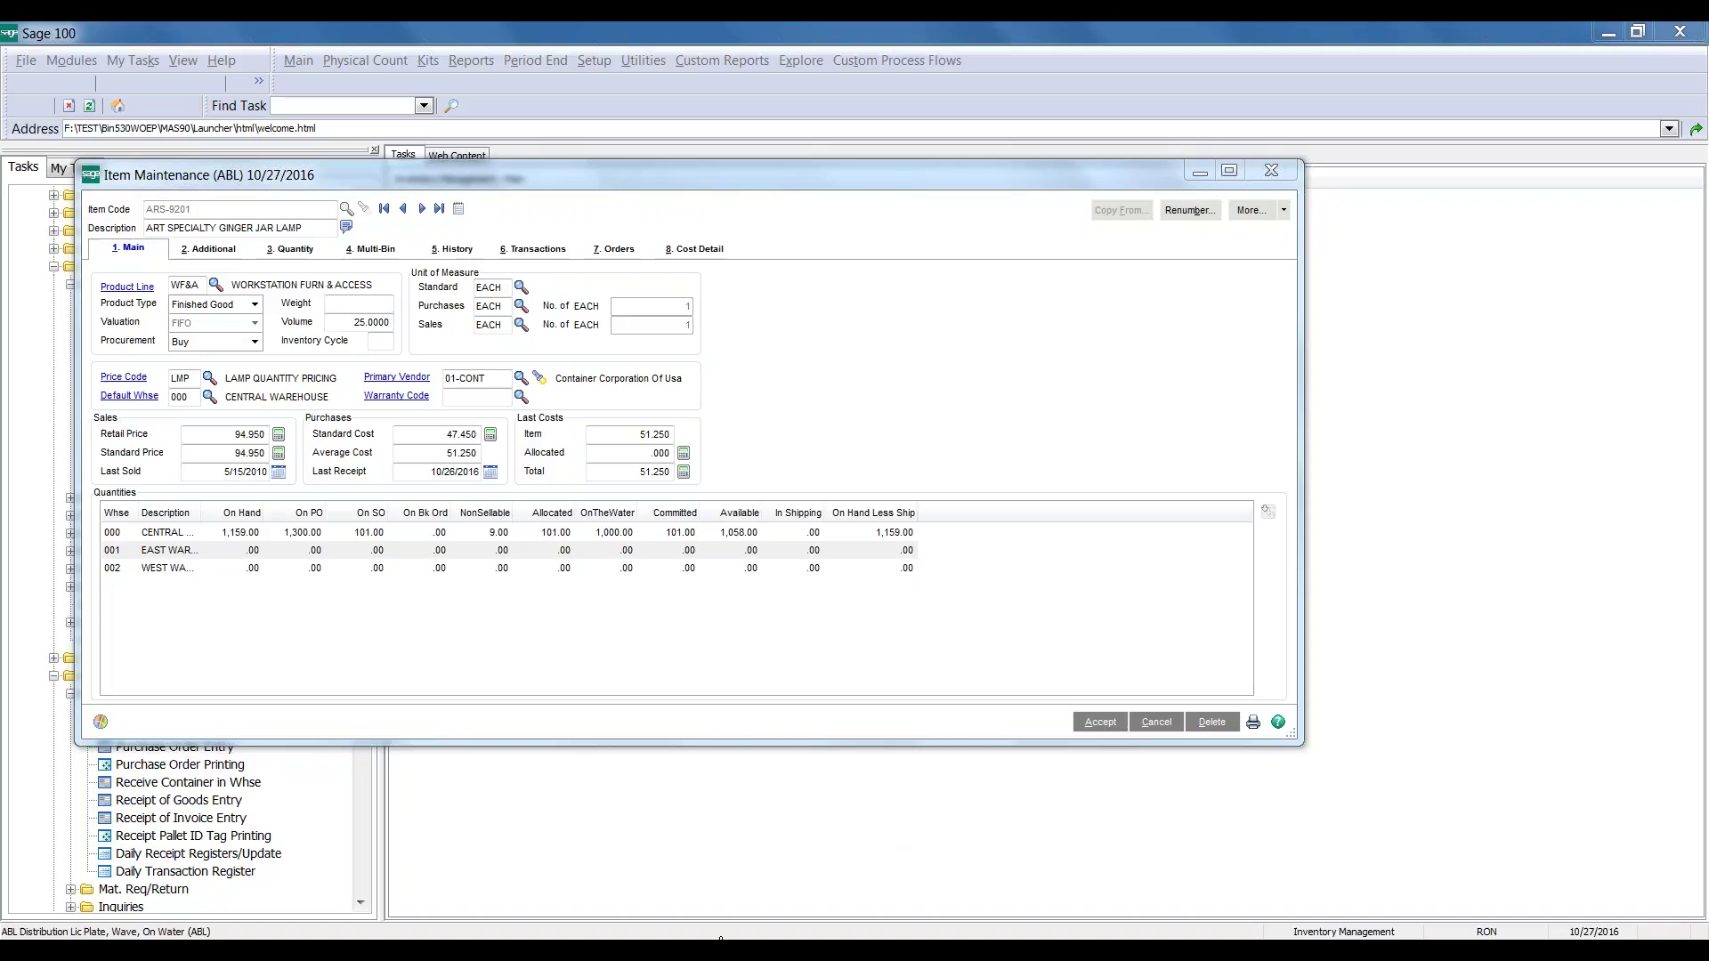
# Switch to the OTW_TrainingOutline document in Word, review its container and inventory allocation topics, and return to Sage 100
pyautogui.click(751, 892)
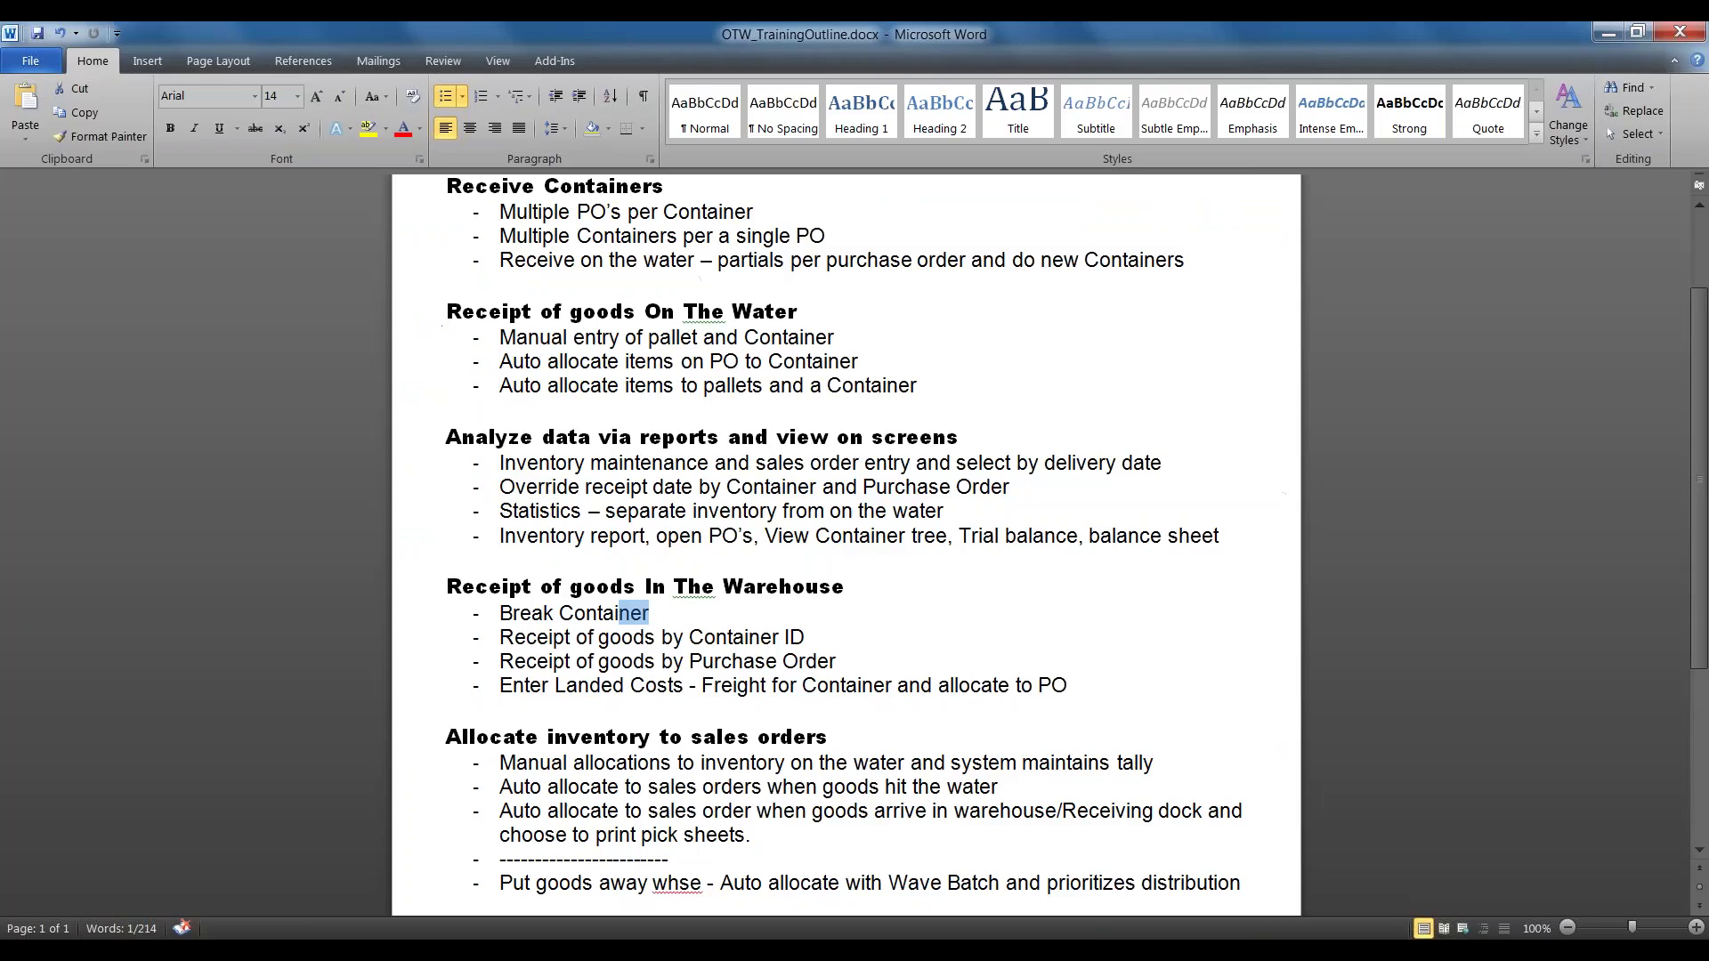
pyautogui.scroll(2, 630, 692)
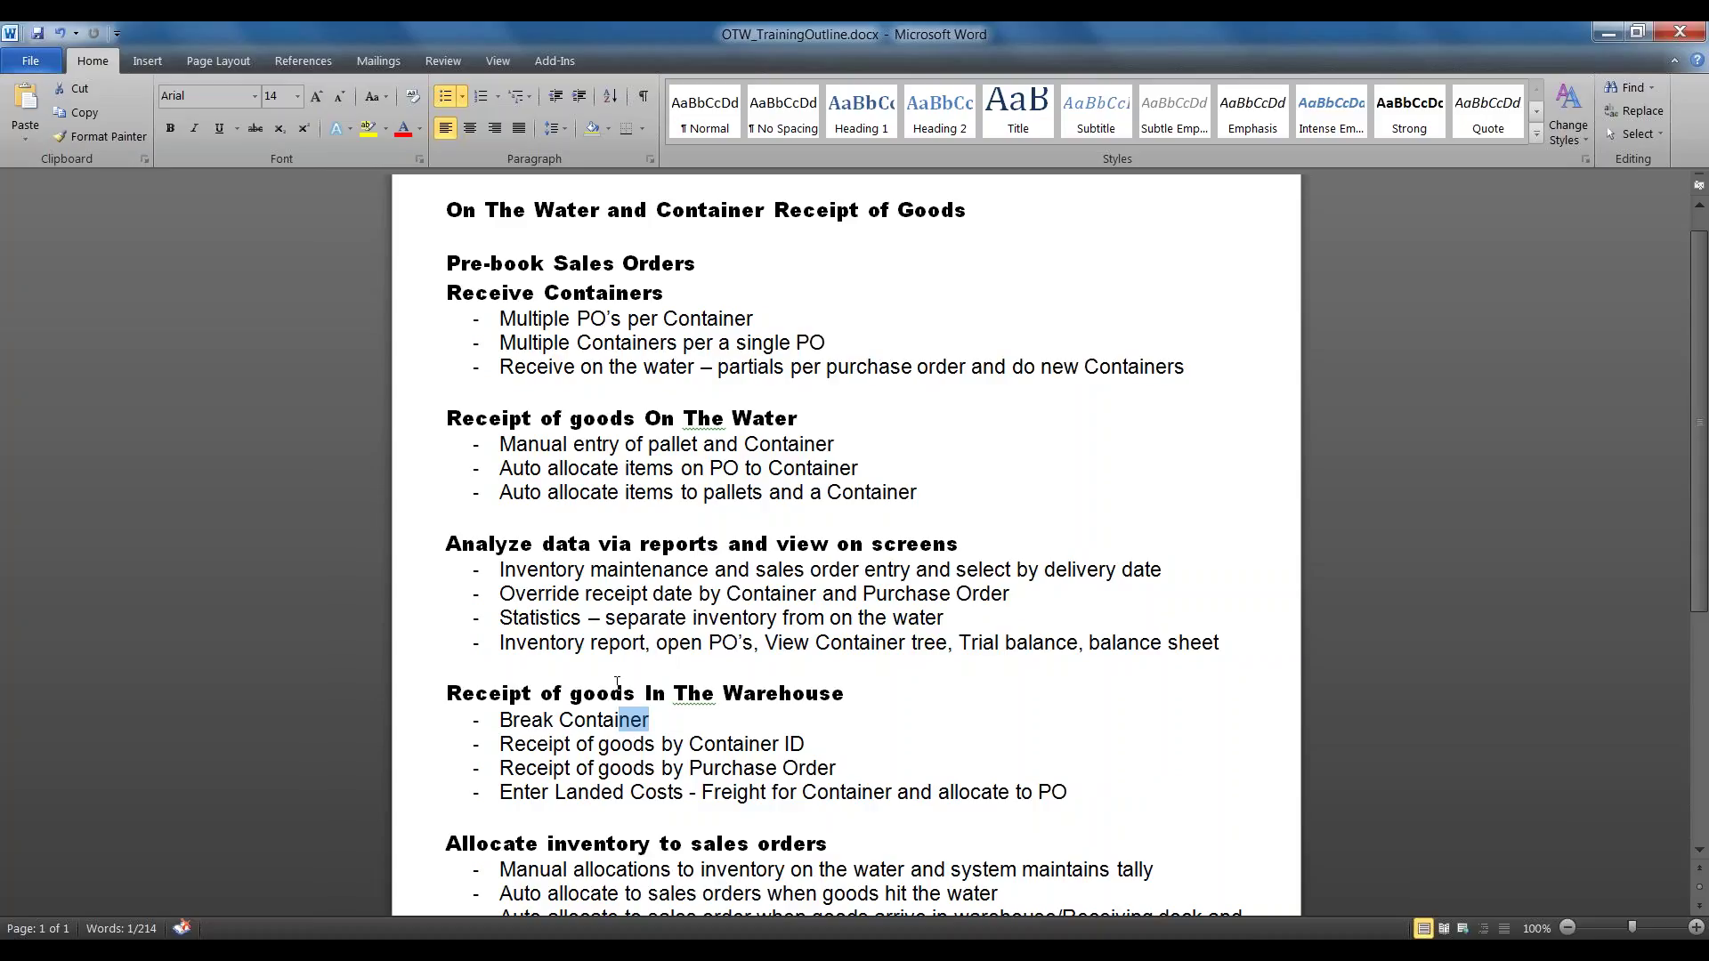
pyautogui.scroll(-3, 618, 683)
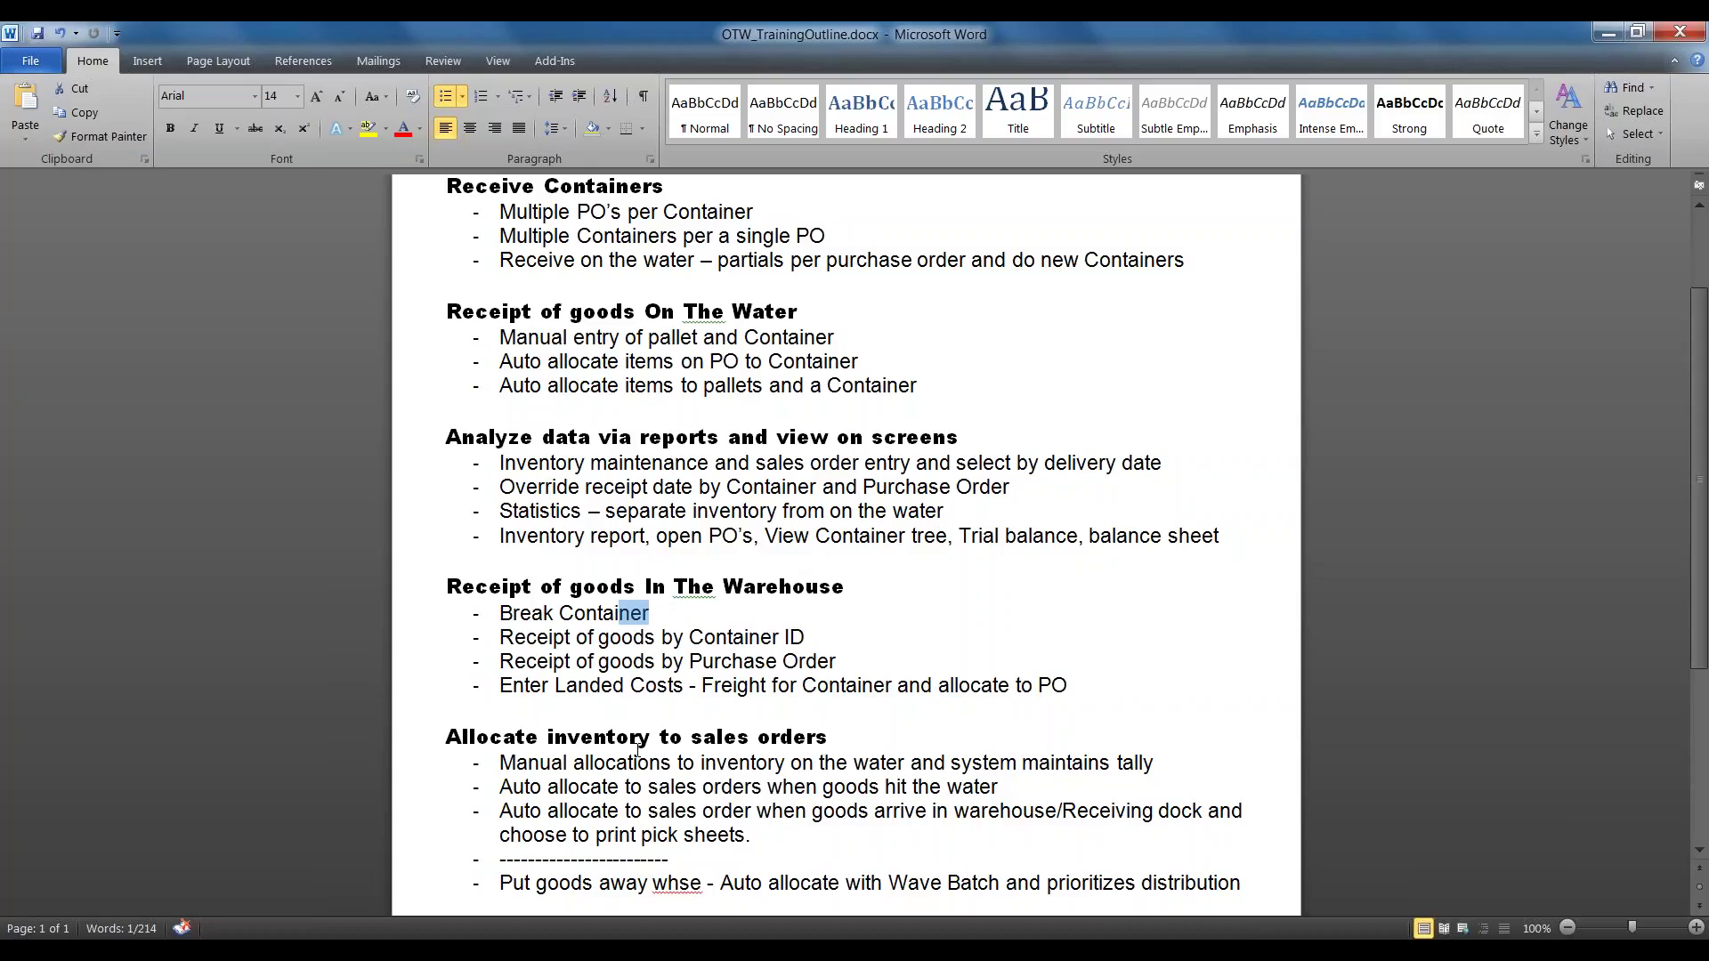
pyautogui.click(1607, 32)
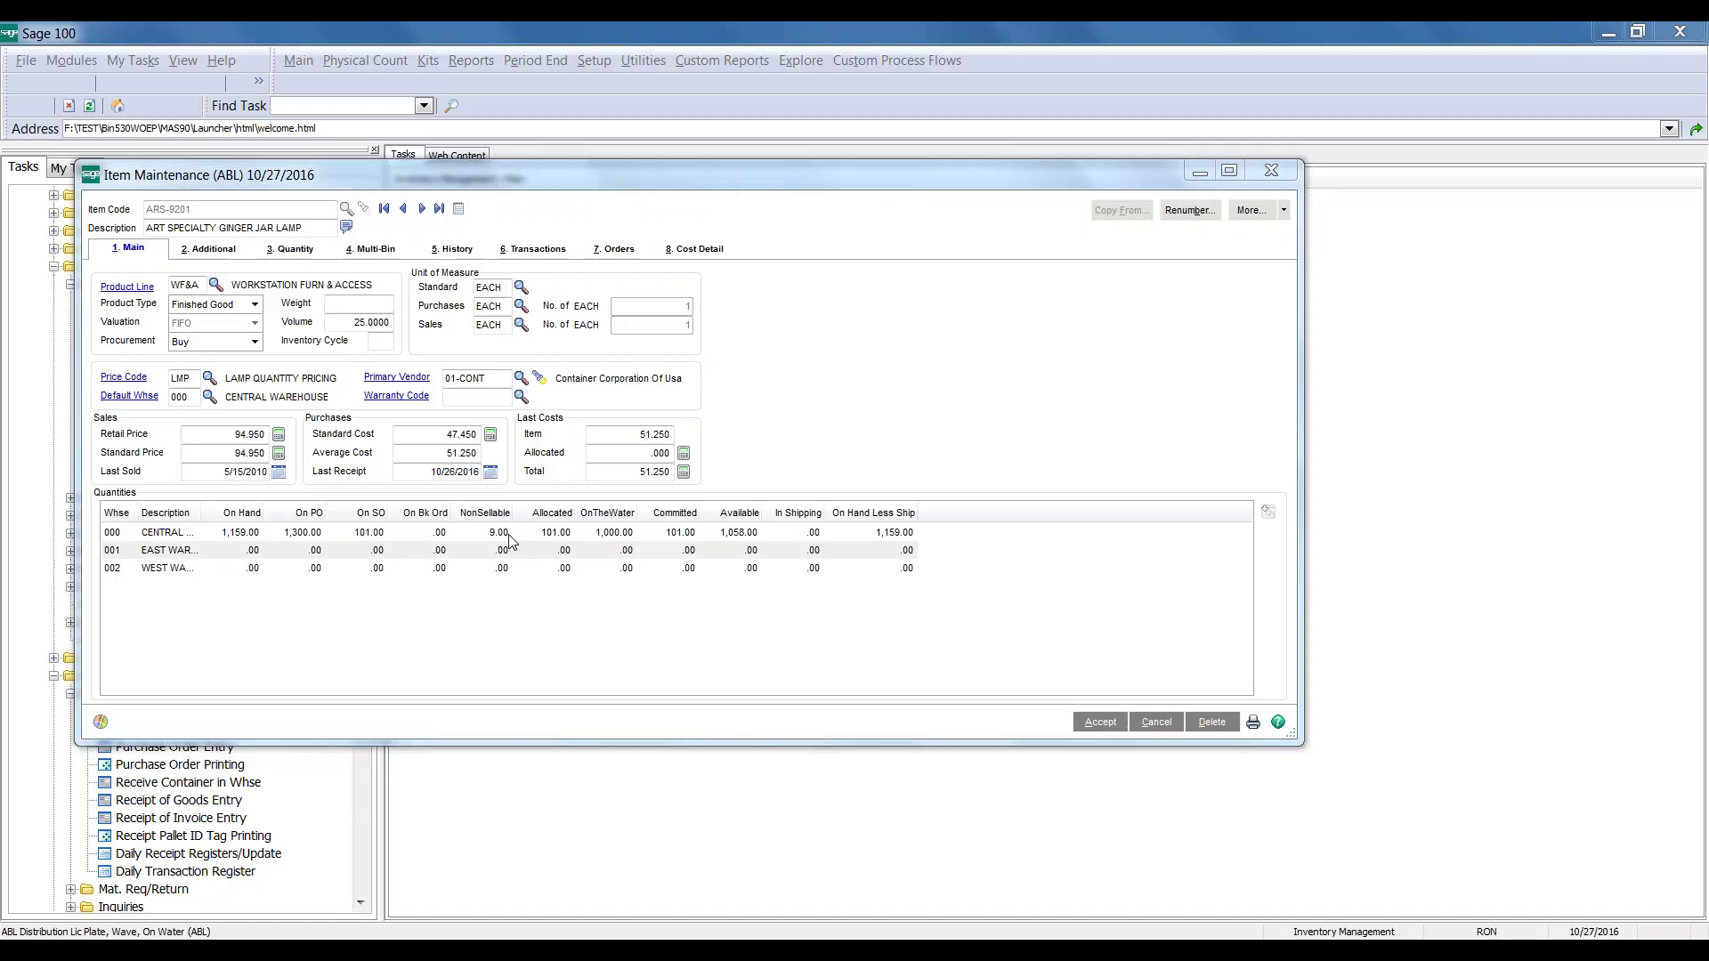
# Examine the central warehouse's multi-bin locations and item allocations for ARS-9201, widening the Location and Description columns to read them
pyautogui.click(567, 536)
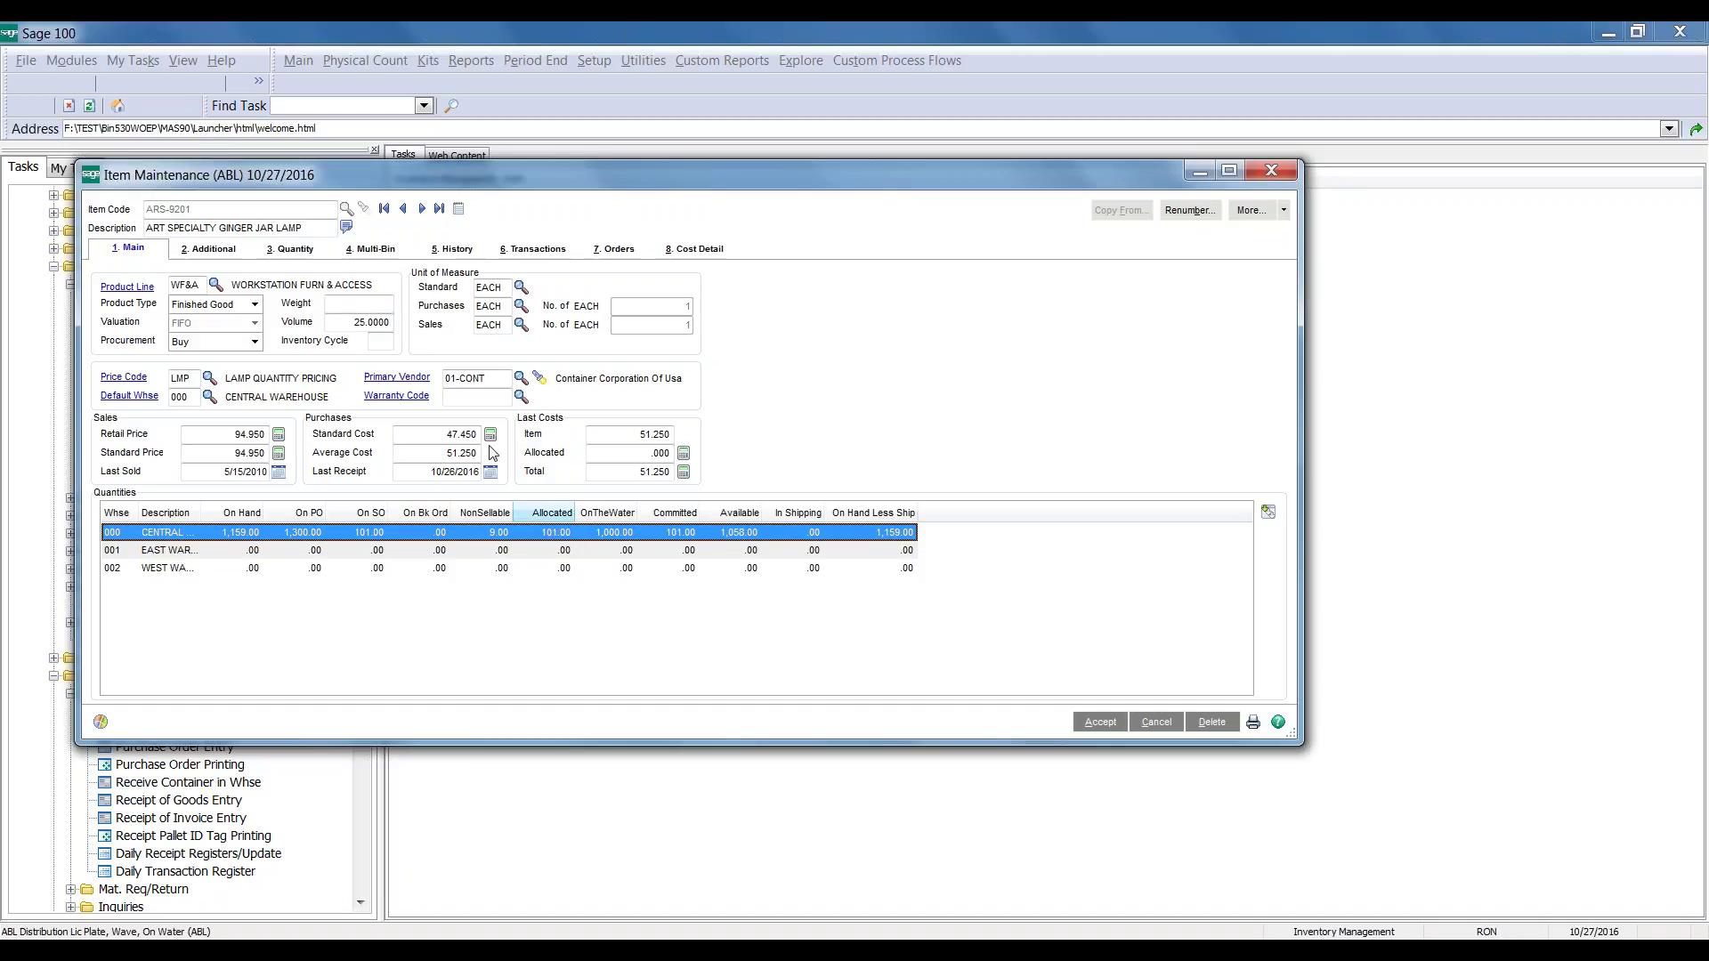
pyautogui.click(378, 249)
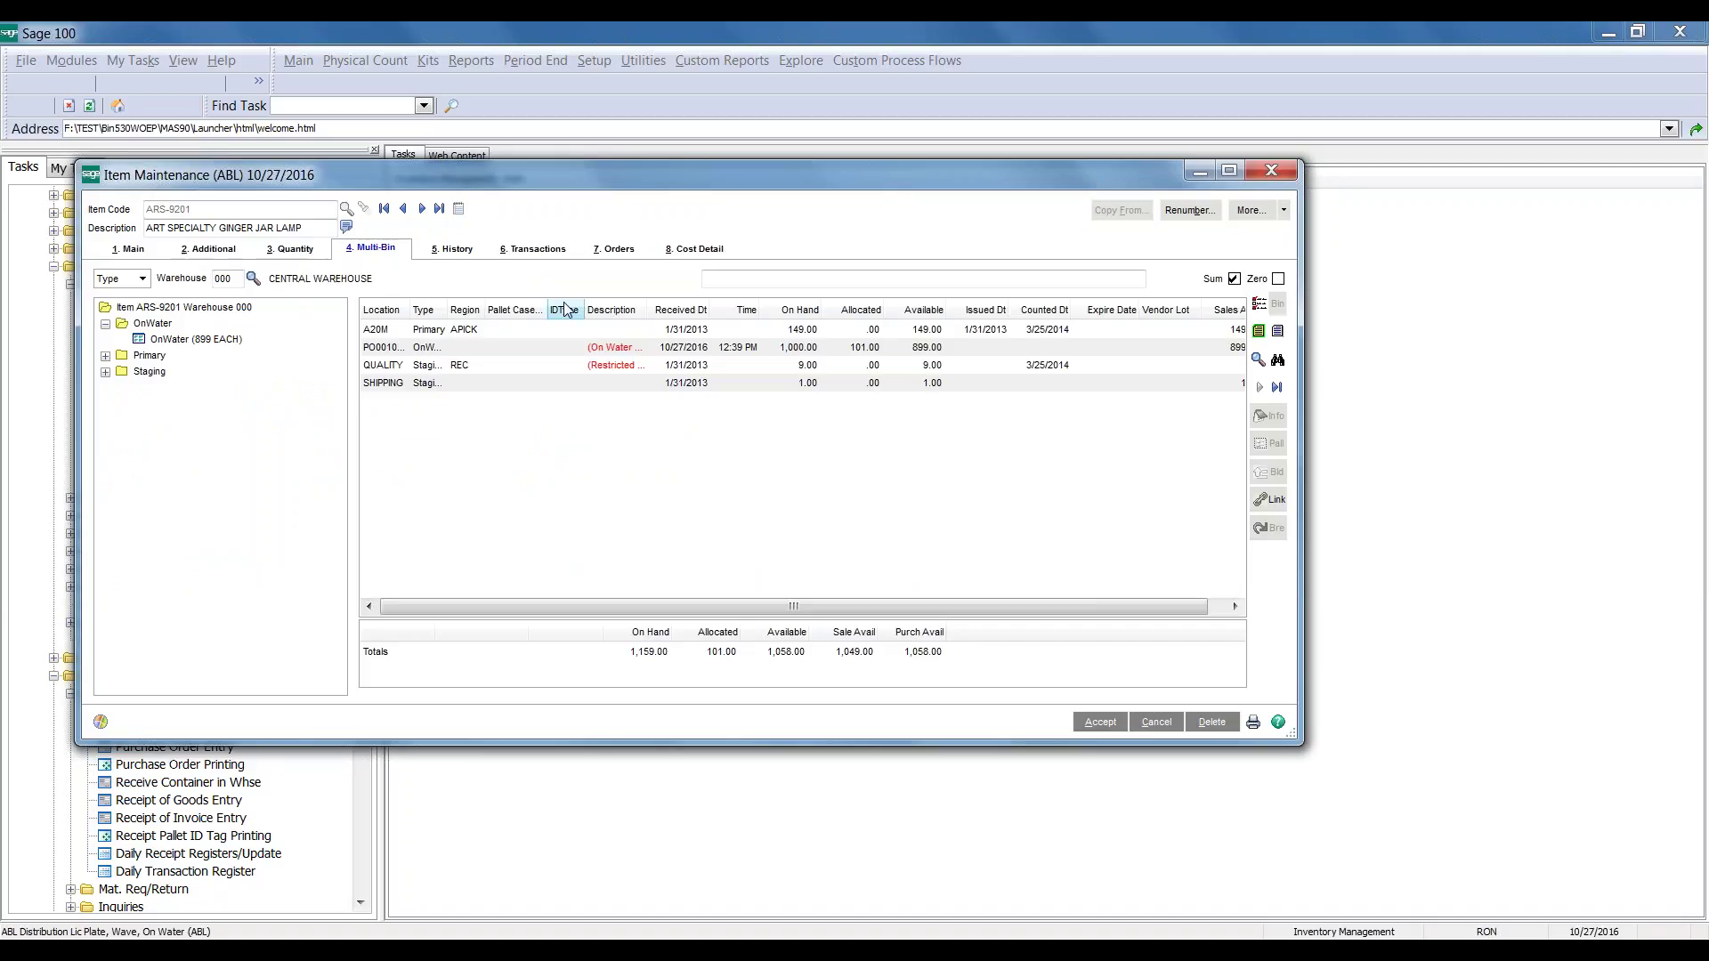
pyautogui.moveTo(409, 309); pyautogui.dragTo(431, 309)
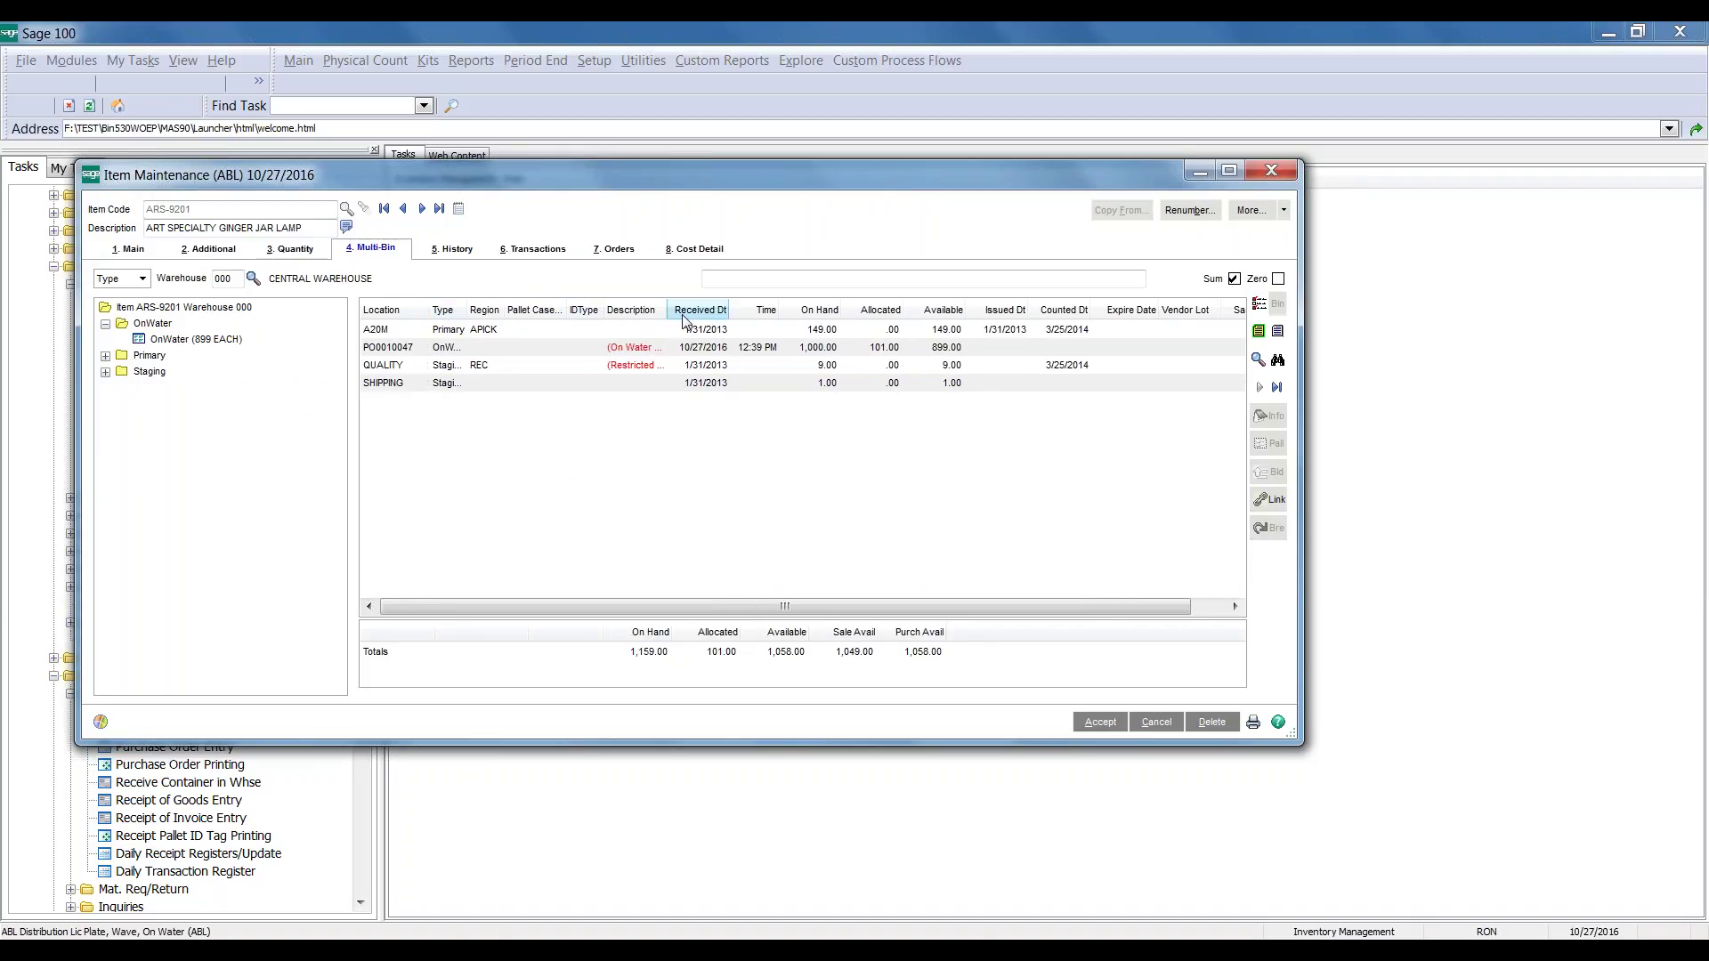
pyautogui.moveTo(668, 309); pyautogui.dragTo(756, 308)
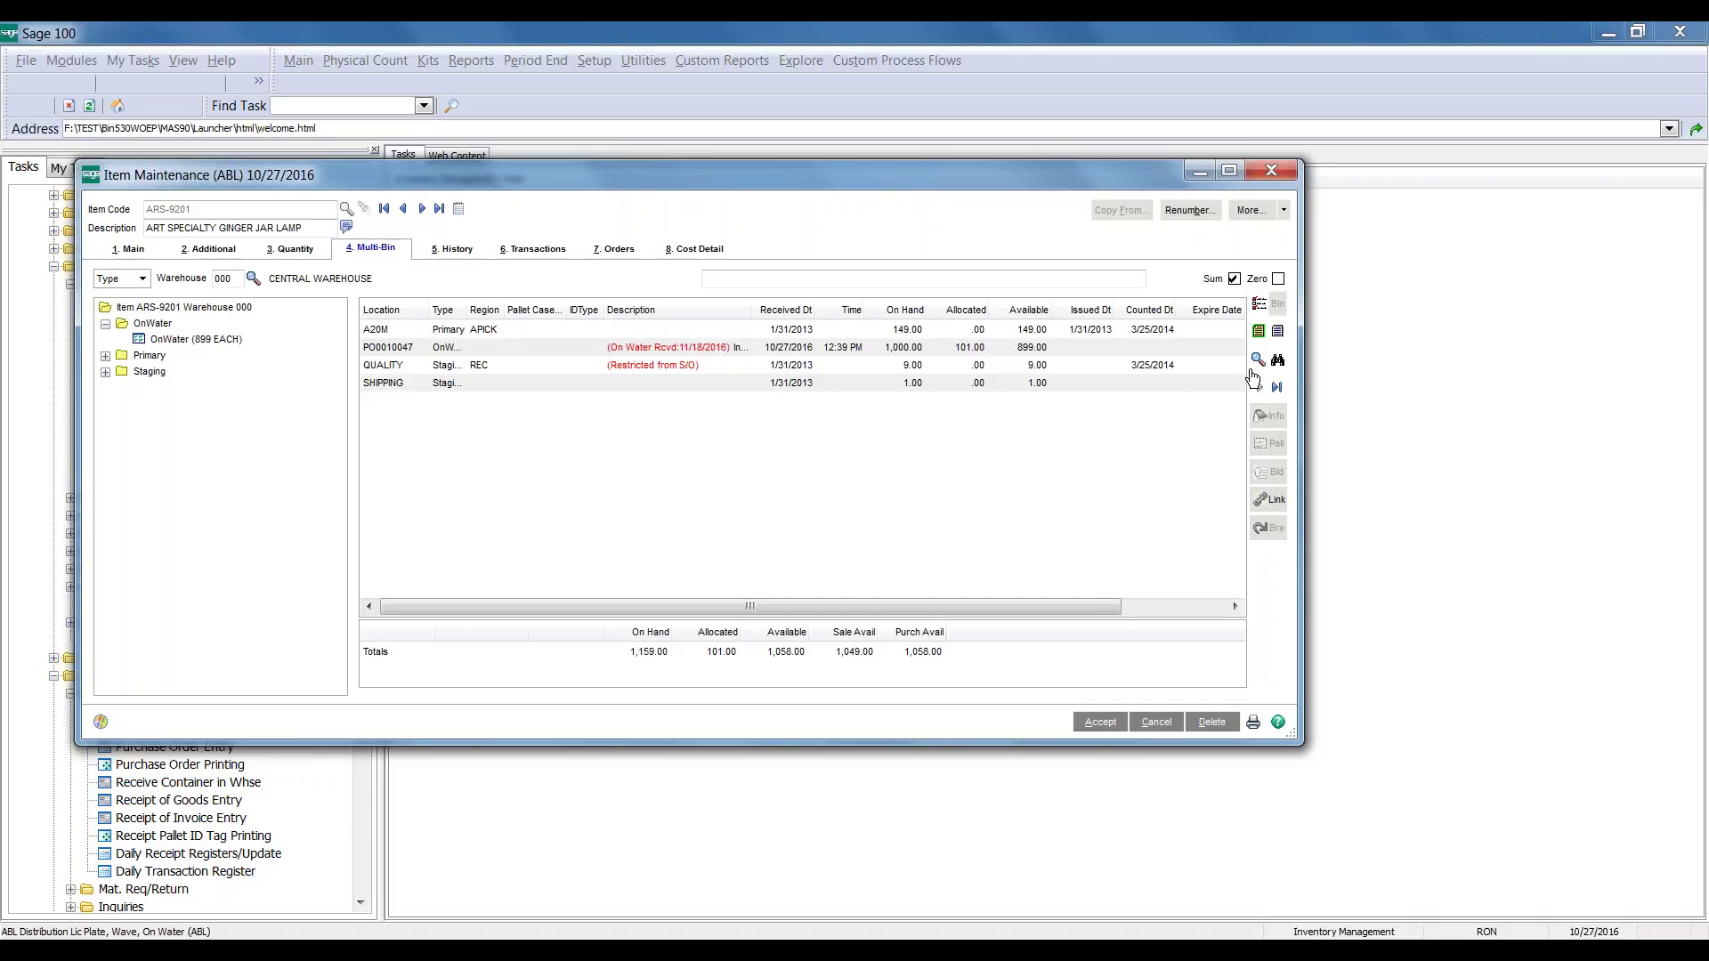
pyautogui.click(1257, 362)
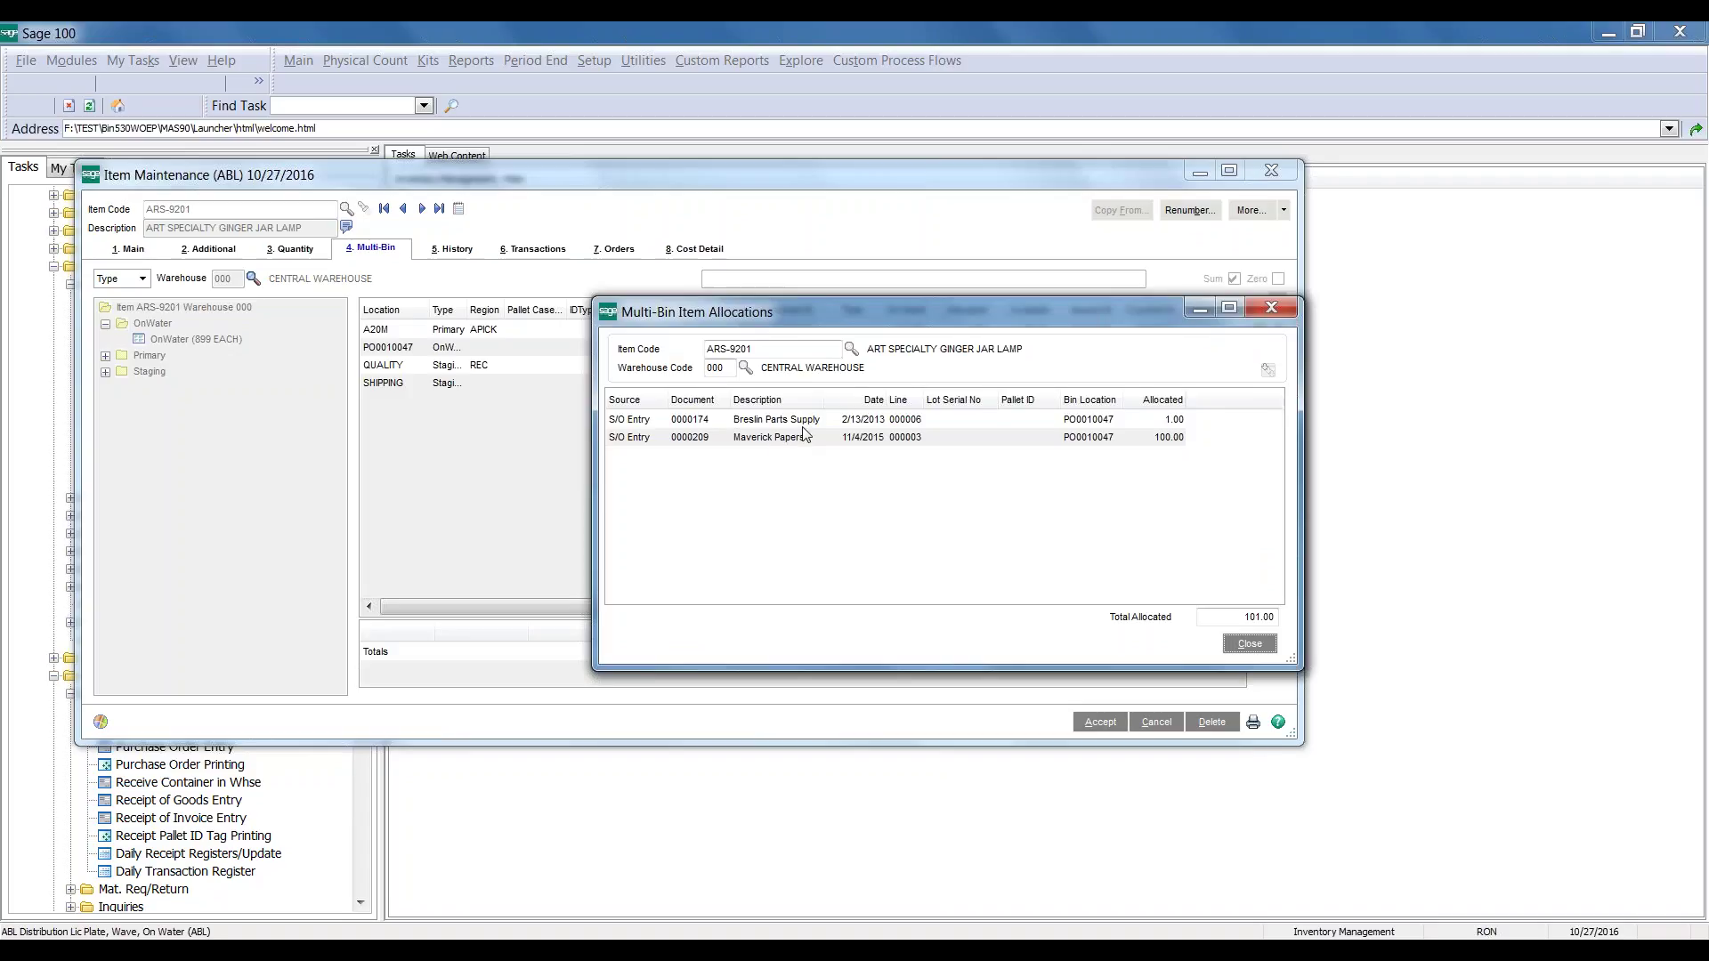
pyautogui.click(1272, 308)
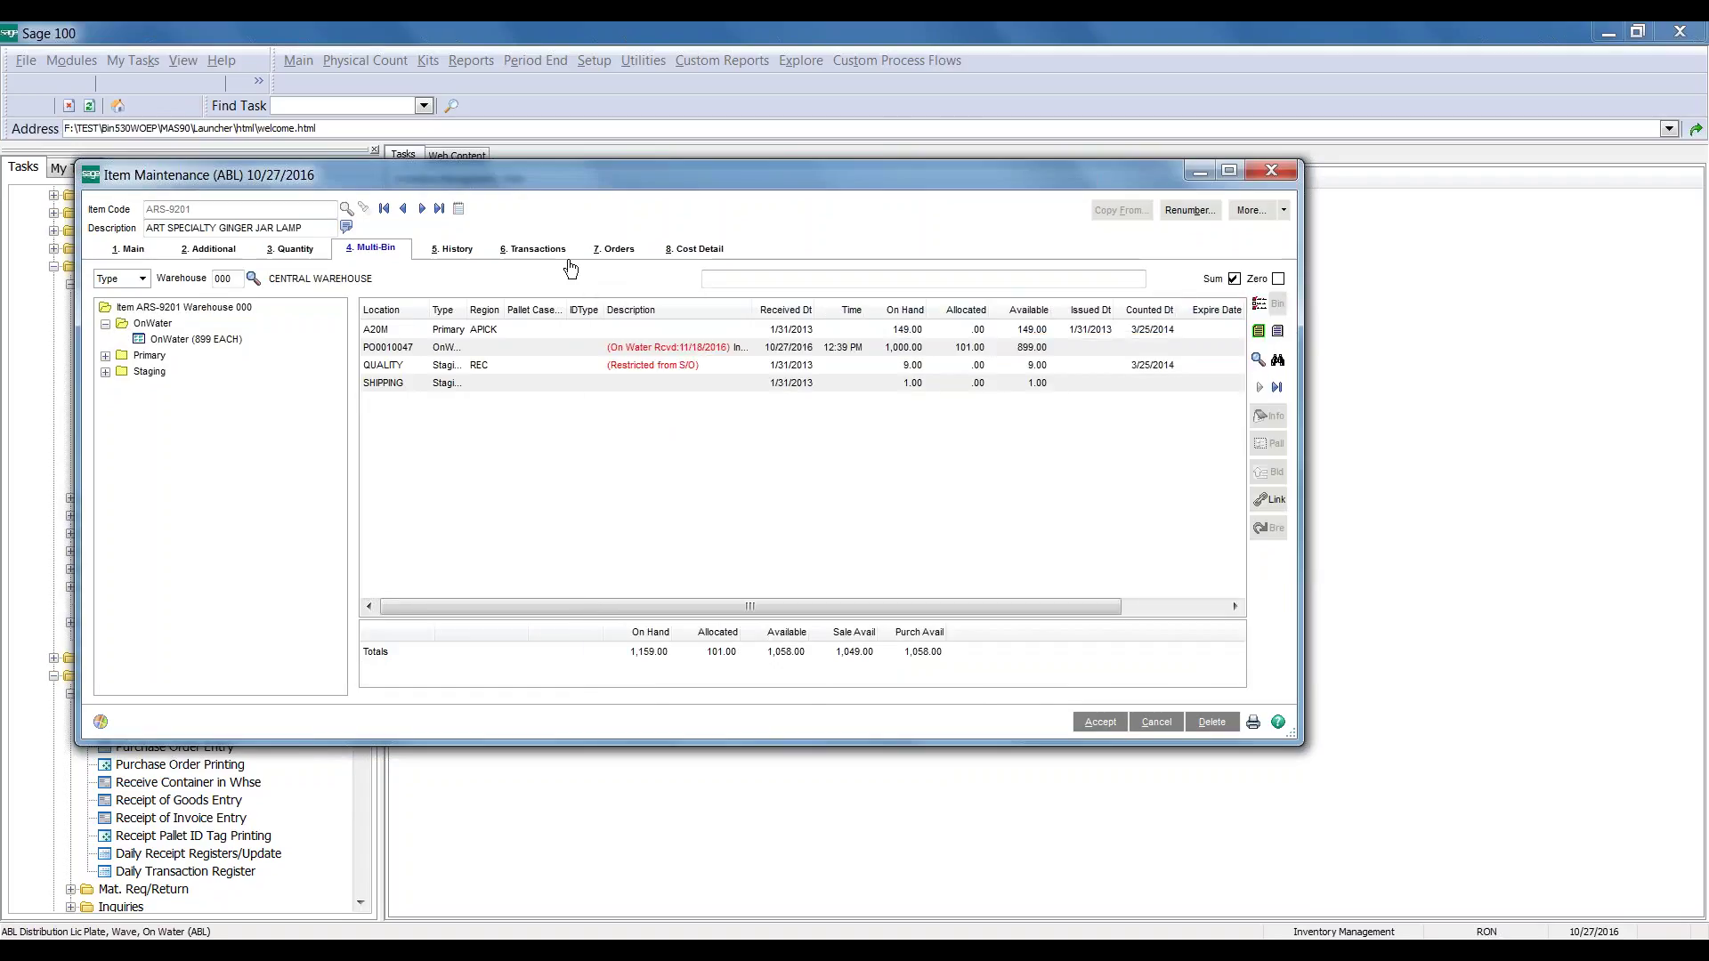
# Review the purchase orders and the sales orders for item ARS-9201, including on-the-water and allocated quantities, and leave the item record
pyautogui.click(604, 253)
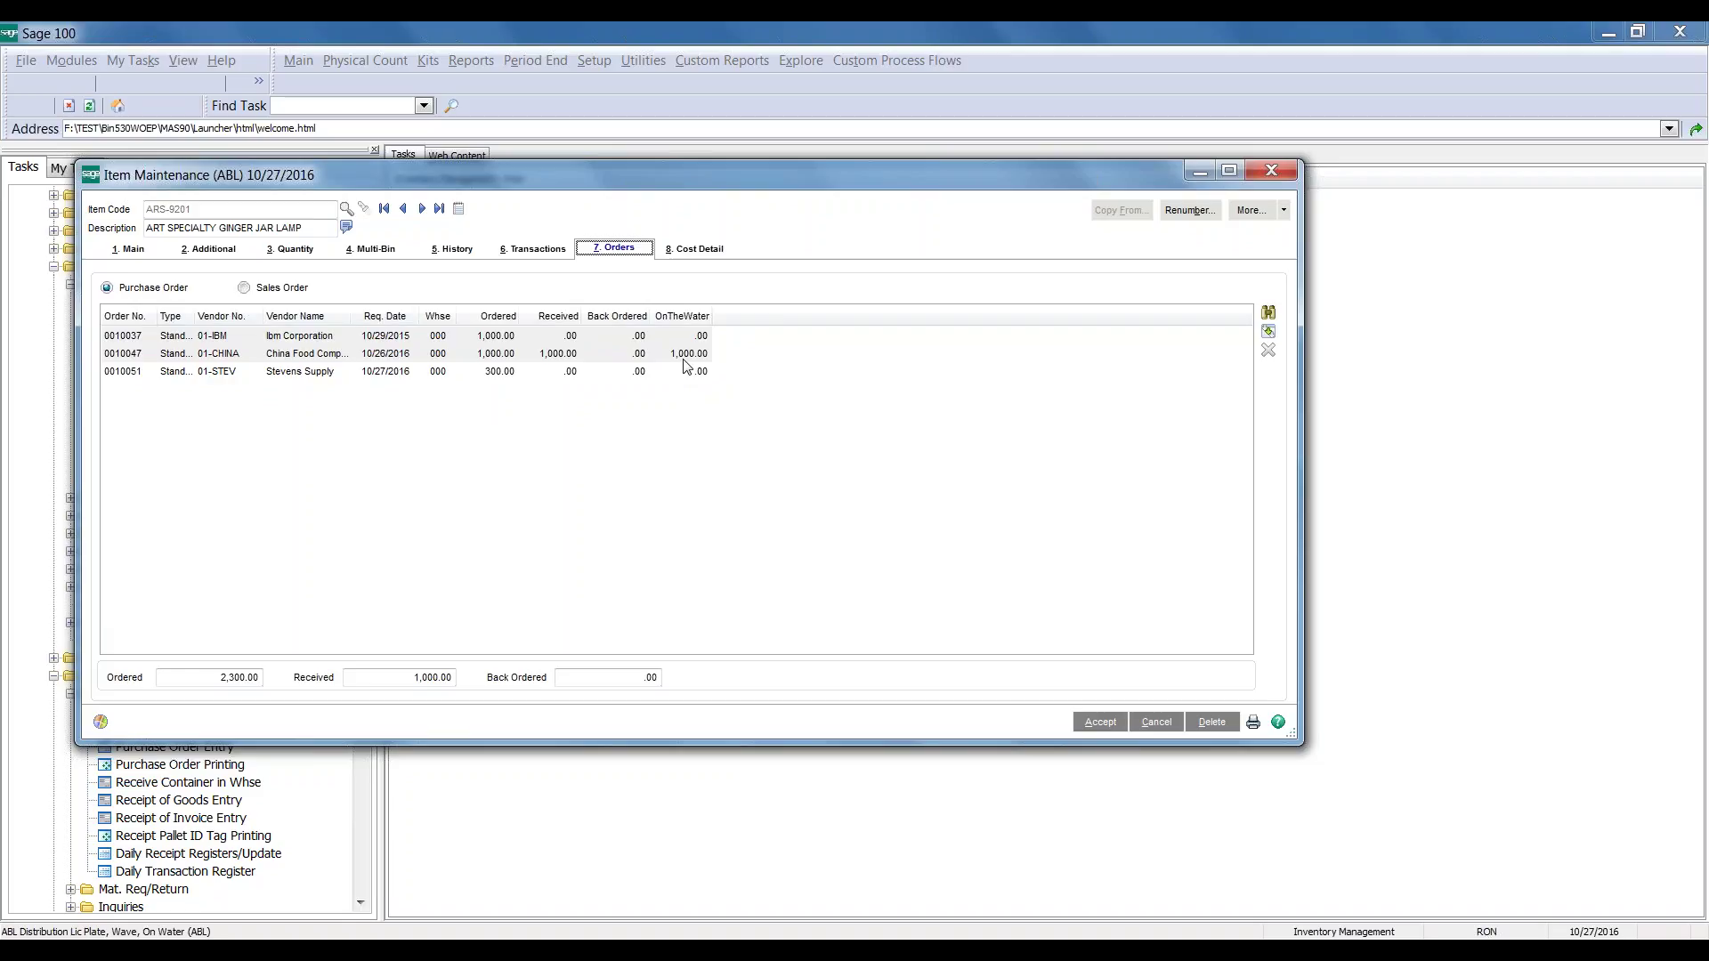
pyautogui.click(294, 289)
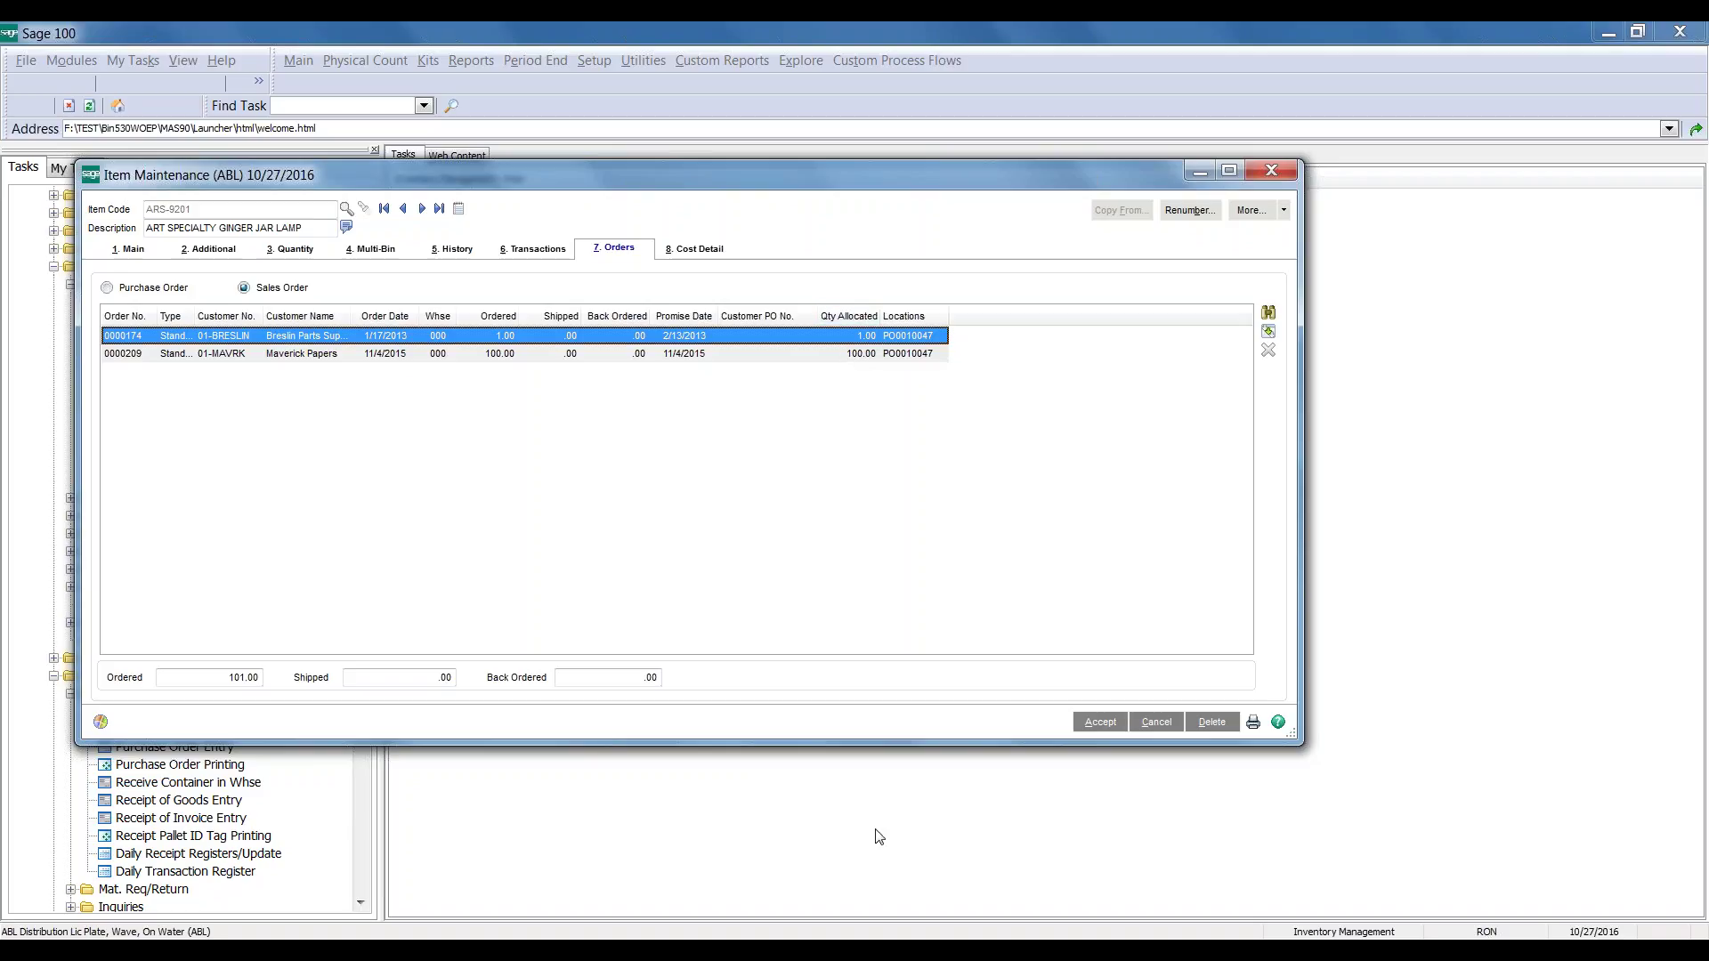
pyautogui.press('Escape')
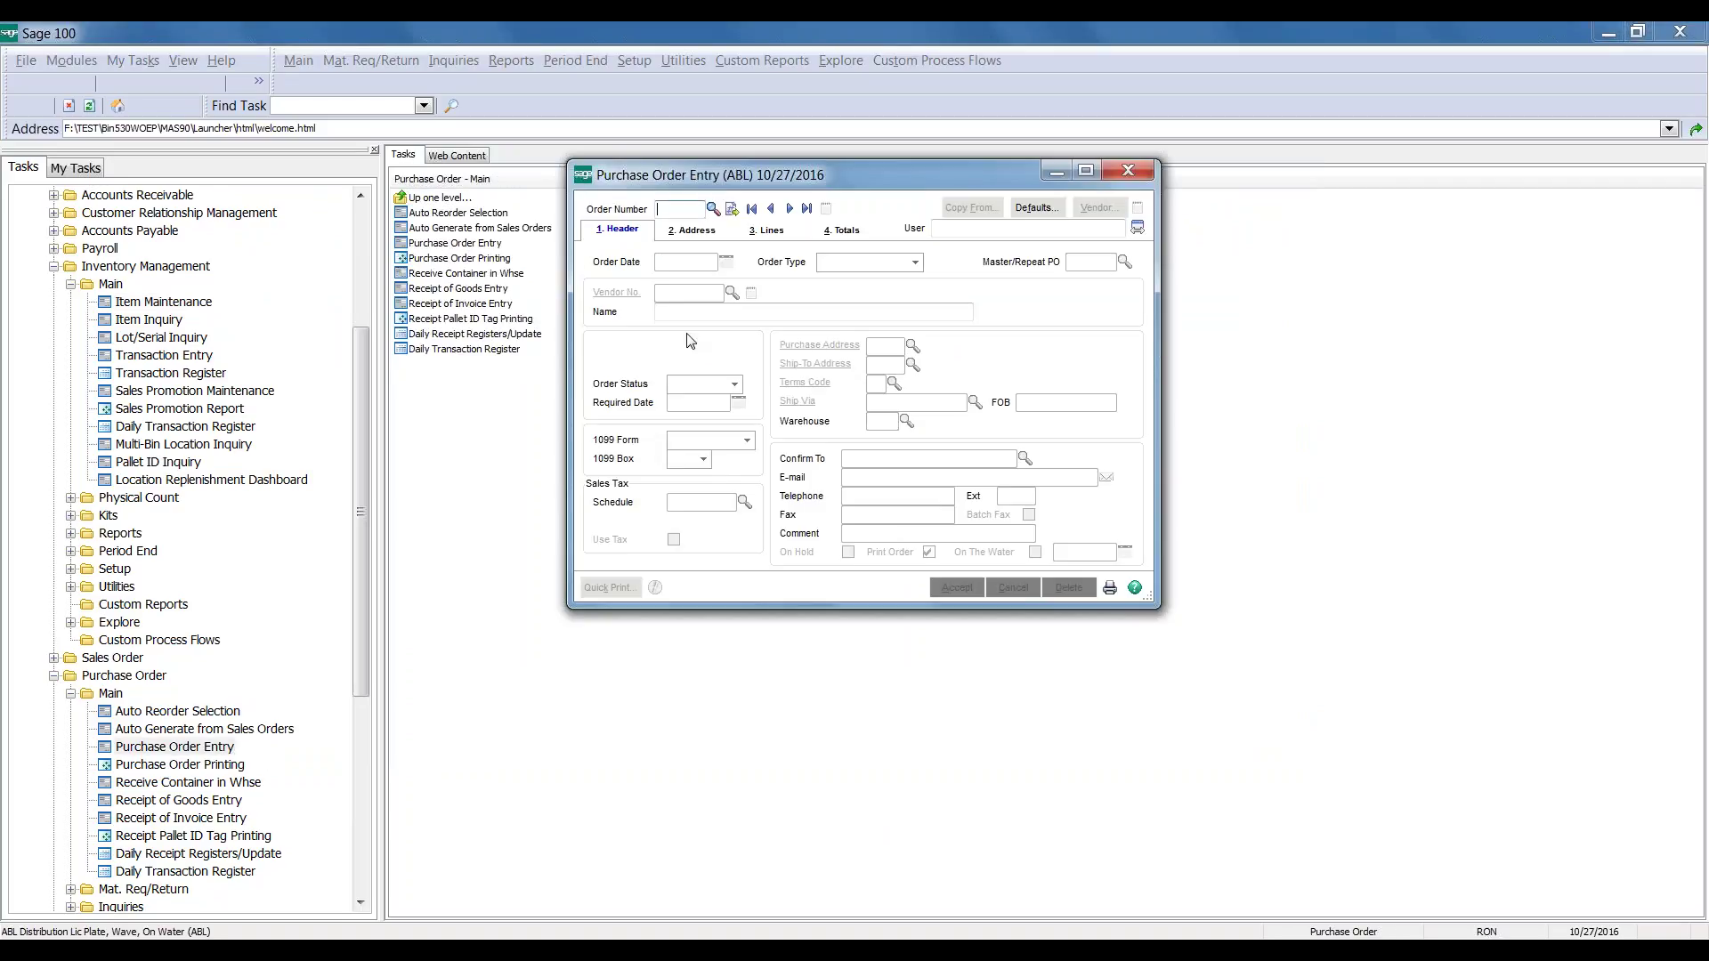
# Create a purchase order with the next available order number for the vendor China Toy Company
pyautogui.click(732, 208)
pyautogui.click(731, 293)
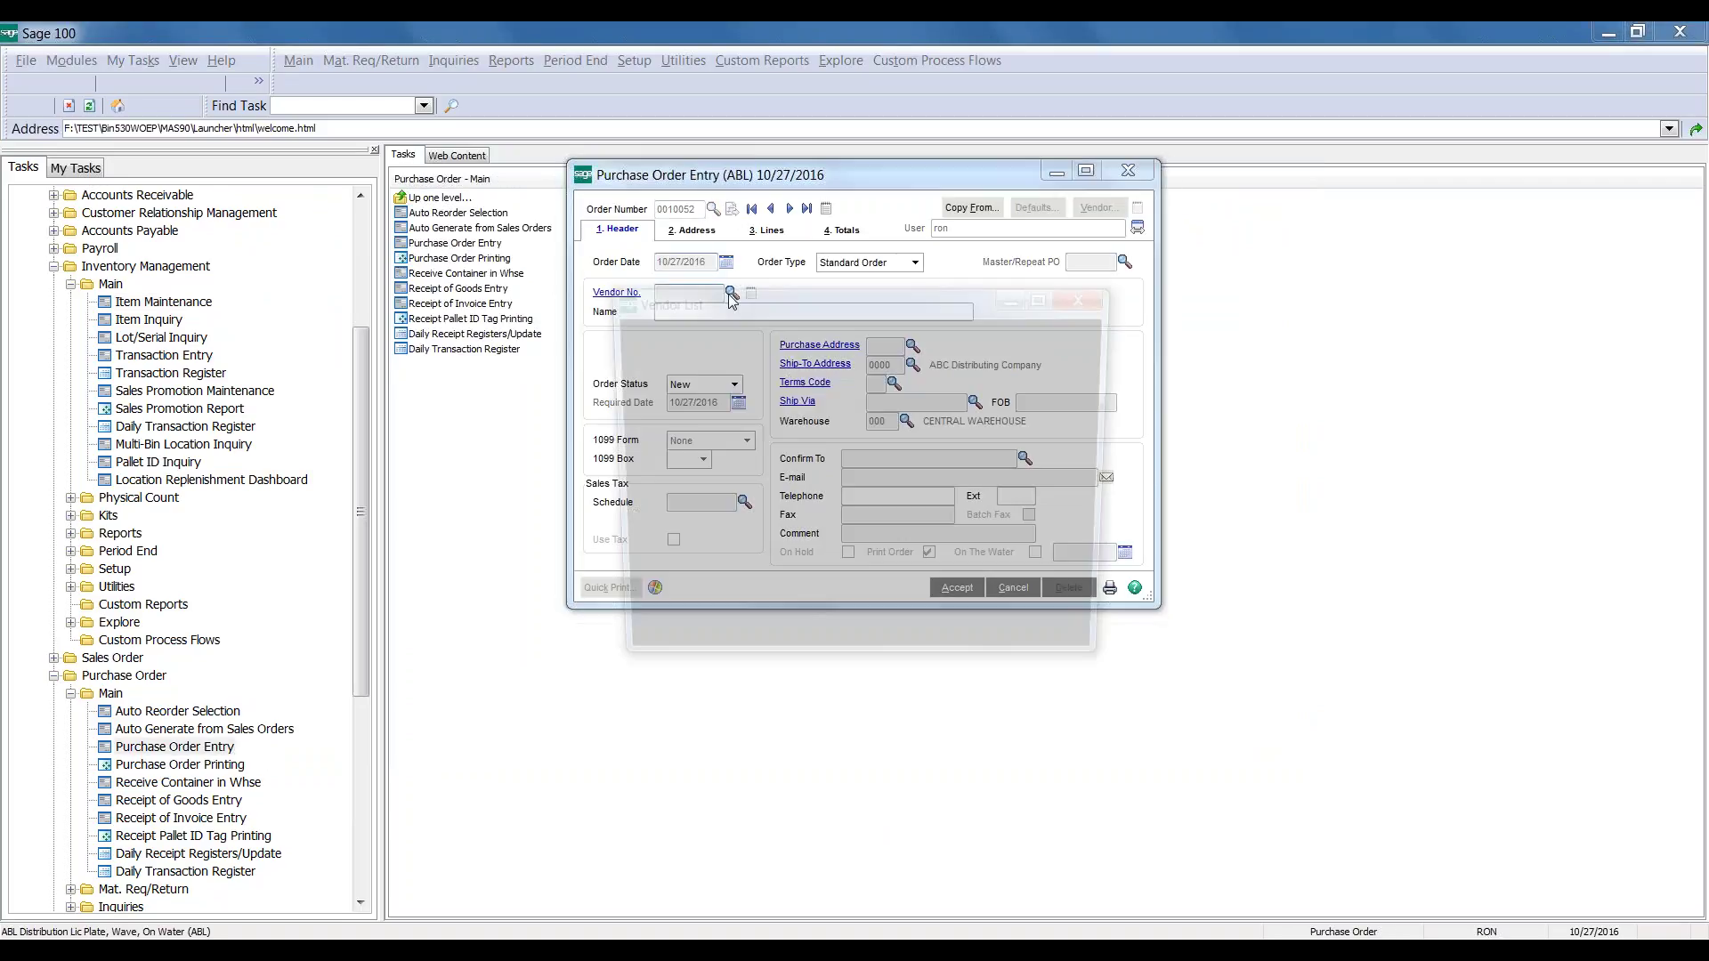
pyautogui.doubleClick(663, 410)
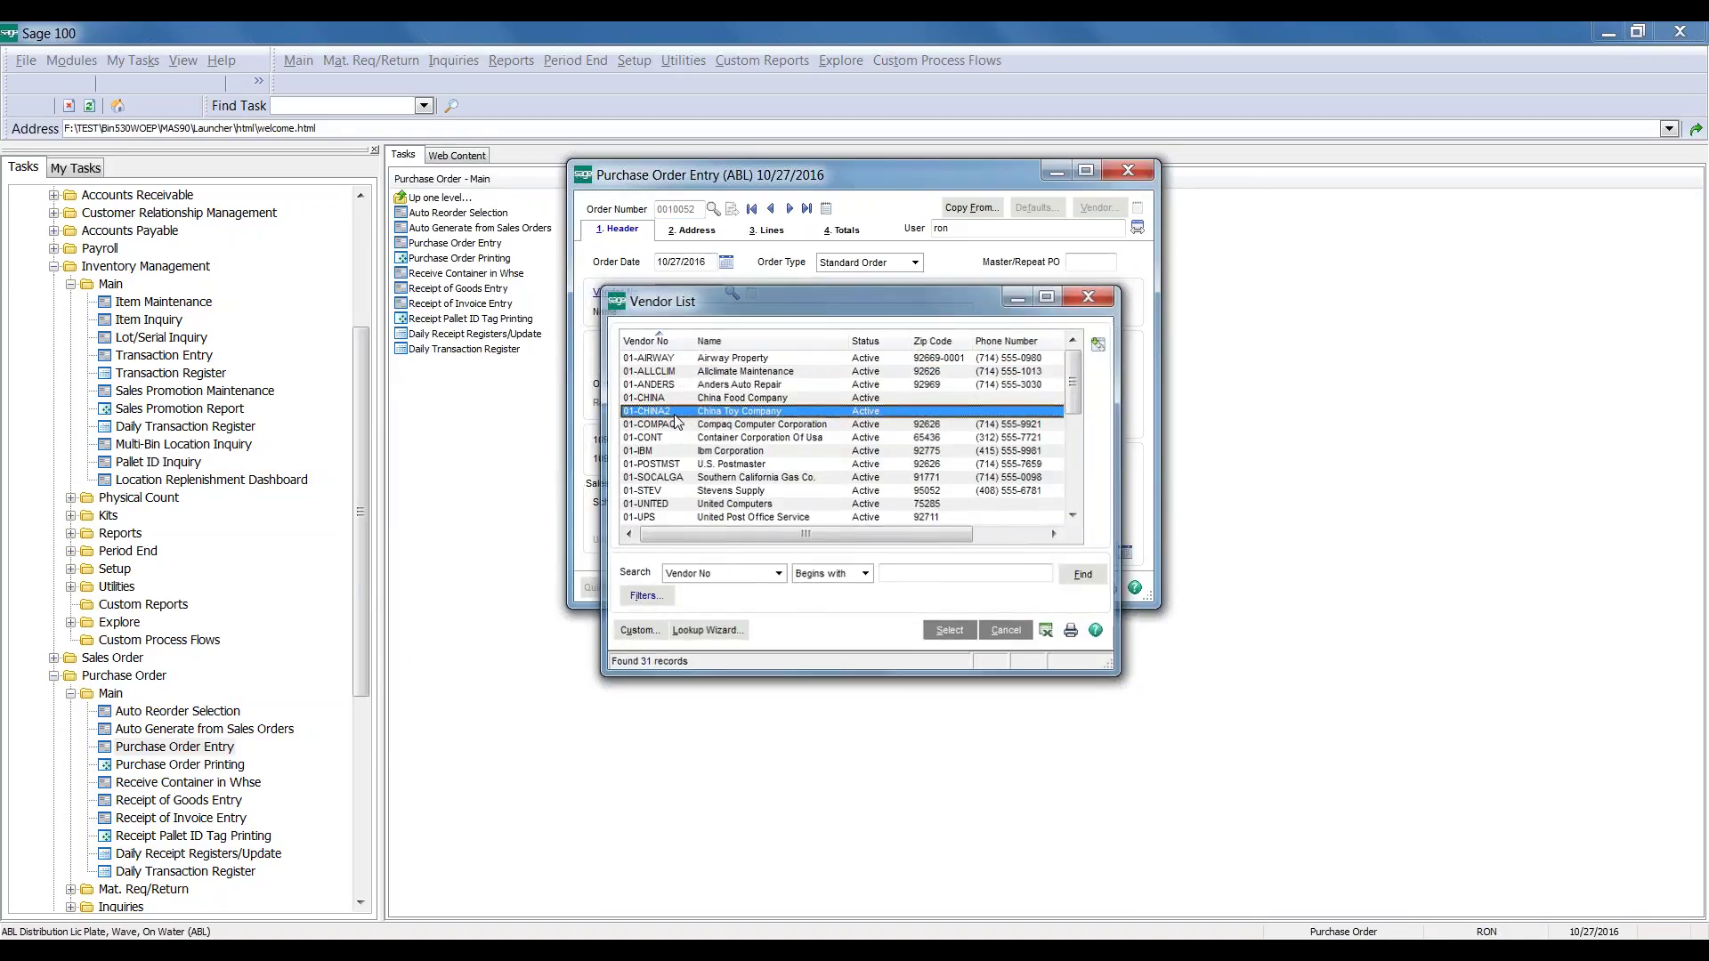
# Check the On The Water default and lead days in the vendor's additional settings, and return to the purchase order
pyautogui.click(616, 294)
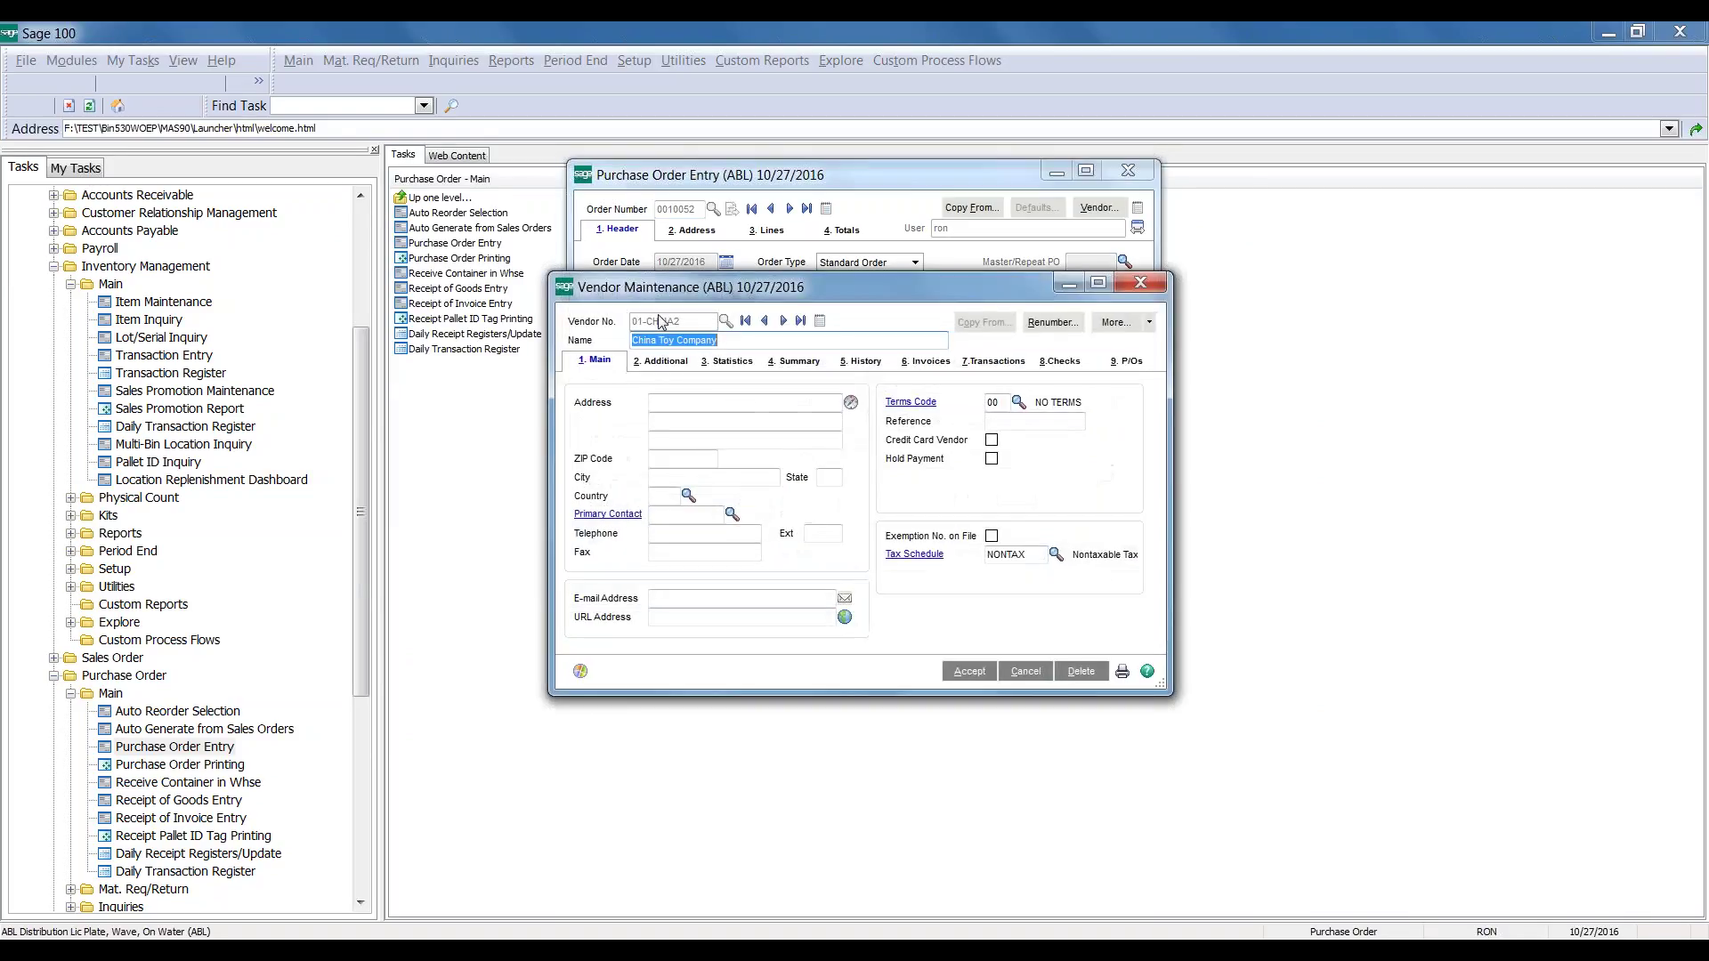
pyautogui.click(682, 365)
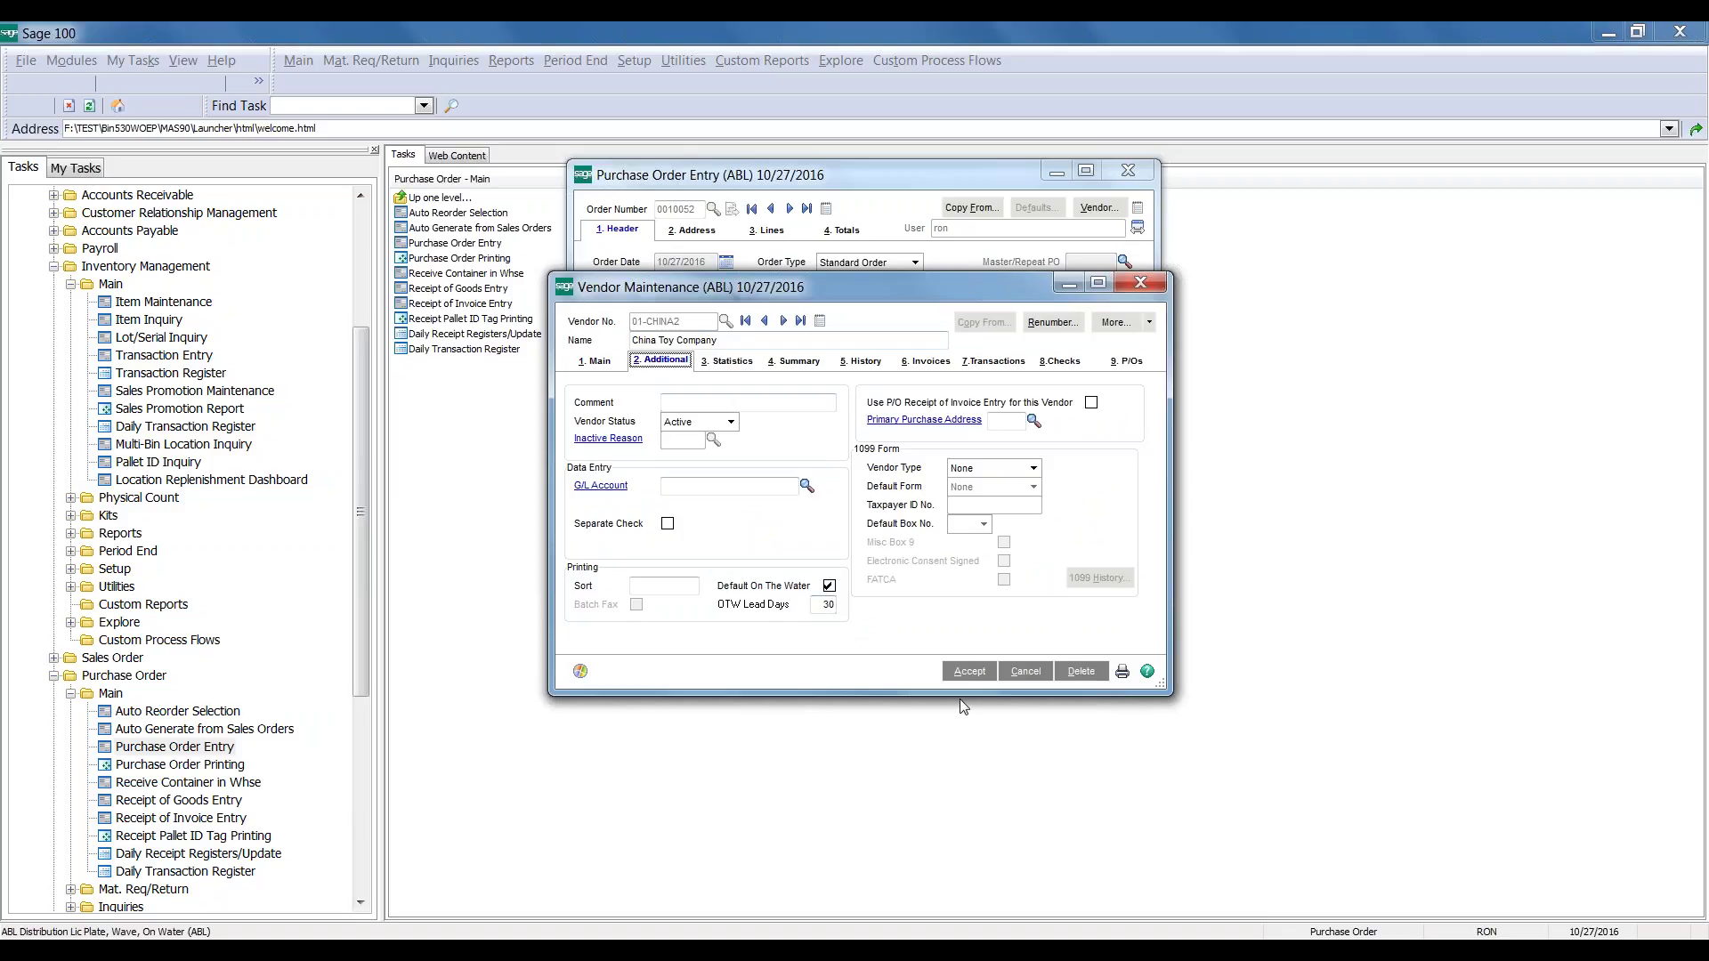
pyautogui.click(1140, 282)
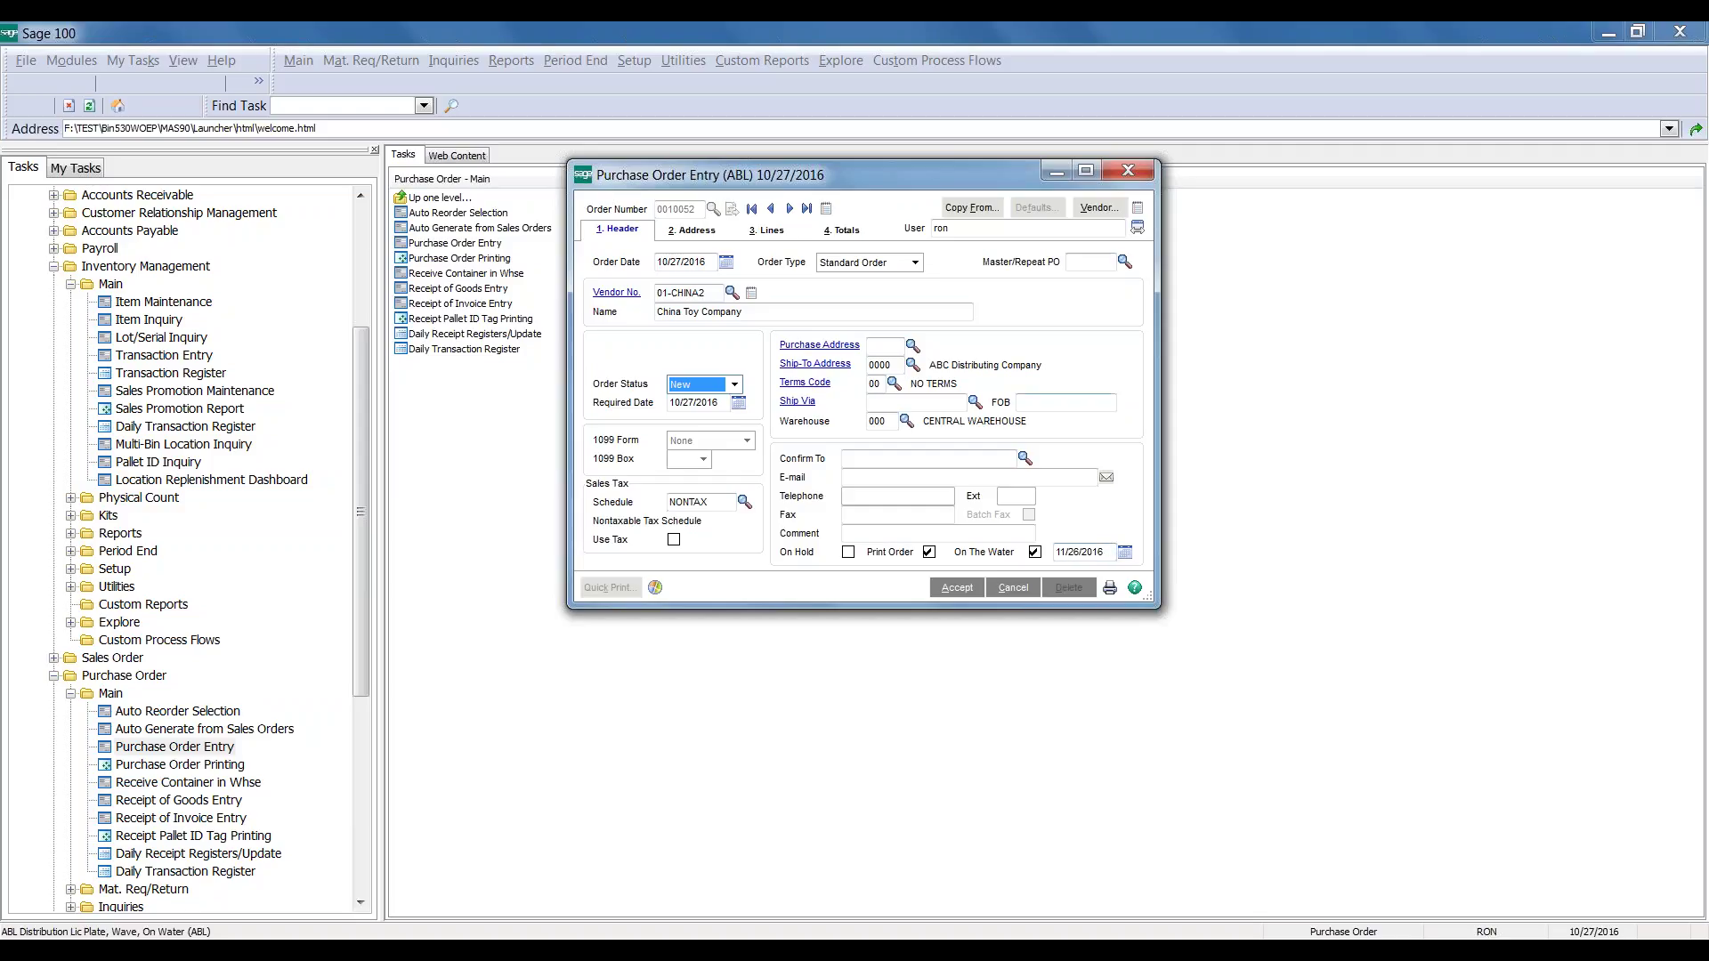
# Add the bronze lamp ARS-9301 as the first order line with an ordered quantity of 100
pyautogui.click(787, 236)
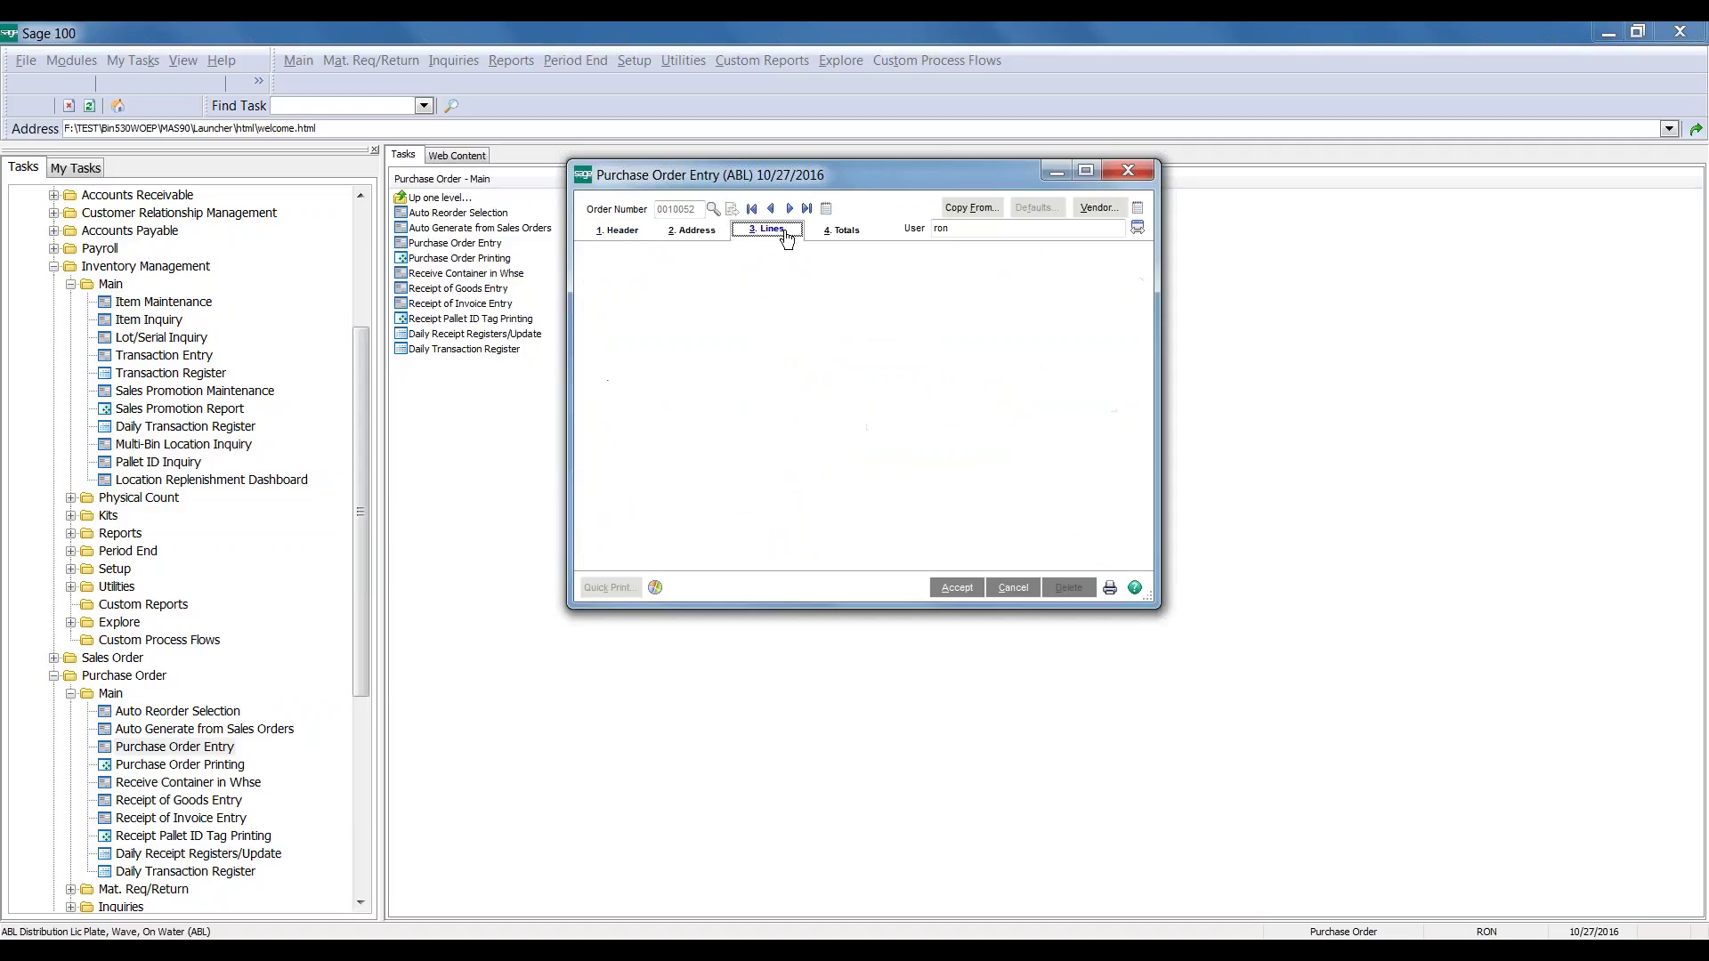
pyautogui.write('AR')
pyautogui.press('Down')
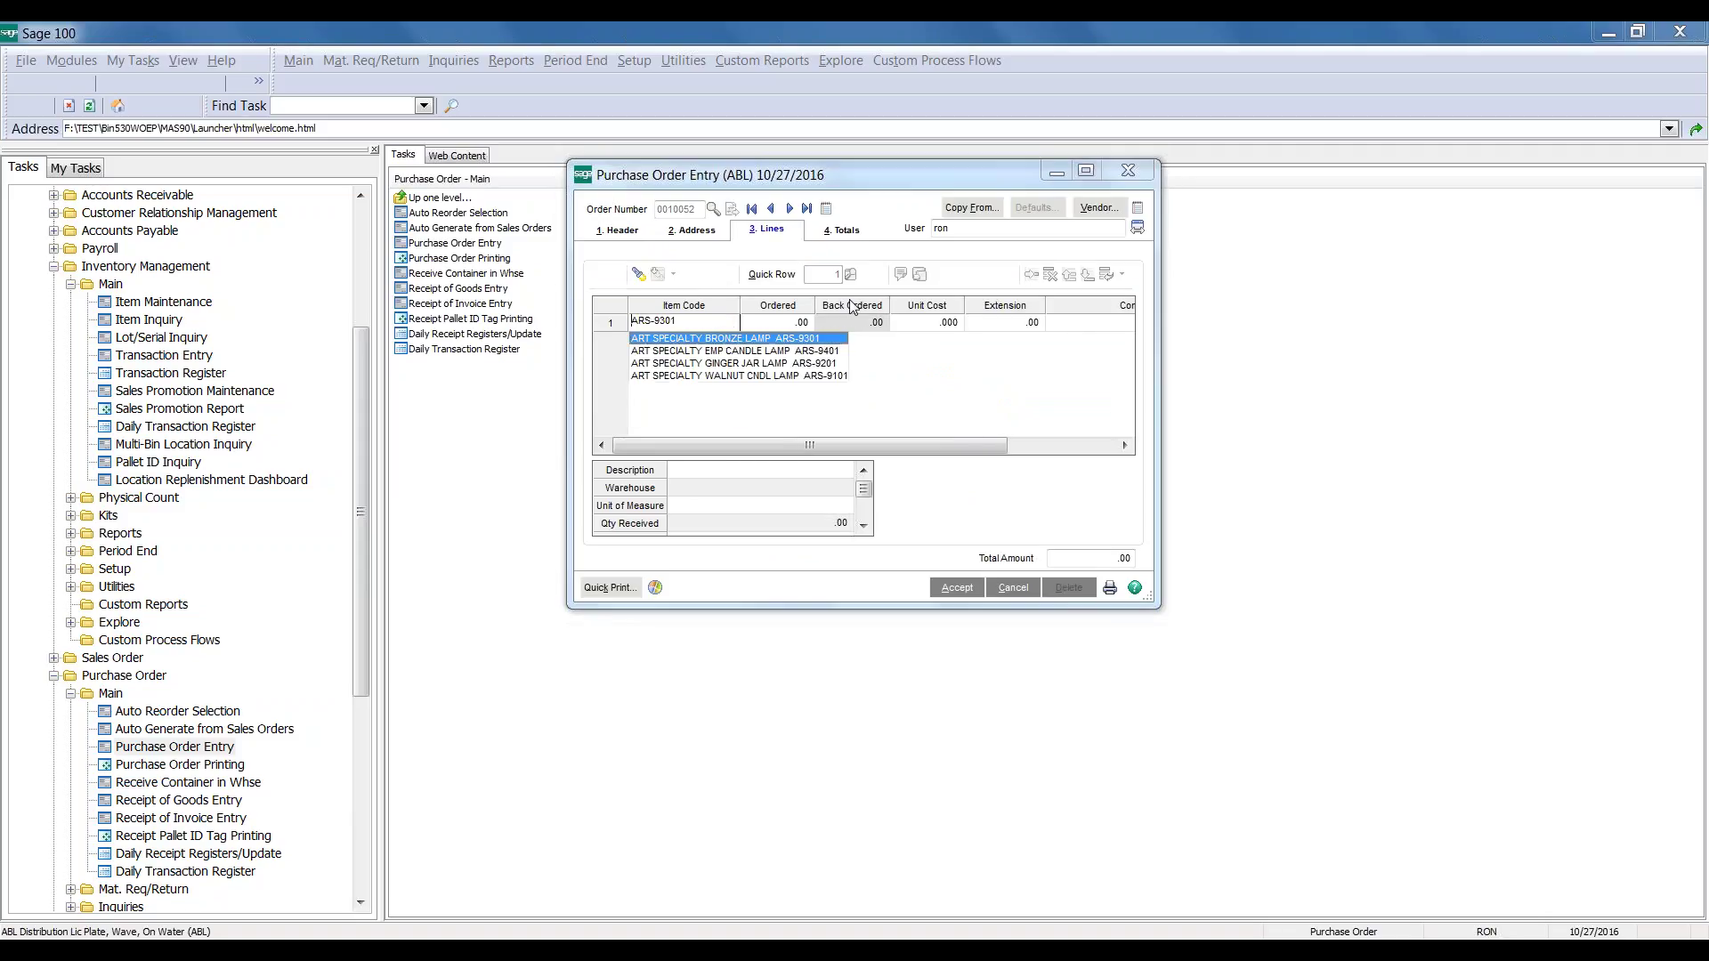
pyautogui.press('Return')
pyautogui.write('1000')
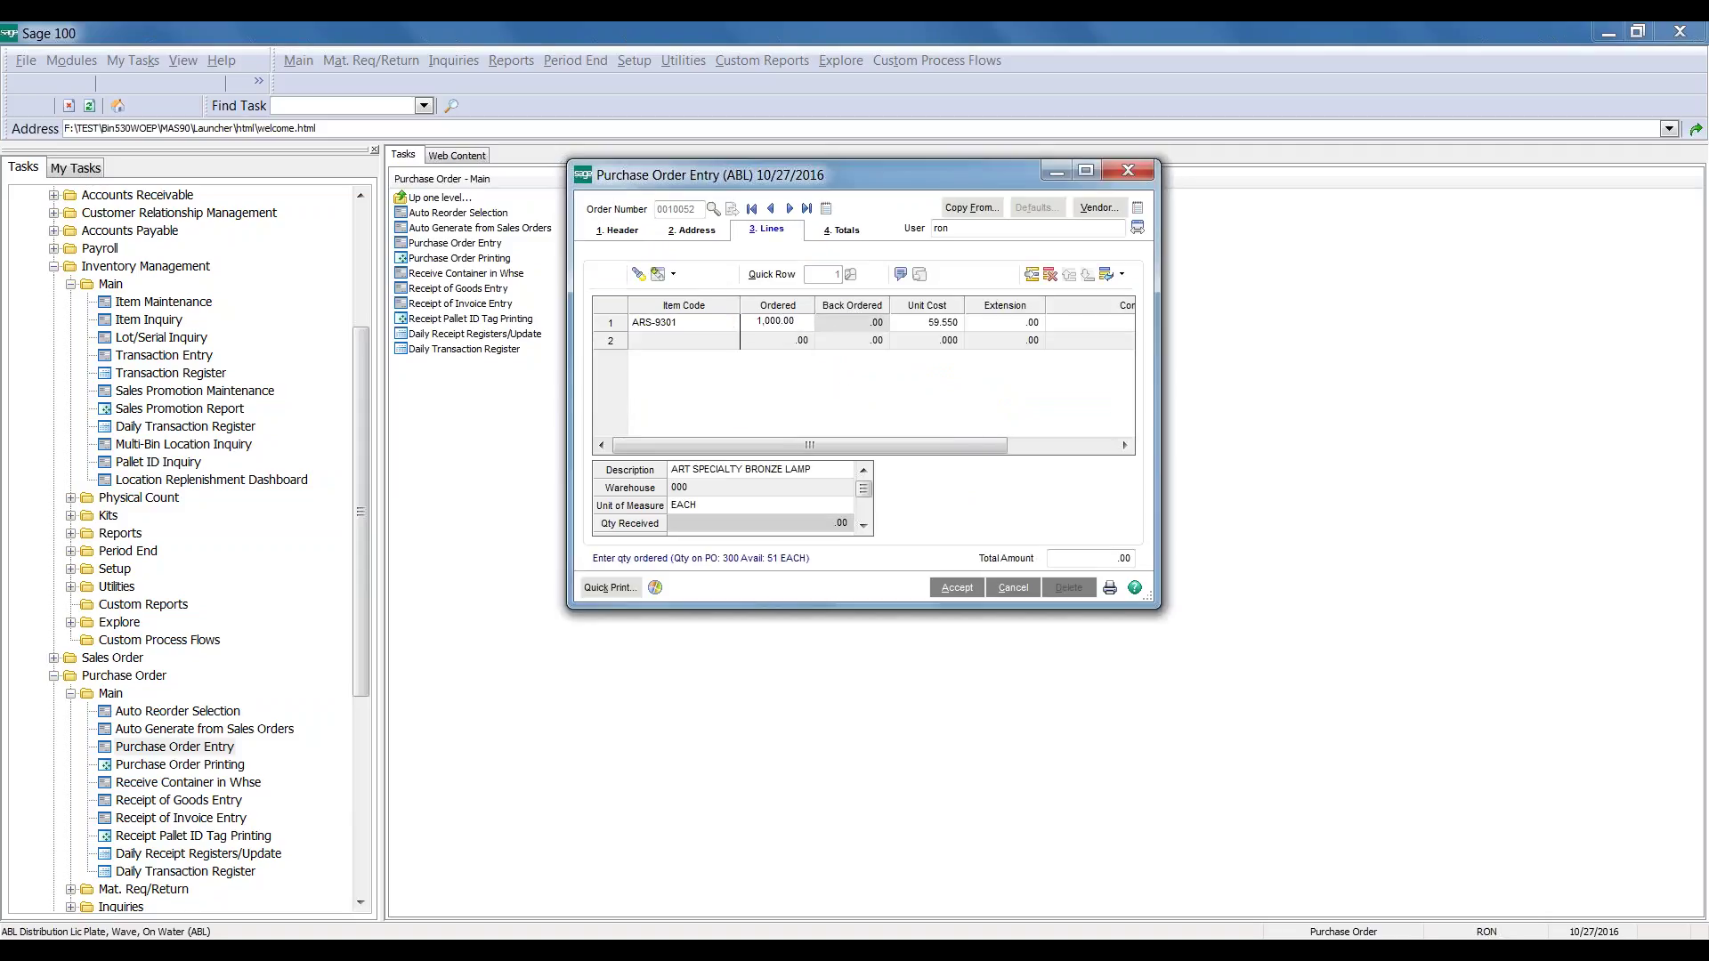
pyautogui.press('BackSpace')
pyautogui.press('Return')
# Add the ginger jar lamp ARS-9201 as the second order line with an ordered quantity of 100
pyautogui.write('ARS-9301')
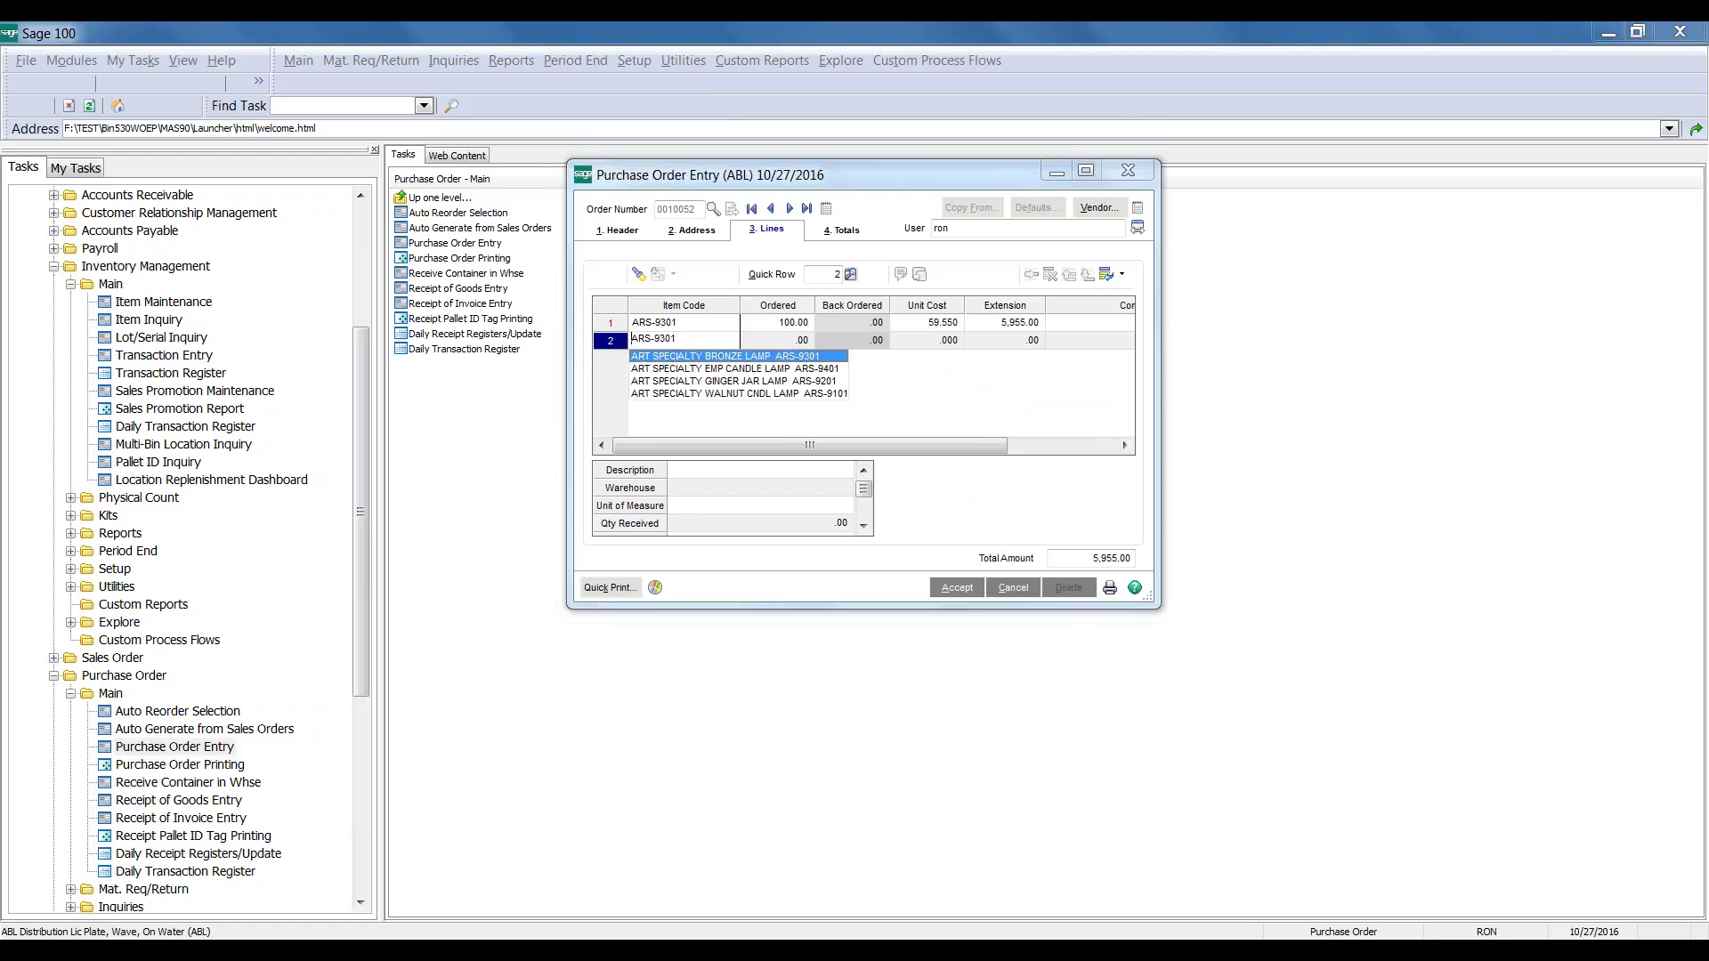
pyautogui.press('Down')
pyautogui.press('Down')
pyautogui.press('Return')
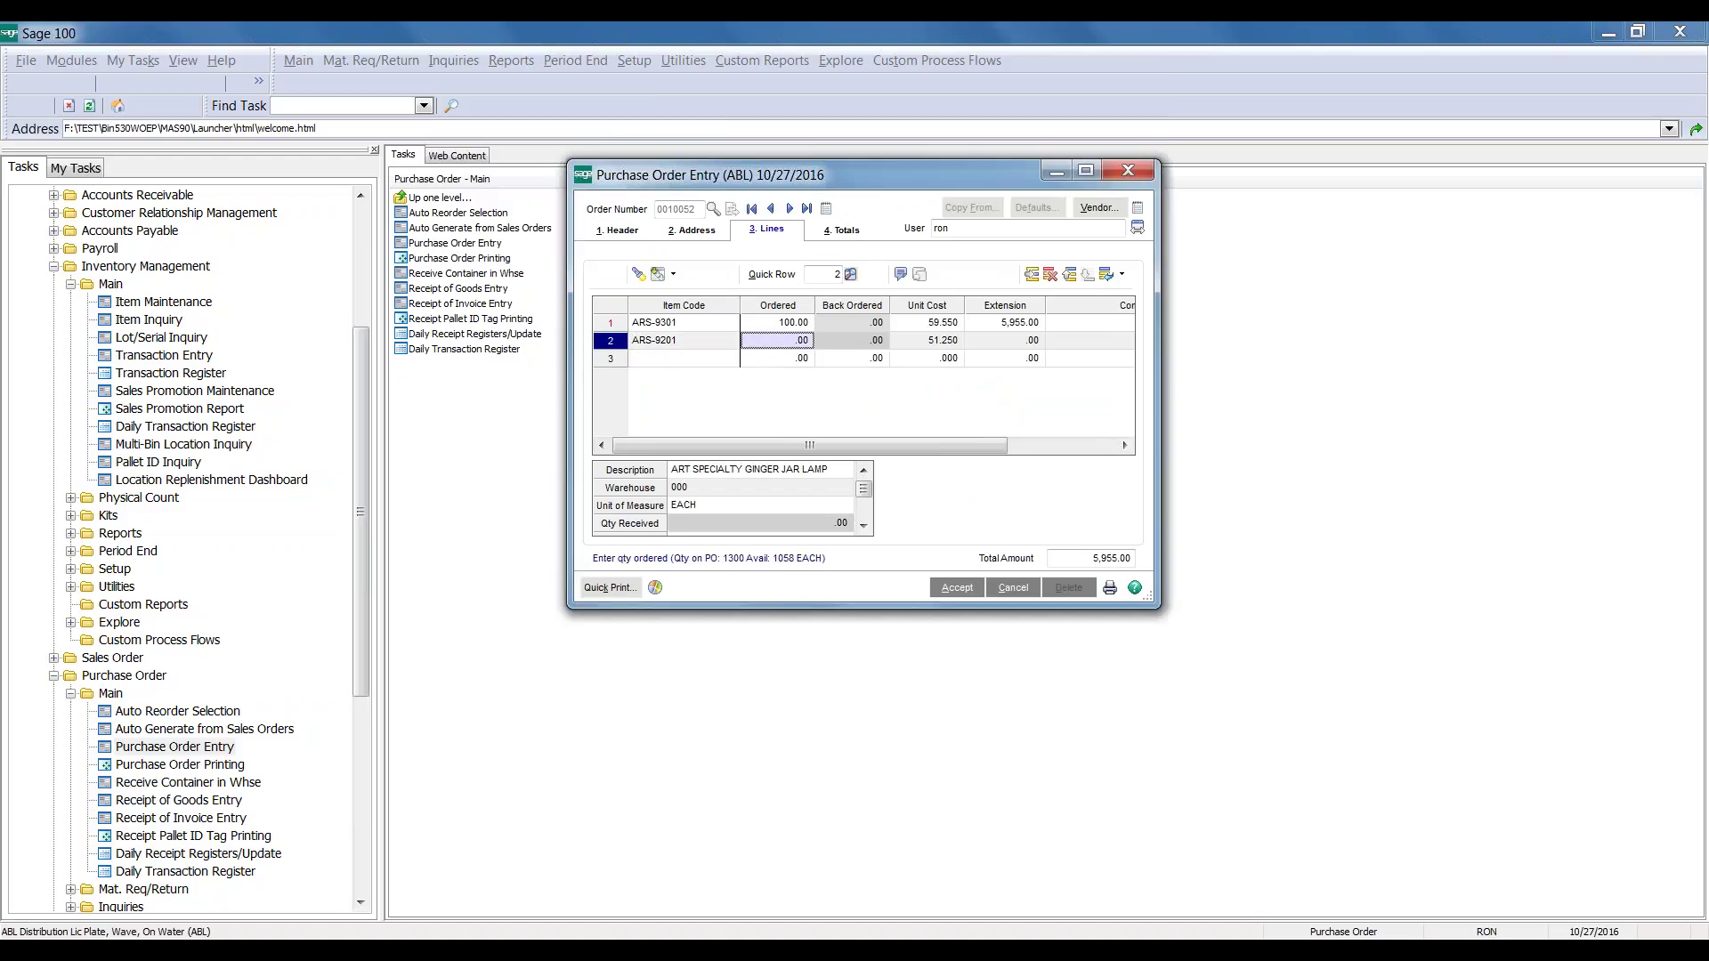
pyautogui.write('100')
pyautogui.press('Return')
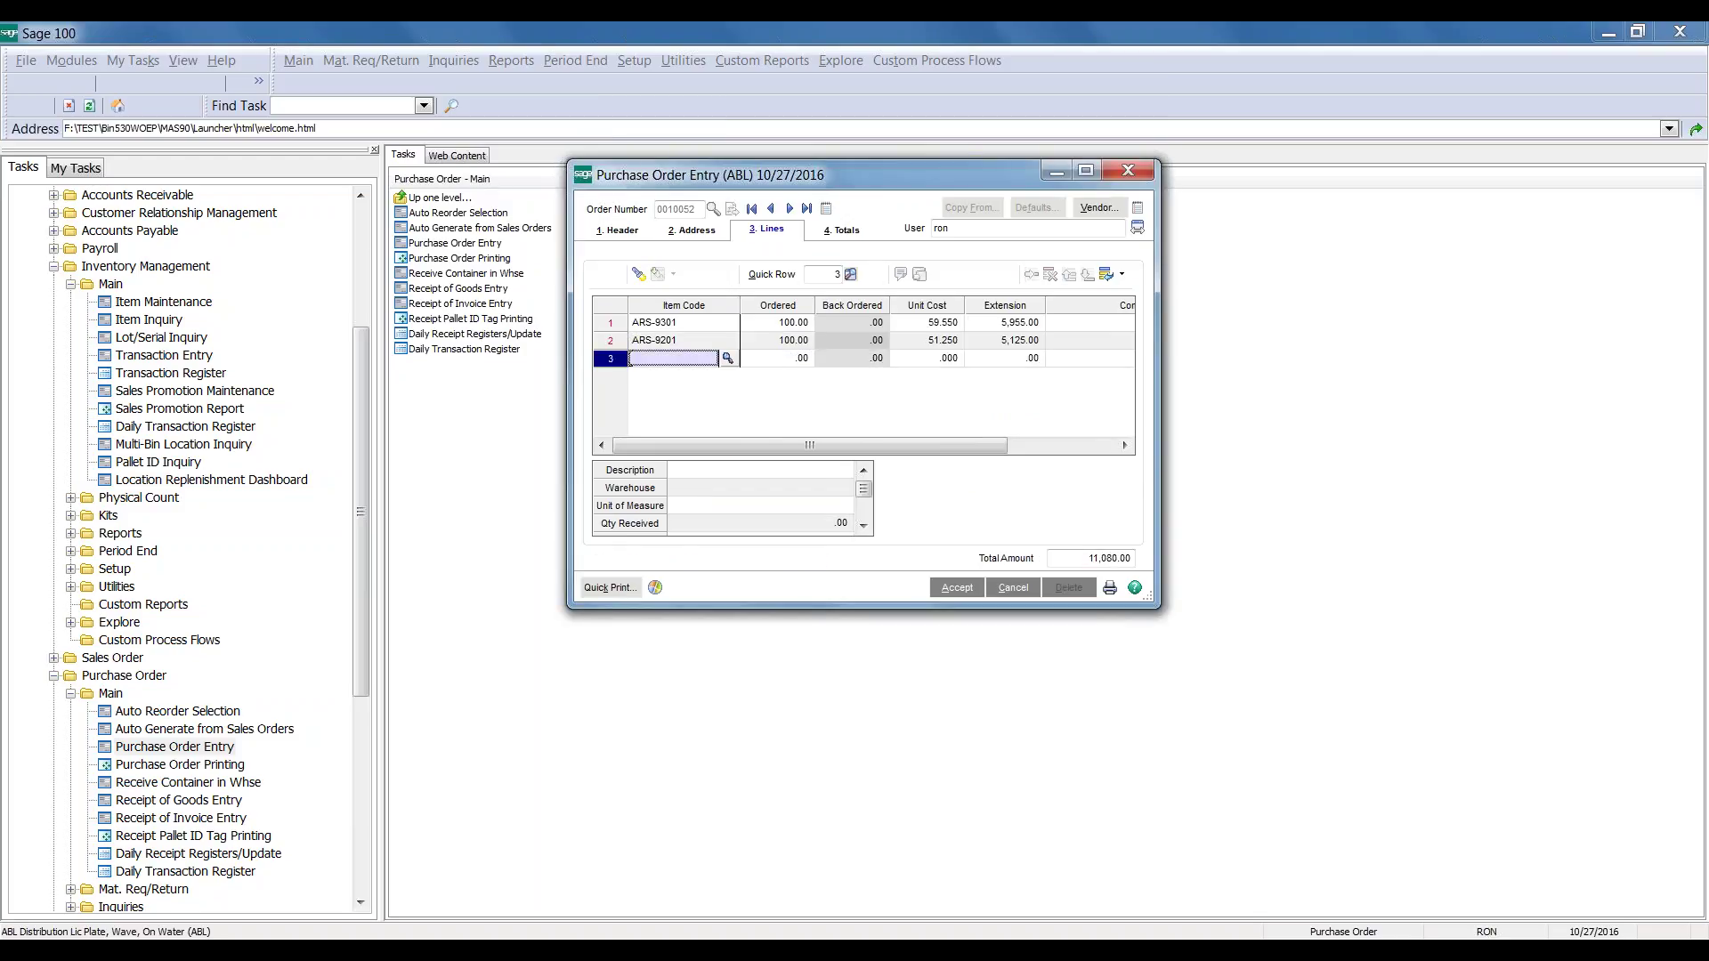
# Add the walnut candle lamp ARS-9101 as the third order line with an ordered quantity of 100
pyautogui.write('ARS')
pyautogui.press('Down')
pyautogui.press('Down')
pyautogui.press('Down')
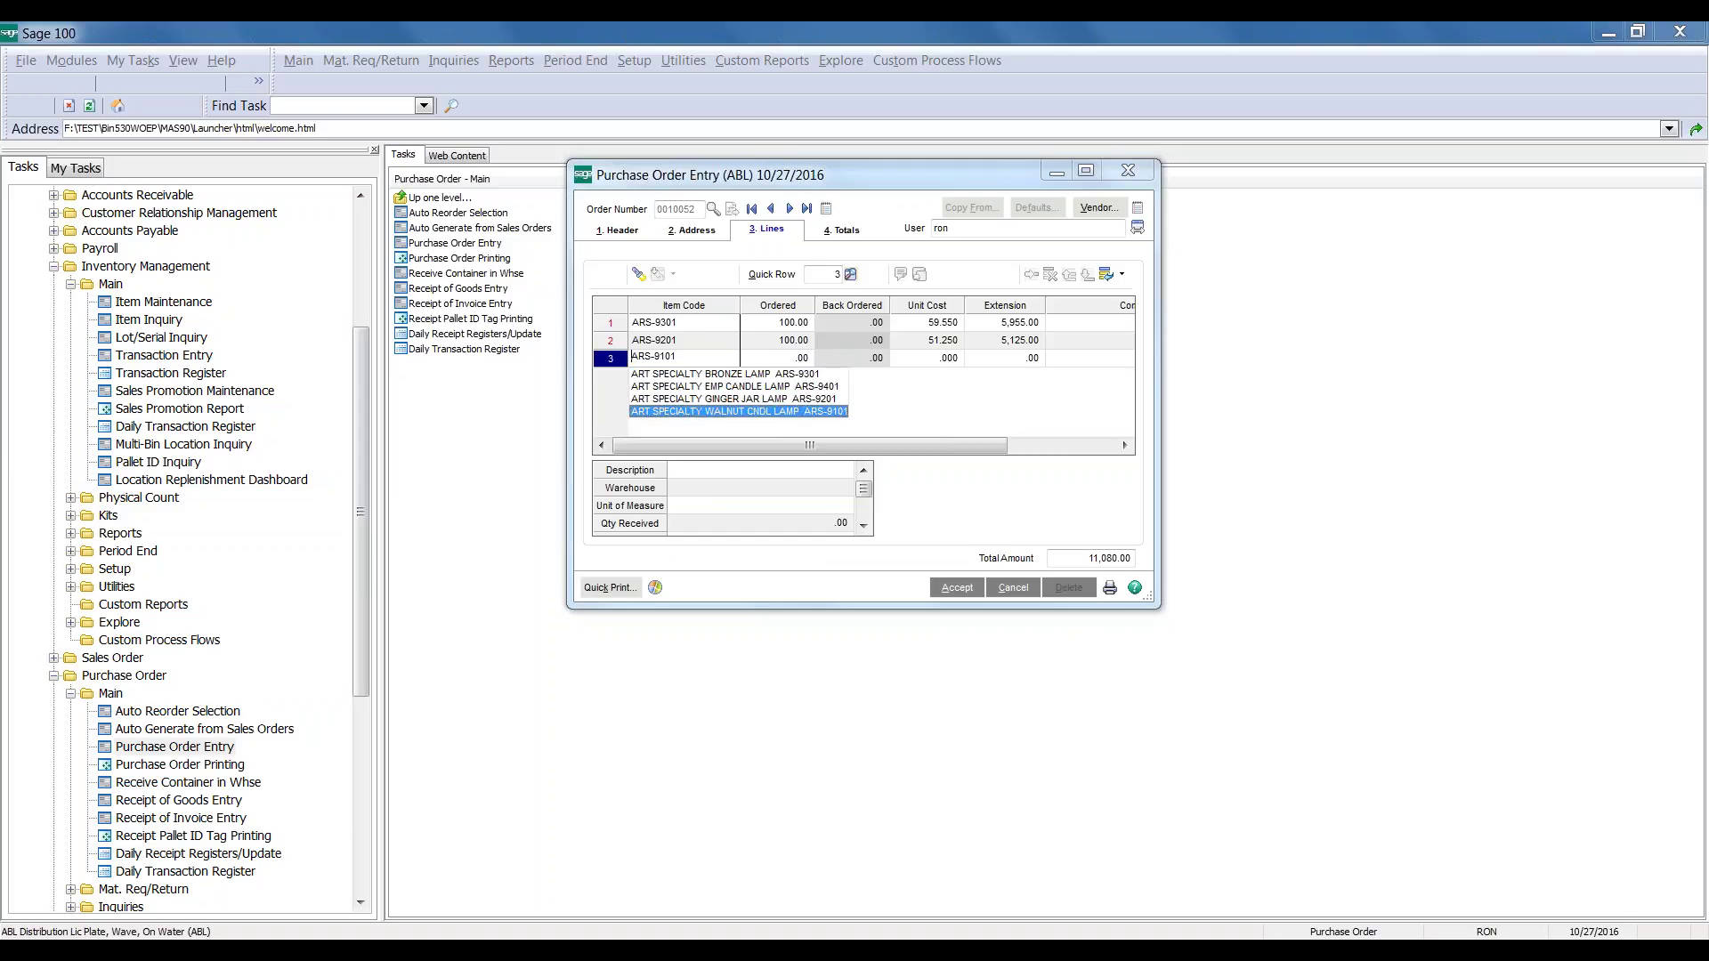
pyautogui.press('Return')
pyautogui.write('100')
pyautogui.press('Return')
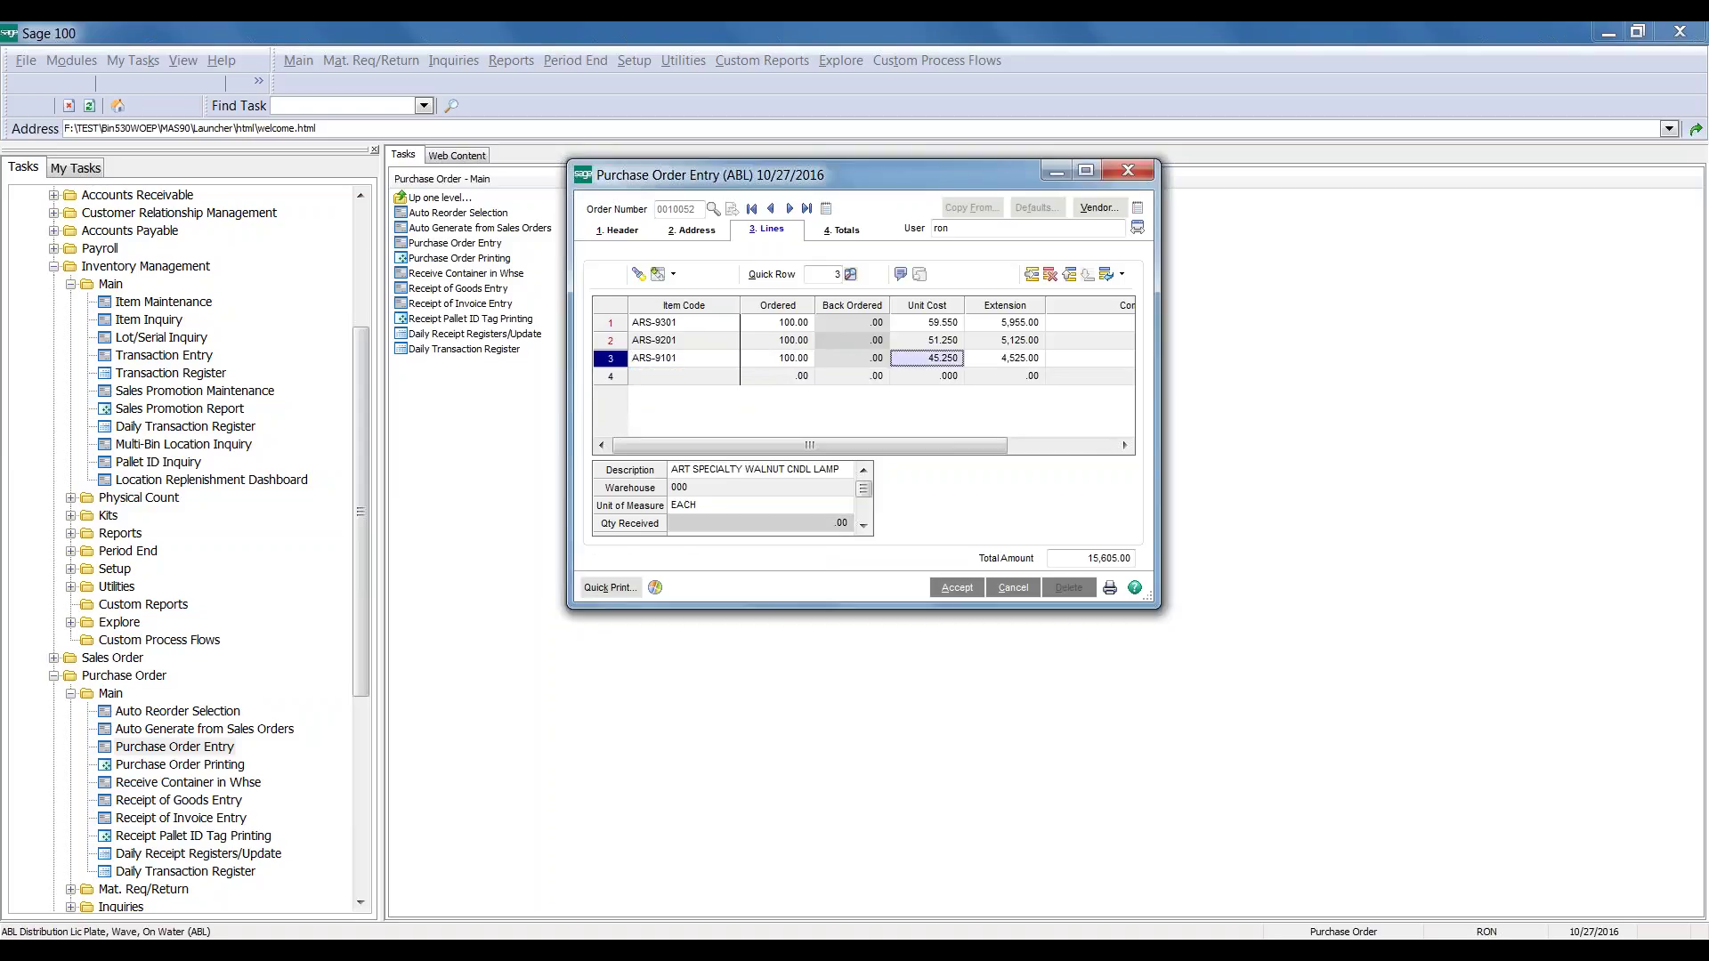
# Accept the order's InTransit - On The Water location with auto allocation set to Received InTransit, and save the purchase order
pyautogui.click(856, 230)
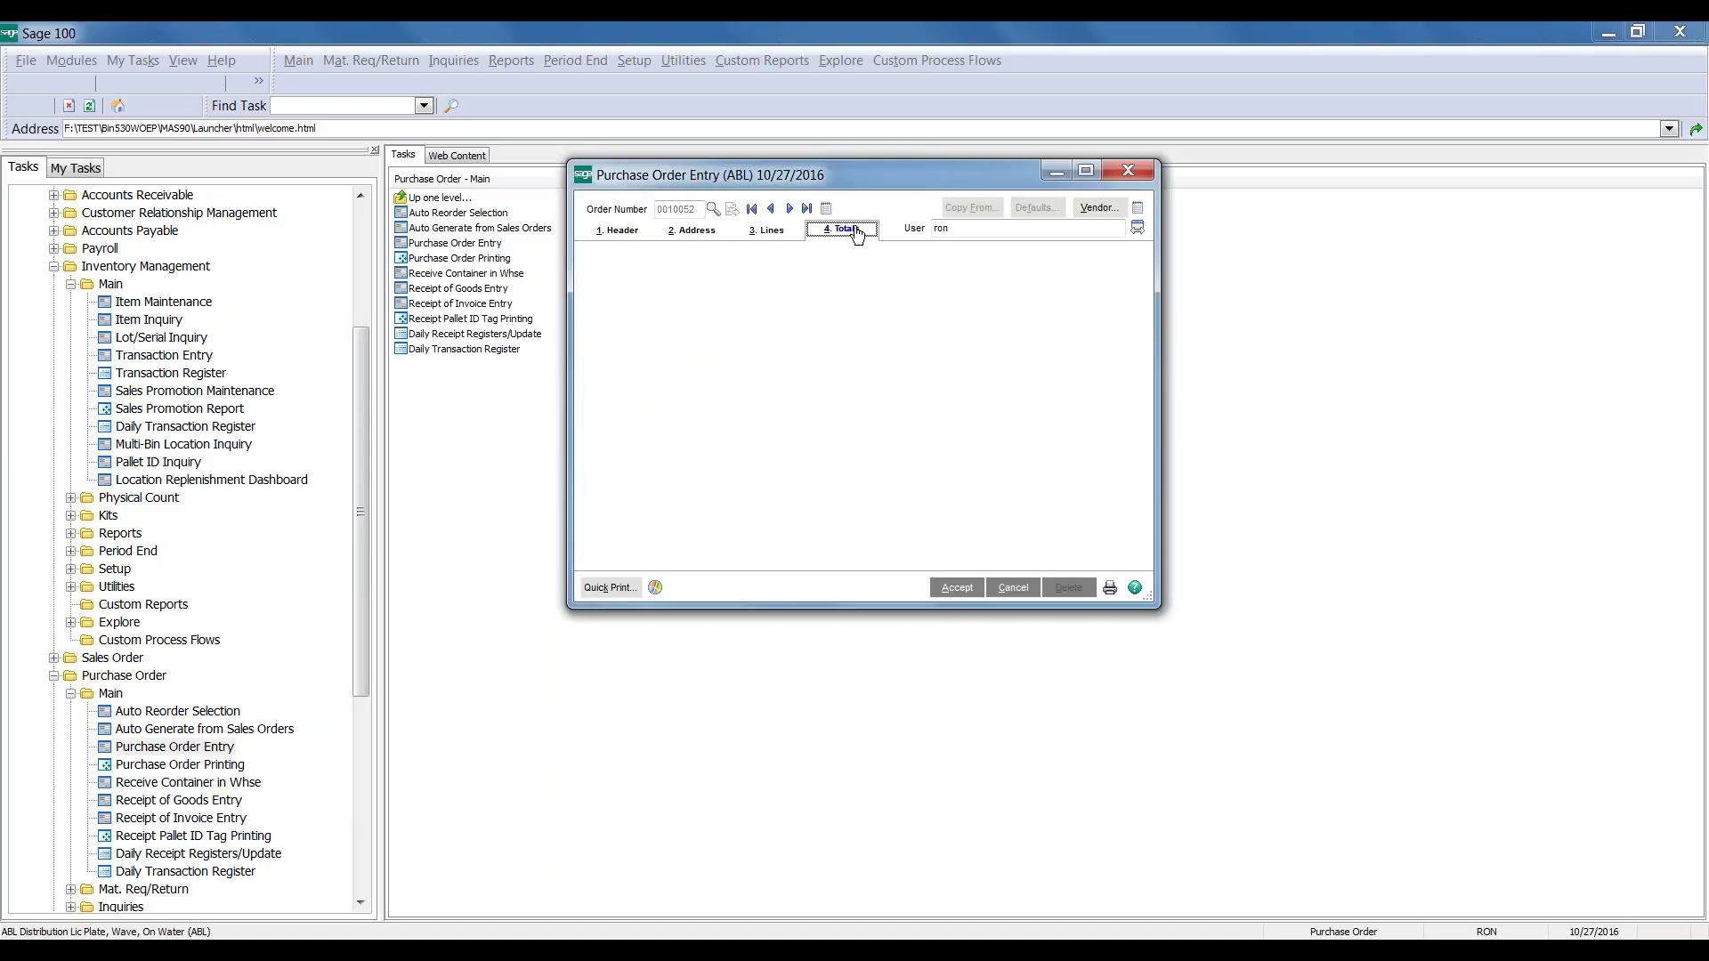
pyautogui.click(922, 507)
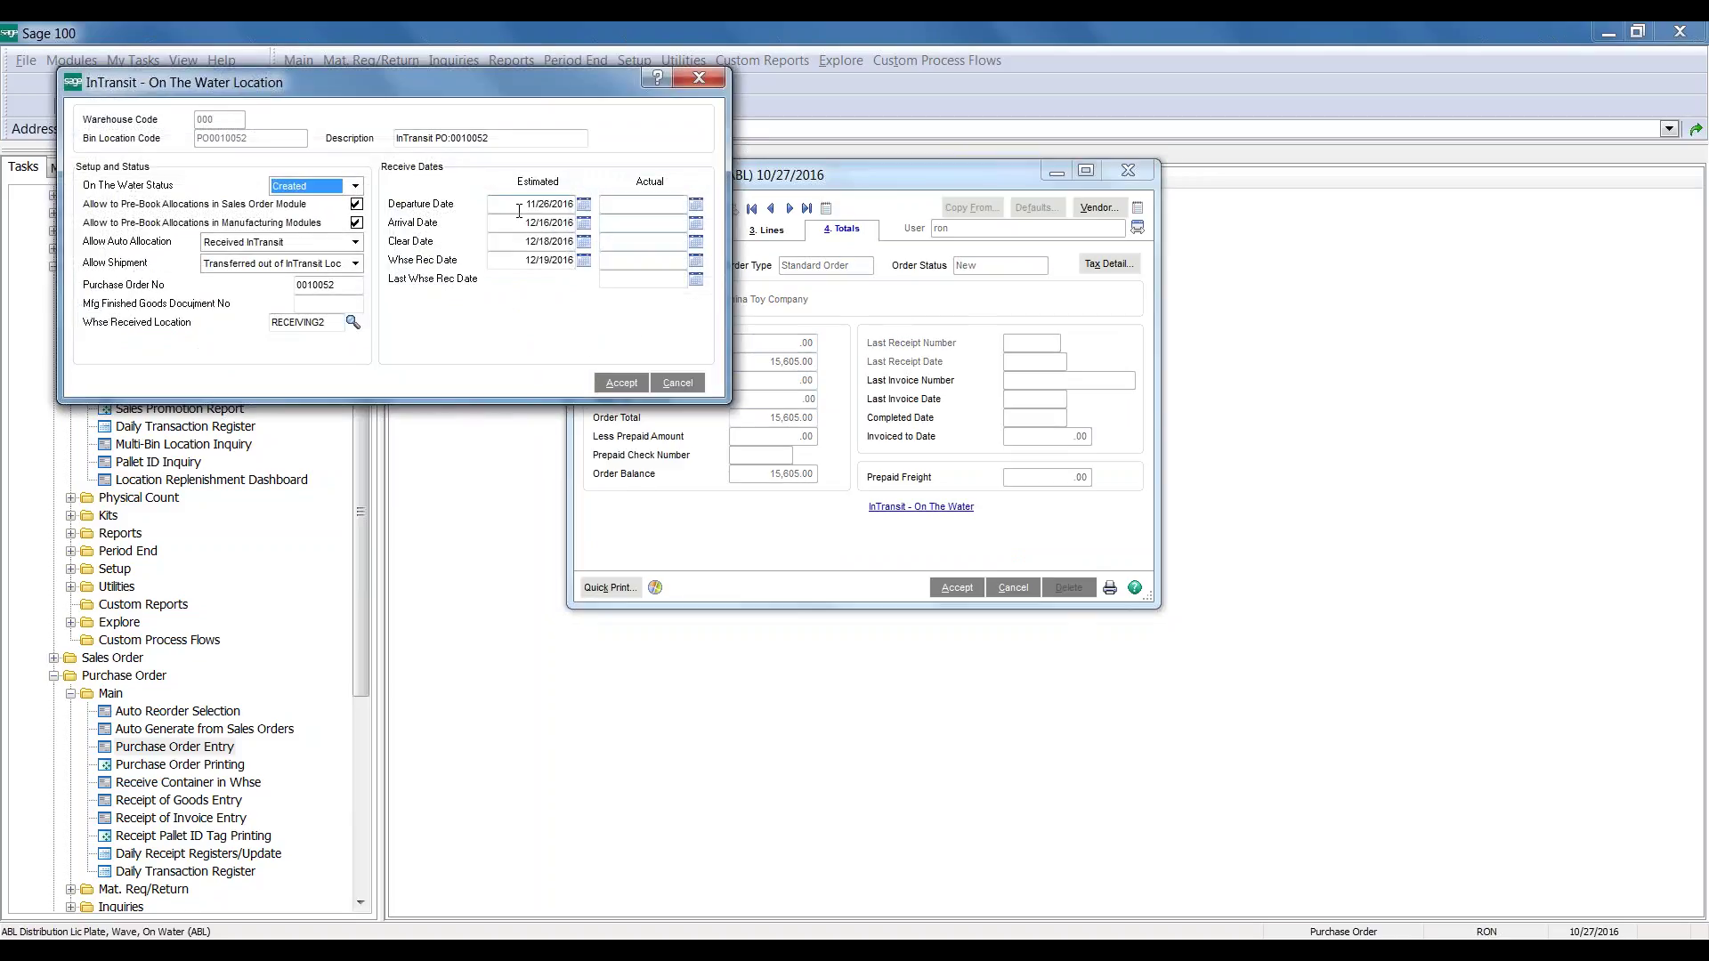
pyautogui.moveTo(489, 88); pyautogui.dragTo(866, 165)
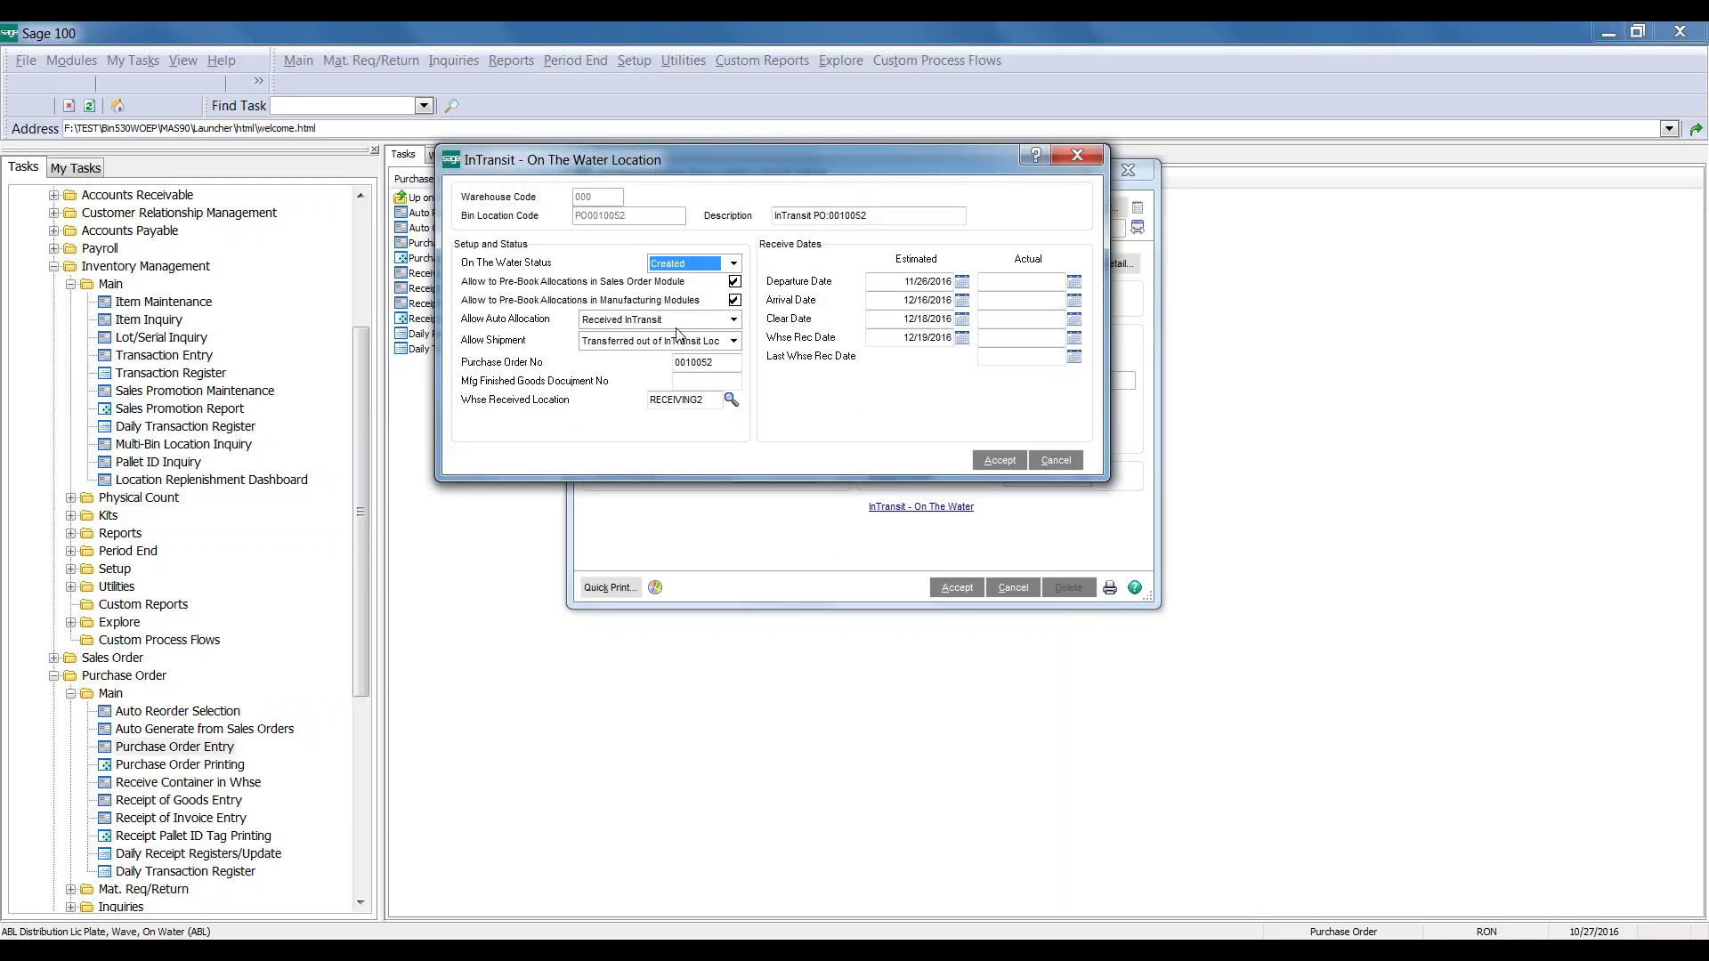
pyautogui.click(731, 319)
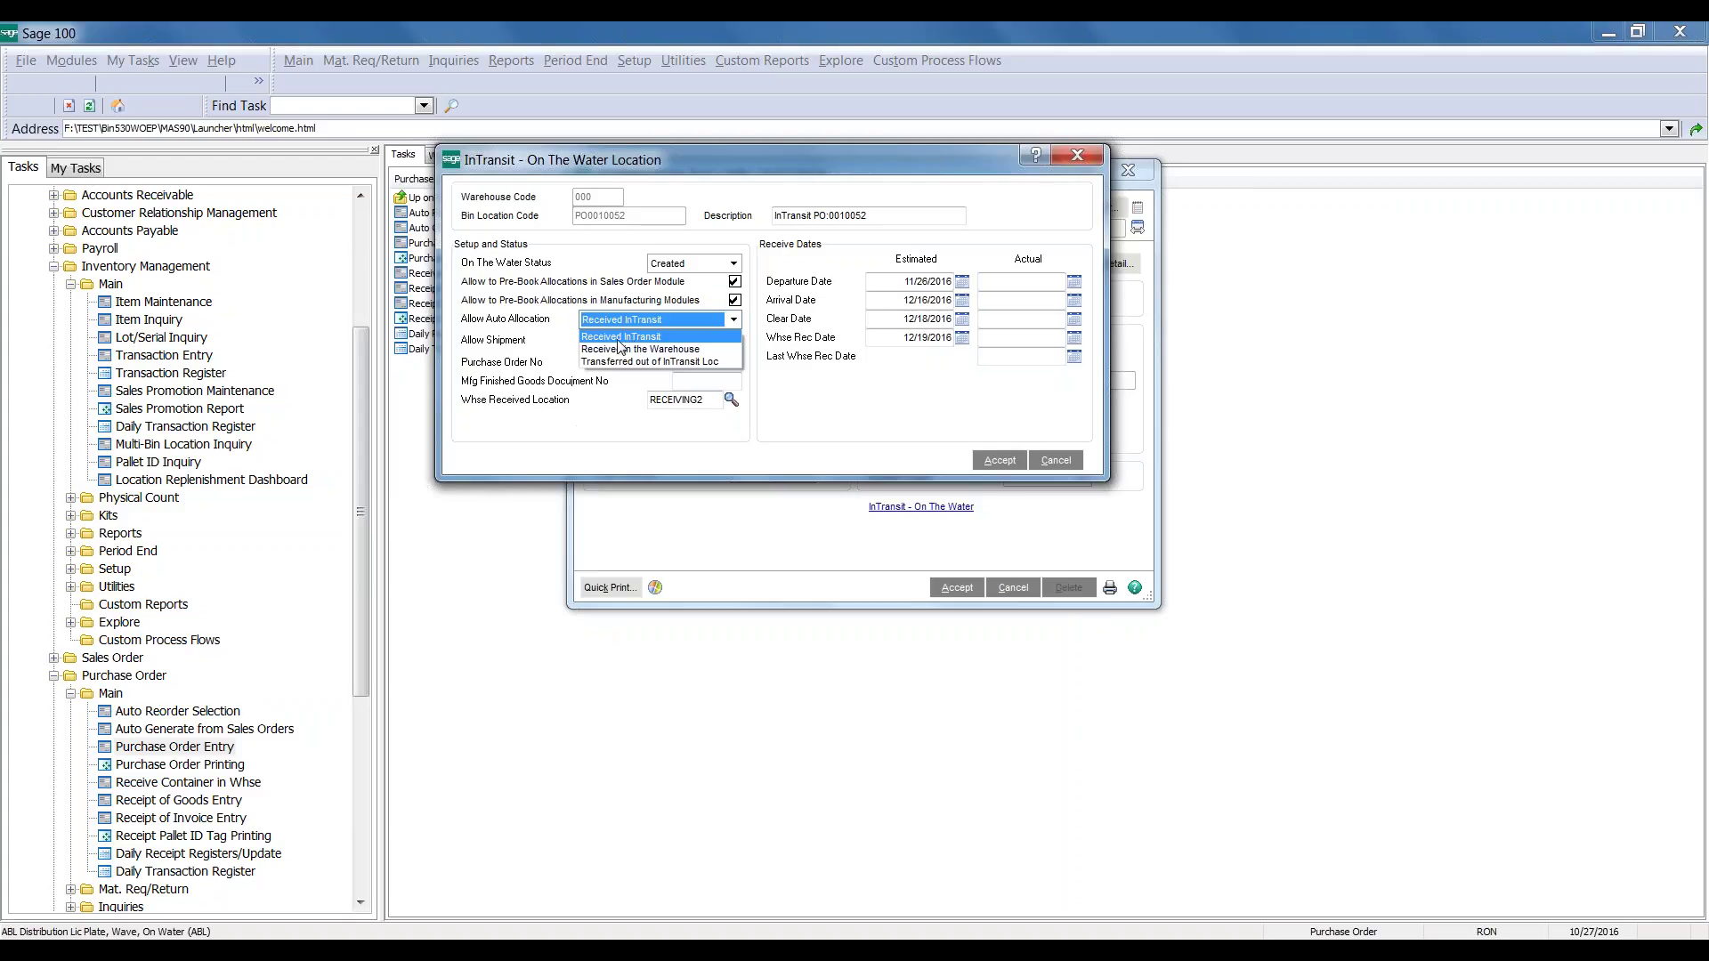
pyautogui.click(684, 336)
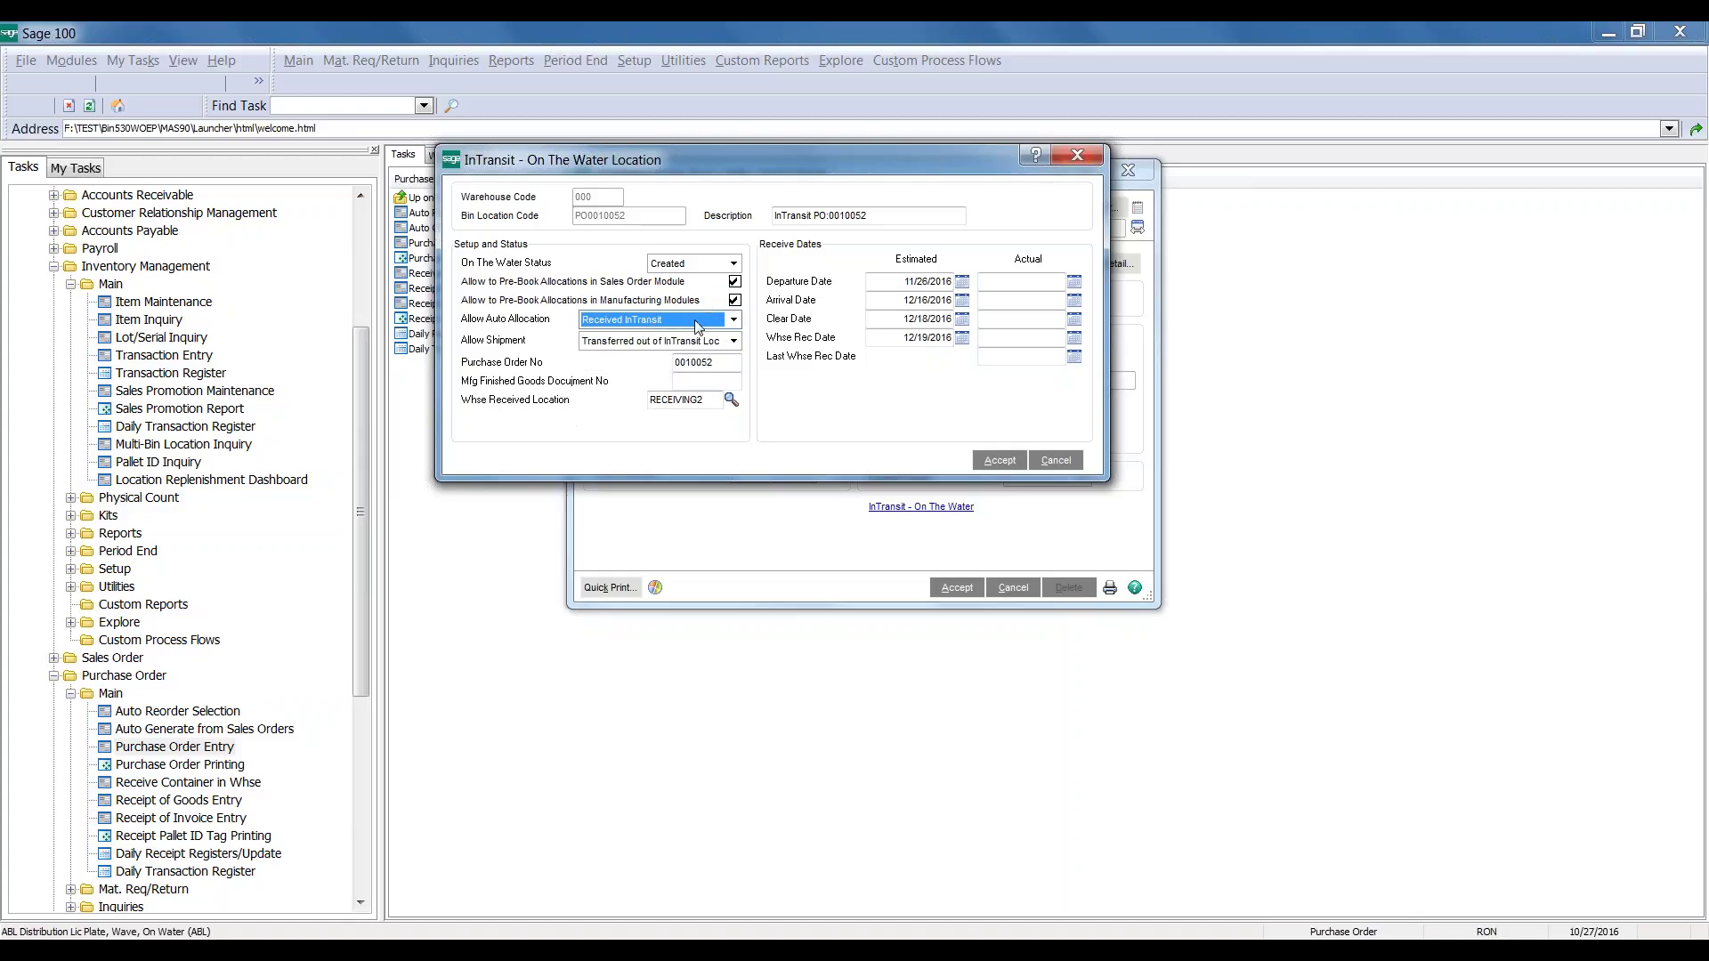
pyautogui.click(1002, 462)
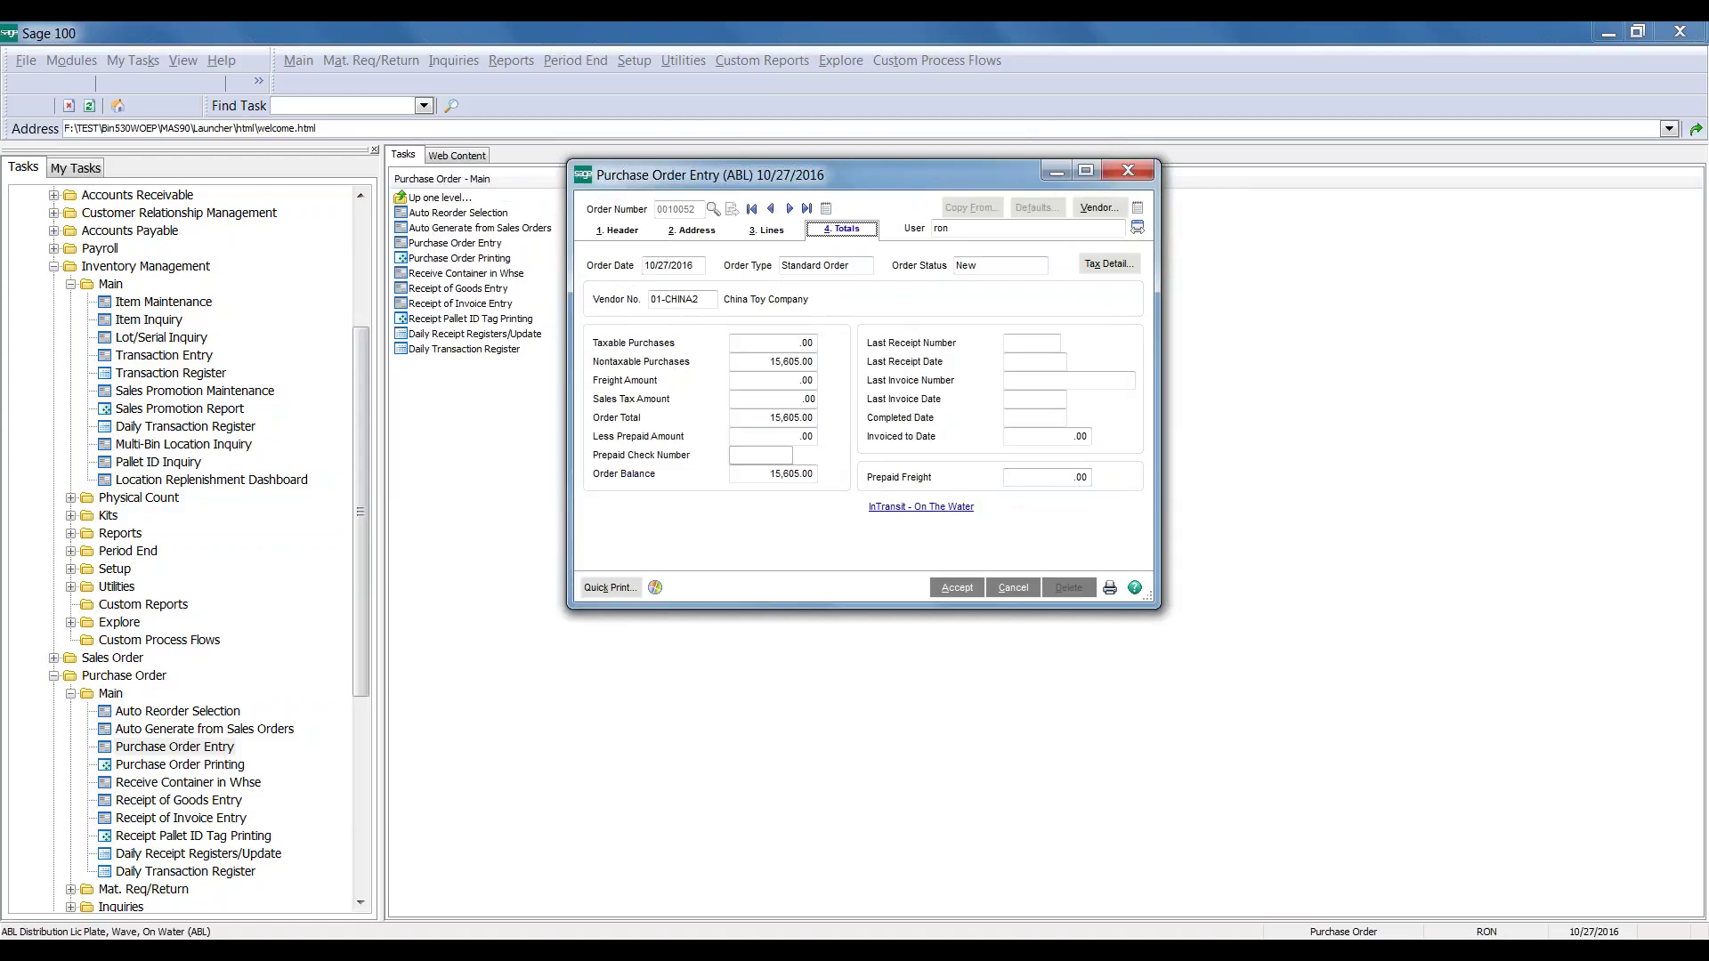
pyautogui.click(964, 587)
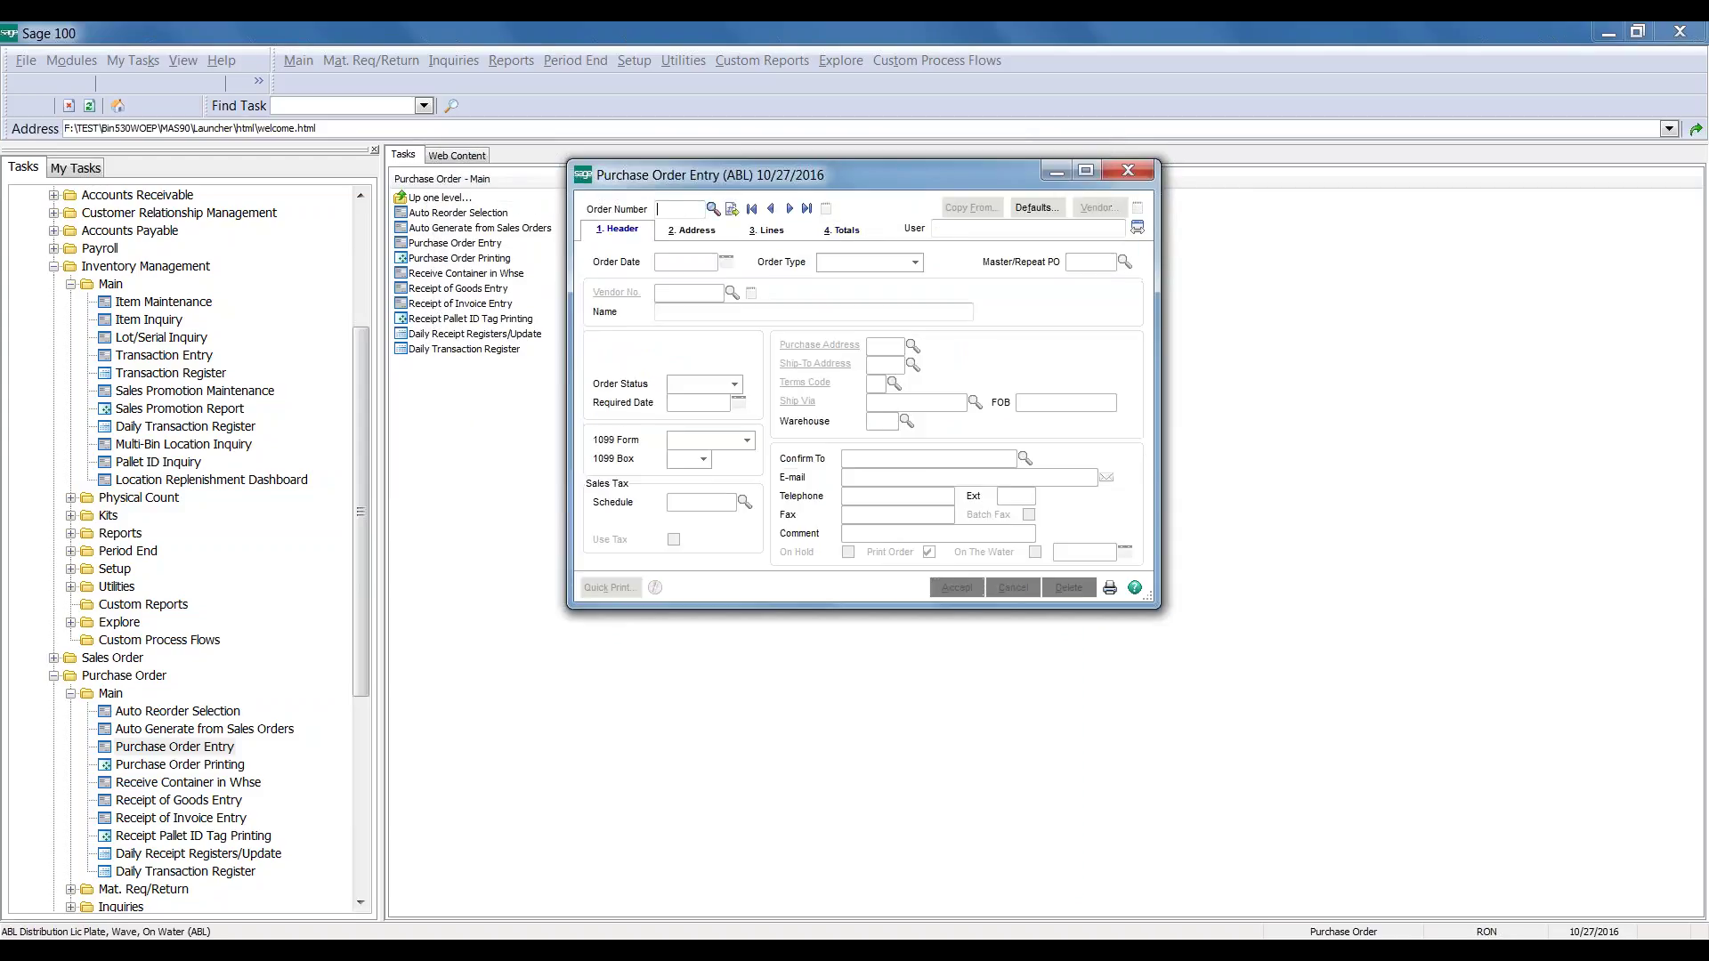
# Leave Purchase Order Entry, open Receipt of Goods Entry and create a new receipt batch
pyautogui.click(1127, 171)
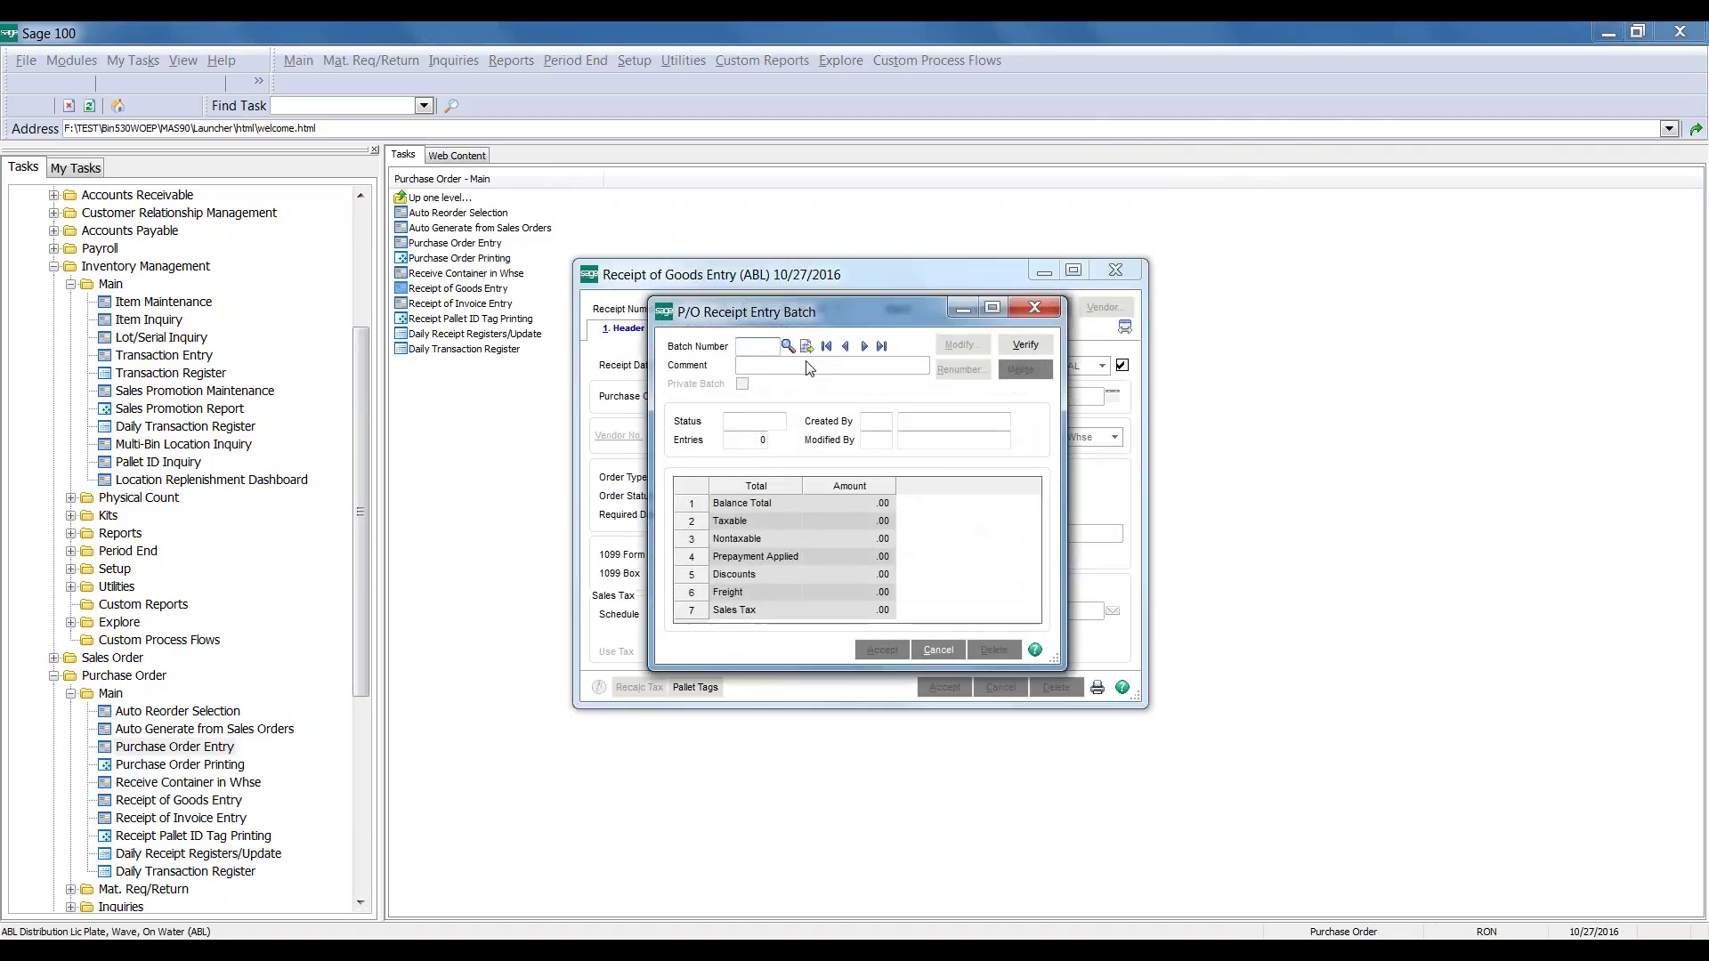
pyautogui.click(807, 347)
pyautogui.click(881, 649)
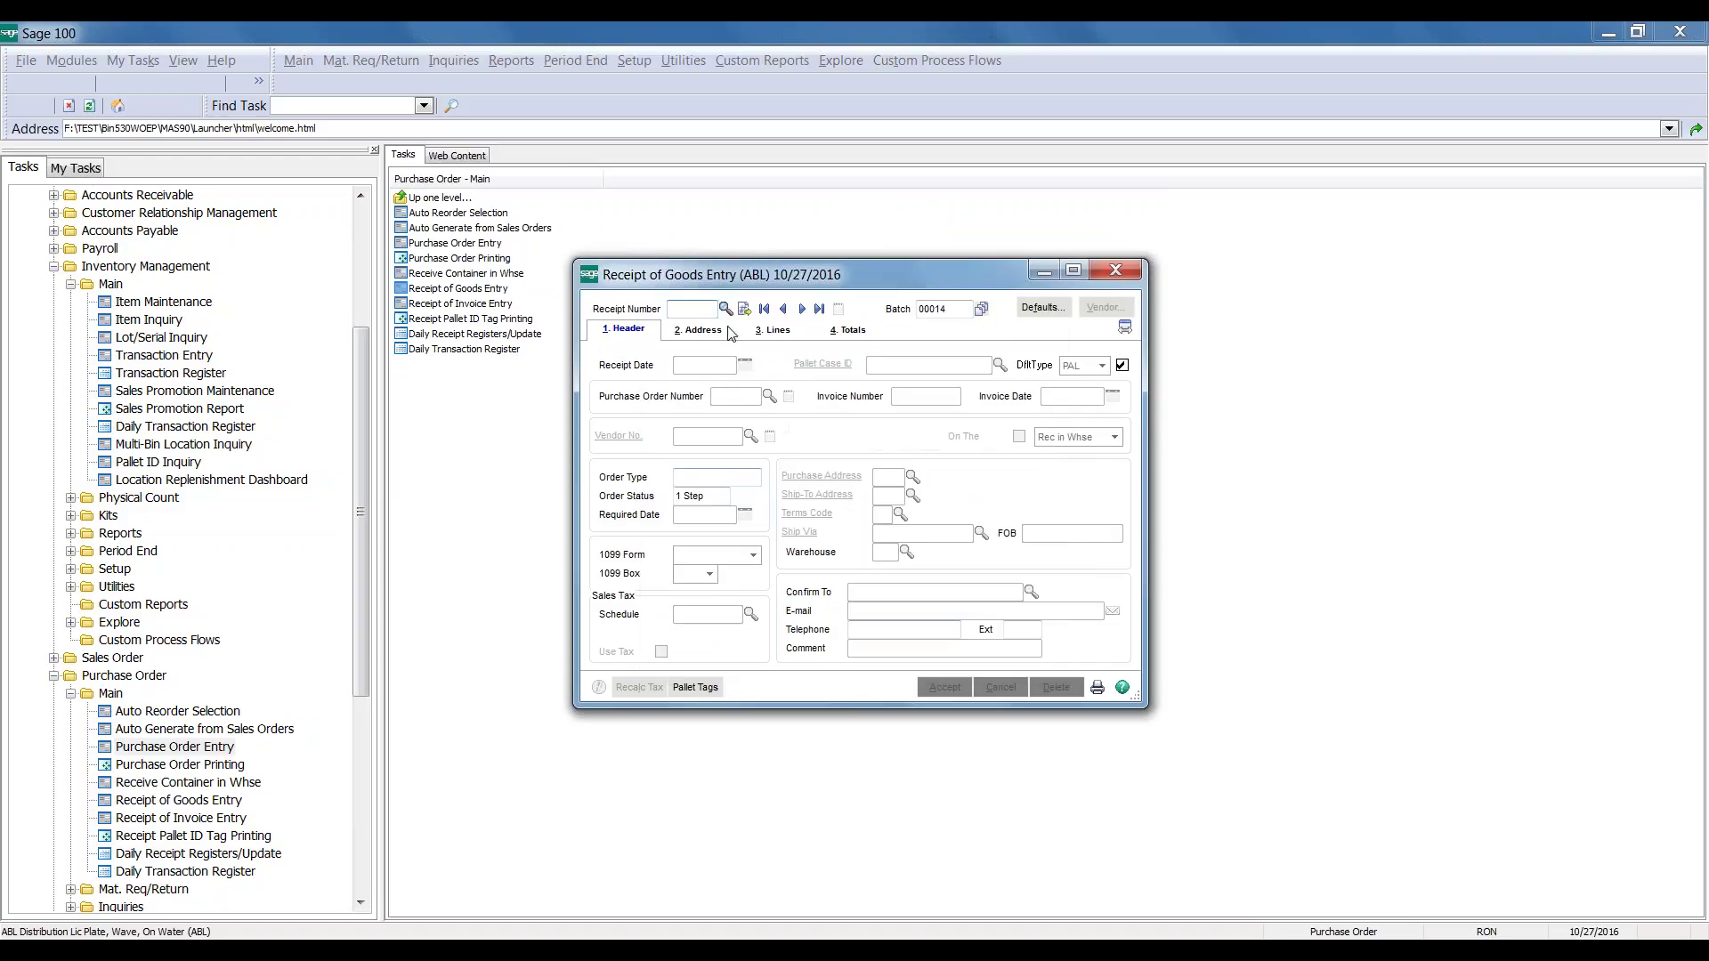
# Start a receipt with the next number for the newest China Toy Company purchase order
pyautogui.click(744, 309)
pyautogui.click(770, 396)
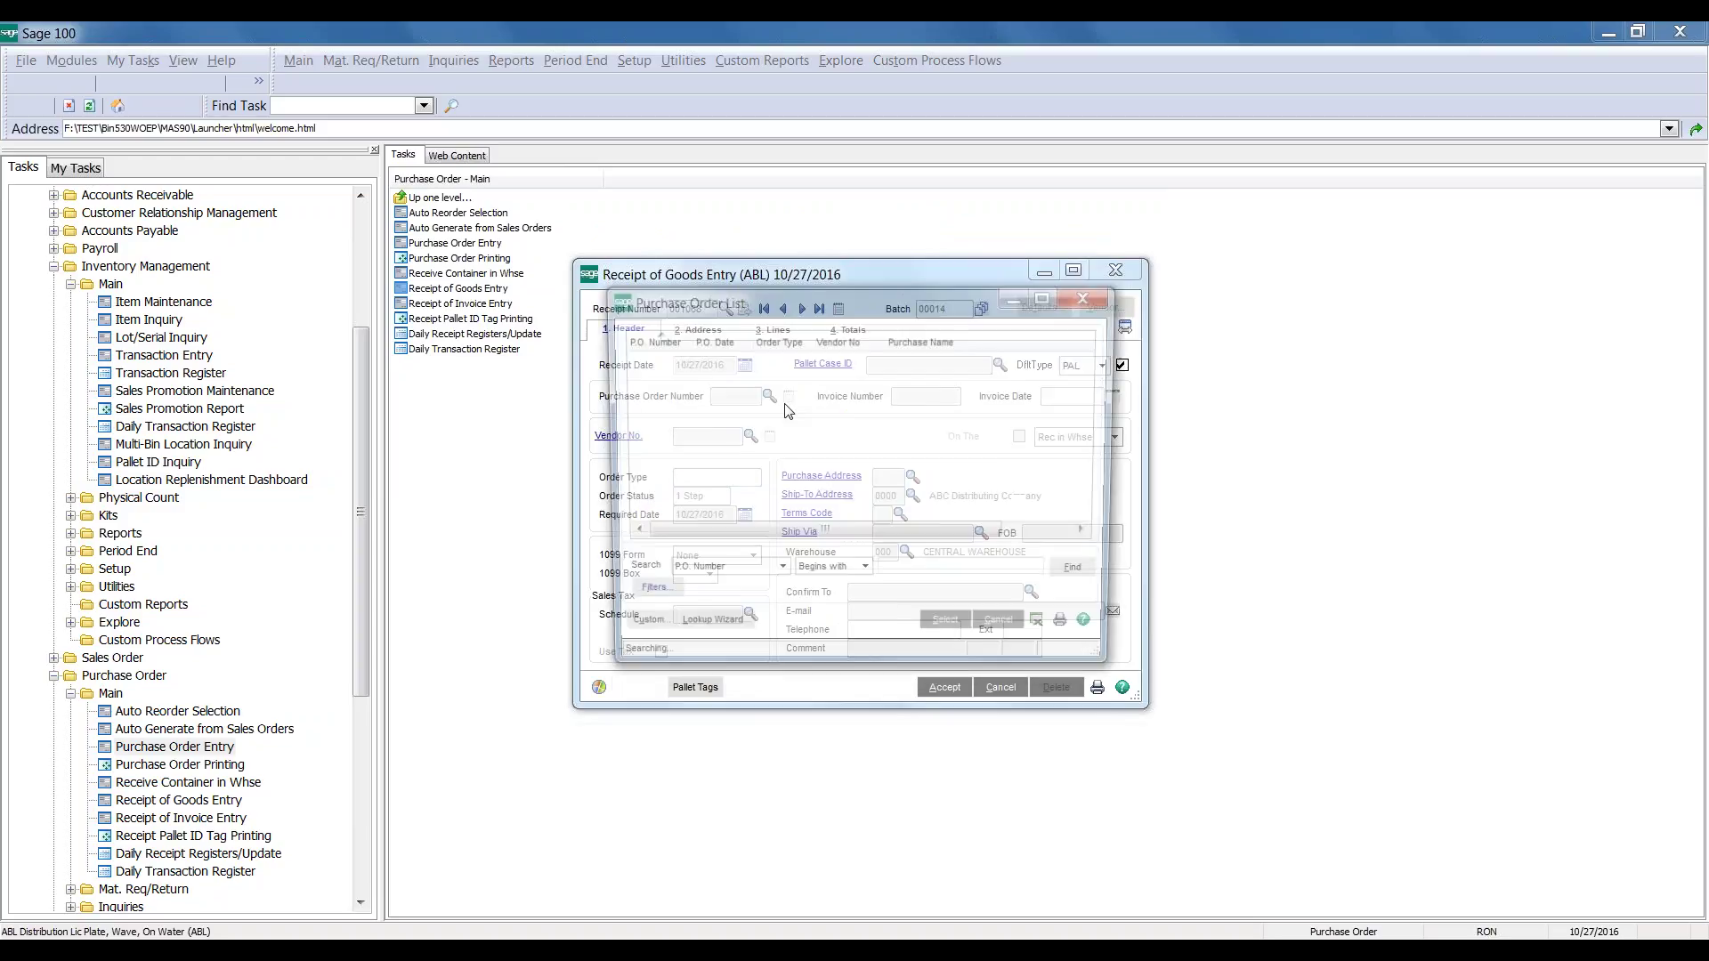
pyautogui.scroll(-5, 783, 445)
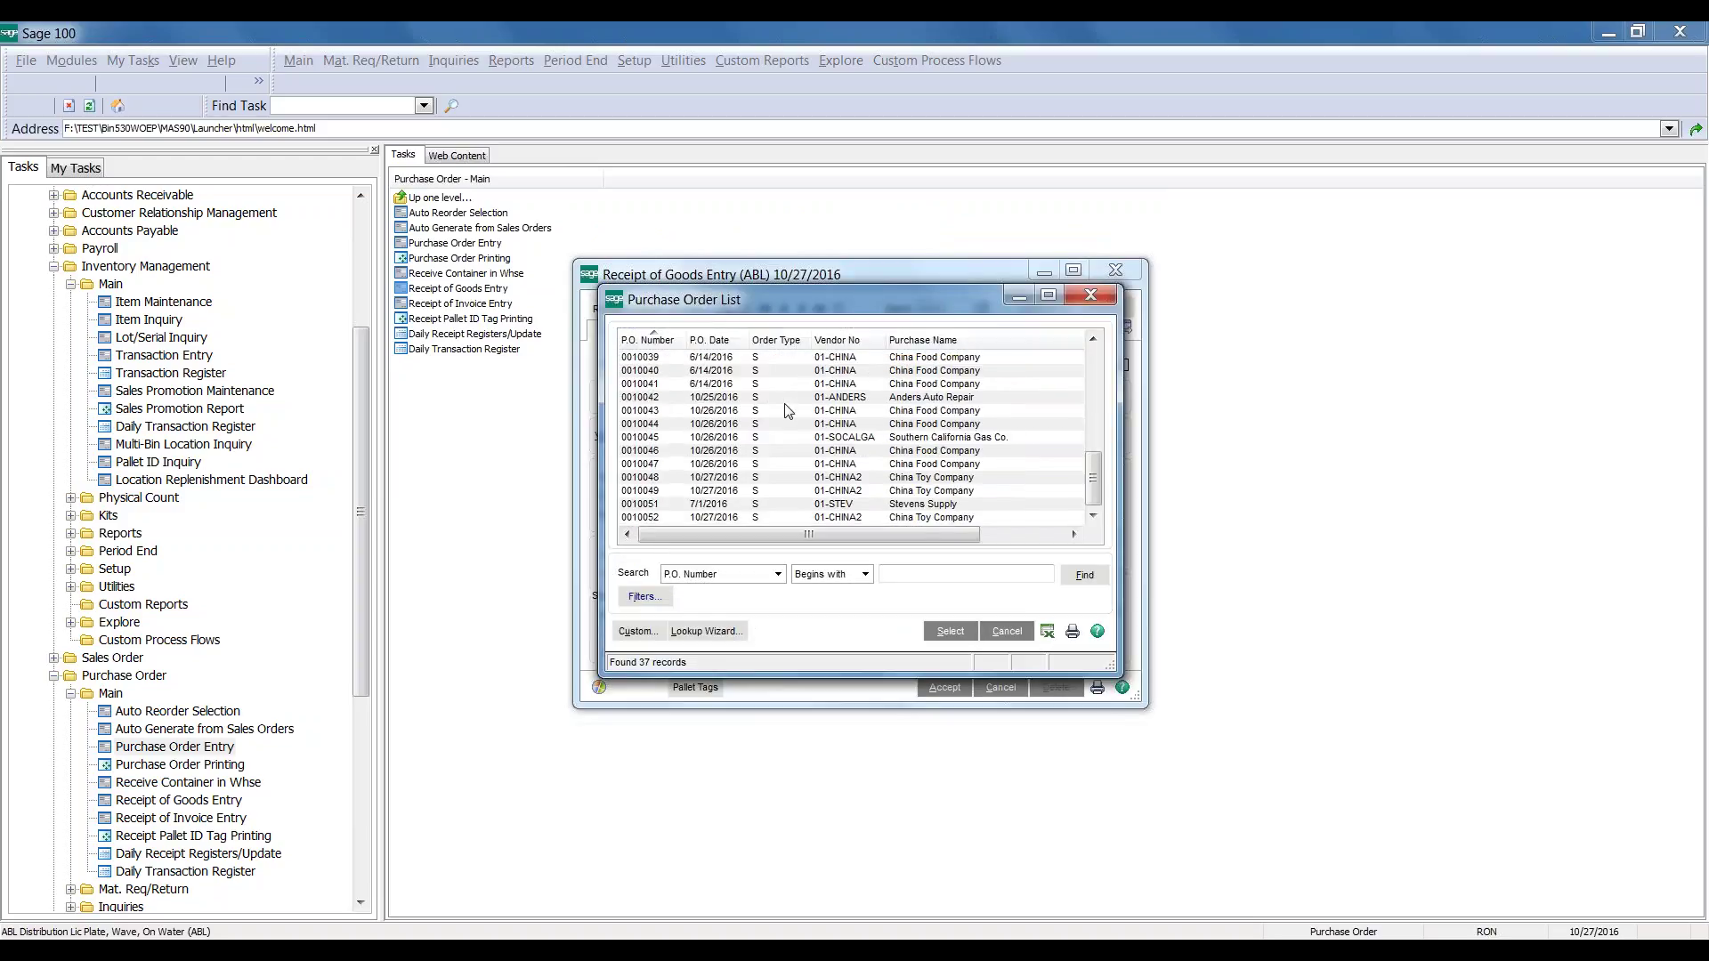
pyautogui.doubleClick(775, 518)
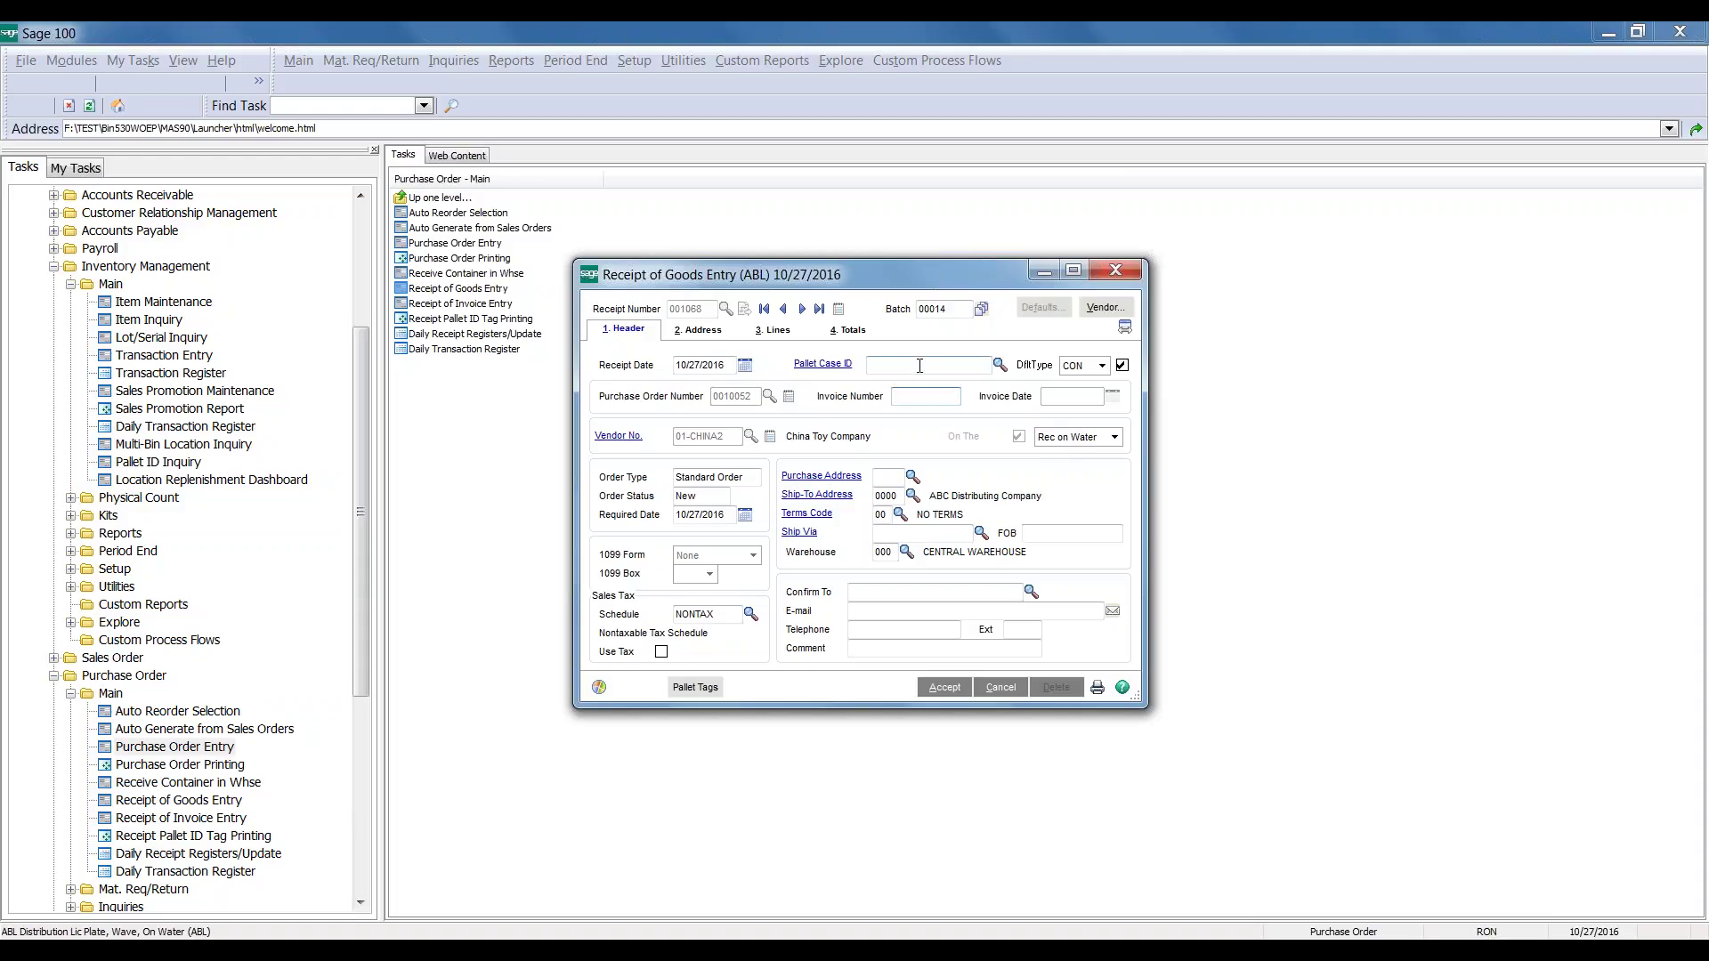
pyautogui.click(771, 335)
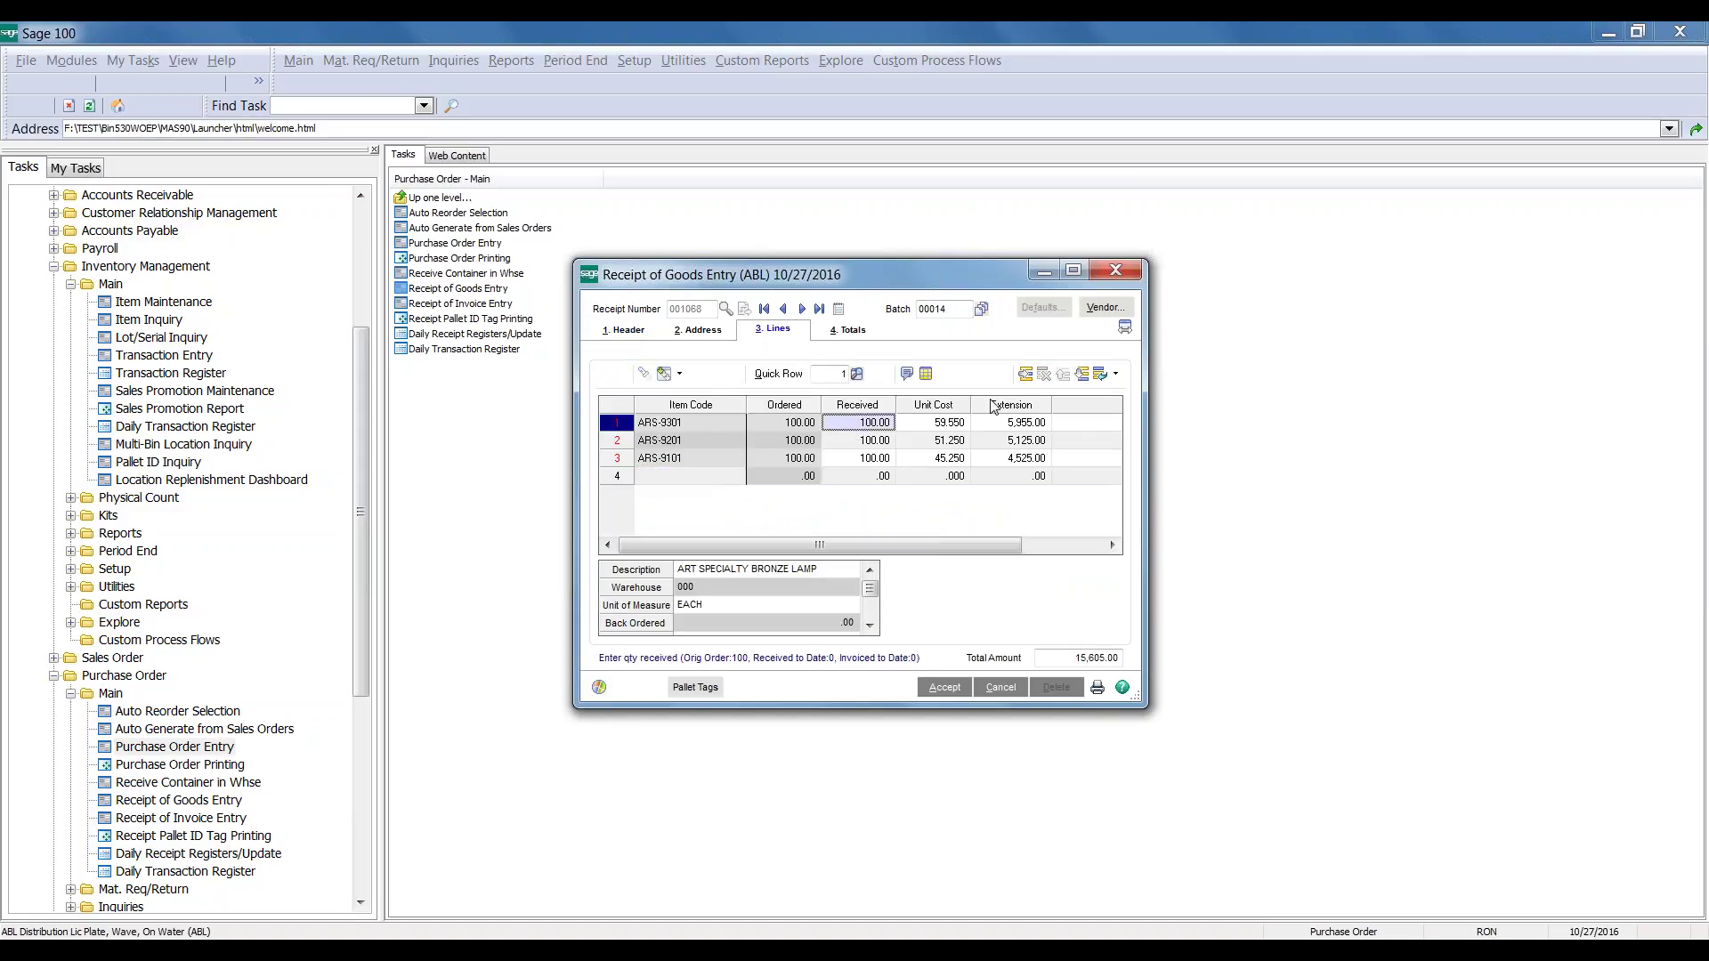
pyautogui.click(926, 374)
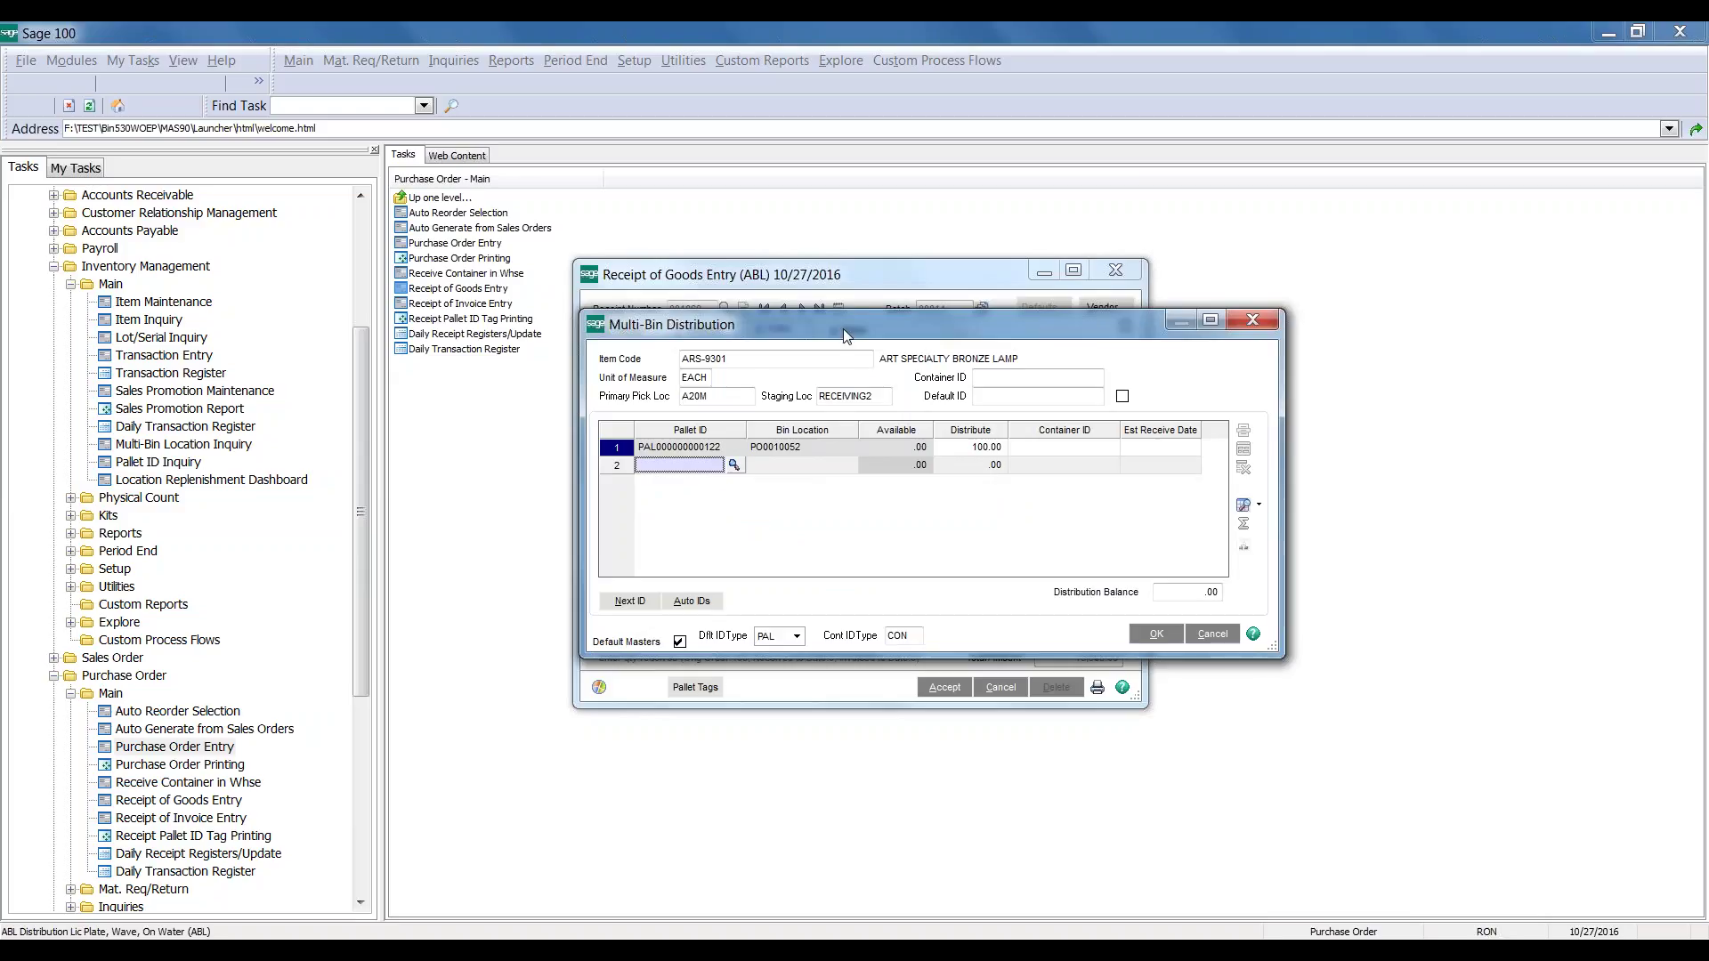
pyautogui.click(677, 448)
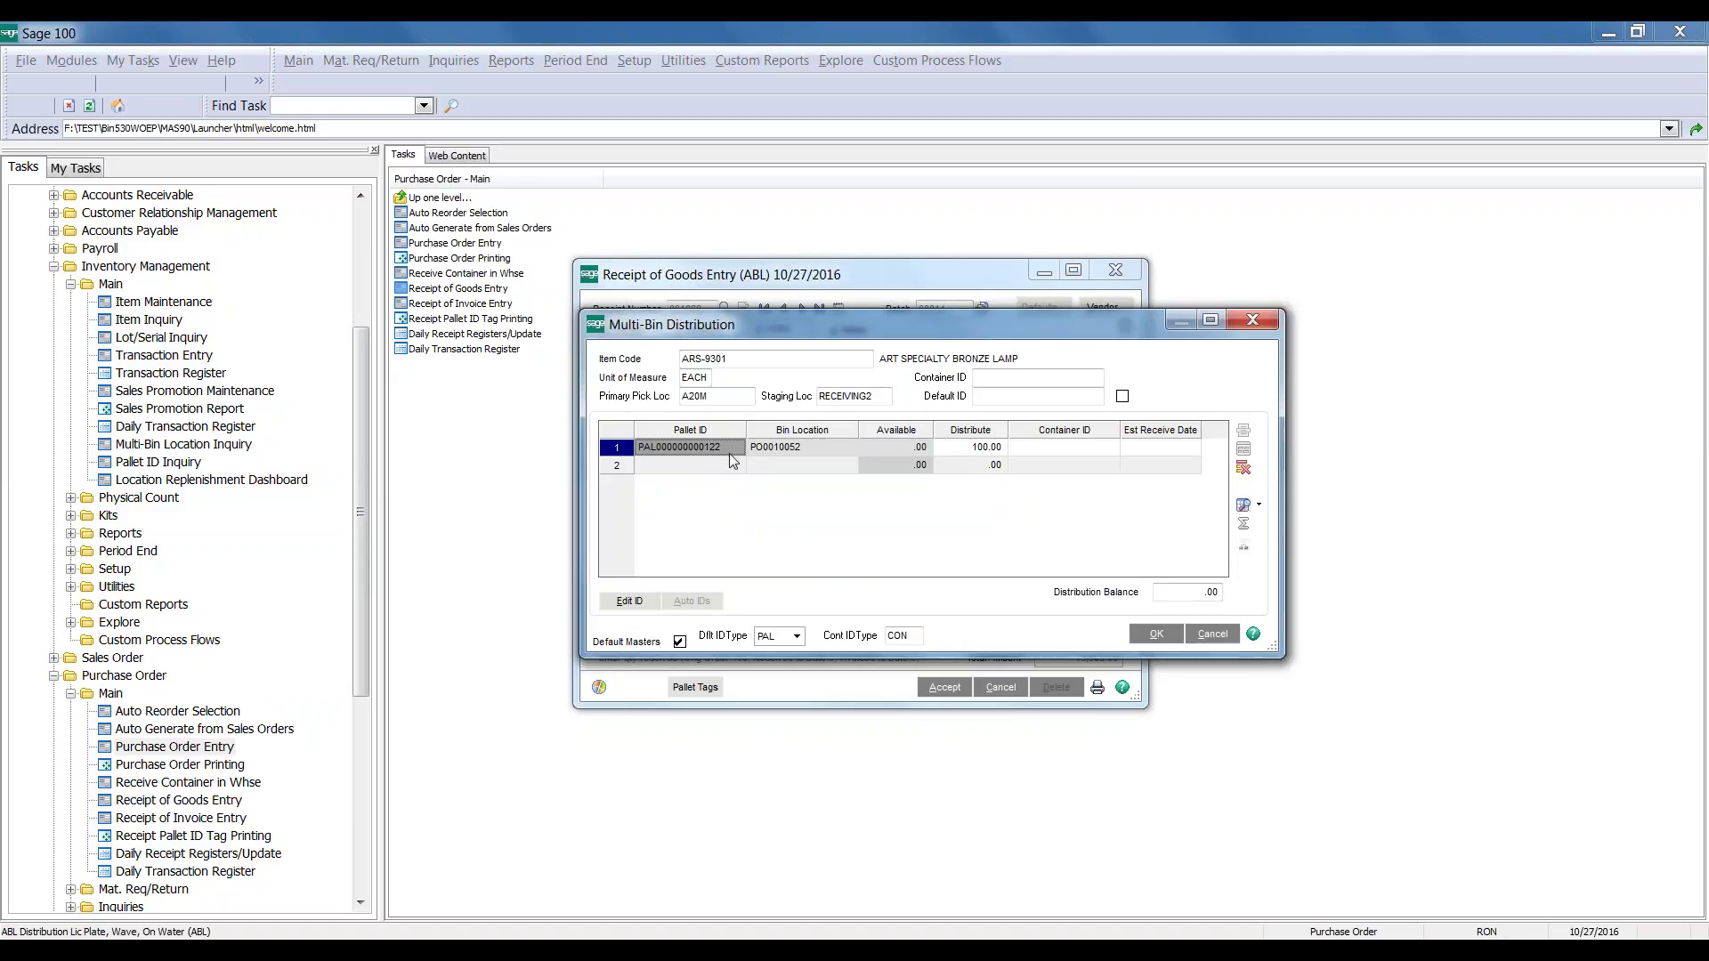
pyautogui.click(1036, 452)
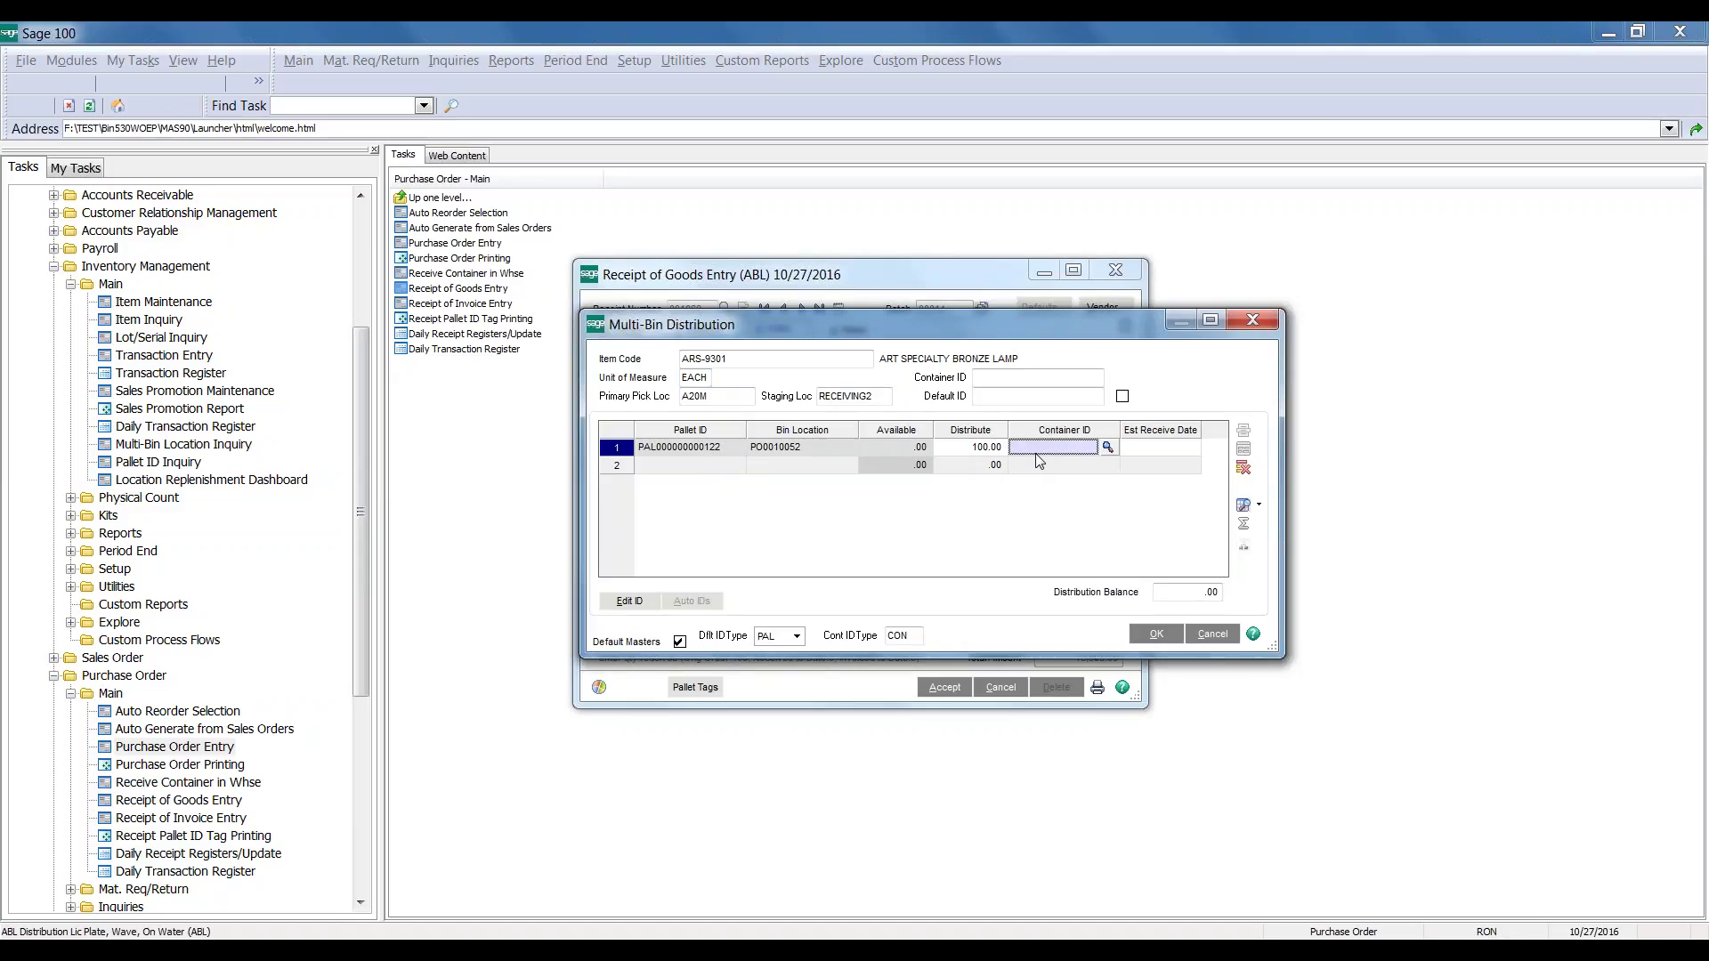
pyautogui.press('Tab')
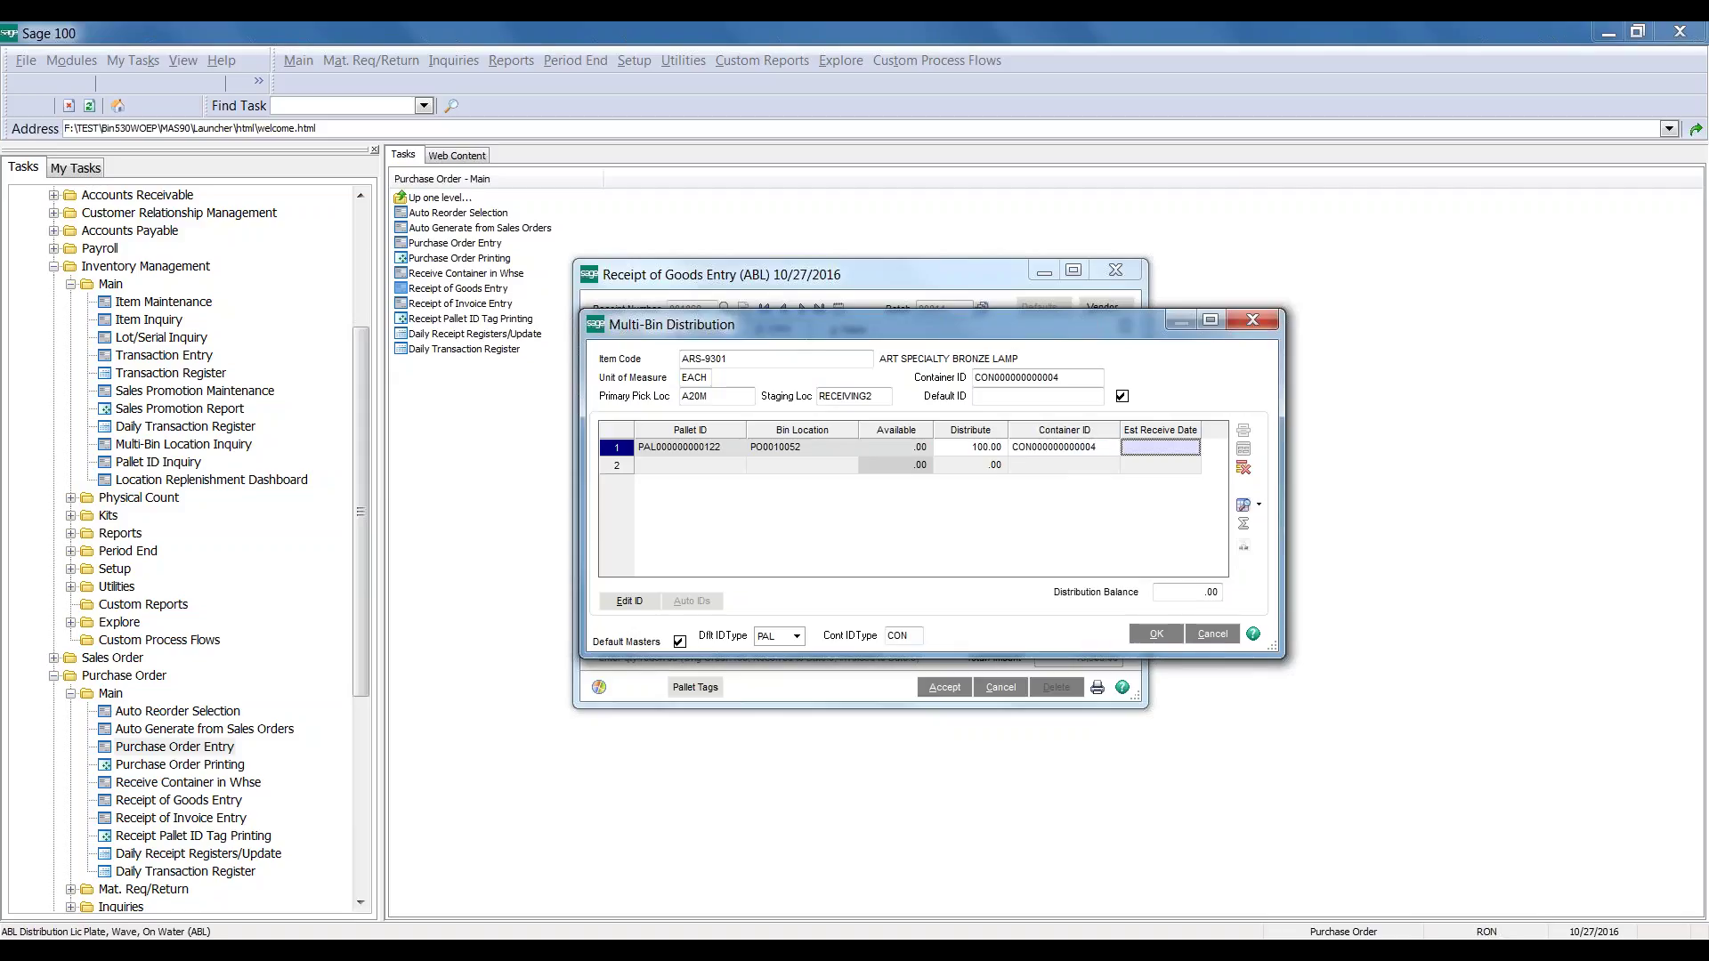
pyautogui.click(1068, 467)
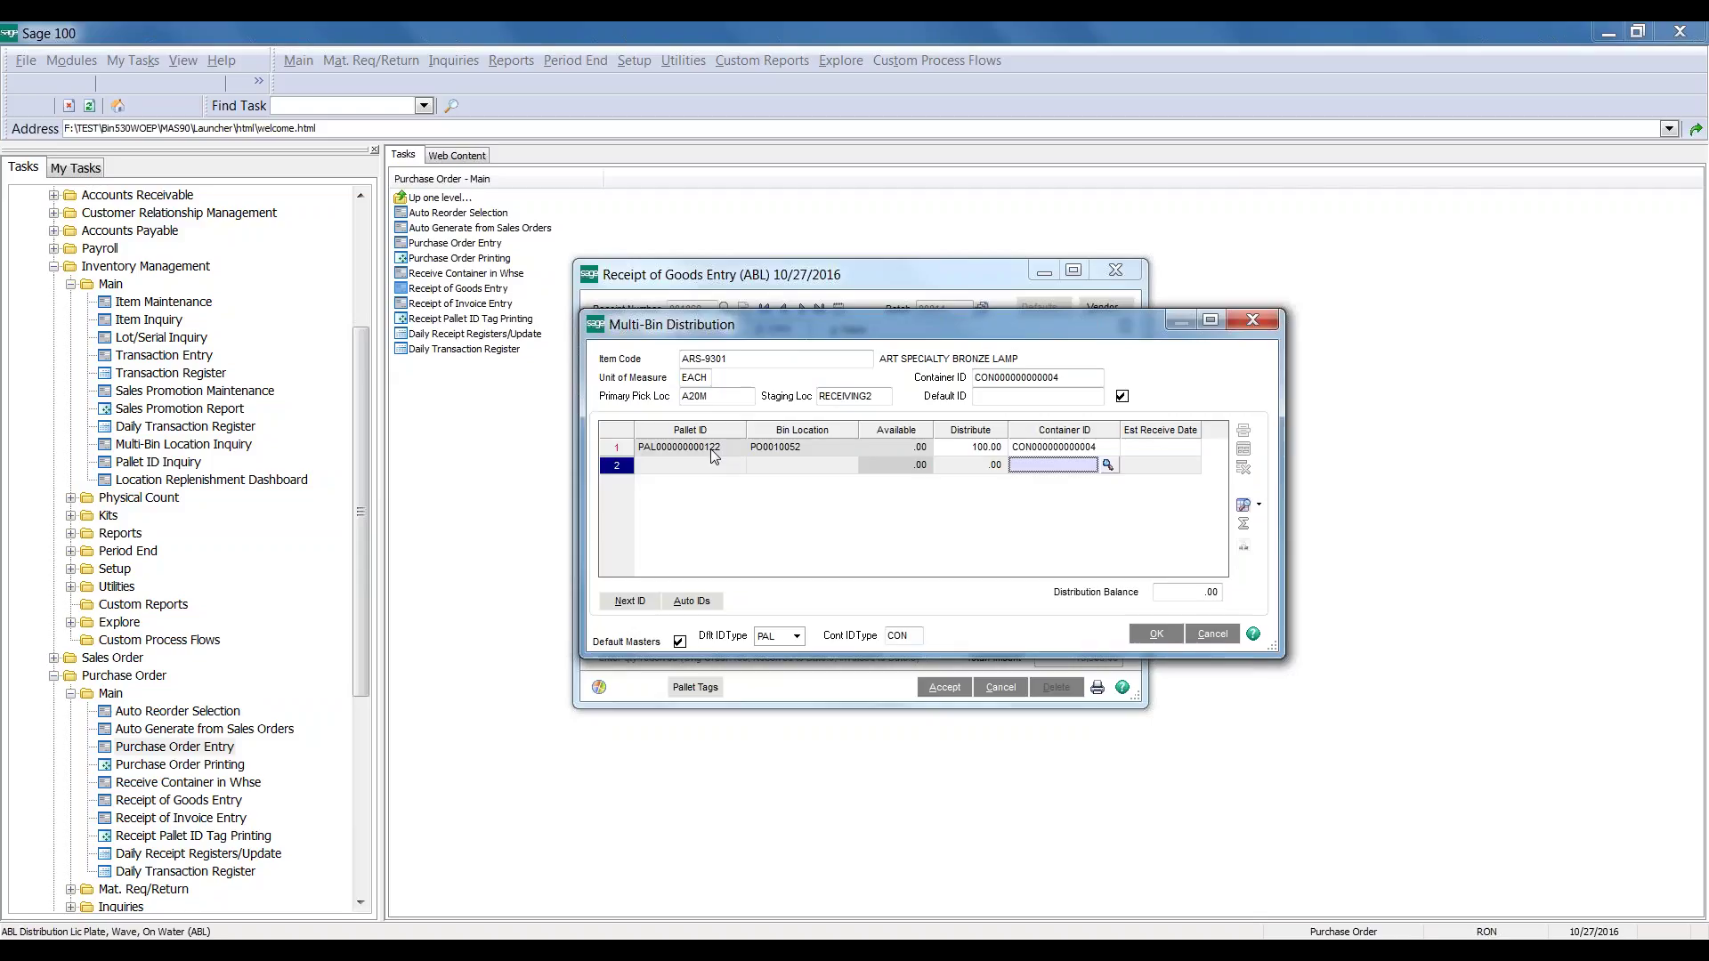
pyautogui.click(1147, 637)
# Review the multi-bin directed putaway options of item ARS-9301 in Item Maintenance, including its pallet type and quantity per pallet
pyautogui.click(695, 423)
pyautogui.rightClick(696, 423)
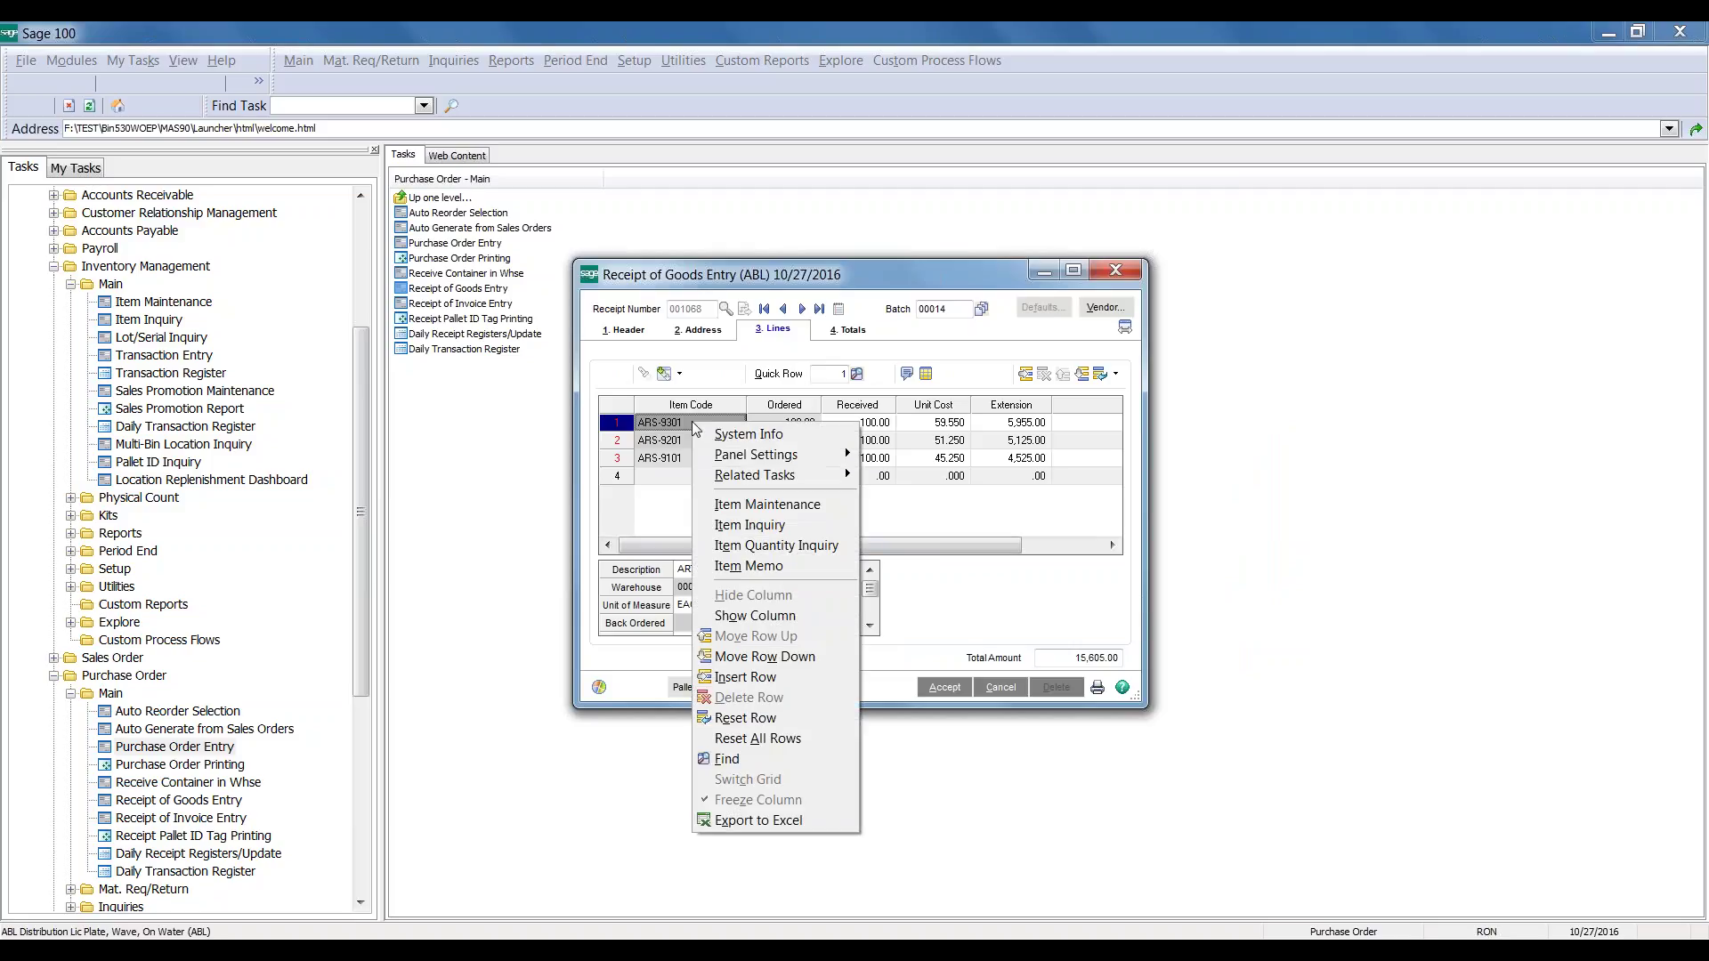
pyautogui.click(748, 504)
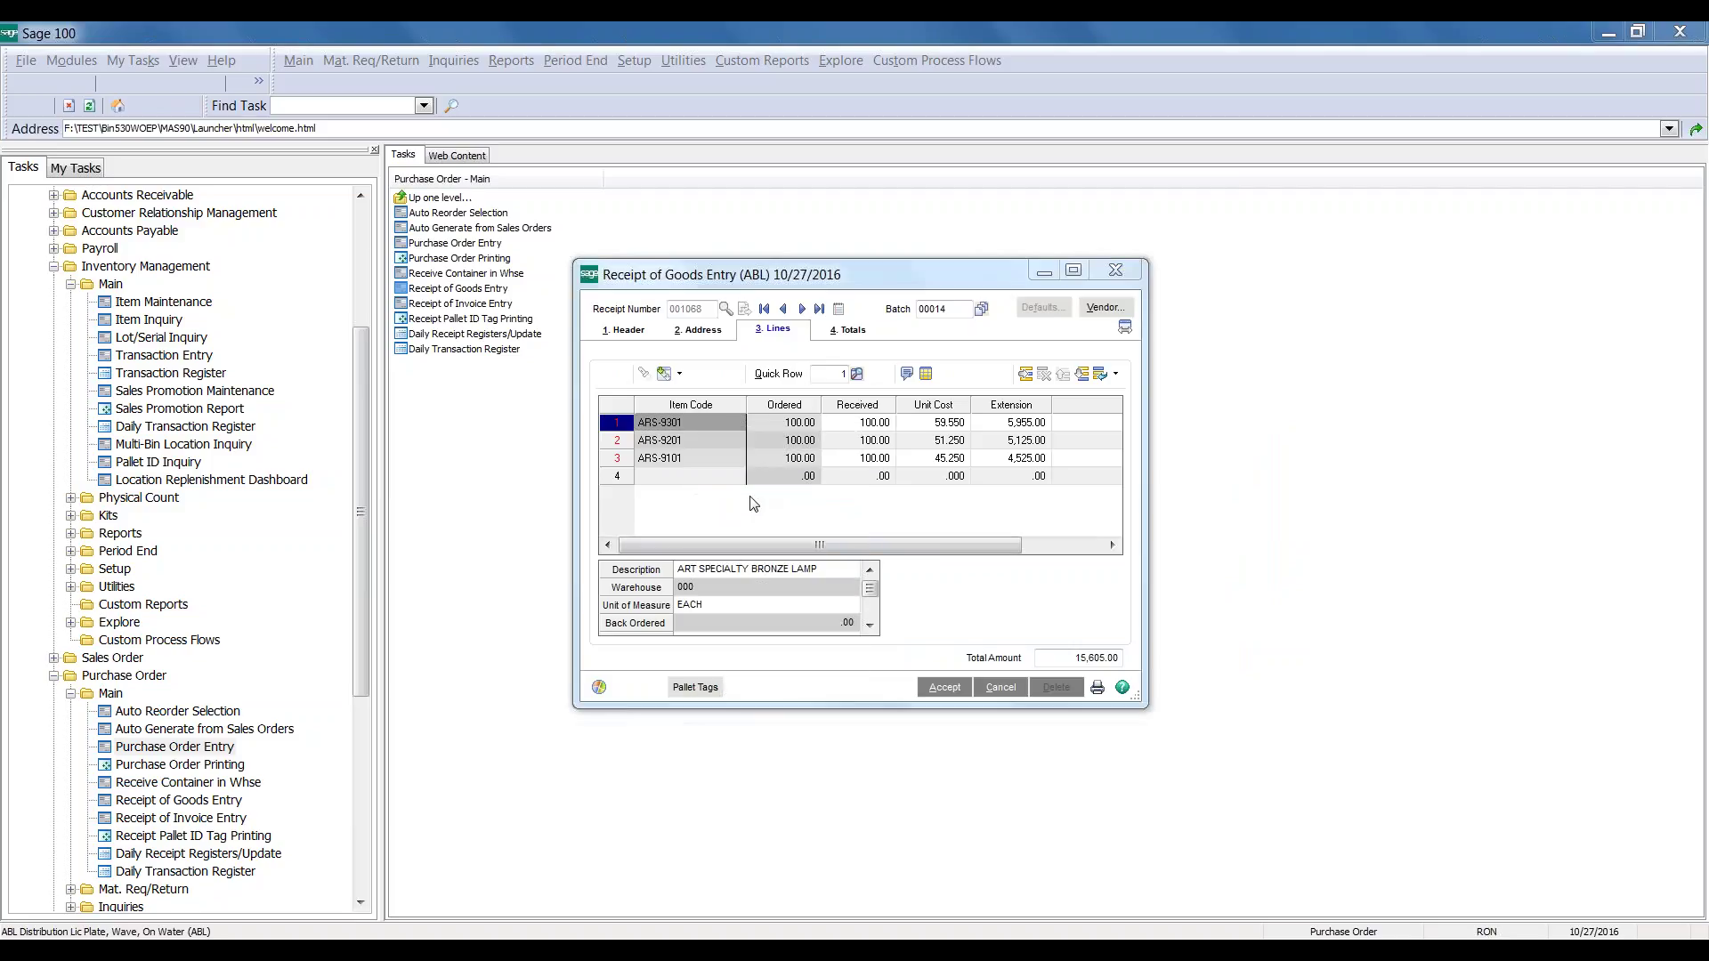
pyautogui.click(372, 249)
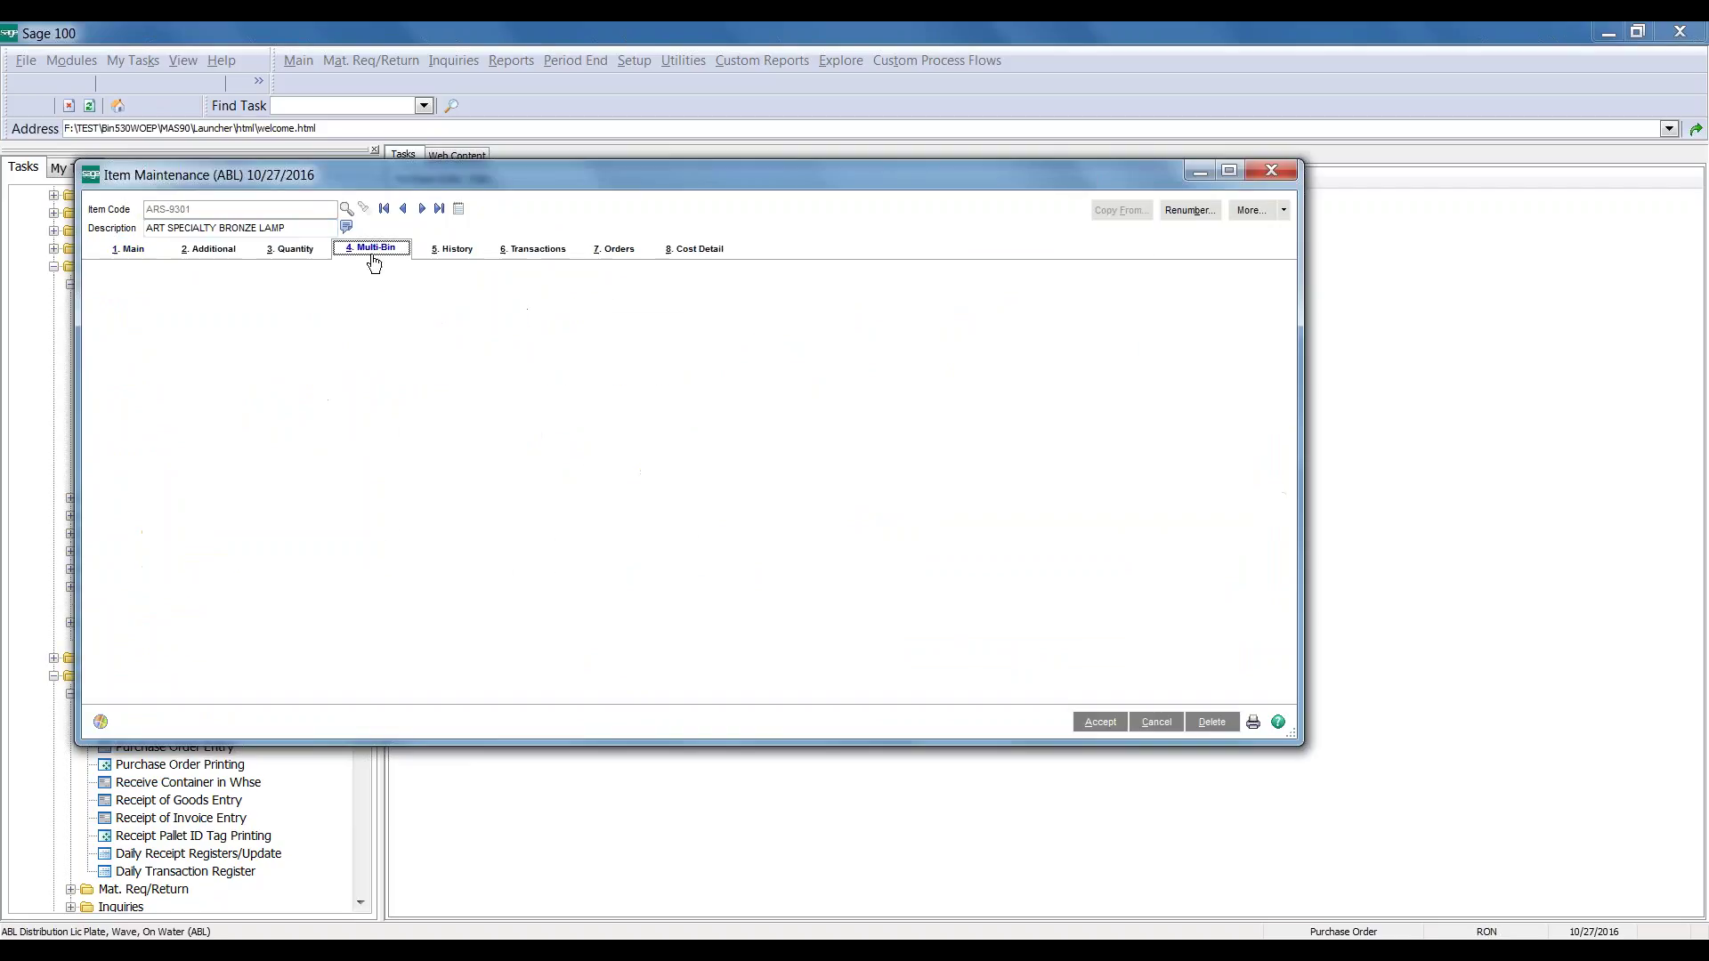
pyautogui.click(1279, 332)
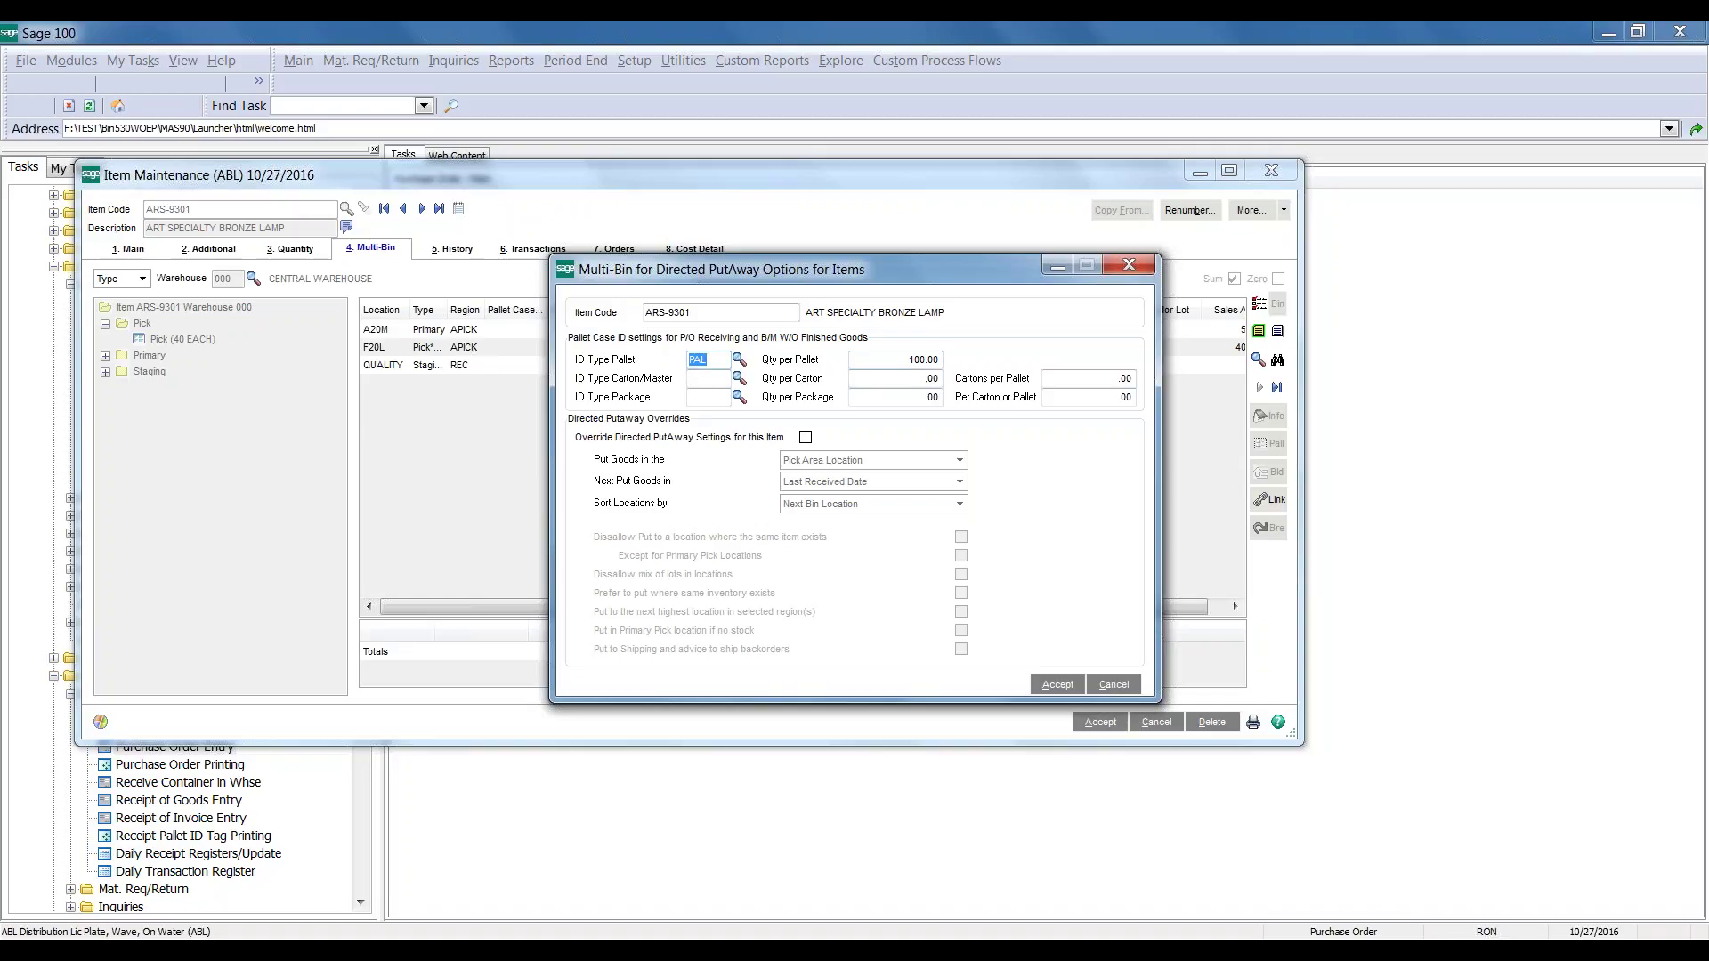
pyautogui.click(1129, 266)
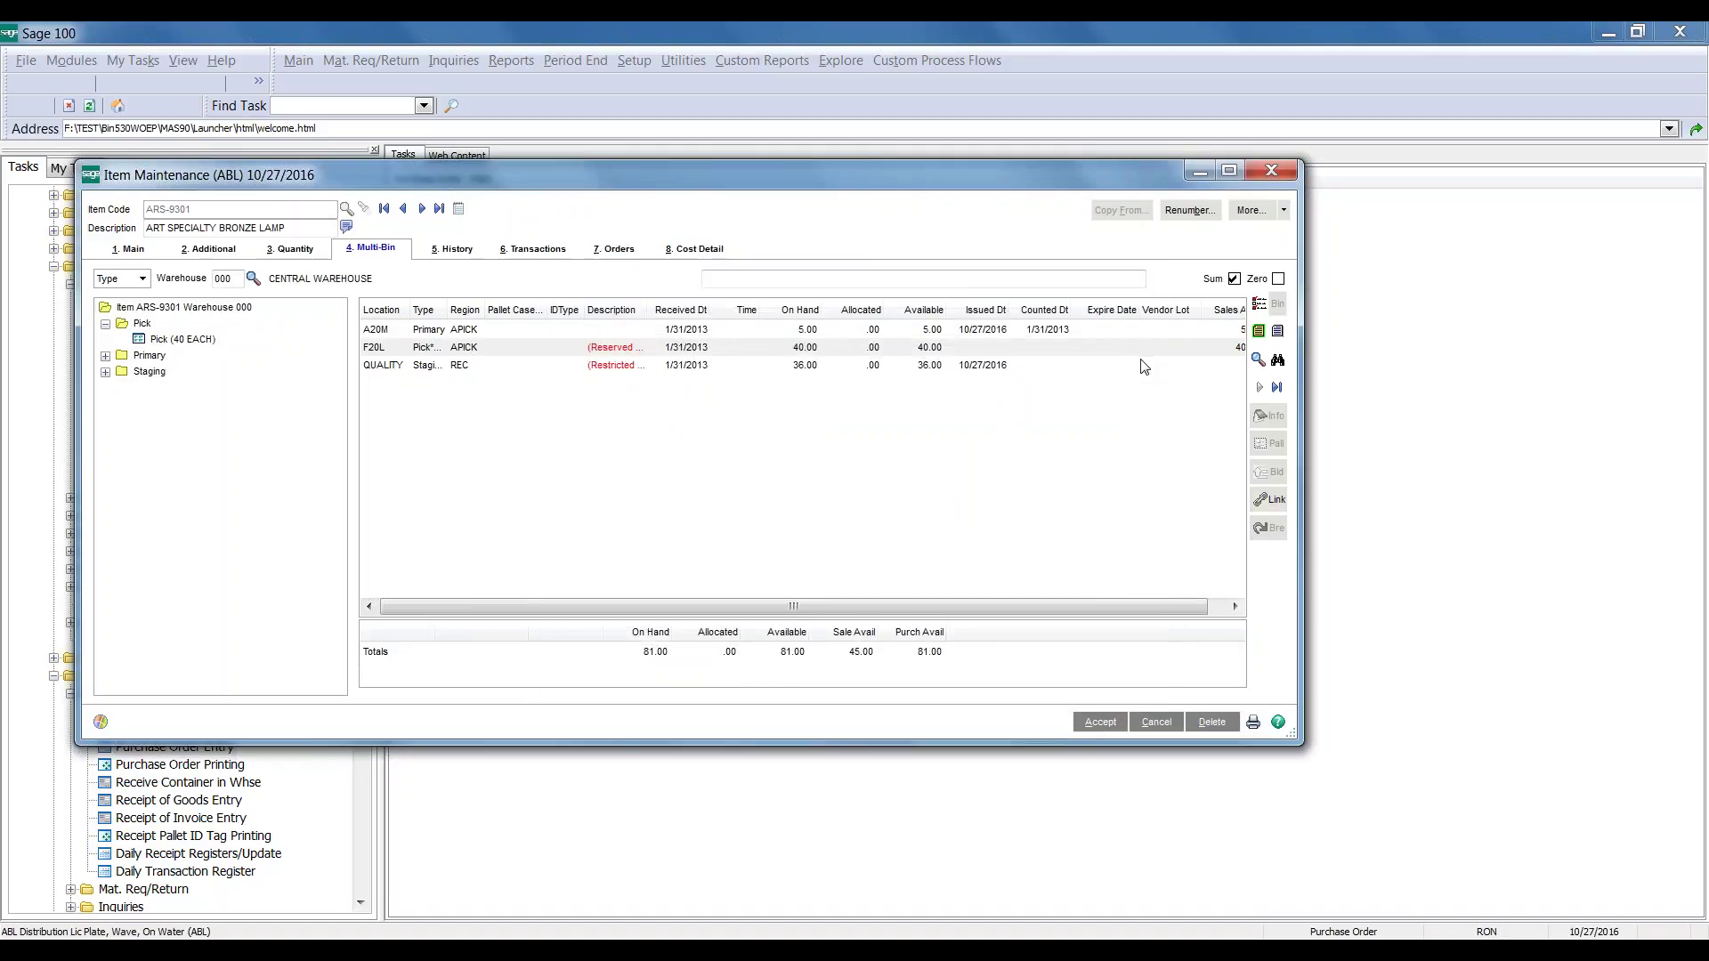
pyautogui.click(1271, 172)
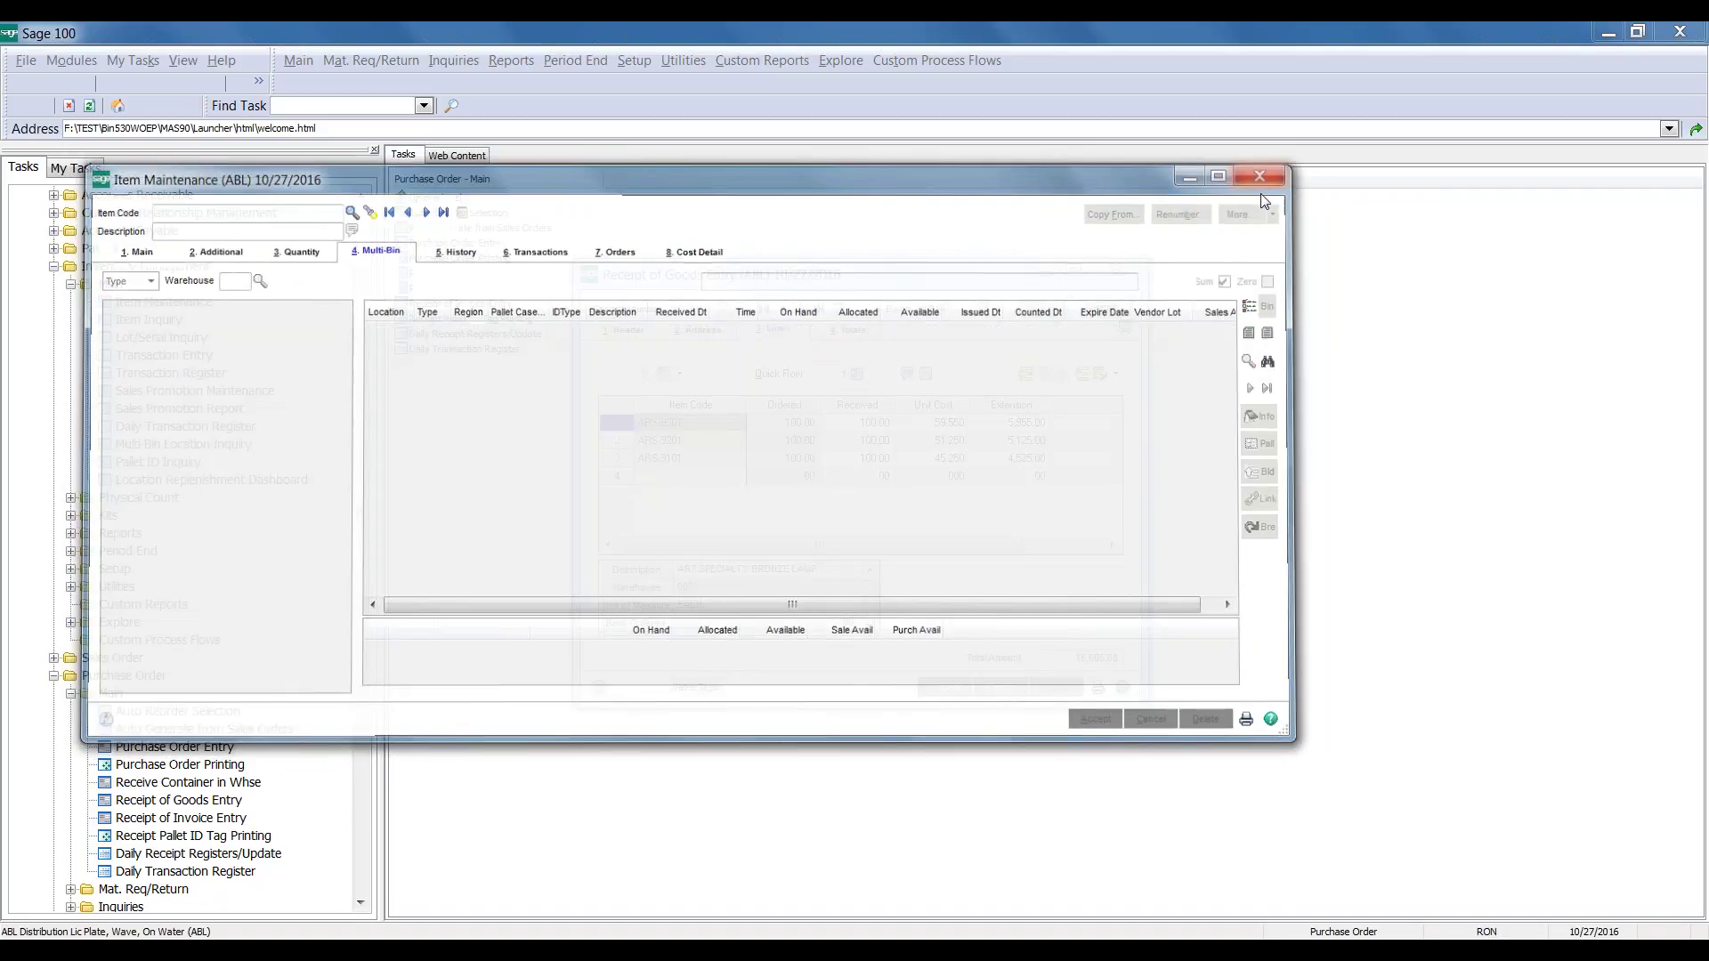
pyautogui.click(861, 443)
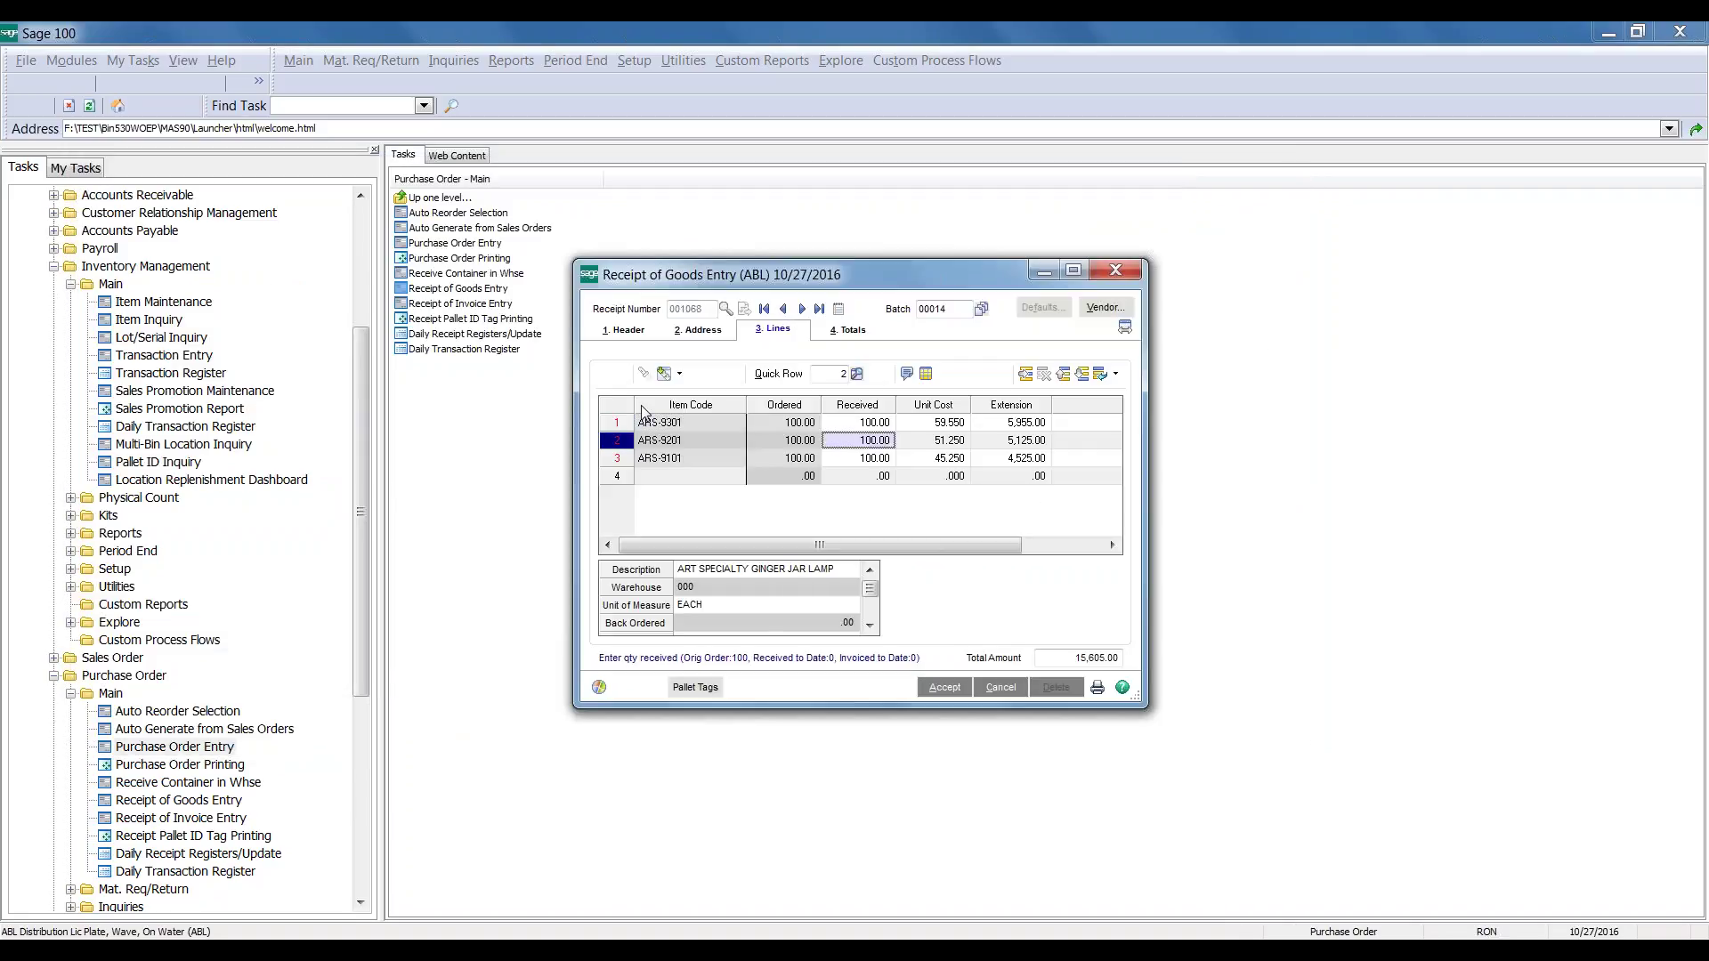
pyautogui.click(625, 329)
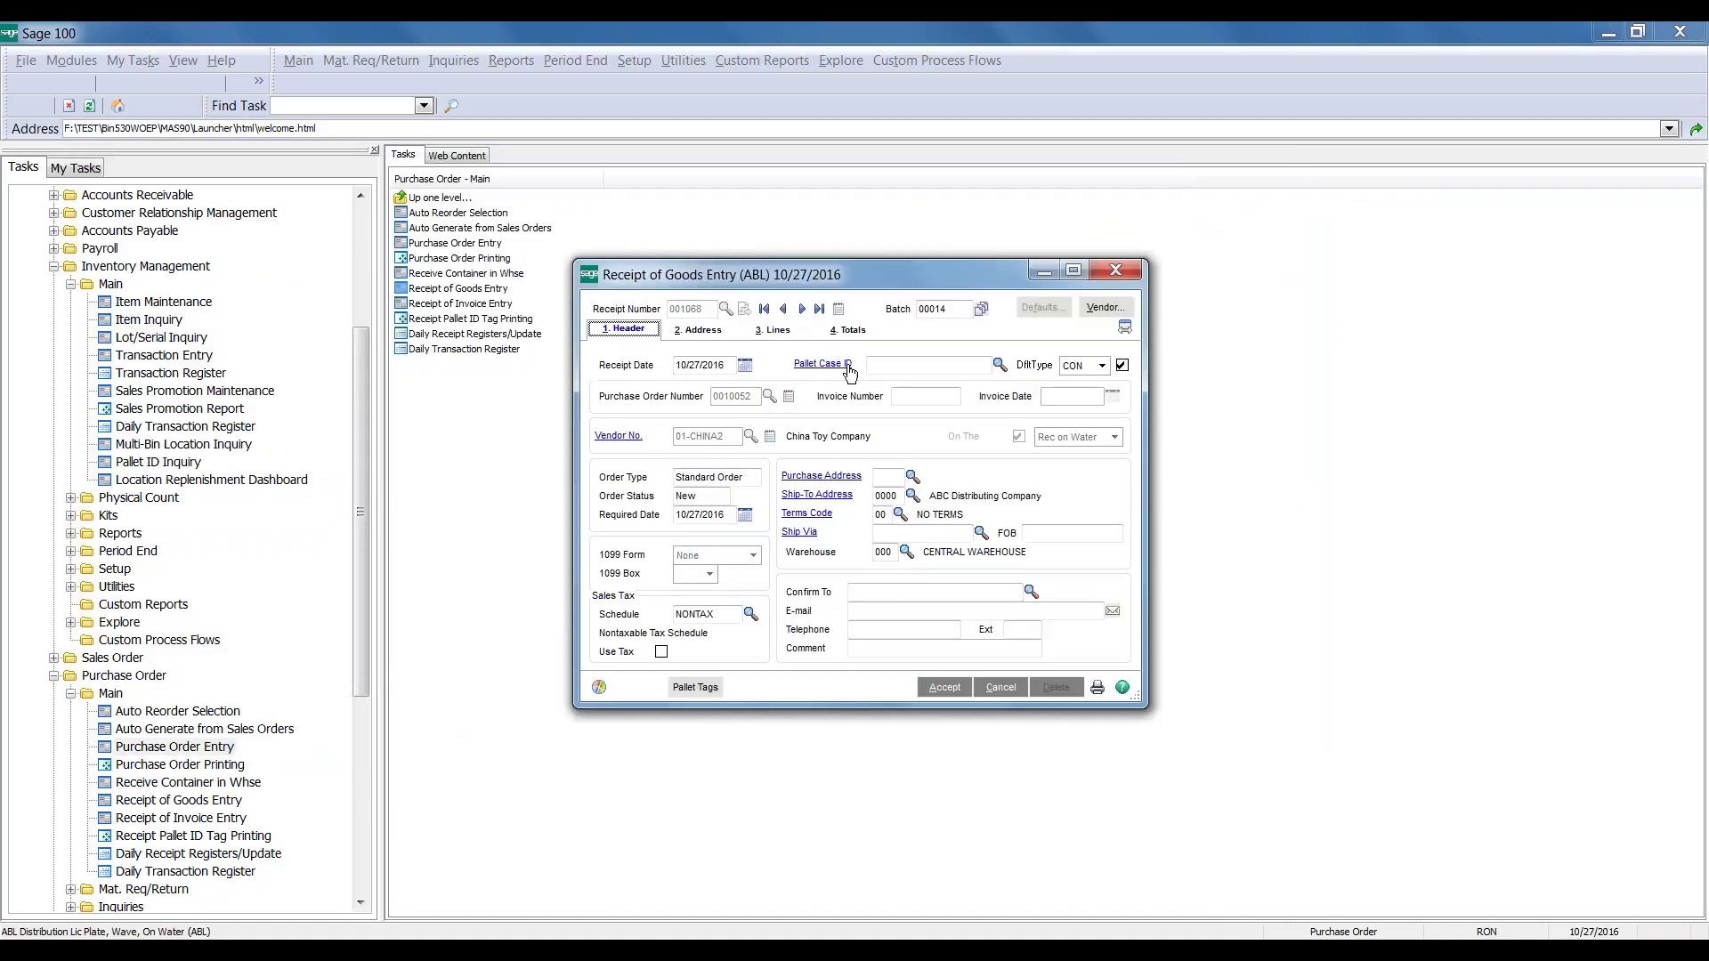
pyautogui.click(780, 334)
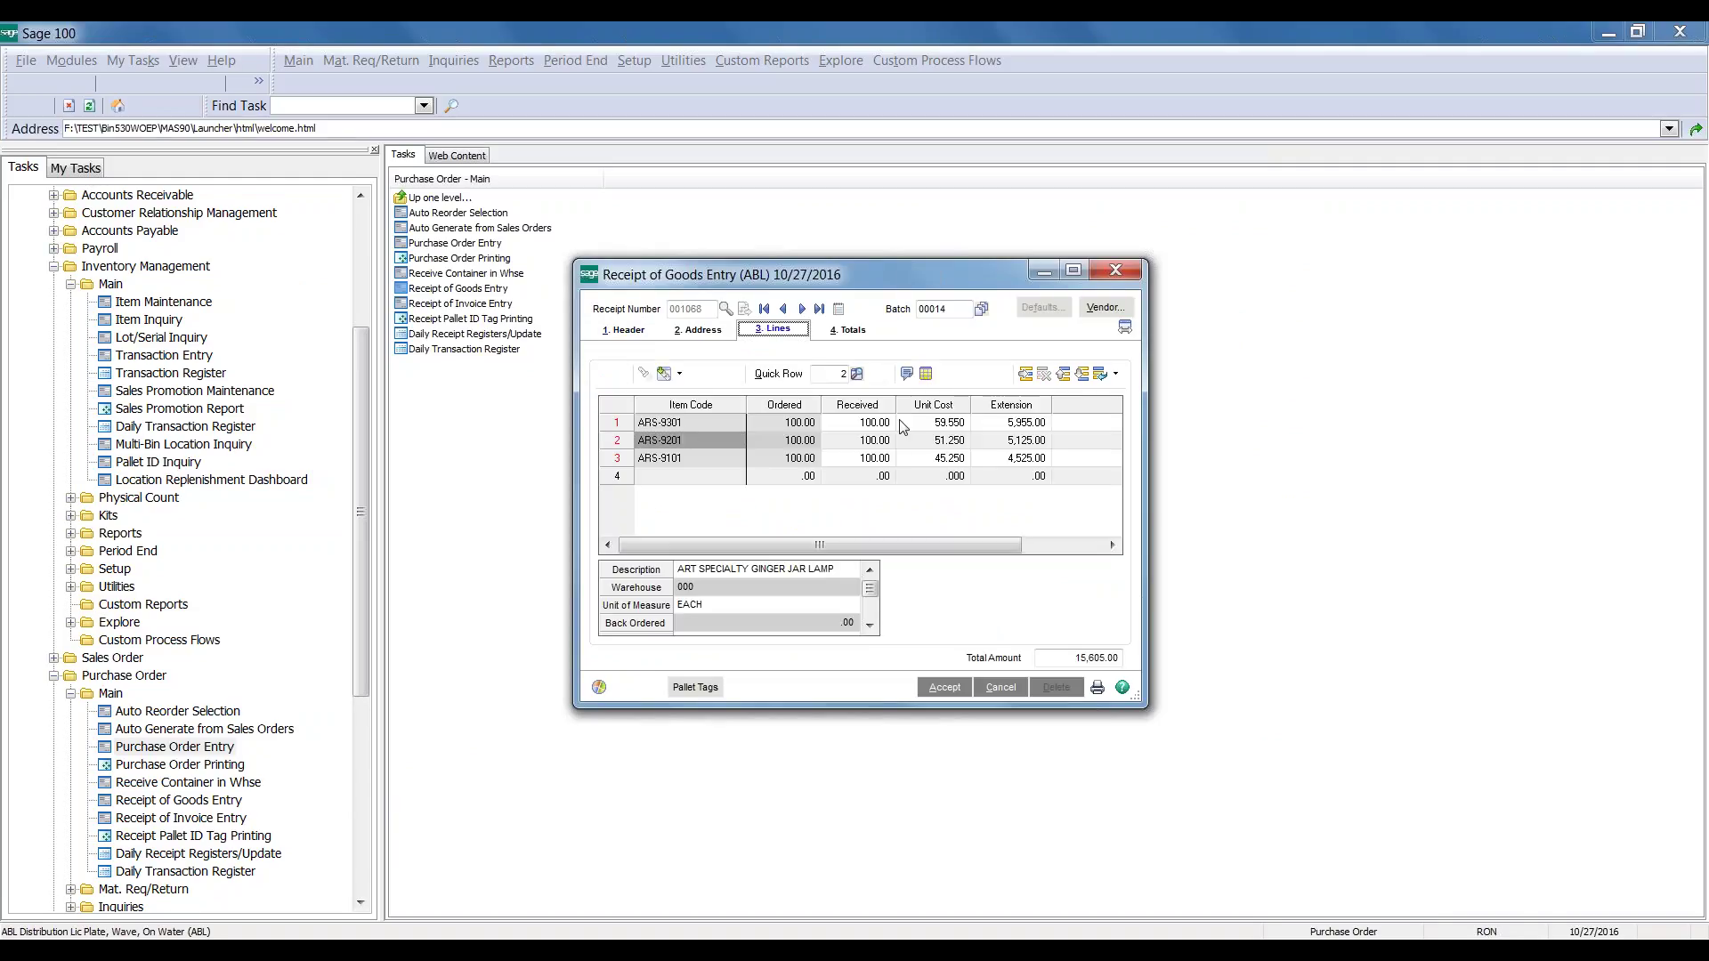
pyautogui.click(883, 442)
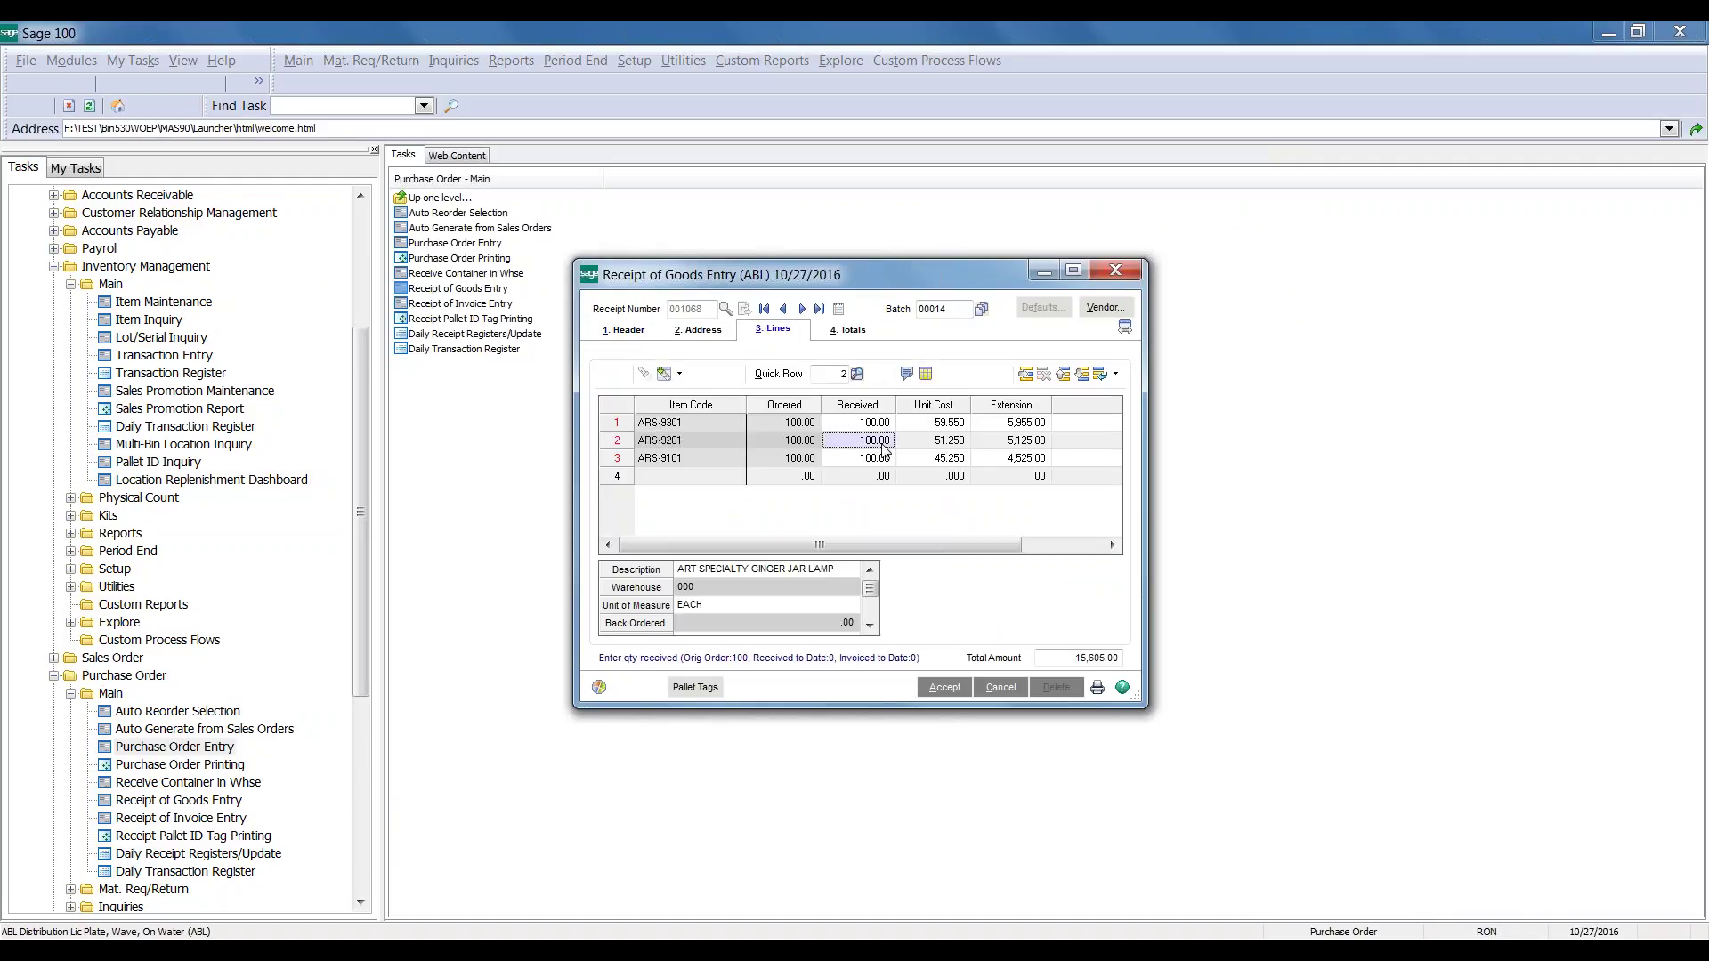
pyautogui.press('Tab')
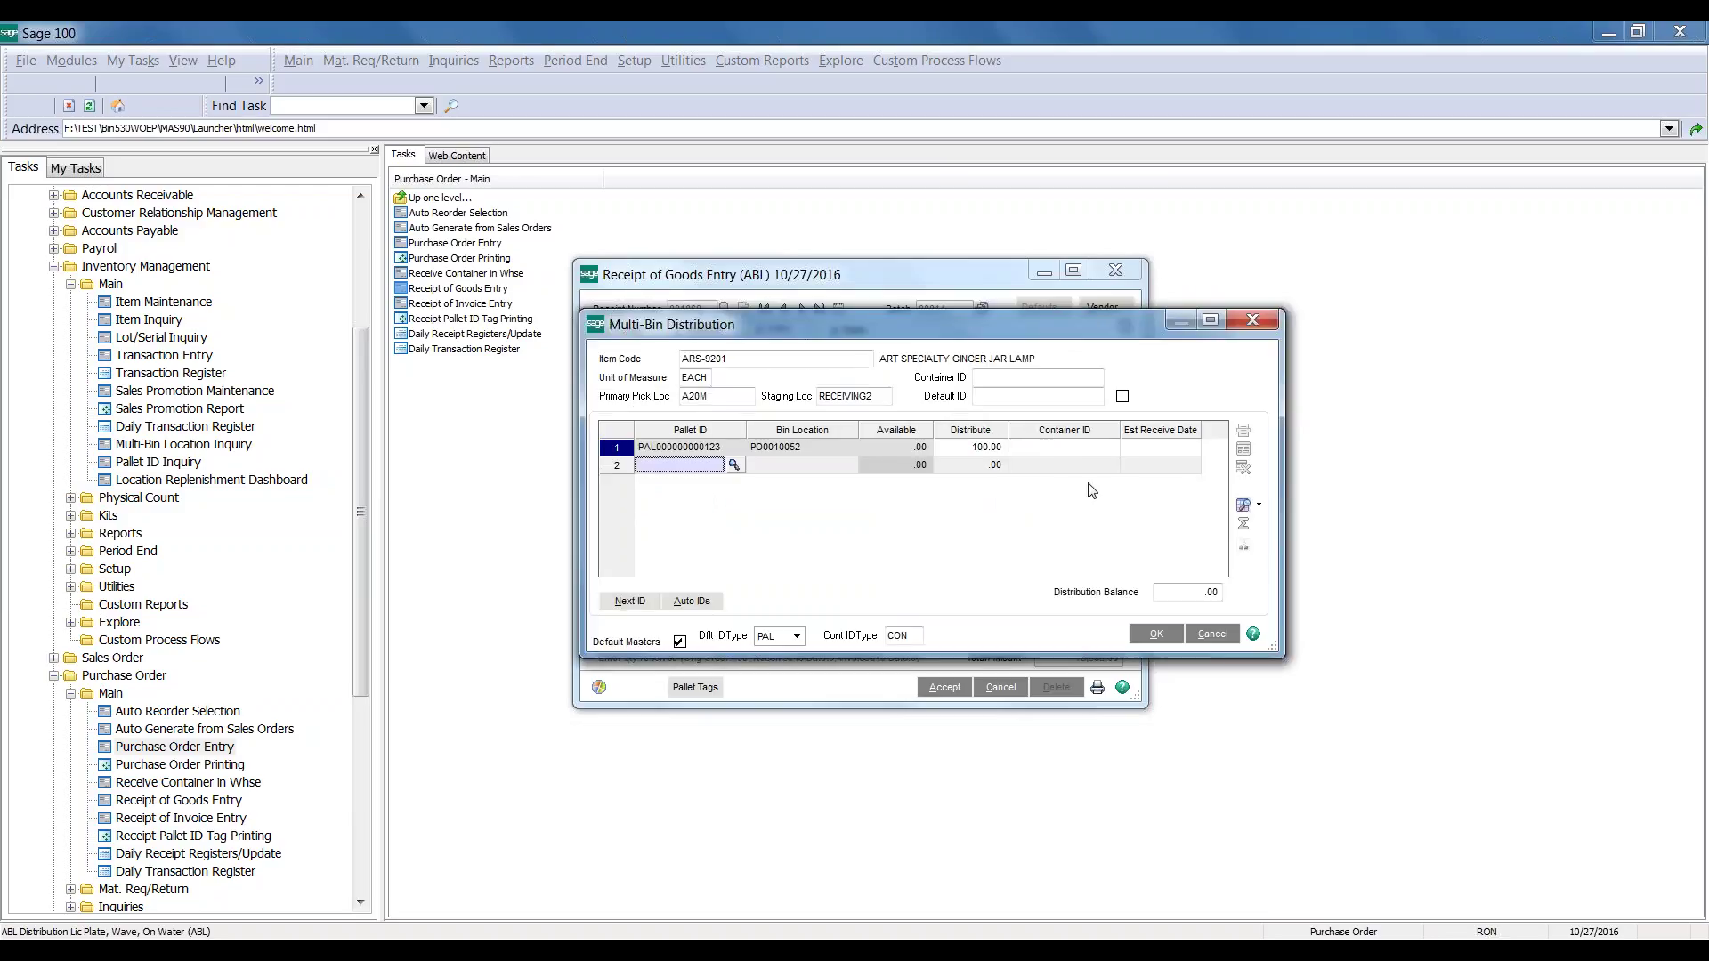
pyautogui.click(1061, 447)
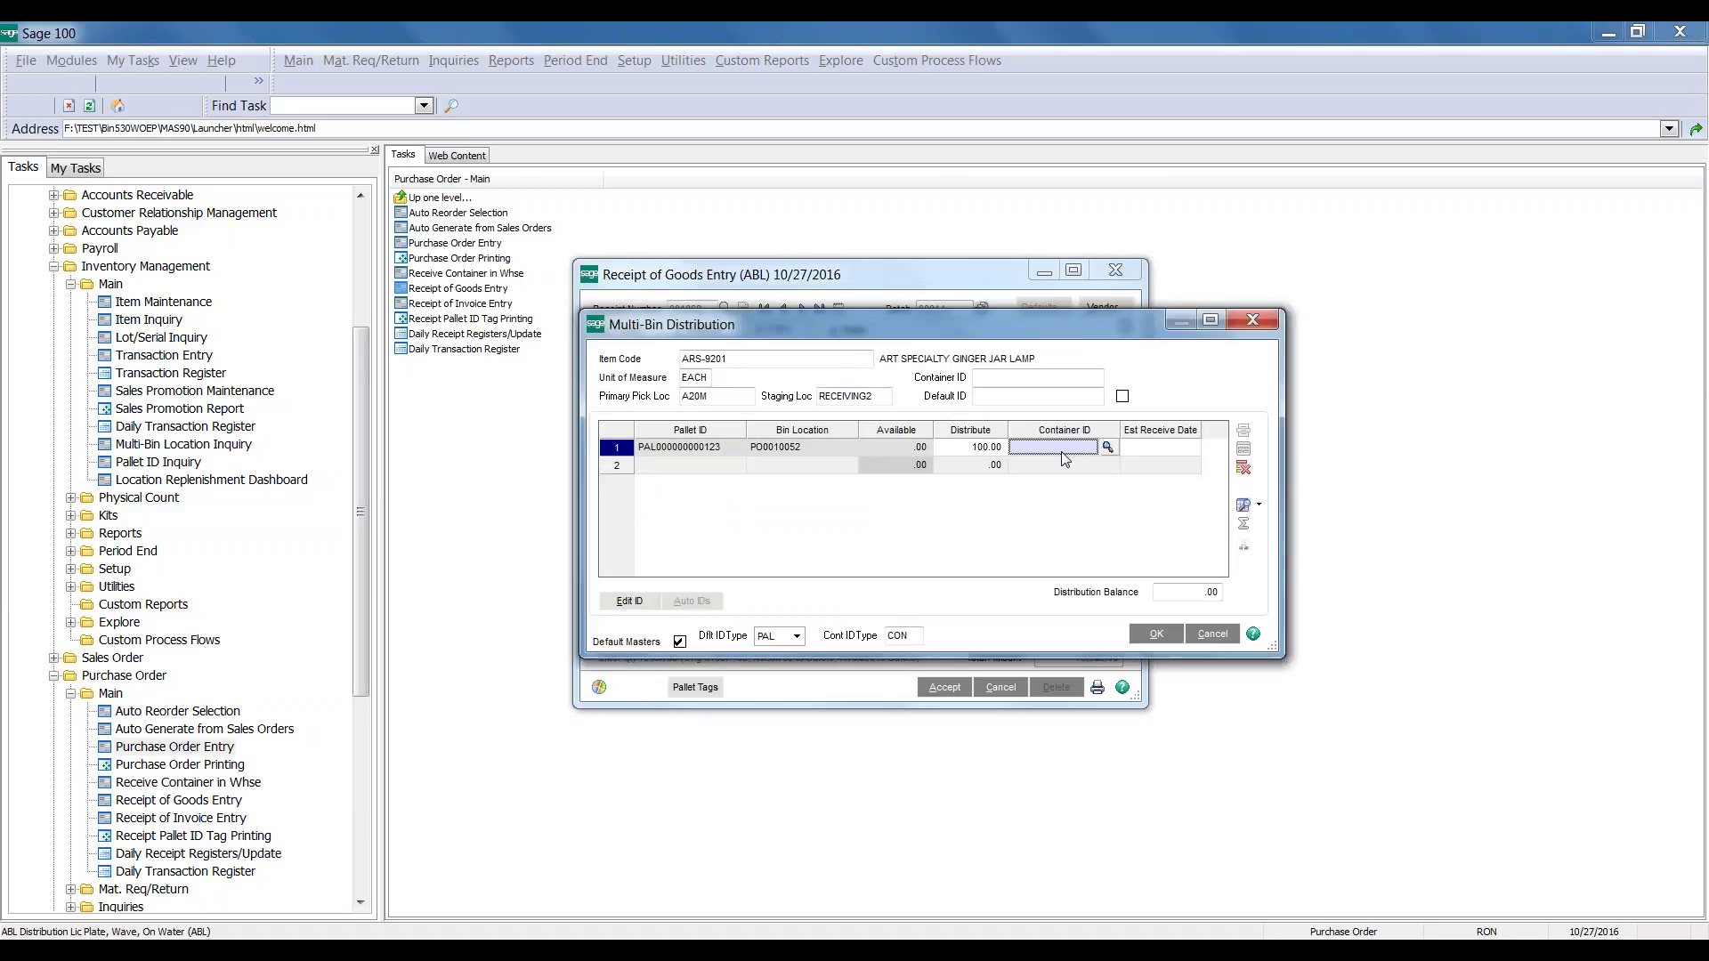
pyautogui.press('F2')
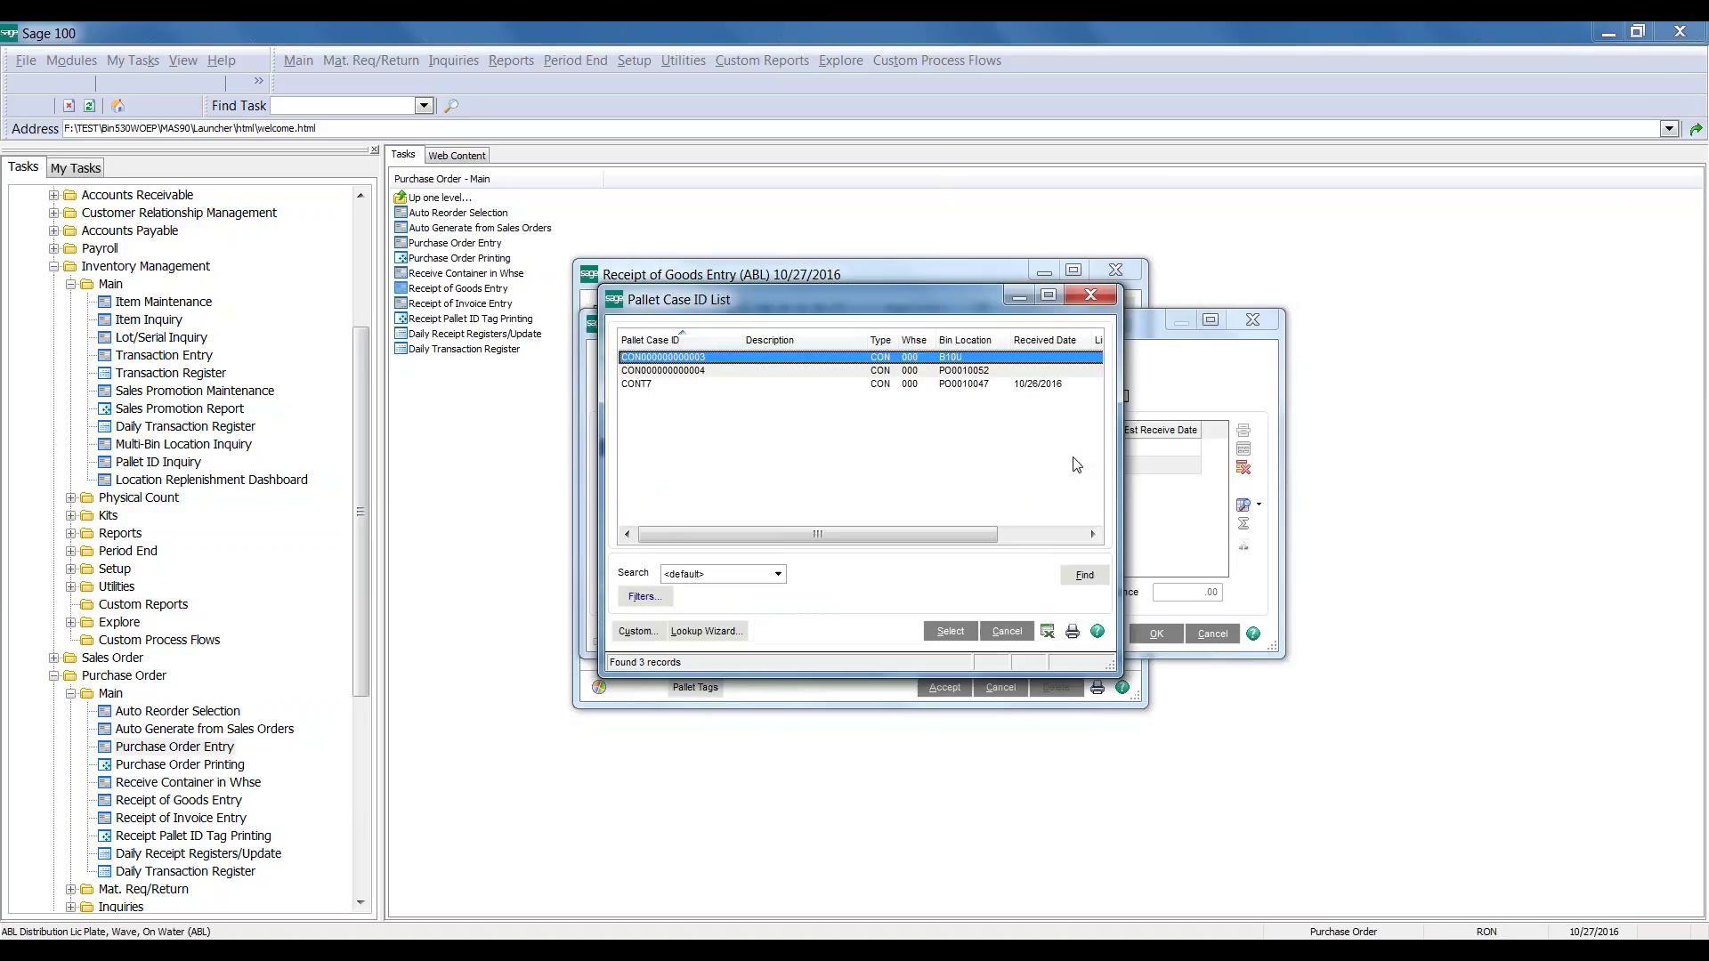
pyautogui.doubleClick(793, 373)
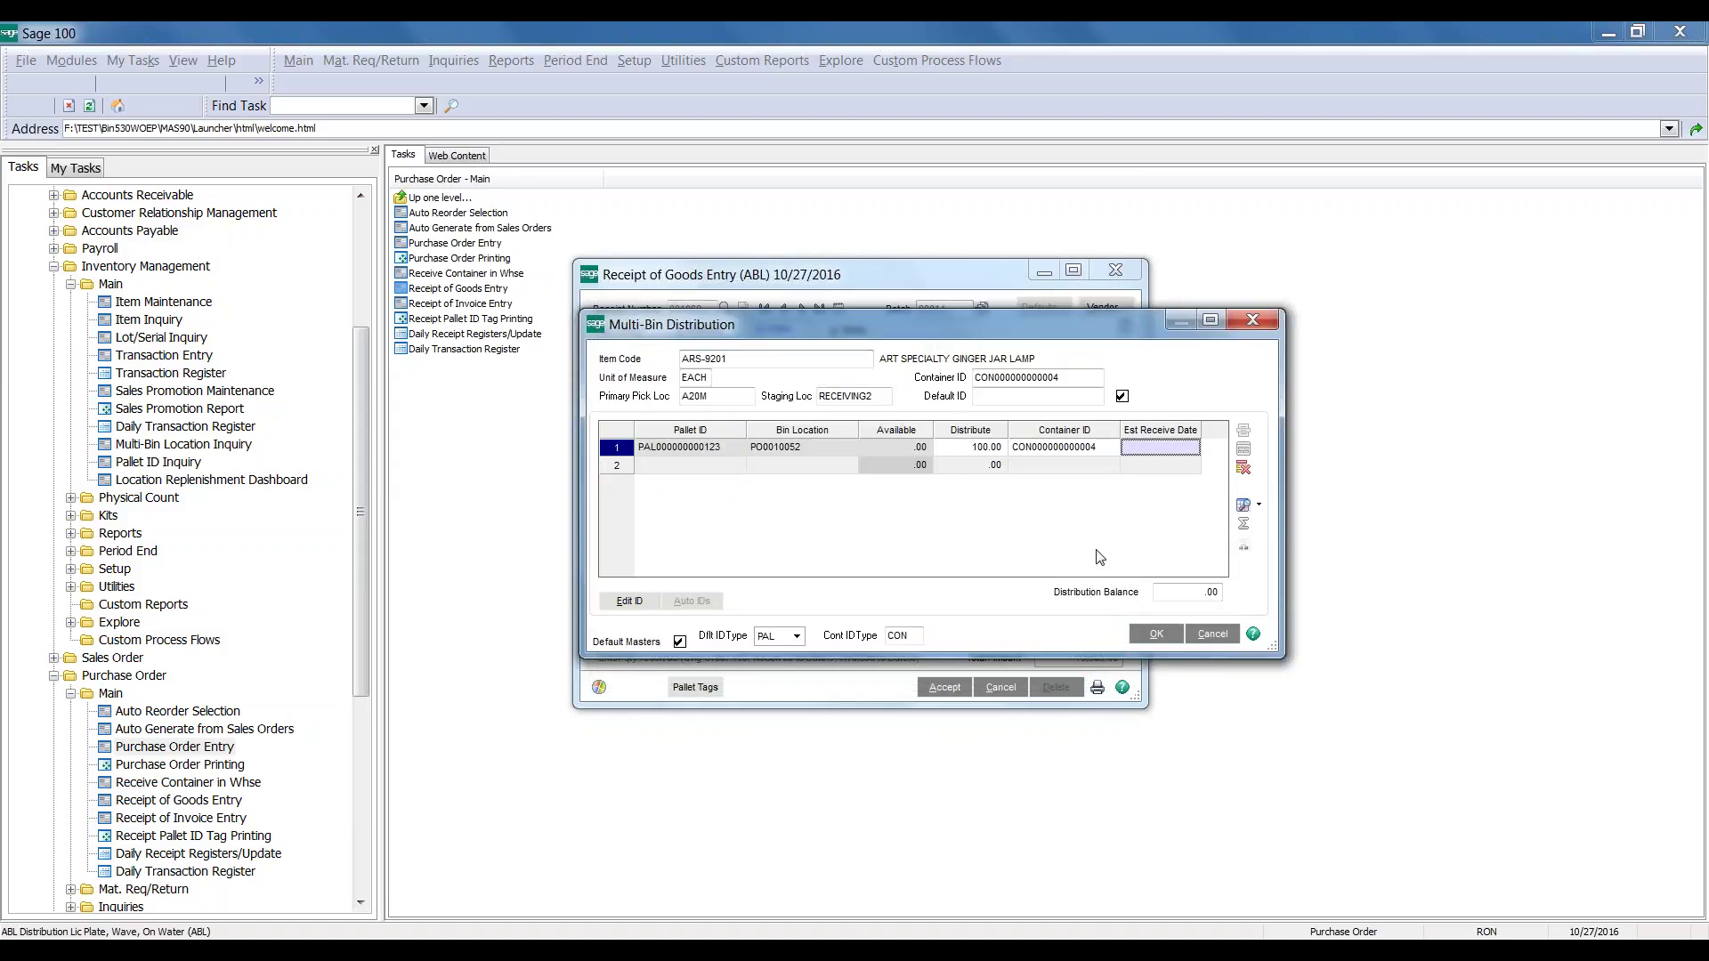
pyautogui.click(979, 464)
pyautogui.hotkey('alt', 'o')
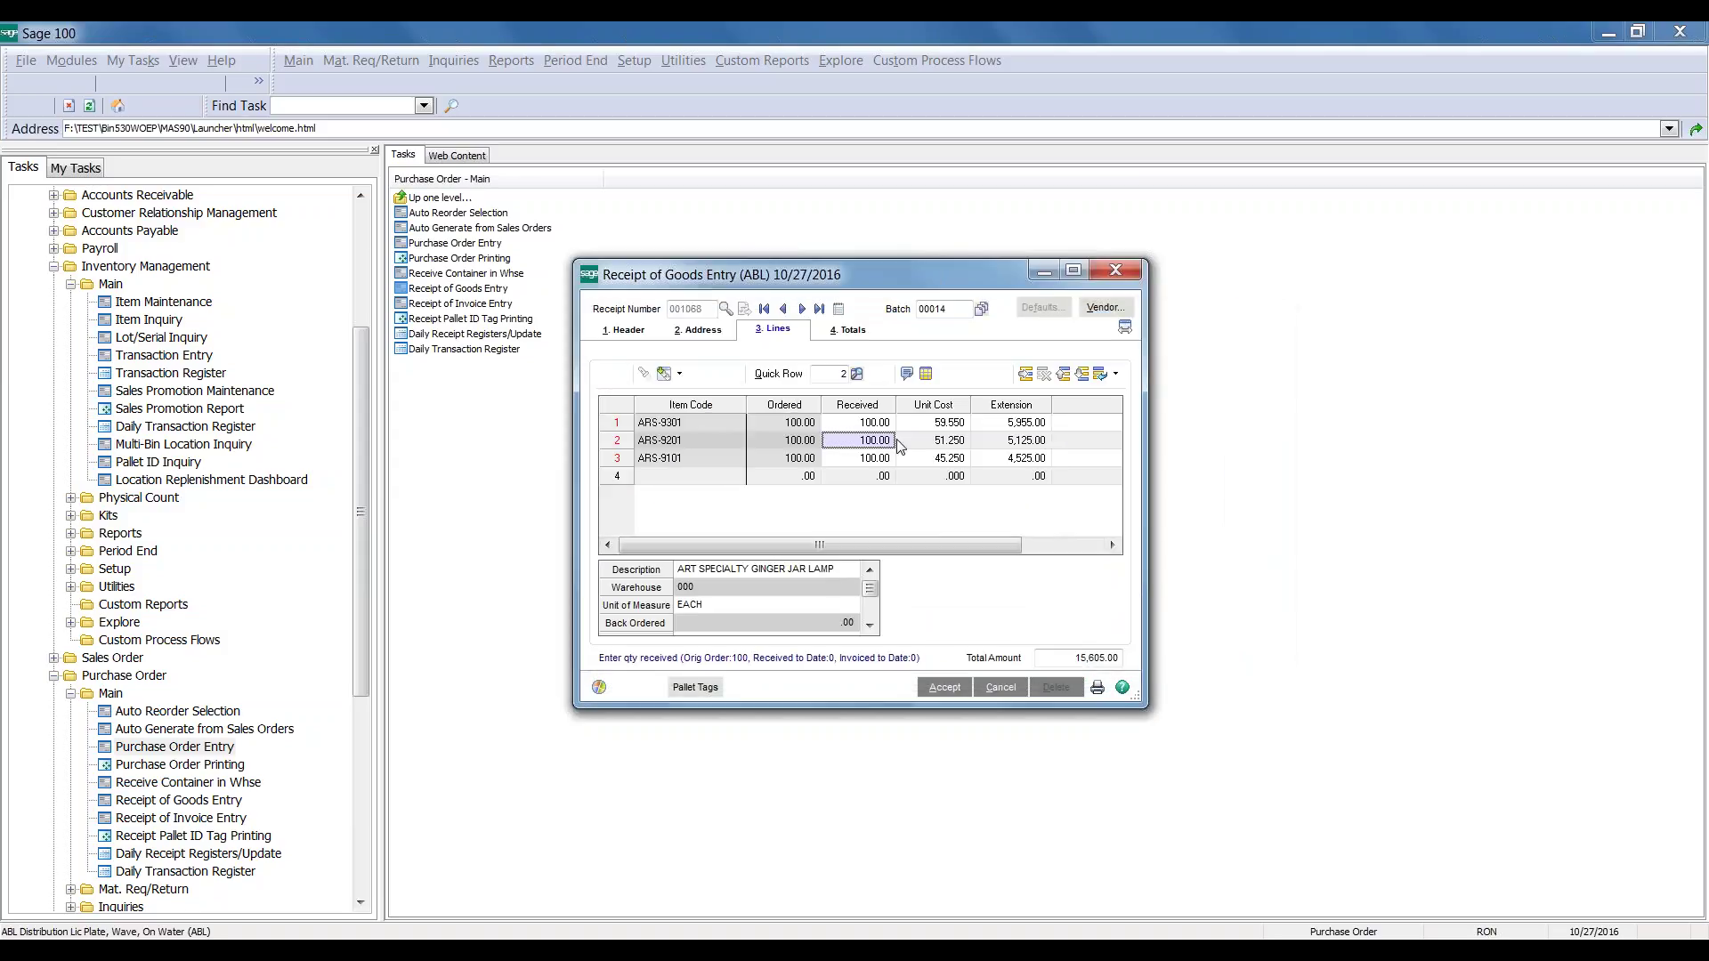
pyautogui.press('Down')
pyautogui.press('Tab')
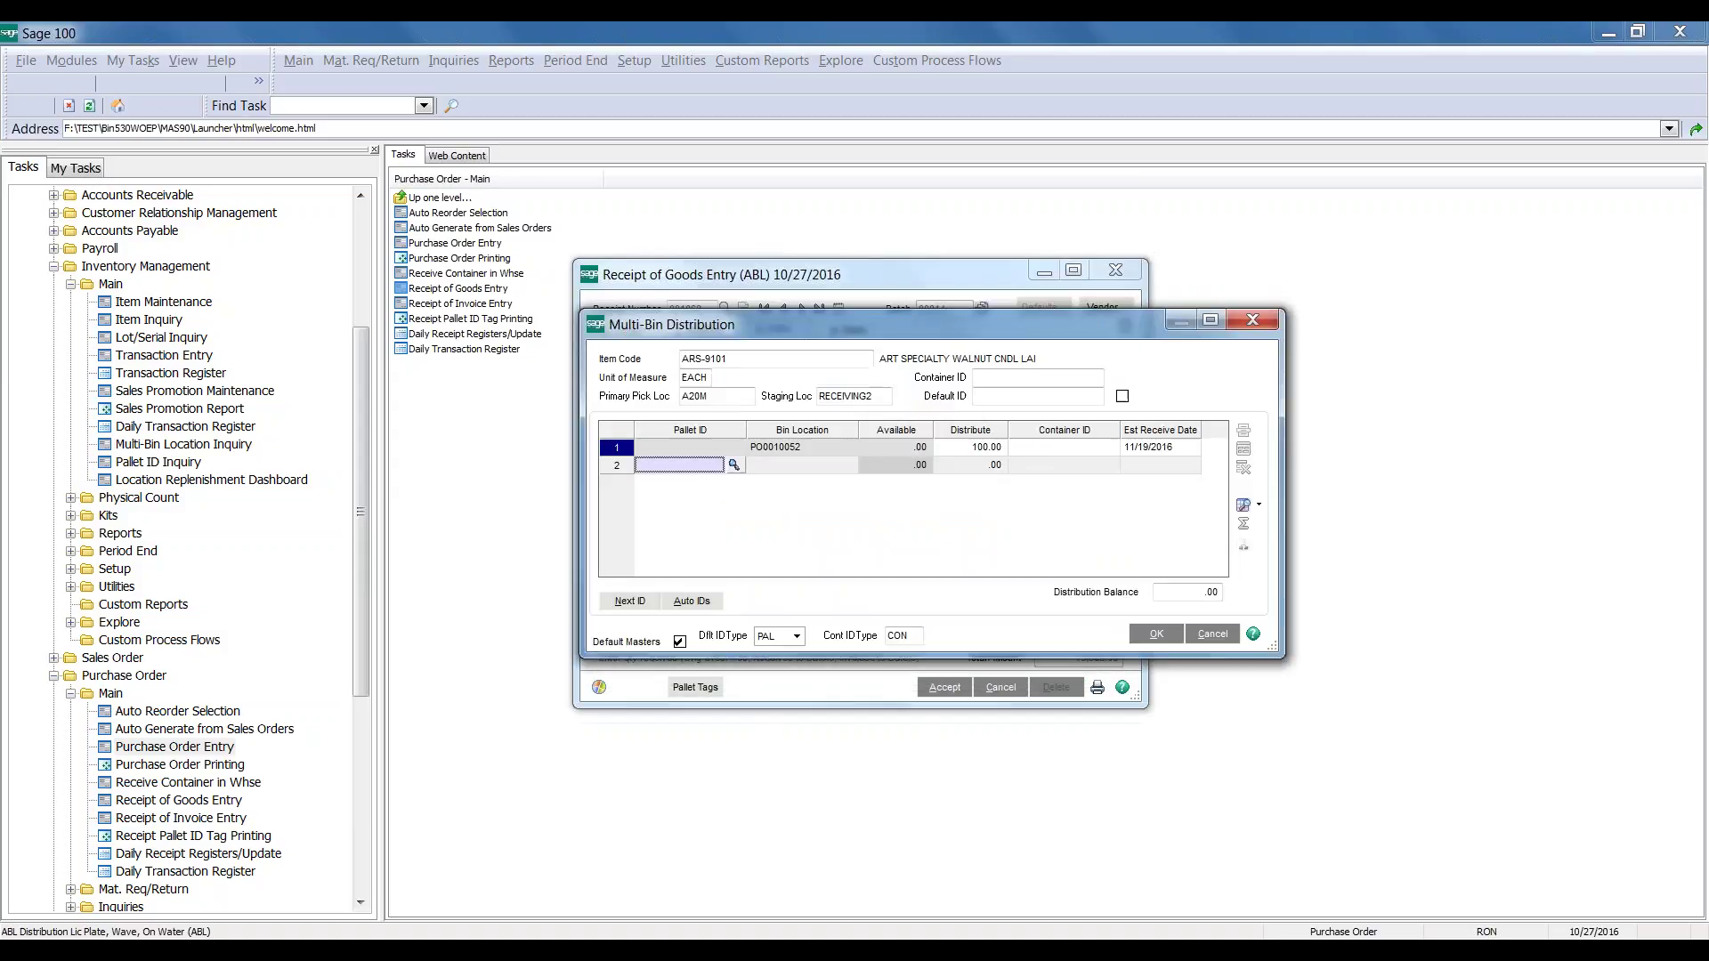
pyautogui.click(668, 448)
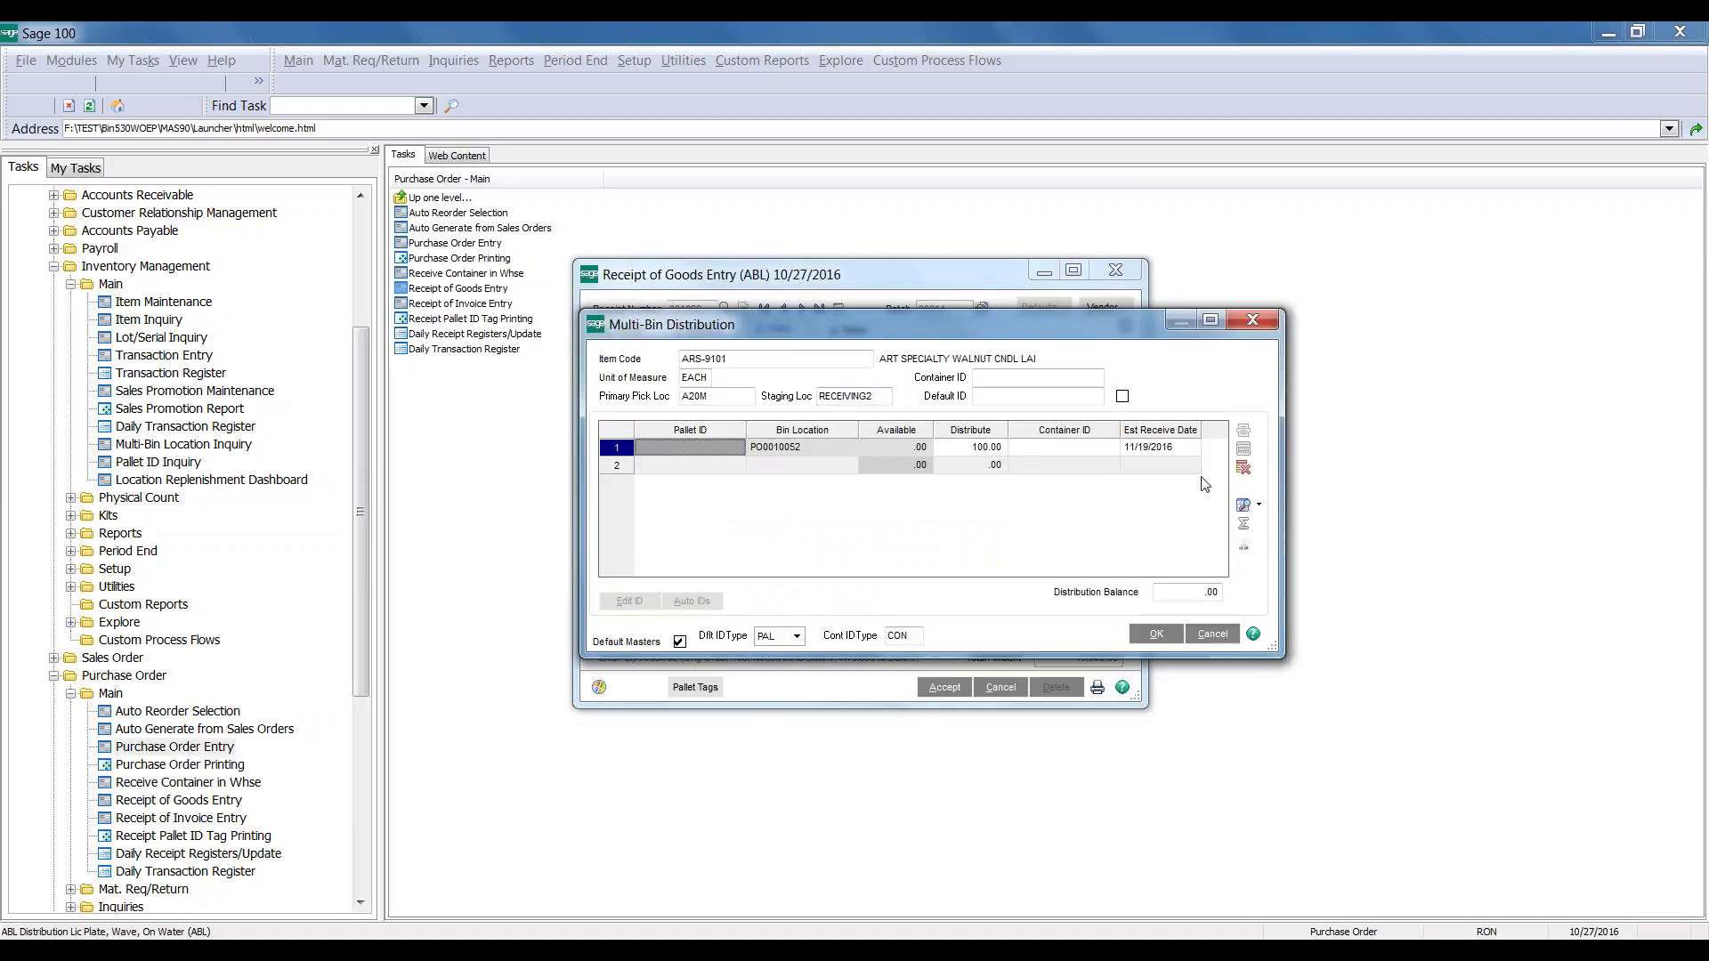
pyautogui.click(1243, 469)
pyautogui.click(631, 603)
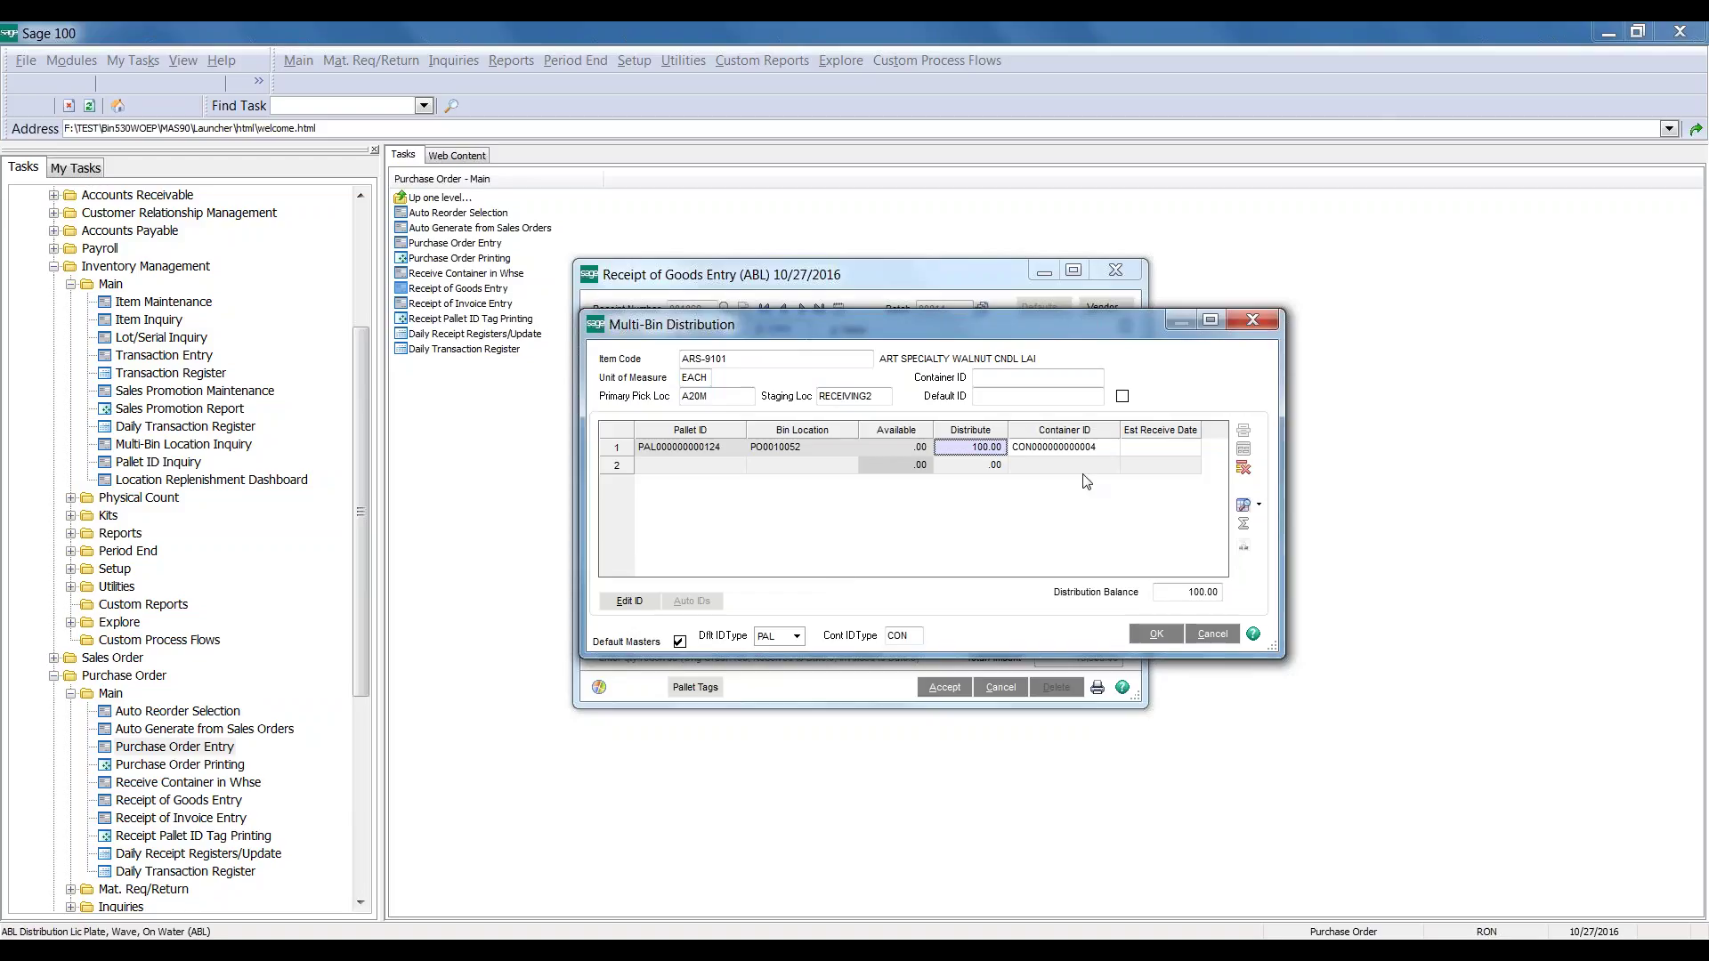
pyautogui.click(1078, 451)
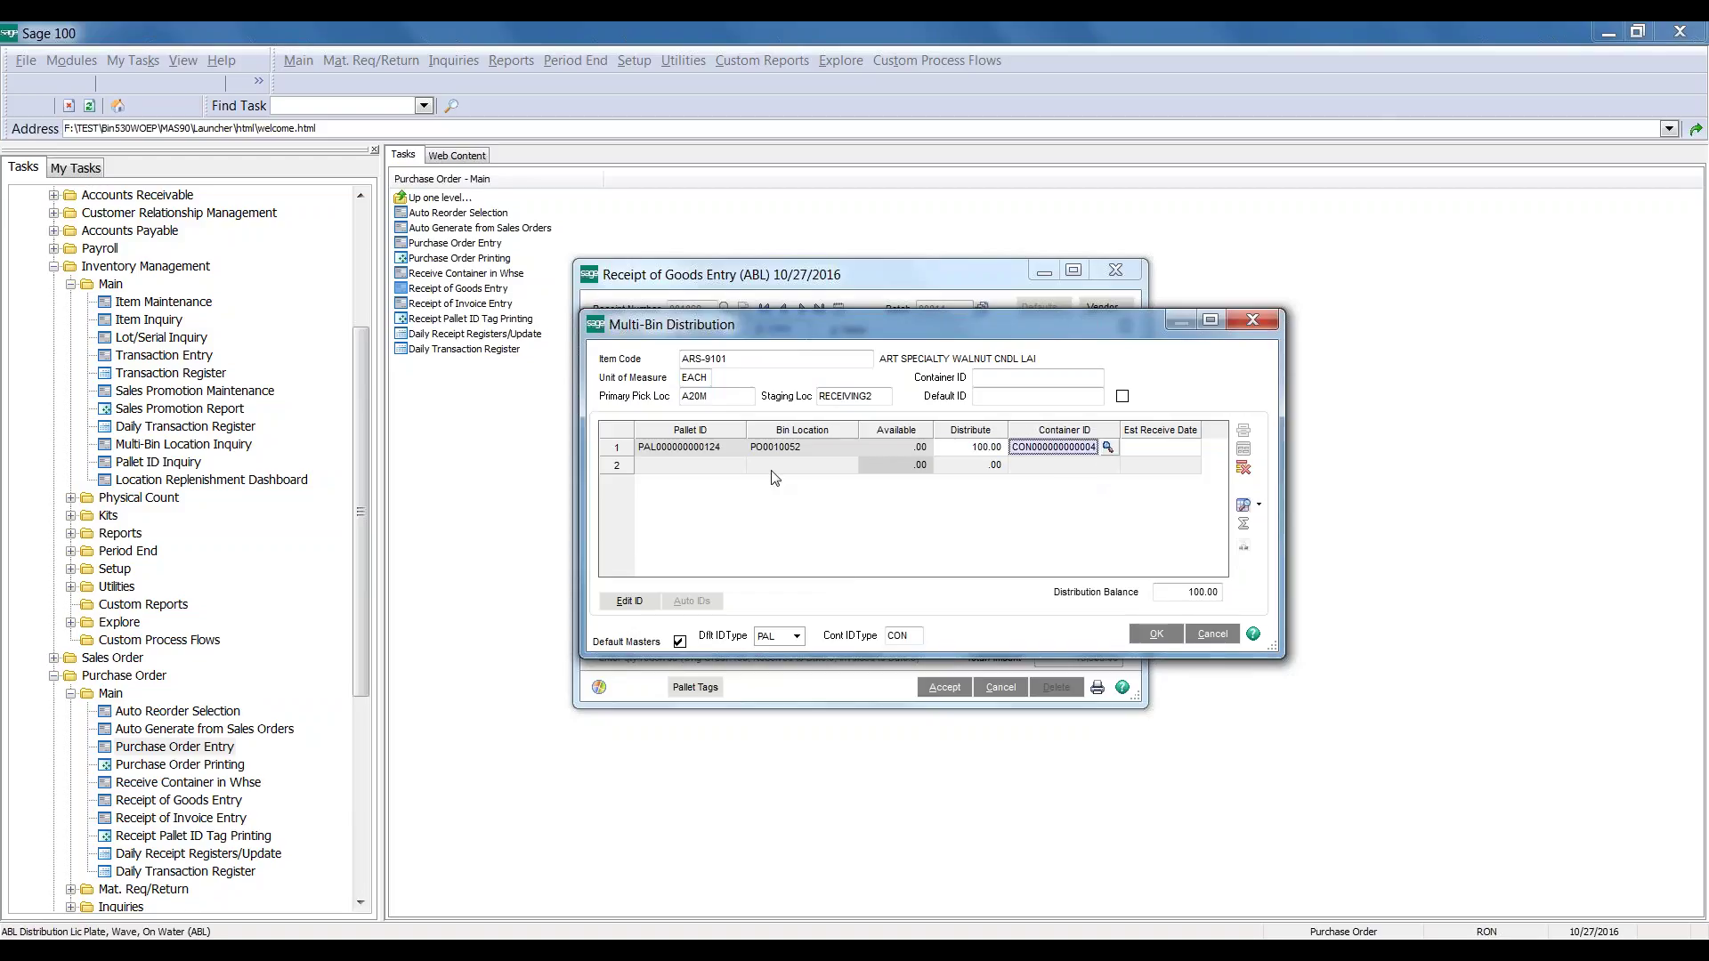
pyautogui.click(744, 466)
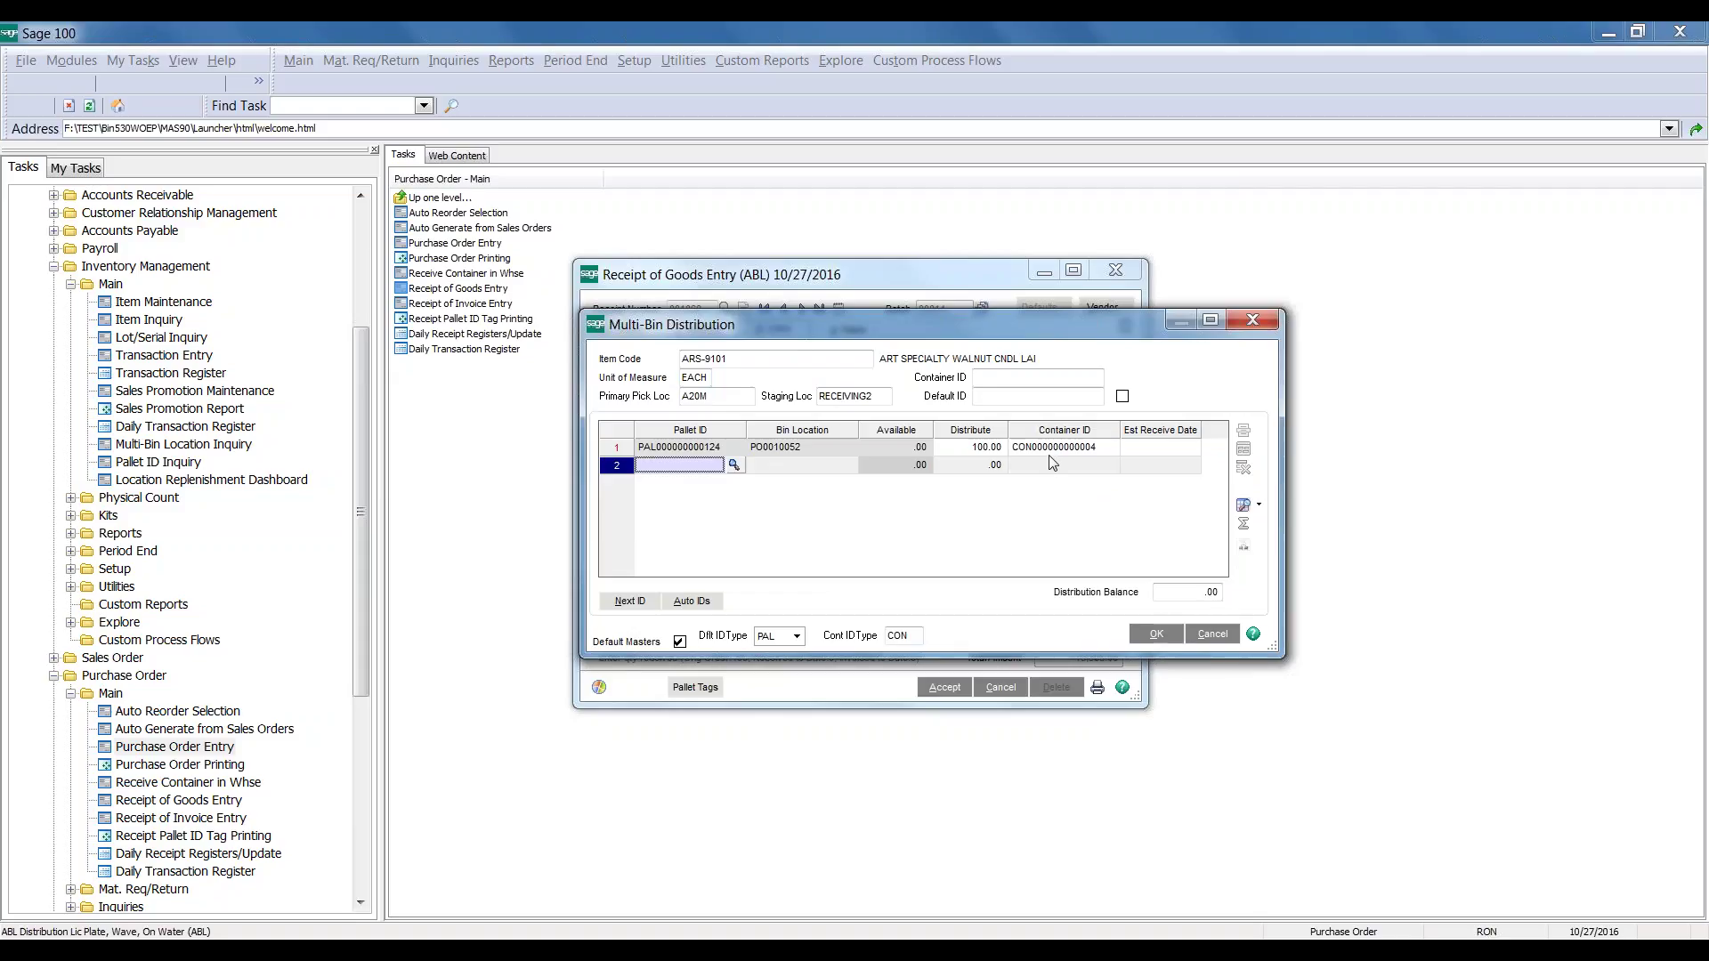
pyautogui.click(1156, 634)
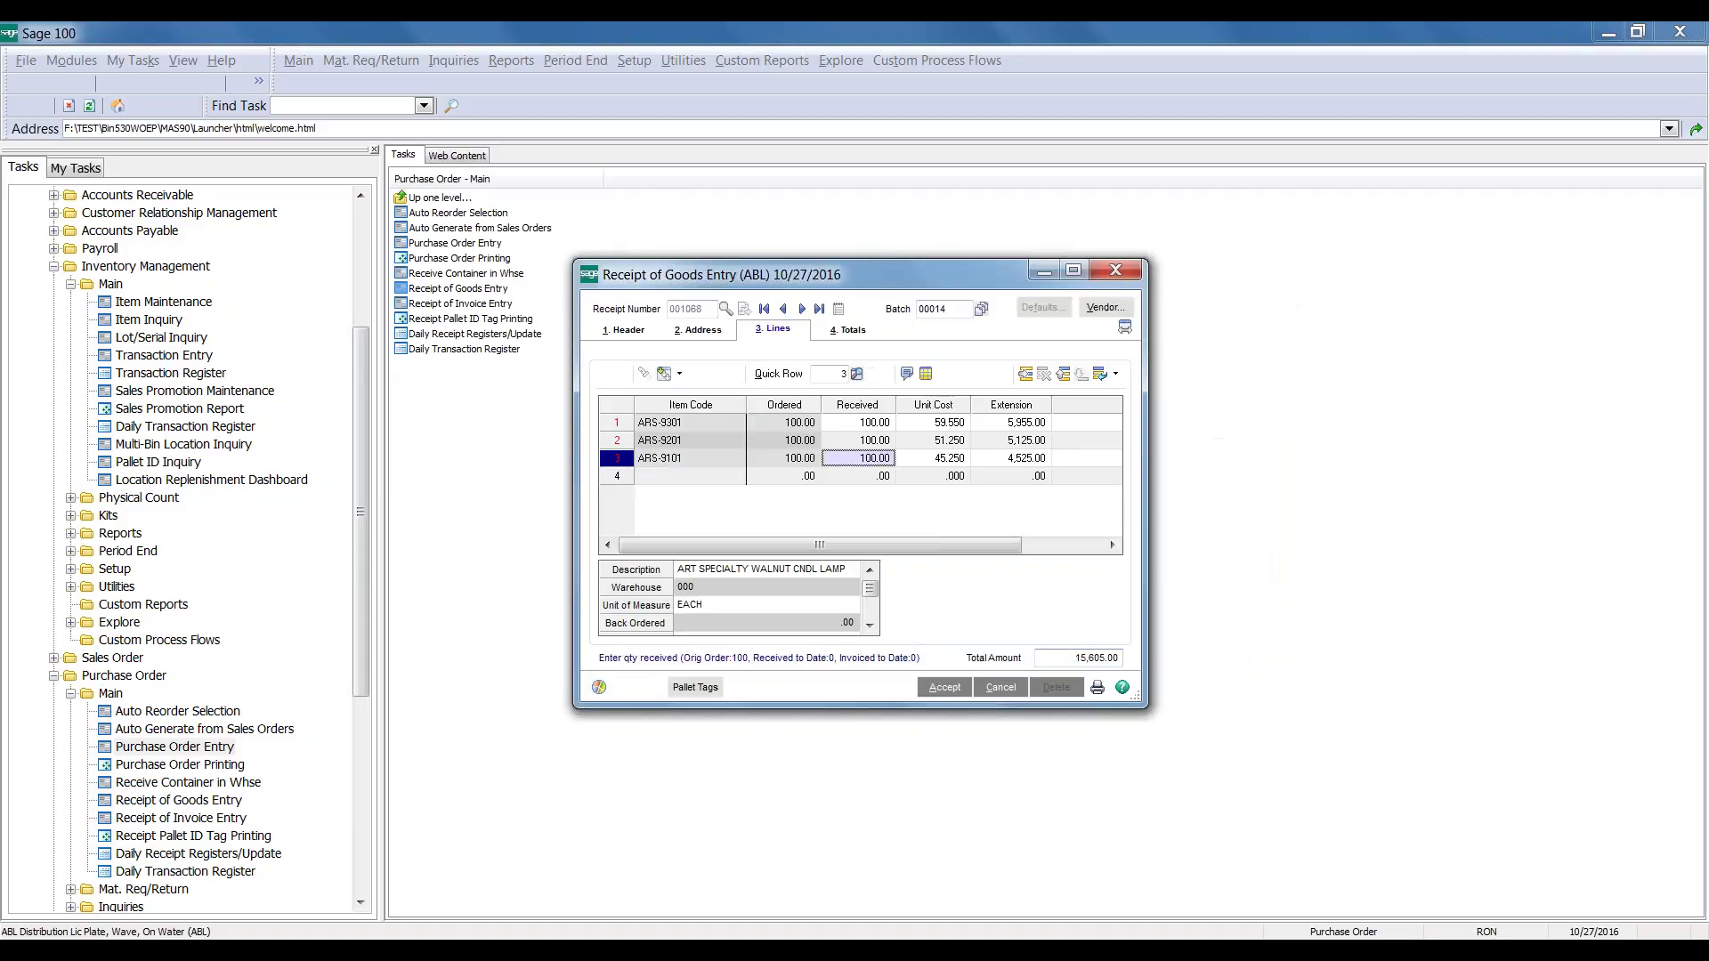
# Accept the completed receipt and leave Receipt of Goods Entry for the daily receipt register's batch selection
pyautogui.click(944, 689)
pyautogui.click(945, 689)
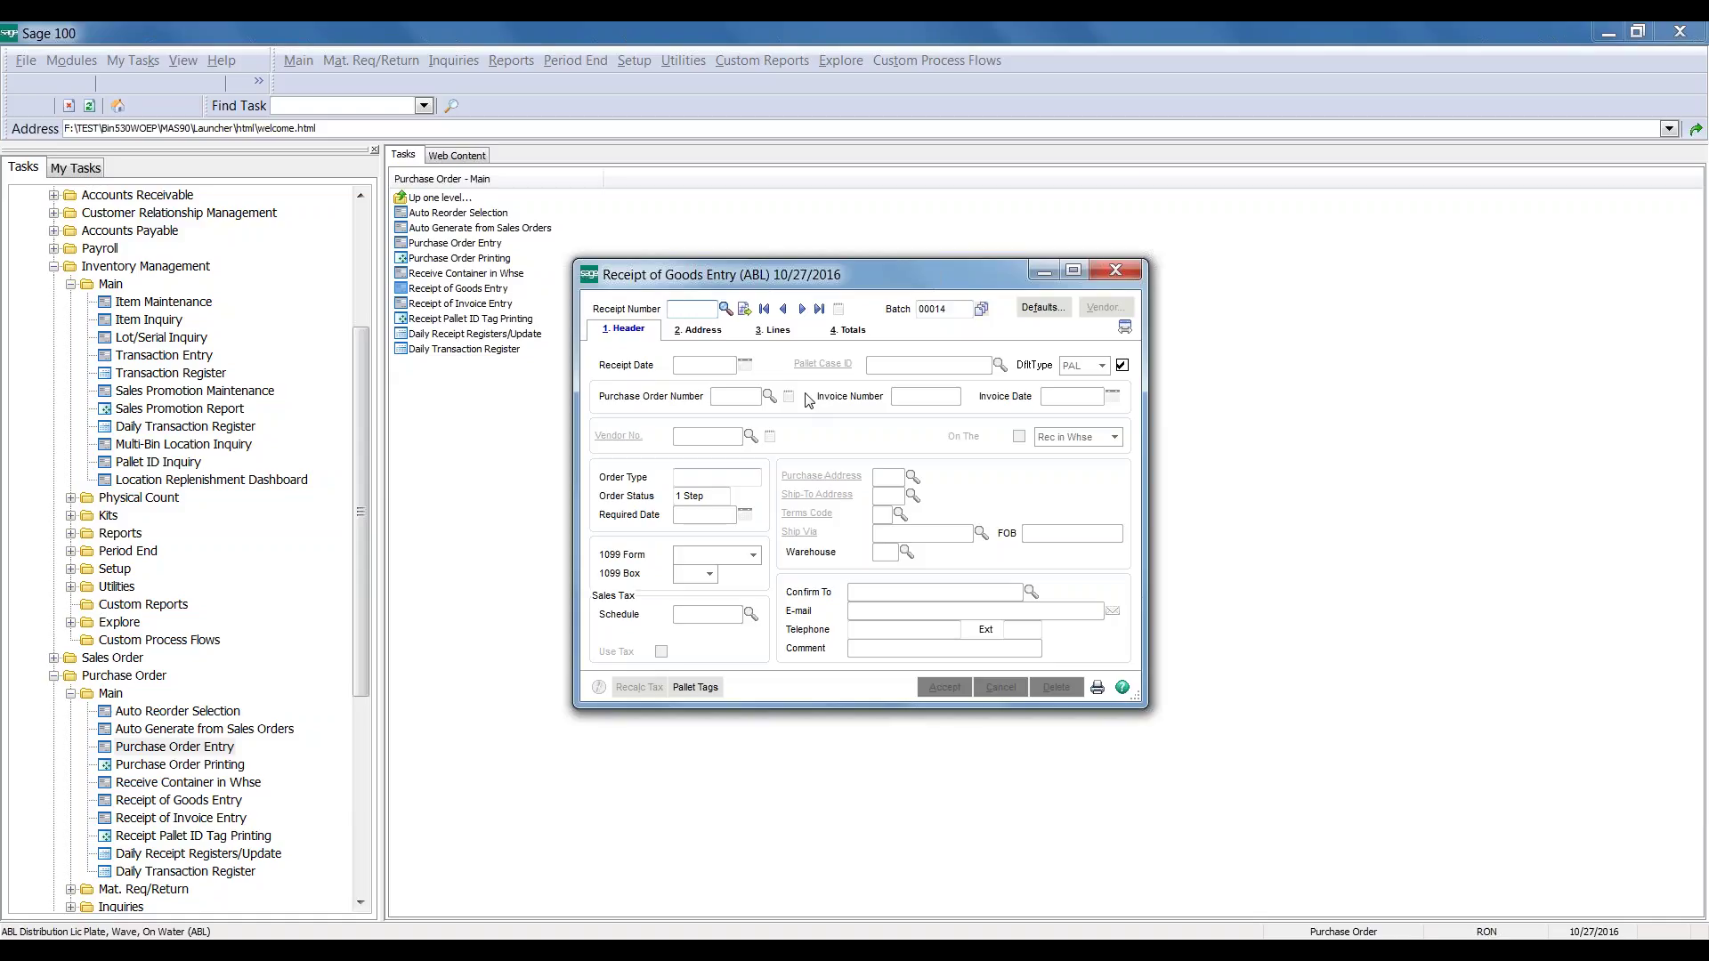
pyautogui.press('Escape')
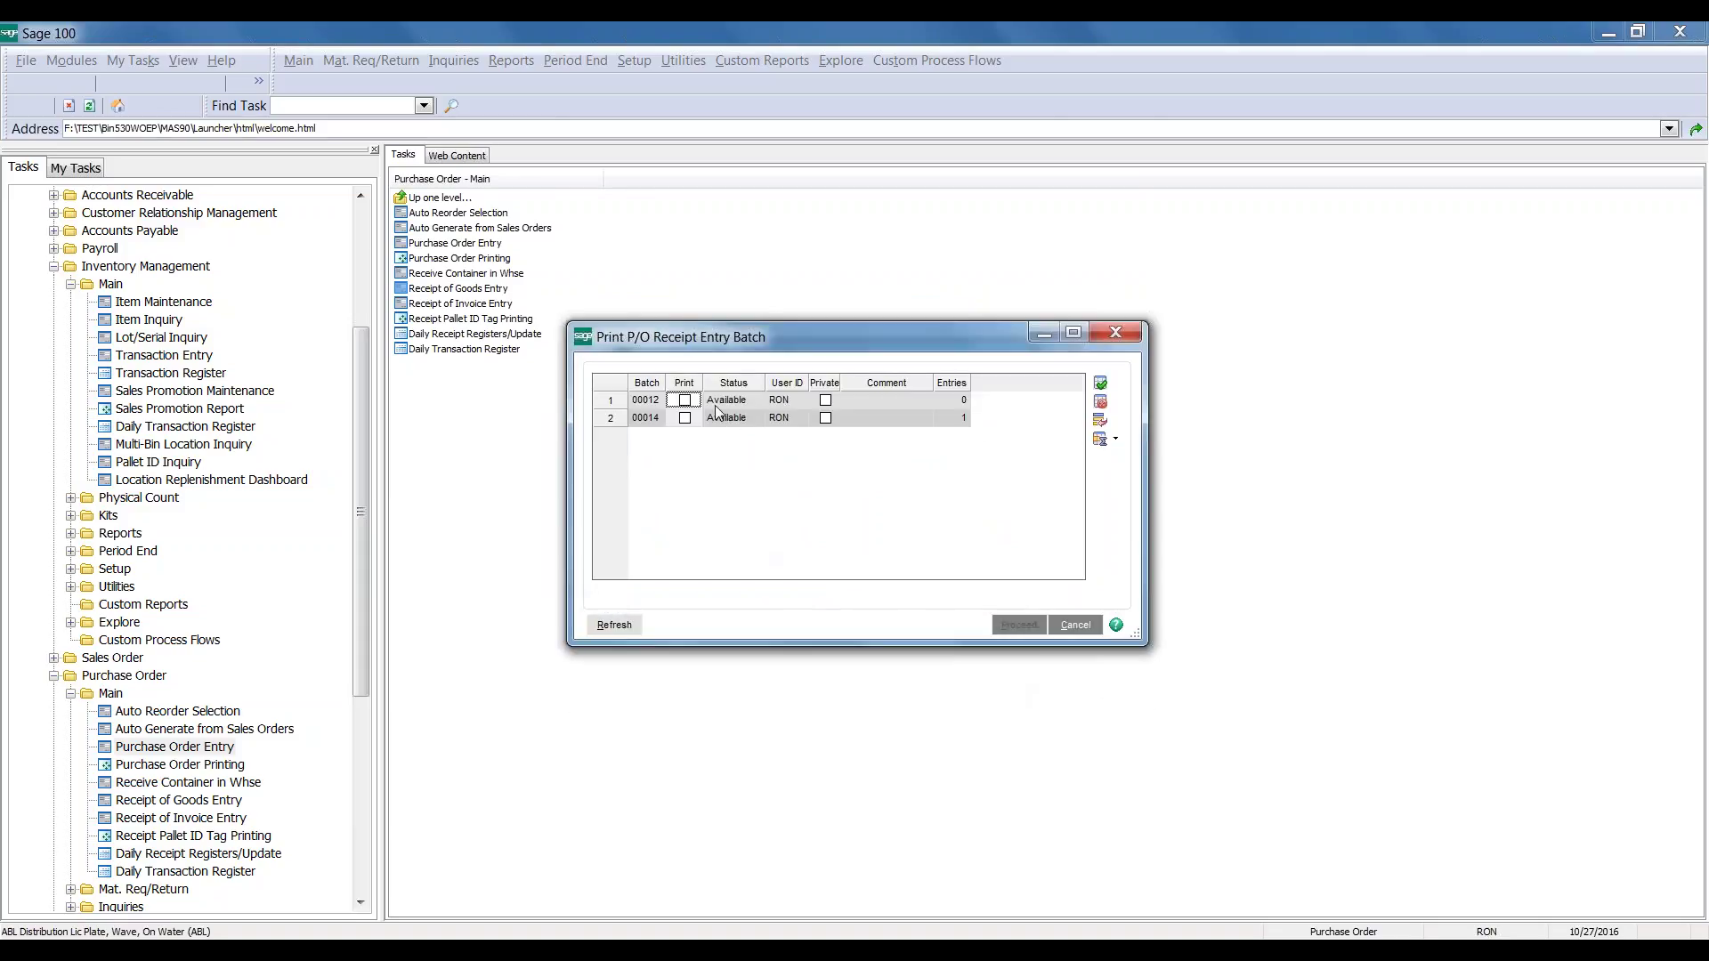
# Select batch 00014 for the daily receipt register, preview the Receipt Of Goods Register and close the report
pyautogui.click(685, 417)
pyautogui.click(1016, 623)
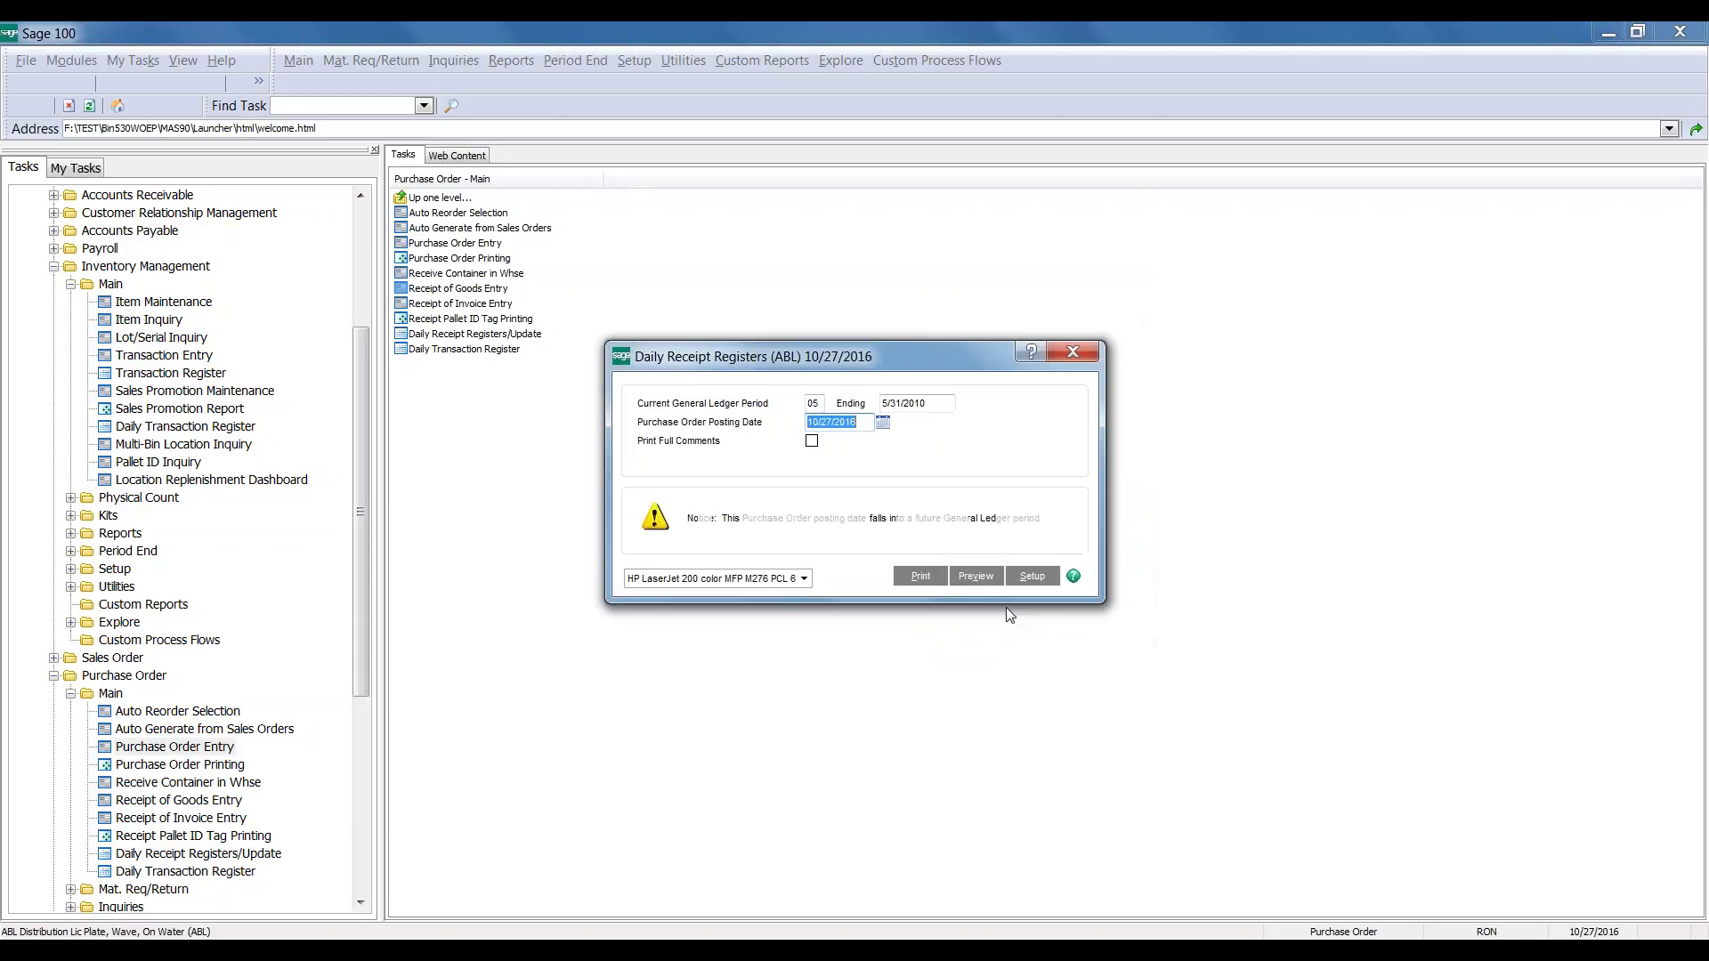
pyautogui.click(976, 578)
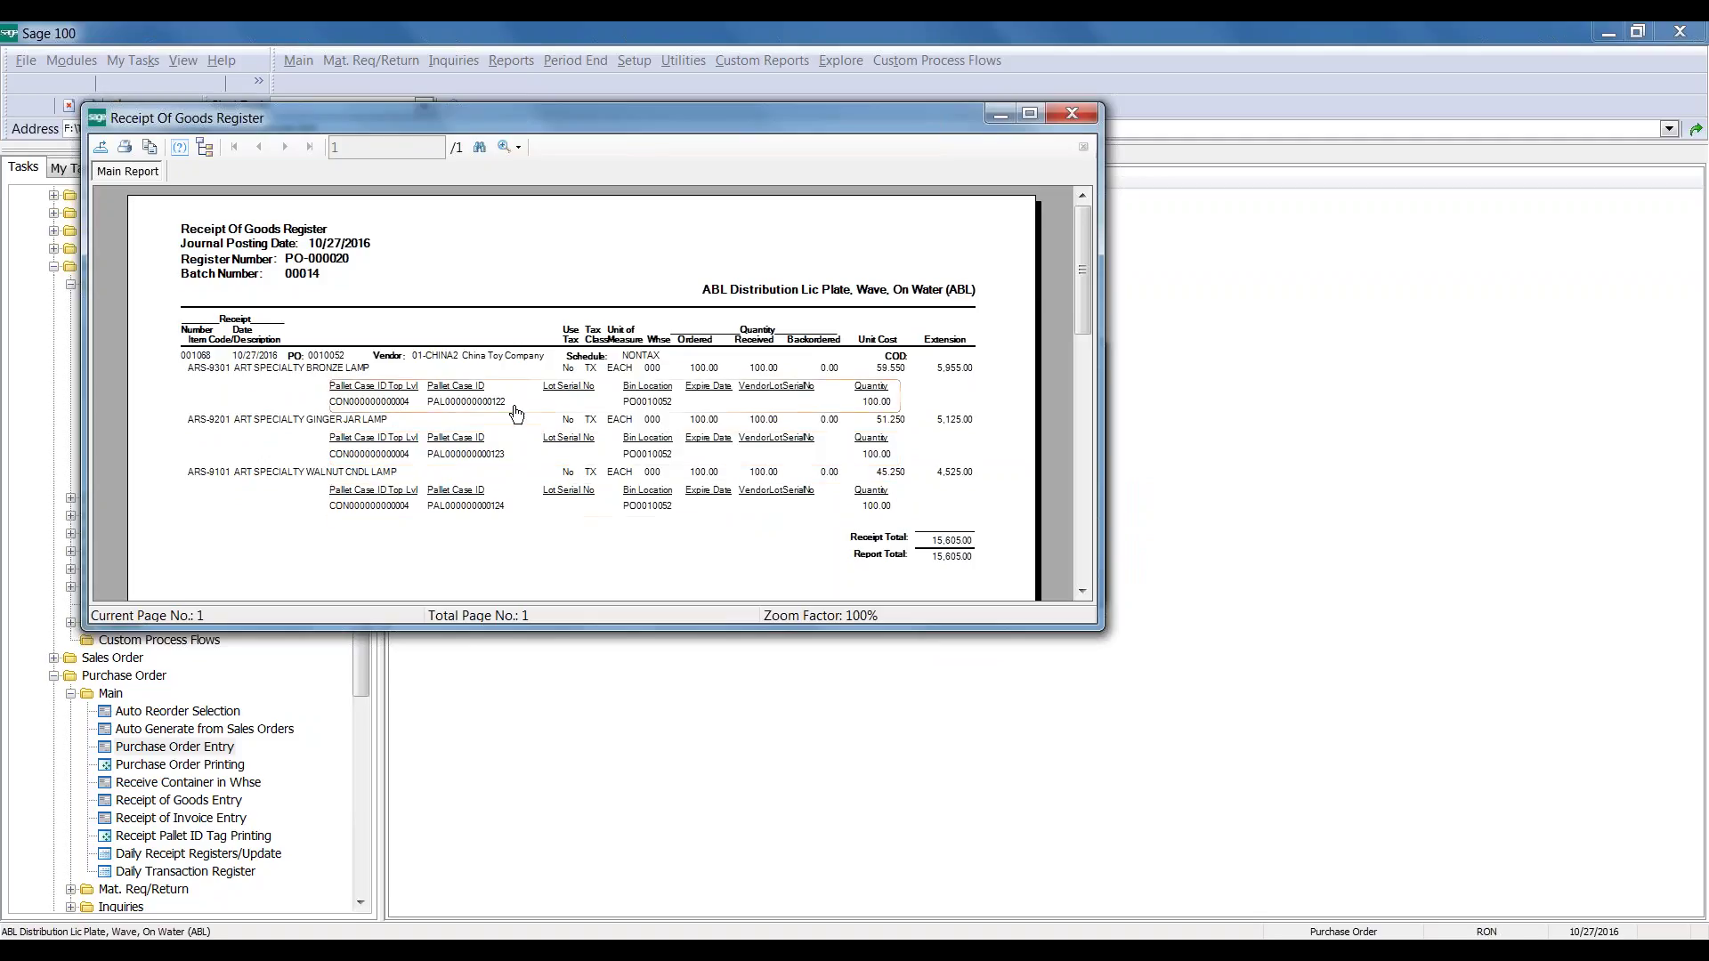
pyautogui.click(1069, 115)
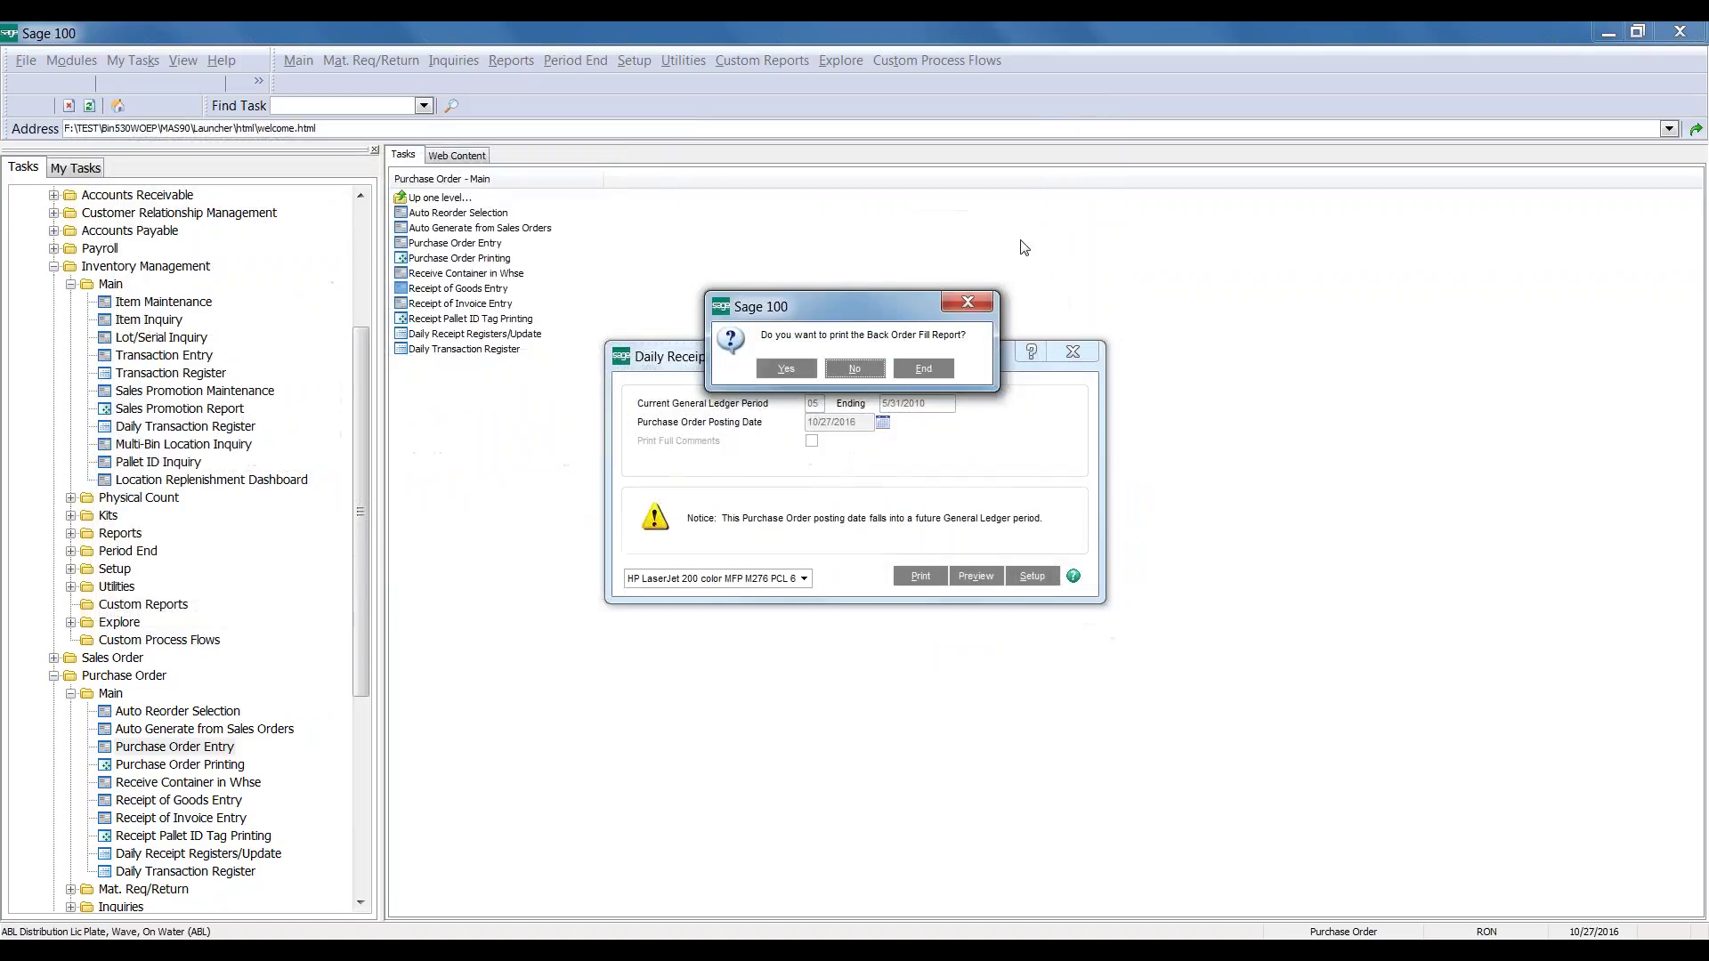
# Preview the Back Order Fill Report, close it and confirm the daily receipt register update
pyautogui.click(805, 368)
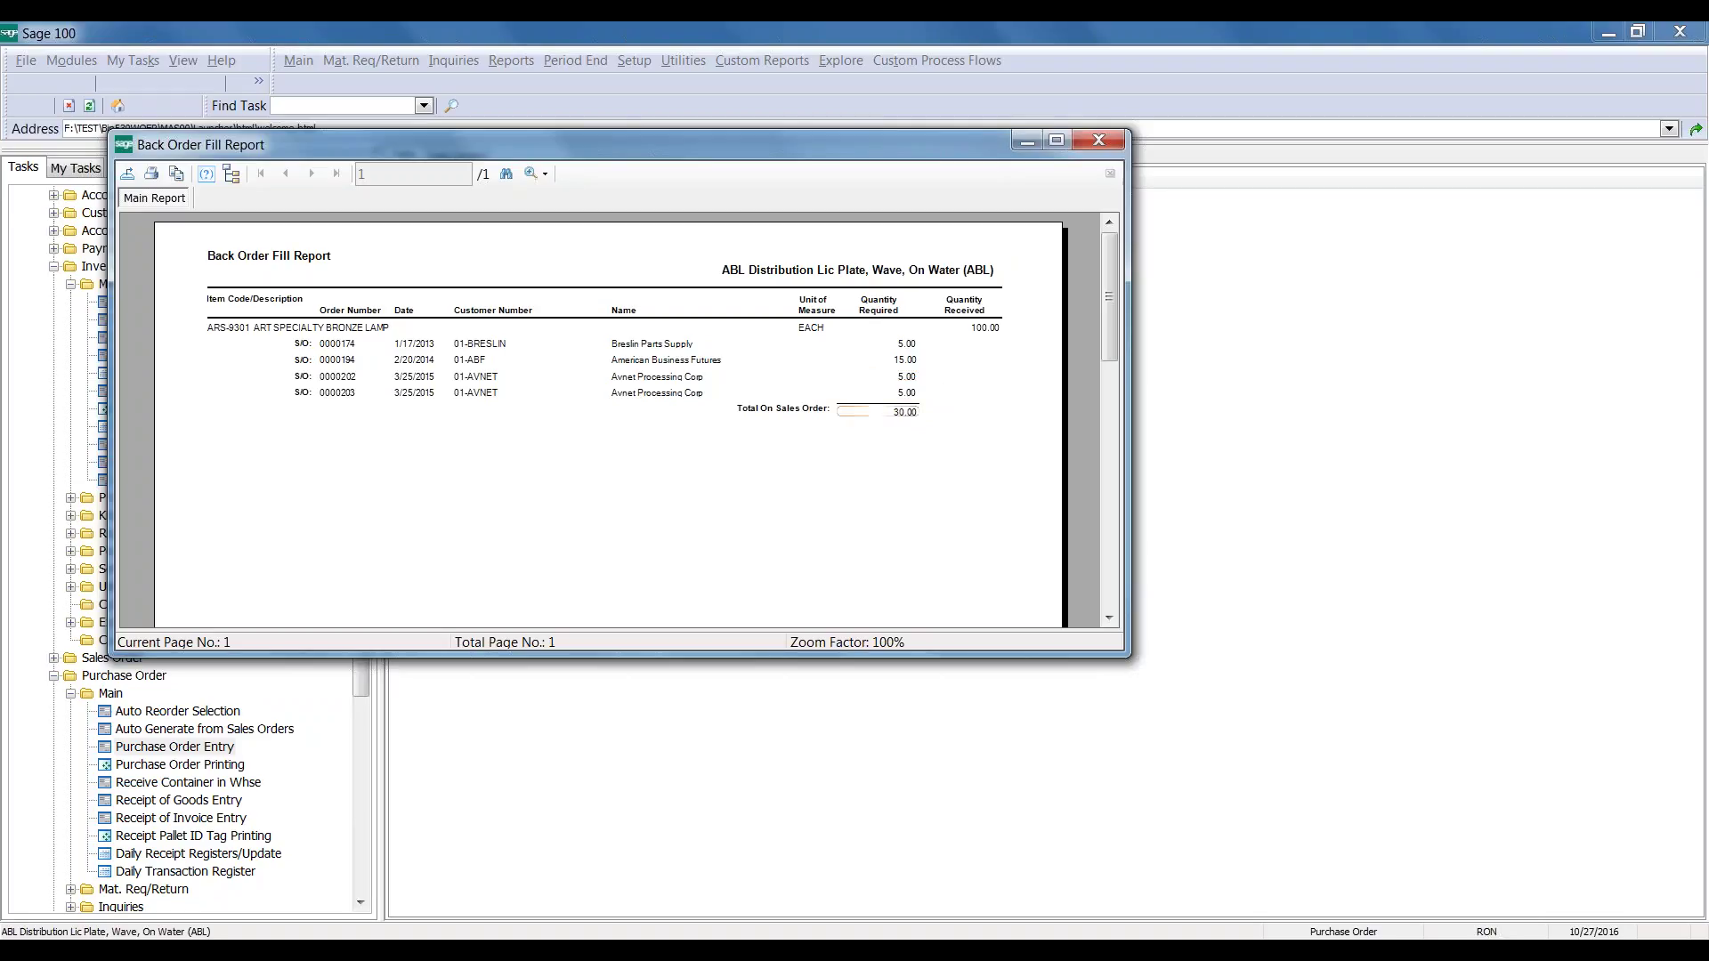
pyautogui.click(1114, 140)
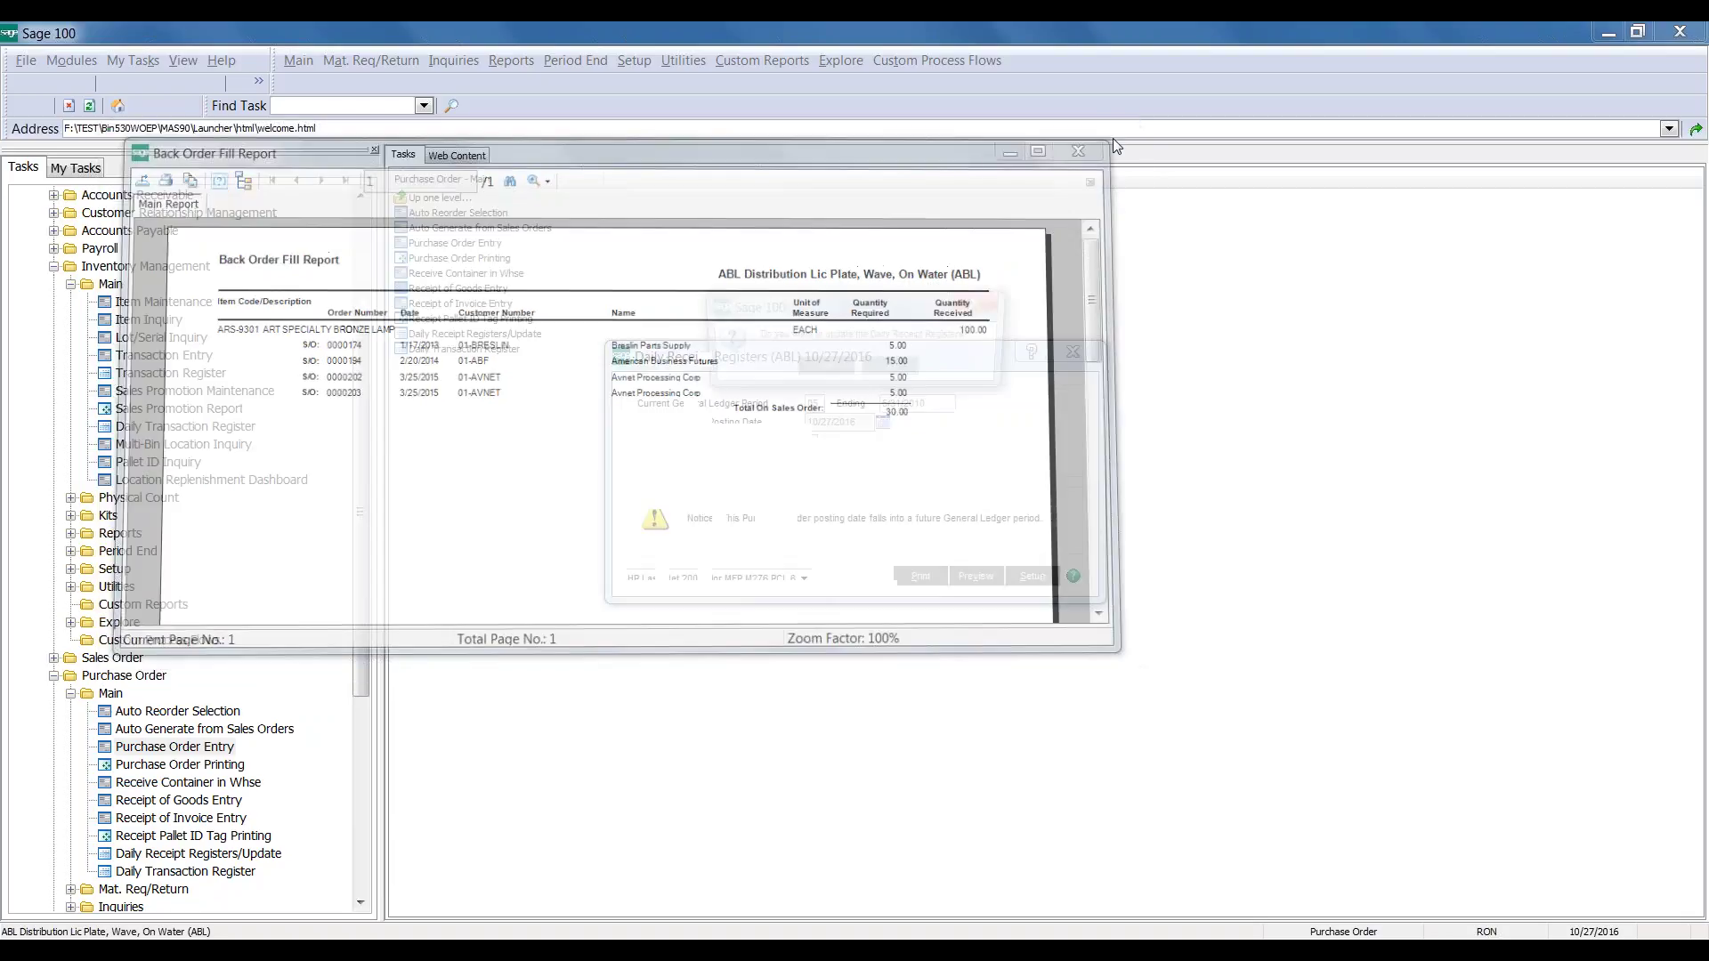
pyautogui.click(823, 372)
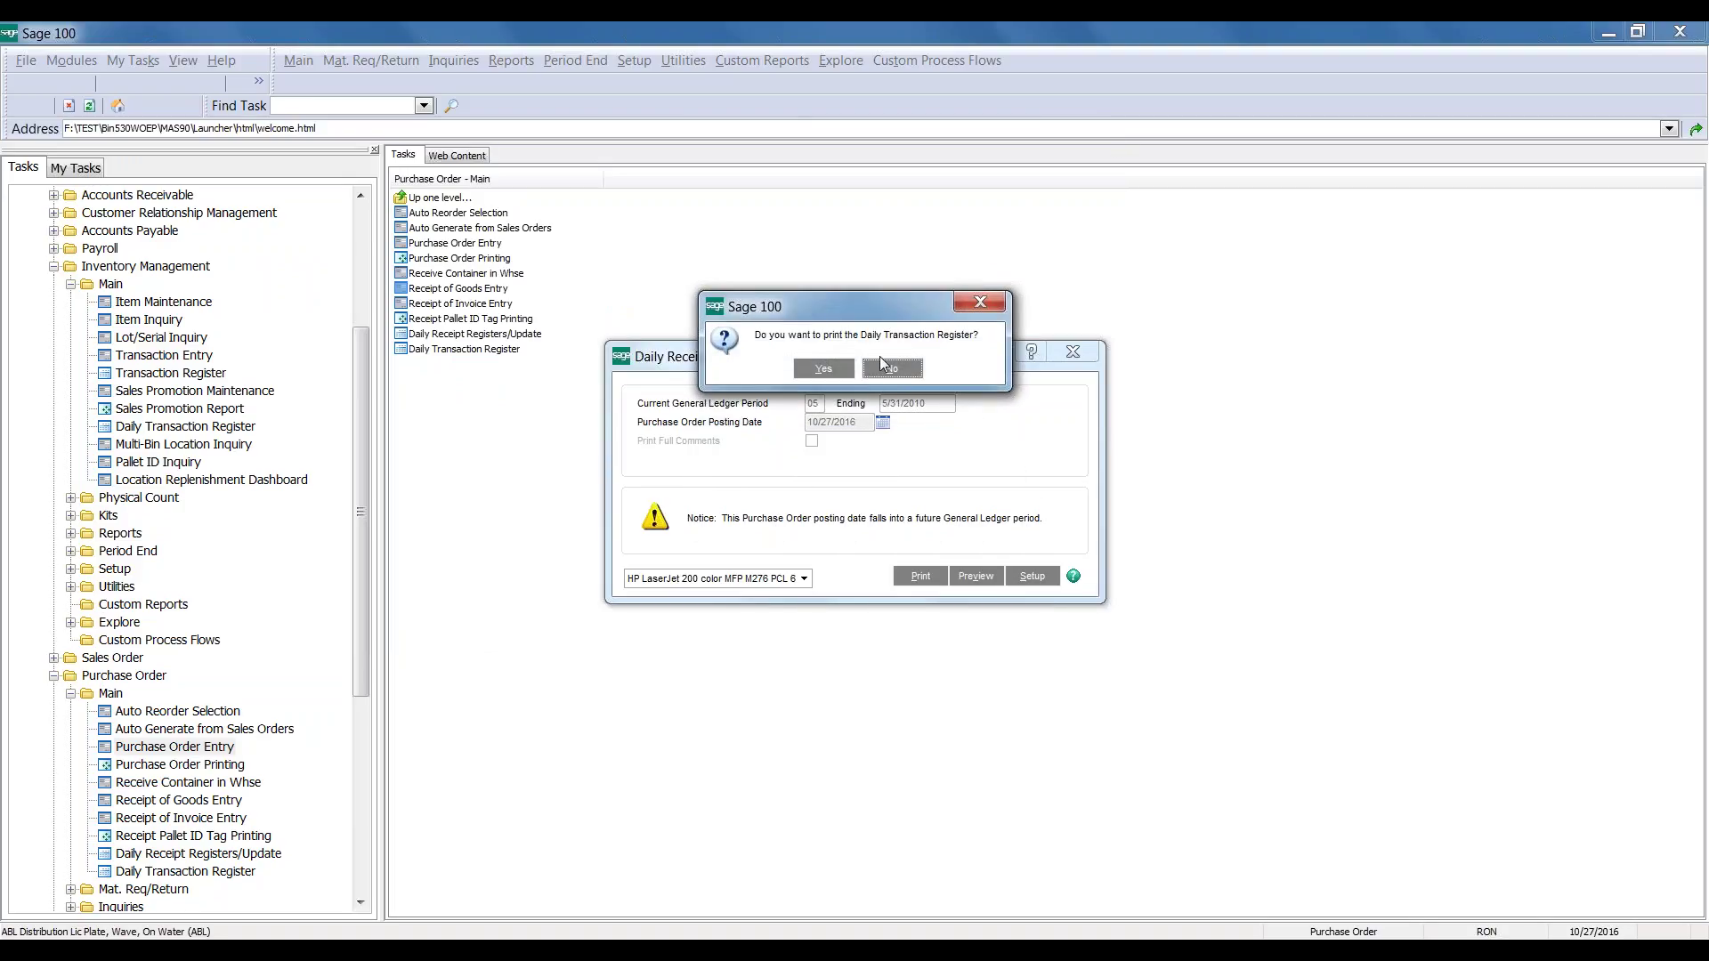
# Preview the purchase order Daily Transaction Register without full comments, close the report and confirm the posting prompt
pyautogui.click(824, 368)
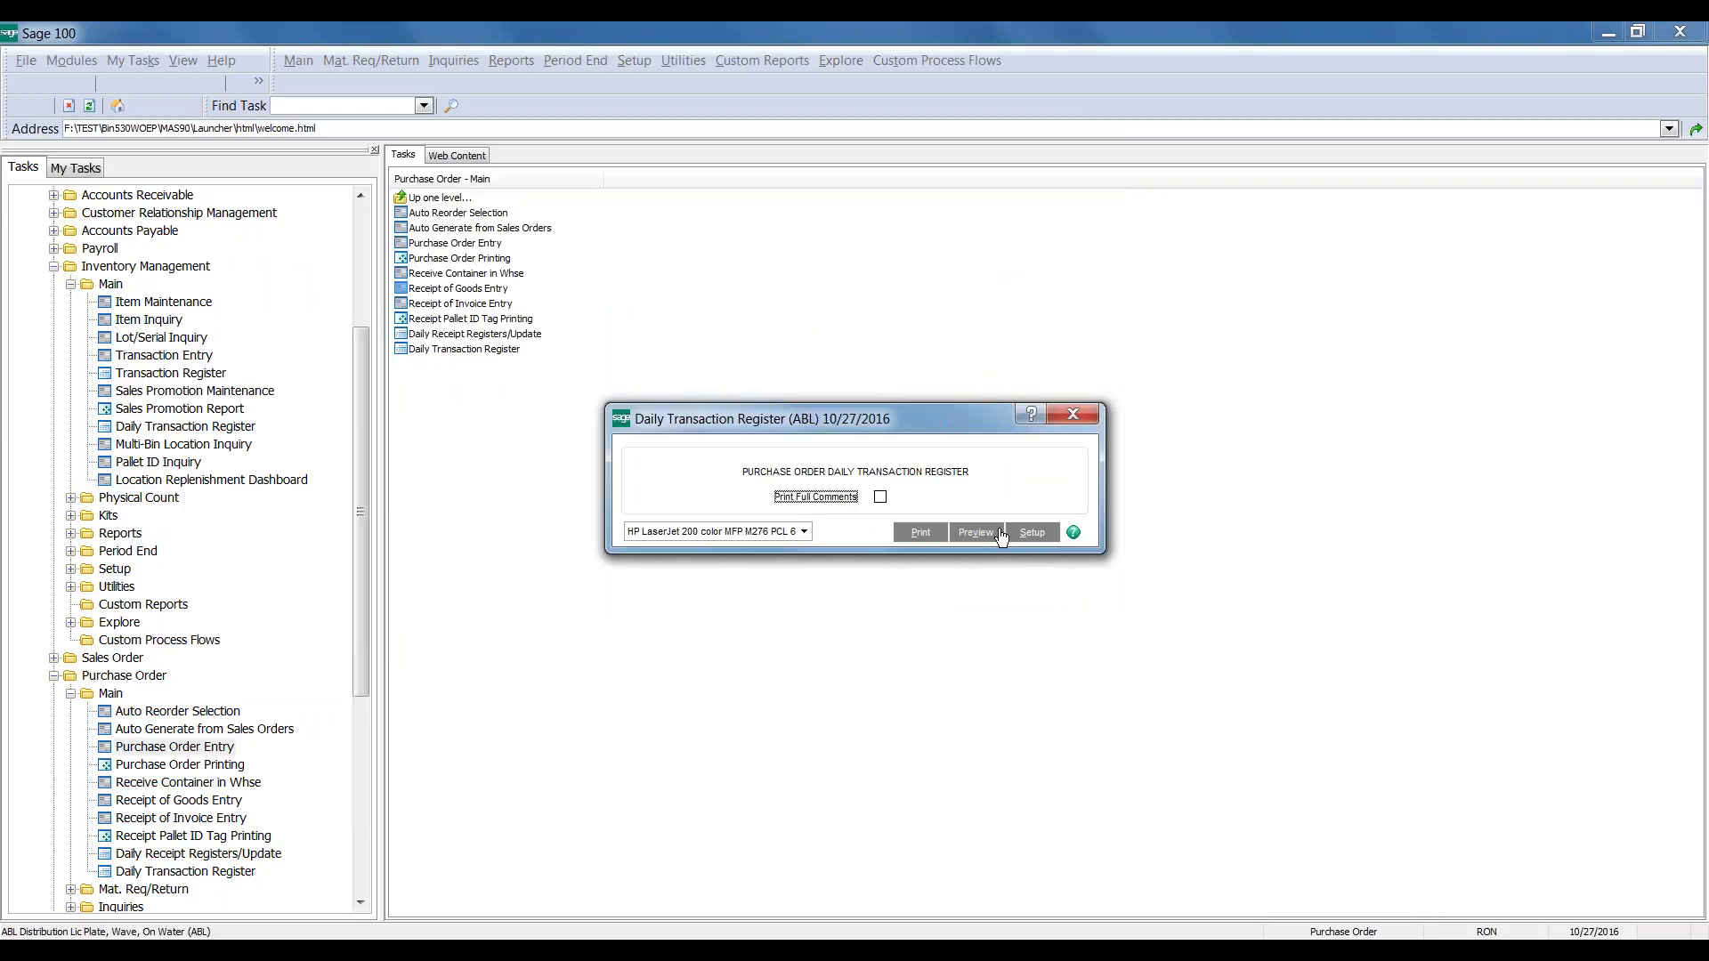
pyautogui.click(999, 534)
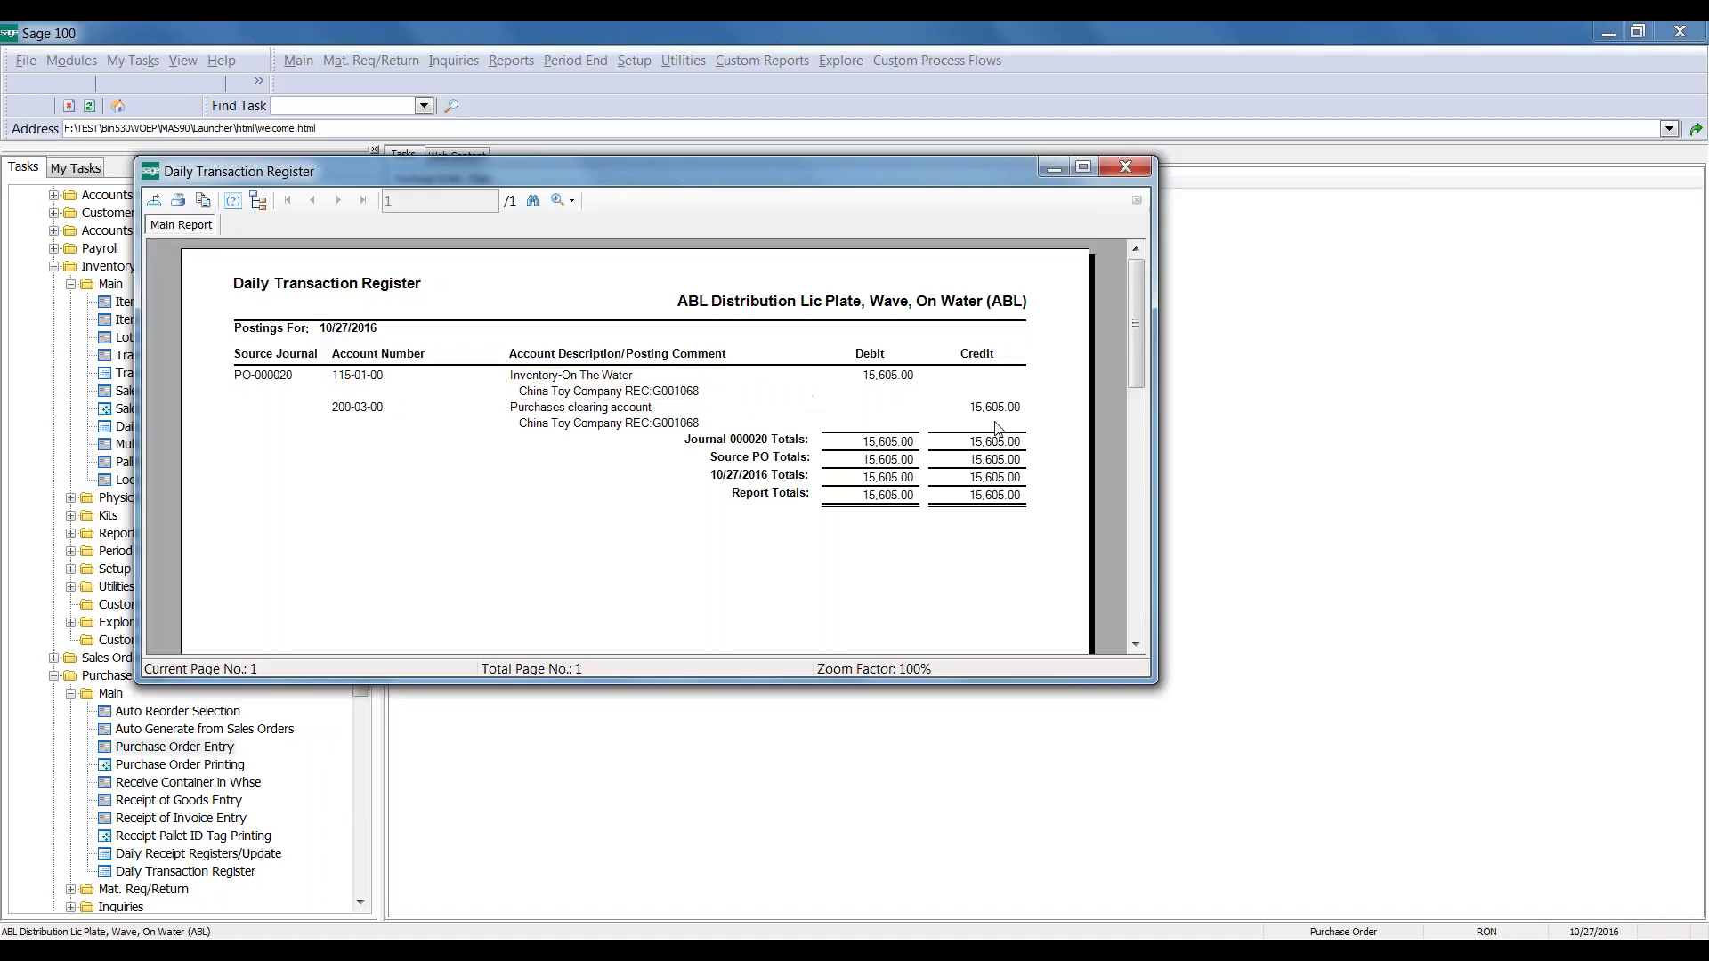
pyautogui.click(1127, 168)
pyautogui.click(841, 375)
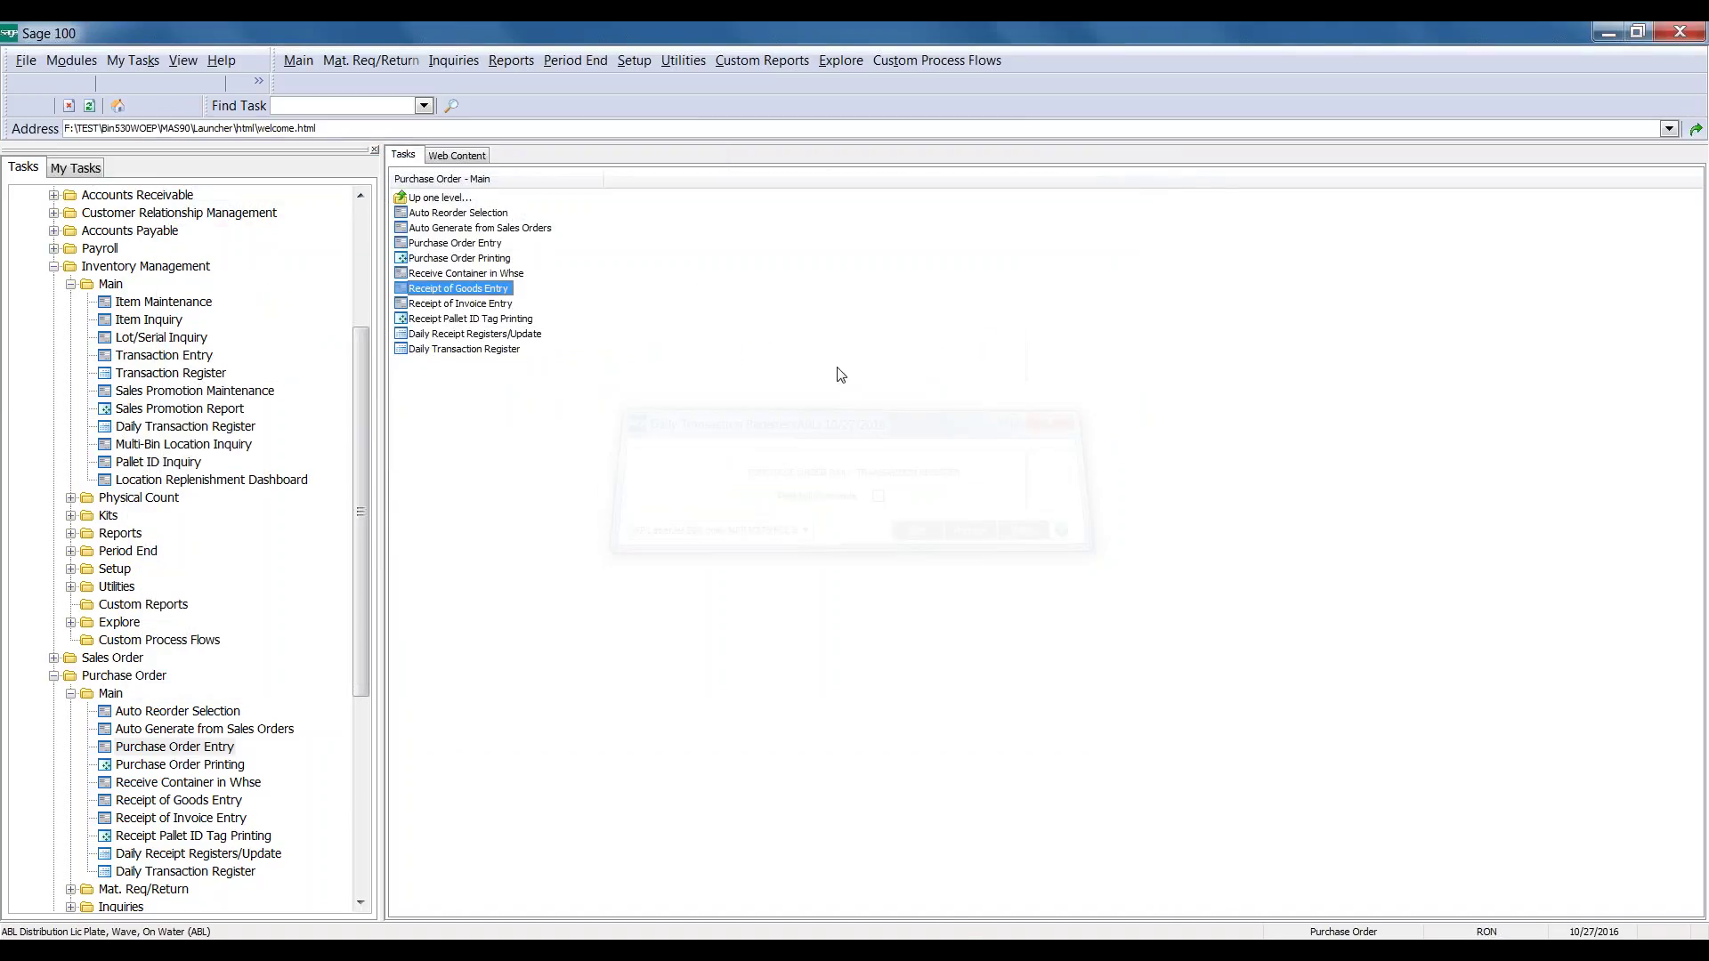
# Examine the multi-bin locations of bronze lamp ARS-9301 in Item Maintenance, focusing on its on-water container entry
pyautogui.moveTo(966, 951)
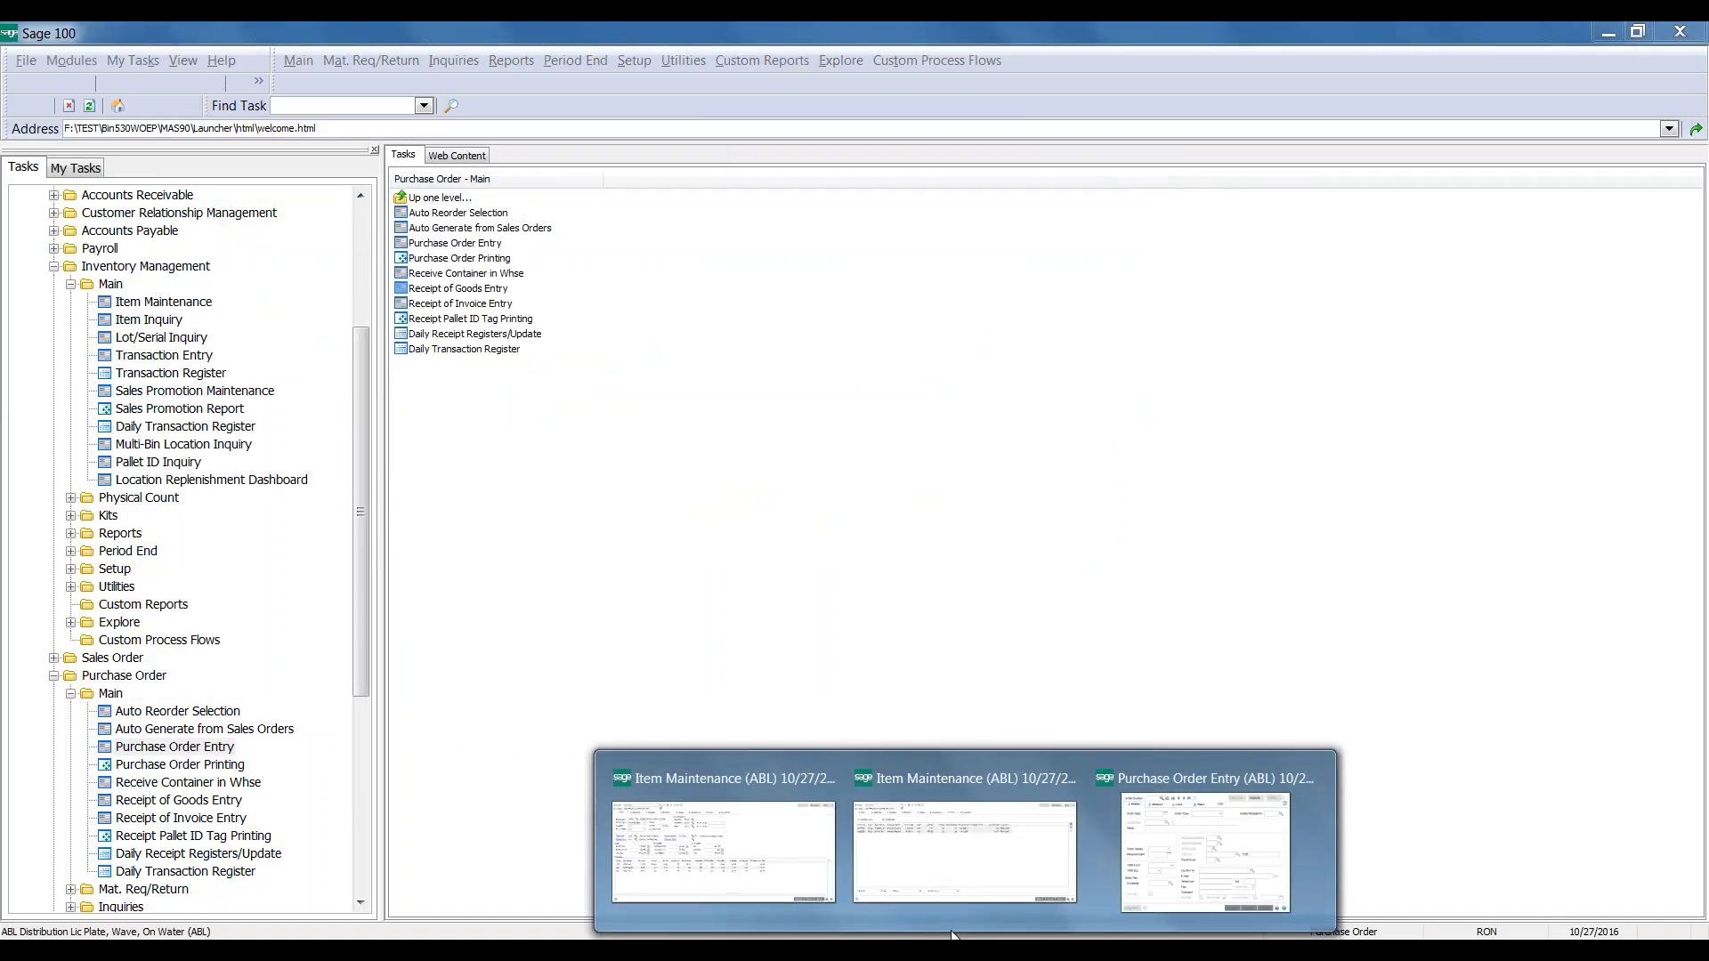
pyautogui.click(769, 846)
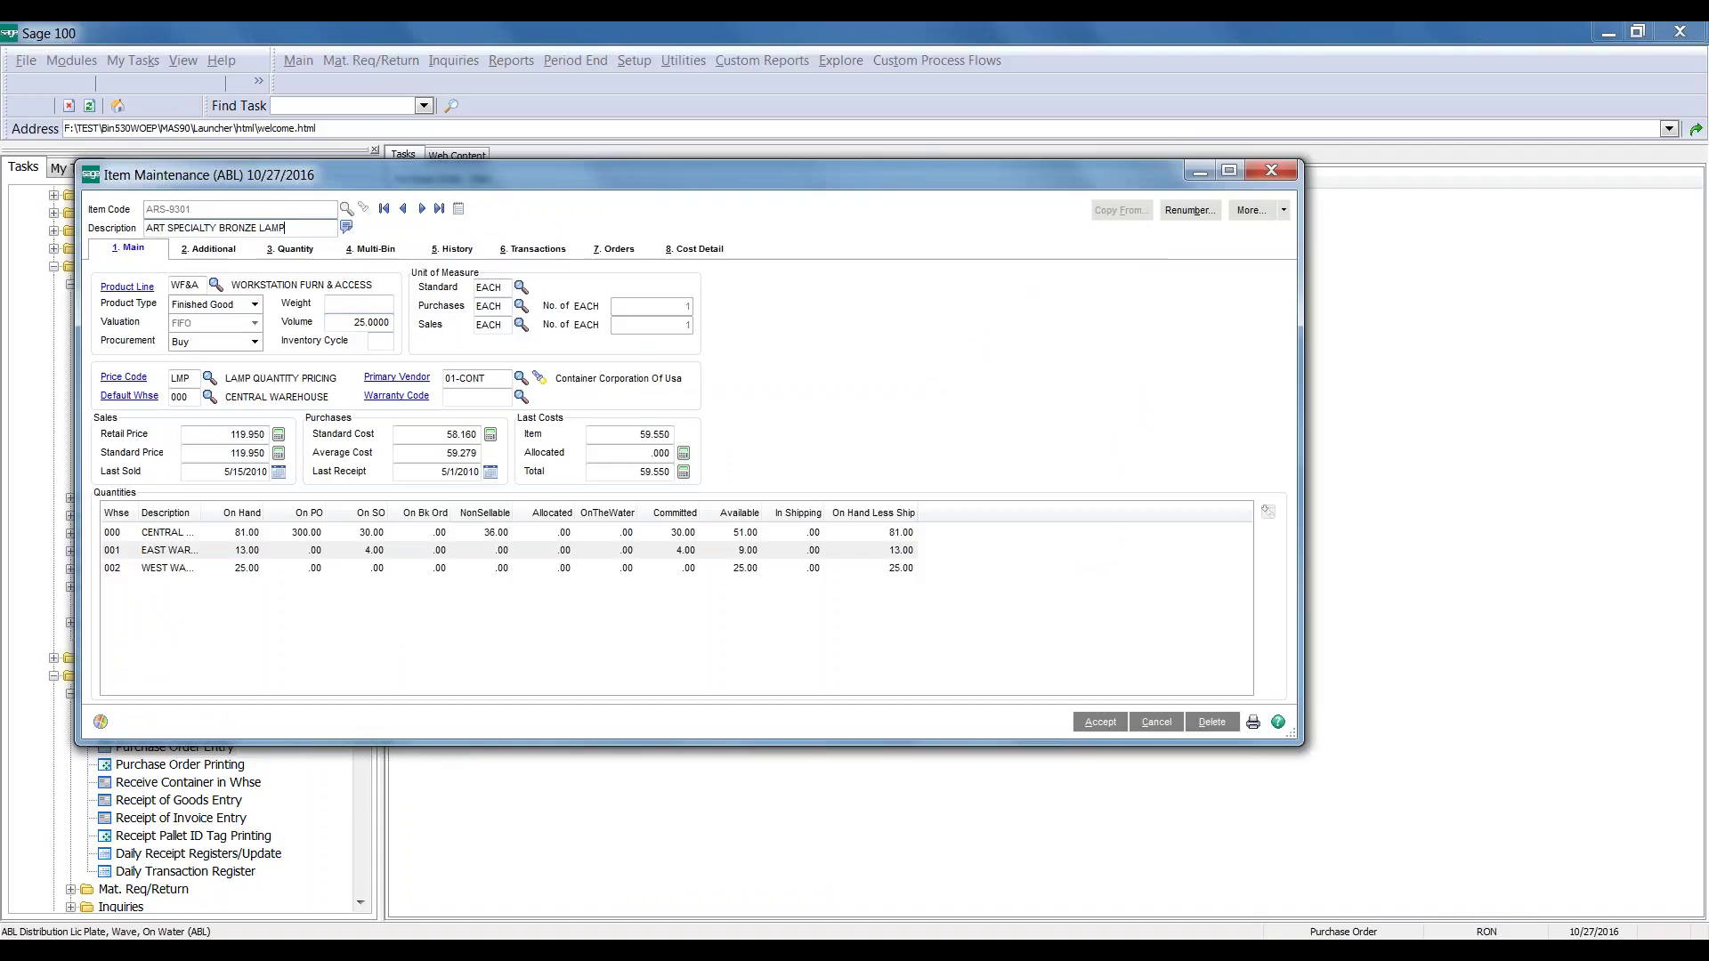
pyautogui.click(356, 250)
pyautogui.moveTo(647, 311); pyautogui.dragTo(750, 323)
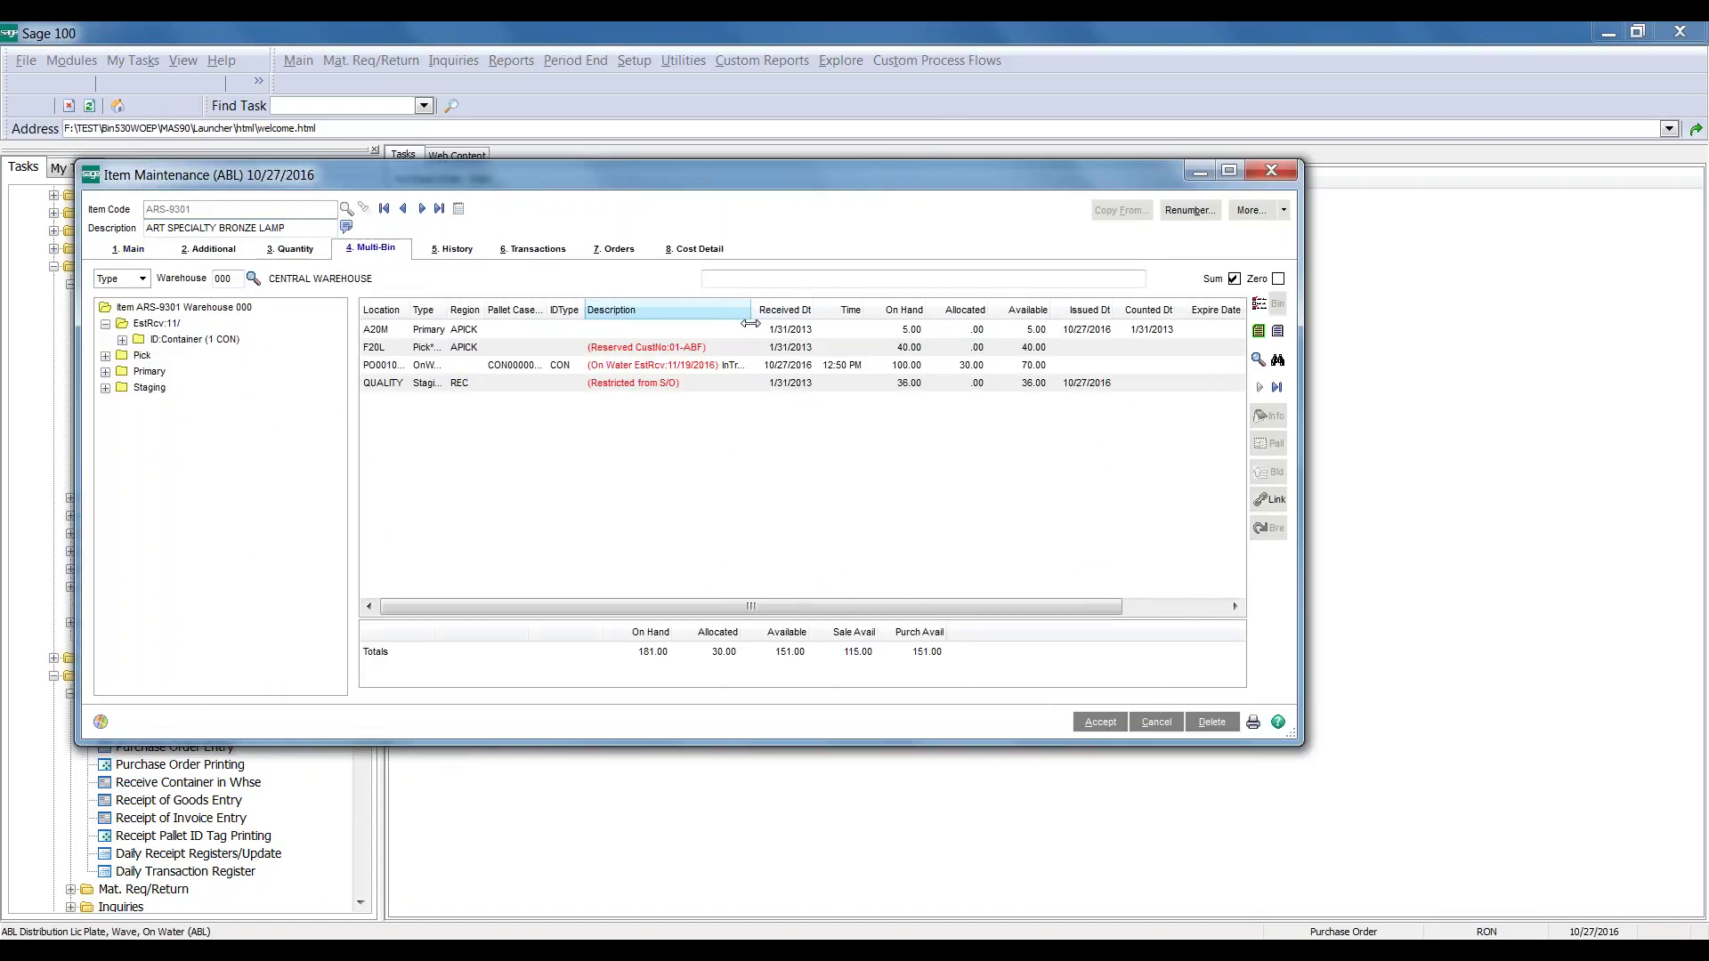
pyautogui.click(719, 372)
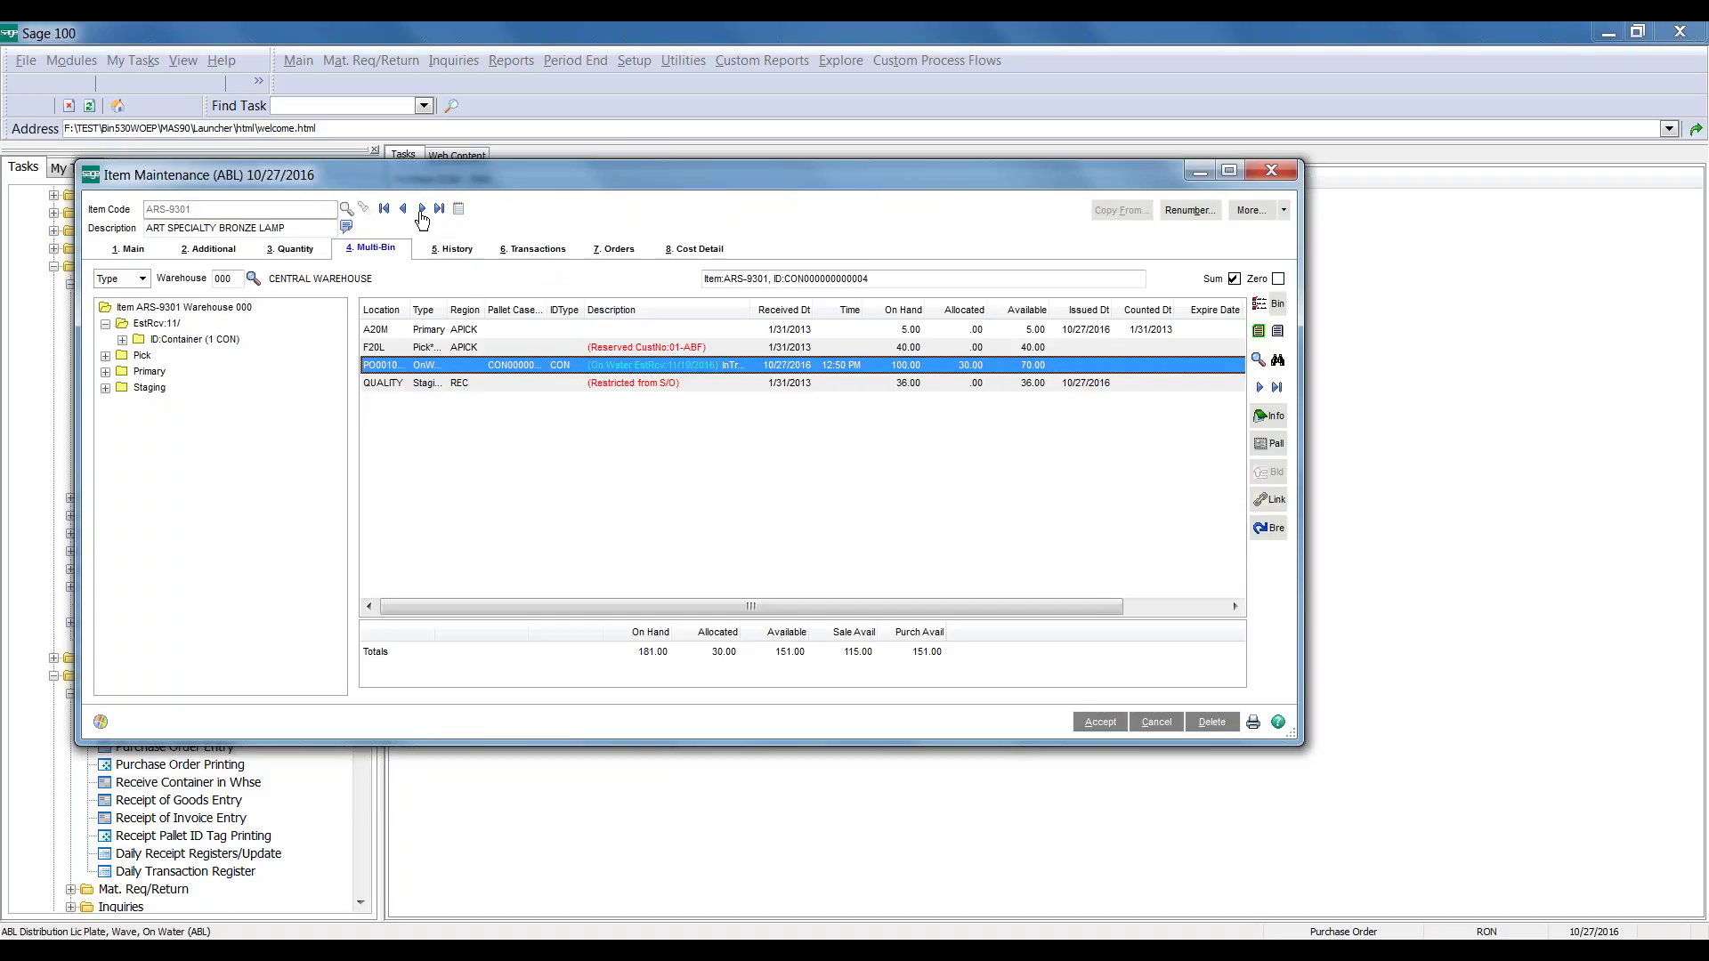
# Examine the multi-bin locations of ginger jar lamp ARS-9201, widening the Location and Description columns to read its on-water entries
pyautogui.click(422, 208)
pyautogui.click(407, 216)
pyautogui.click(407, 216)
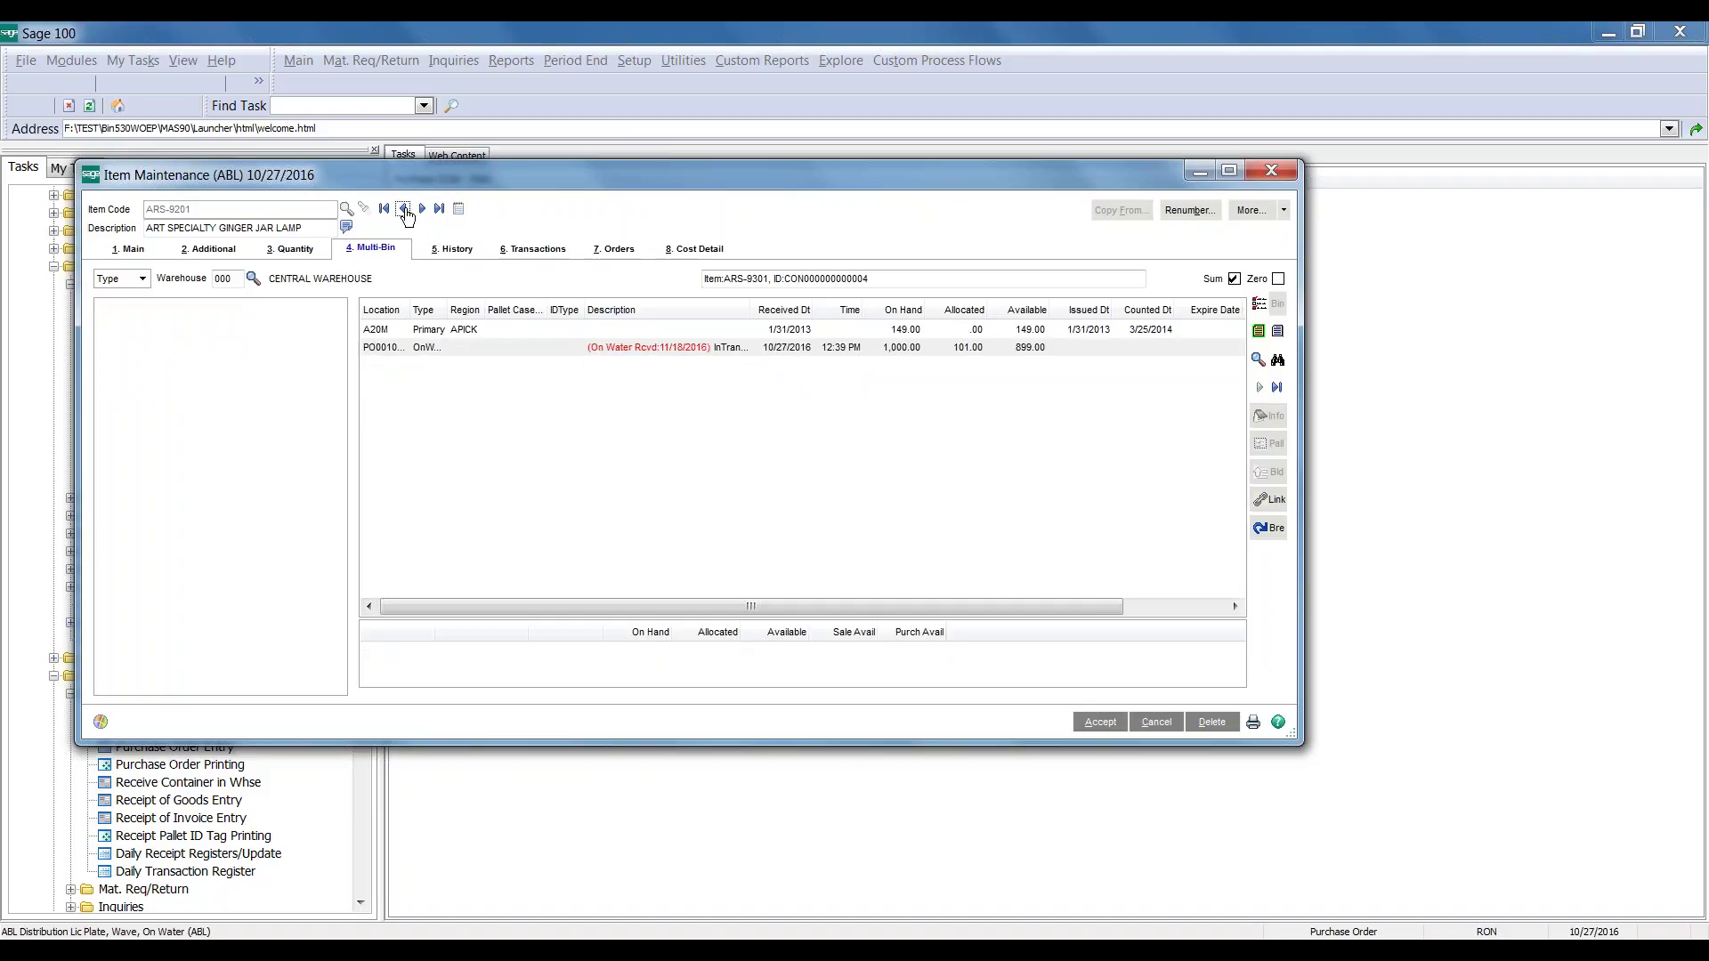
pyautogui.click(735, 366)
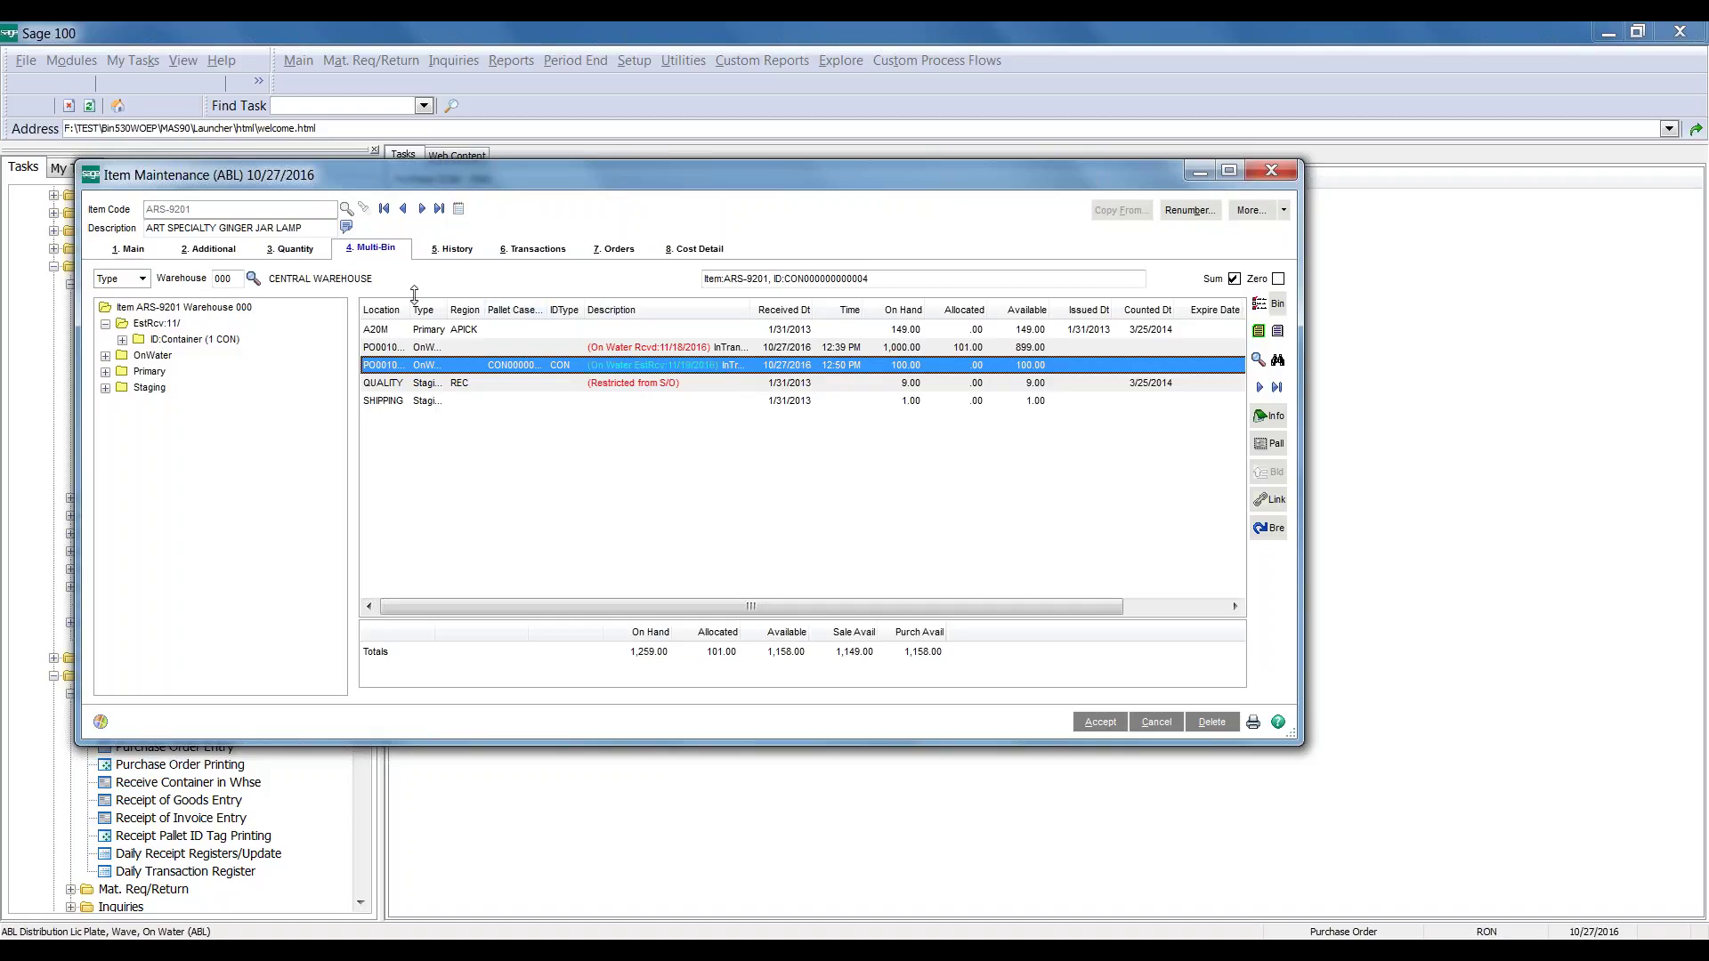
pyautogui.doubleClick(410, 308)
pyautogui.moveTo(440, 299); pyautogui.dragTo(442, 298)
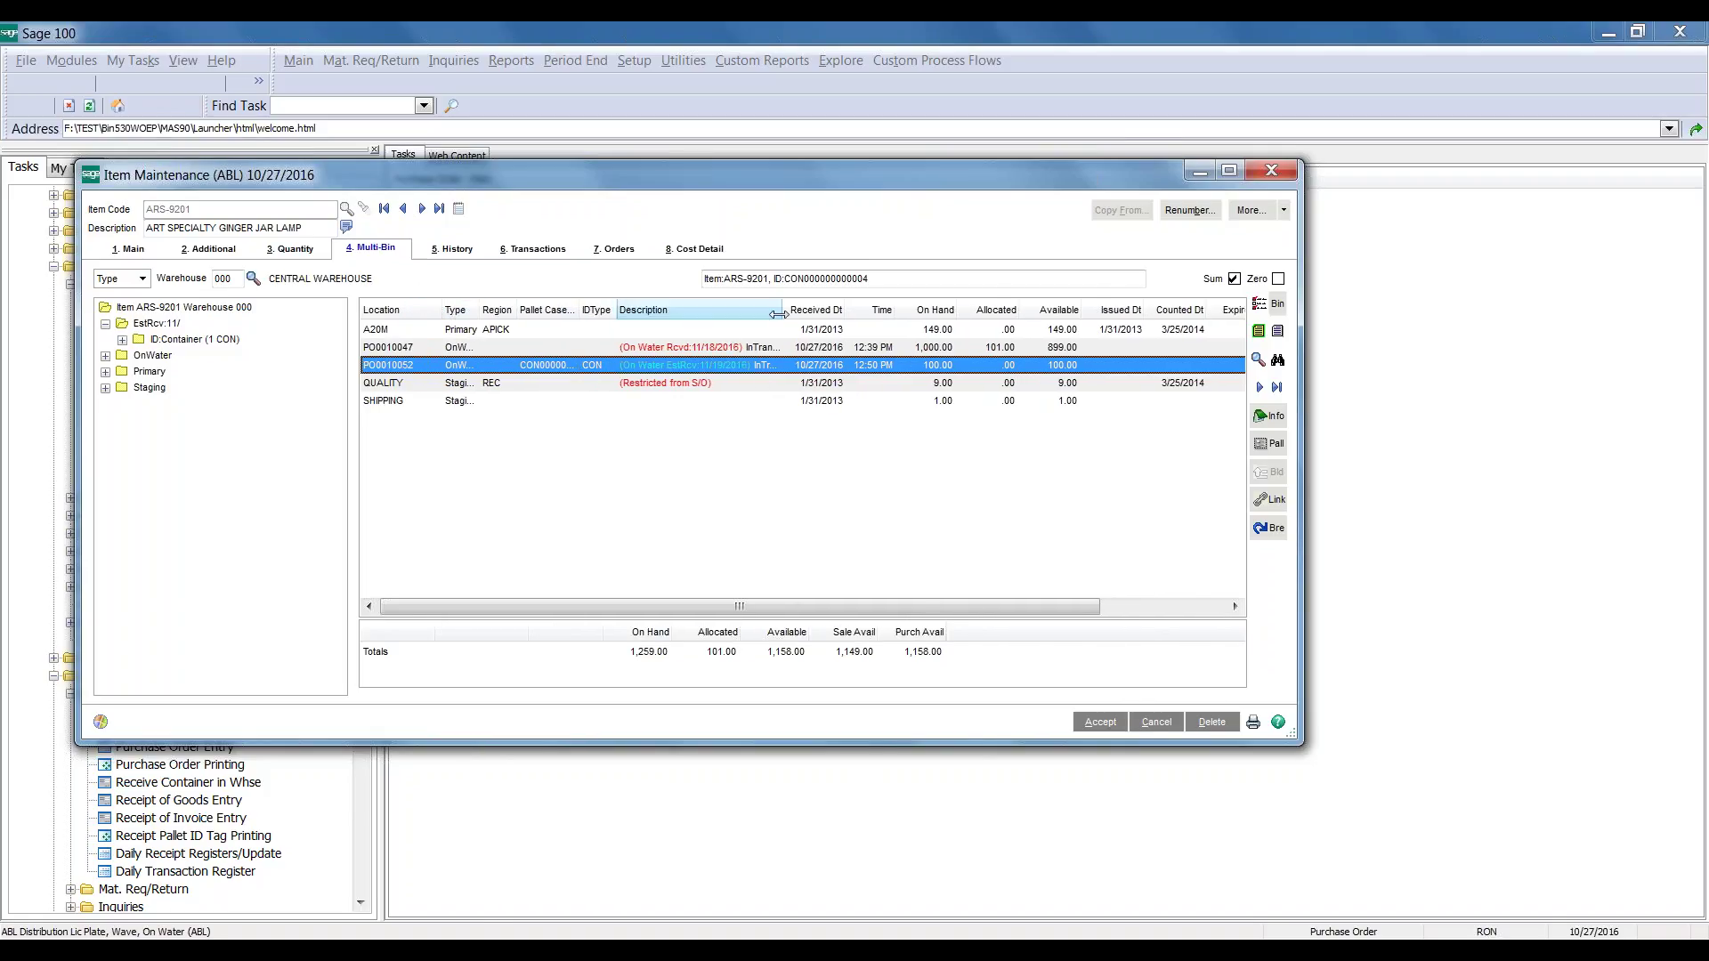
pyautogui.moveTo(784, 308); pyautogui.dragTo(811, 304)
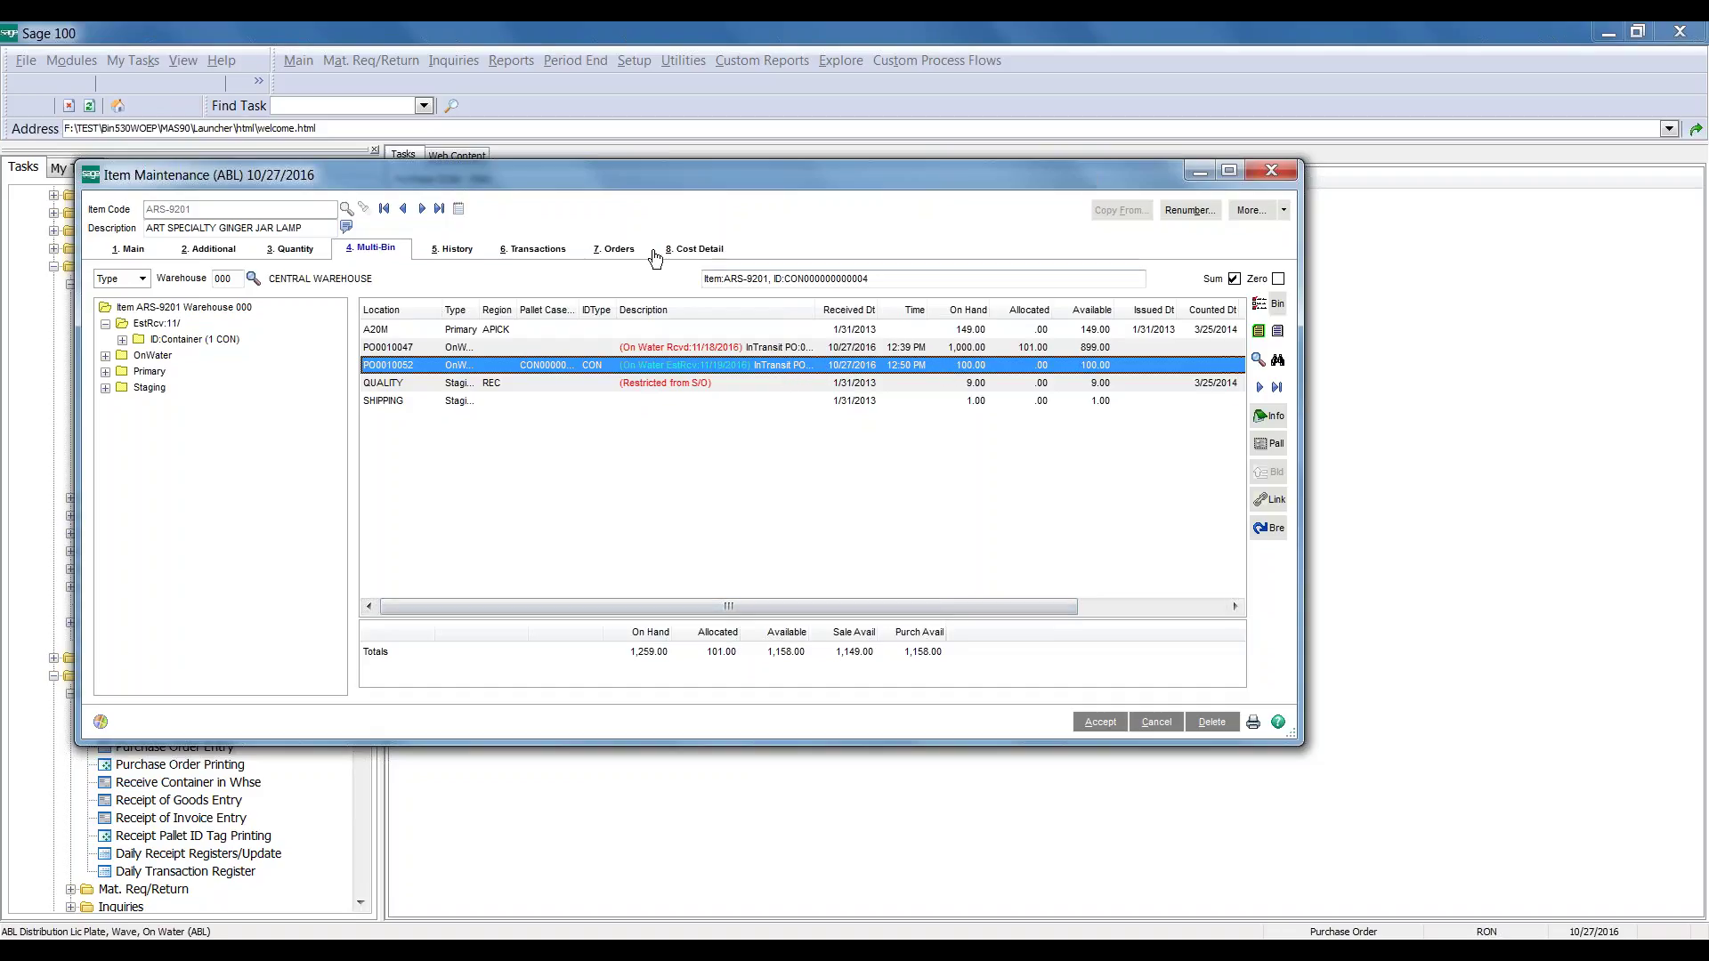
# Review the purchase and sales orders for ARS-9201, opening the lamp line's multi-bin distribution in the Maverick Papers sales order
pyautogui.click(614, 249)
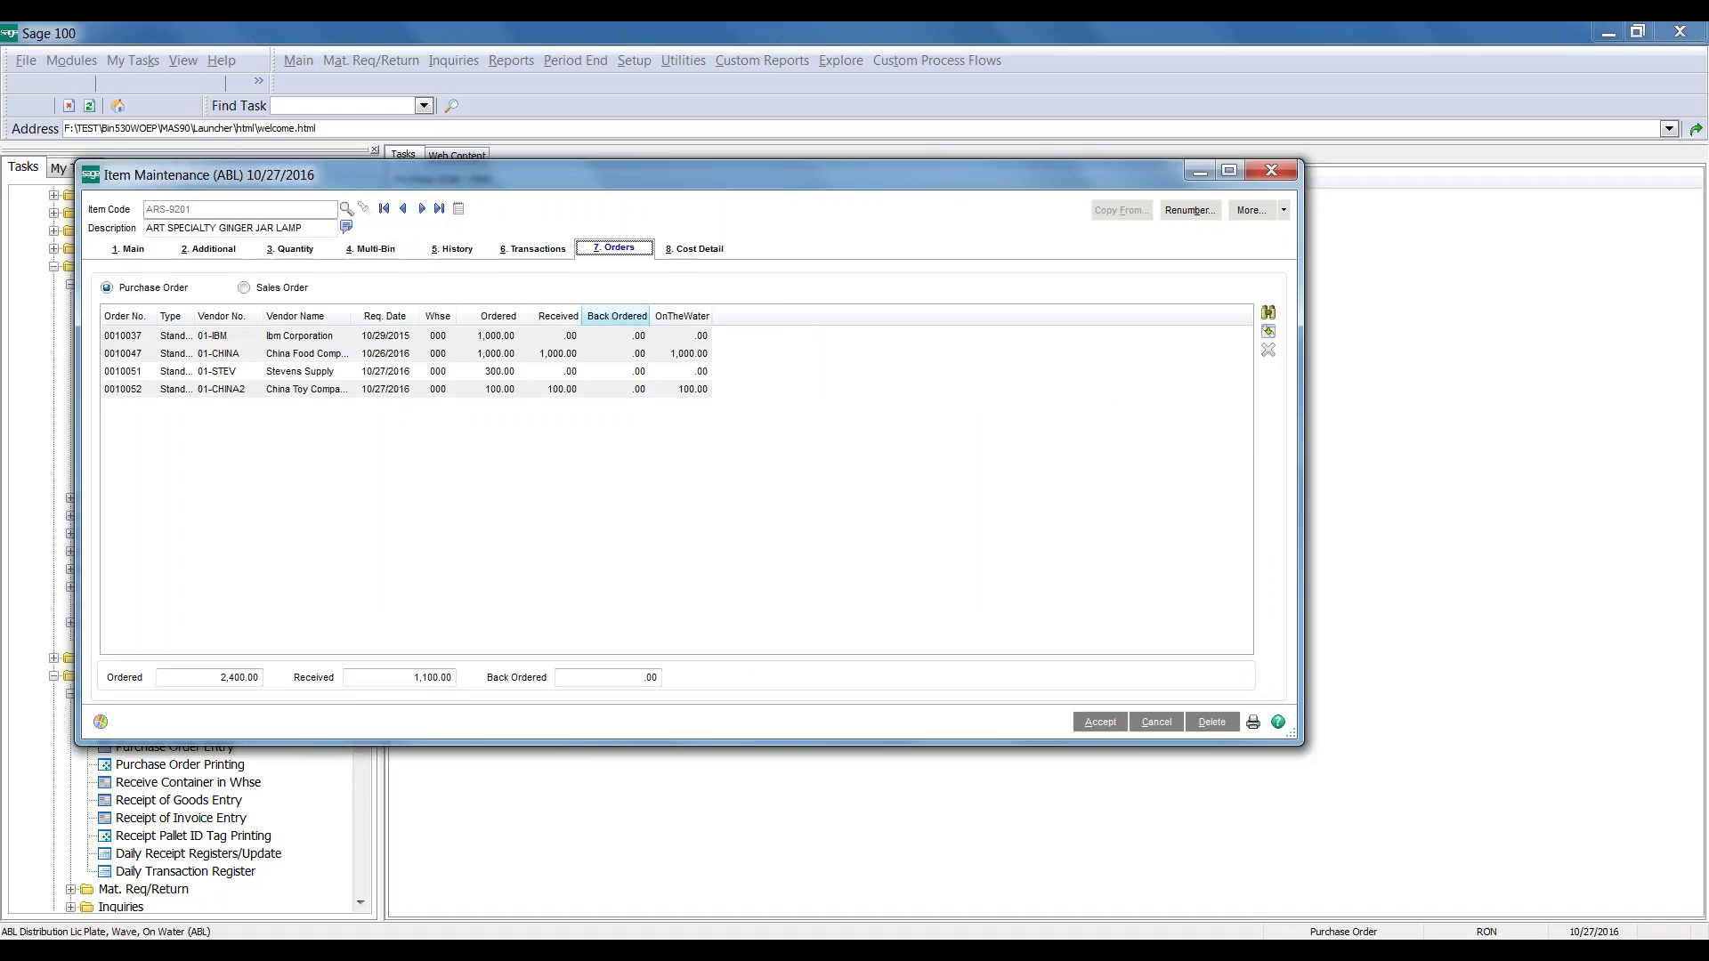
pyautogui.click(306, 290)
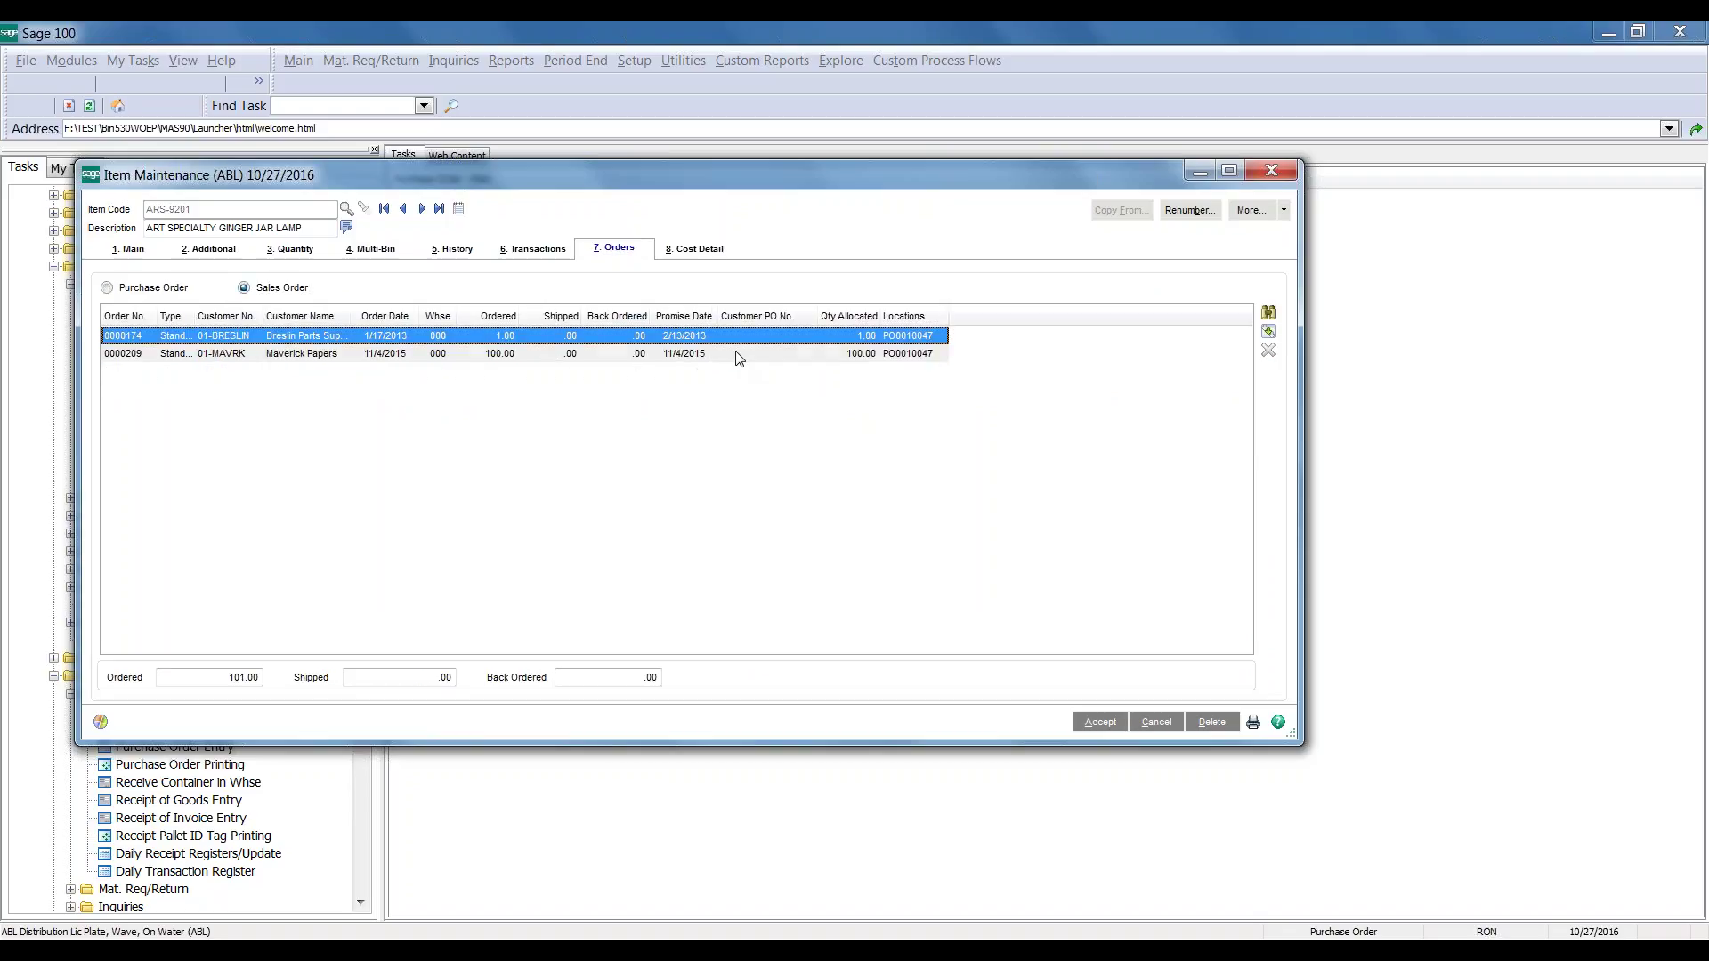
pyautogui.doubleClick(737, 356)
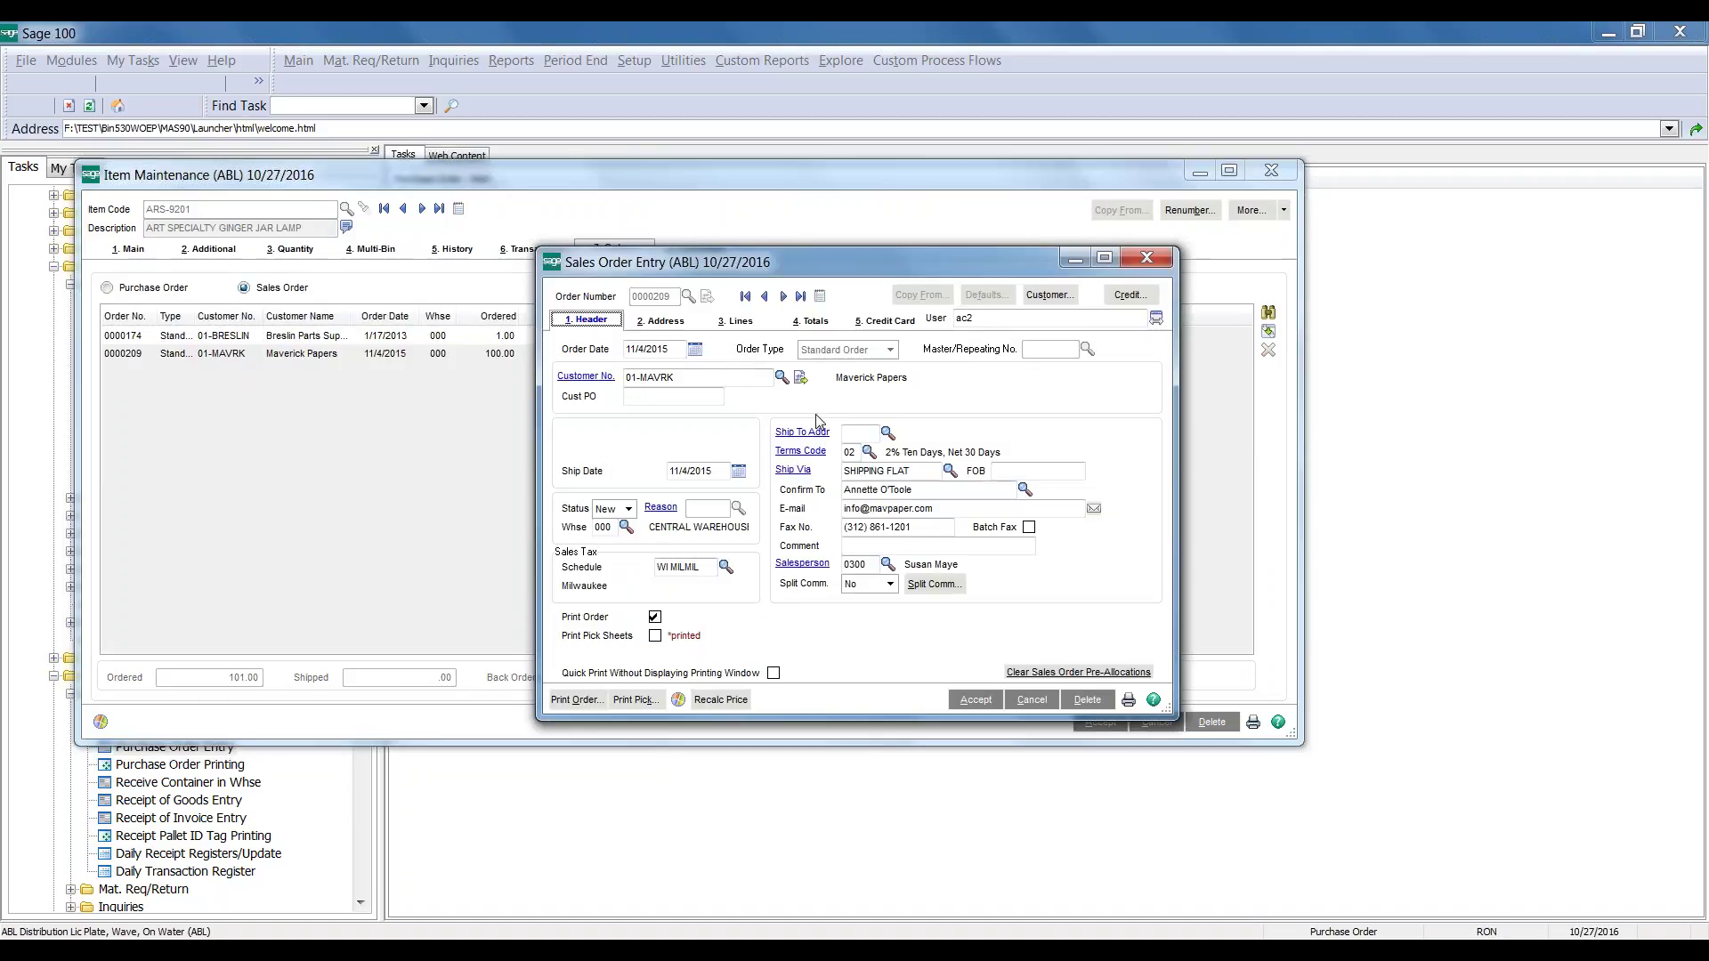
pyautogui.click(745, 322)
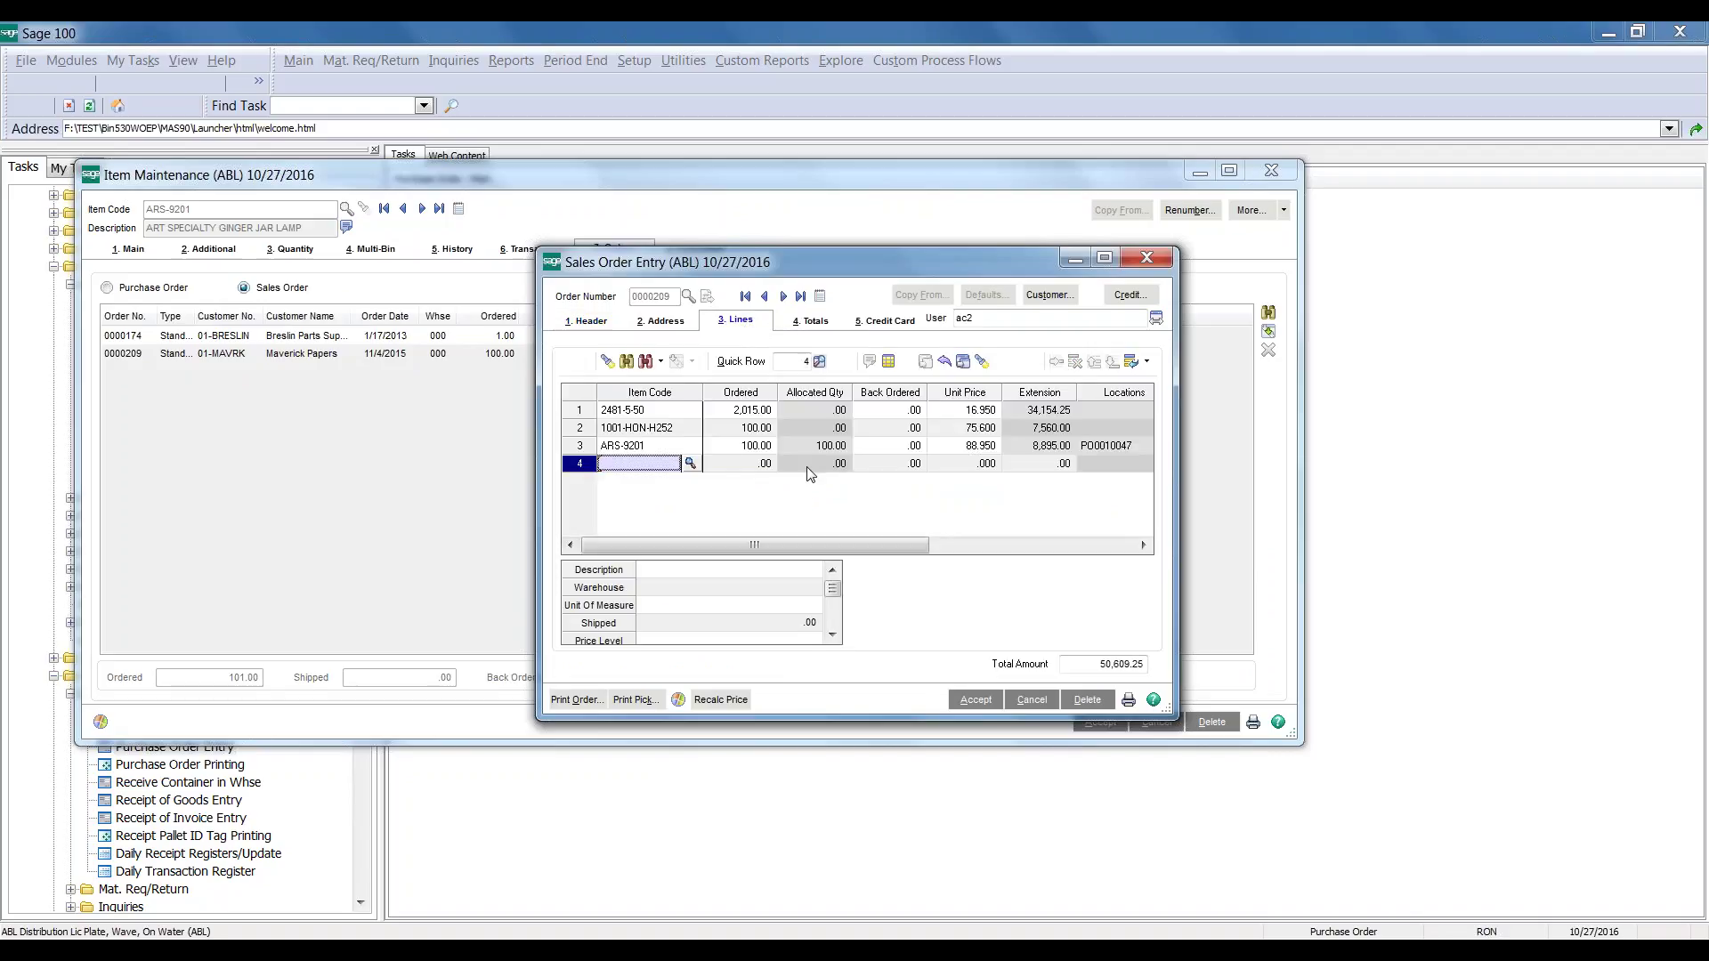
pyautogui.click(750, 451)
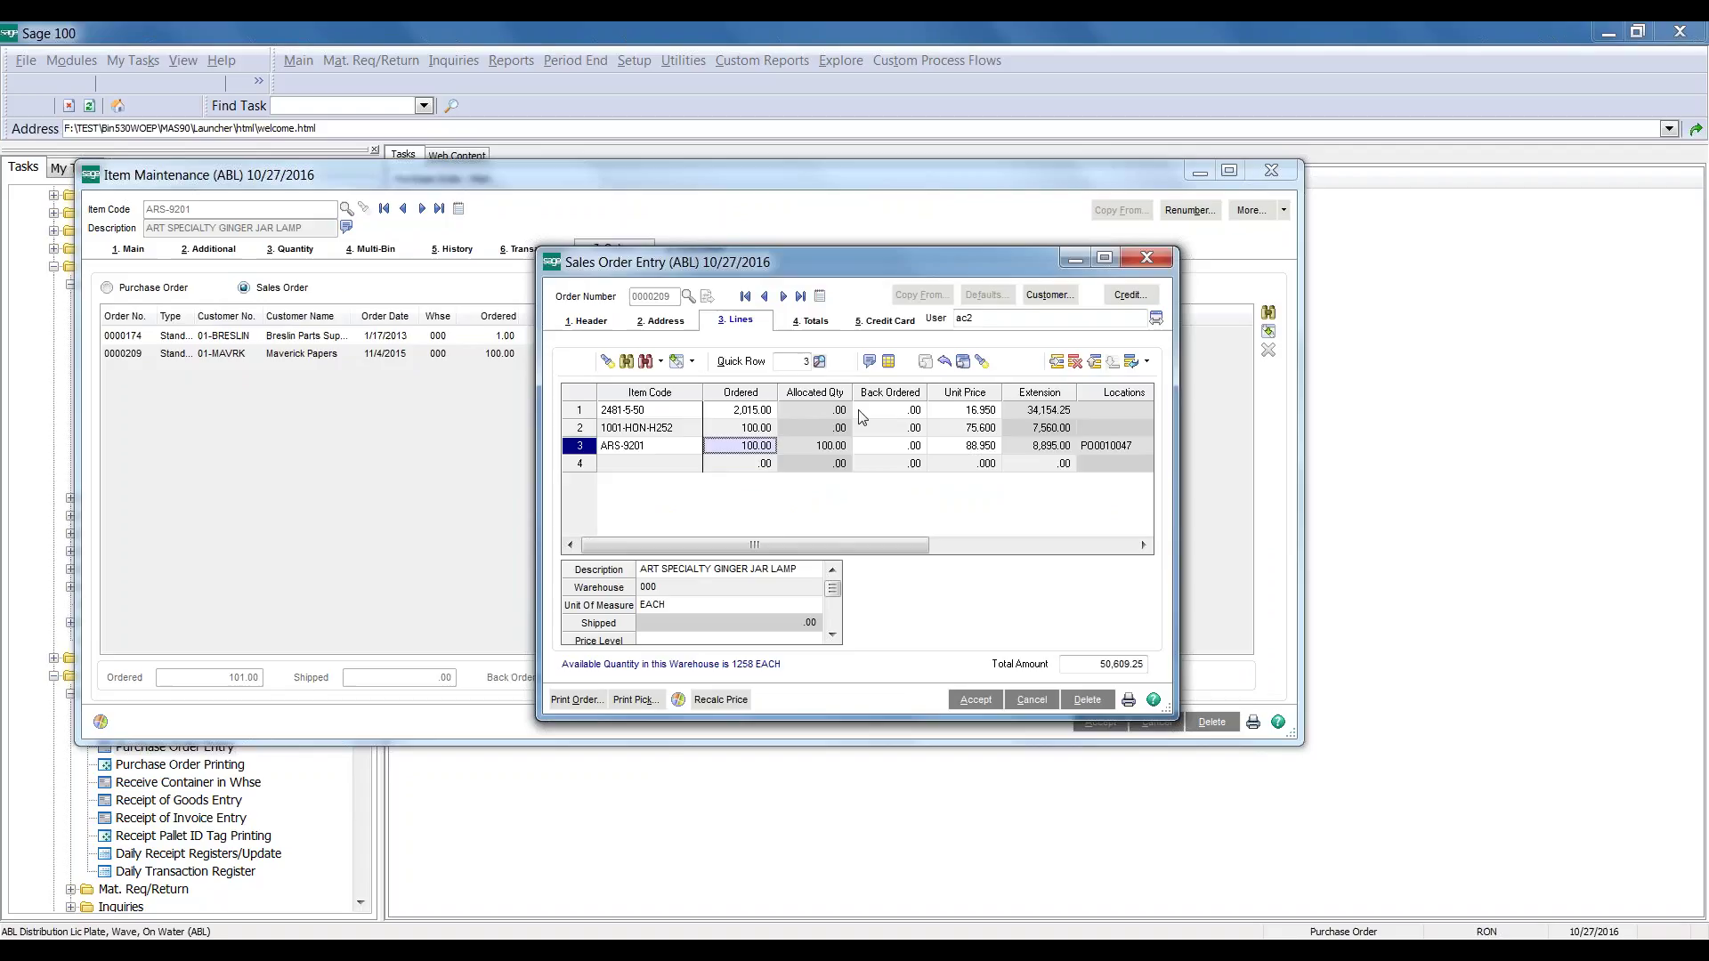
pyautogui.click(888, 362)
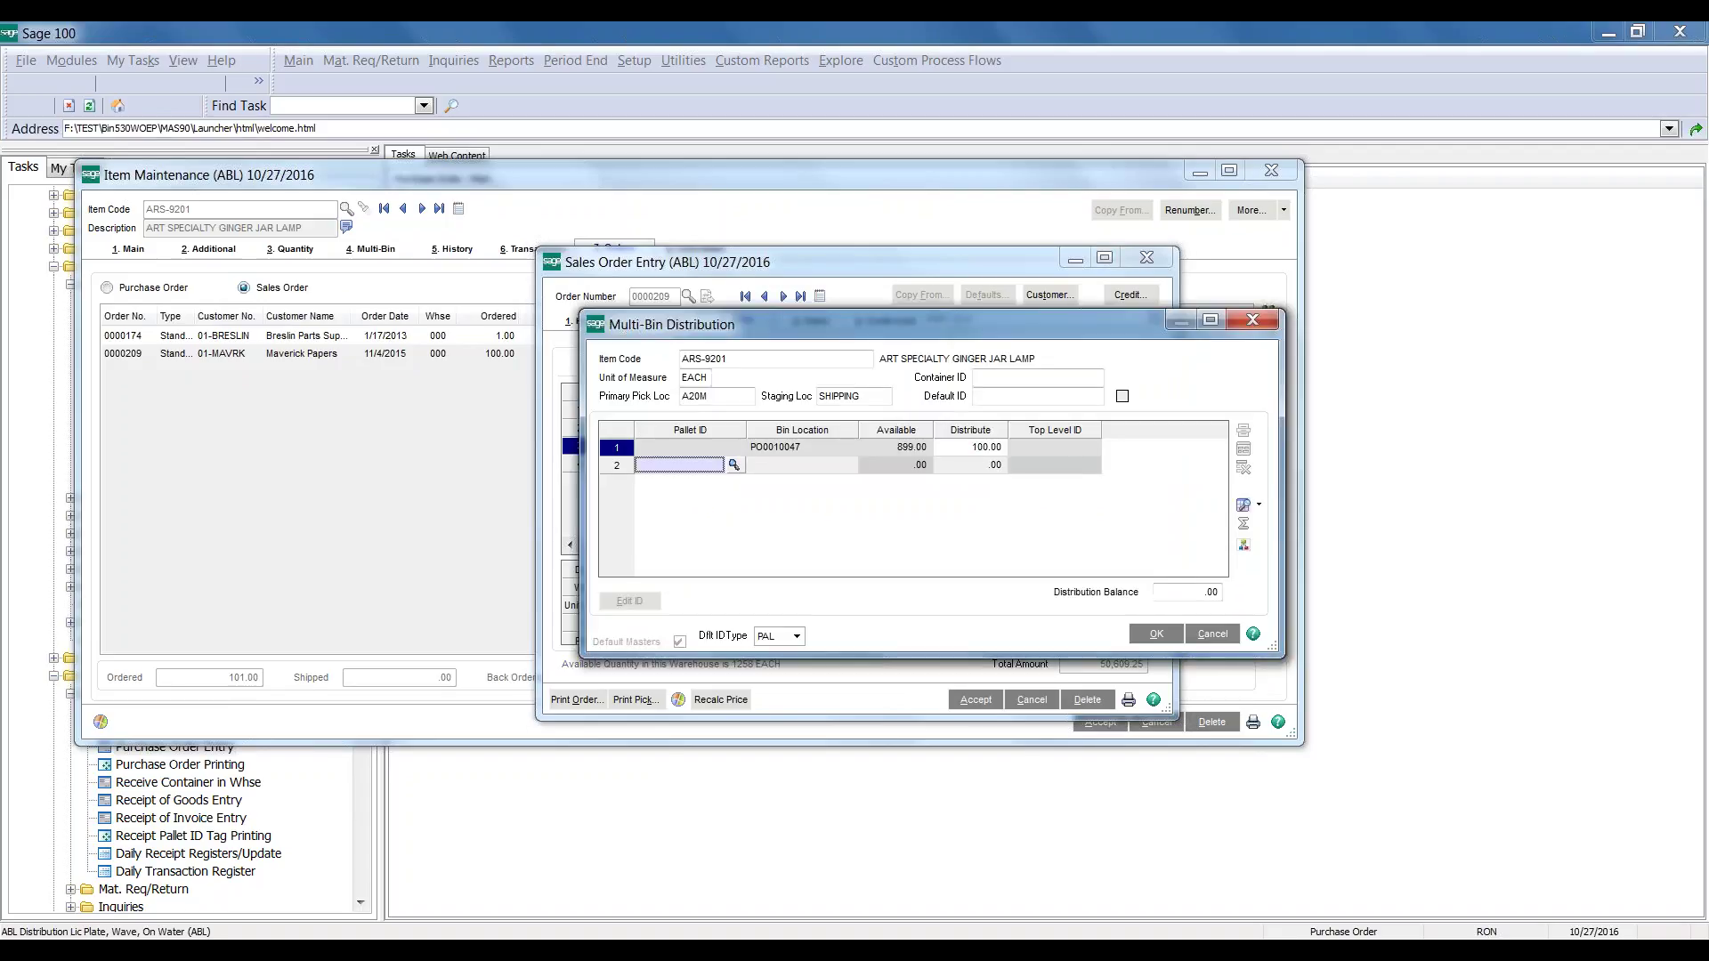
# Look up the pallets and bin locations that can be distributed to the ARS-9201 sales order line, without selecting any
pyautogui.click(734, 464)
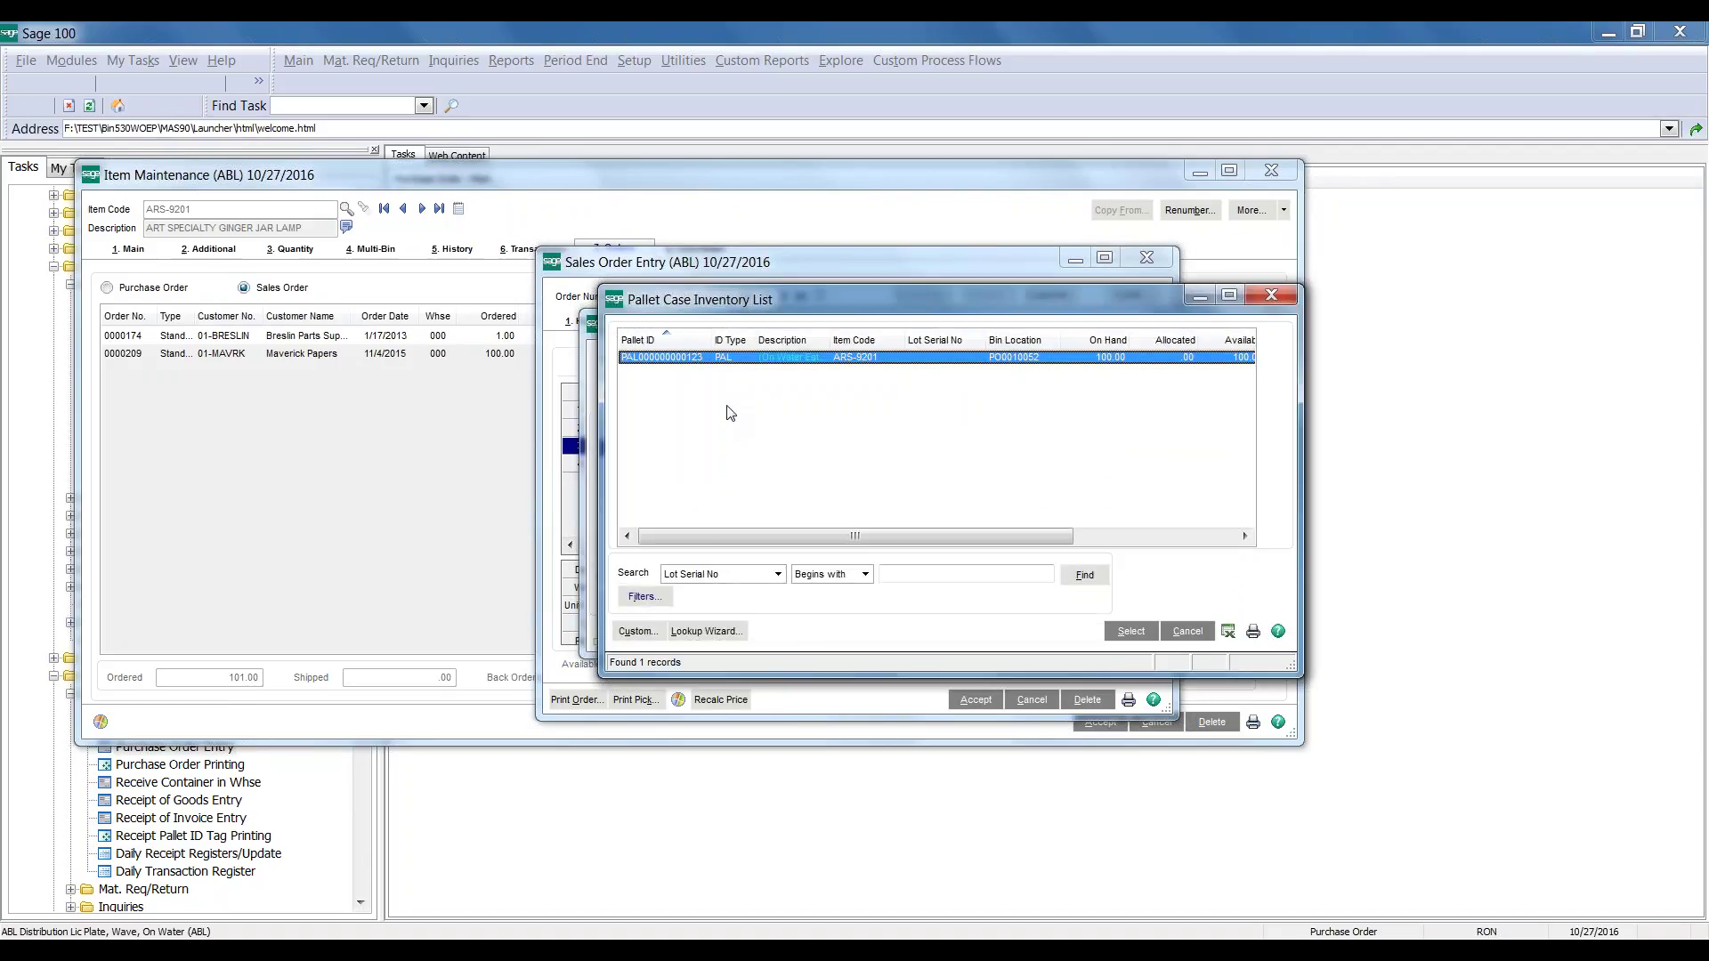
pyautogui.moveTo(829, 340); pyautogui.dragTo(872, 337)
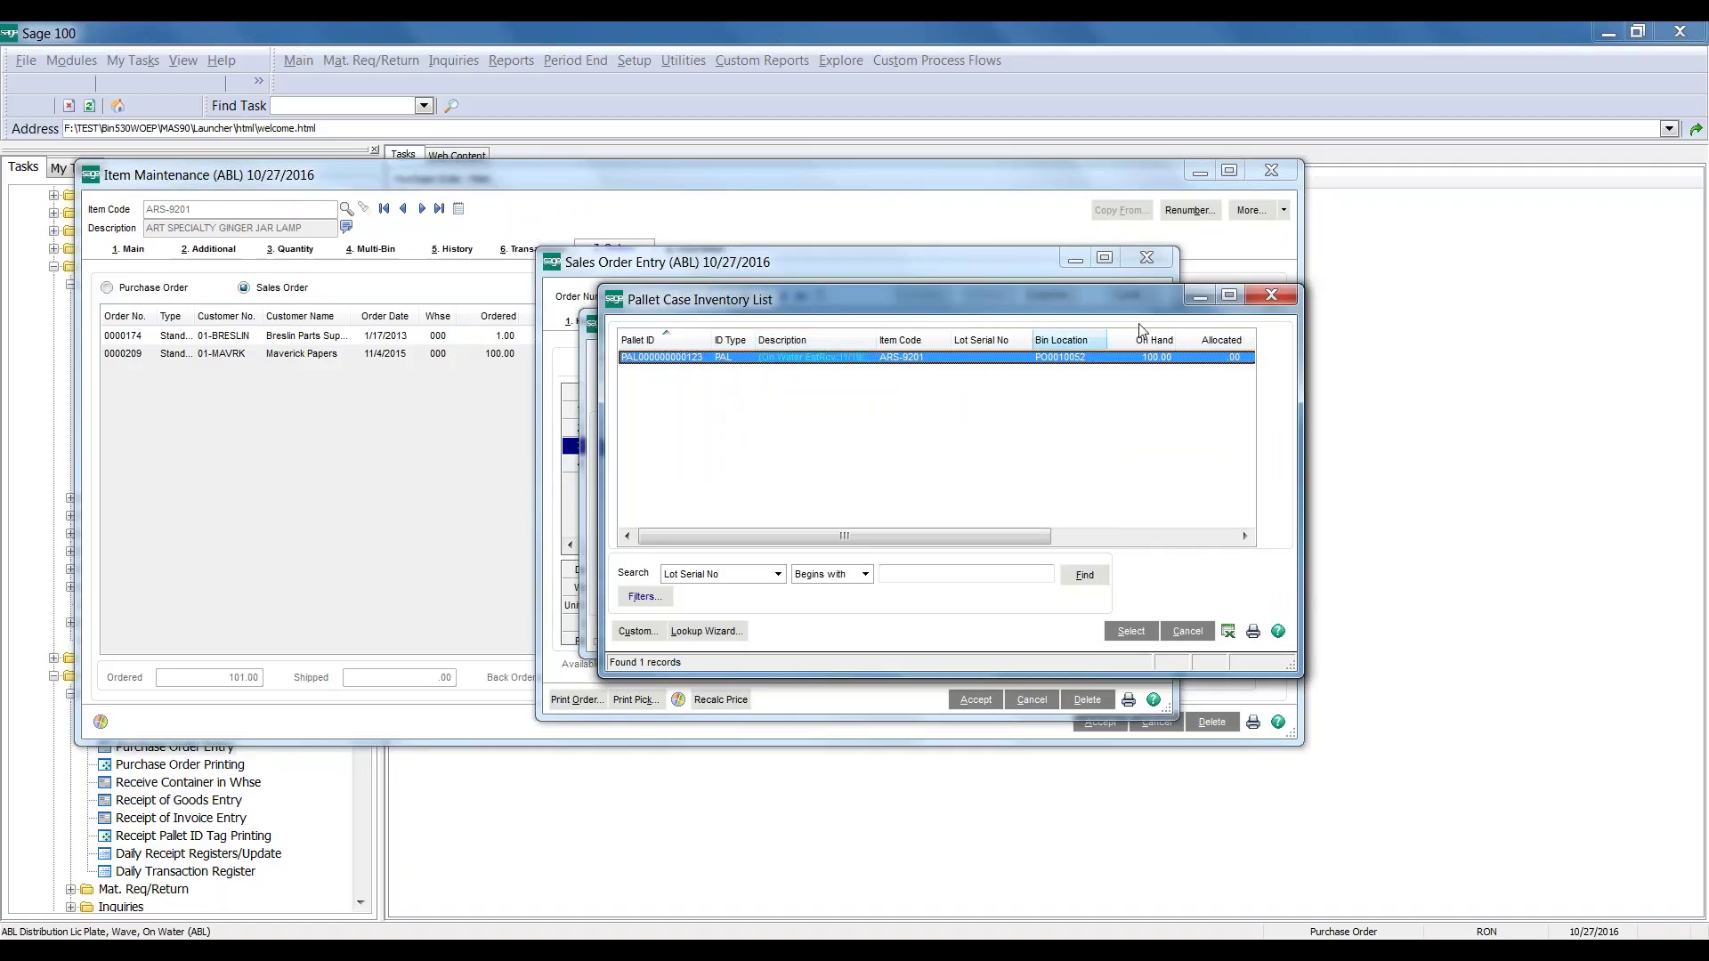
pyautogui.click(1259, 295)
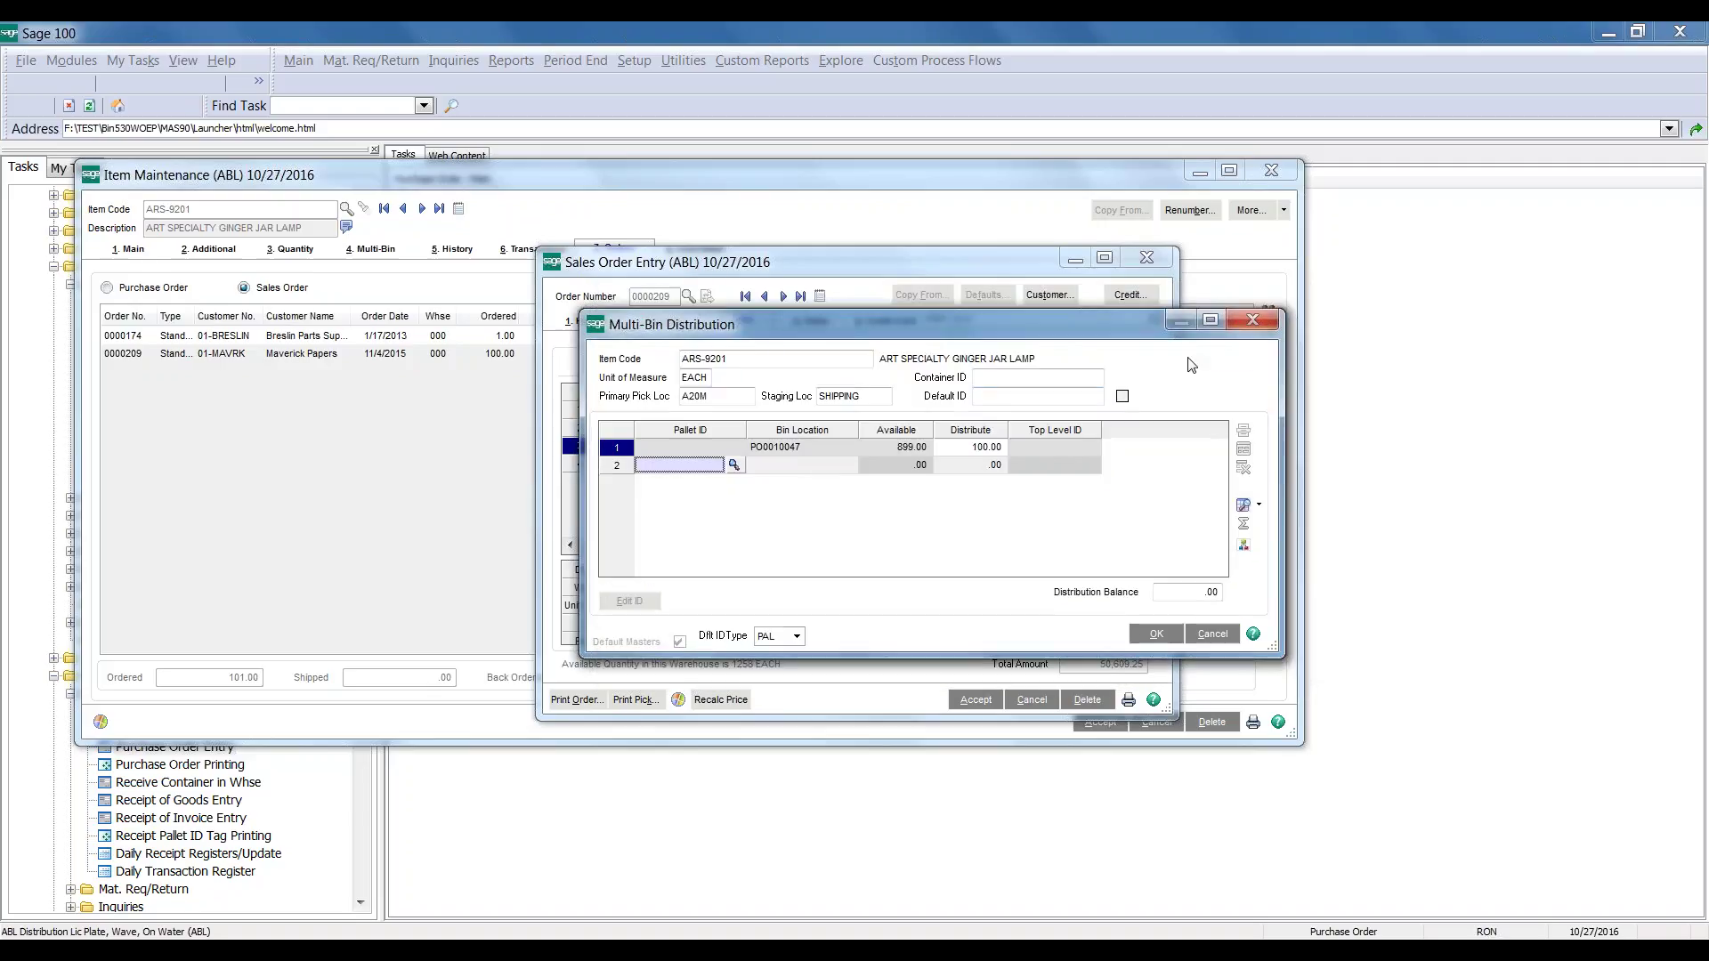
pyautogui.click(792, 465)
pyautogui.click(849, 464)
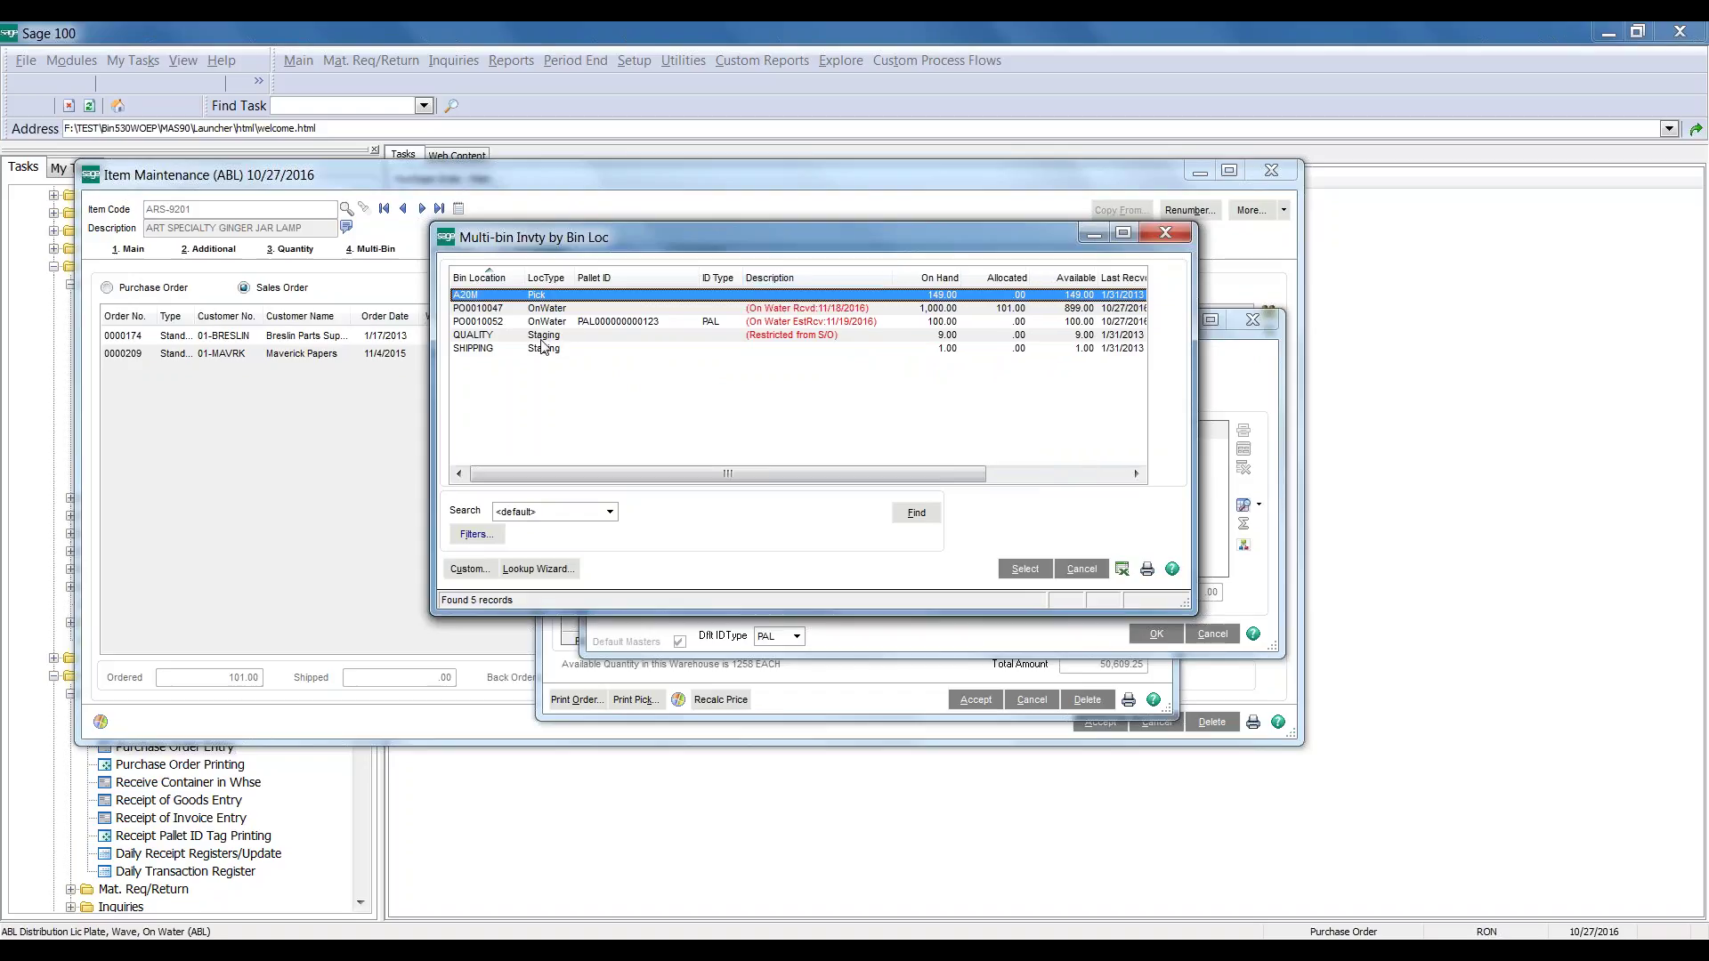
pyautogui.click(1171, 231)
# Confirm the lamp's distribution, accept and close the Maverick Papers sales order, and put the Item Maintenance window away
pyautogui.click(1156, 633)
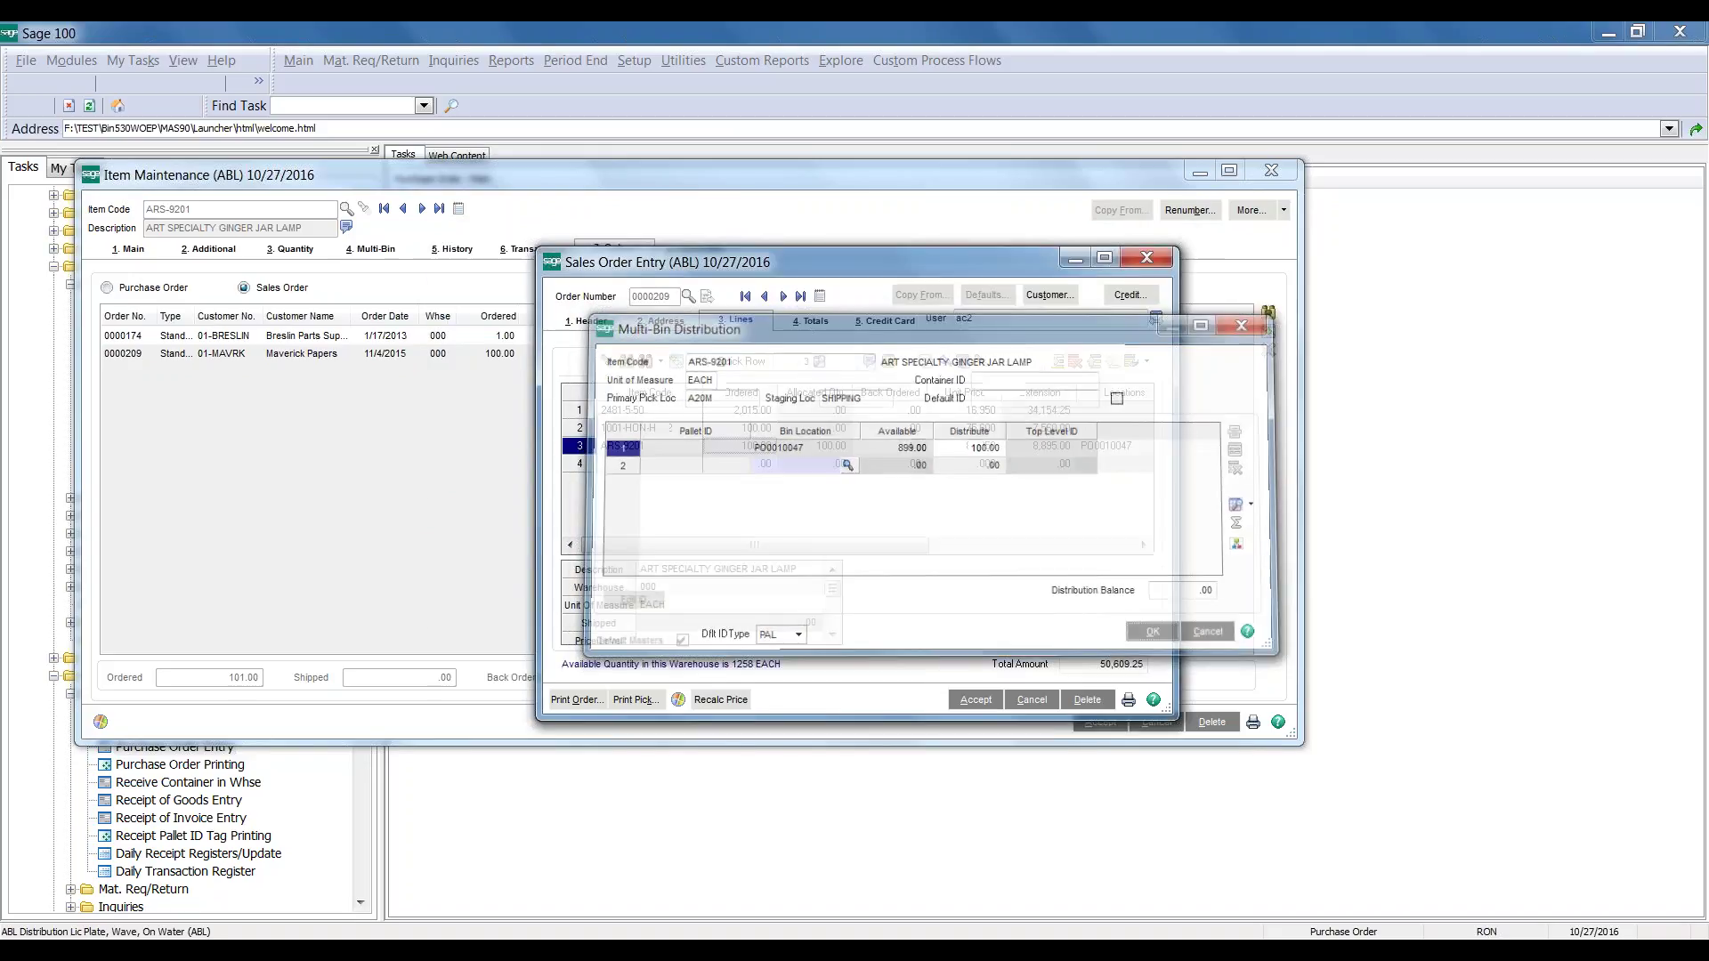
pyautogui.click(976, 699)
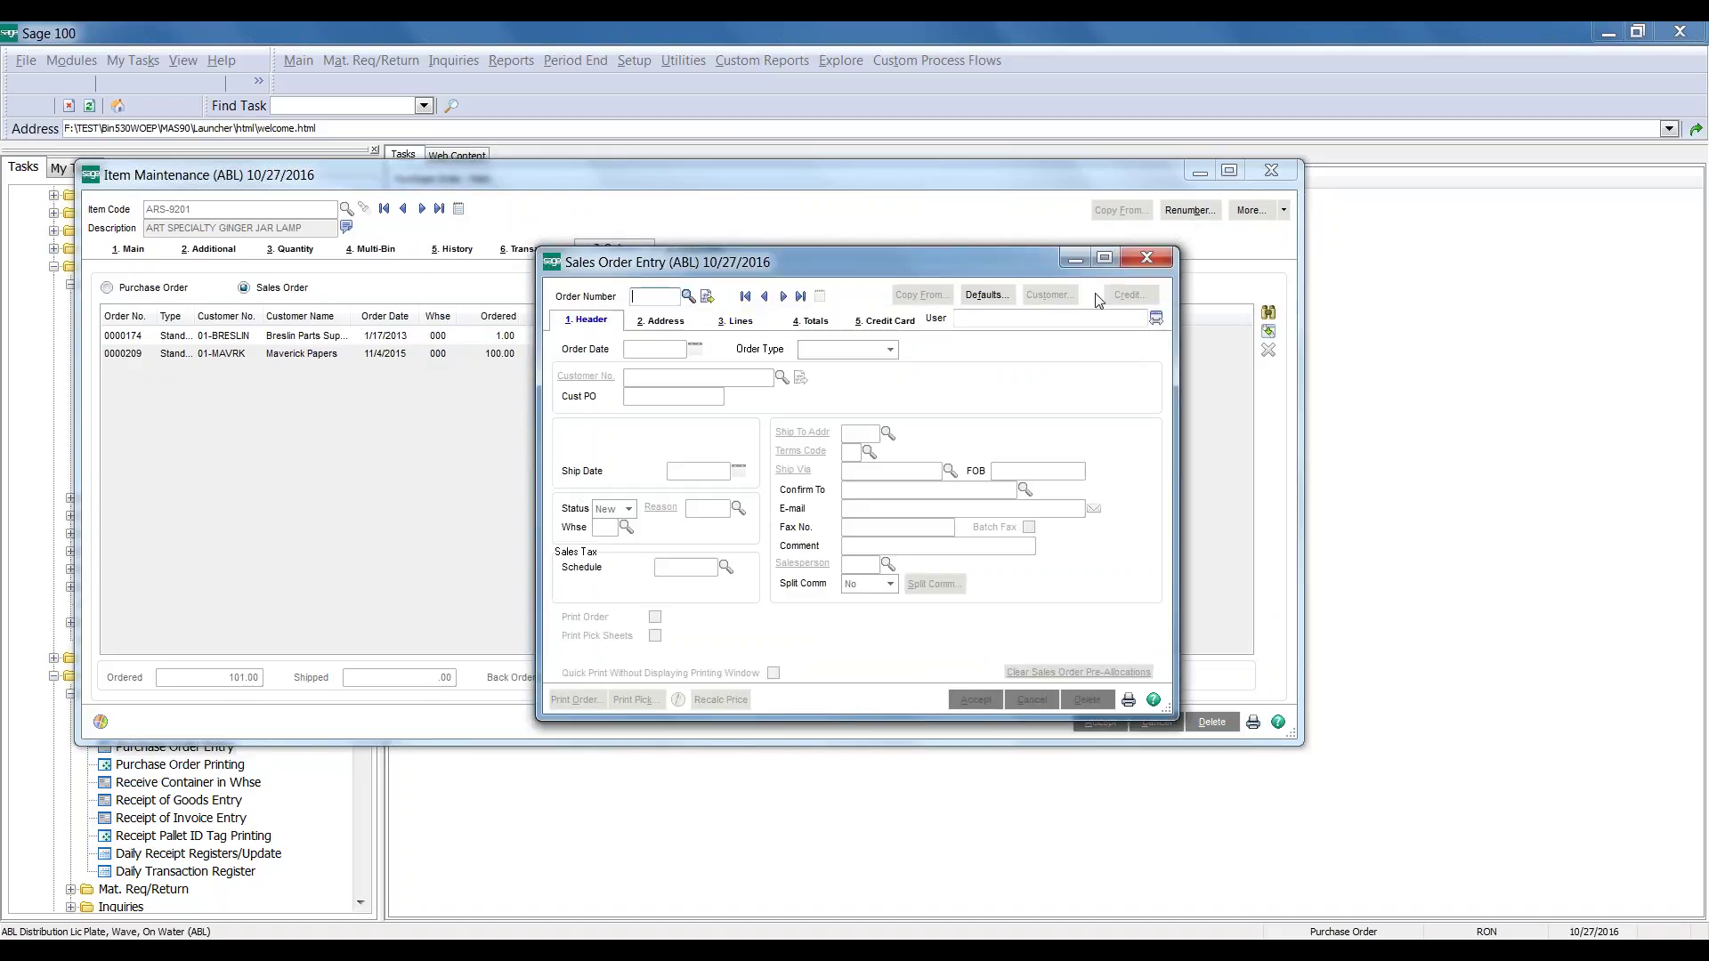
pyautogui.click(1144, 259)
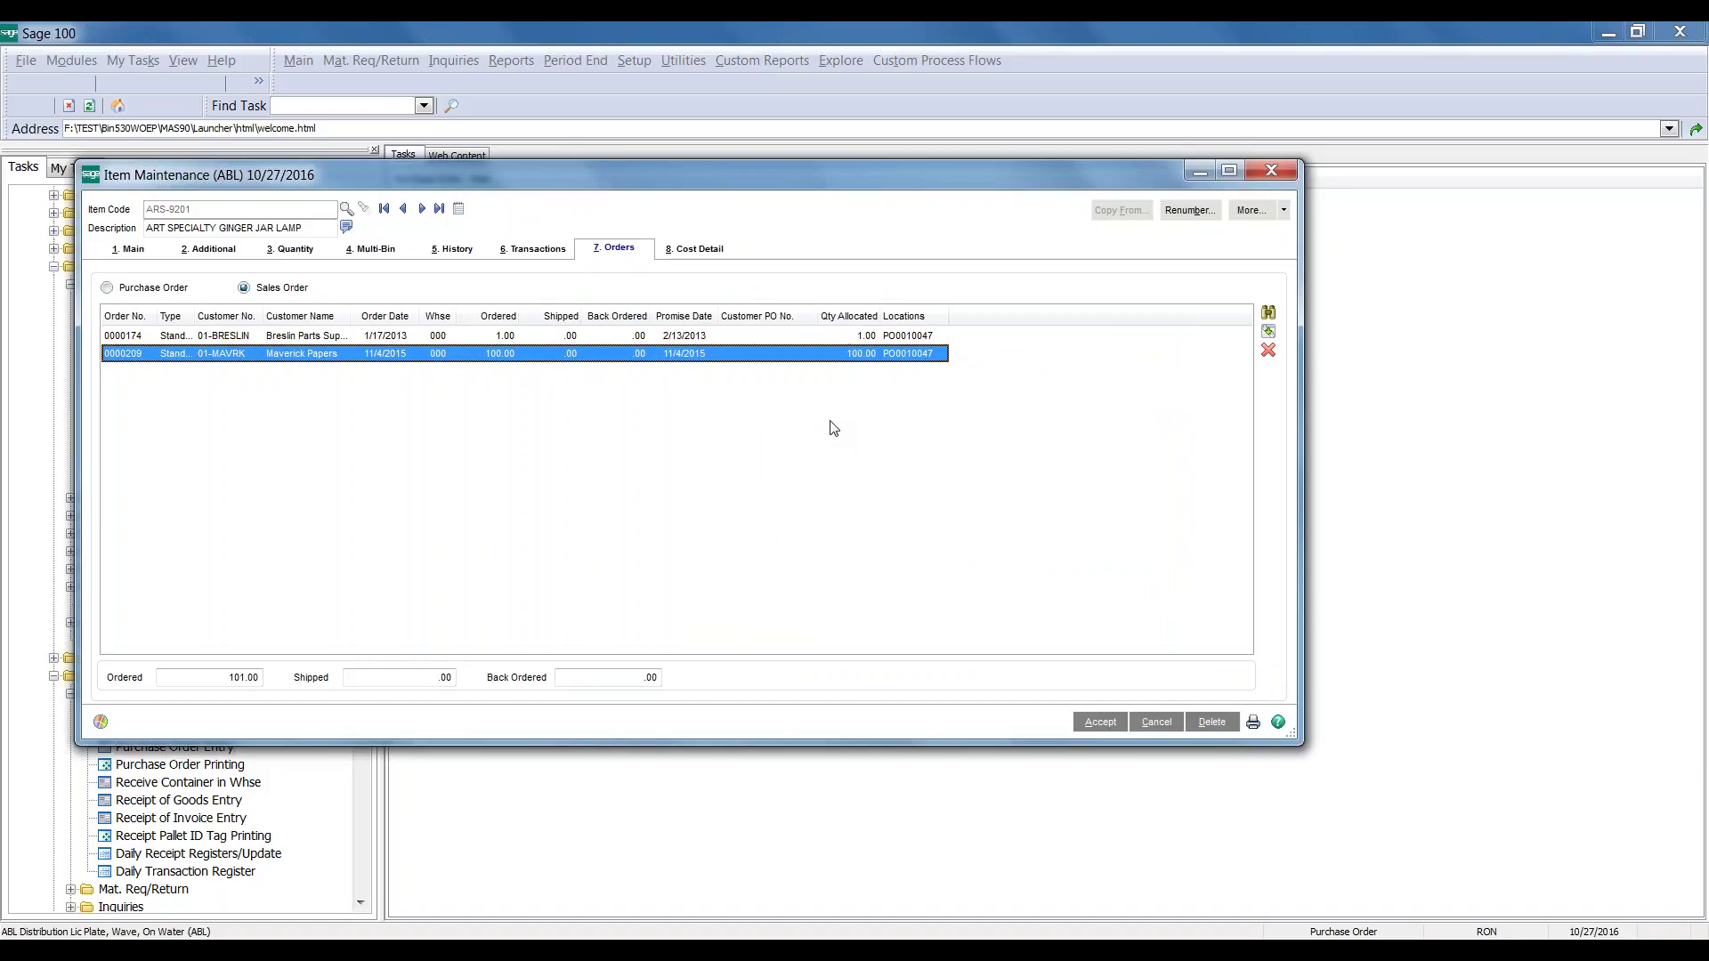
pyautogui.click(712, 899)
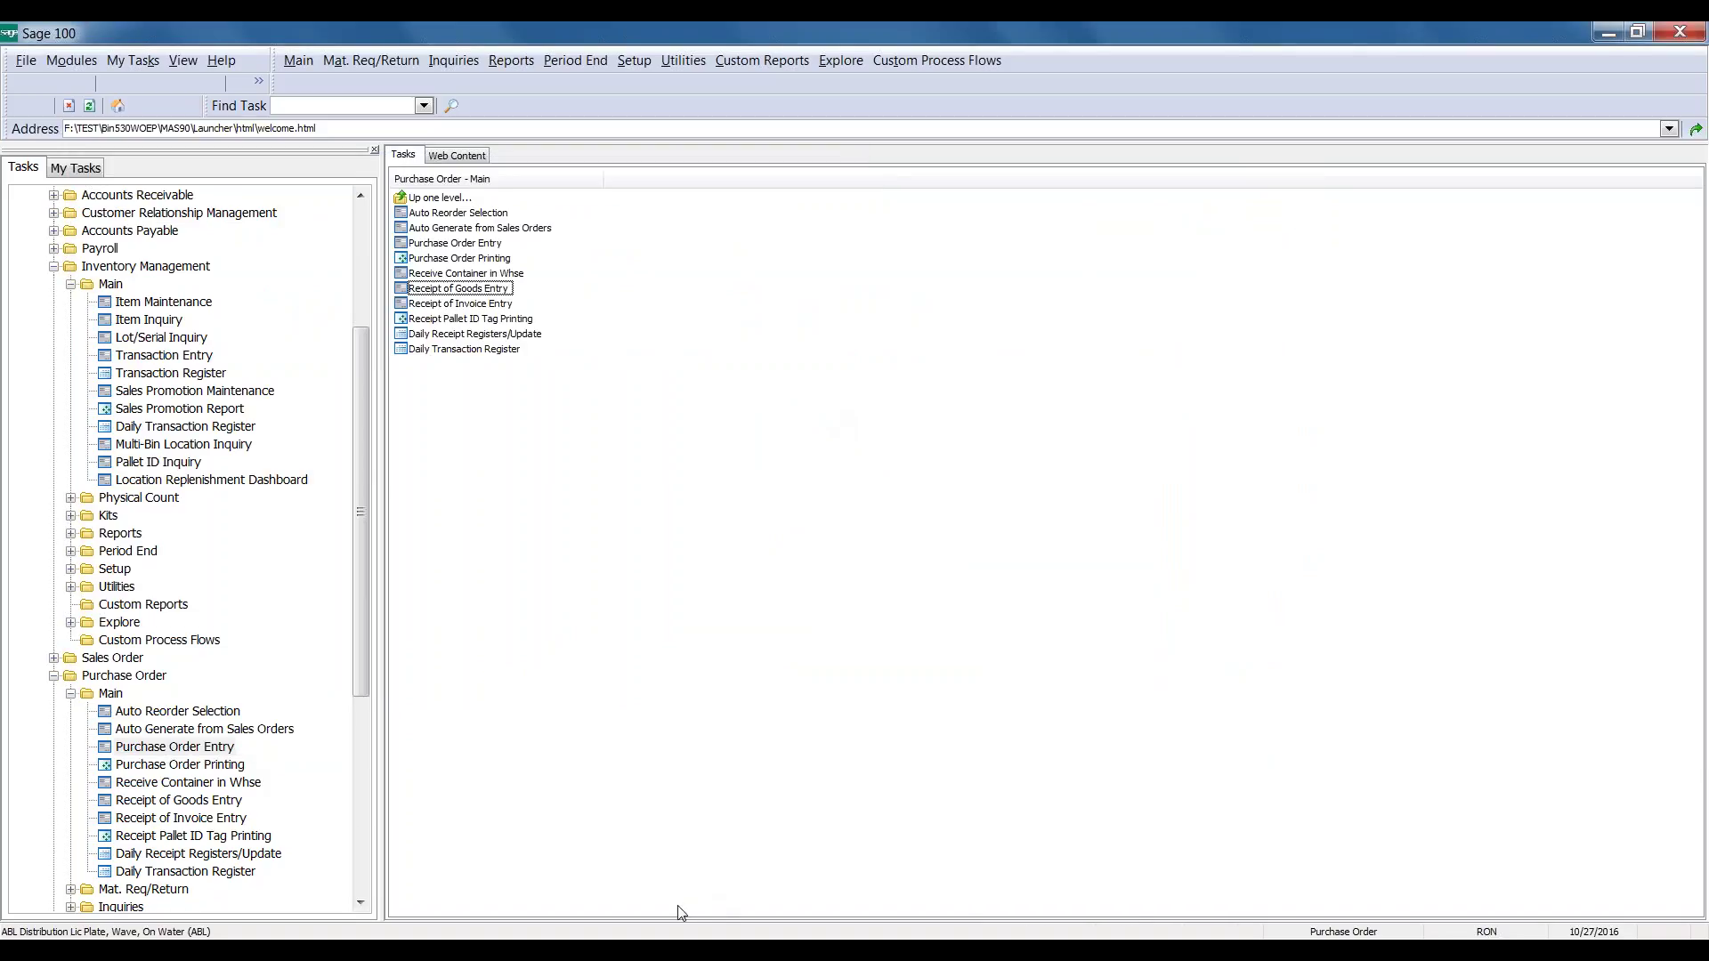
pyautogui.click(459, 275)
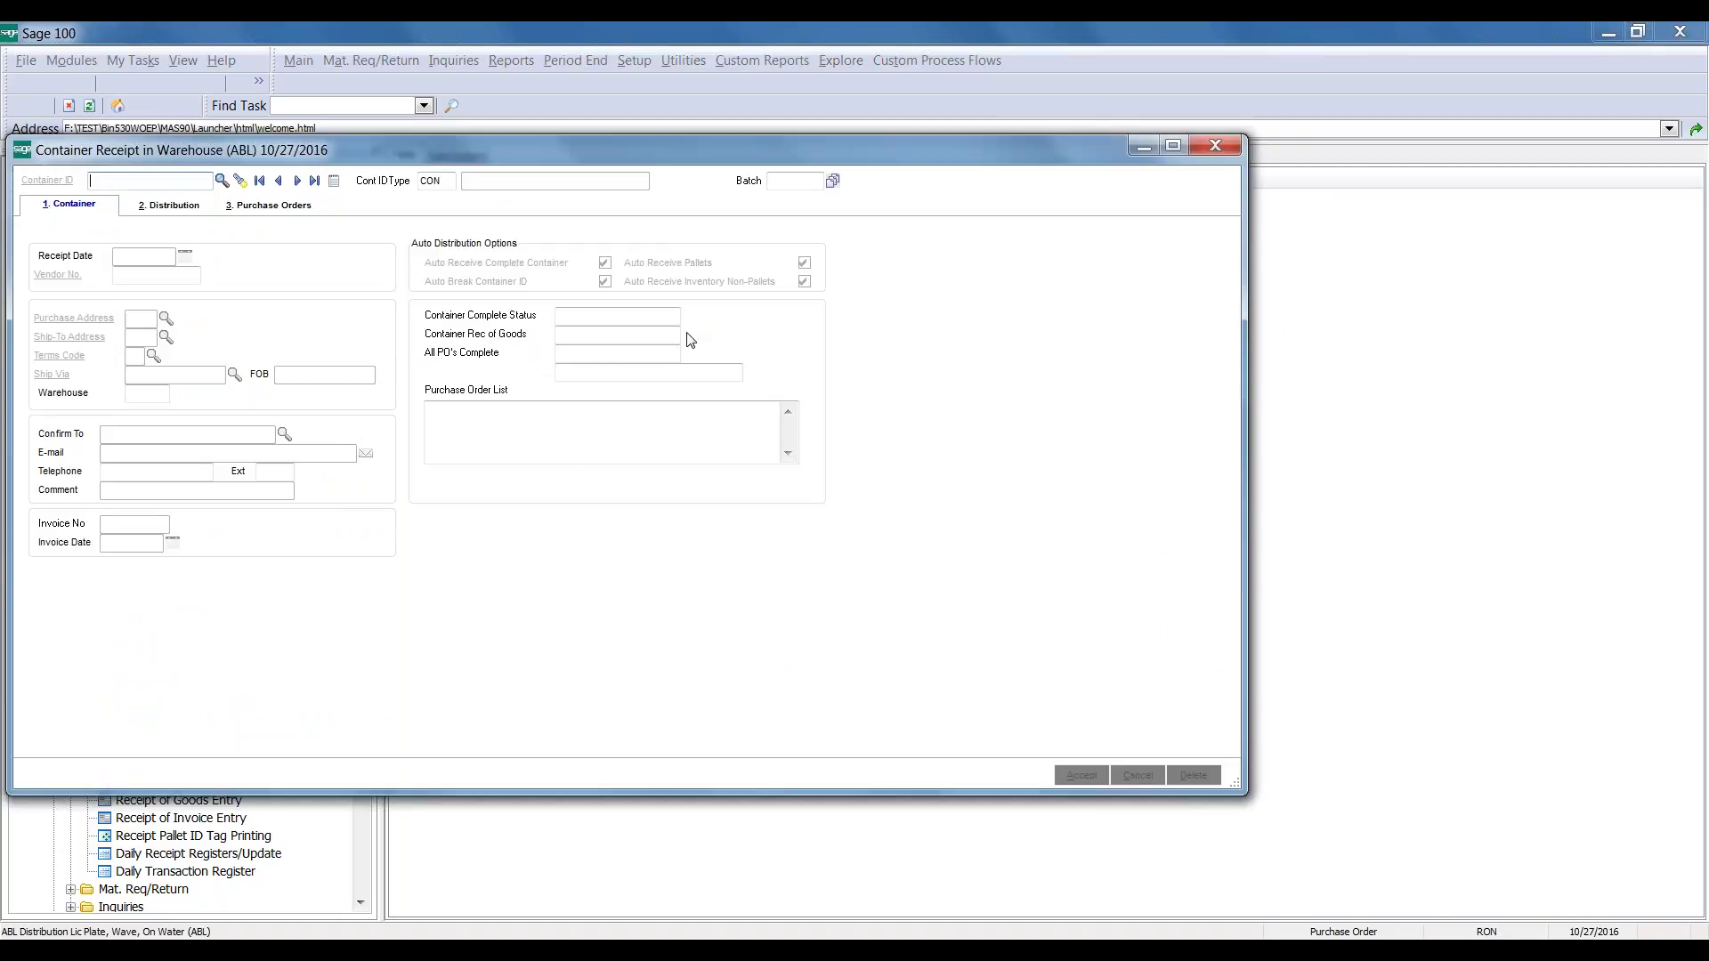
pyautogui.click(222, 181)
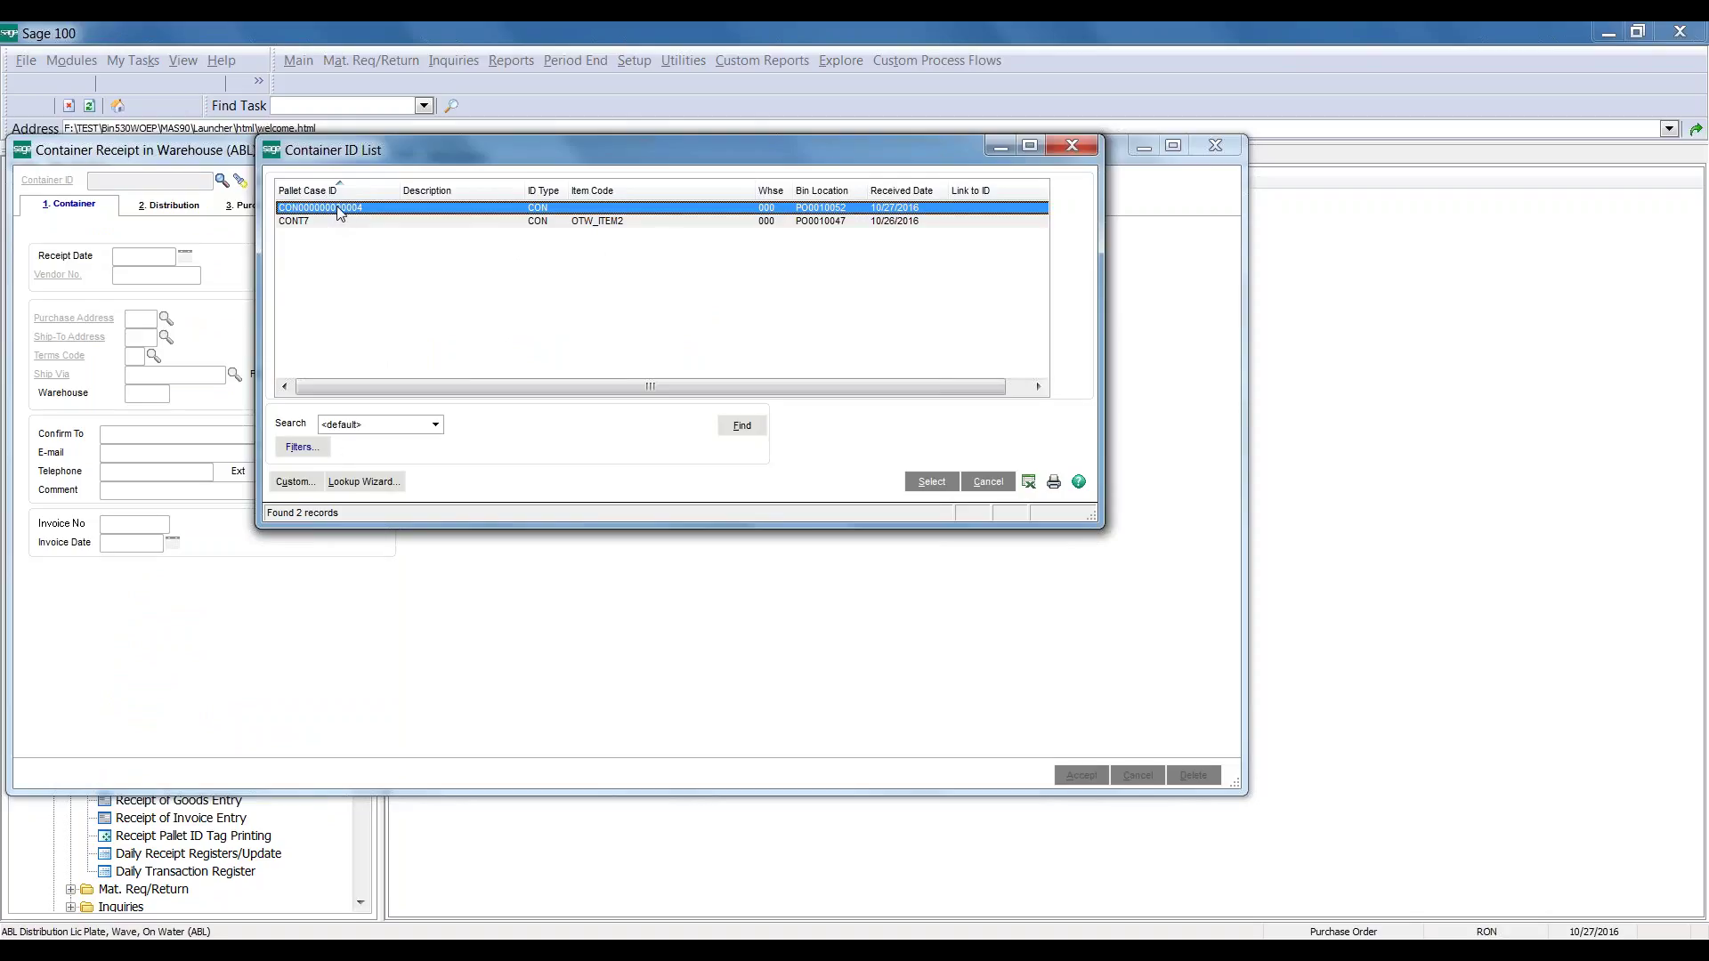
pyautogui.doubleClick(341, 210)
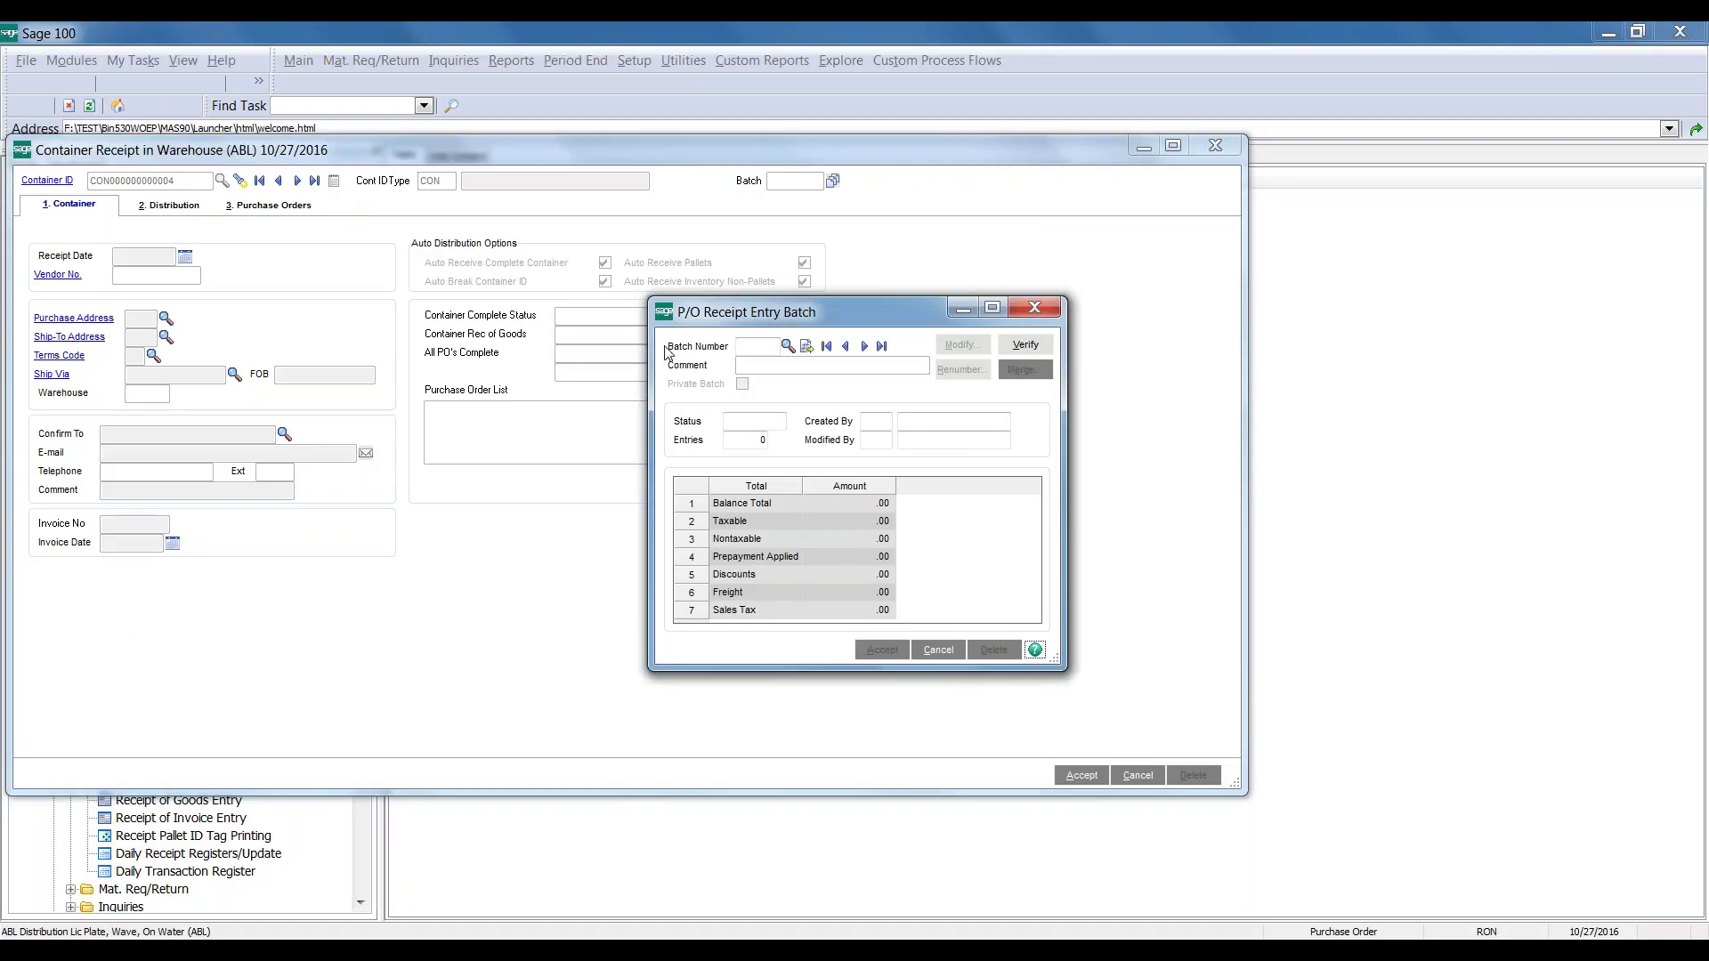
pyautogui.click(807, 346)
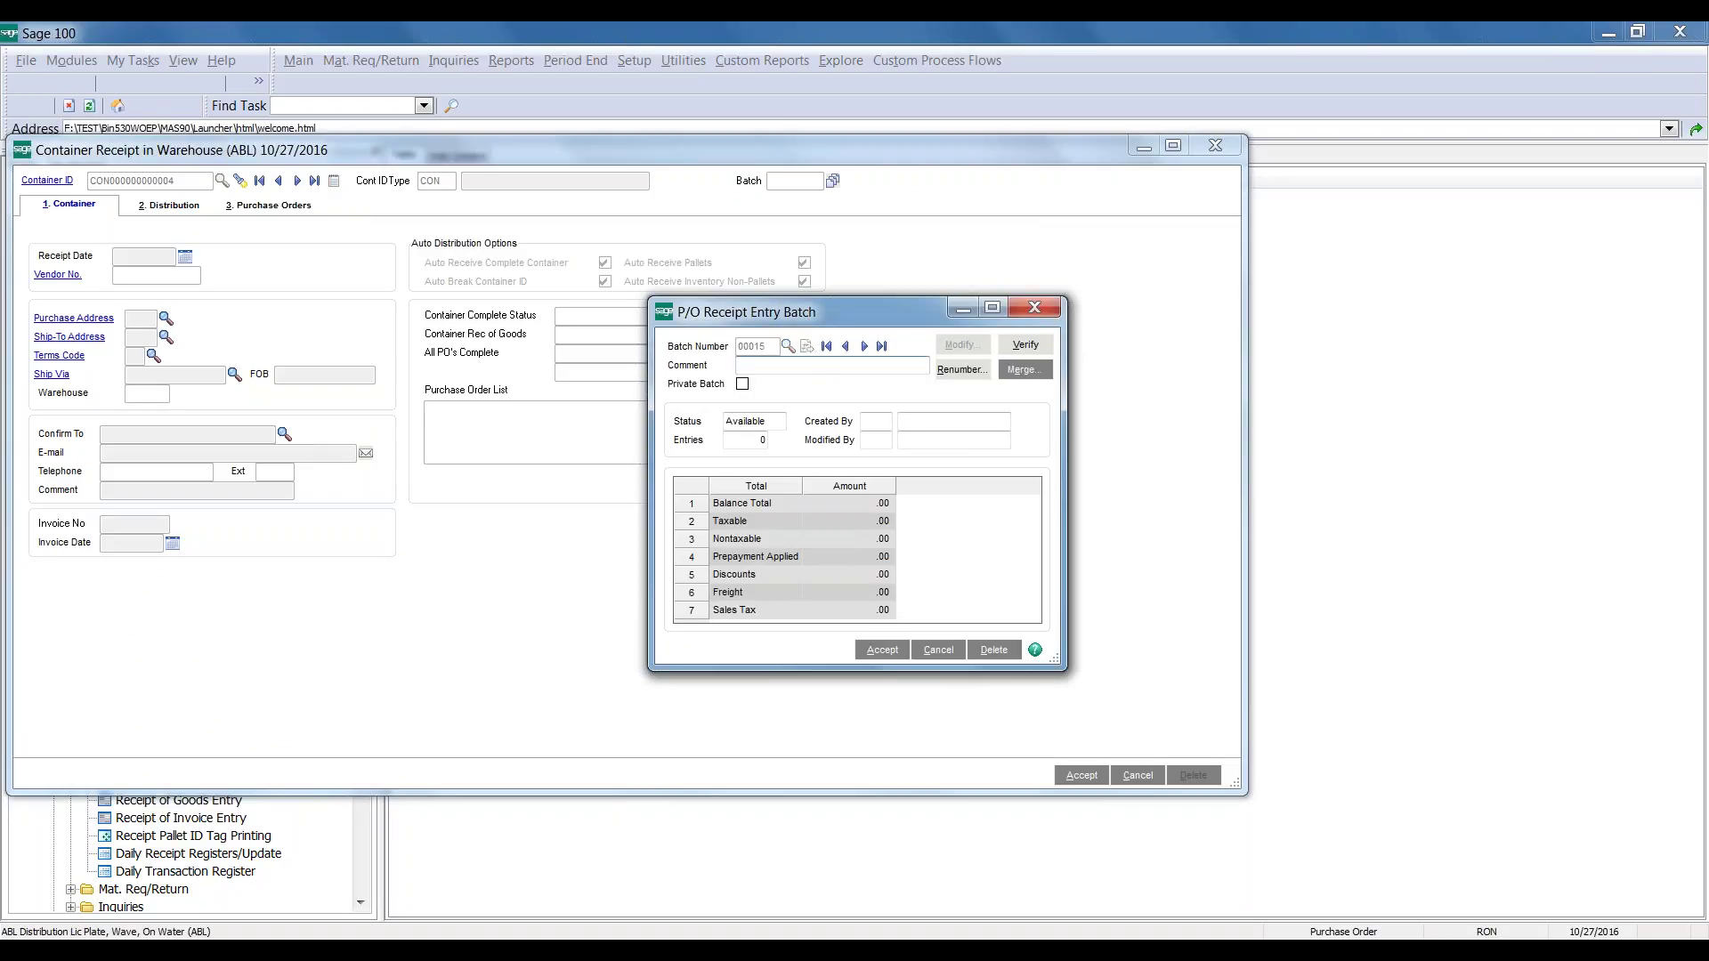
pyautogui.click(883, 649)
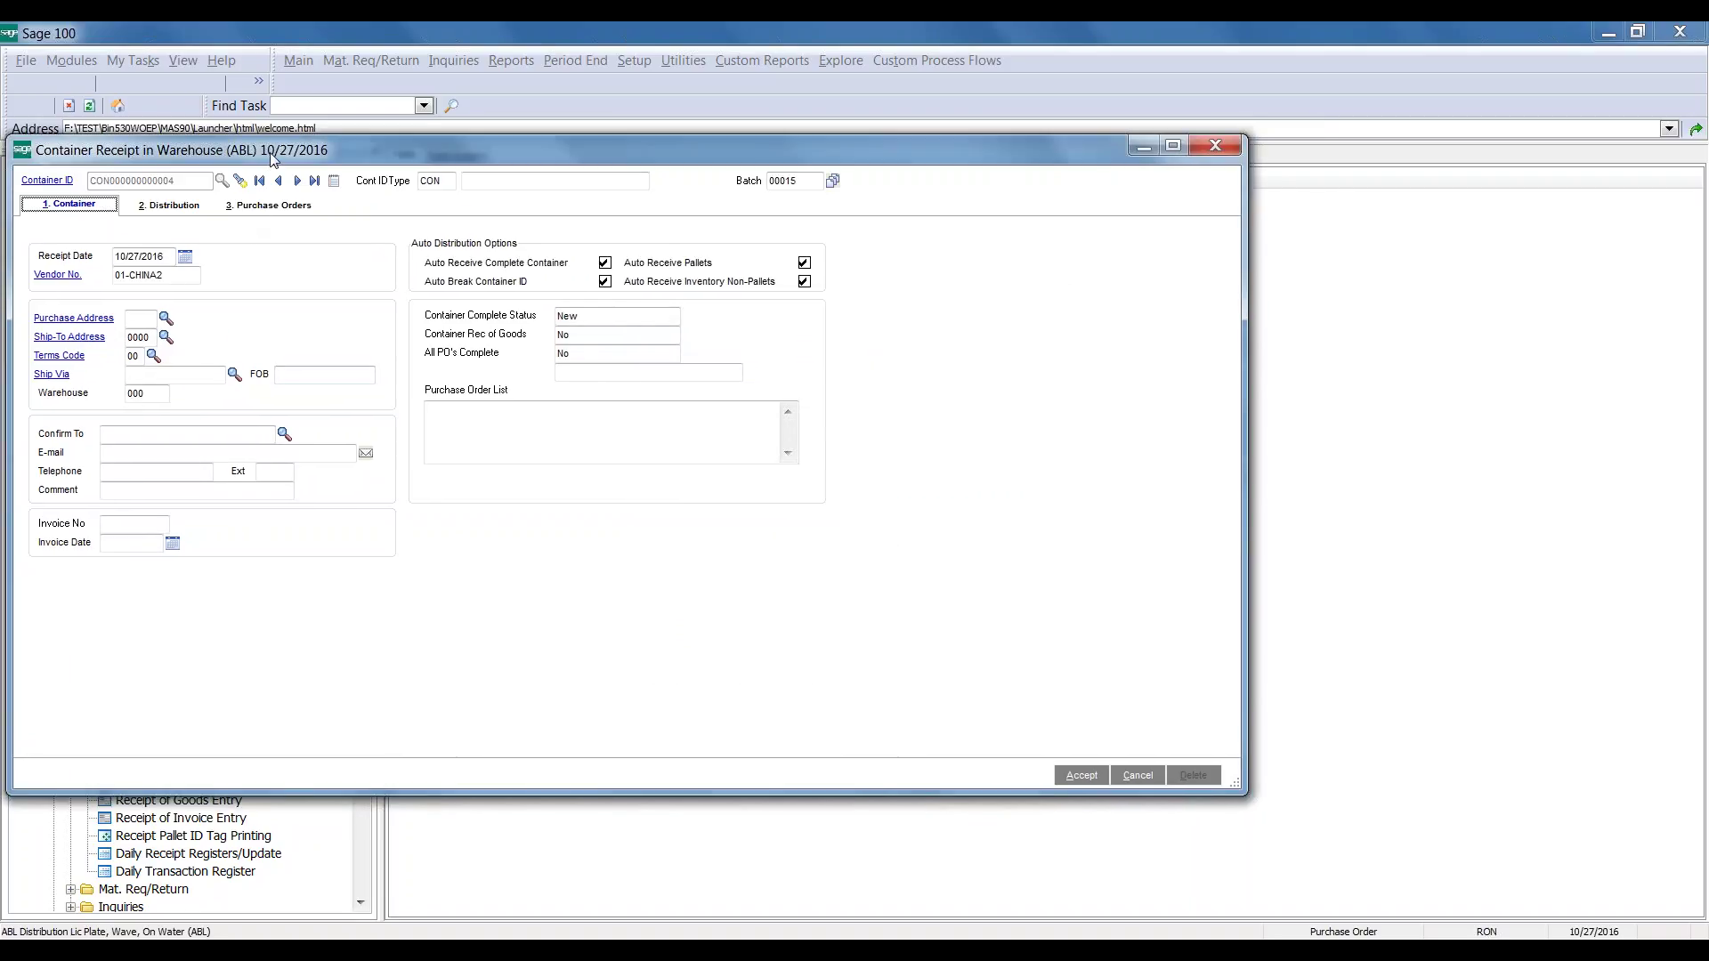
pyautogui.moveTo(272, 156); pyautogui.dragTo(357, 140)
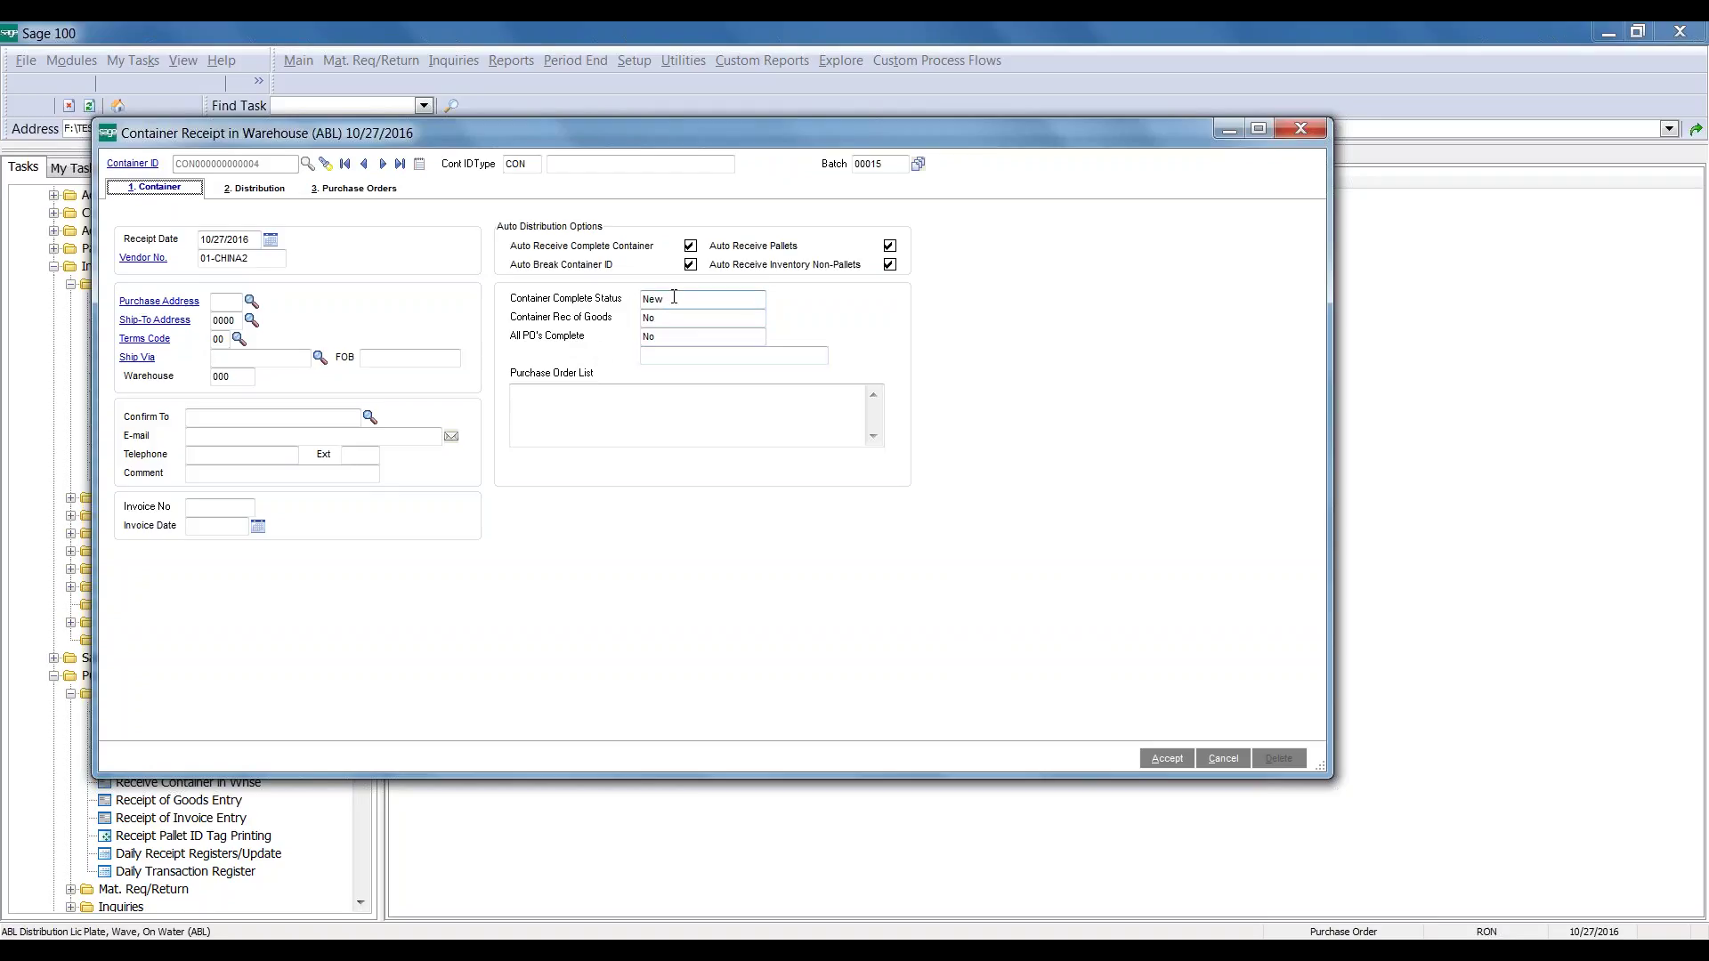
pyautogui.click(280, 191)
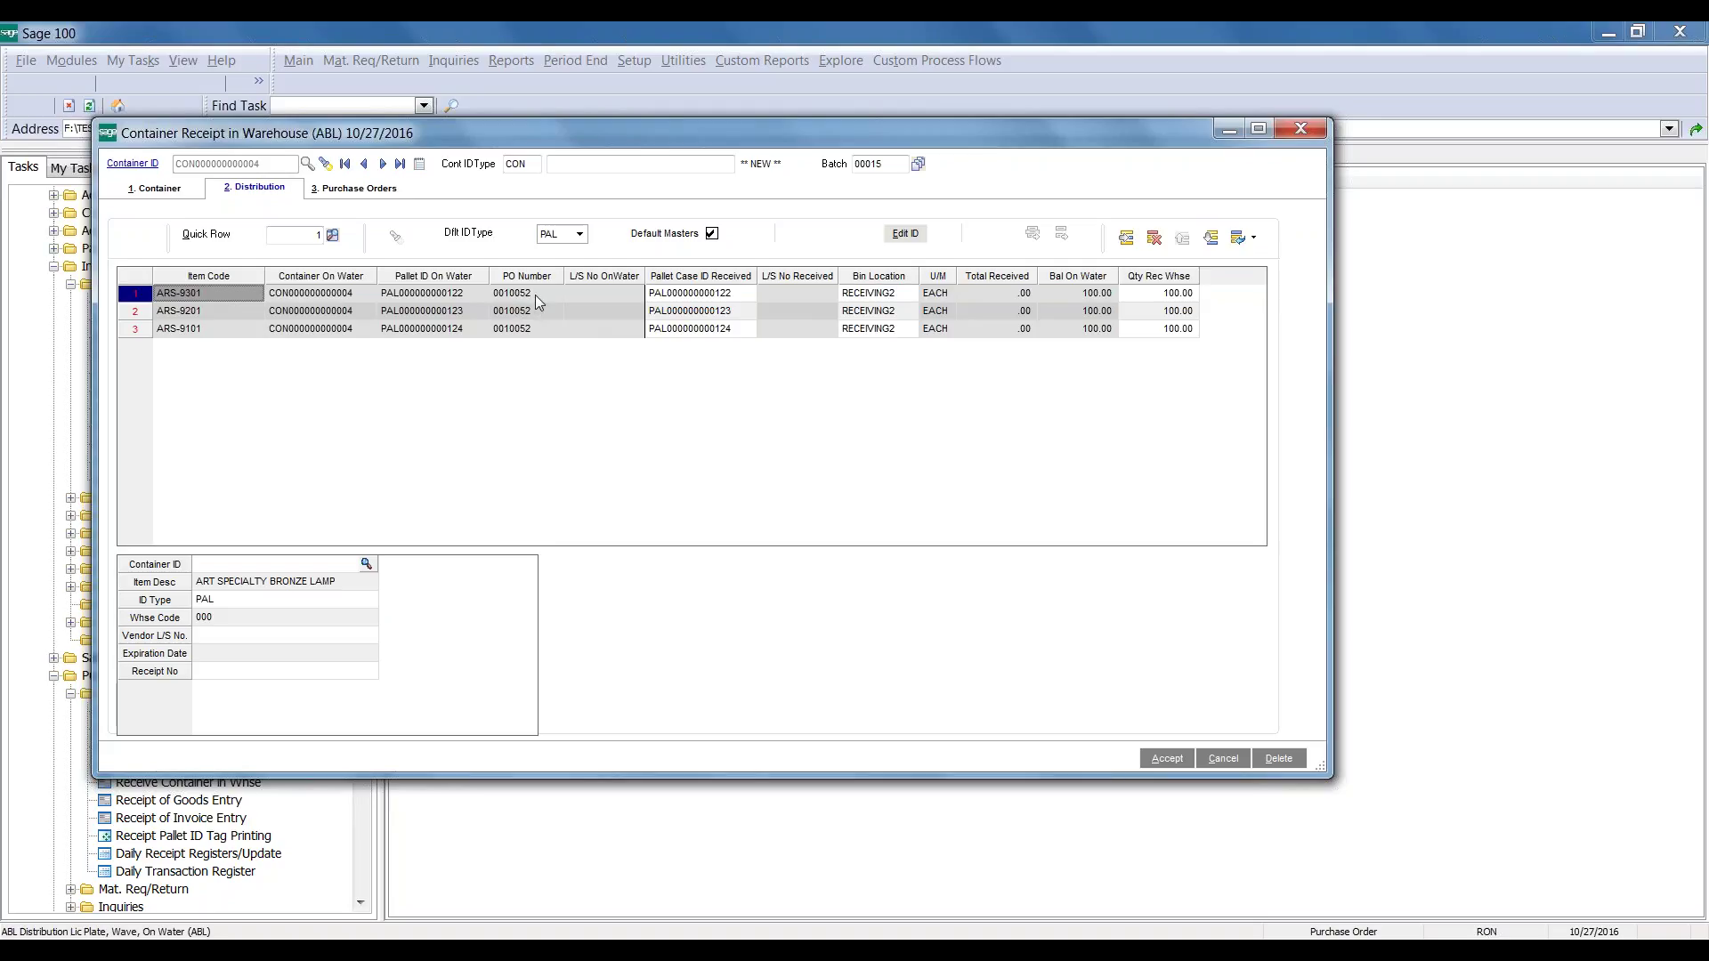
# Check the received pallet ID and bin location of the ARS-9301 line, and display the container's purchase orders
pyautogui.click(734, 299)
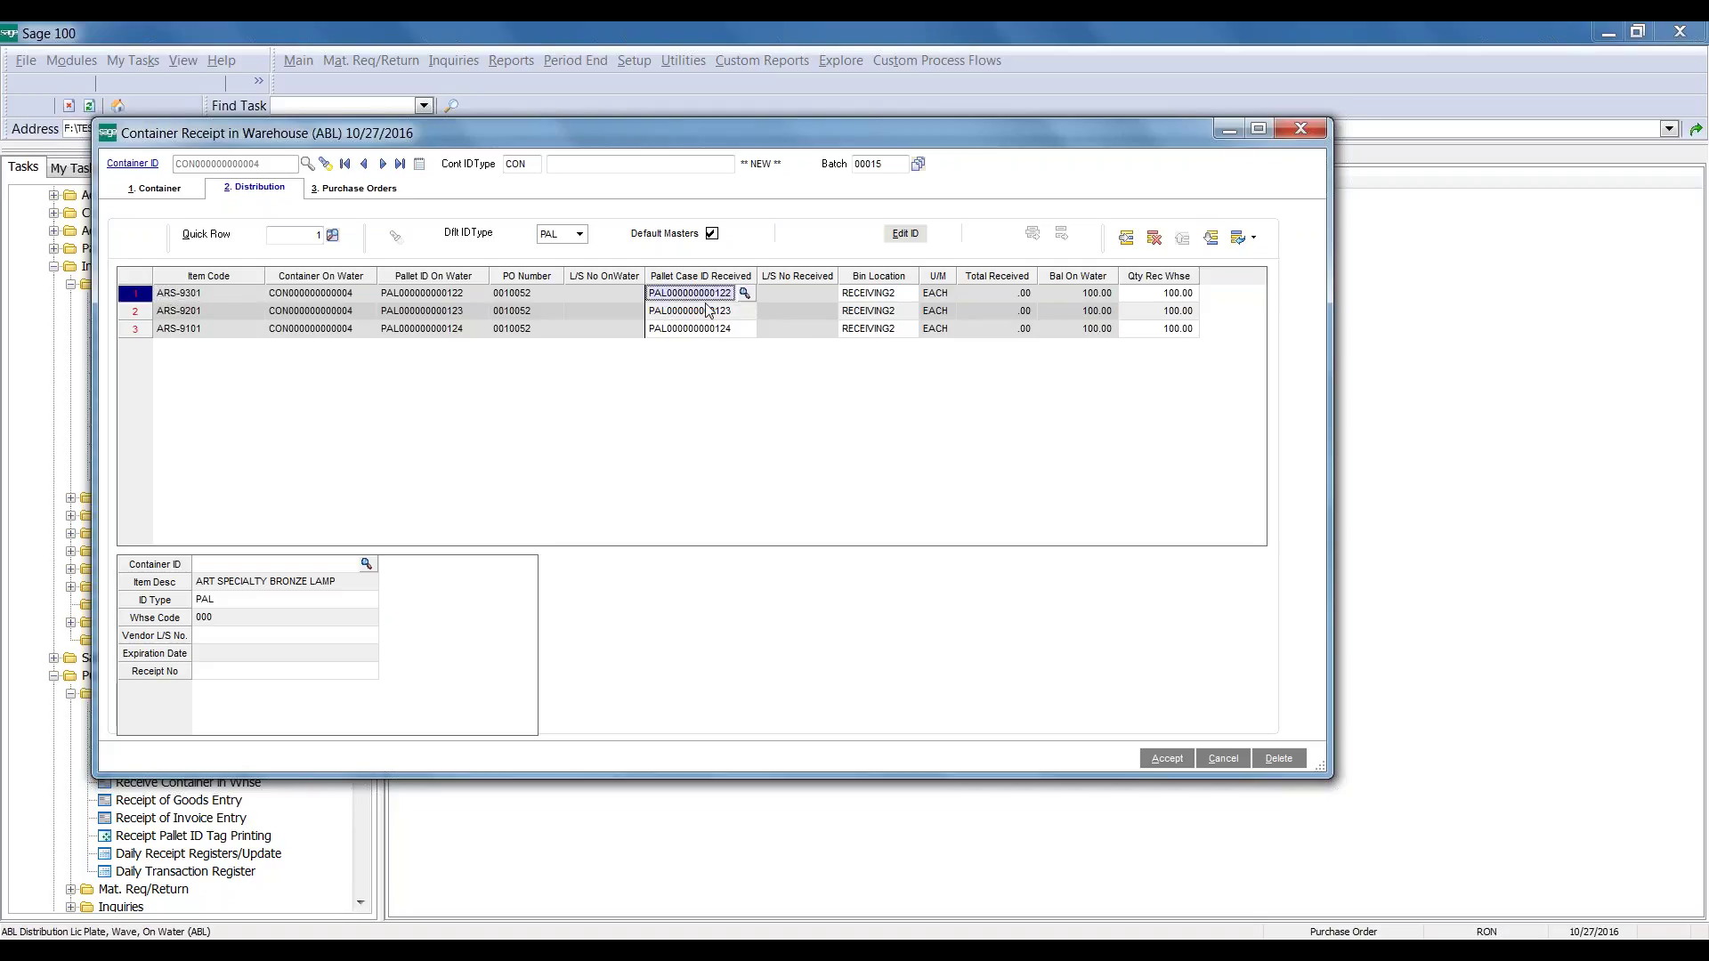
pyautogui.click(857, 298)
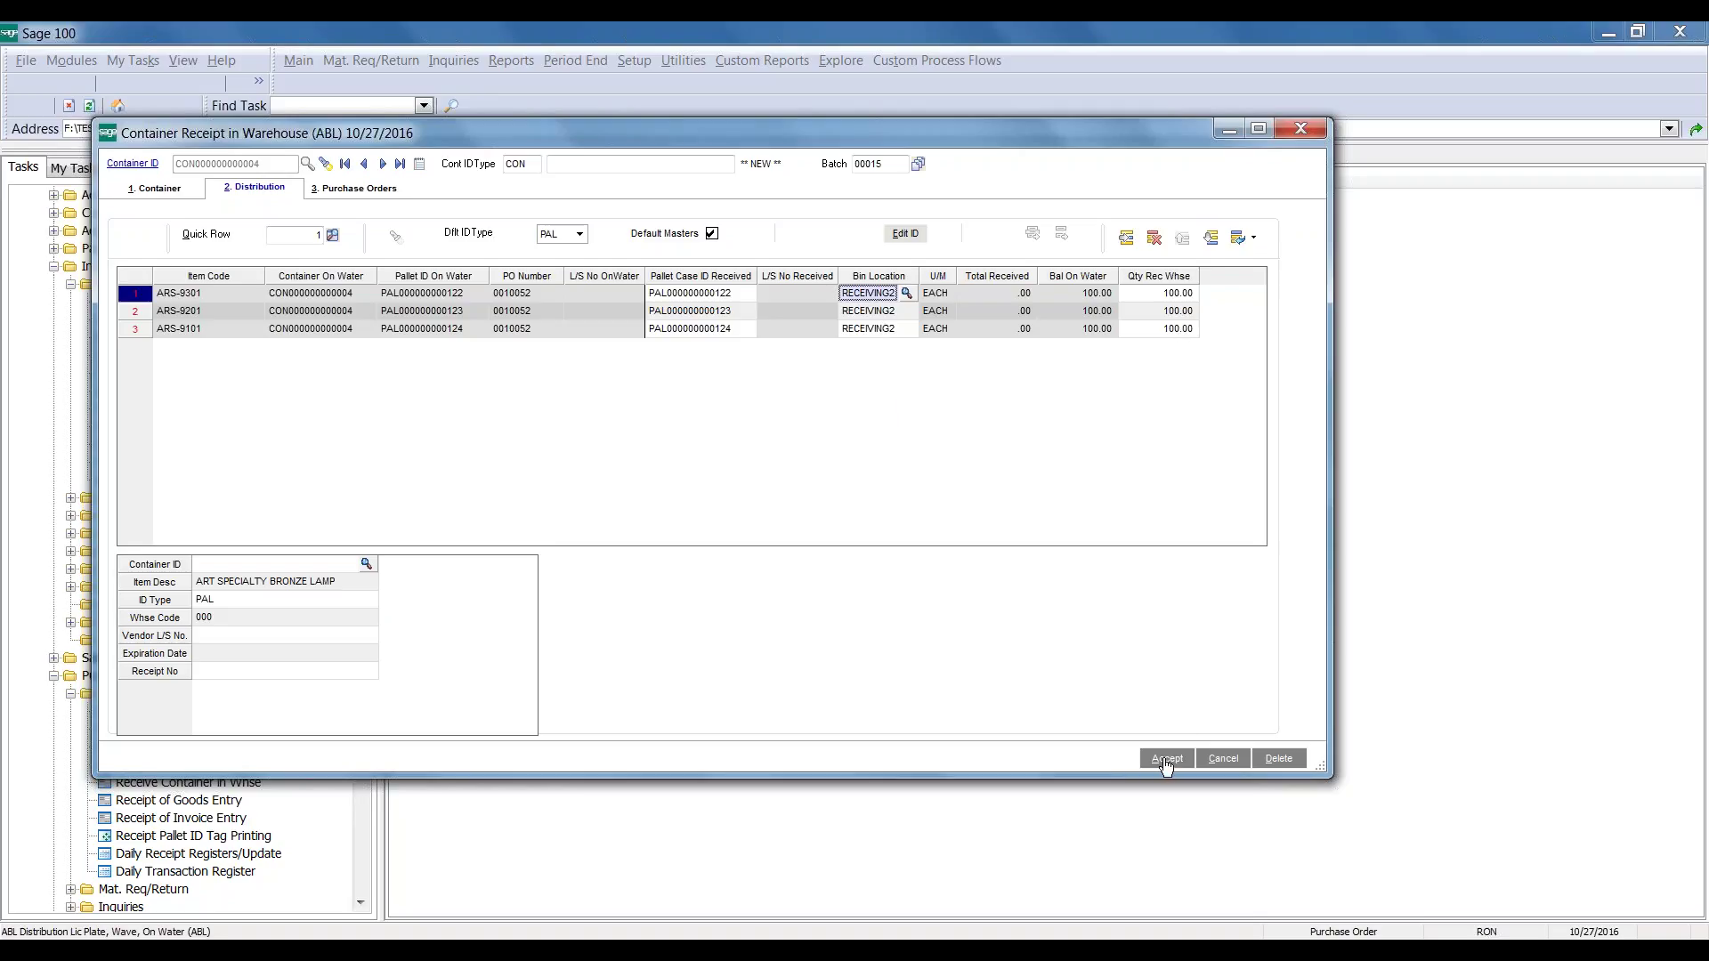
pyautogui.click(354, 188)
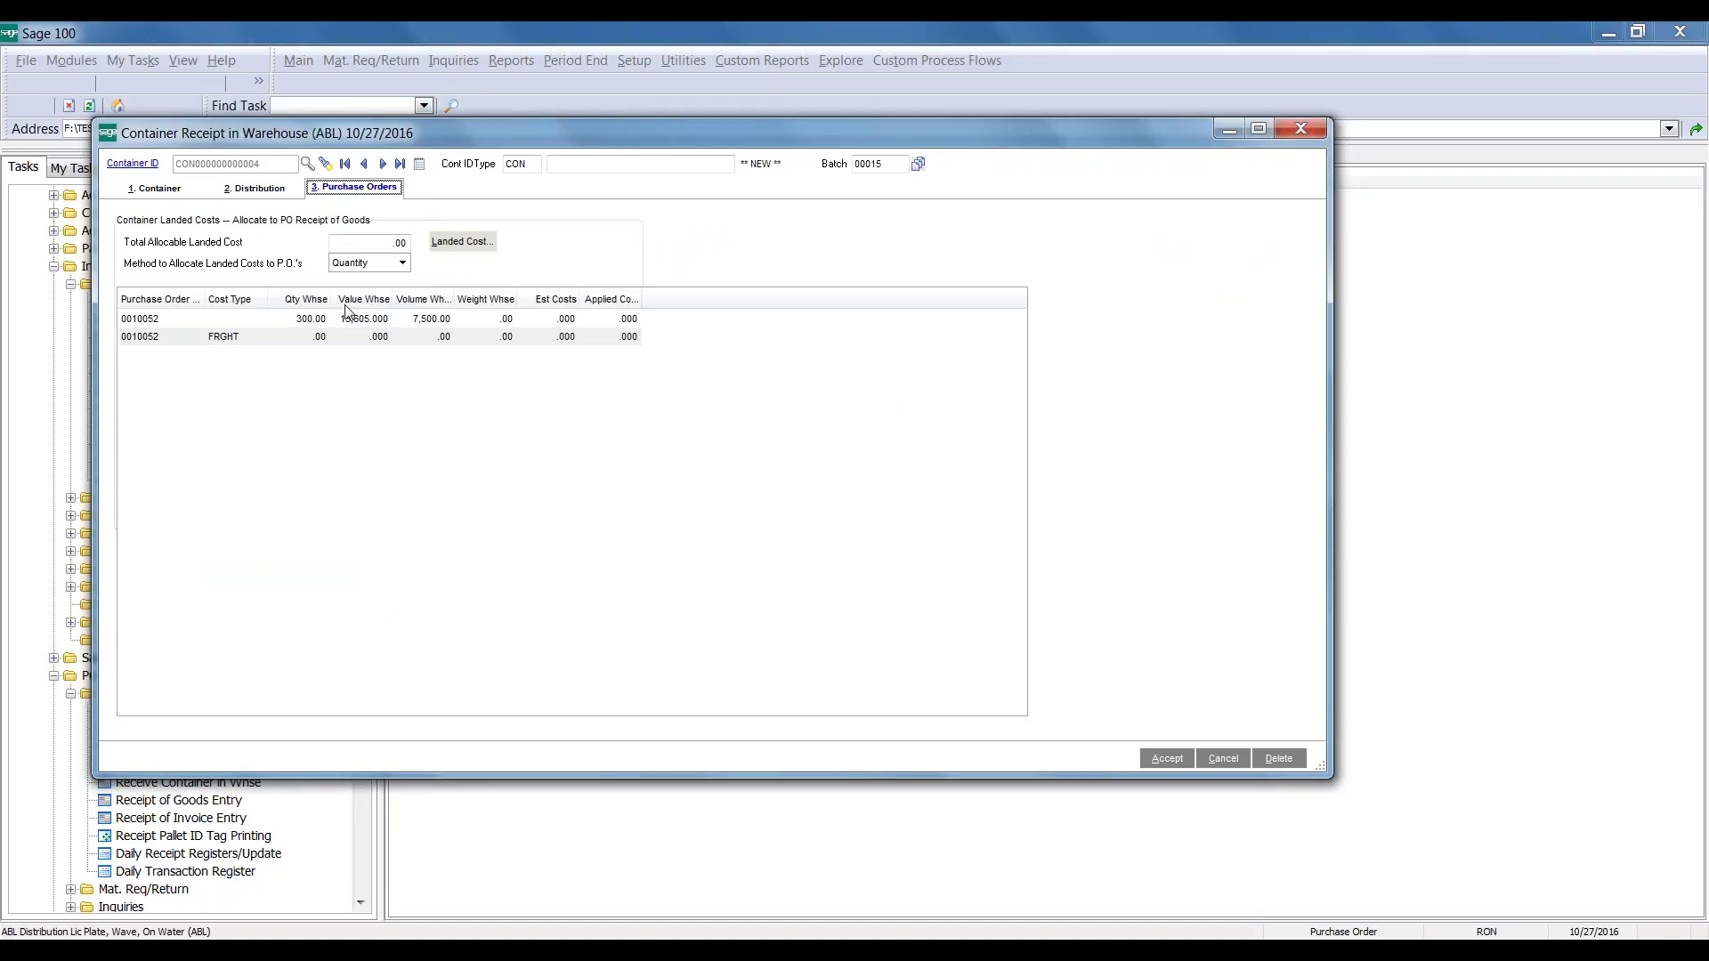
# Add a freight (FRGHT) landed cost of 1,000.00 to the container receipt
pyautogui.click(463, 243)
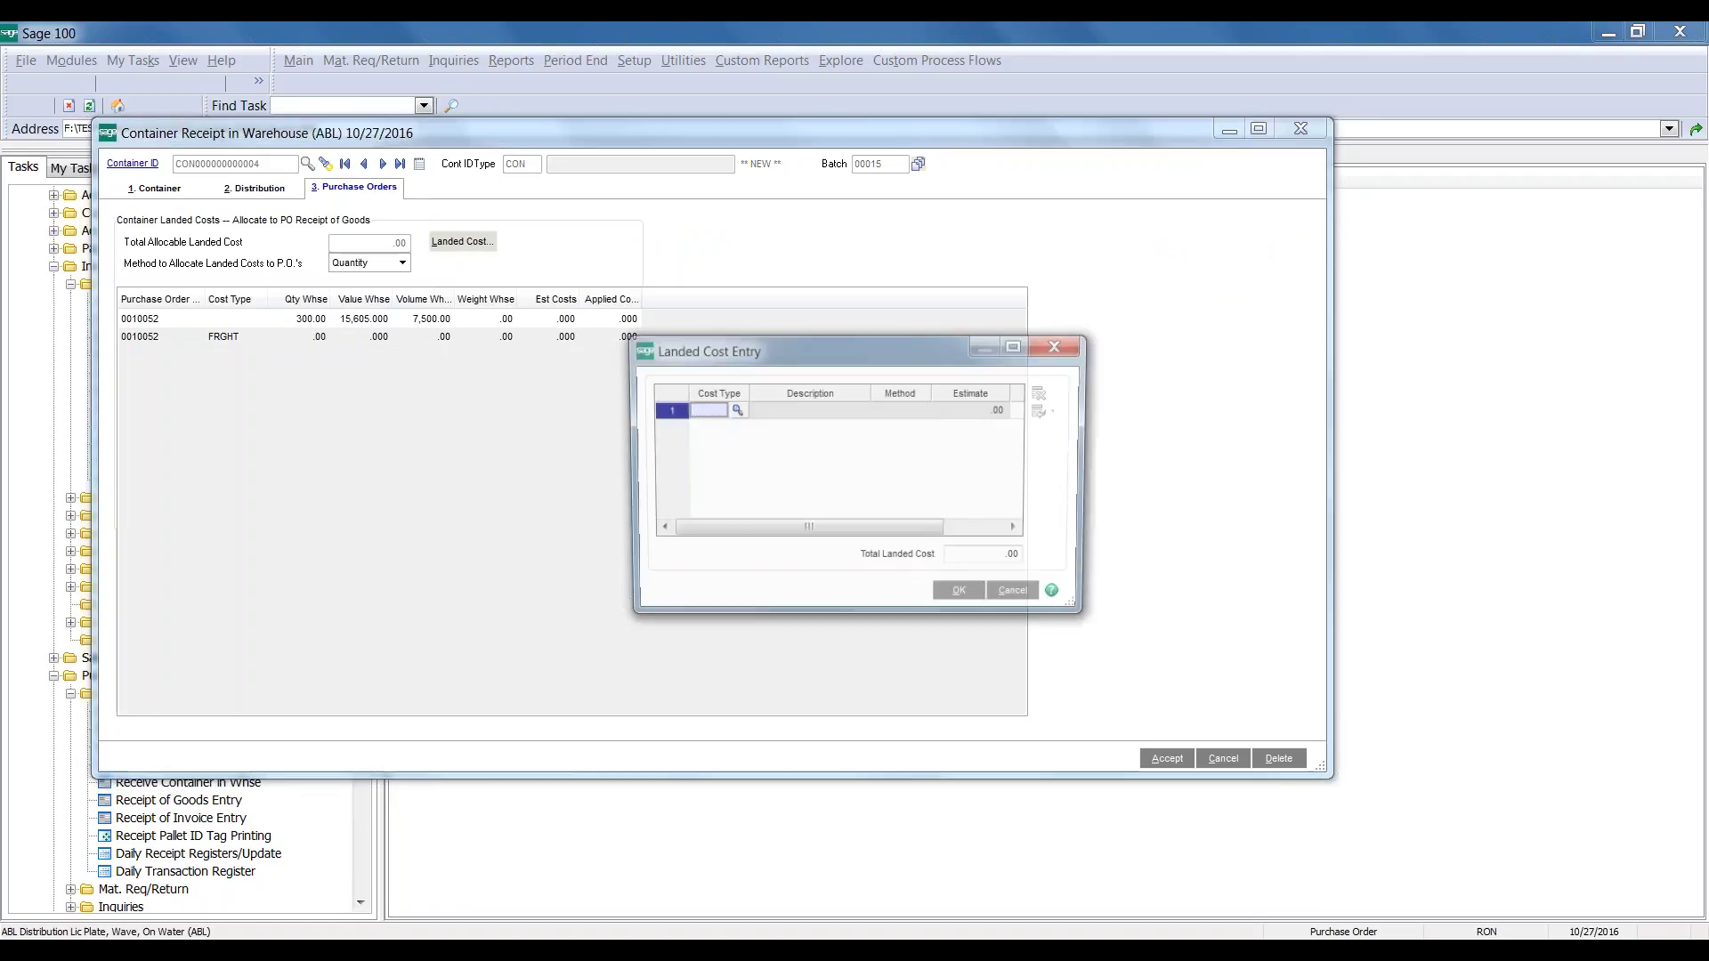
pyautogui.click(737, 409)
pyautogui.doubleClick(715, 372)
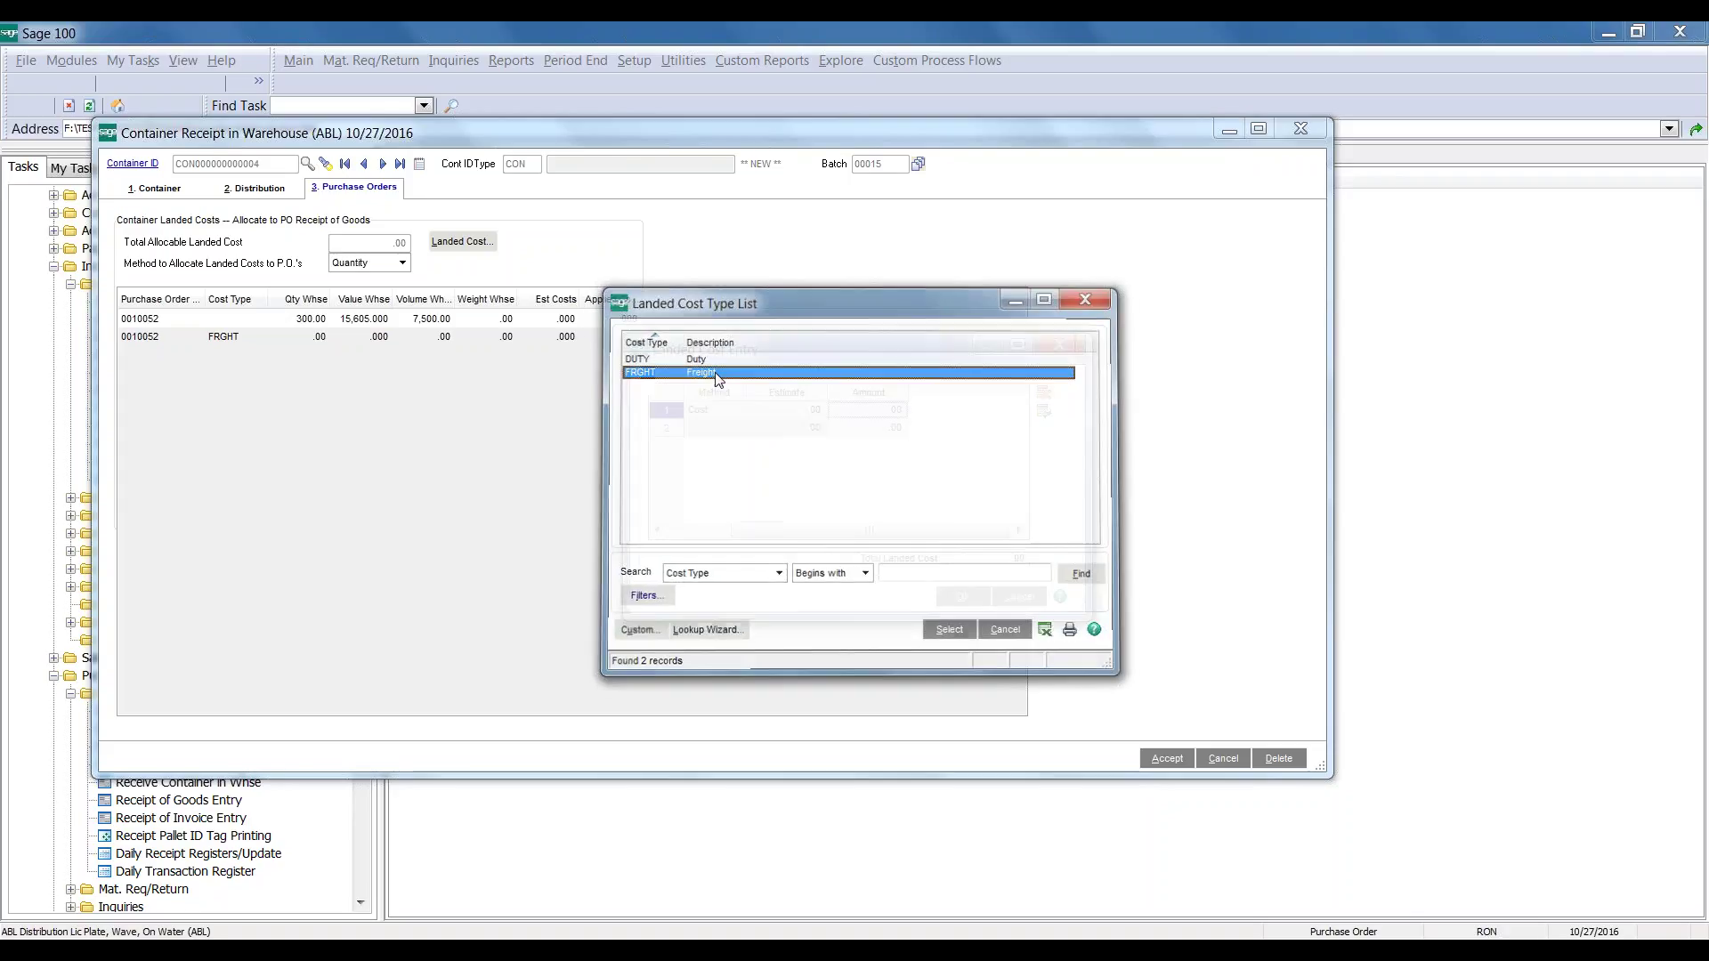
pyautogui.write('1000')
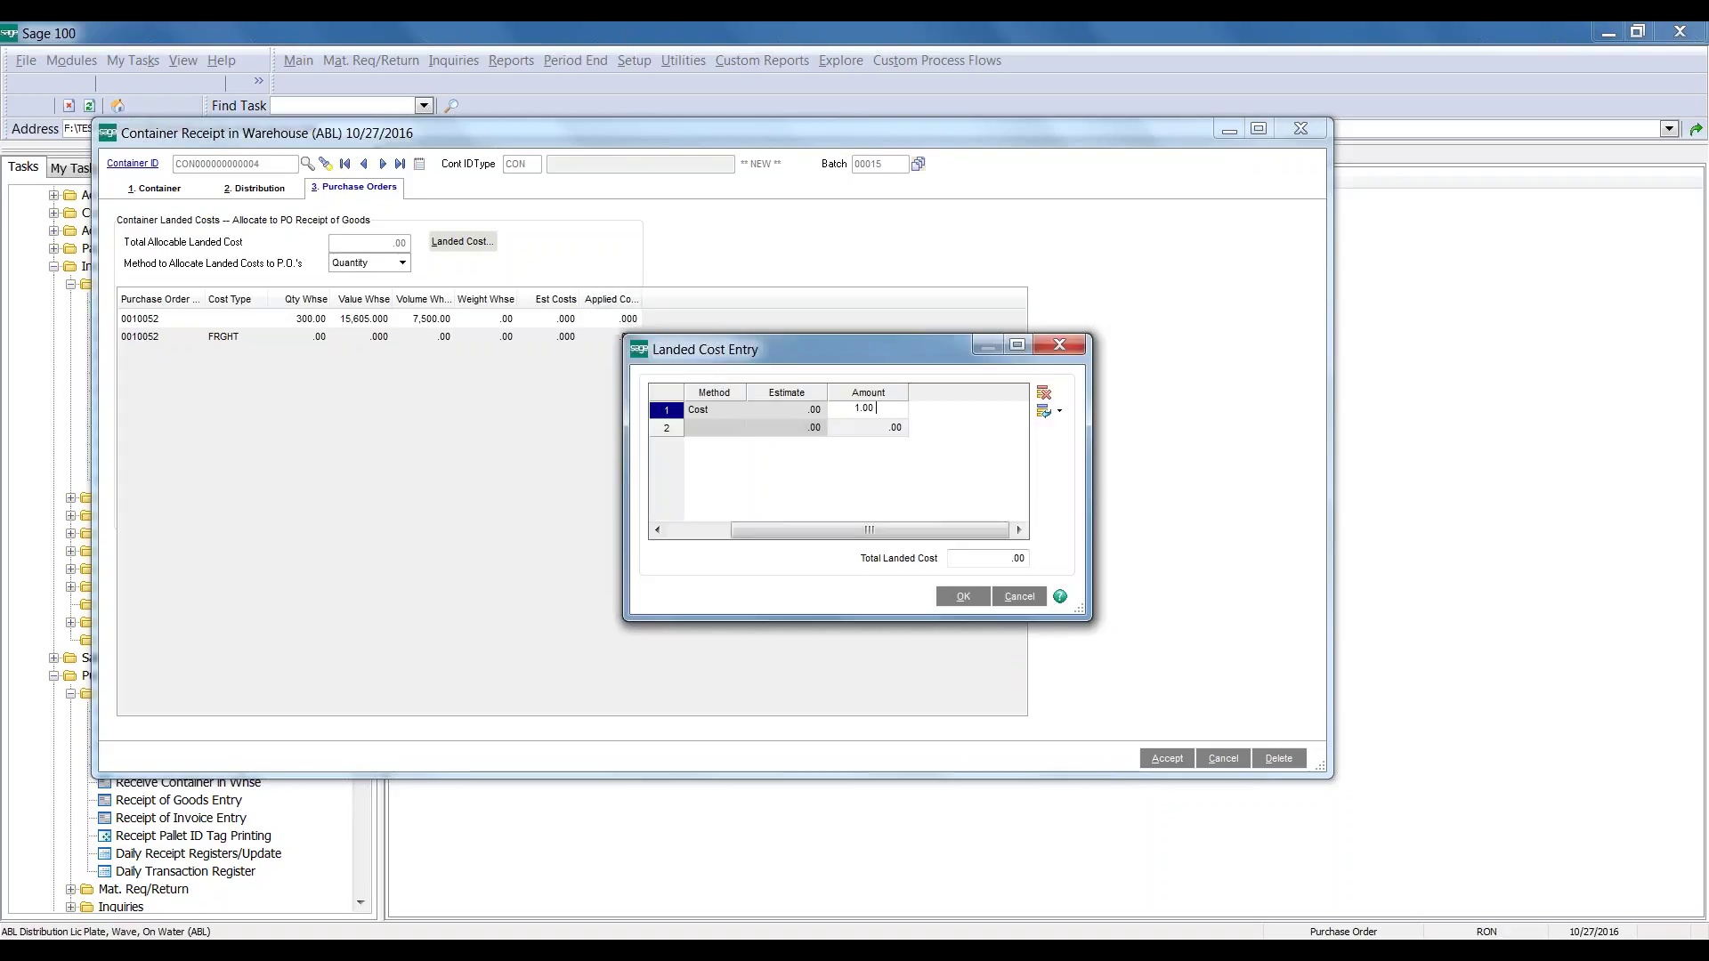
pyautogui.press('Return')
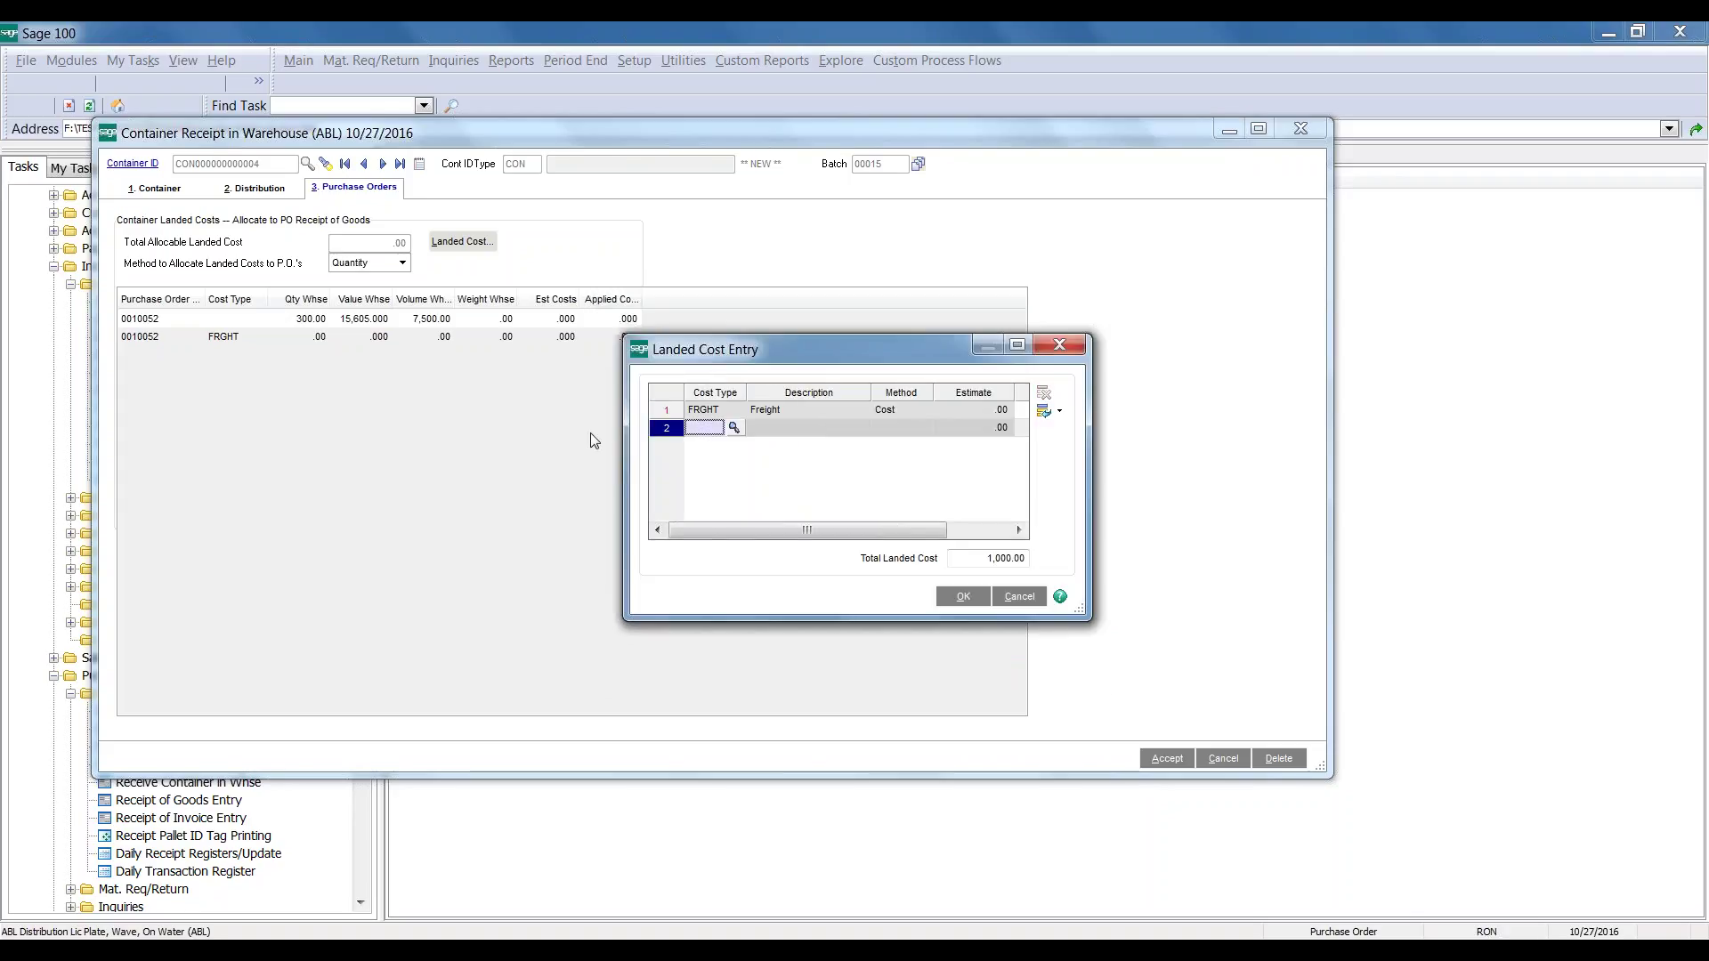
pyautogui.click(962, 596)
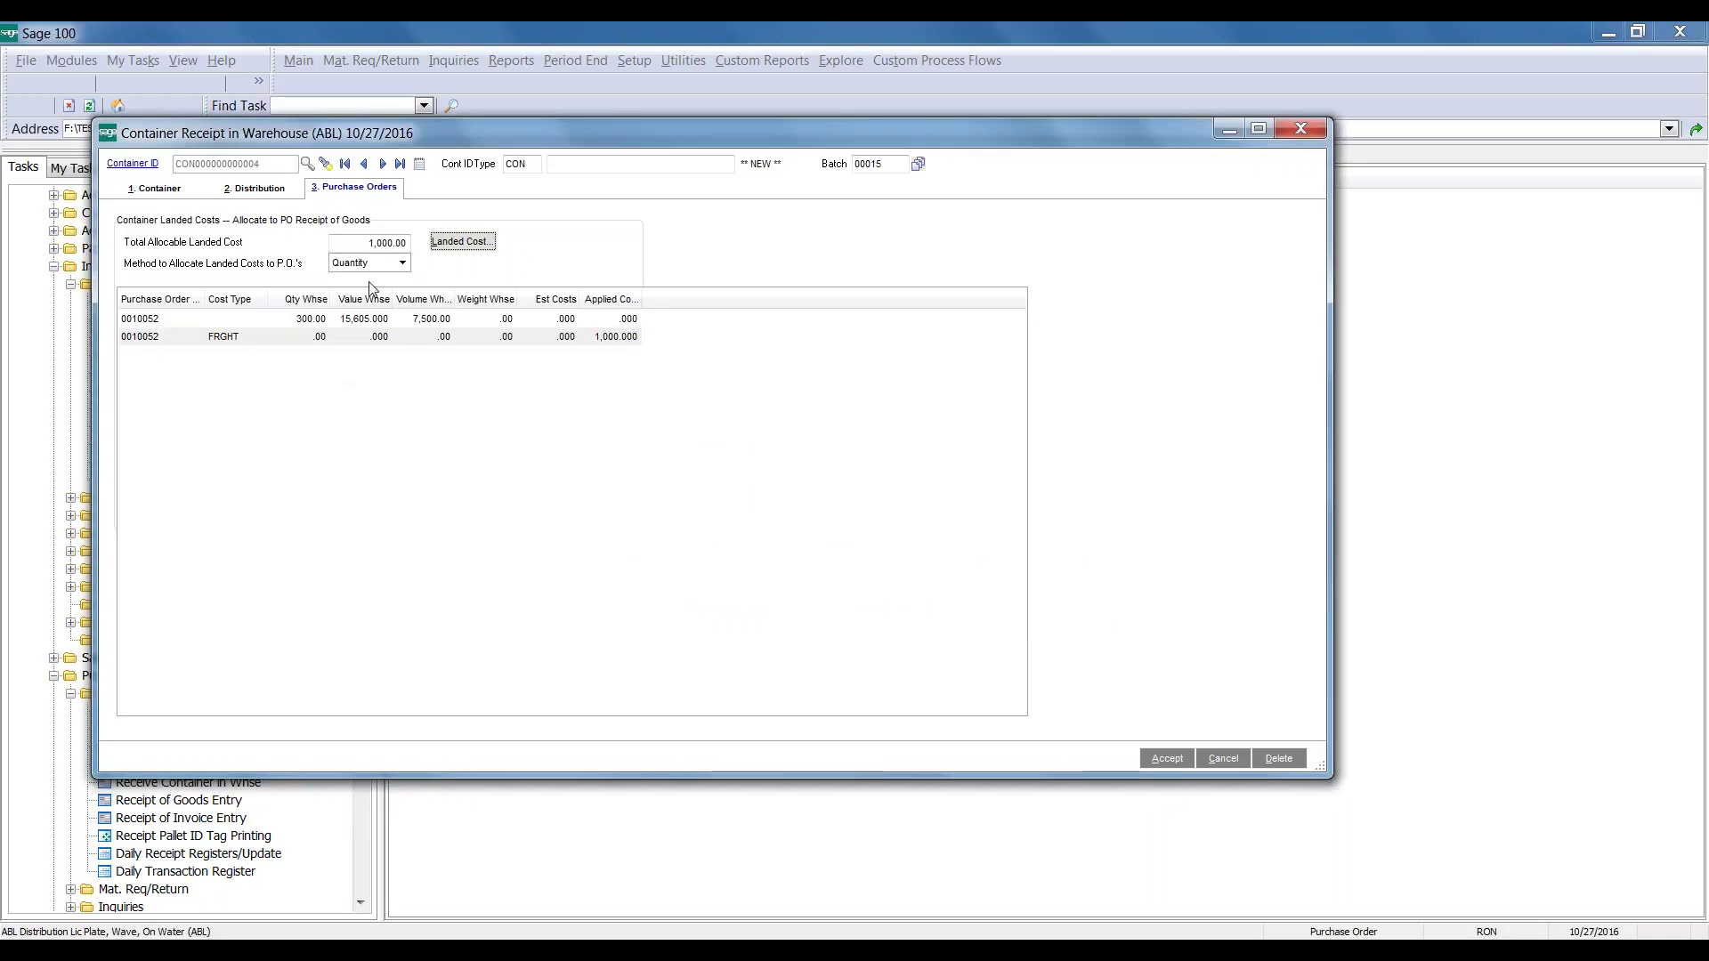
# Keep Quantity as the landed cost allocation method, accept the container receipt and close its window
pyautogui.click(388, 264)
pyautogui.click(387, 264)
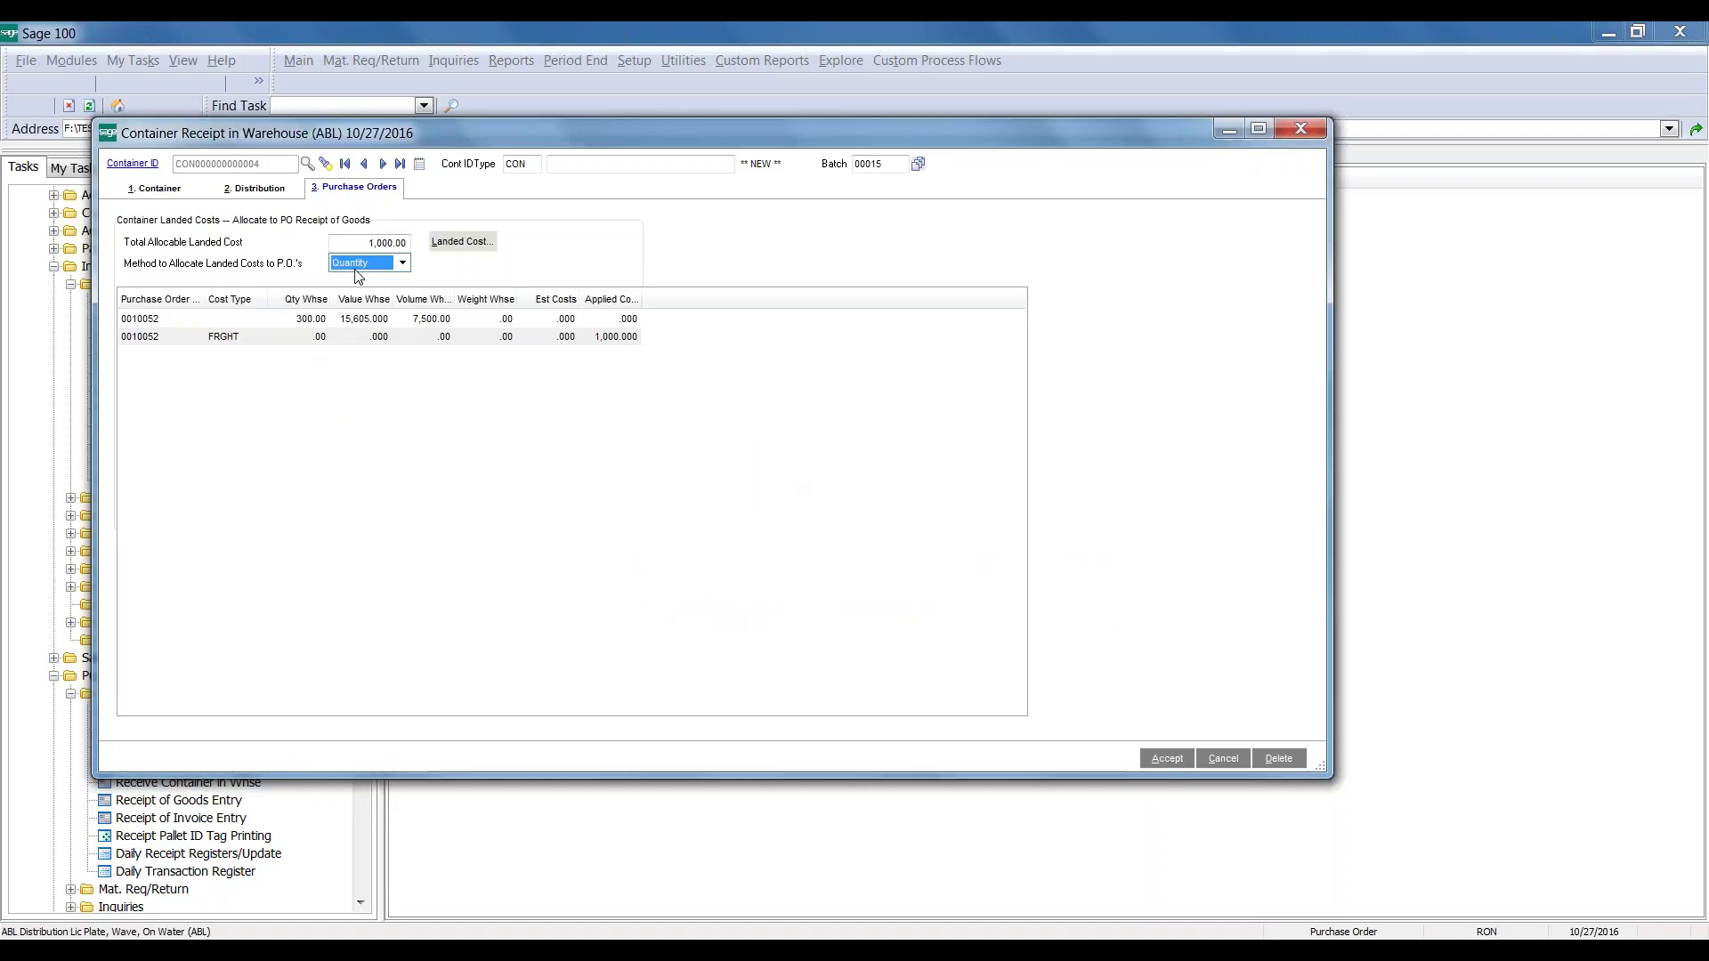
pyautogui.click(1164, 759)
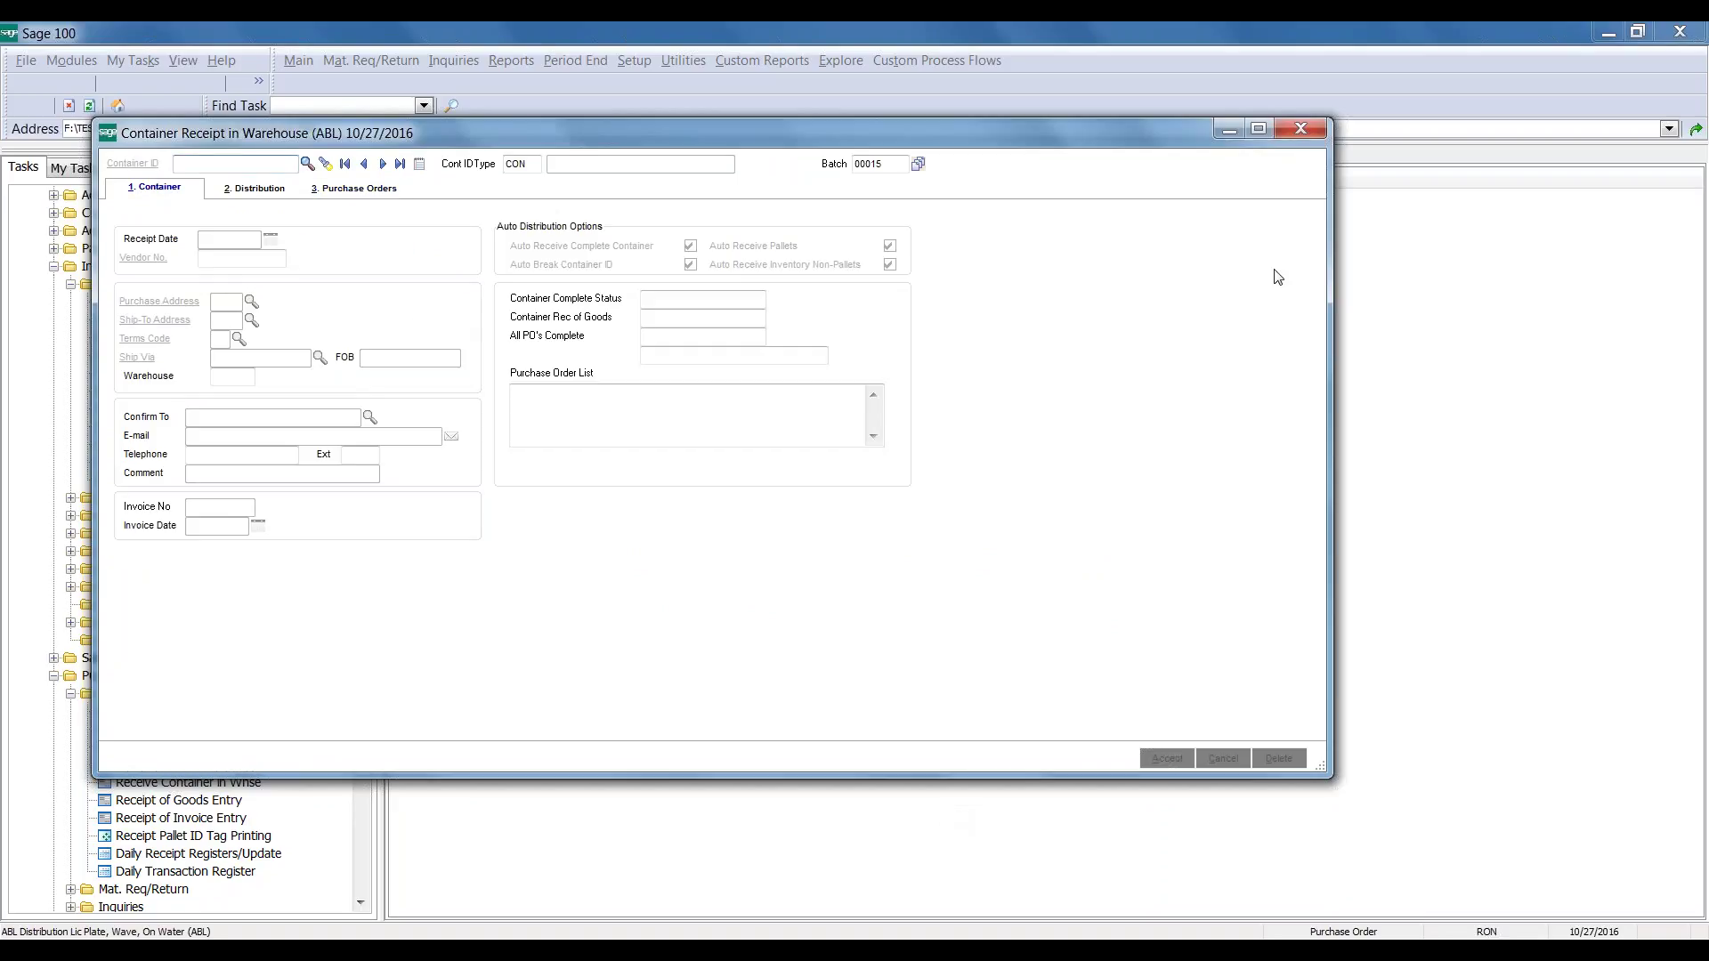
pyautogui.click(1301, 128)
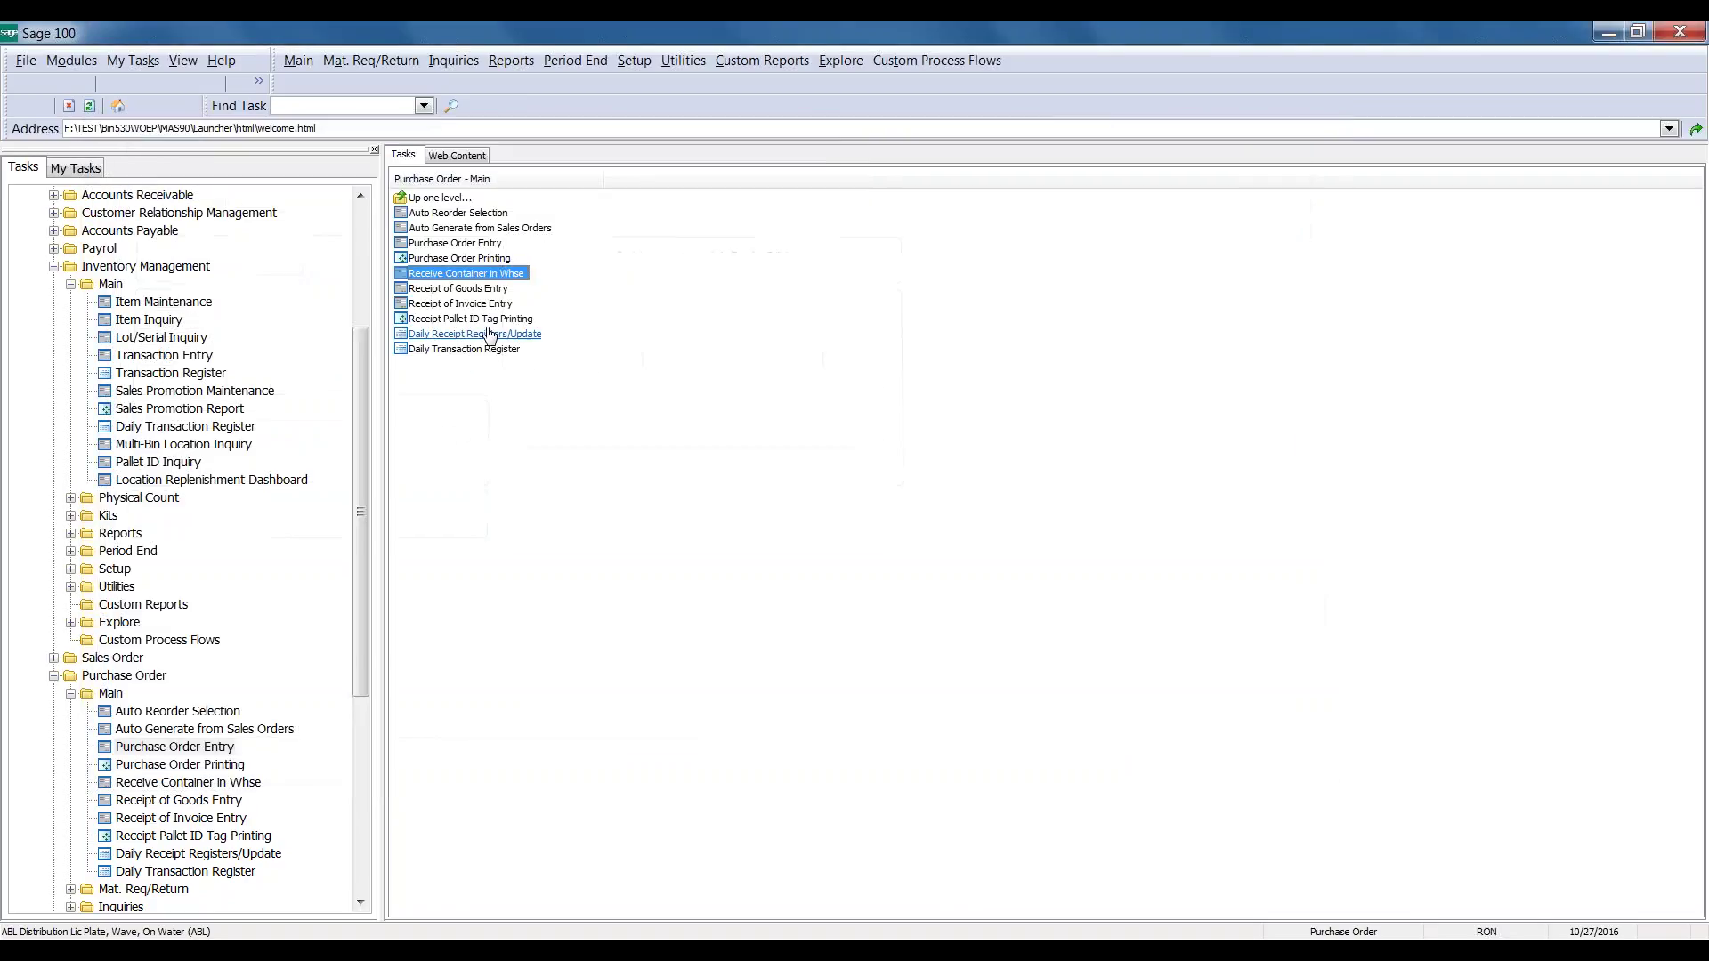
# Preview the daily receipt register for batch 00015
pyautogui.click(489, 335)
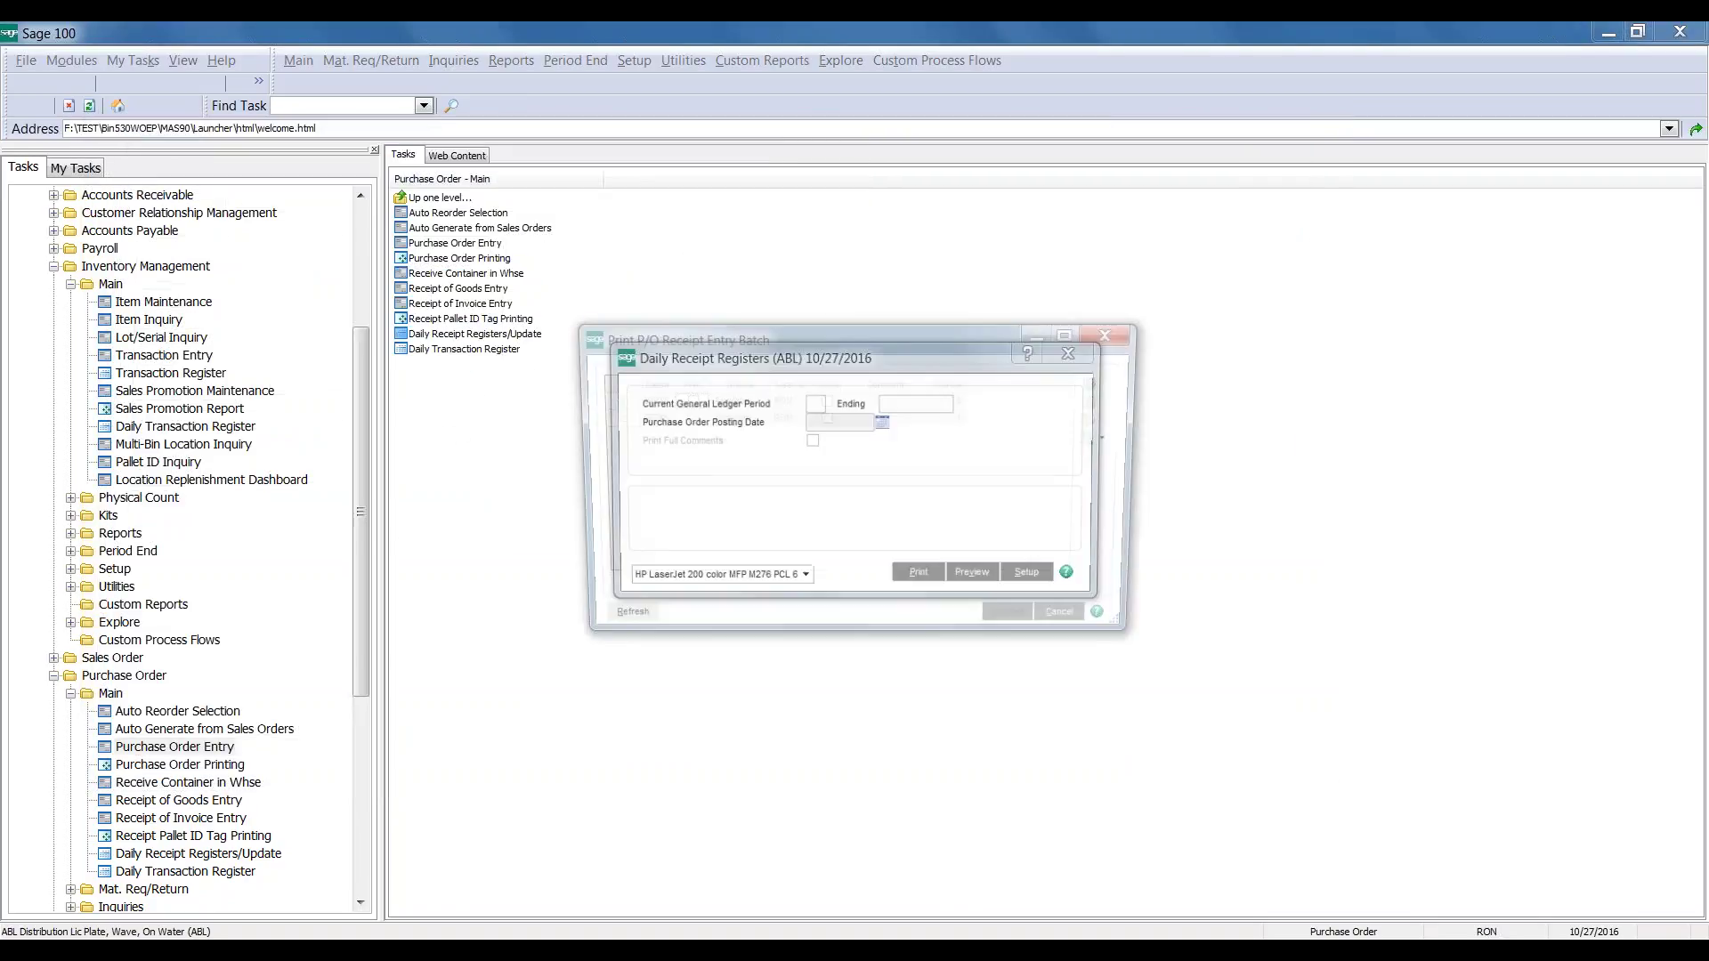
pyautogui.click(685, 418)
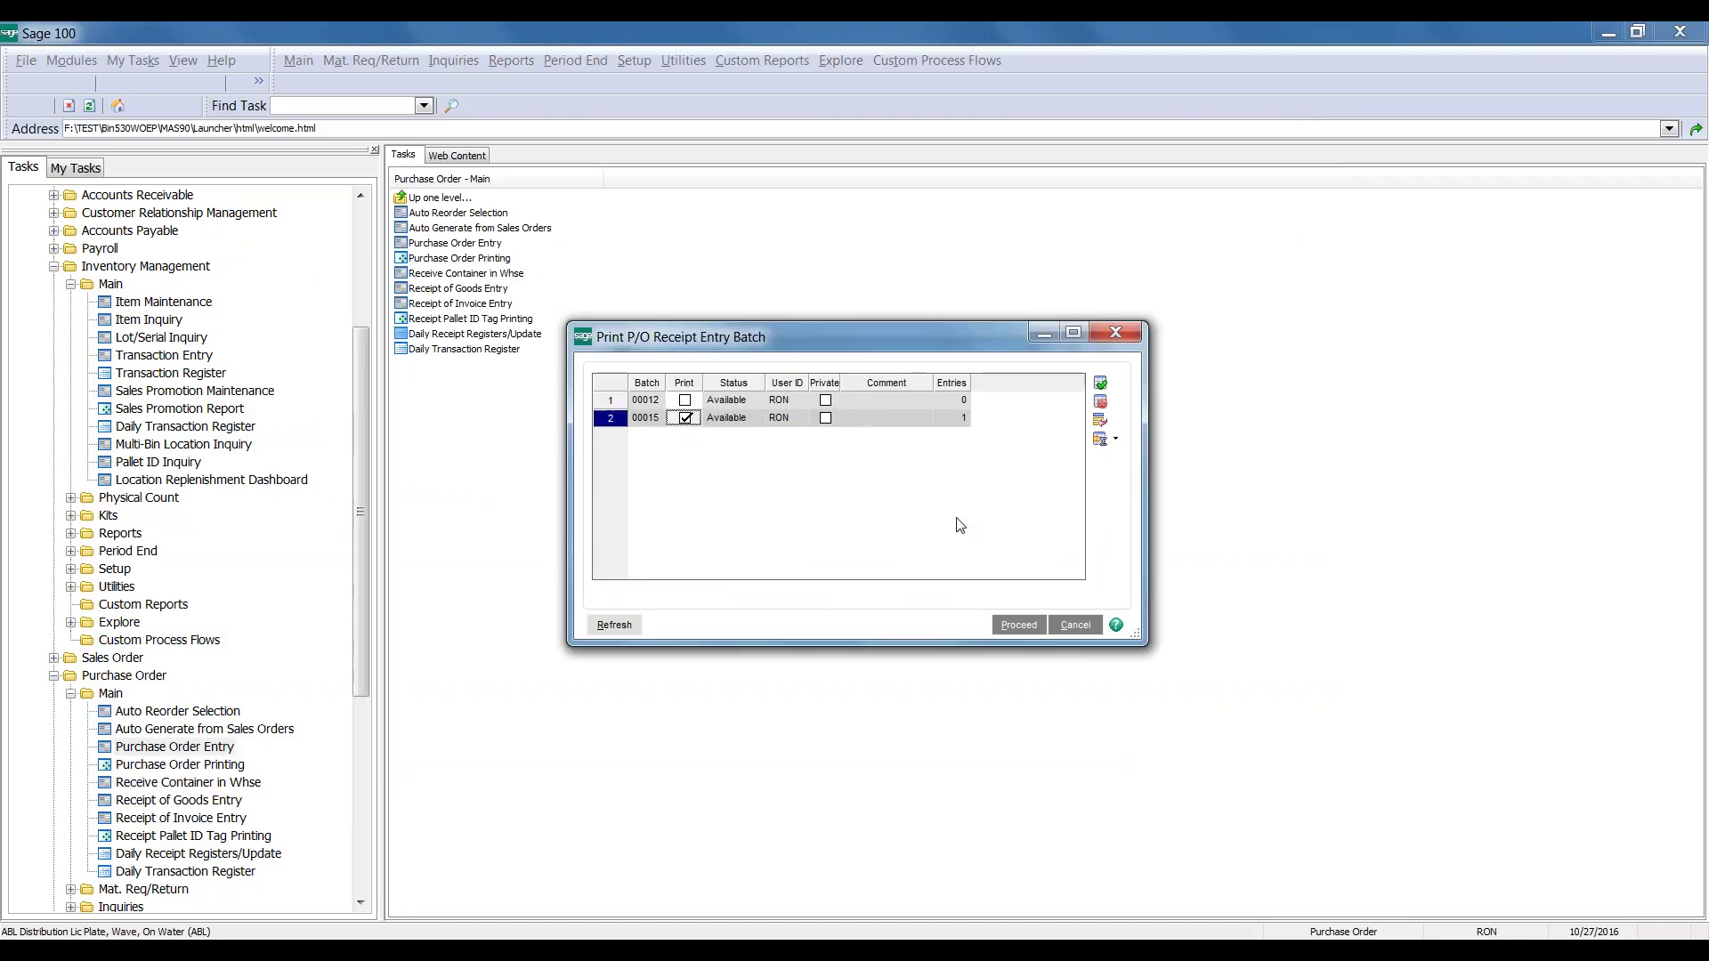
pyautogui.click(1019, 625)
pyautogui.click(978, 579)
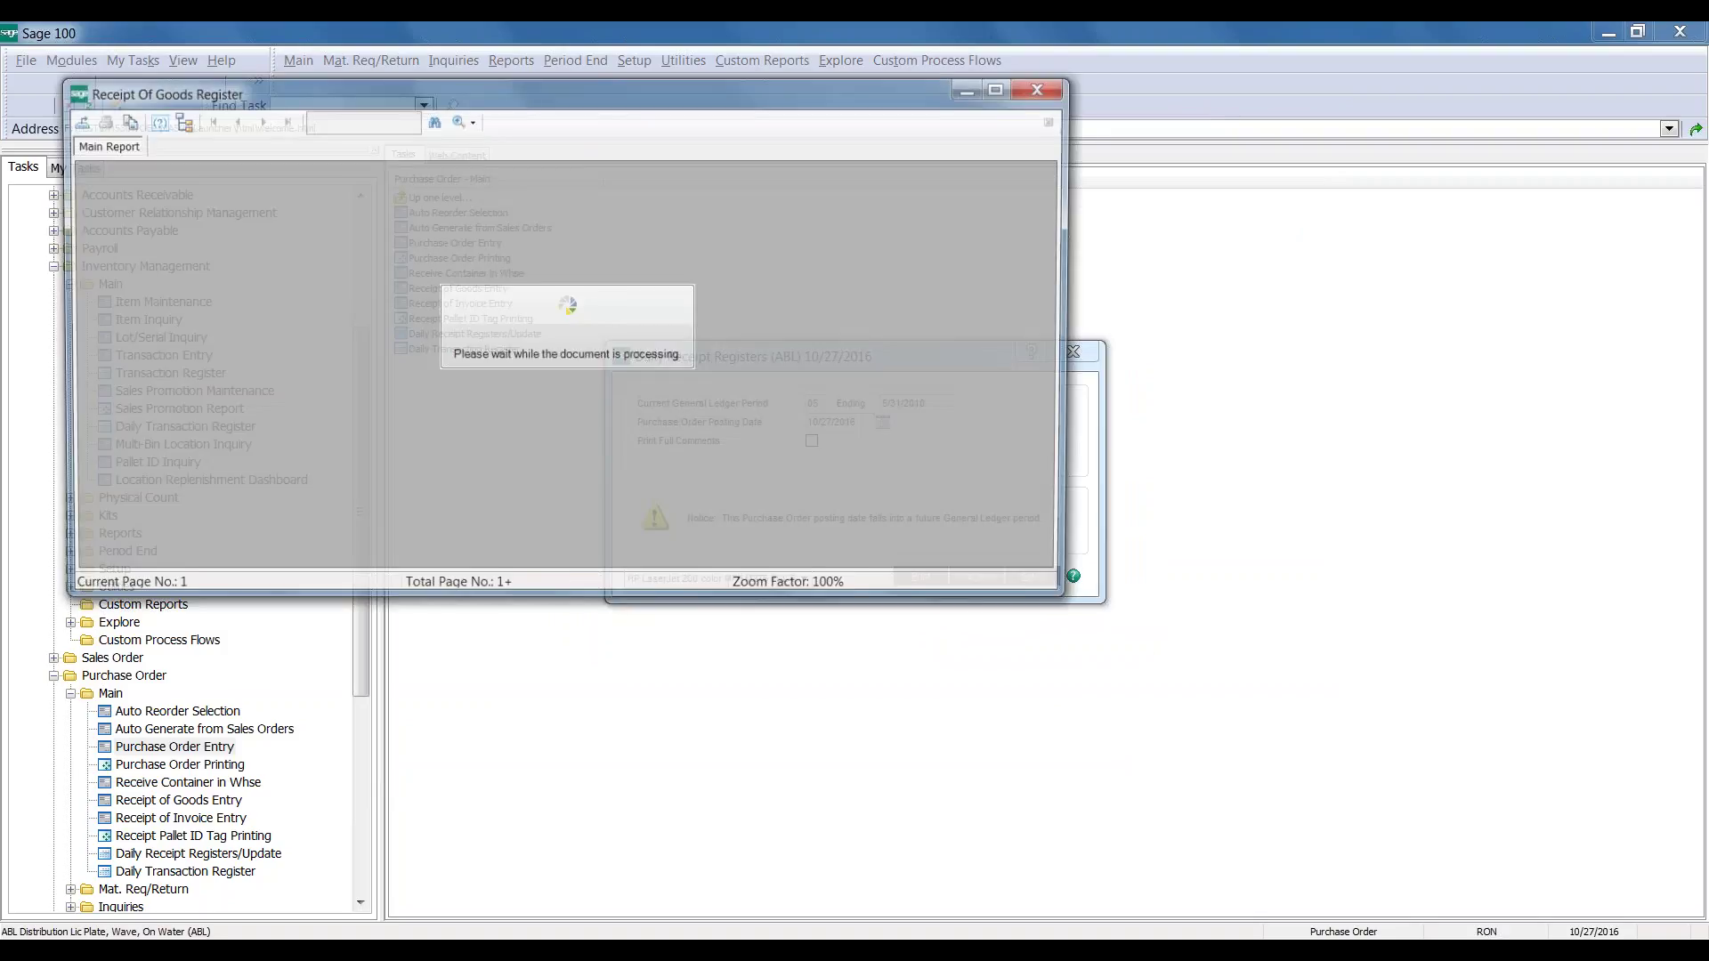
# Review the Receipt Of Goods Register's pallets, bins and allocated freight, and update the register
pyautogui.moveTo(1059, 596); pyautogui.dragTo(1104, 829)
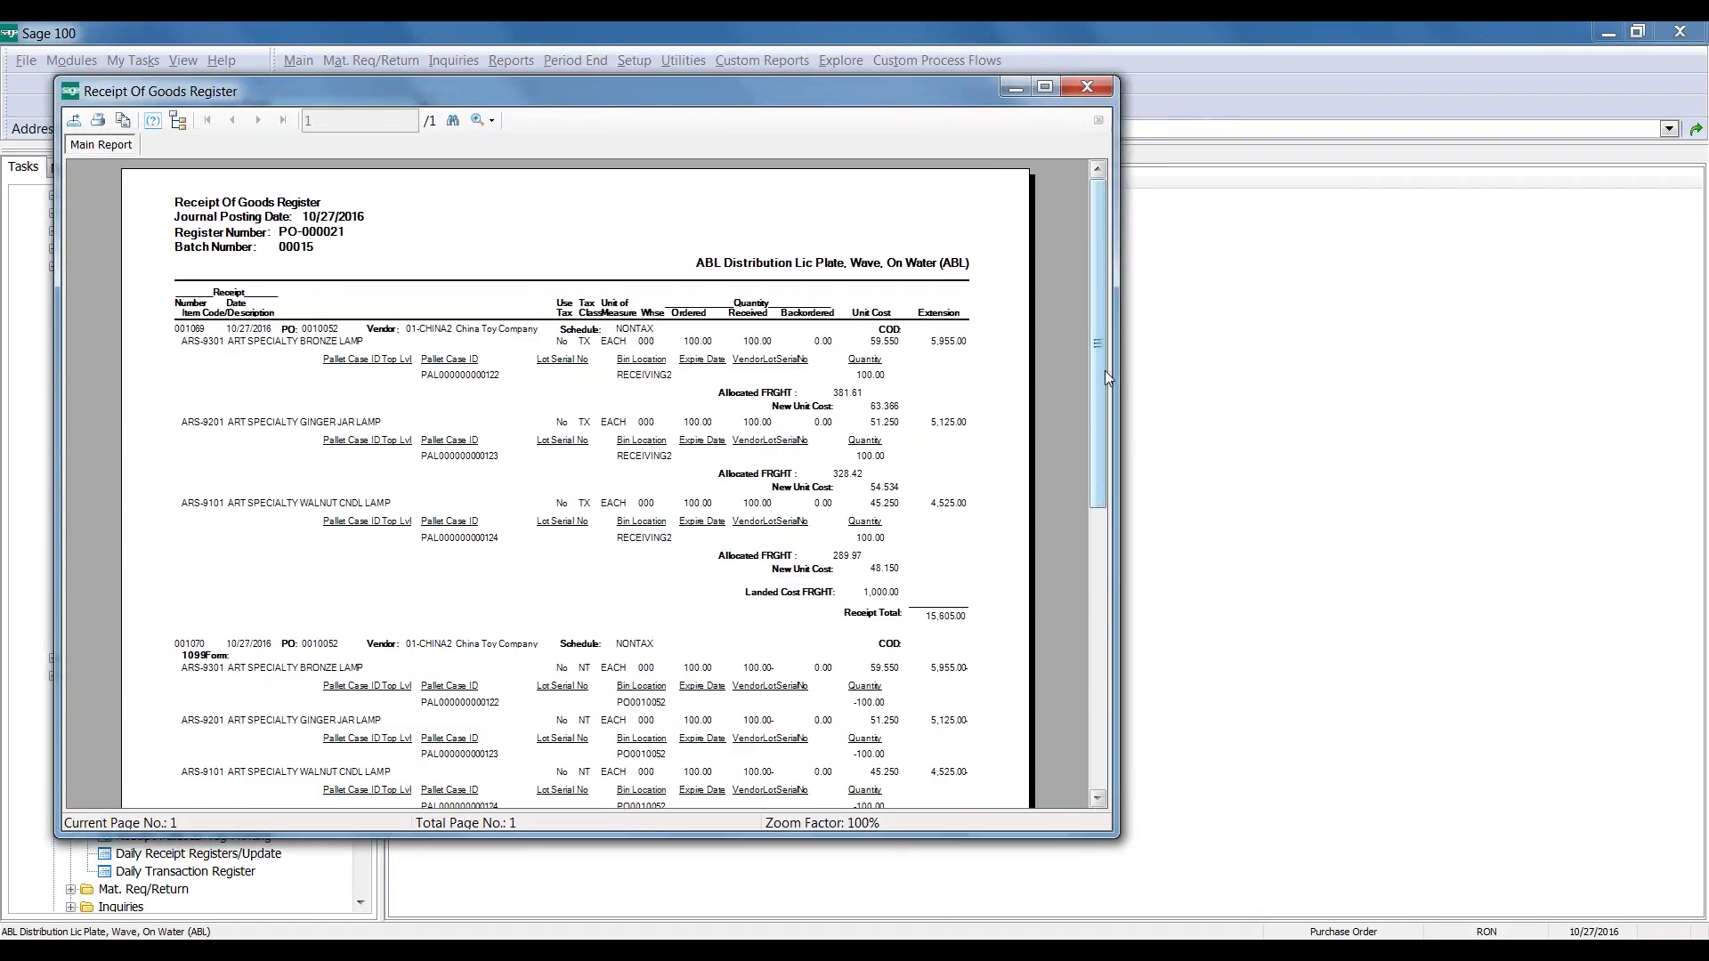
pyautogui.moveTo(1103, 370); pyautogui.dragTo(1097, 452)
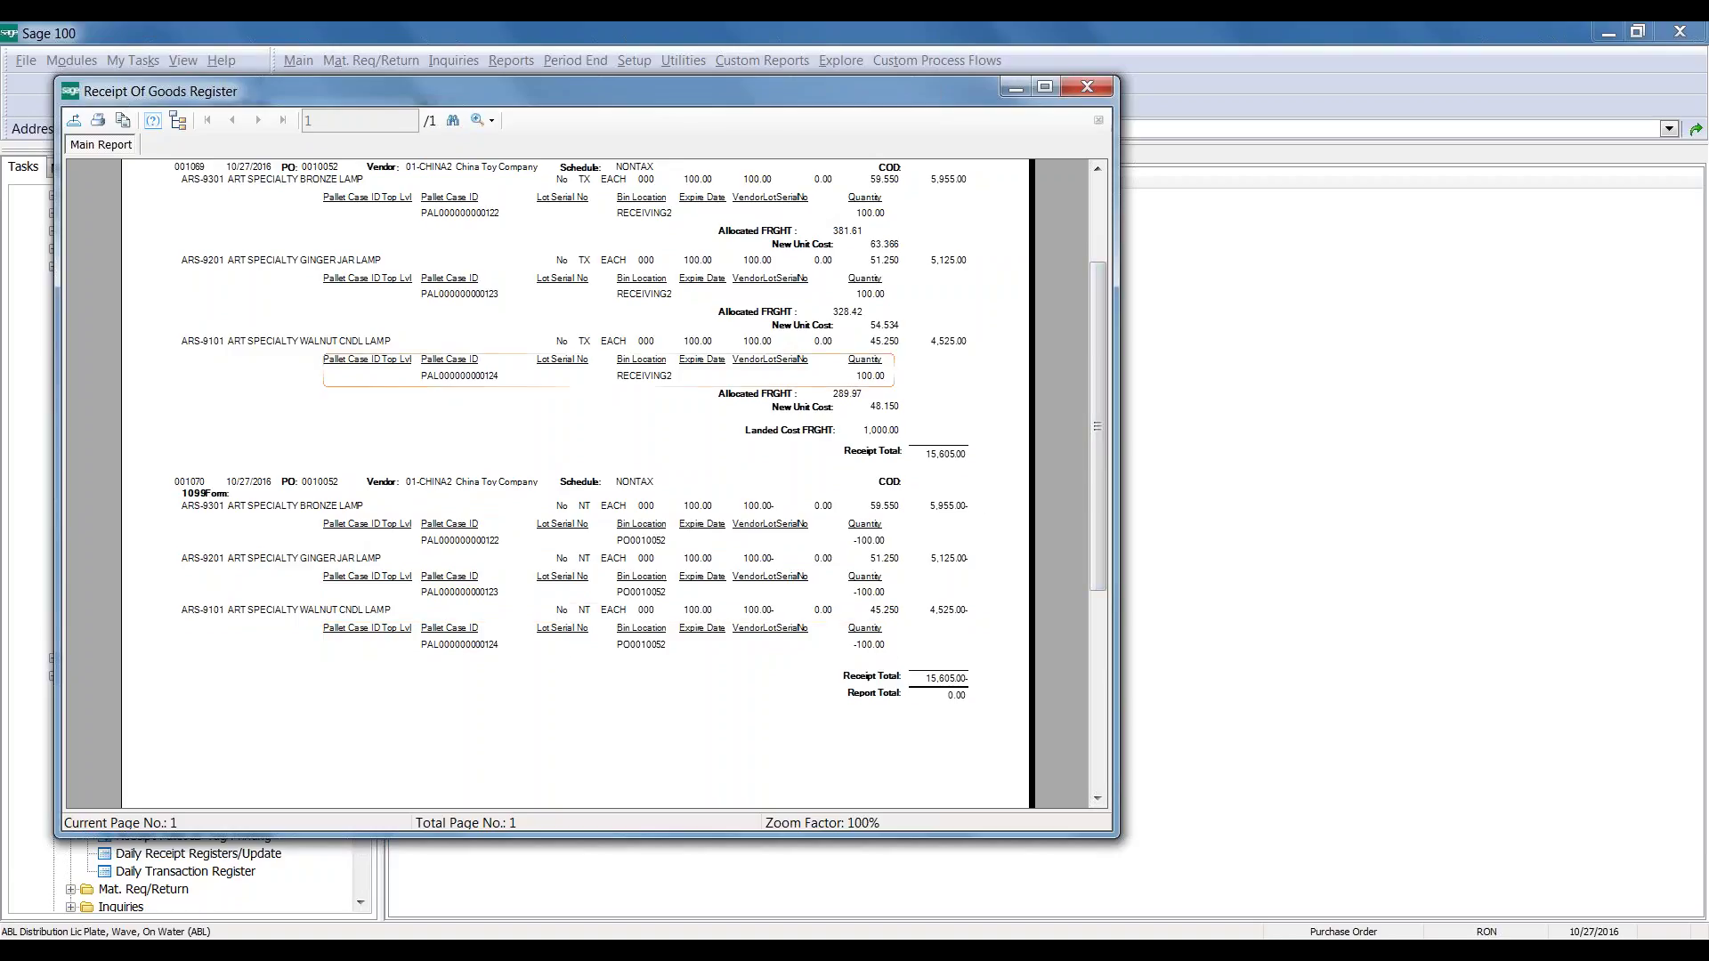
pyautogui.scroll(2, 1093, 254)
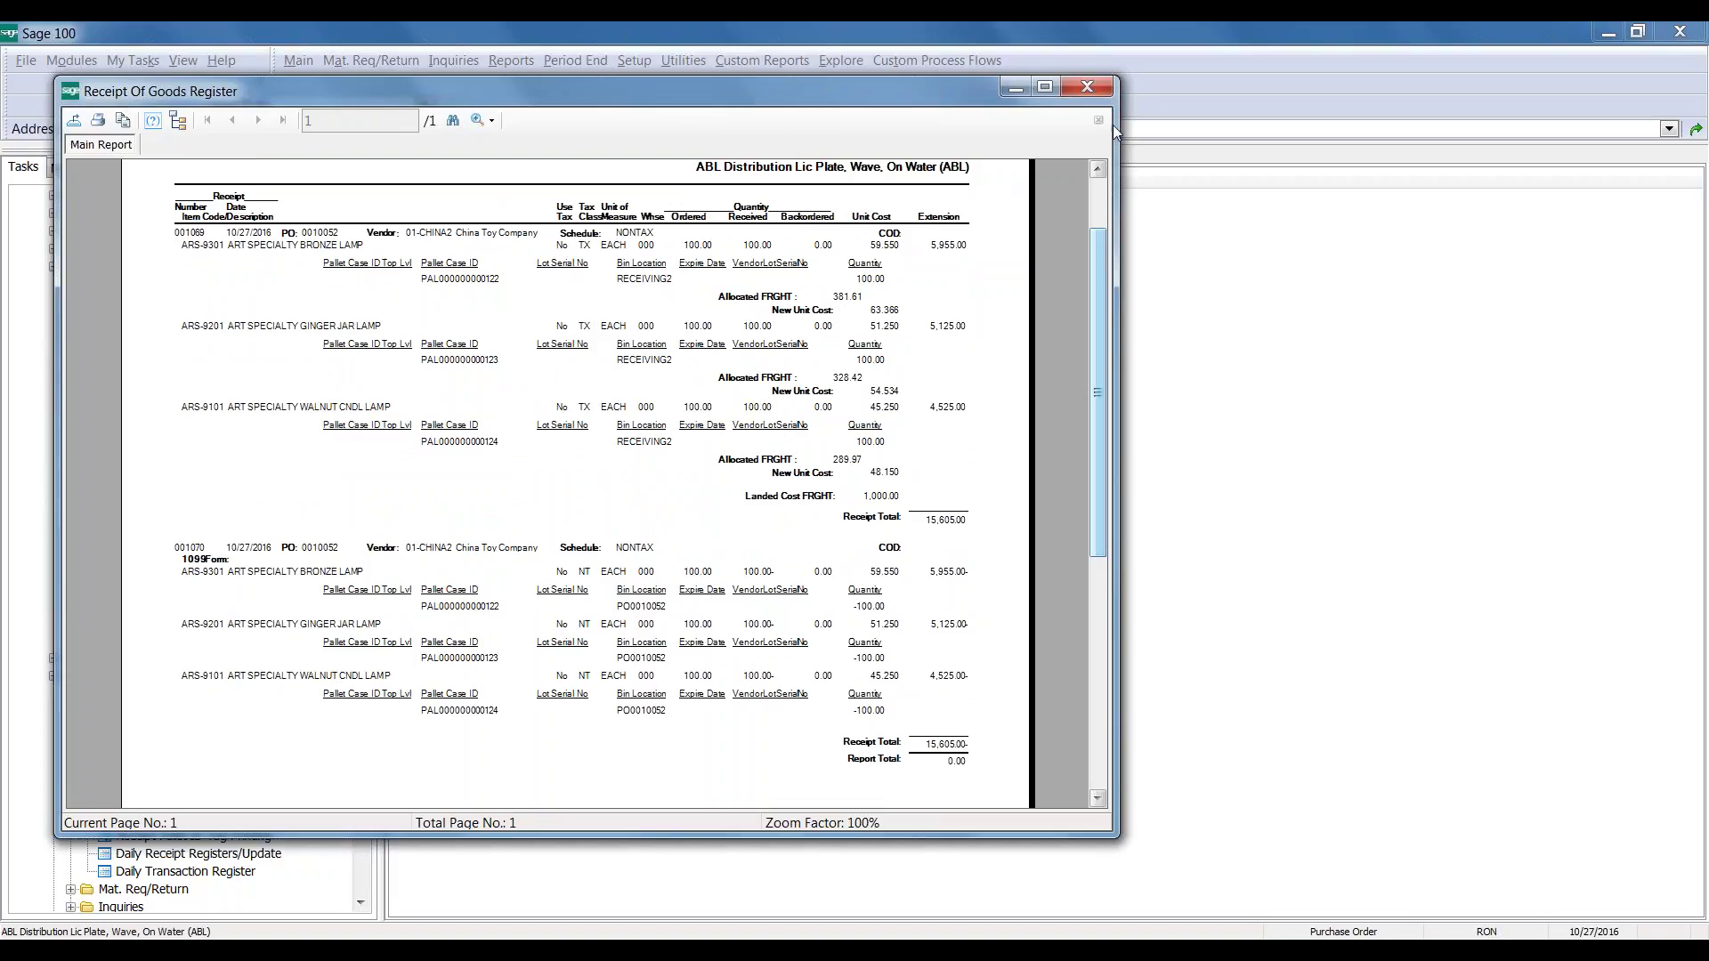
pyautogui.click(1095, 87)
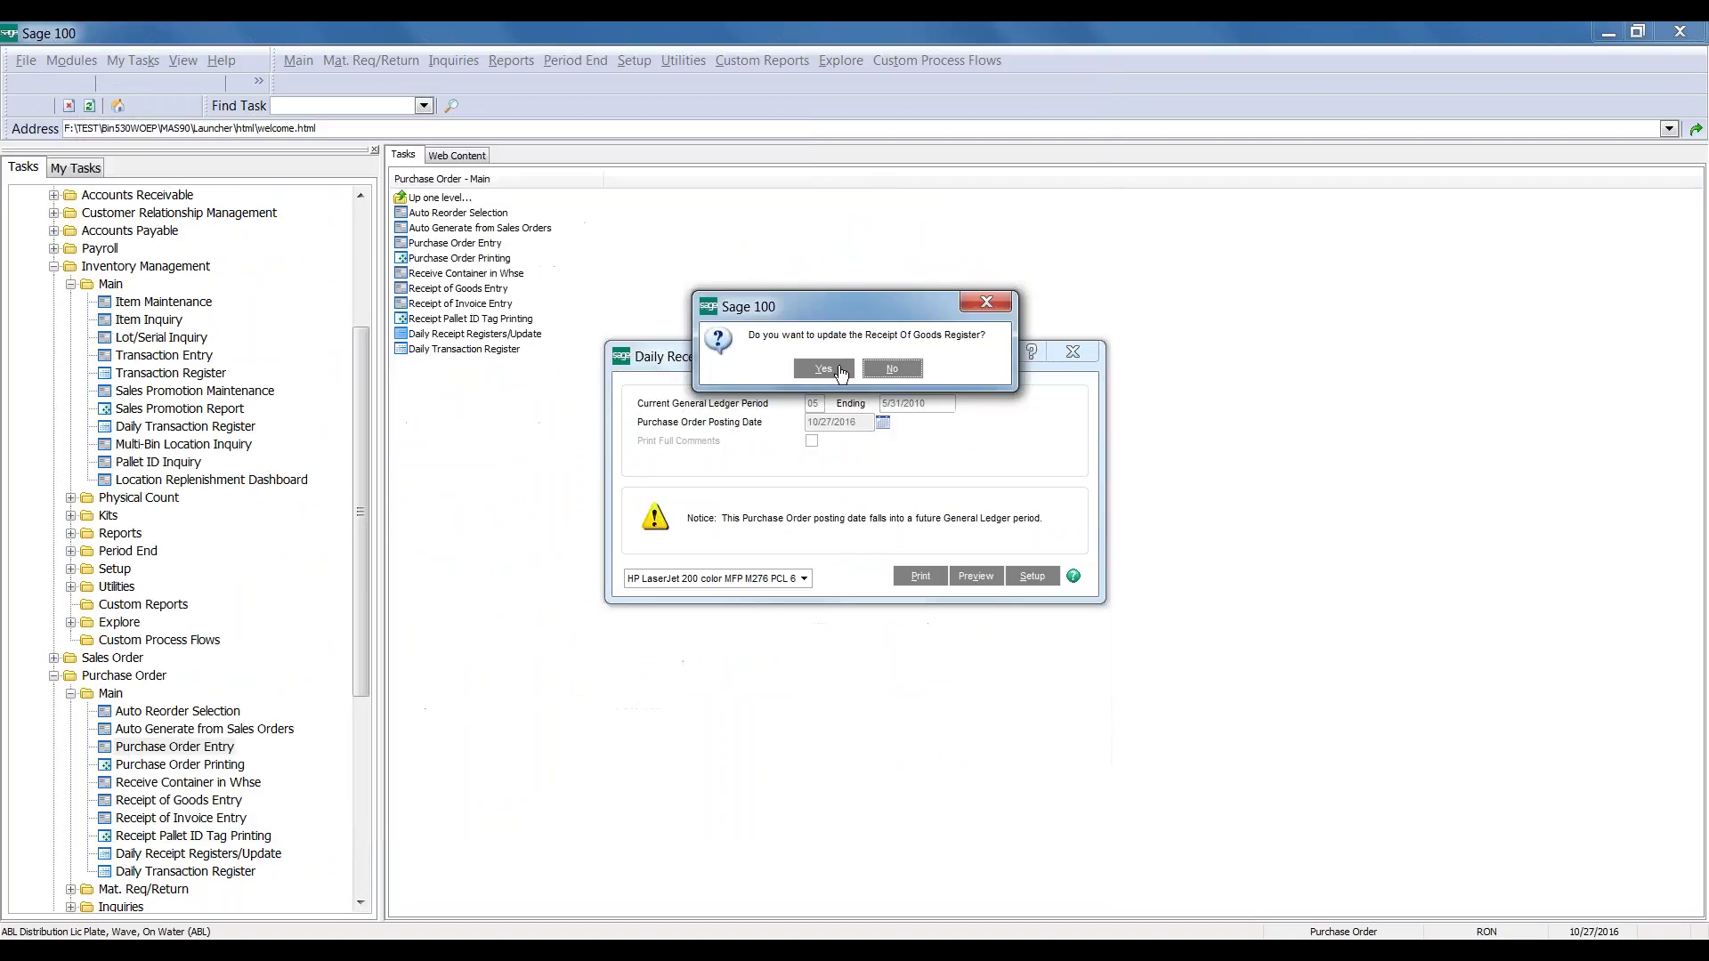
pyautogui.click(833, 370)
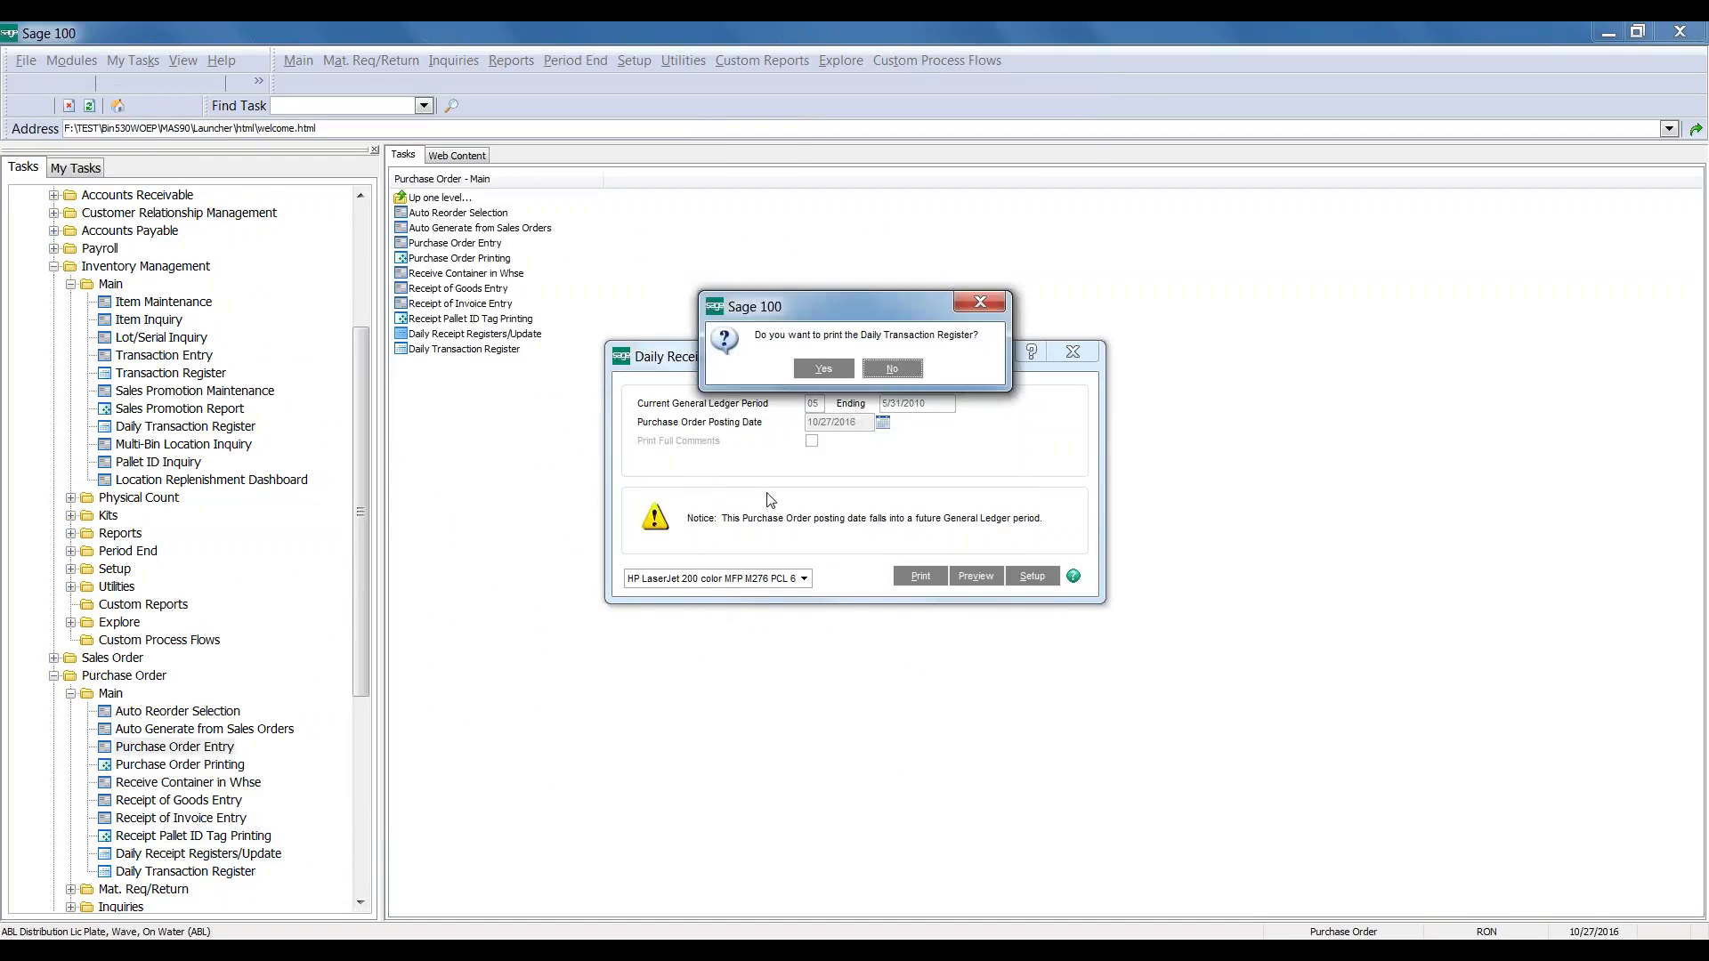
# Preview the purchase order Daily Transaction Register and update it
pyautogui.click(824, 368)
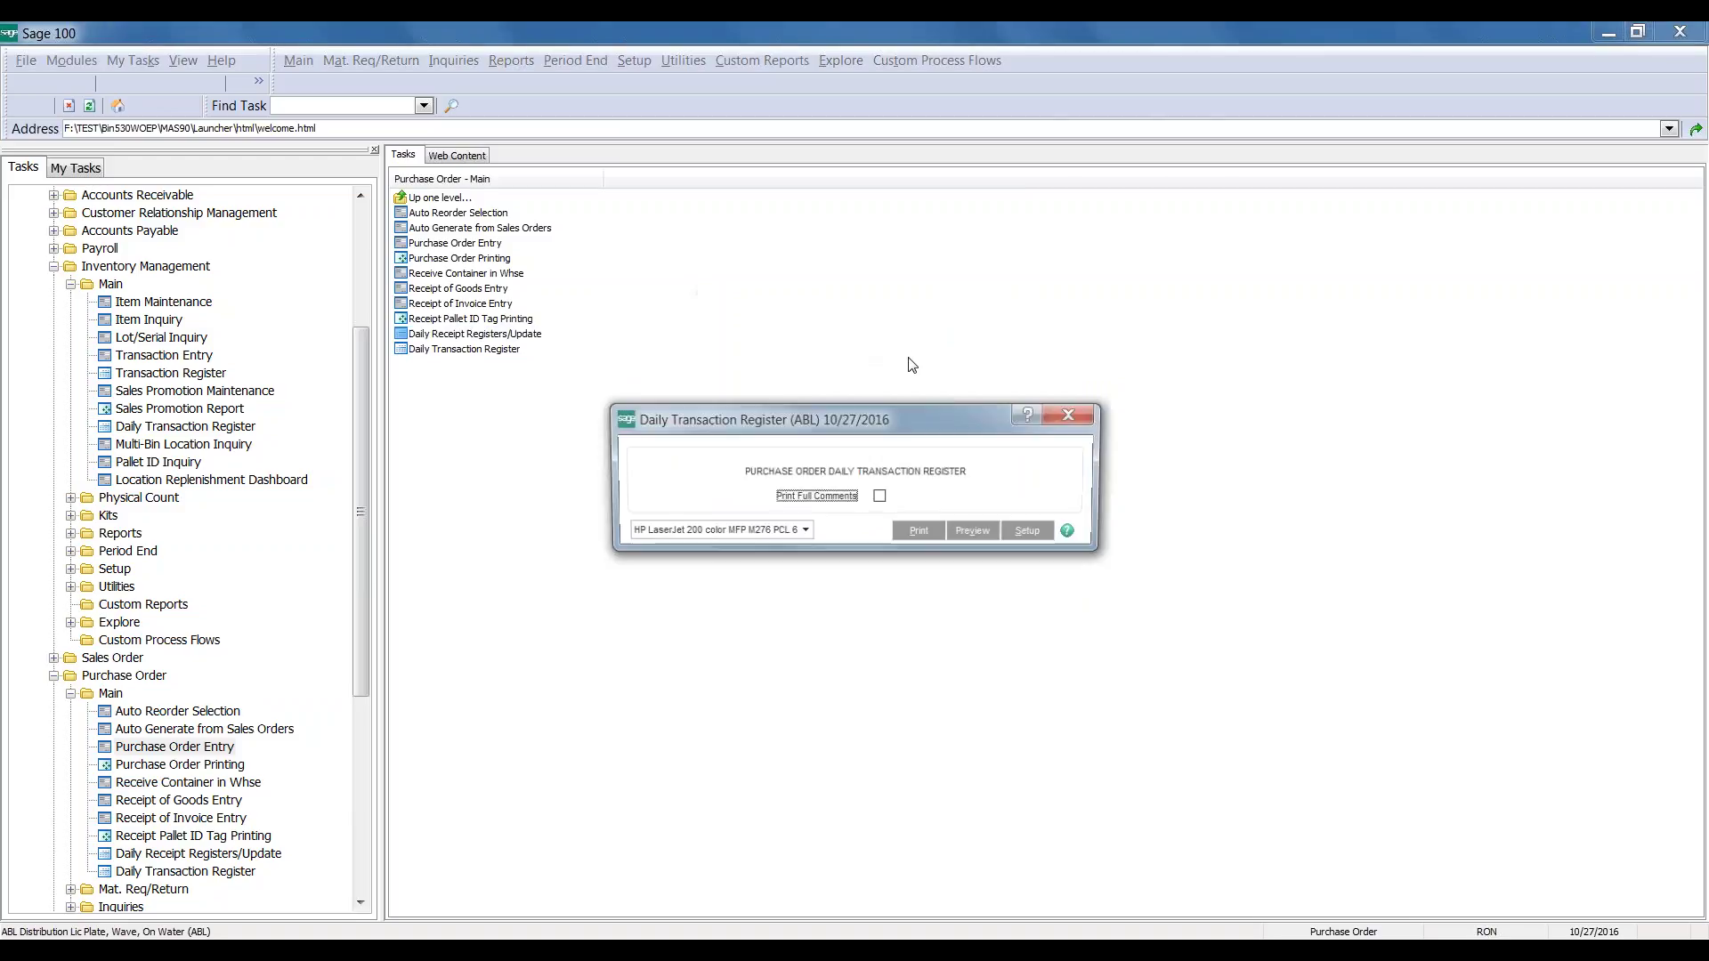
pyautogui.click(975, 533)
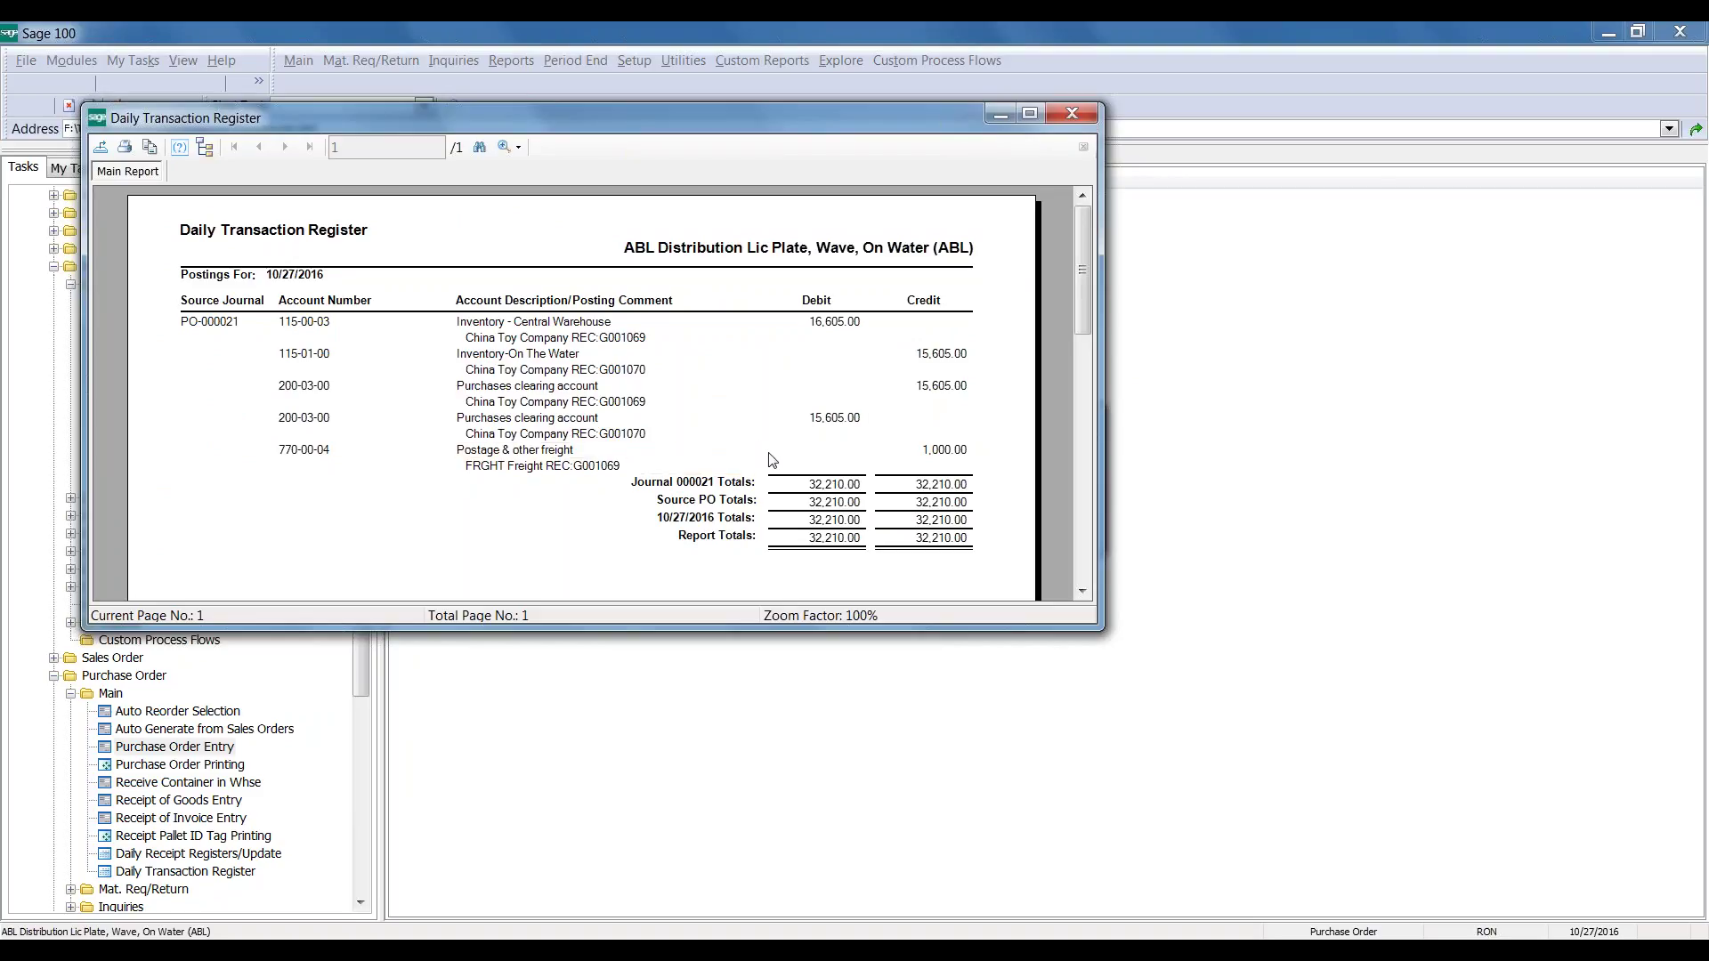
pyautogui.click(1068, 116)
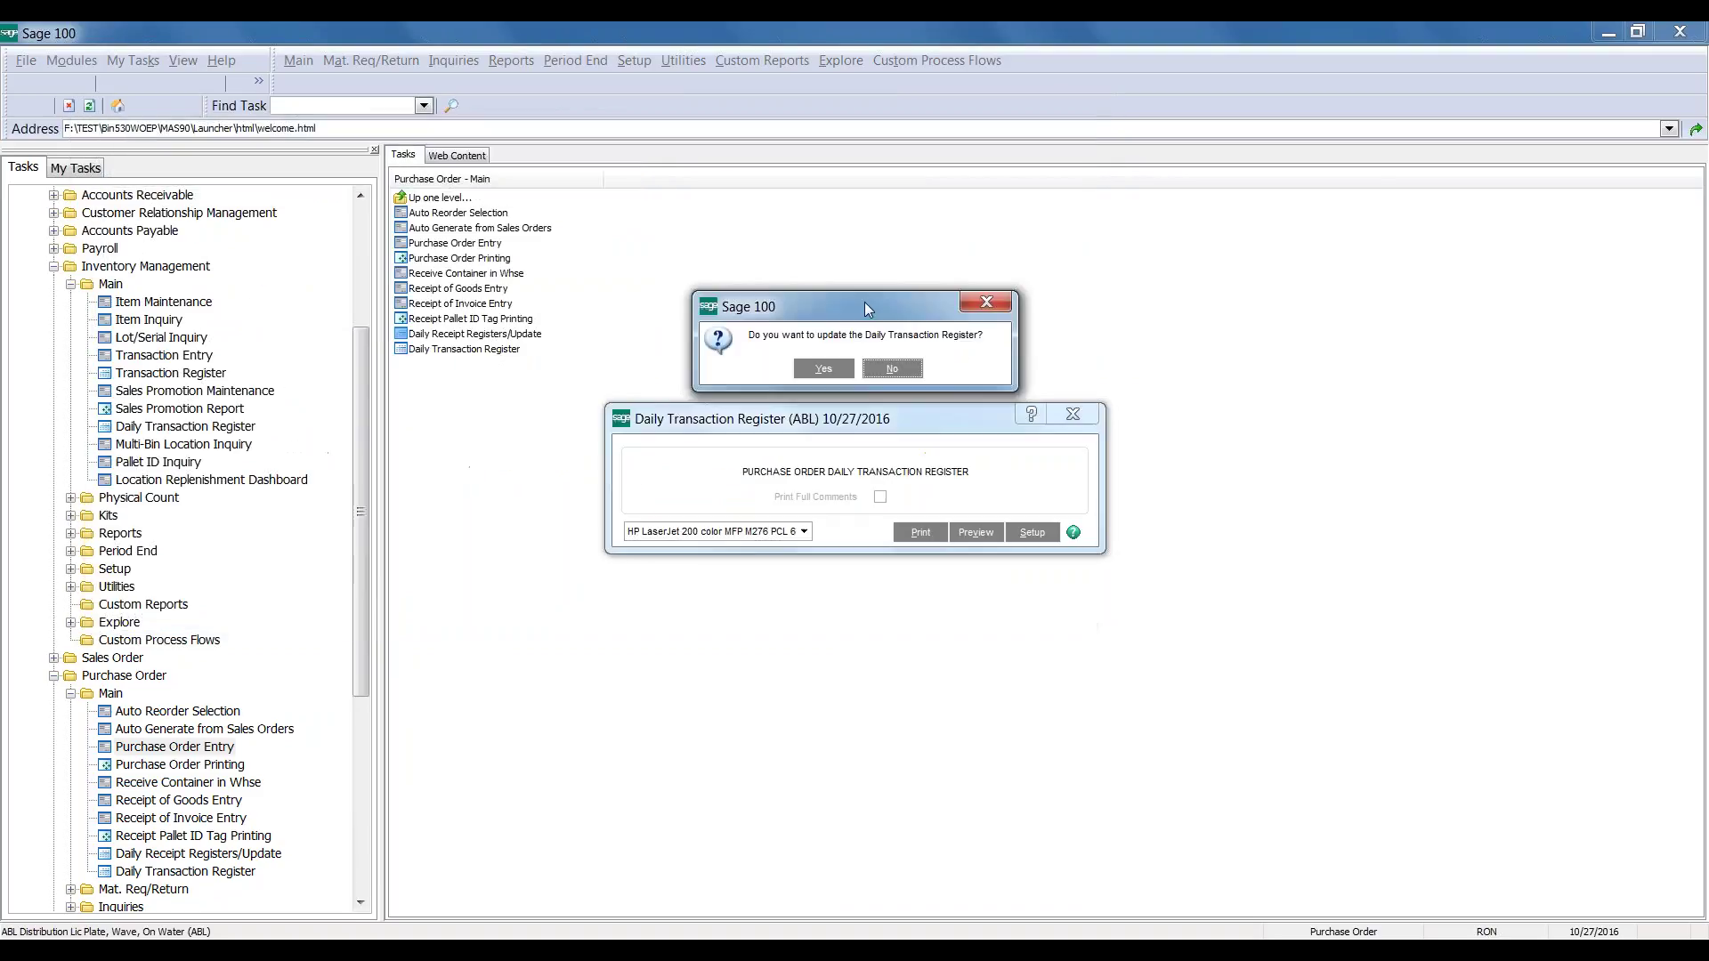
pyautogui.click(833, 370)
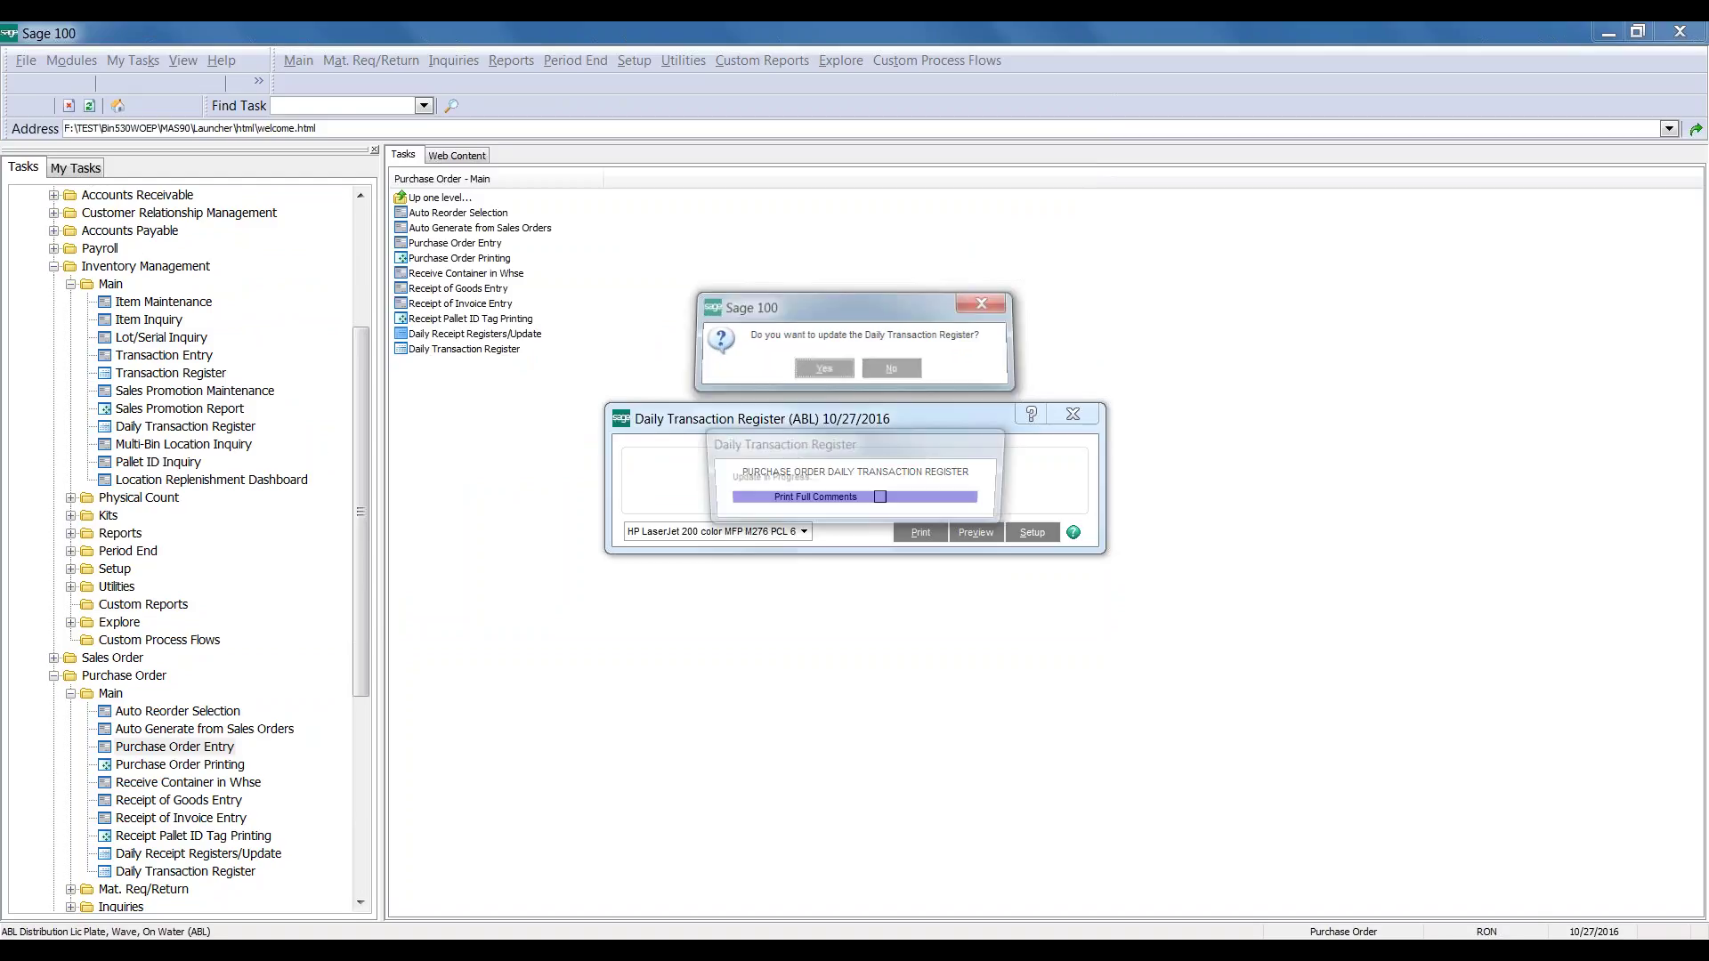
# Check ARS-9201's multi-bin locations in Item Maintenance, selecting the pallet row in RECEIVING2 and widening the Location column to show full bin names
pyautogui.moveTo(966, 950)
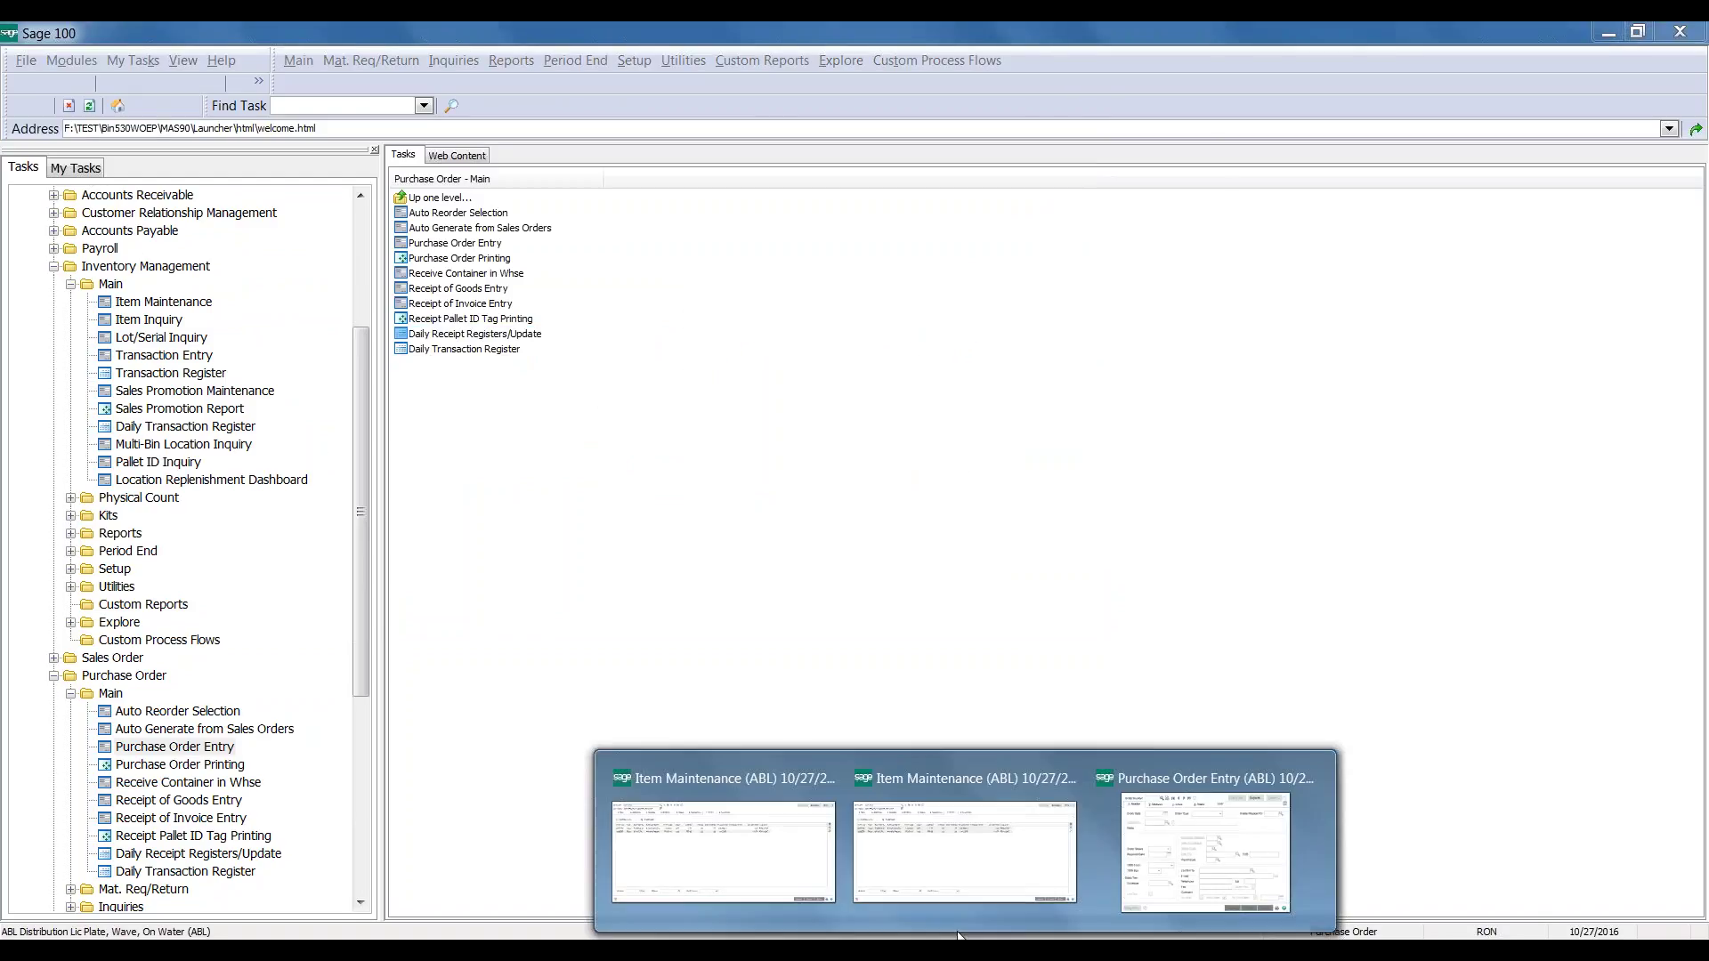
pyautogui.click(887, 853)
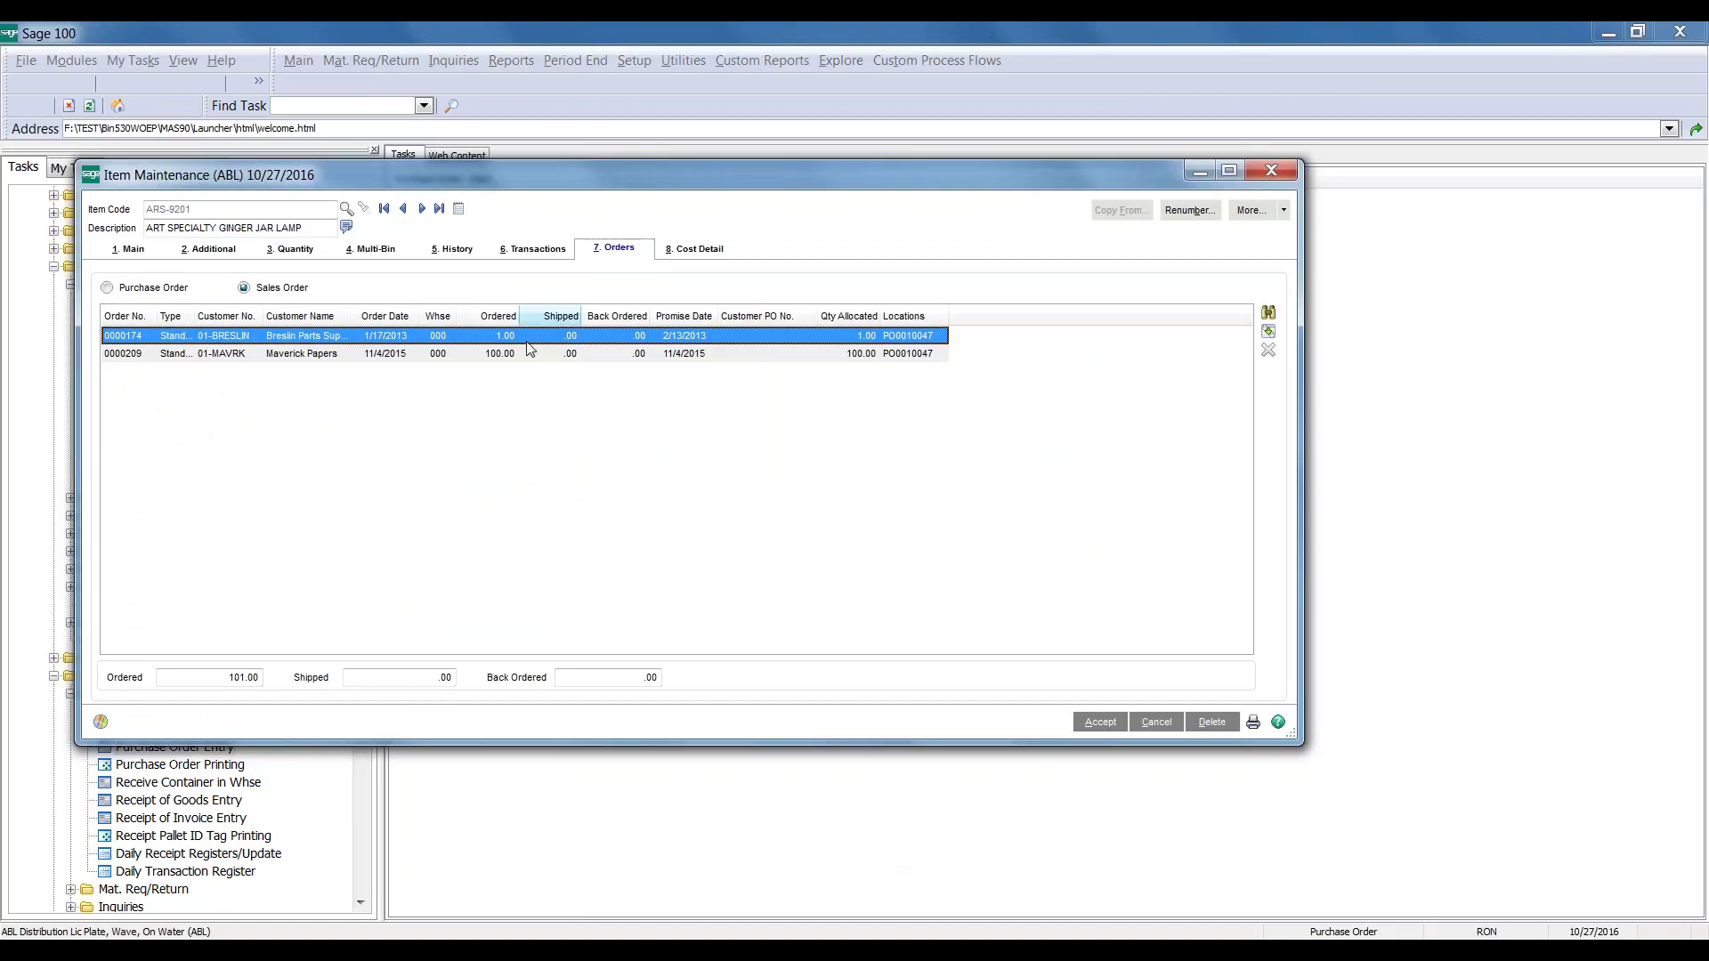
pyautogui.click(373, 252)
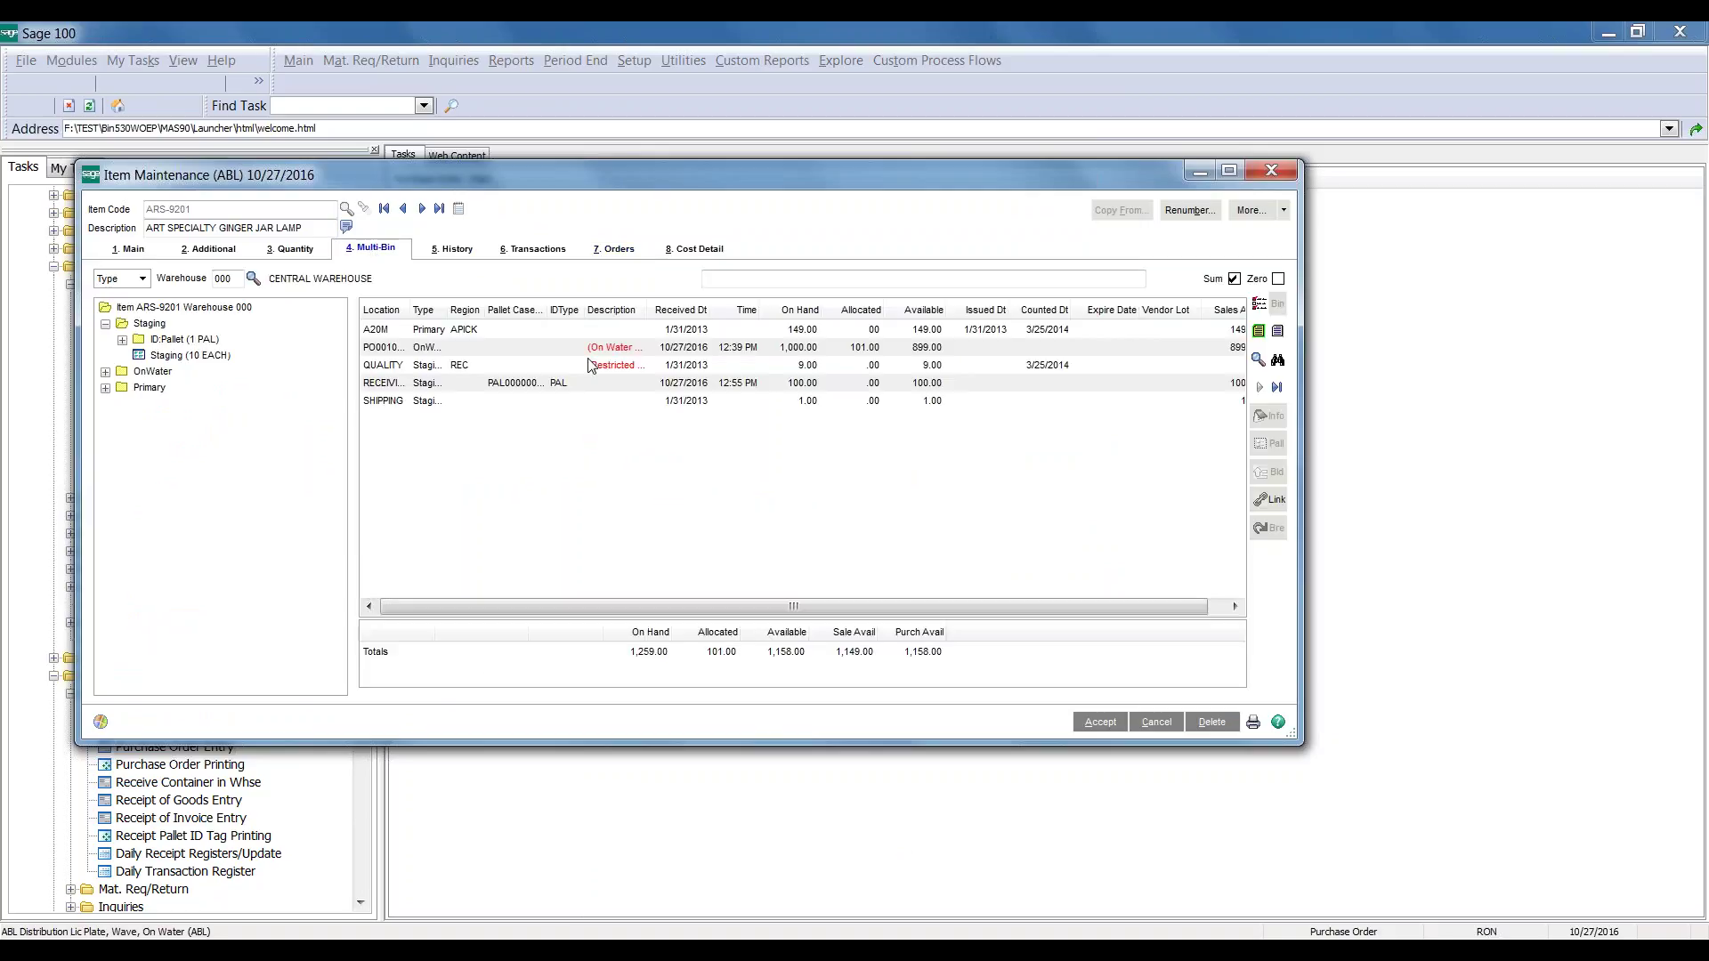
pyautogui.click(650, 368)
pyautogui.click(659, 385)
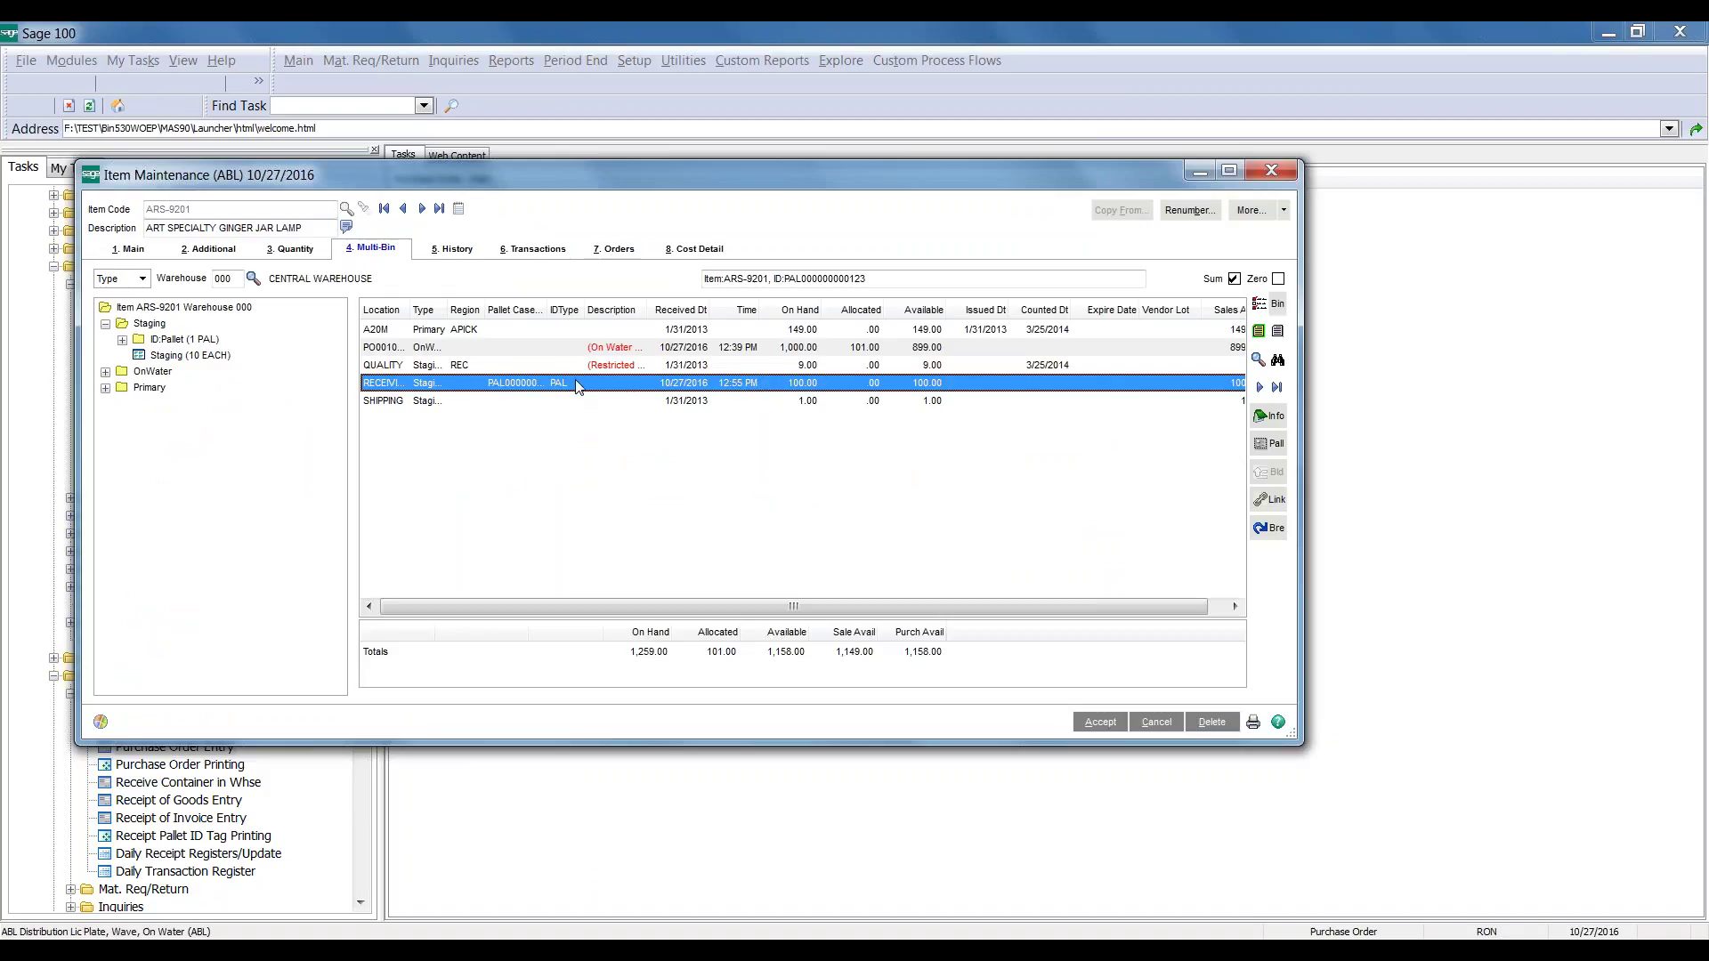
pyautogui.moveTo(409, 311); pyautogui.dragTo(432, 312)
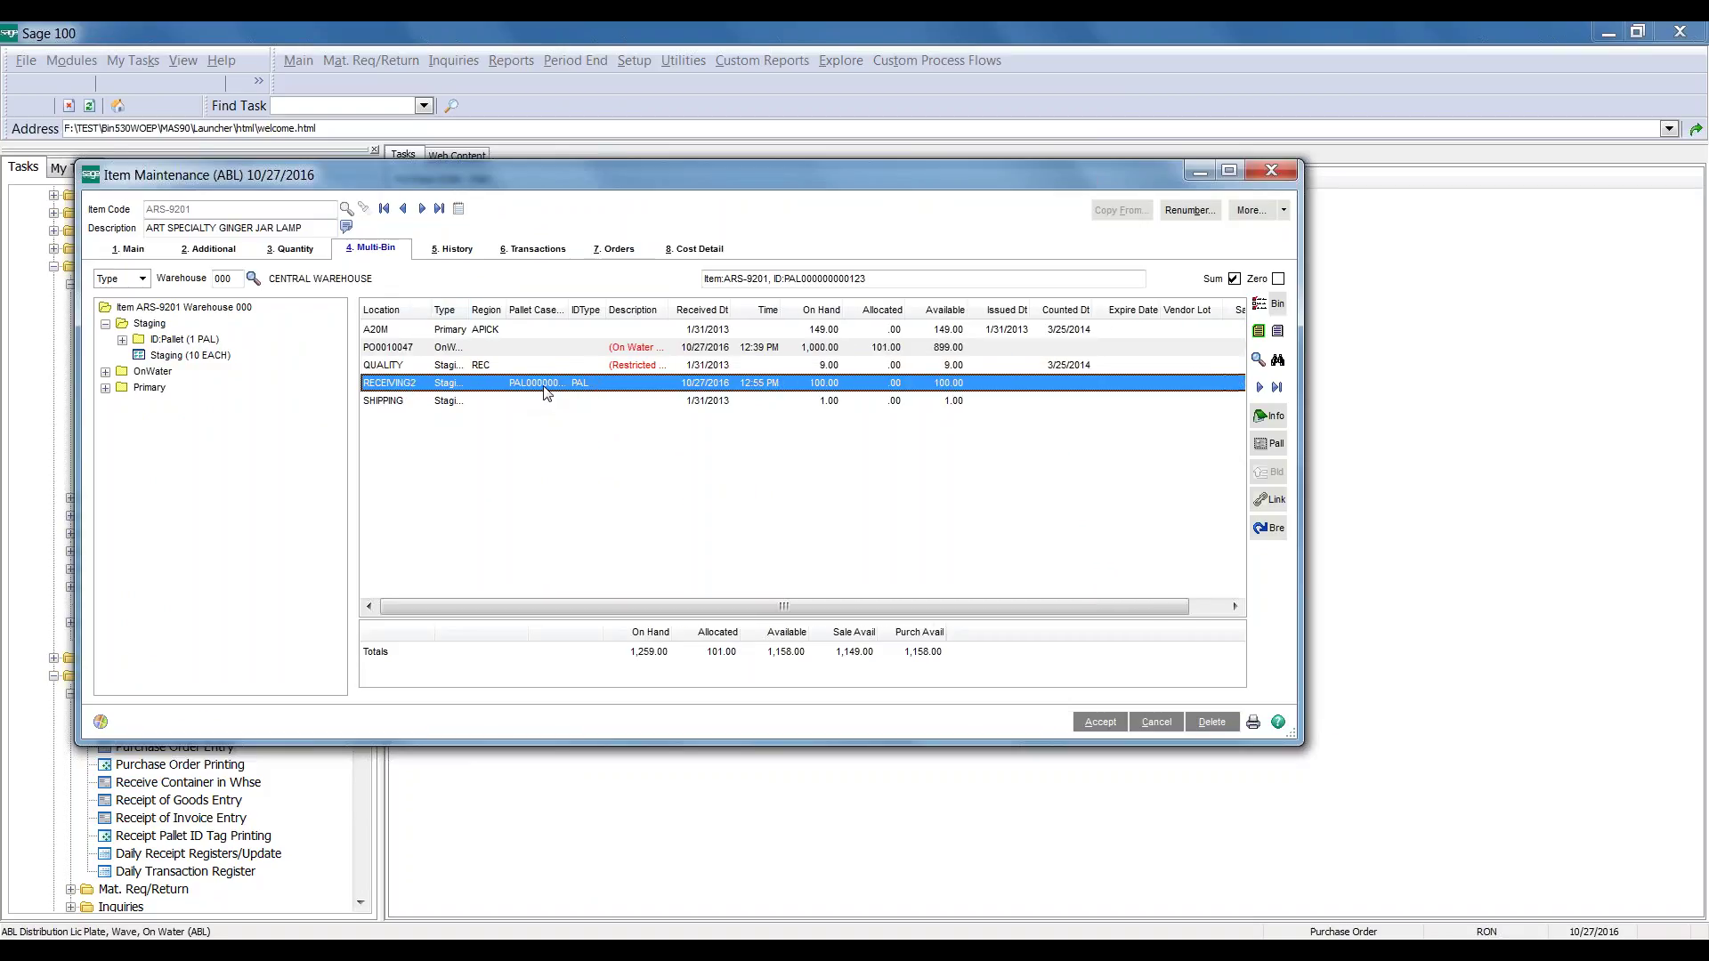
pyautogui.click(1270, 442)
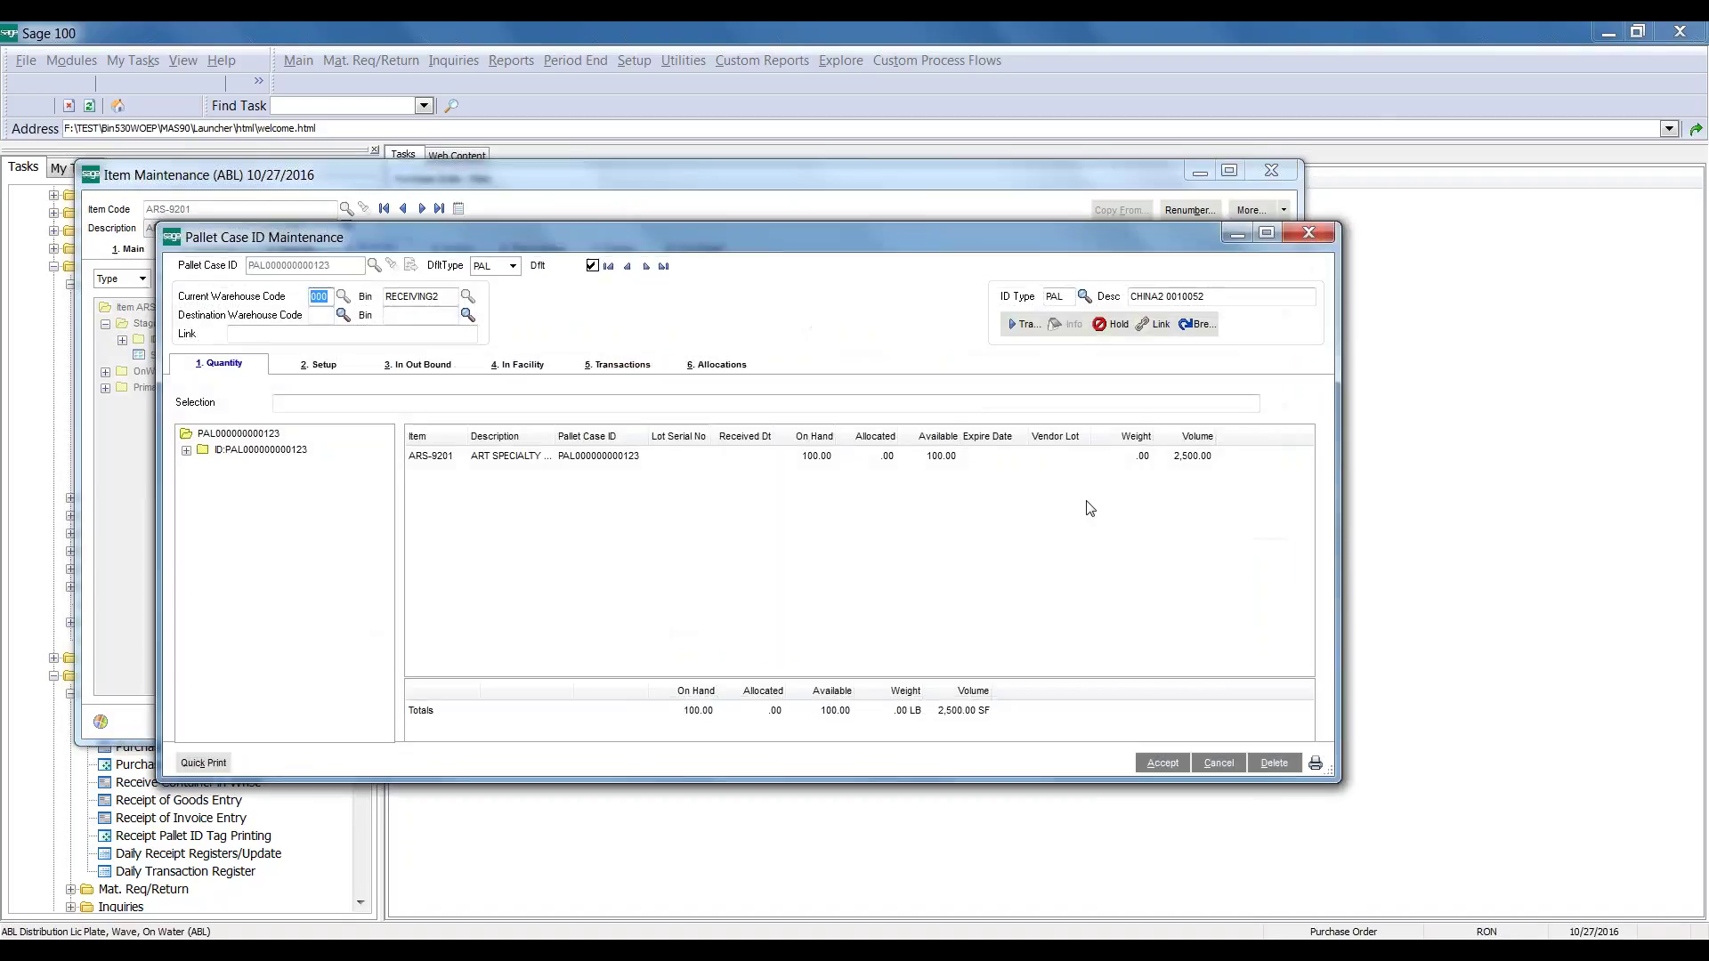
pyautogui.doubleClick(224, 454)
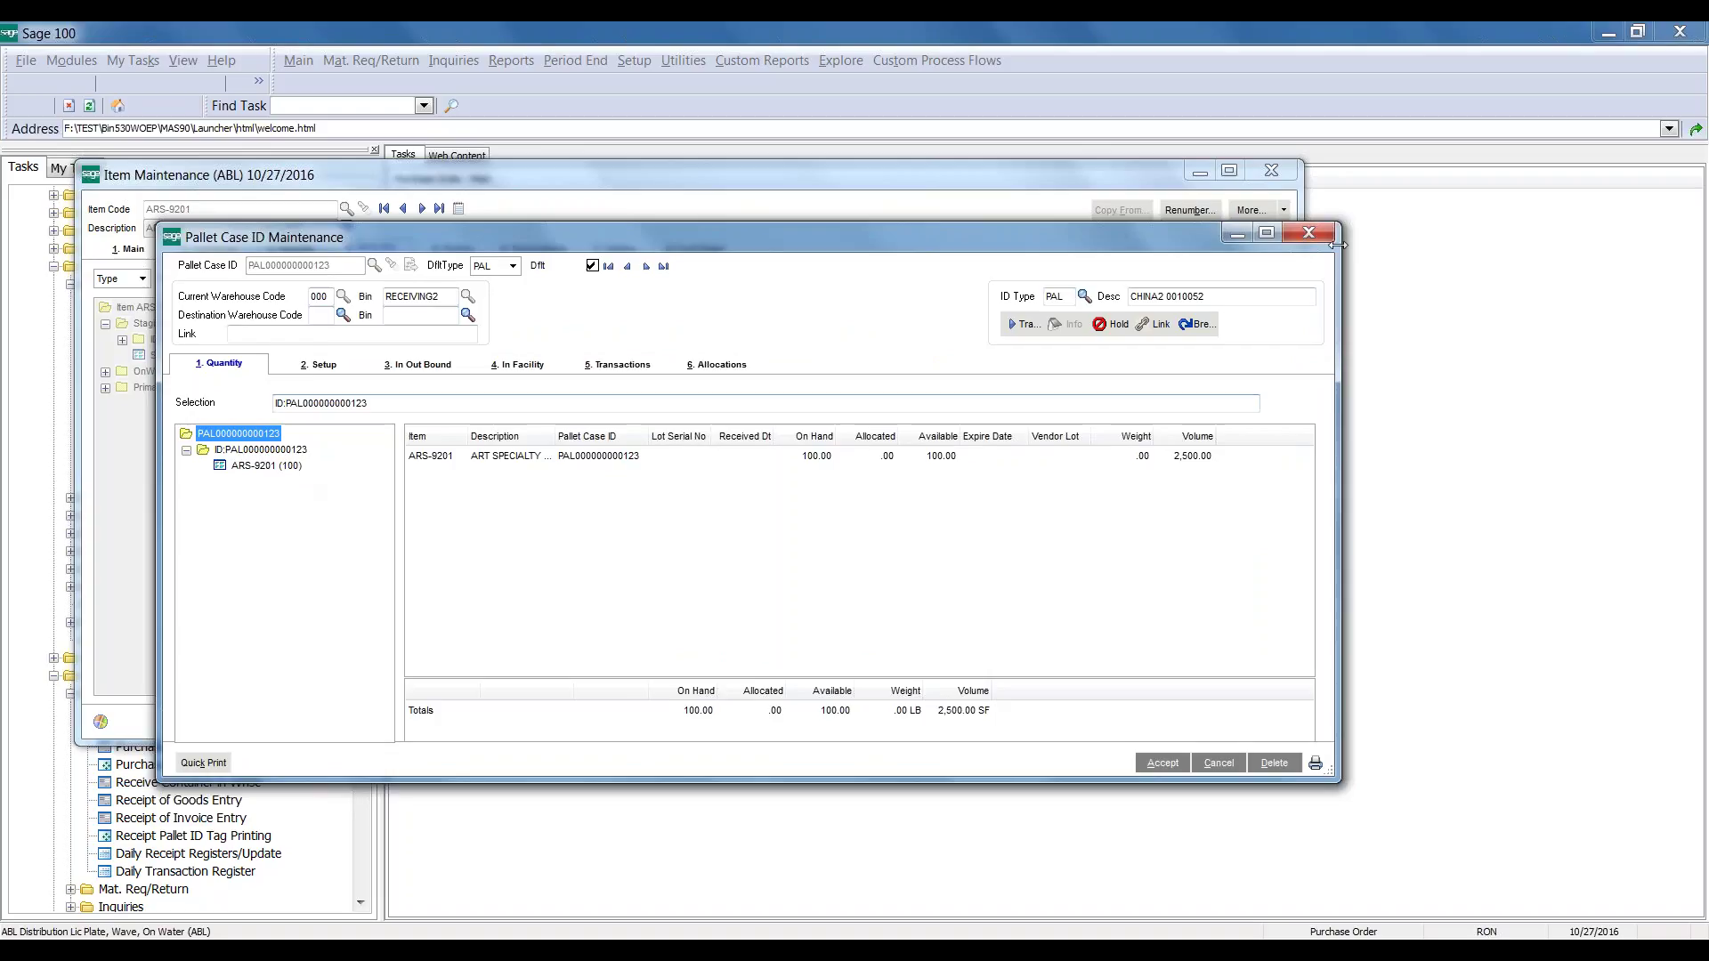
pyautogui.click(1310, 234)
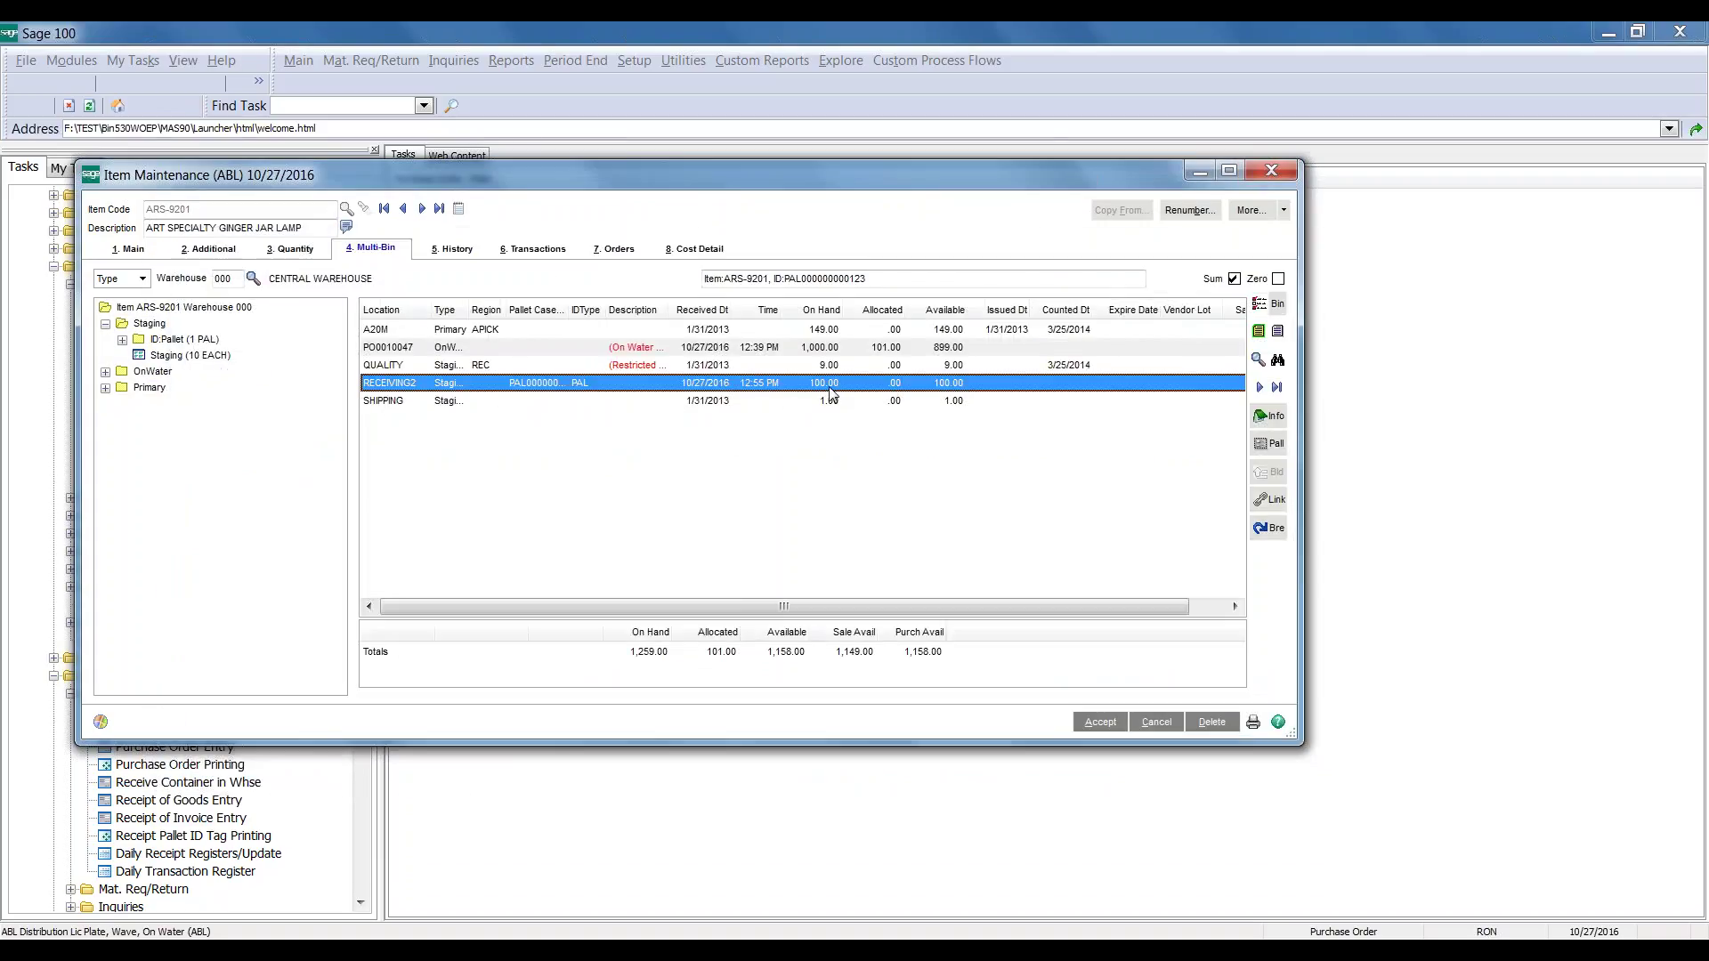
pyautogui.click(123, 340)
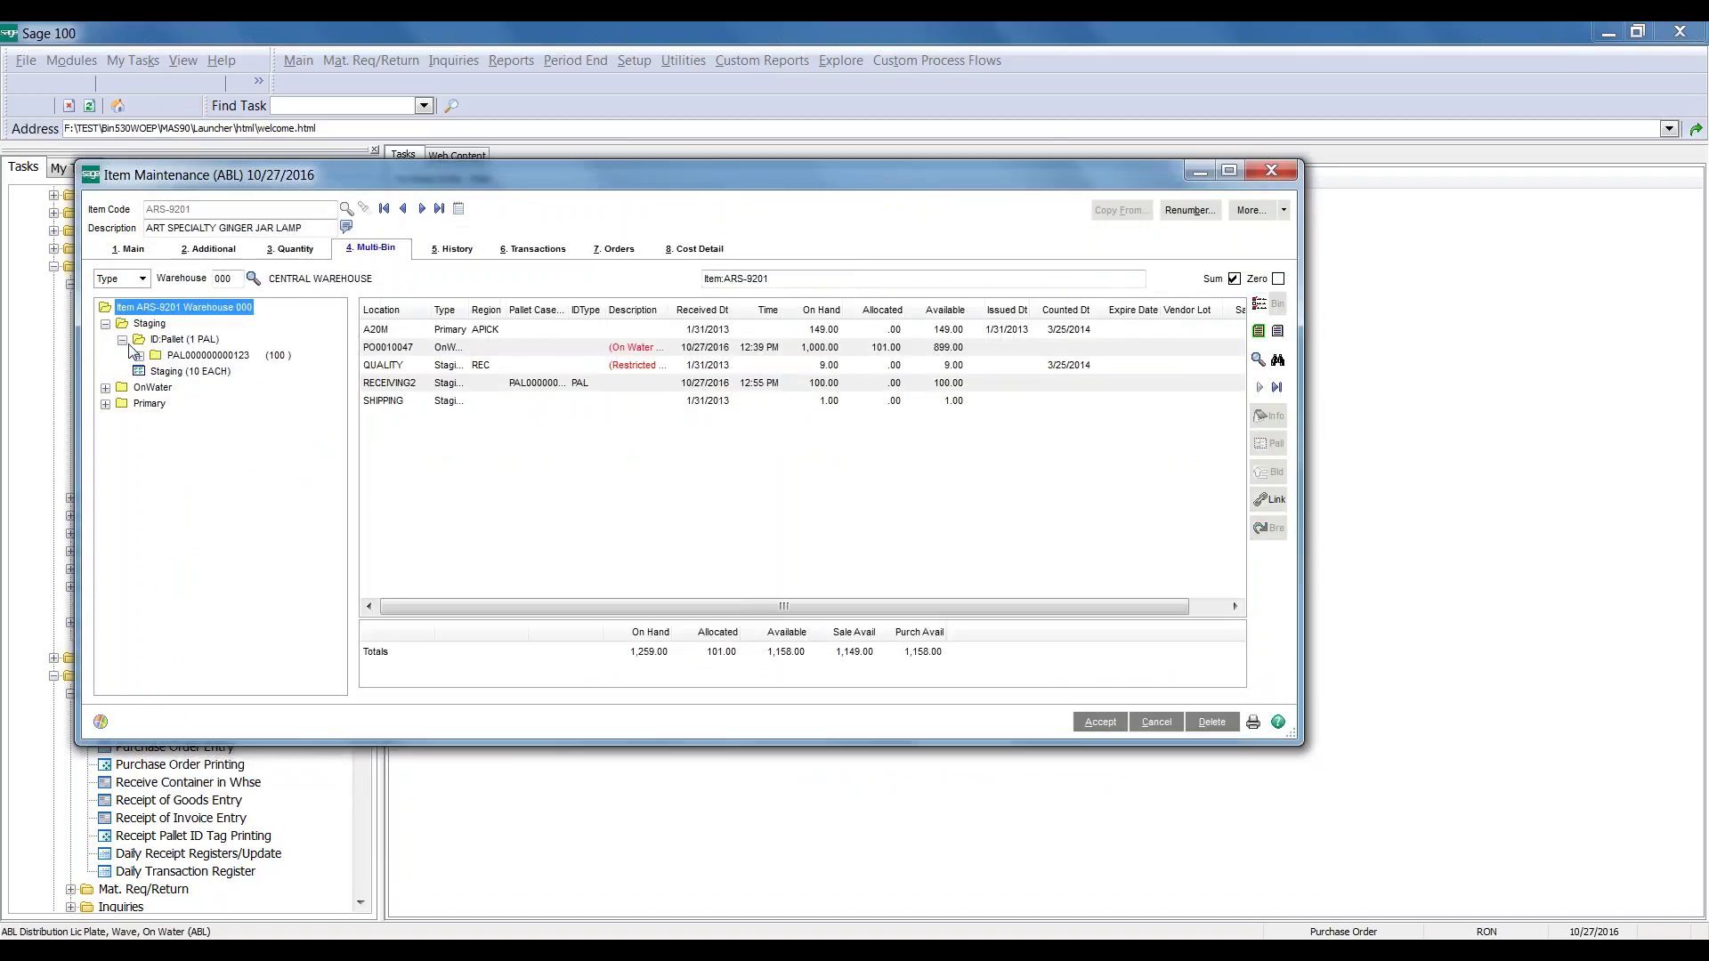
pyautogui.click(139, 356)
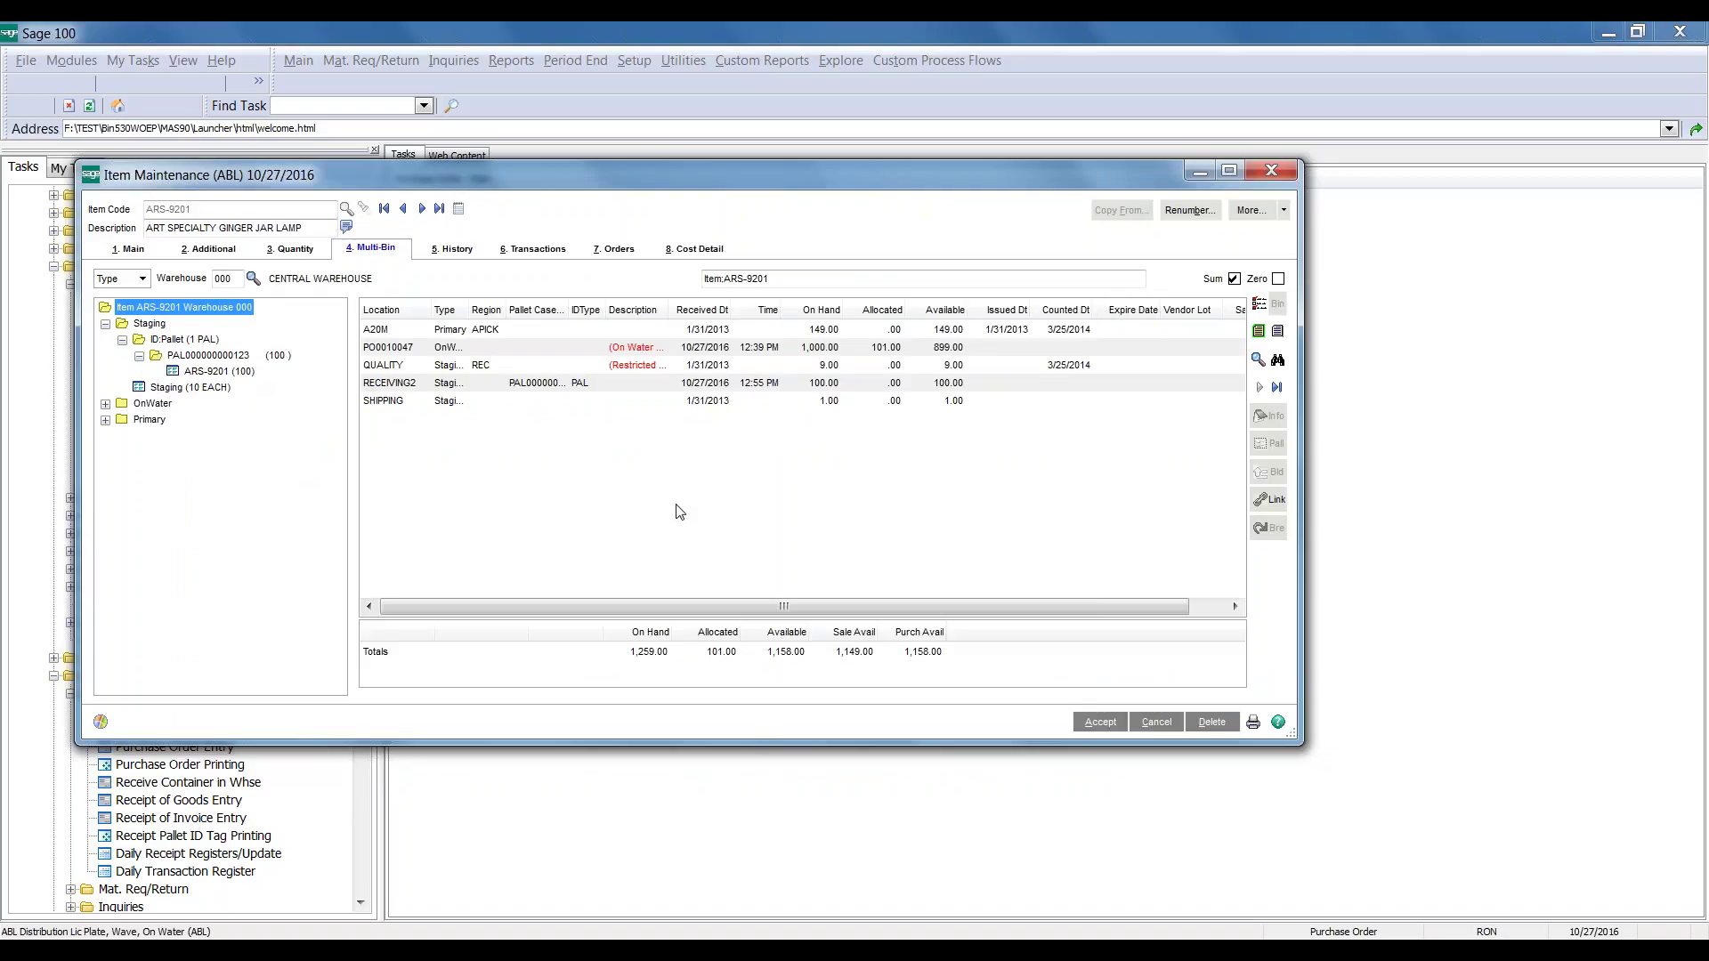
# Open the China Toy Company purchase order for 300 each of 1001 BEAR and 1001 CAT, review its lines, and accept it
pyautogui.click(868, 799)
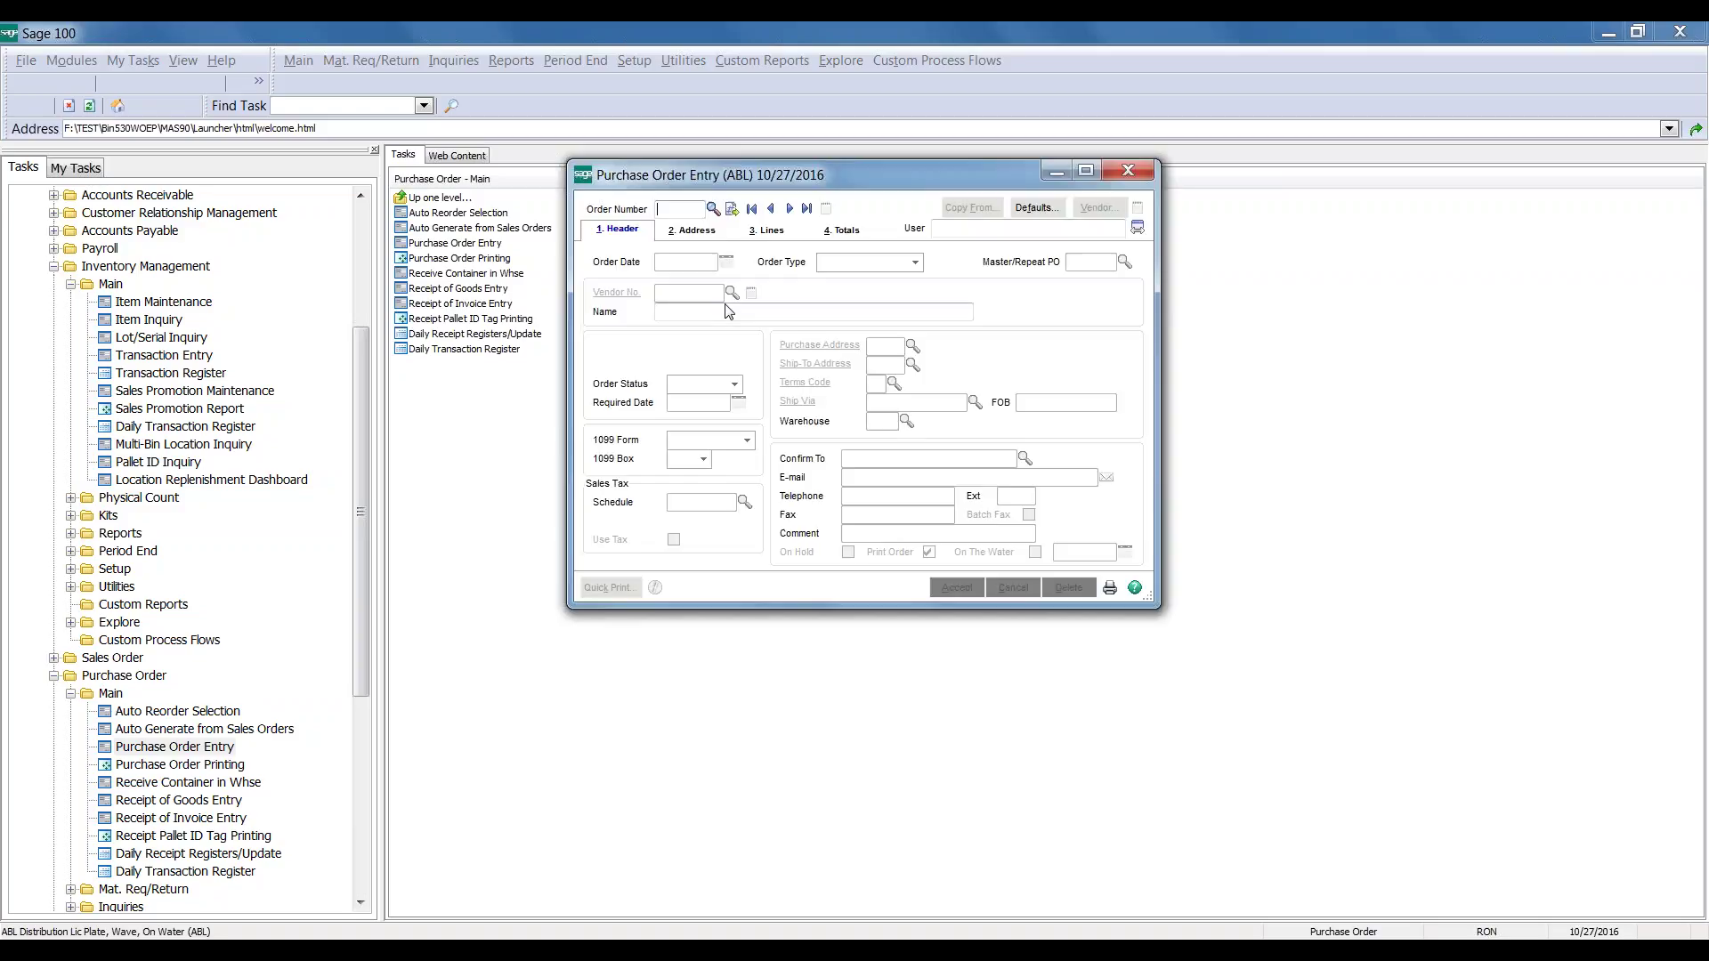
pyautogui.click(715, 216)
pyautogui.scroll(-6, 957, 425)
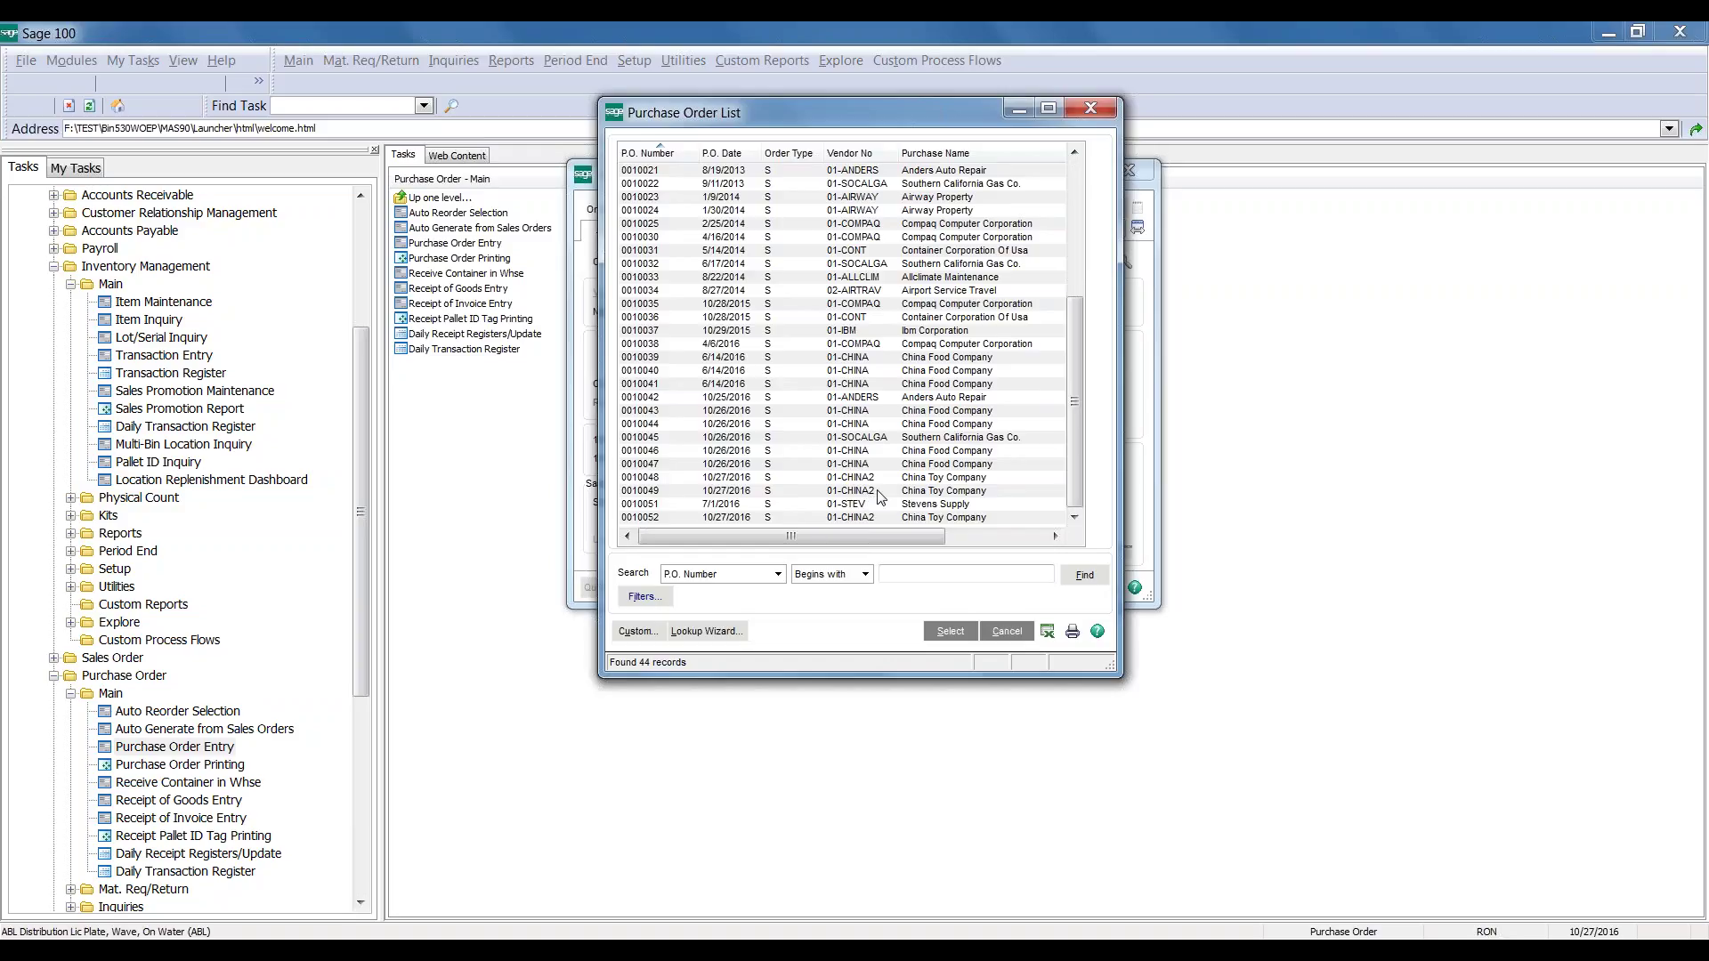
pyautogui.doubleClick(878, 491)
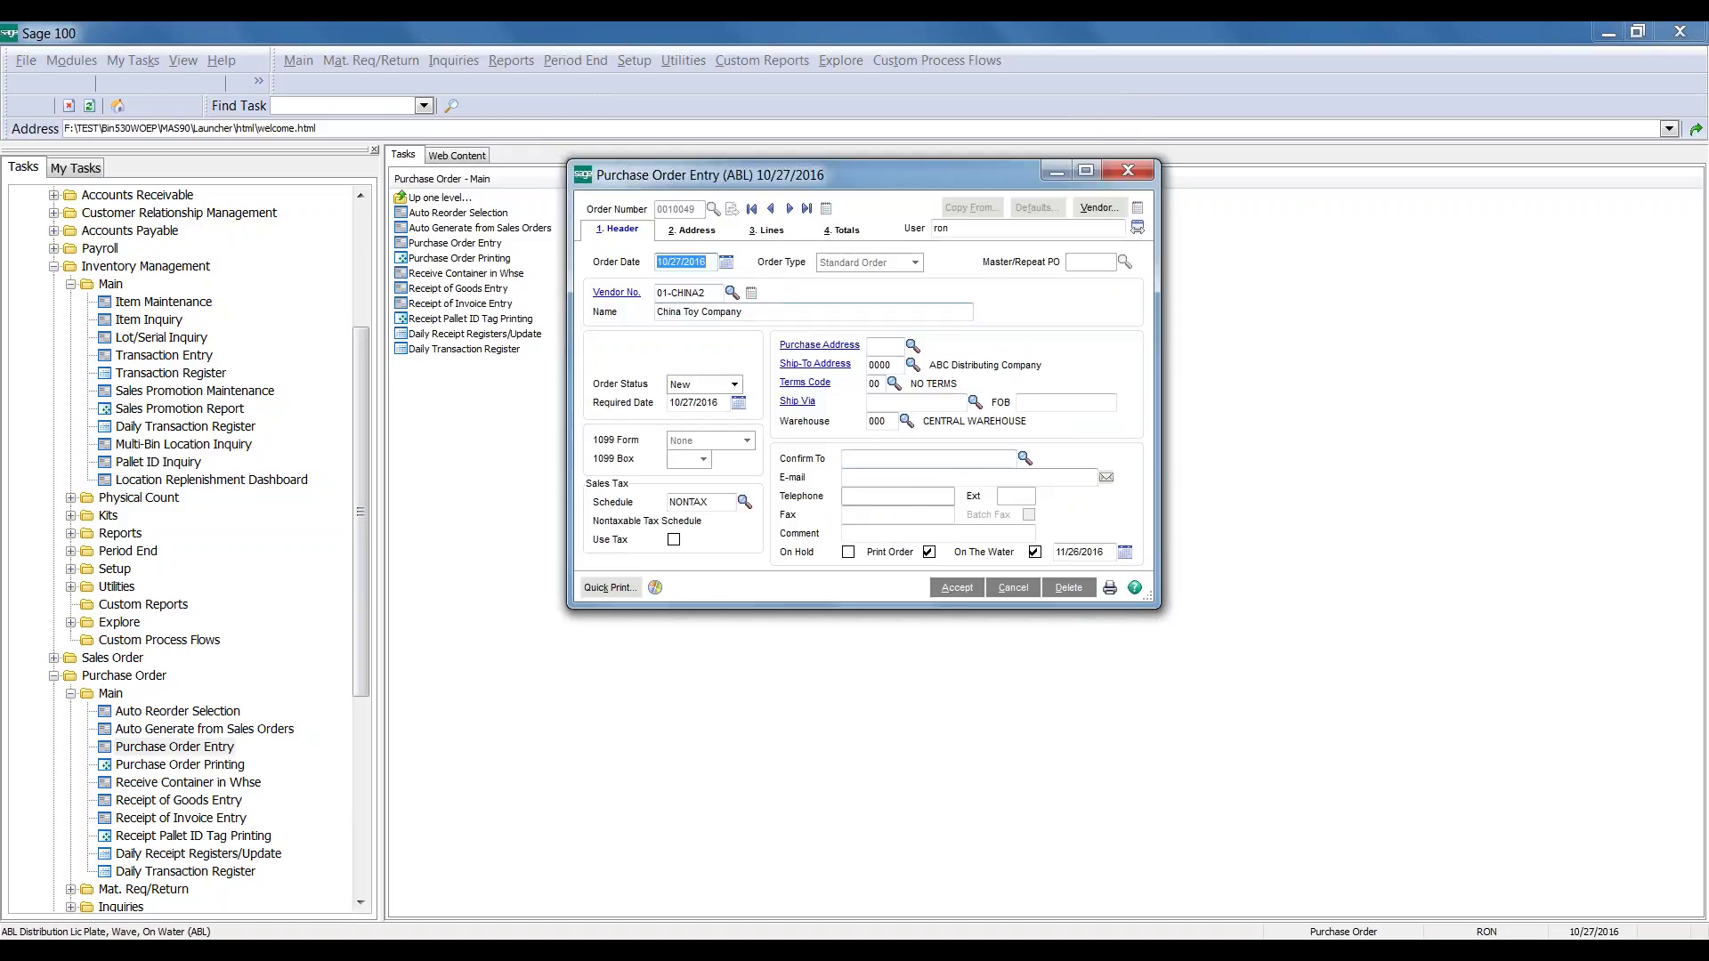
pyautogui.click(771, 234)
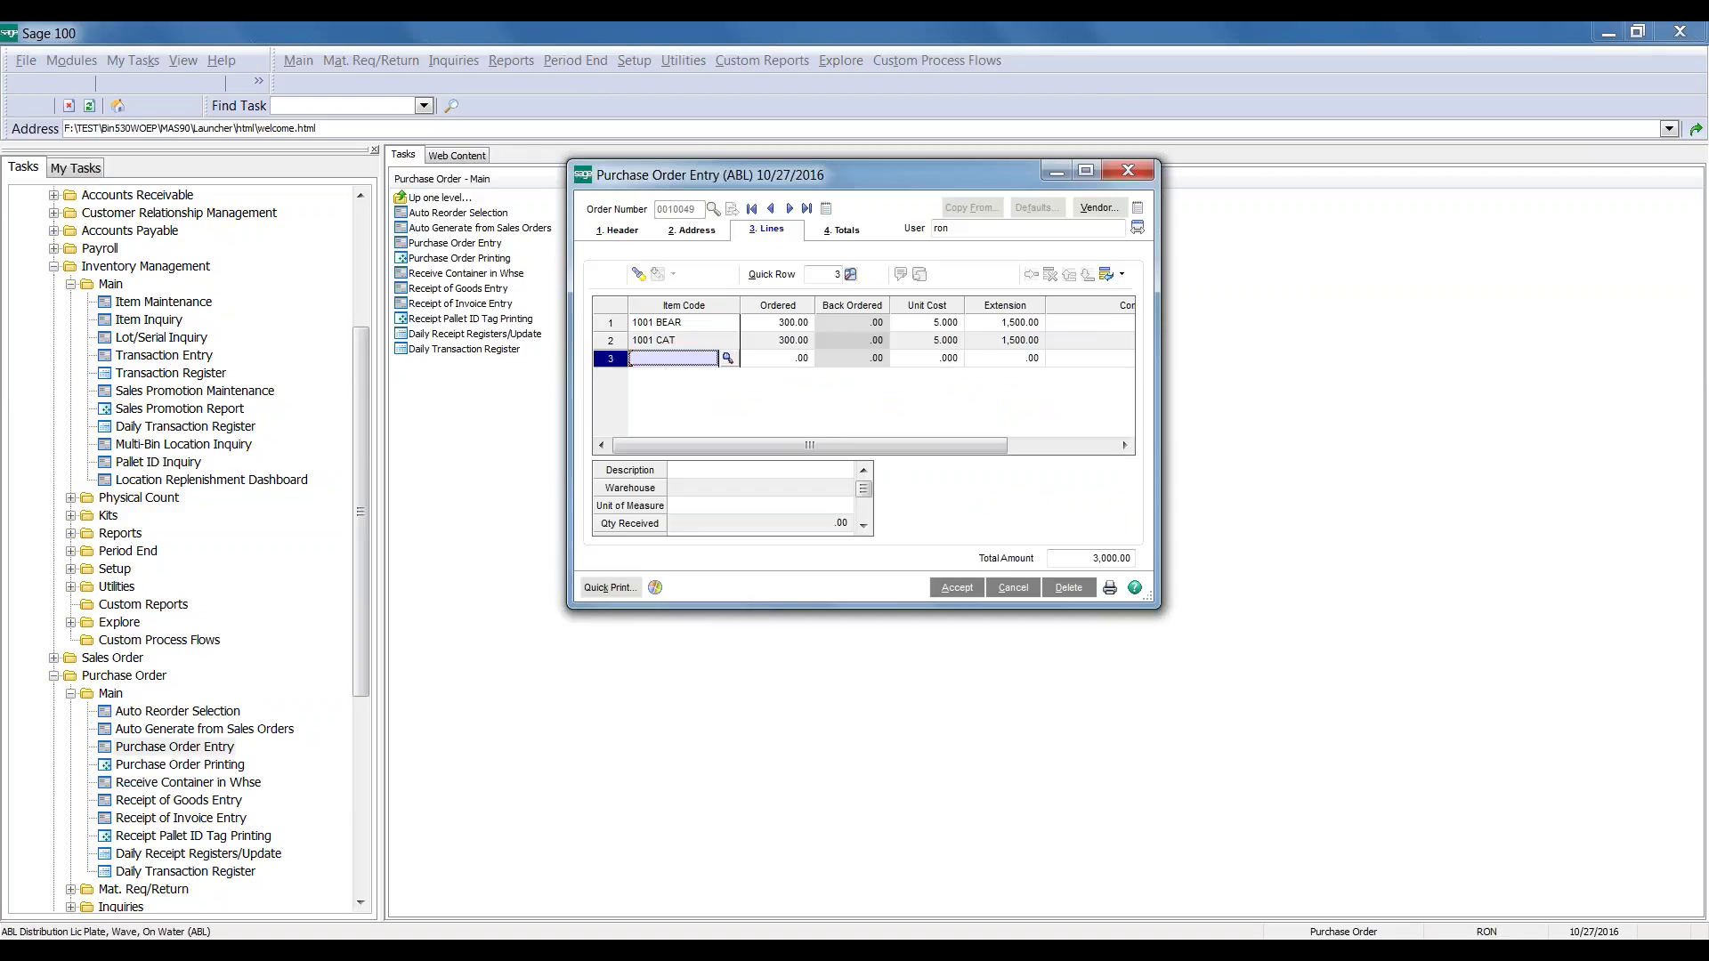
pyautogui.click(954, 589)
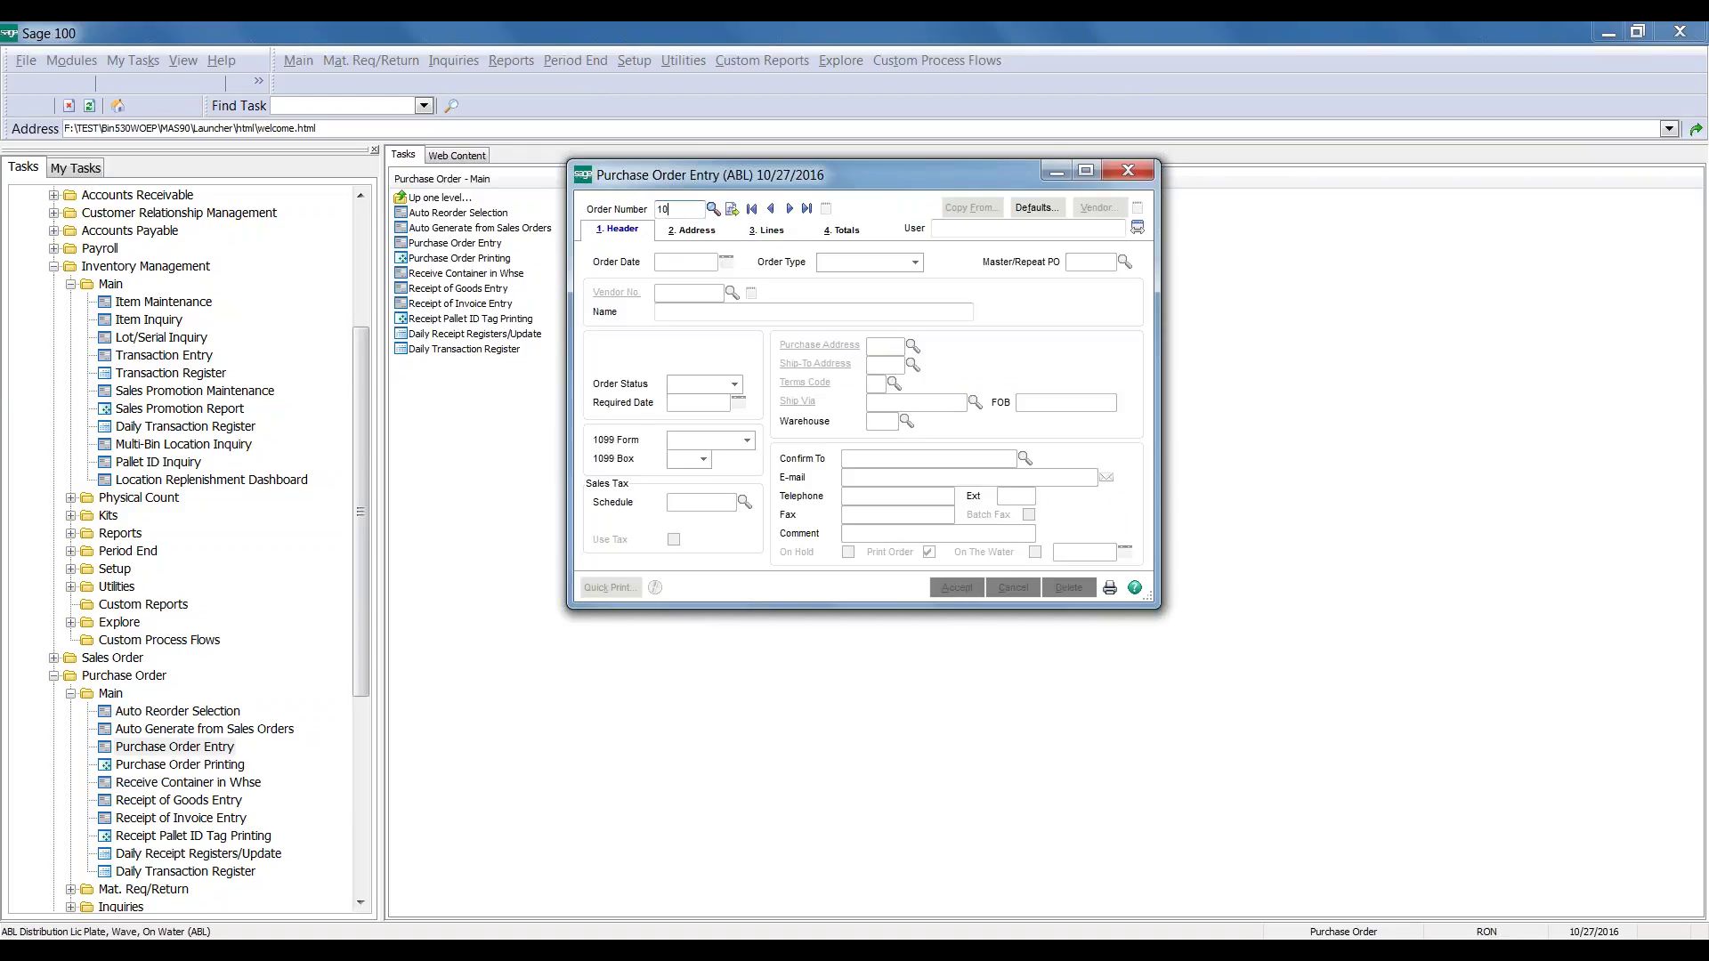
# Start a new standard purchase order, reusing the cancelled order number, for vendor 01-CHINA2, China Toy Company
pyautogui.press('Tab')
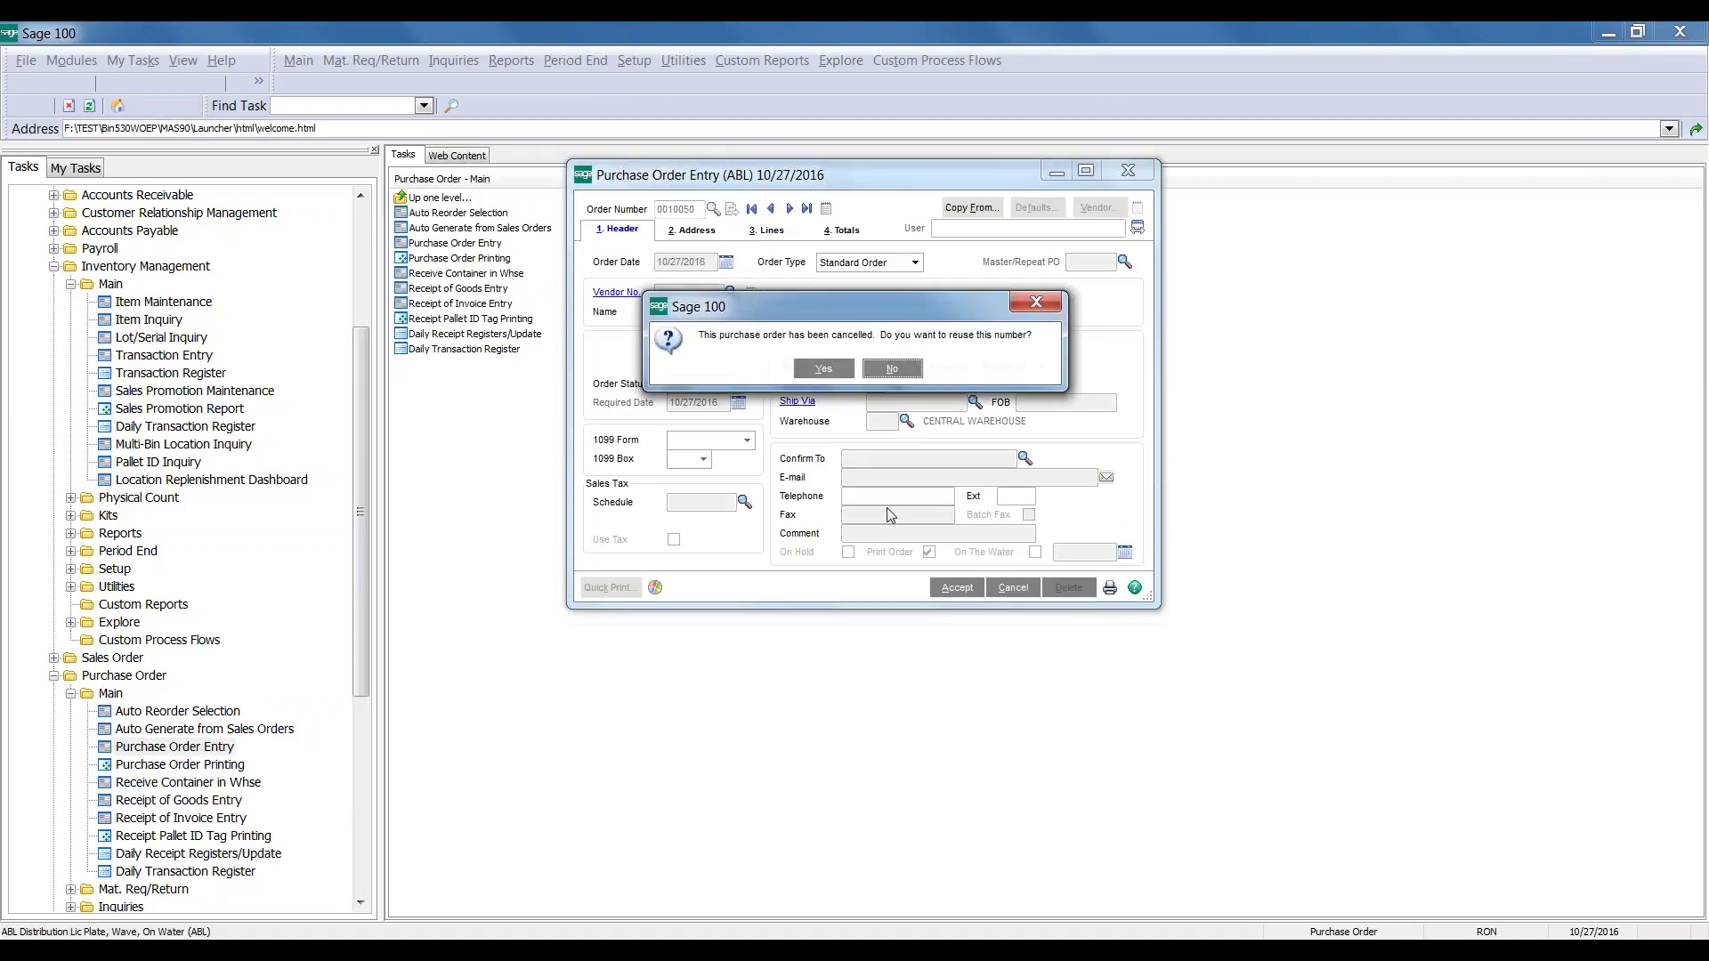
pyautogui.click(815, 369)
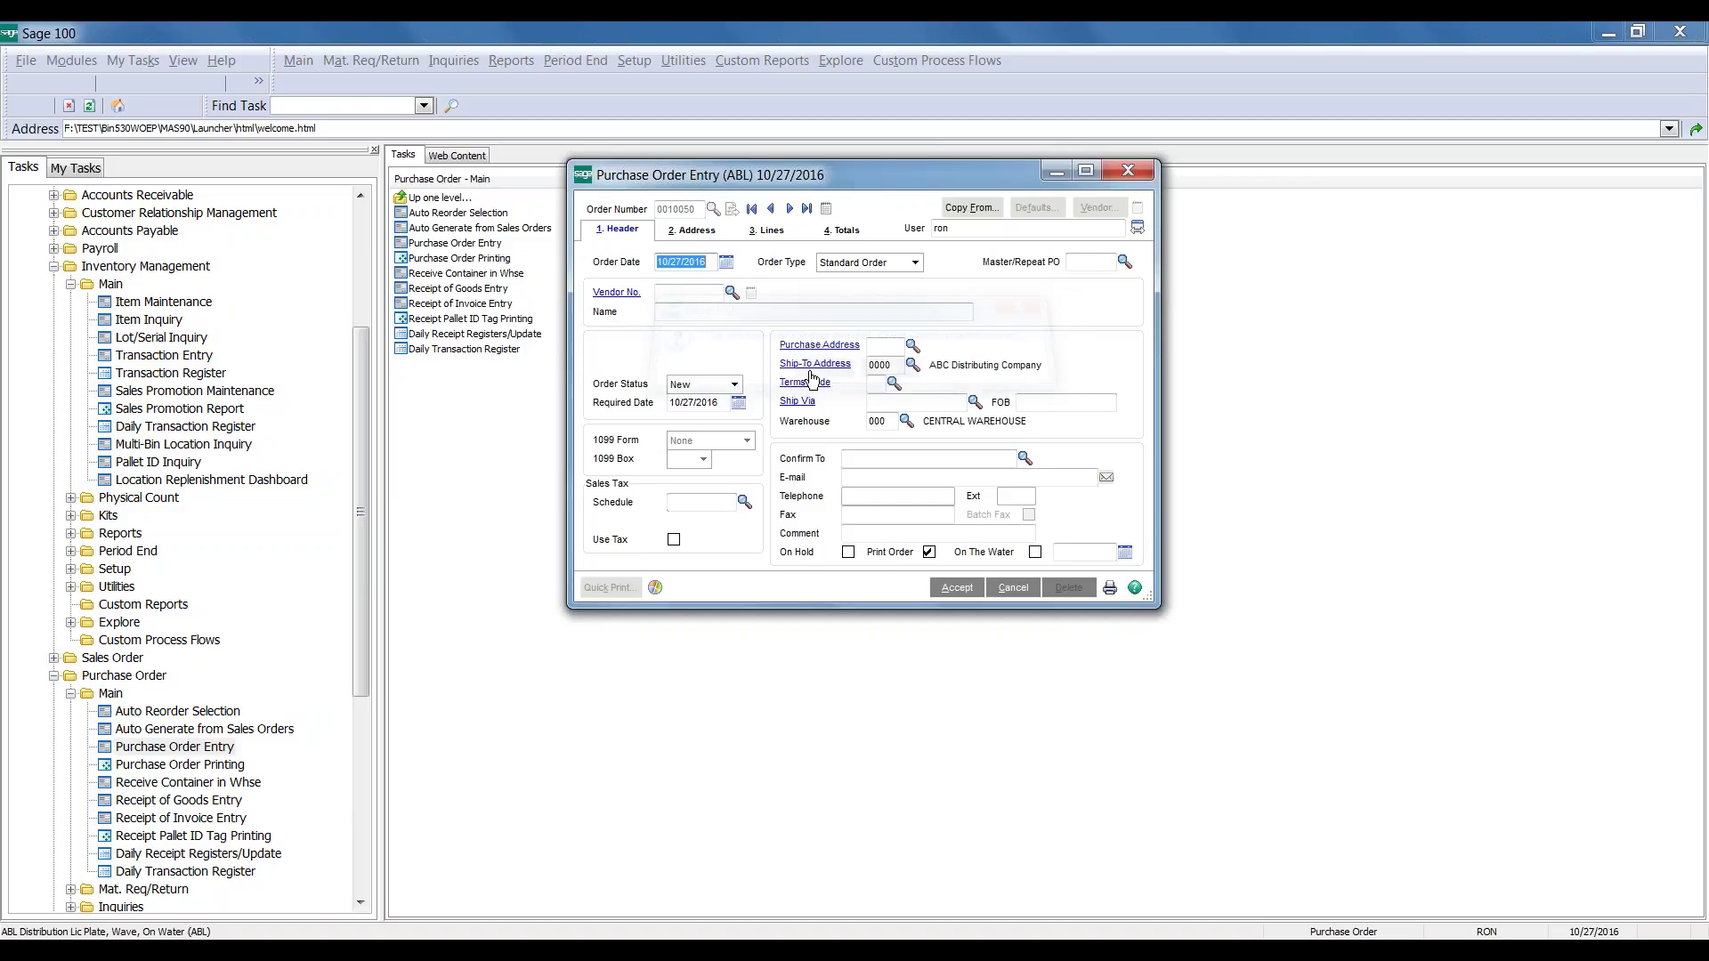
pyautogui.click(731, 293)
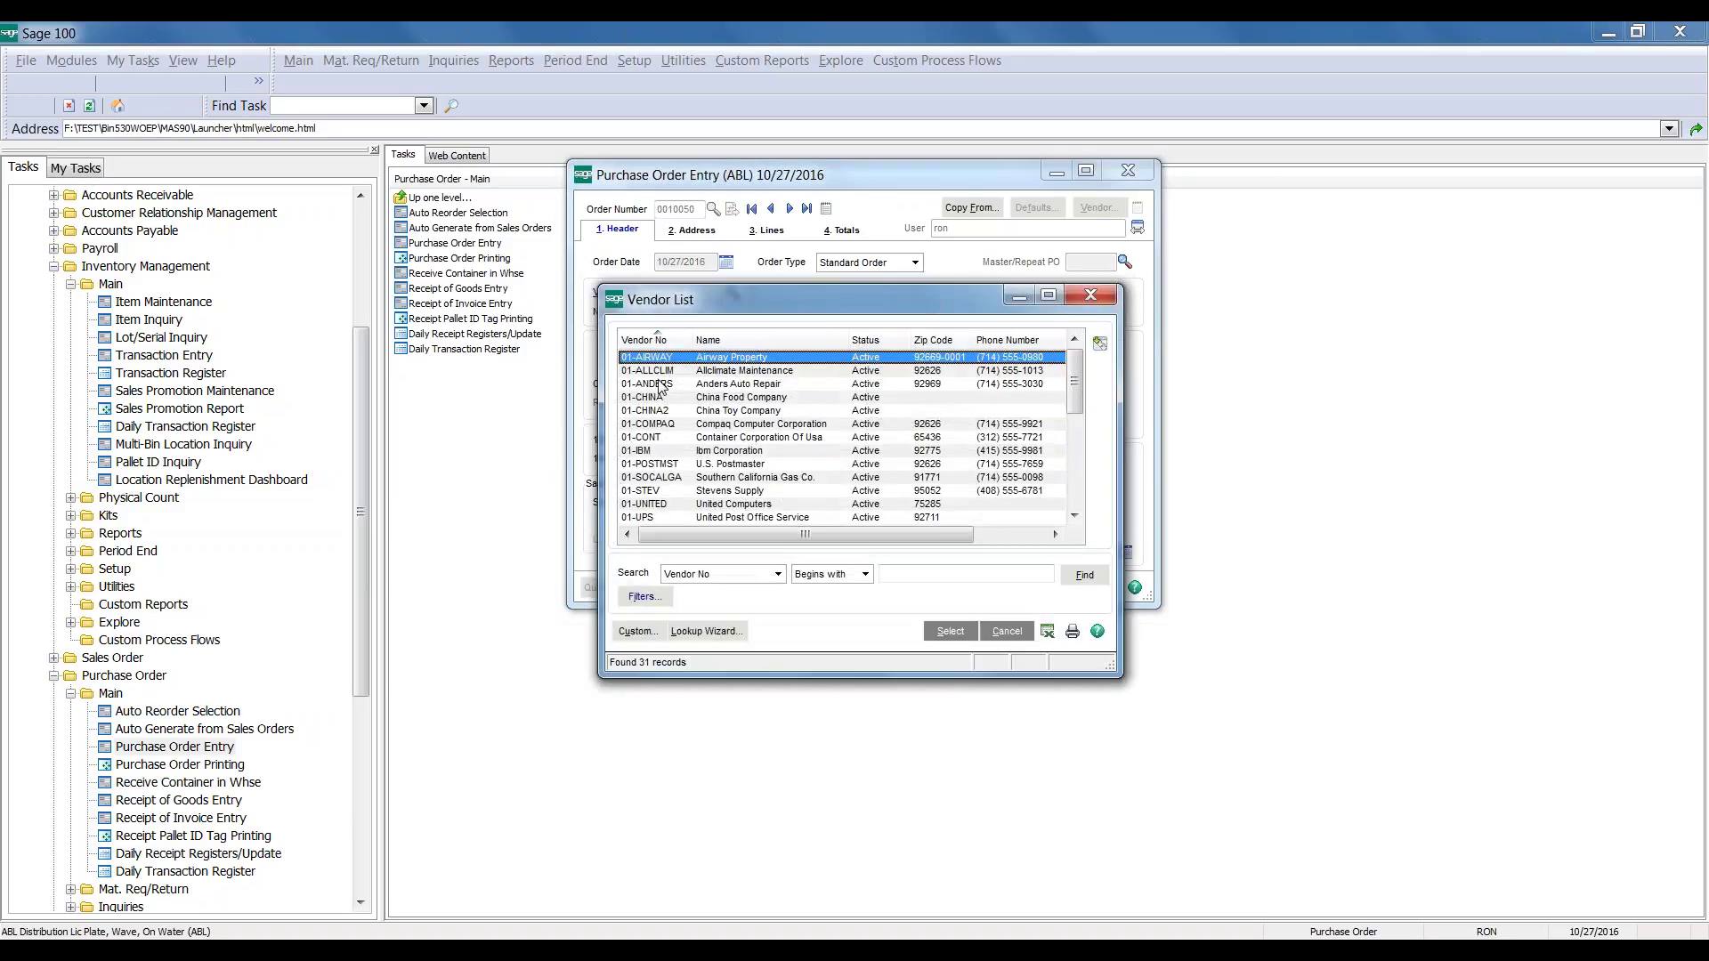
pyautogui.doubleClick(661, 413)
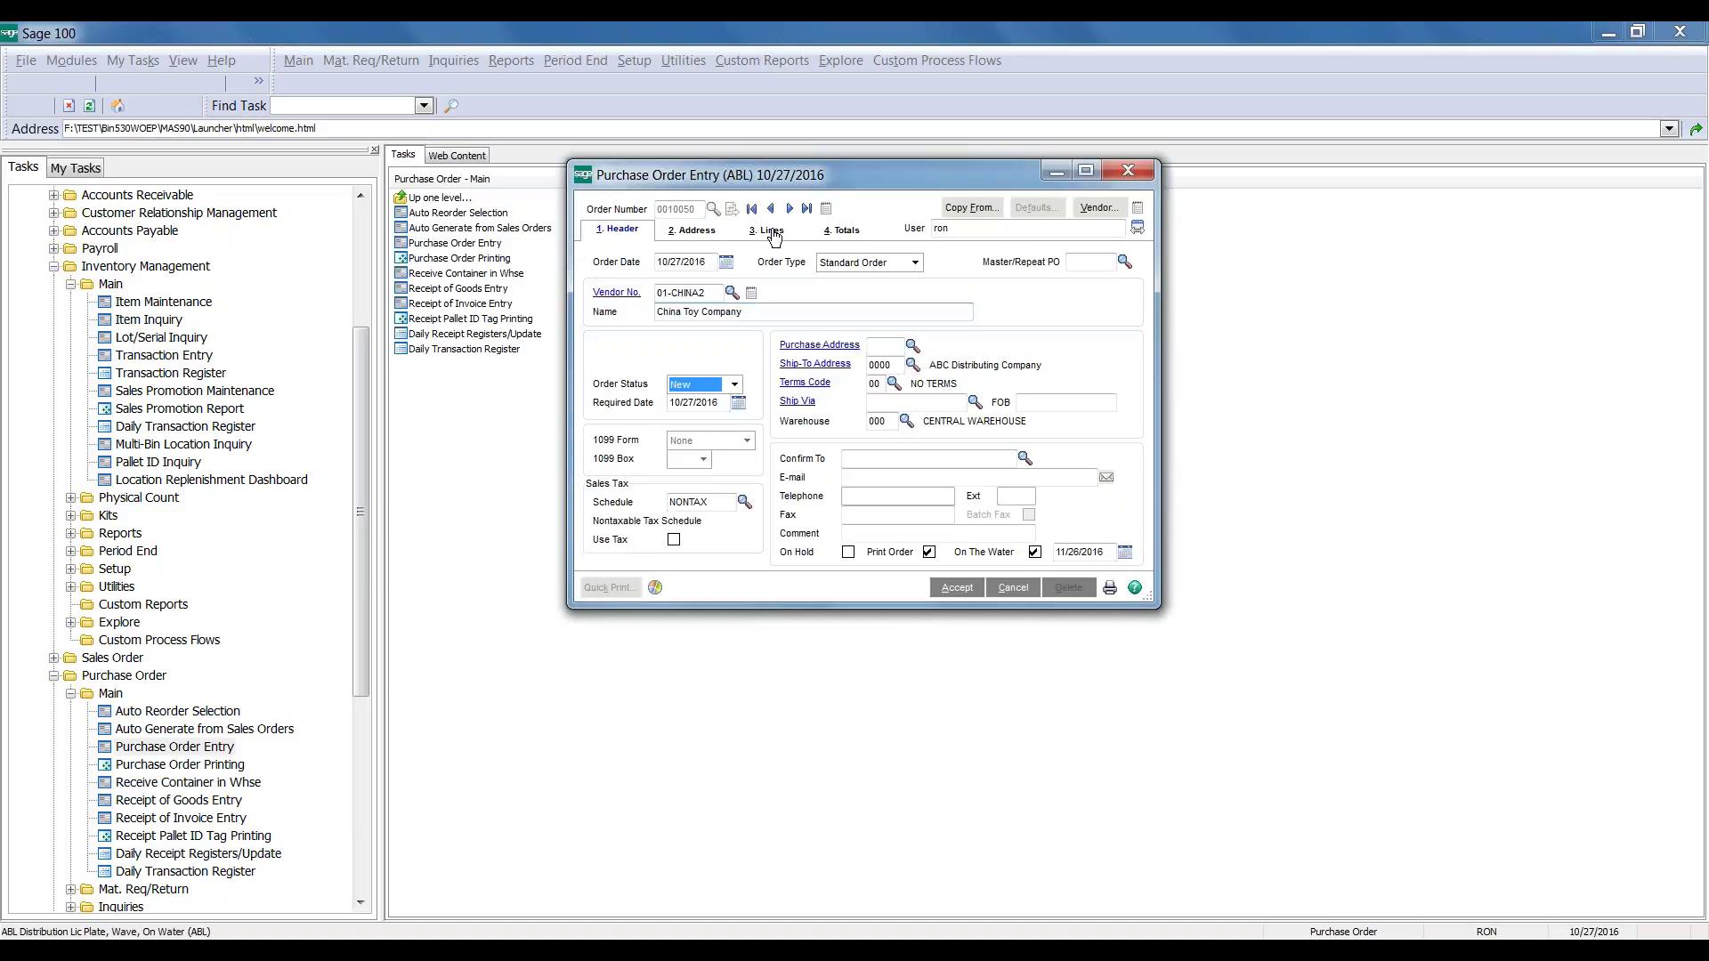
# Add item 1001 BEAR as the first order line with an ordered quantity of 100
pyautogui.click(767, 230)
pyautogui.click(727, 323)
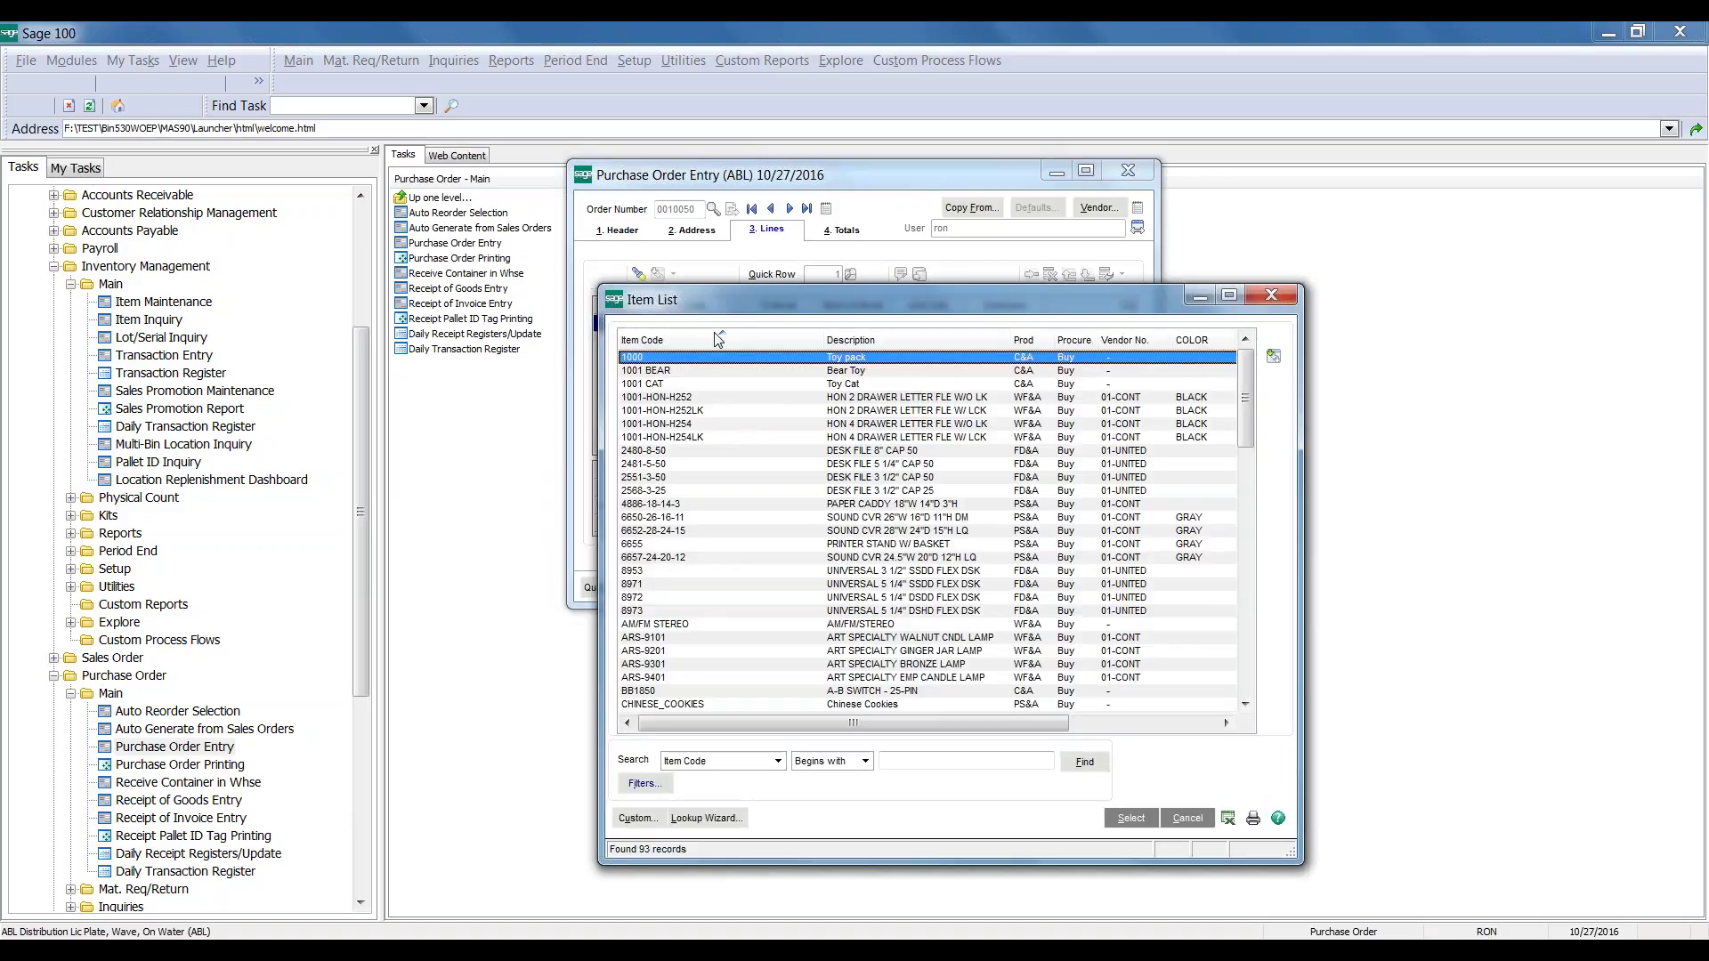
pyautogui.doubleClick(687, 381)
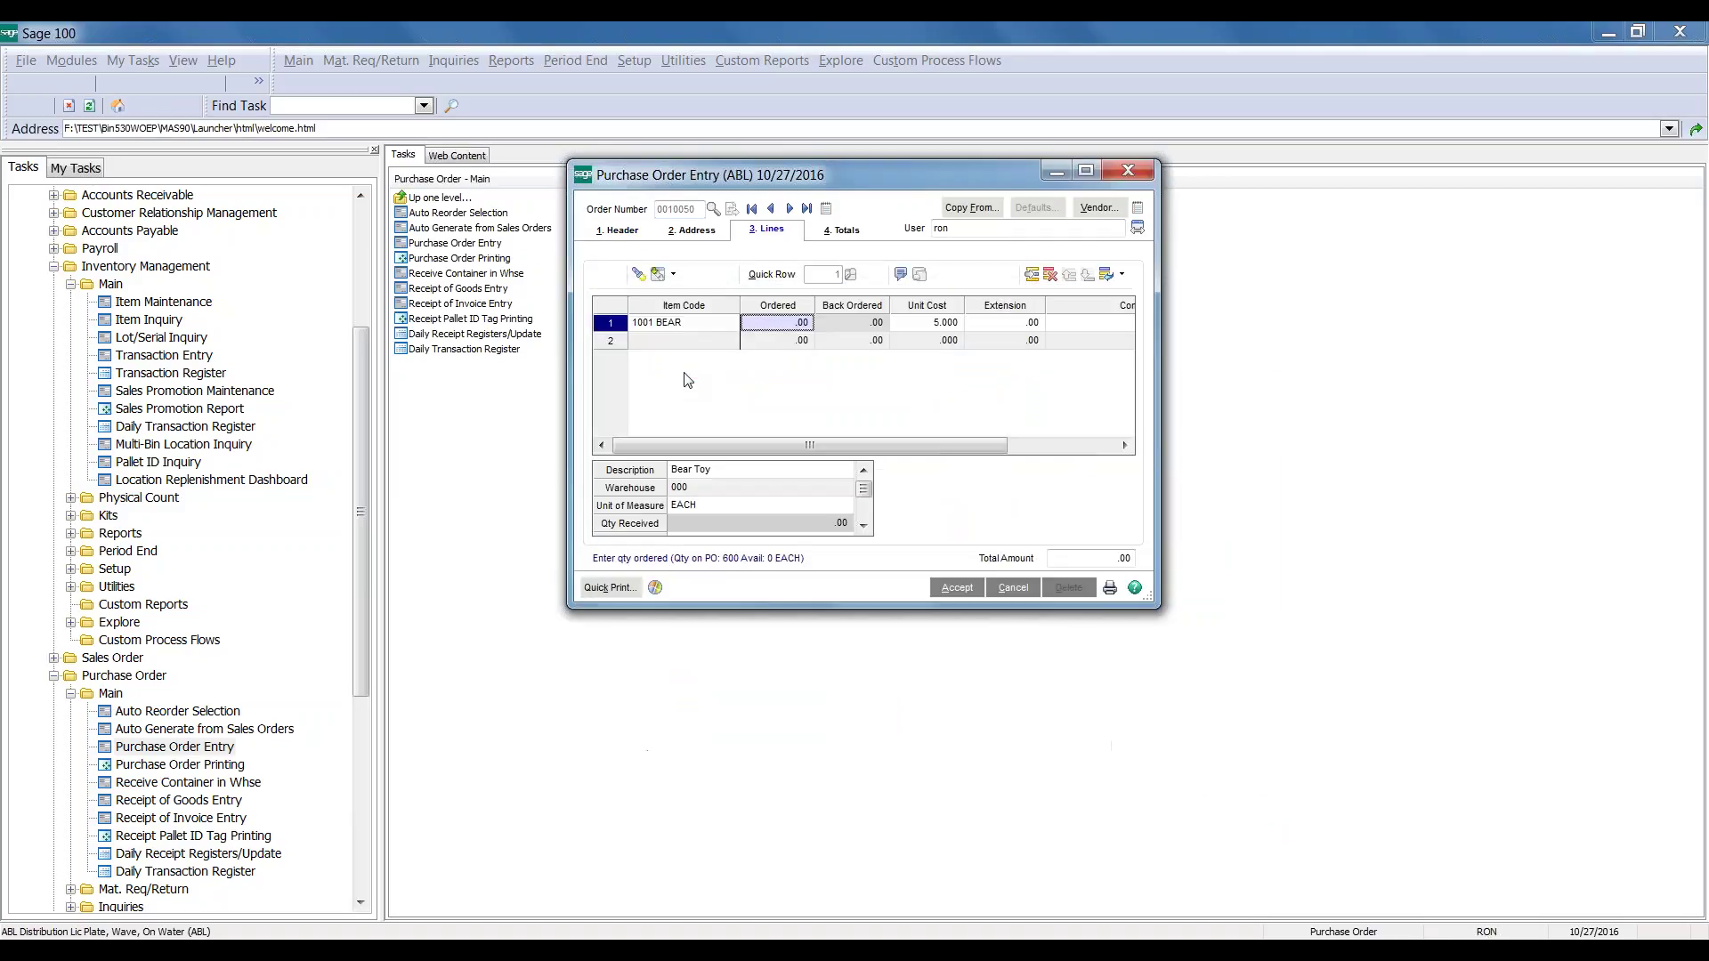
pyautogui.write('100')
pyautogui.press('Return')
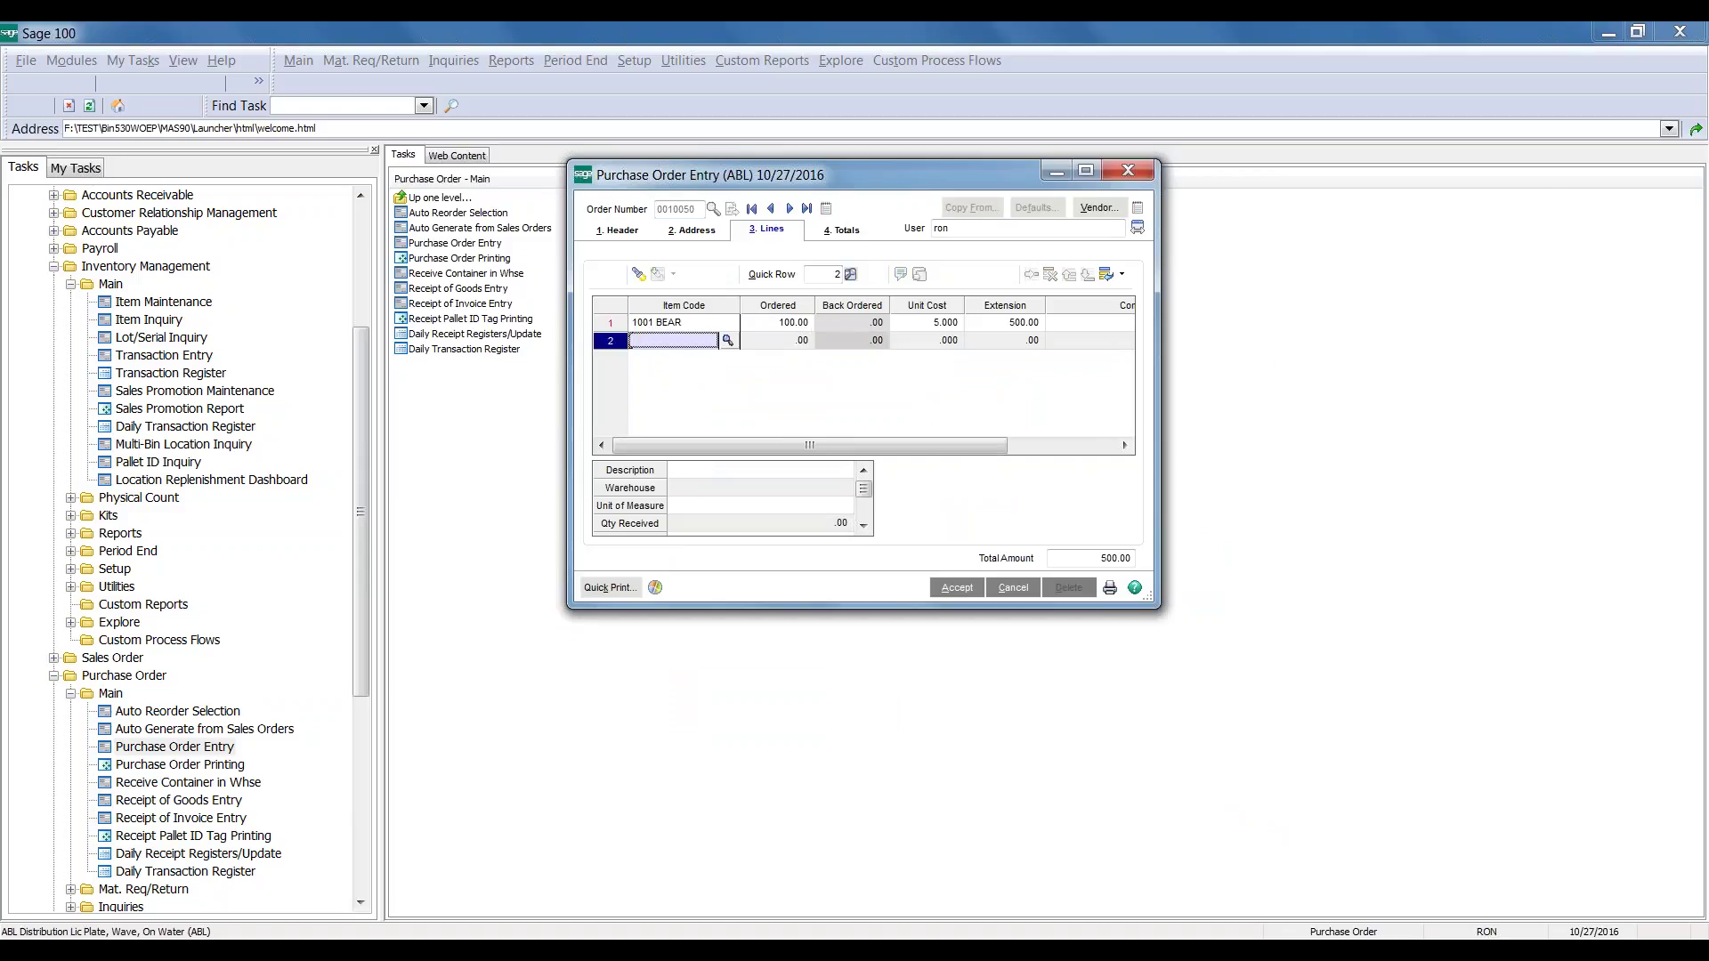
# Add item 1001 CAT as the second order line with a quantity of 100, and save the purchase order
pyautogui.press('F2')
pyautogui.press('Down')
pyautogui.press('Down')
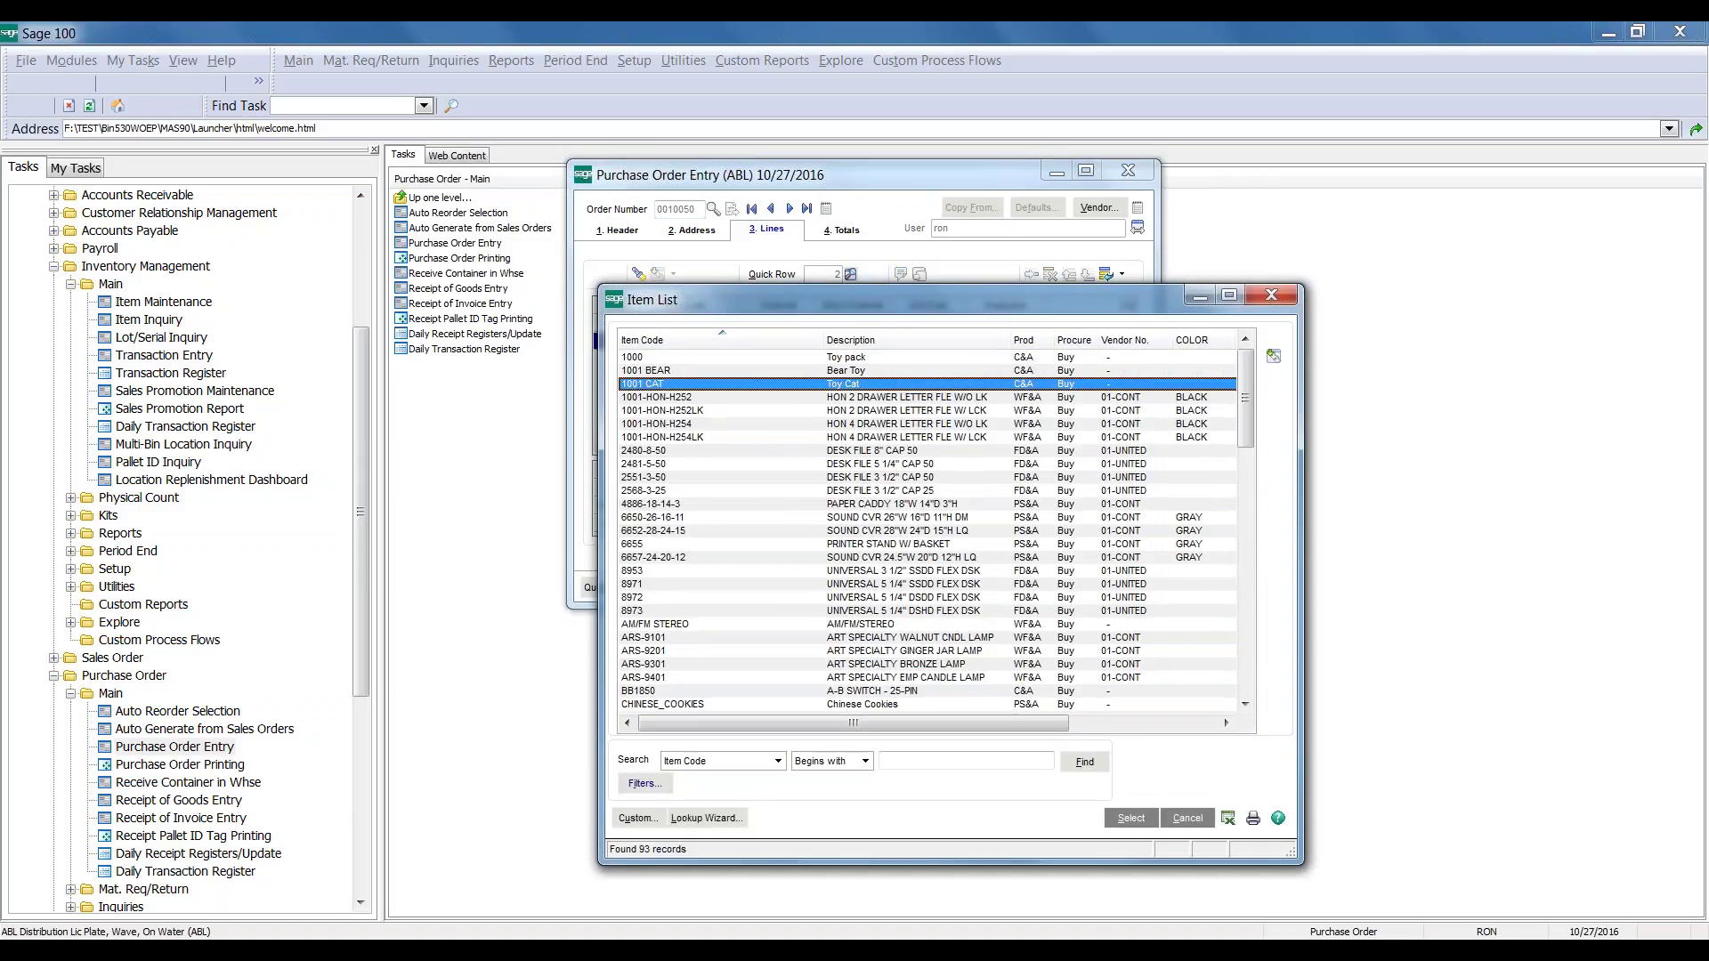
pyautogui.press('Return')
pyautogui.write('100')
pyautogui.press('Return')
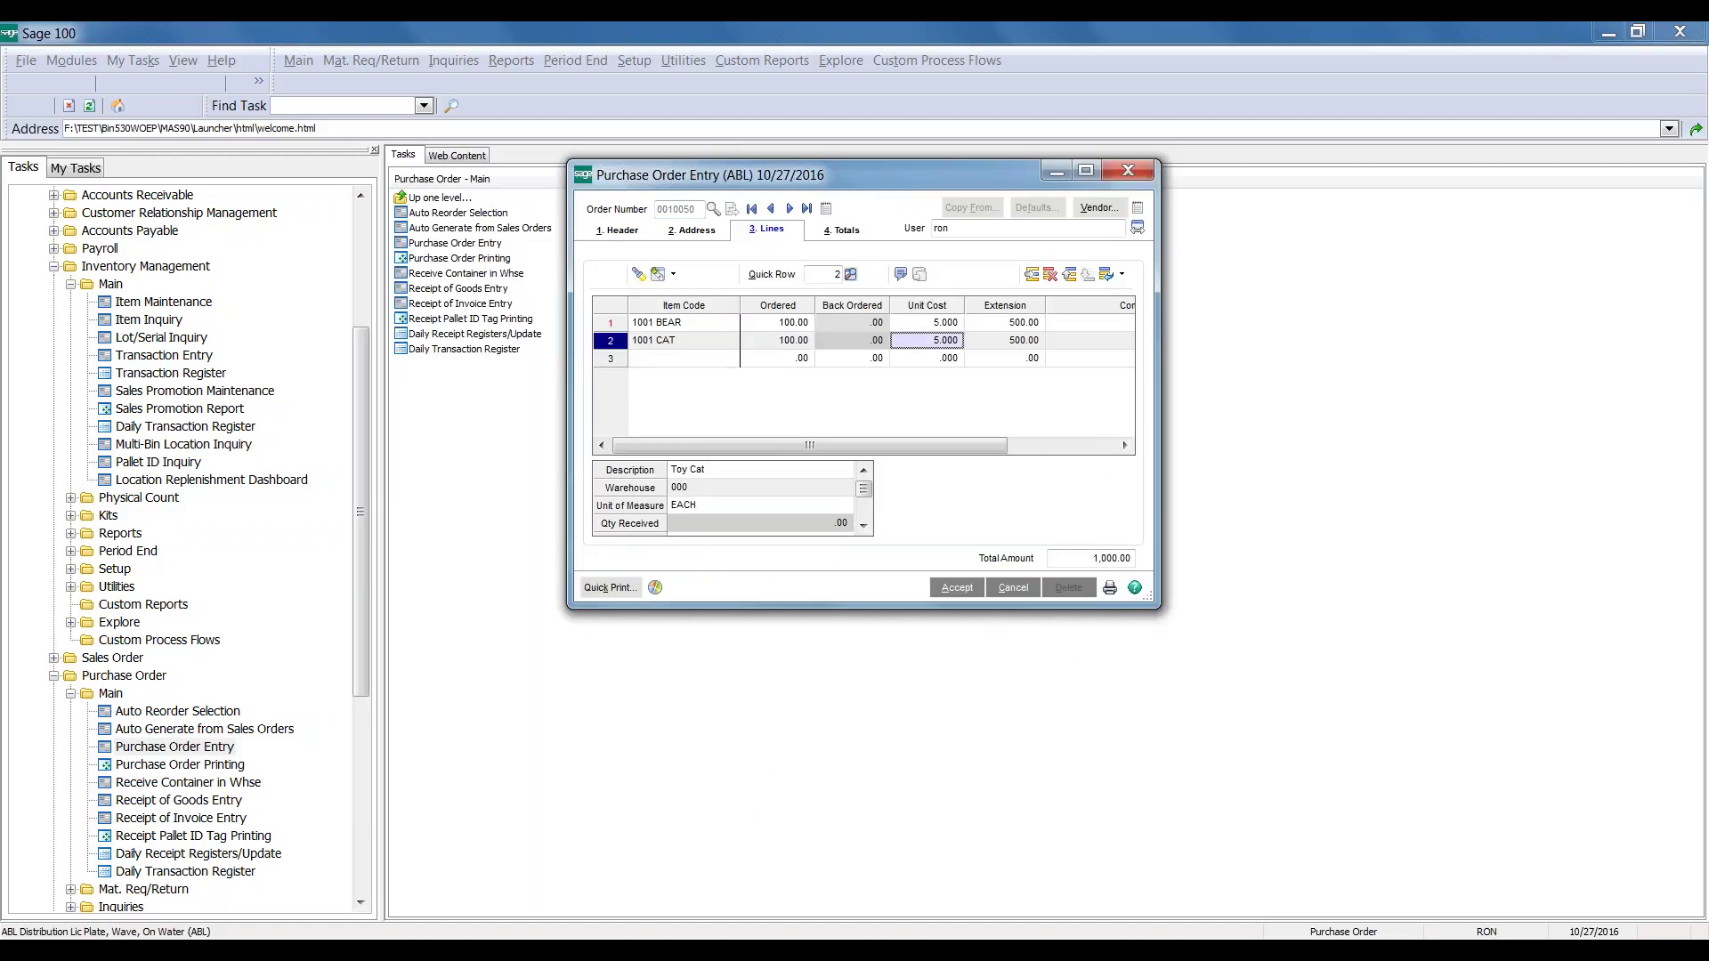
pyautogui.click(957, 591)
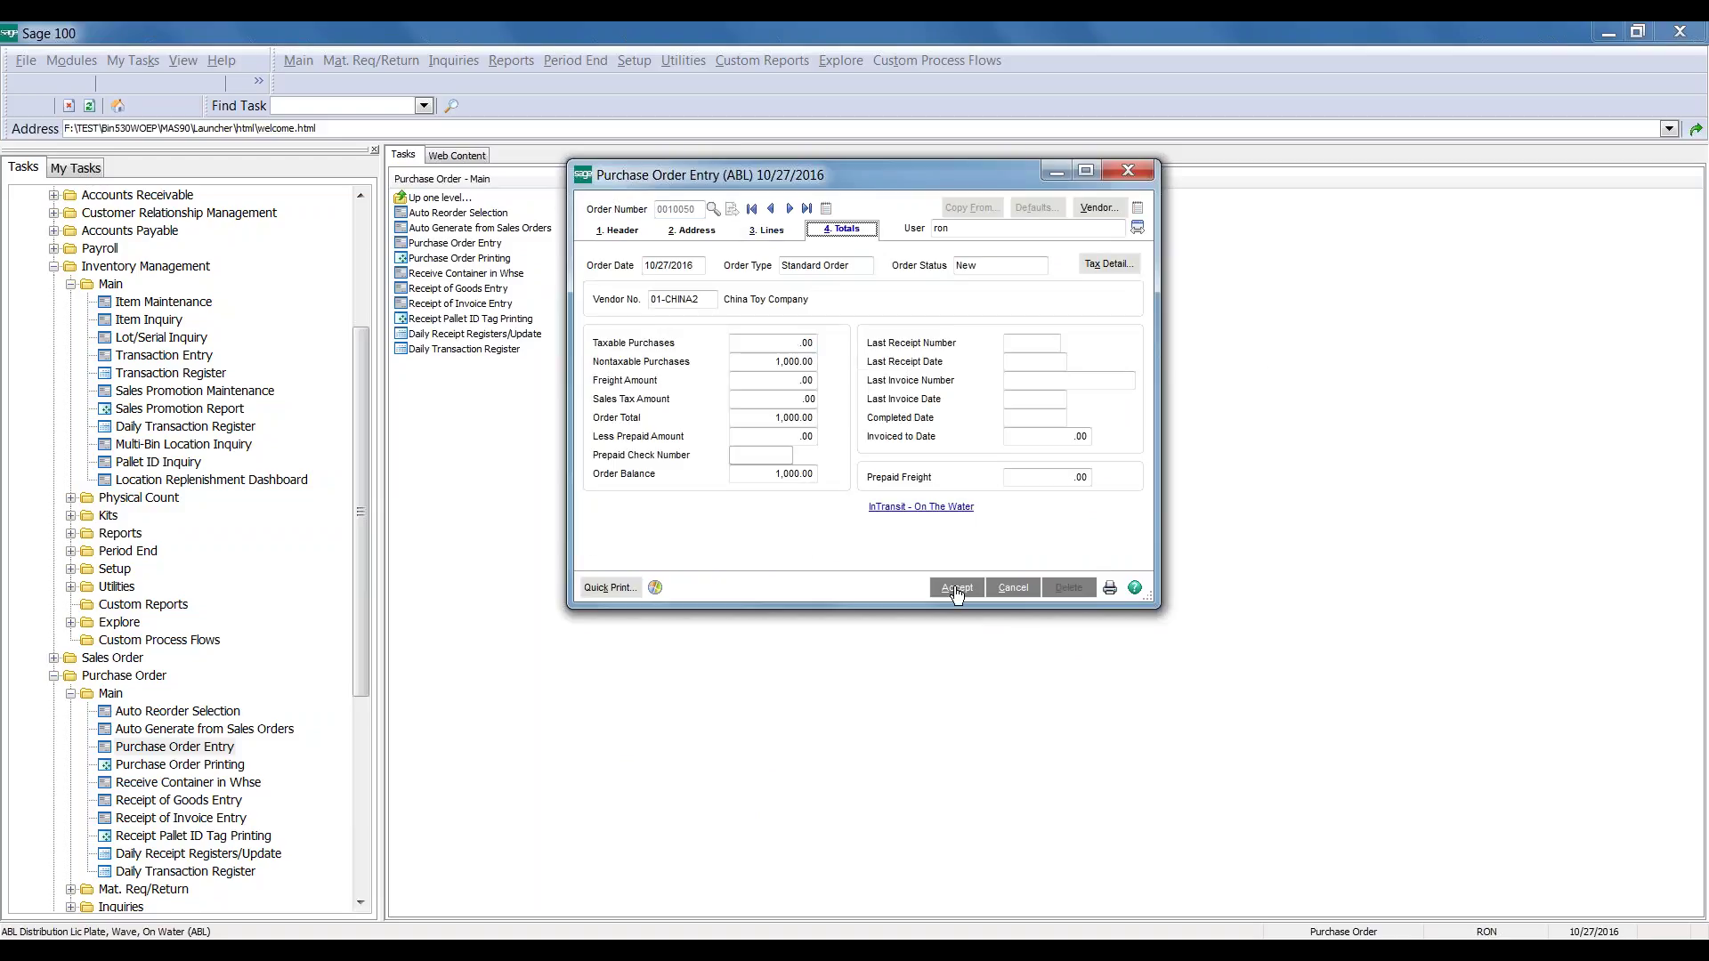
pyautogui.click(957, 591)
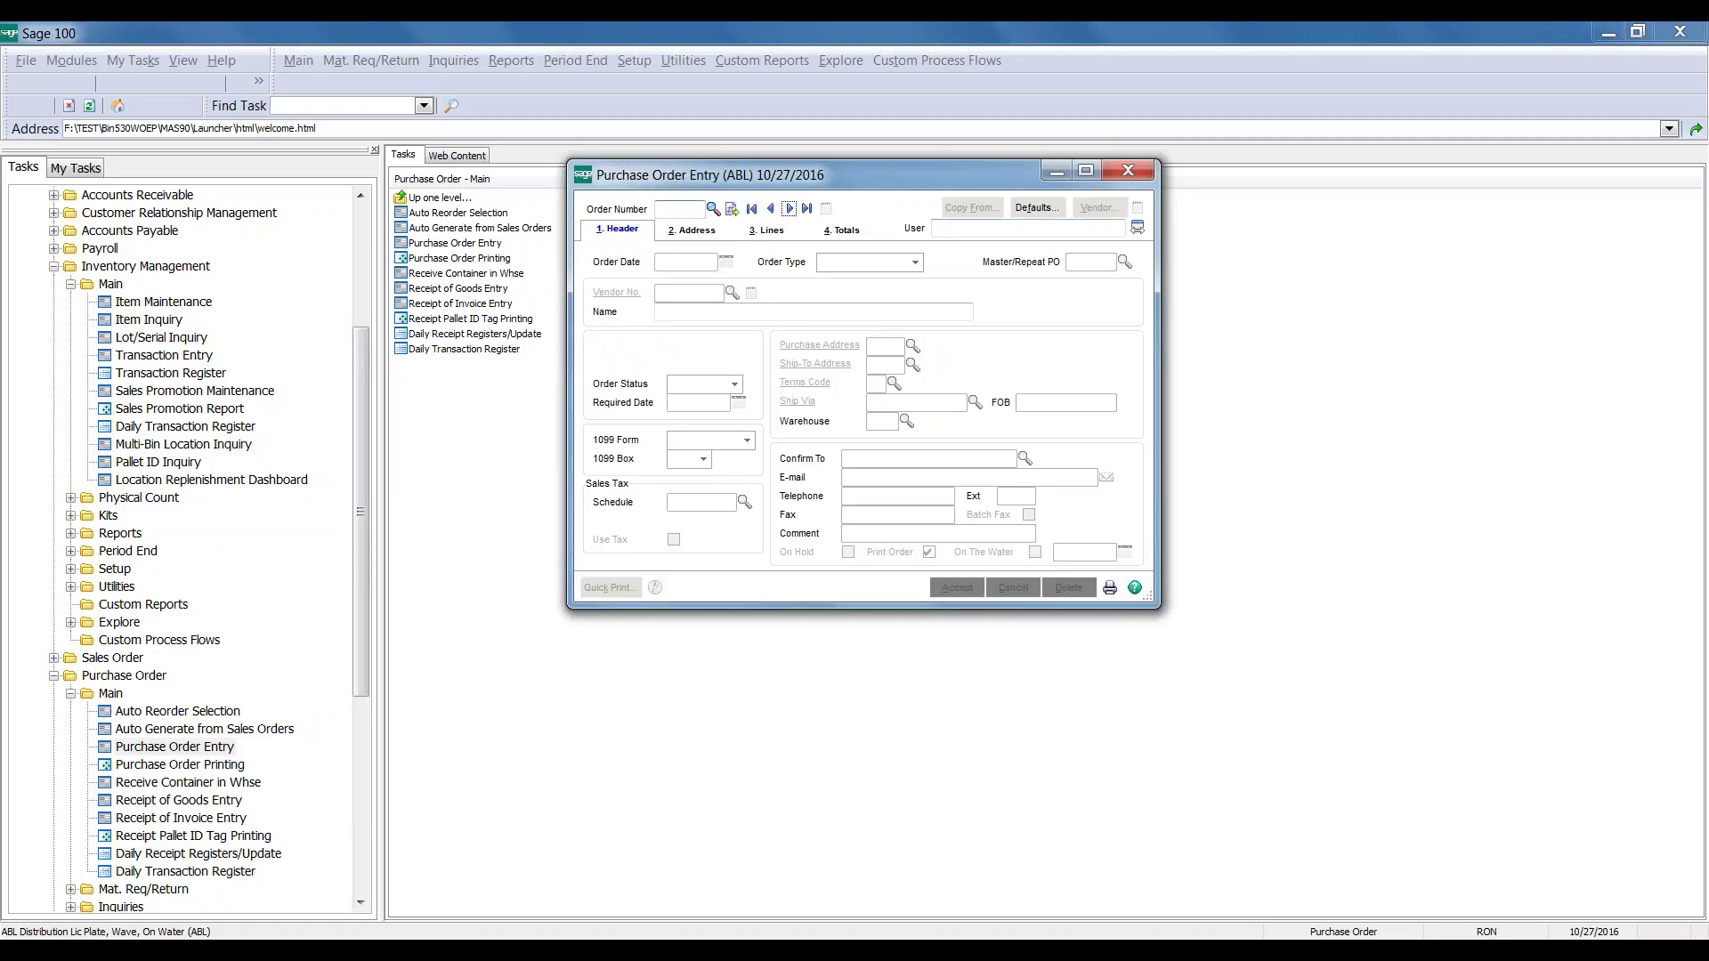
# Browse back through the saved purchase orders to check them, and close Purchase Order Entry
pyautogui.click(771, 210)
pyautogui.click(771, 210)
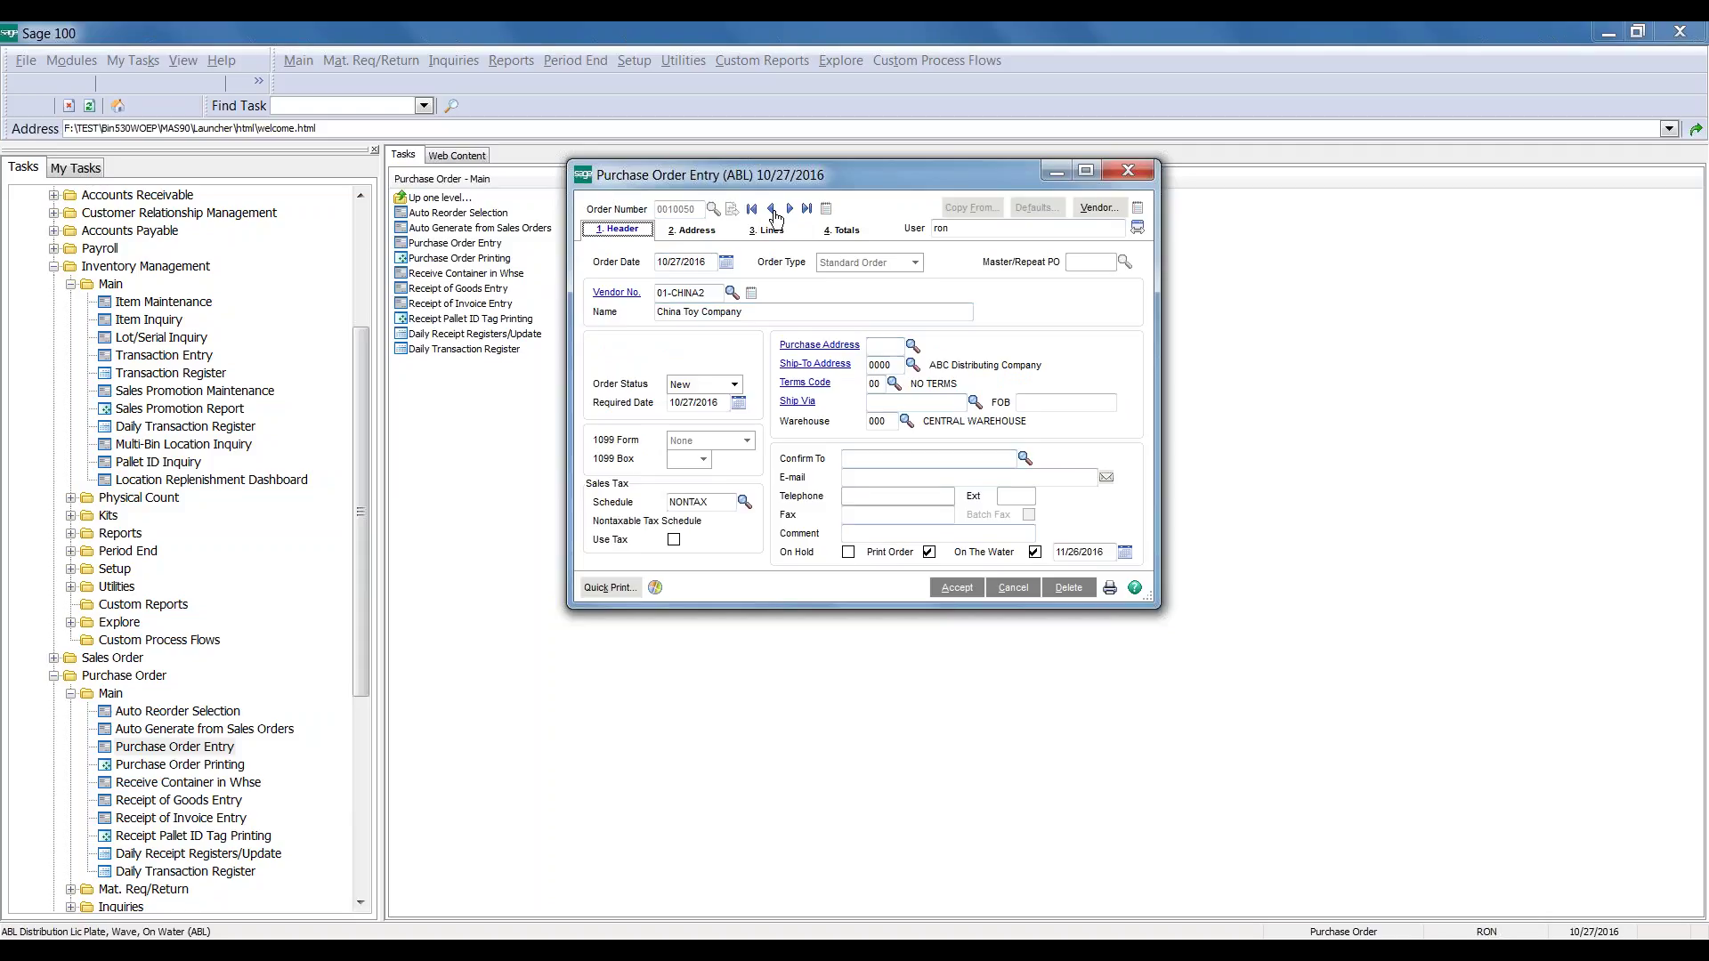
pyautogui.click(771, 211)
pyautogui.click(771, 211)
pyautogui.click(1127, 170)
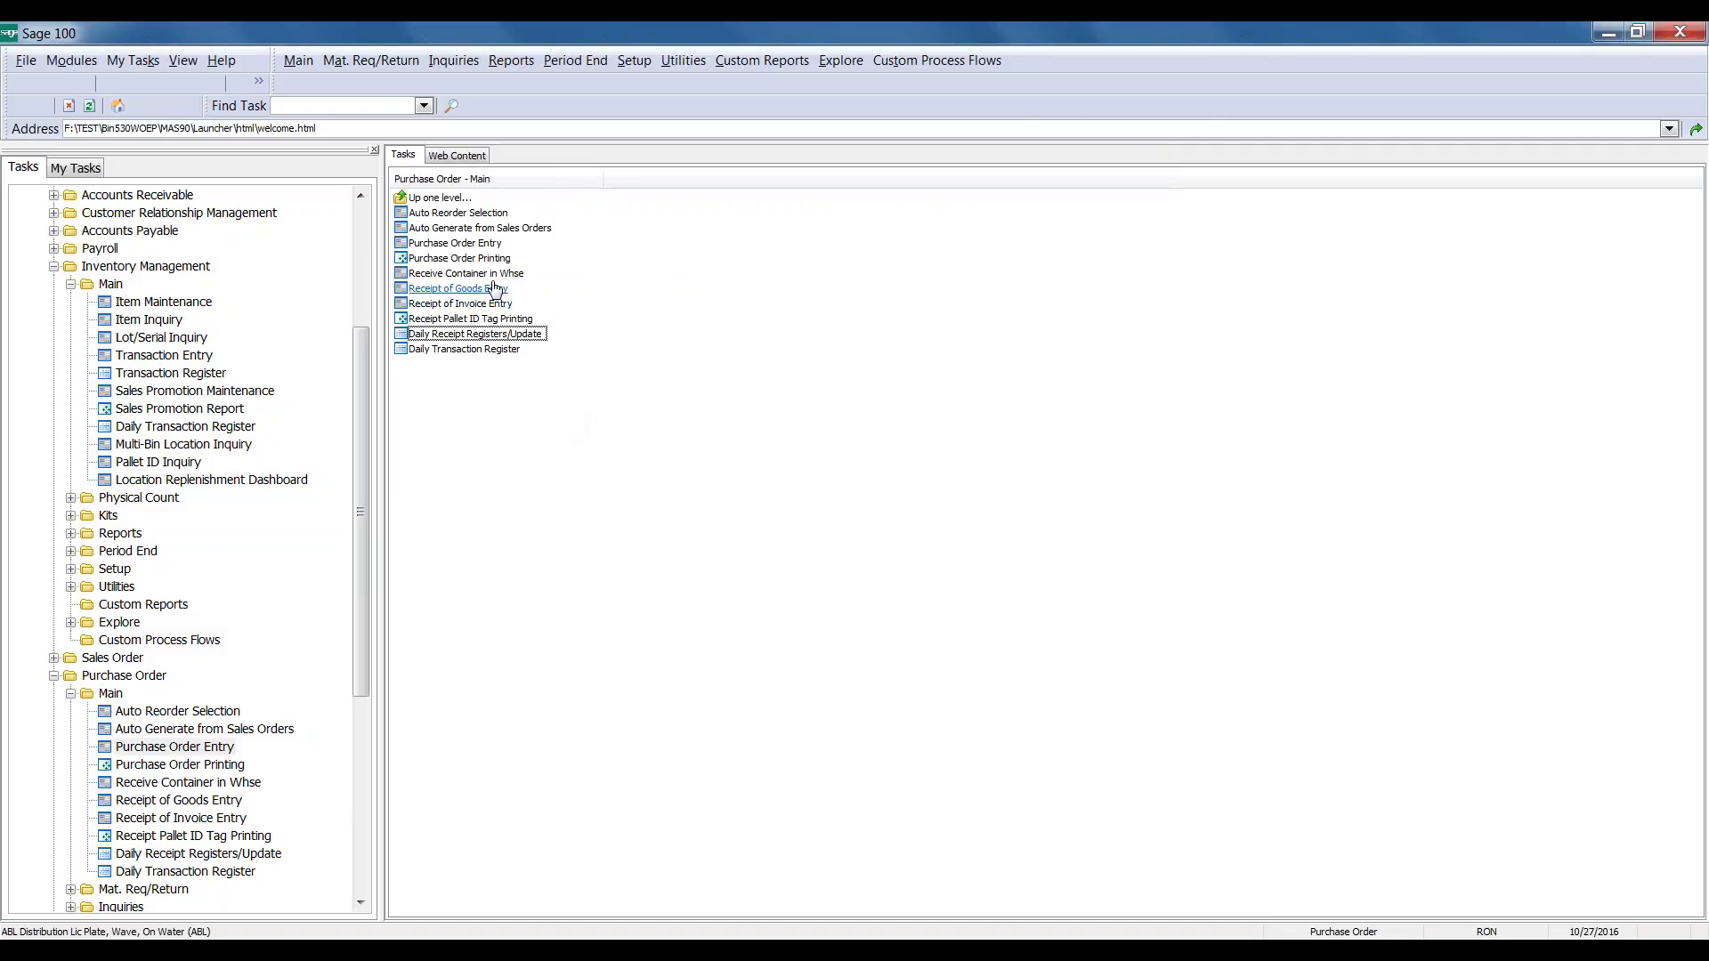
# Open Receipt of Goods Entry and create a new receipt batch
pyautogui.click(458, 288)
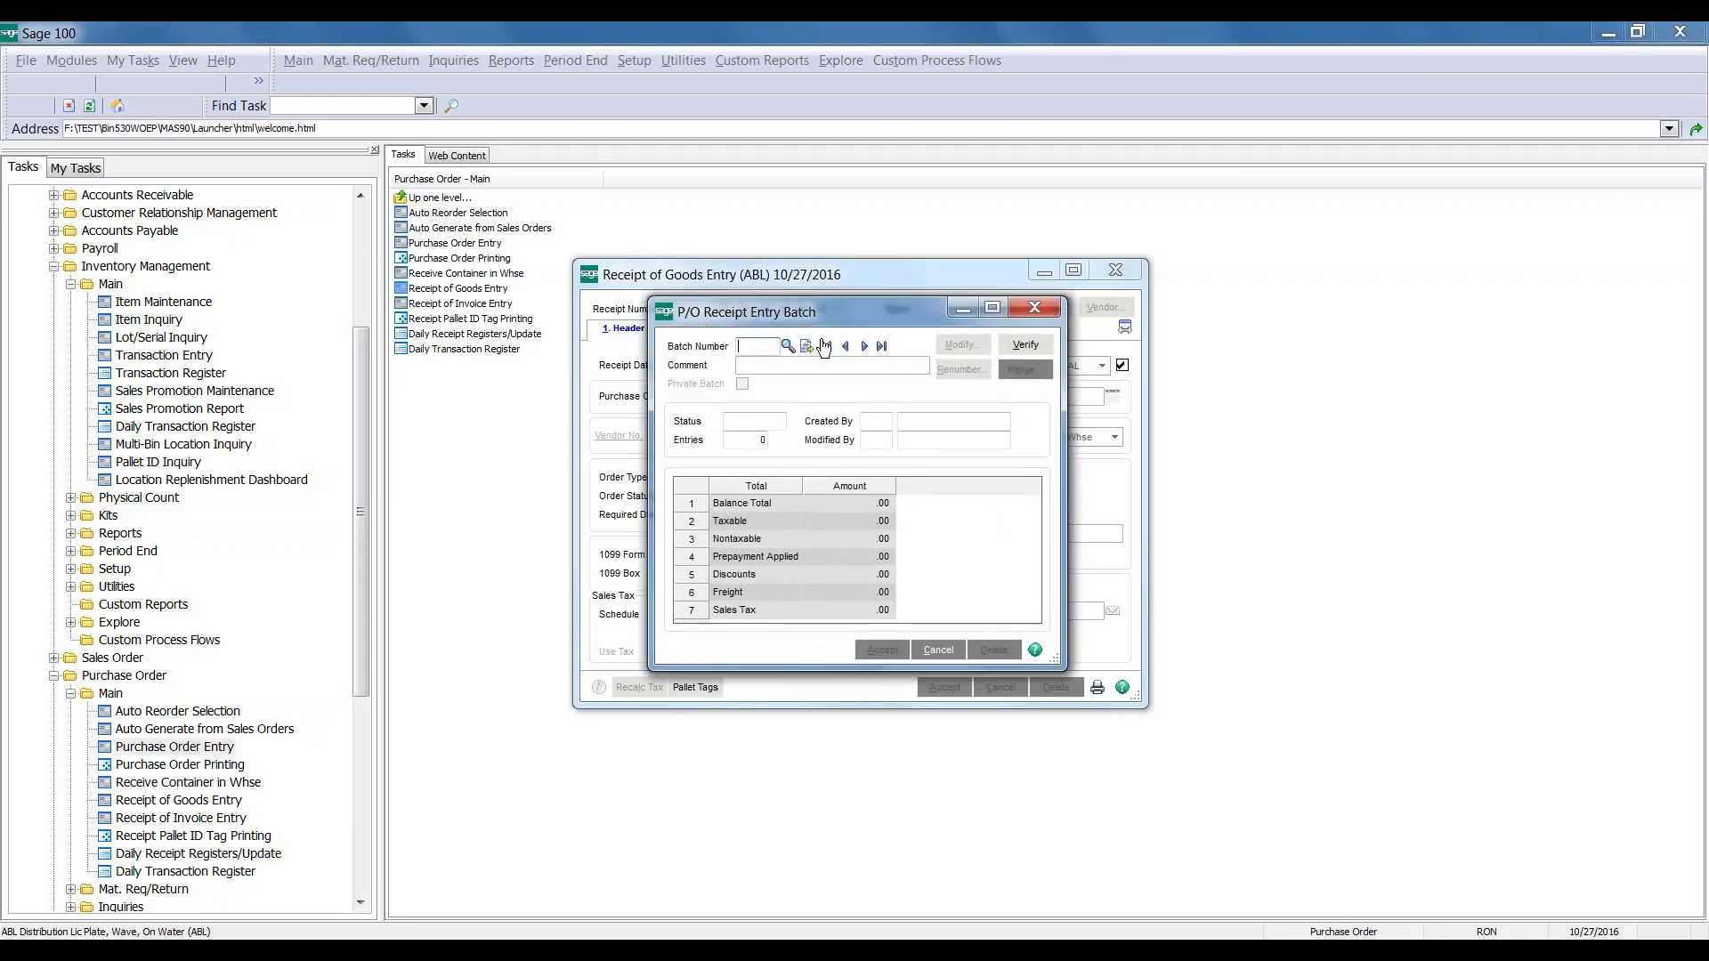
pyautogui.click(807, 347)
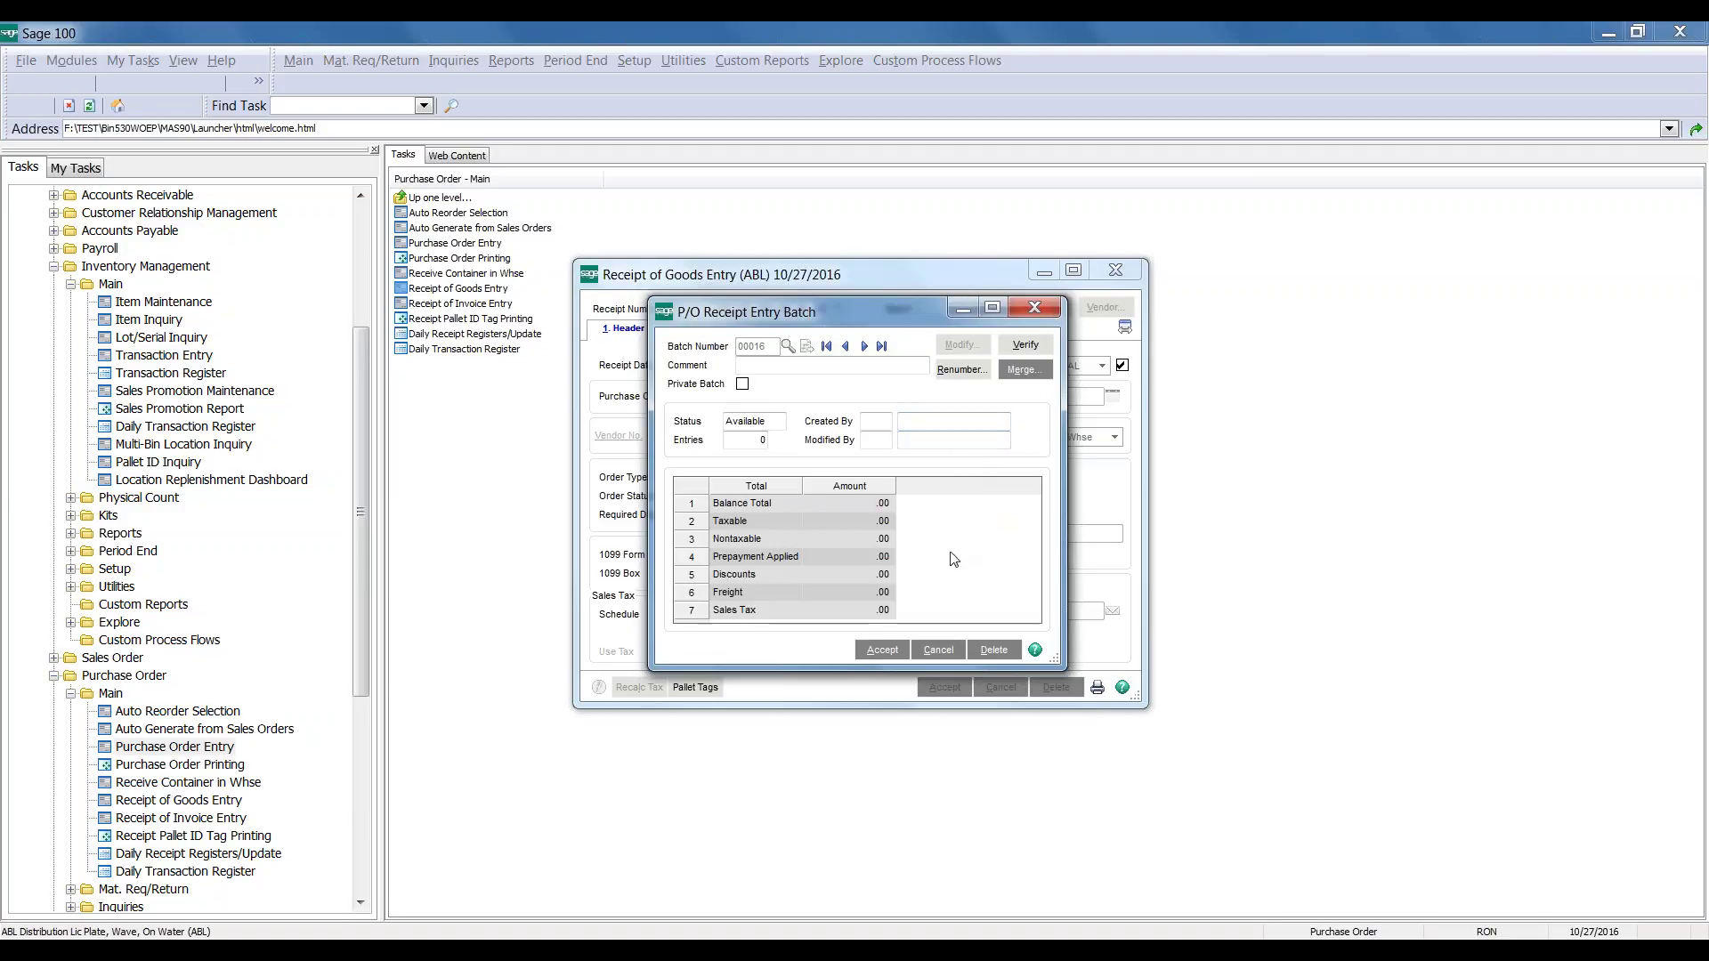
pyautogui.click(882, 650)
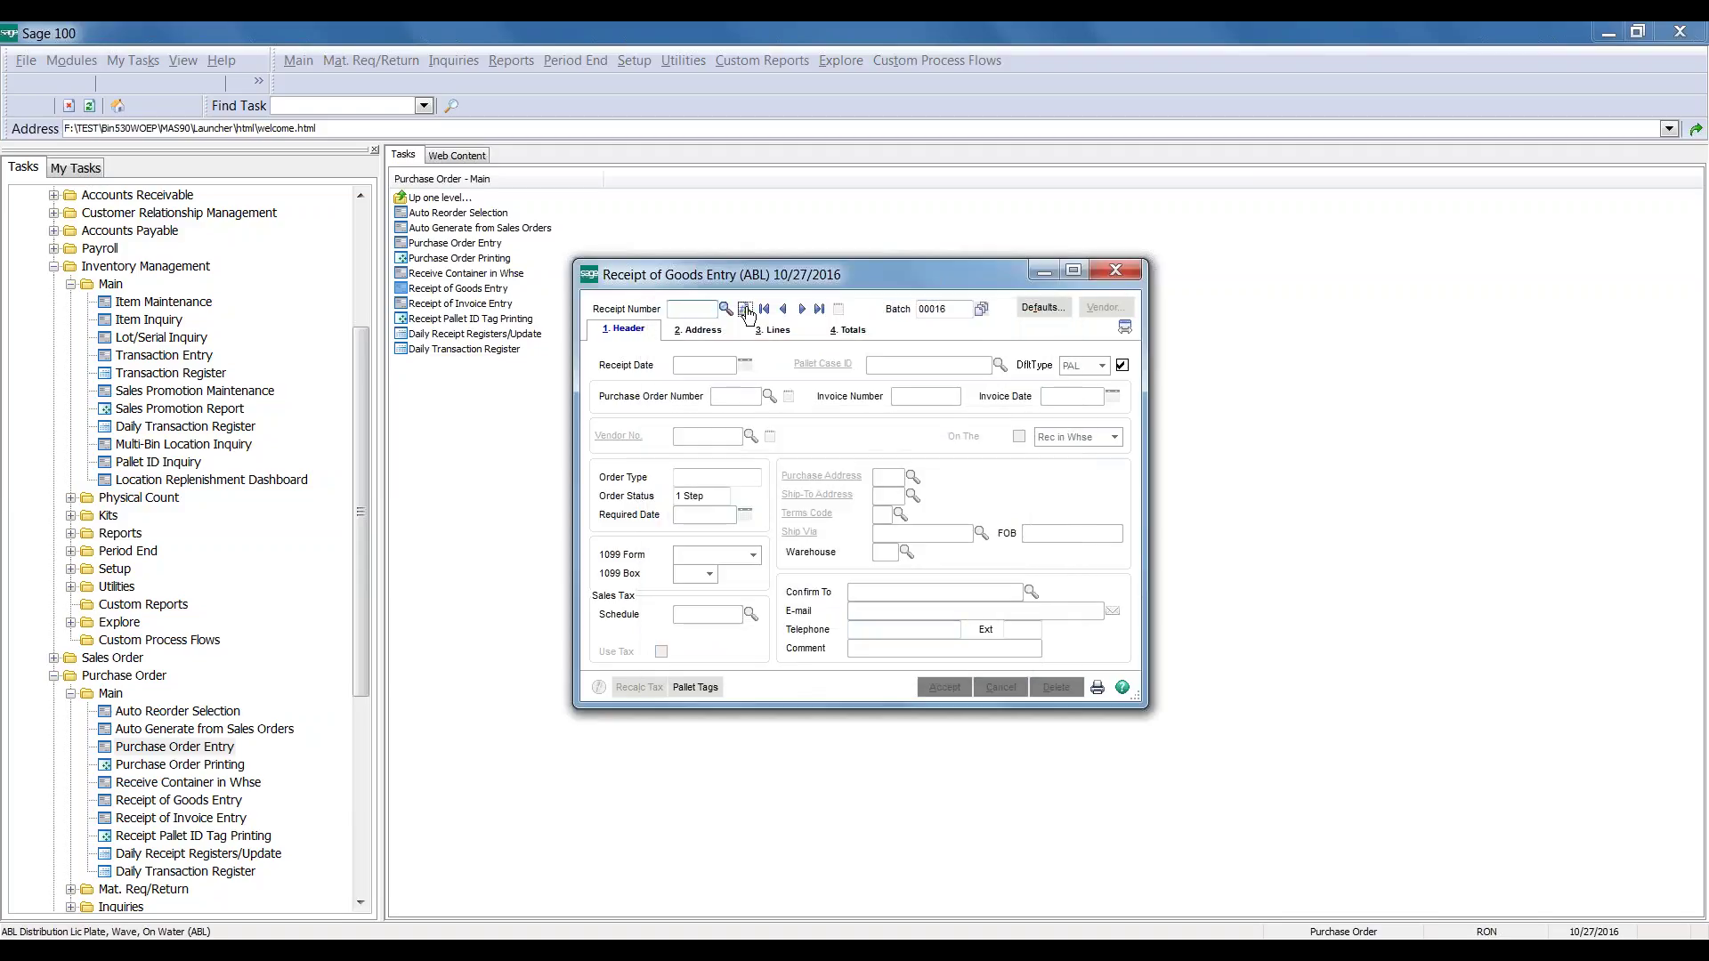
pyautogui.click(907, 367)
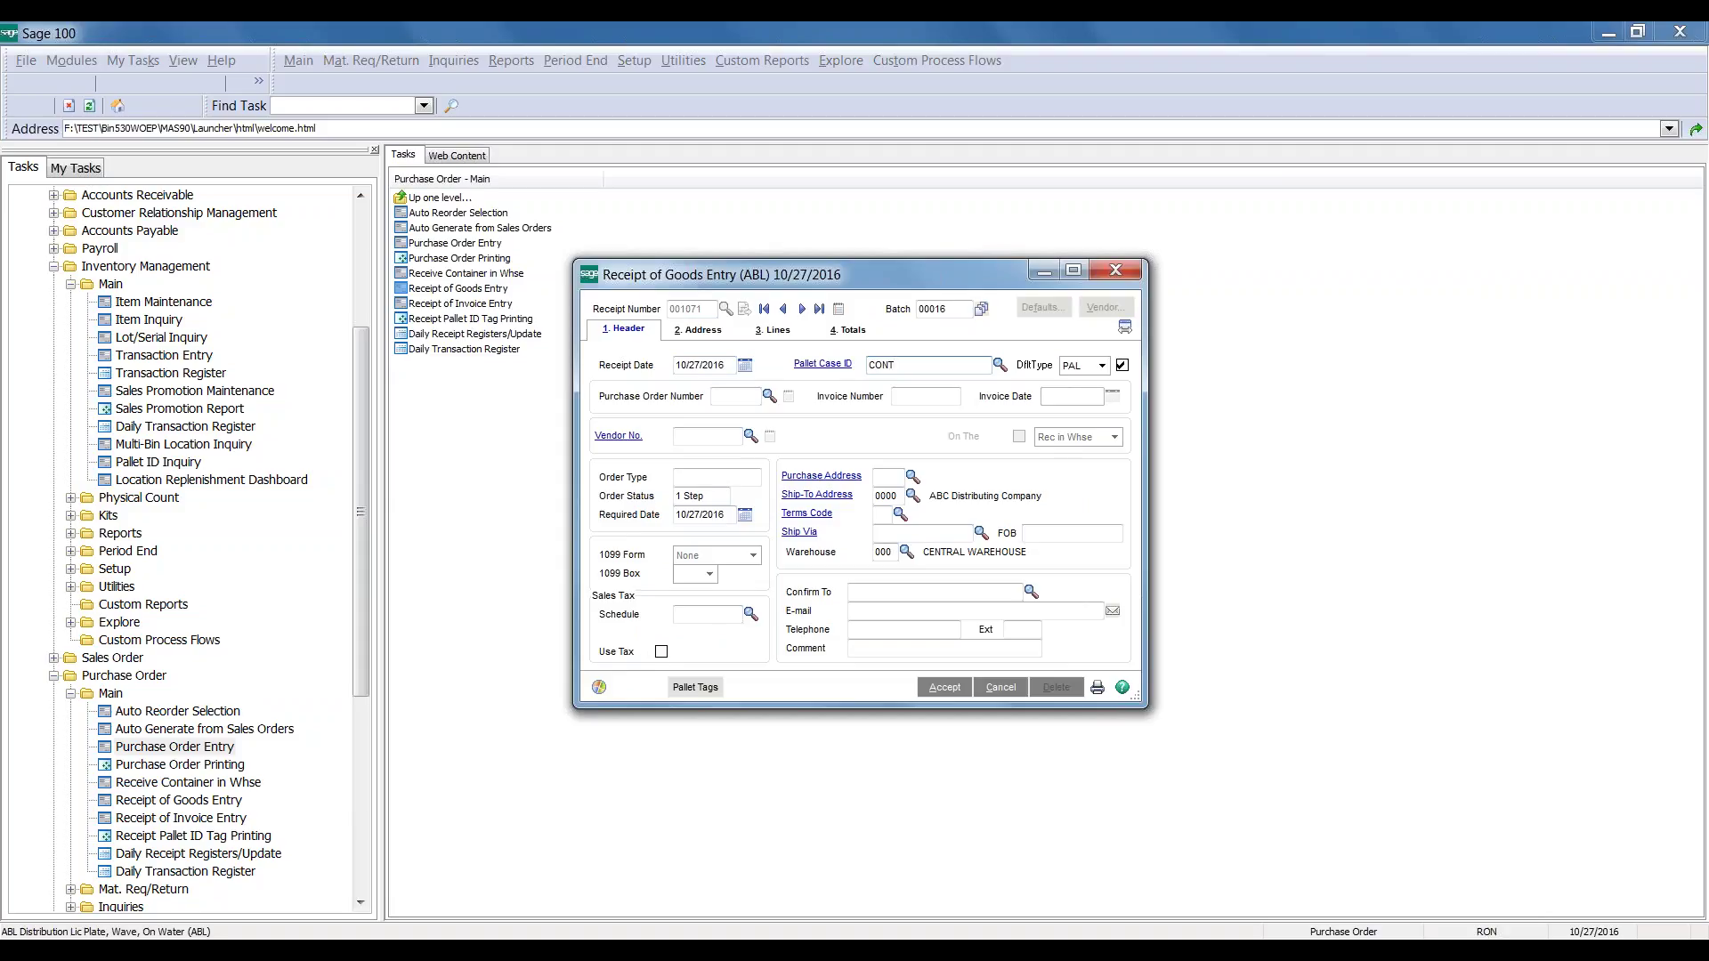
pyautogui.press('Tab')
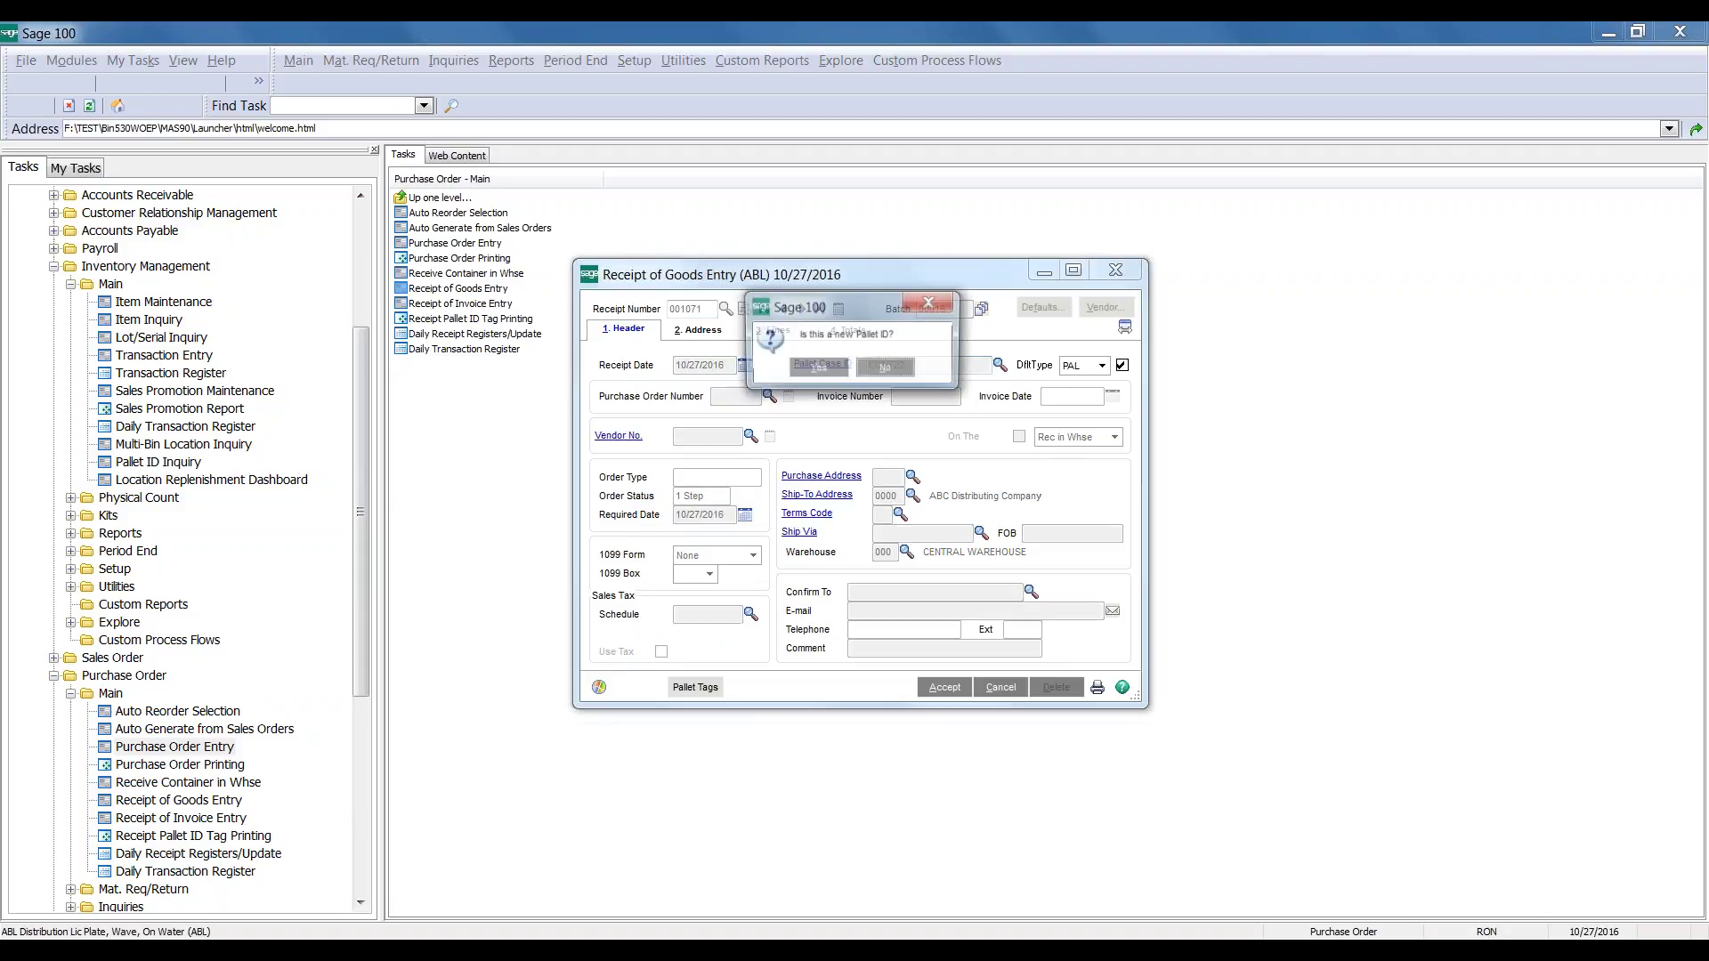
pyautogui.click(817, 369)
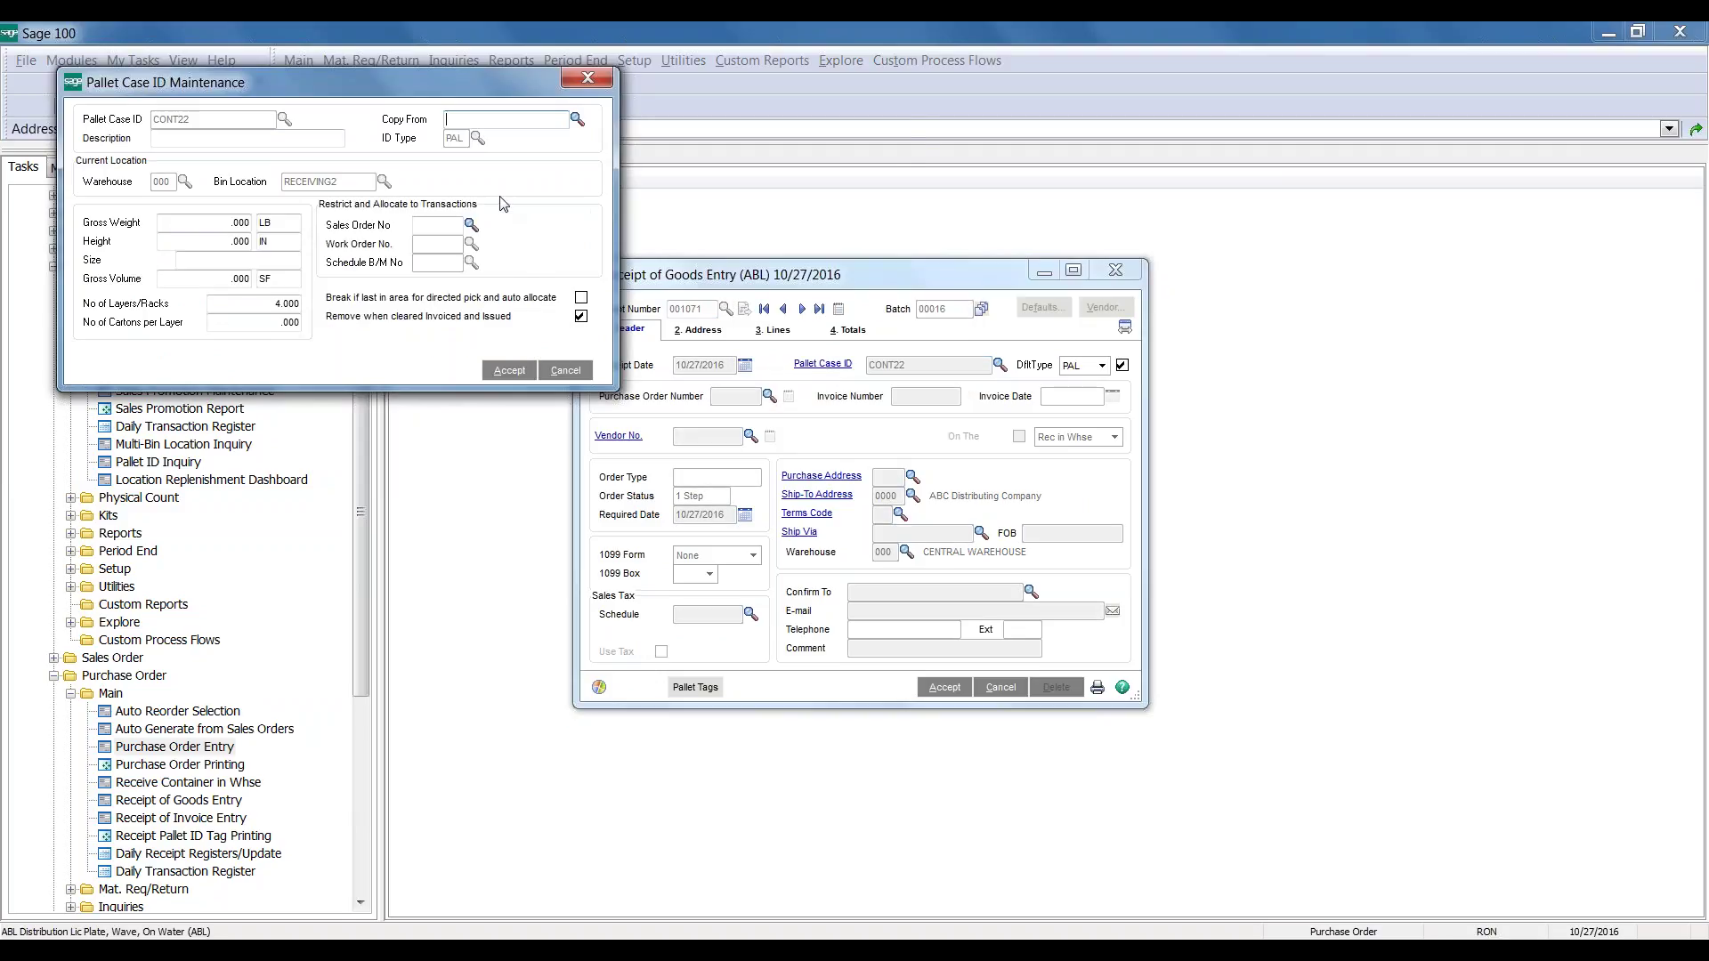
pyautogui.click(507, 370)
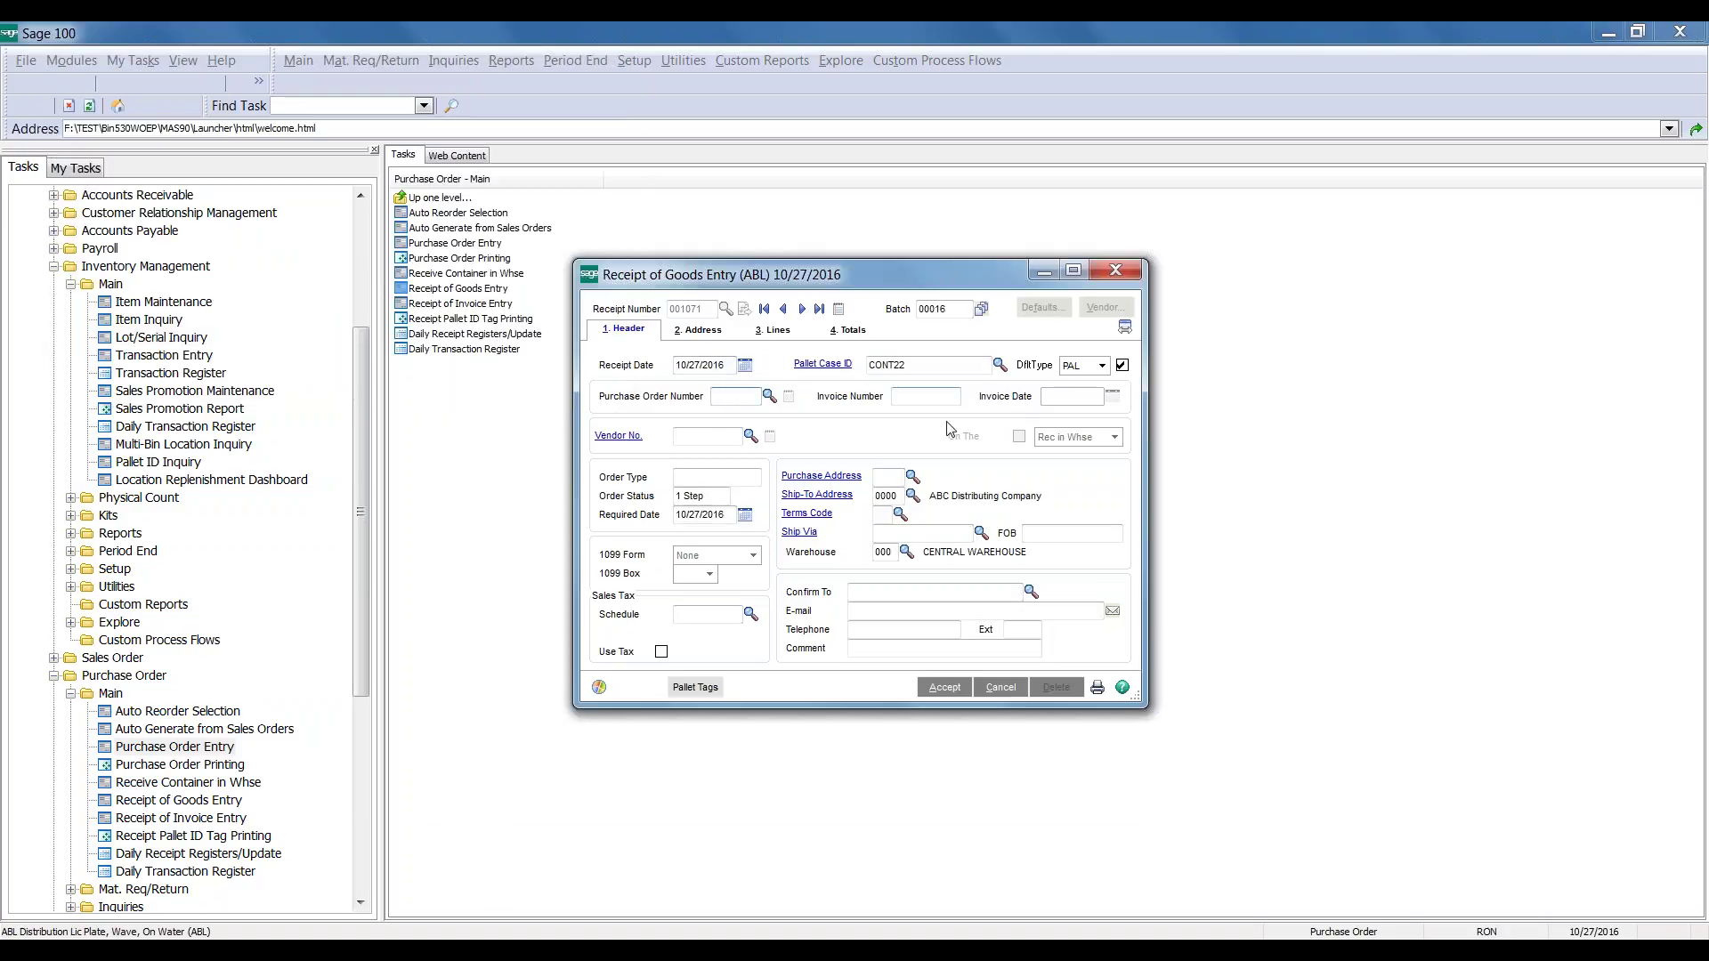
pyautogui.click(924, 362)
pyautogui.press('Delete')
pyautogui.press('Tab')
# Load the China Toy Company purchase order for 300 bears and 300 cats into the new receipt of goods
pyautogui.click(770, 396)
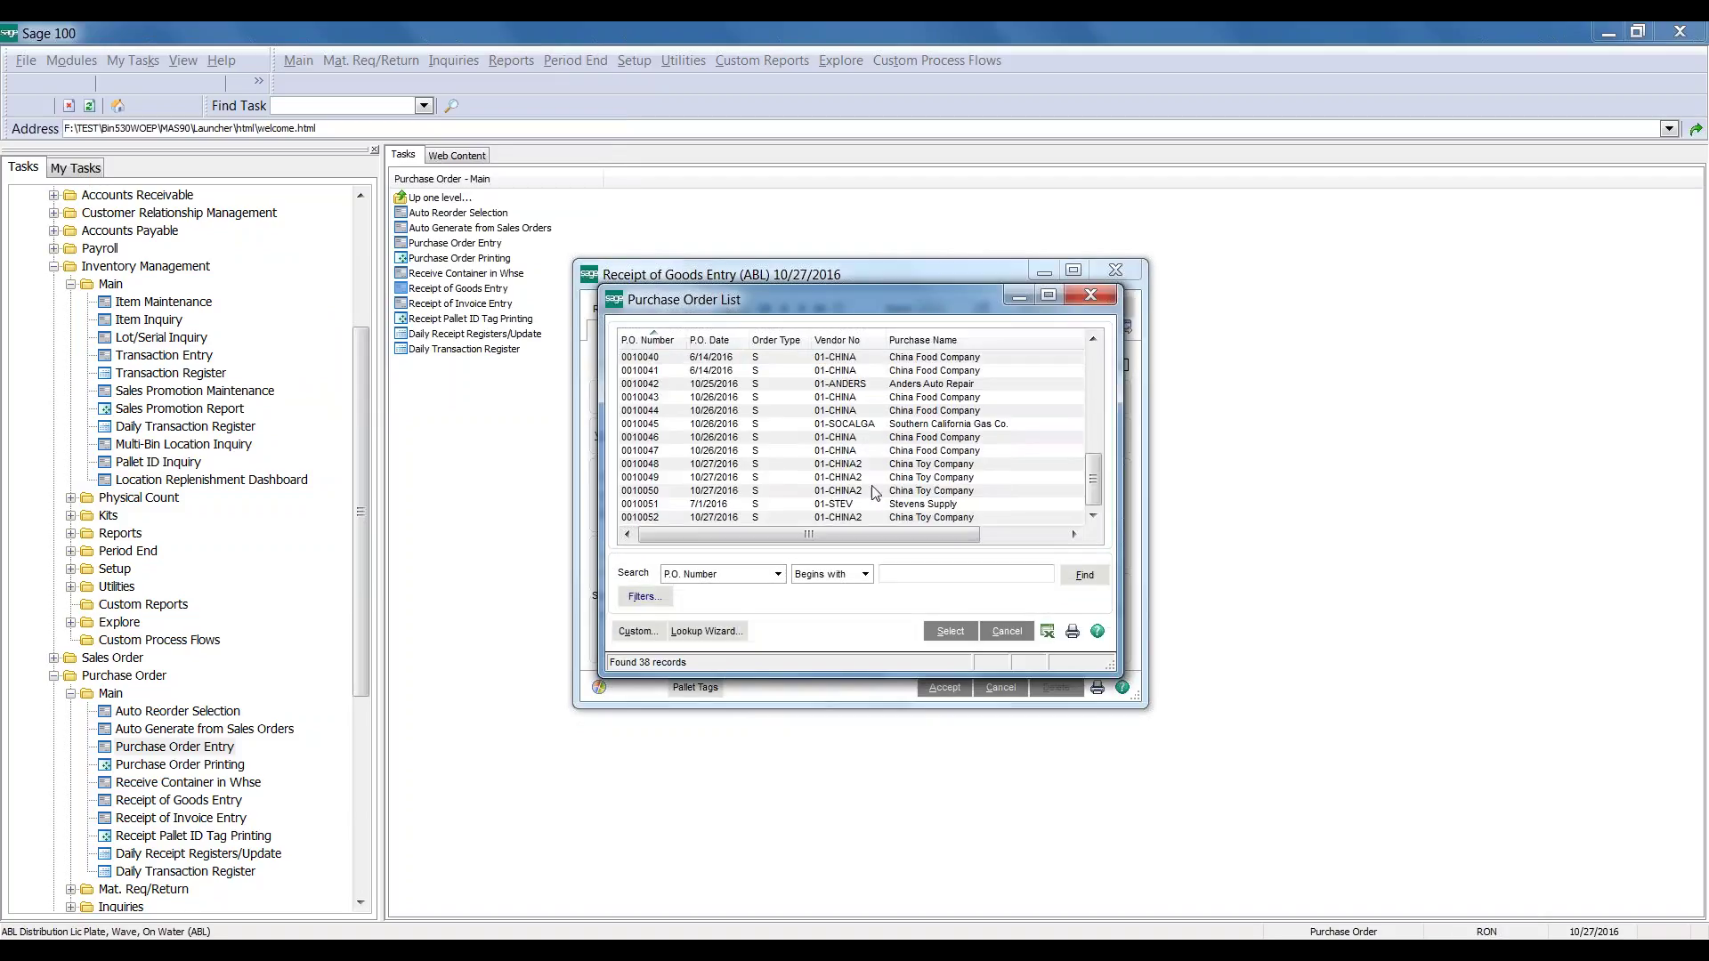
pyautogui.click(704, 479)
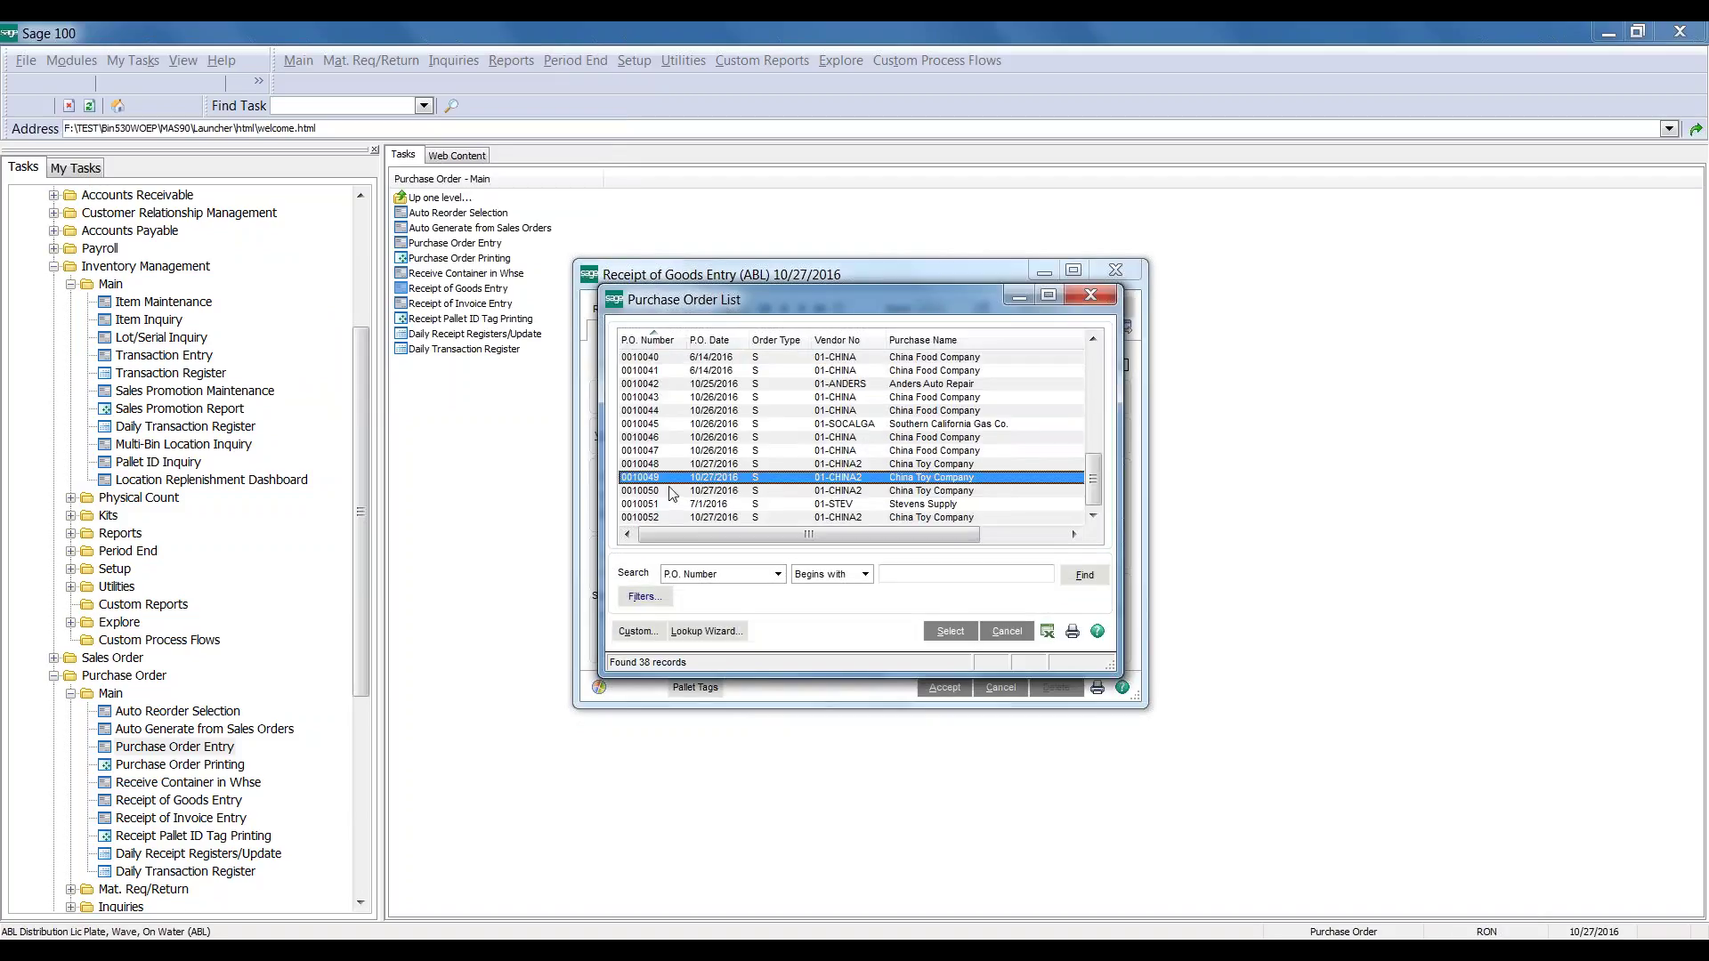
pyautogui.doubleClick(670, 479)
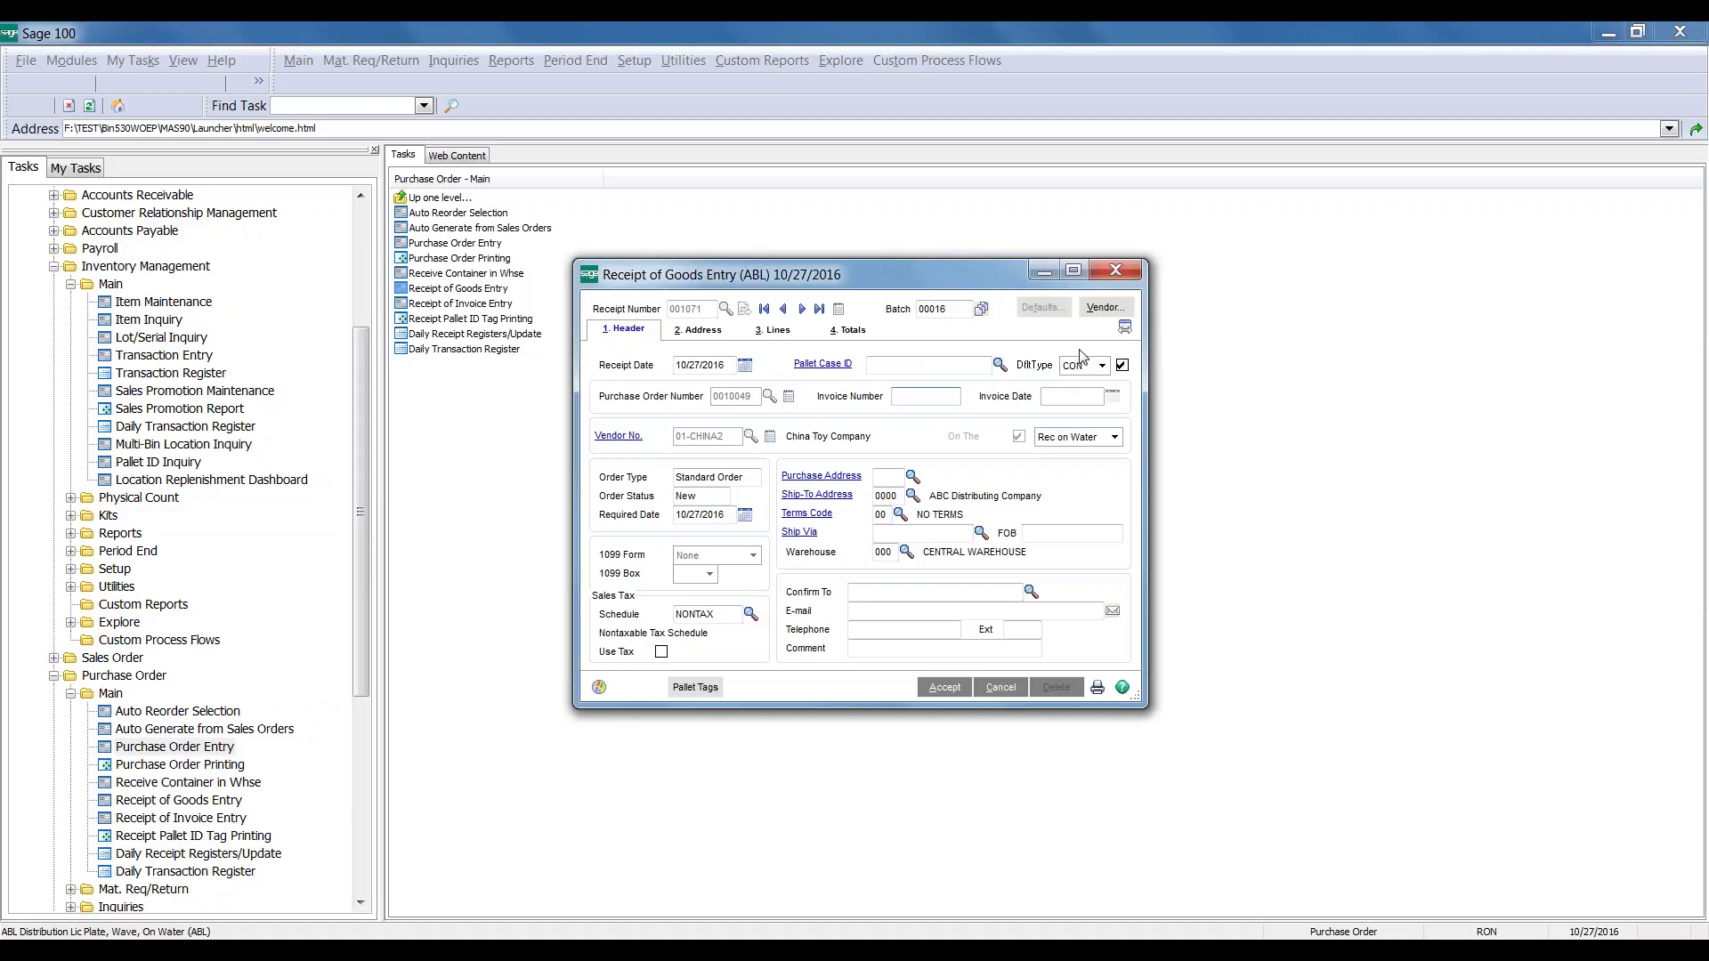
# Check the existing container IDs, and assign the receipt a new container ID CONT23 of type CON
pyautogui.click(999, 365)
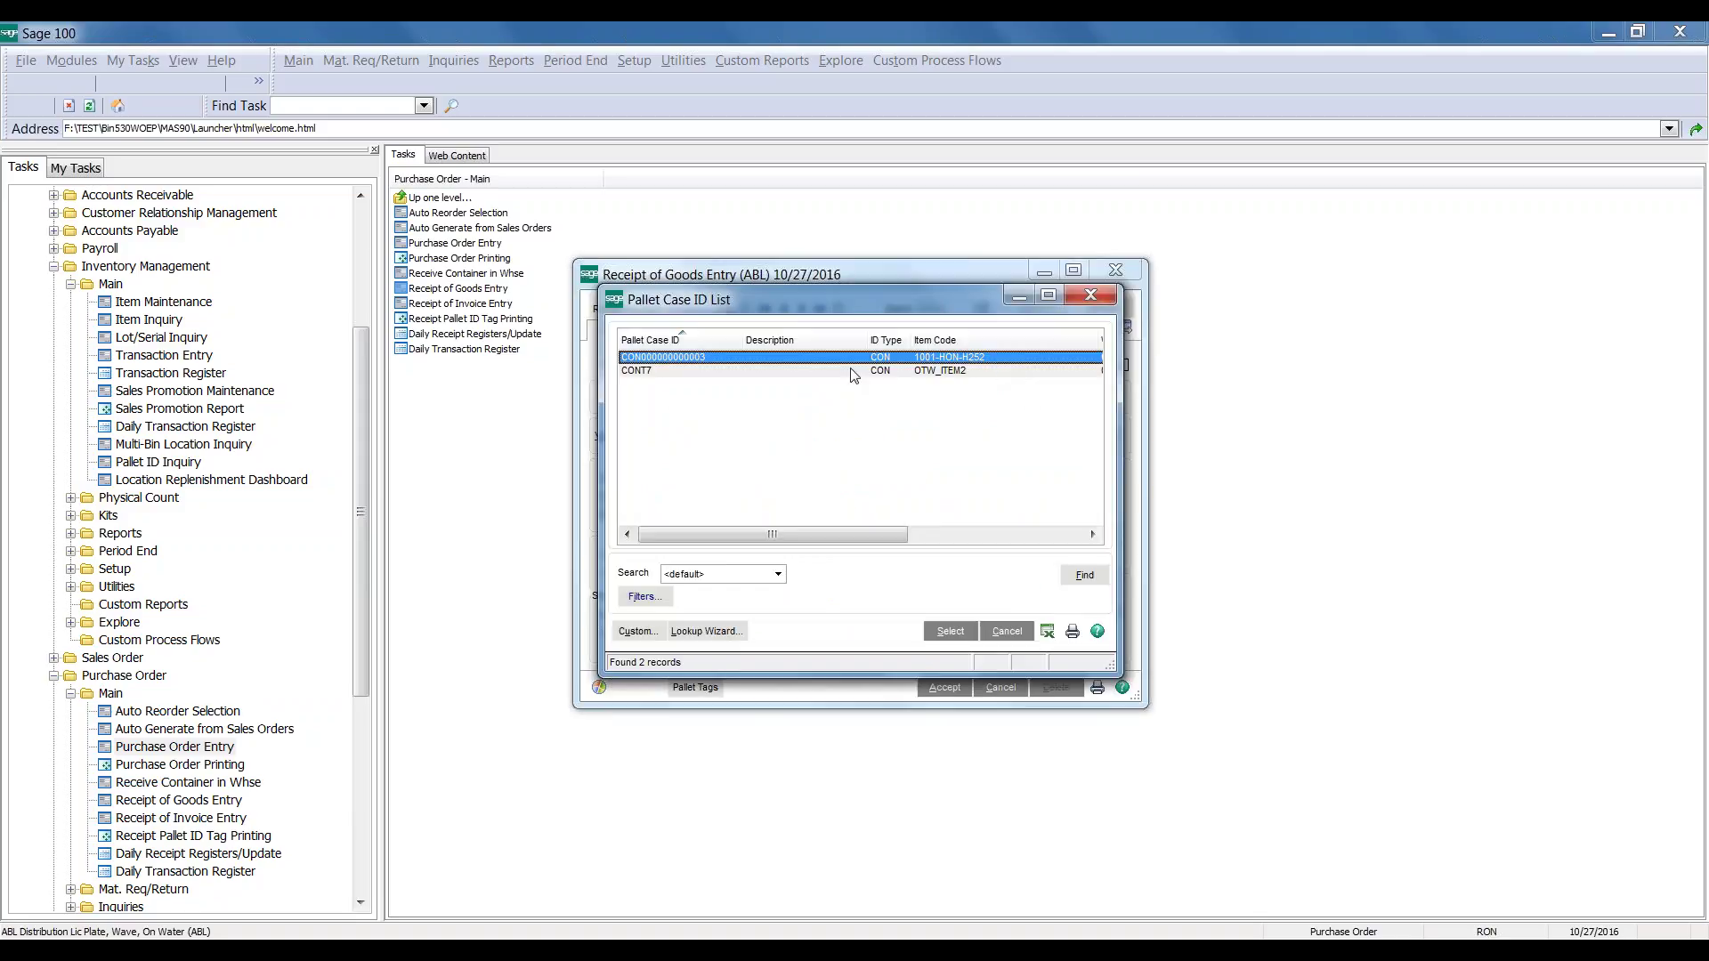
pyautogui.click(1001, 631)
pyautogui.click(927, 393)
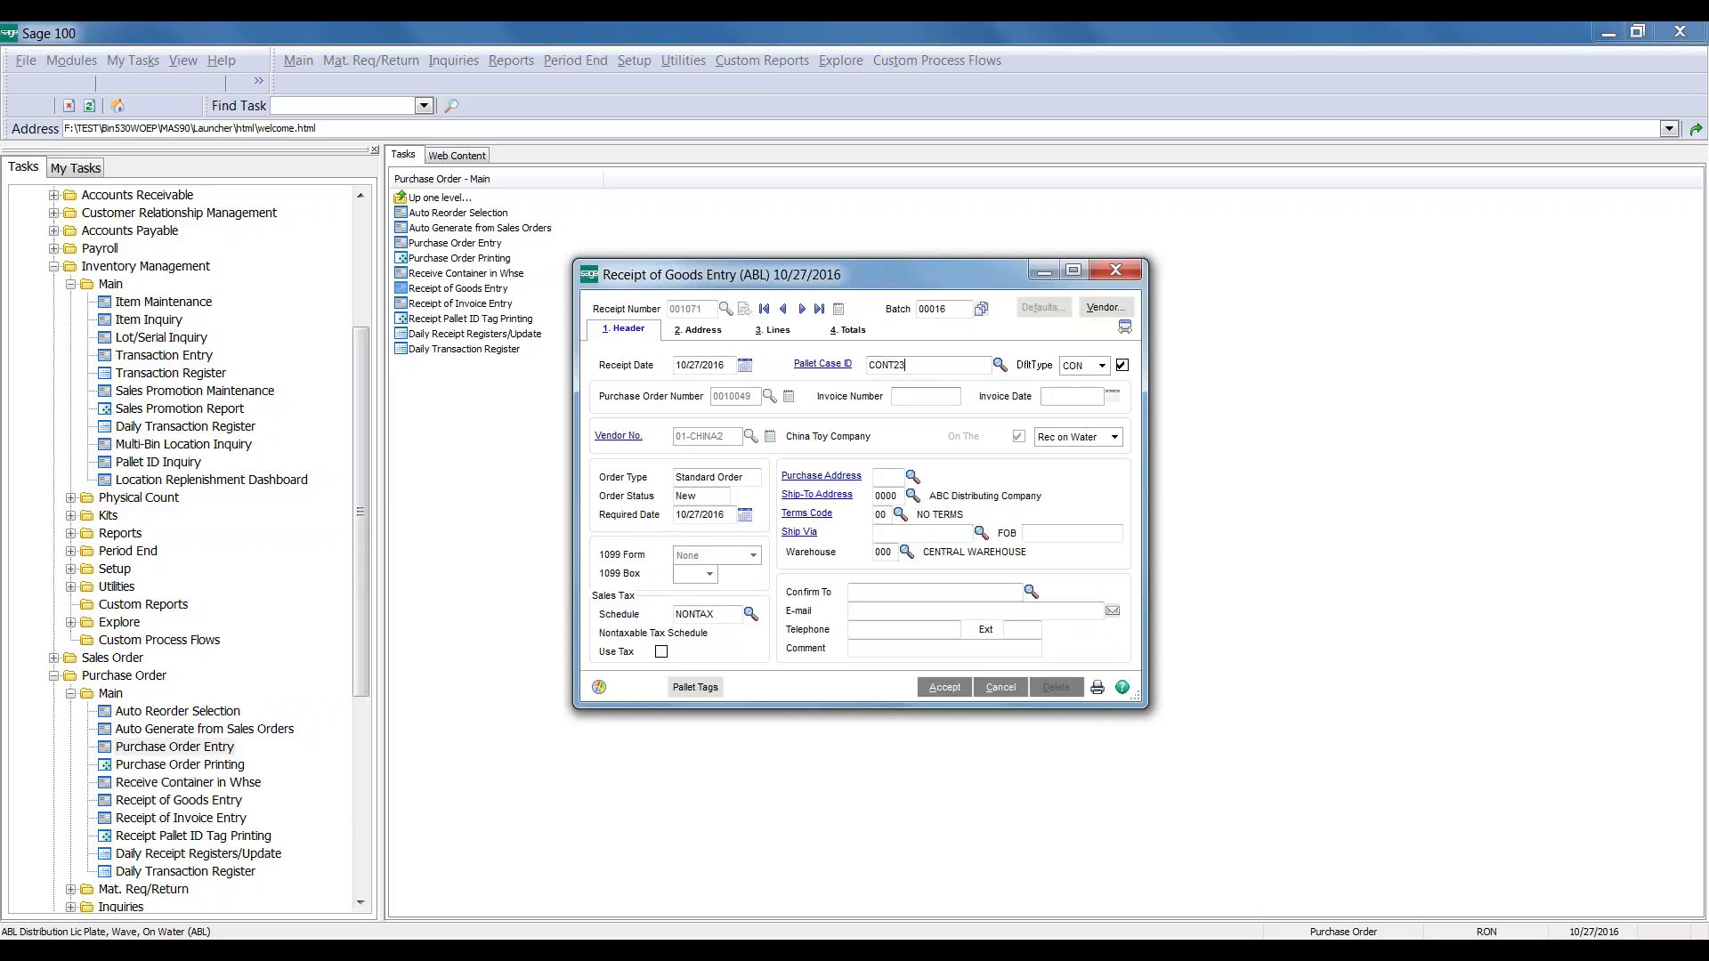
pyautogui.press('Tab')
pyautogui.click(808, 370)
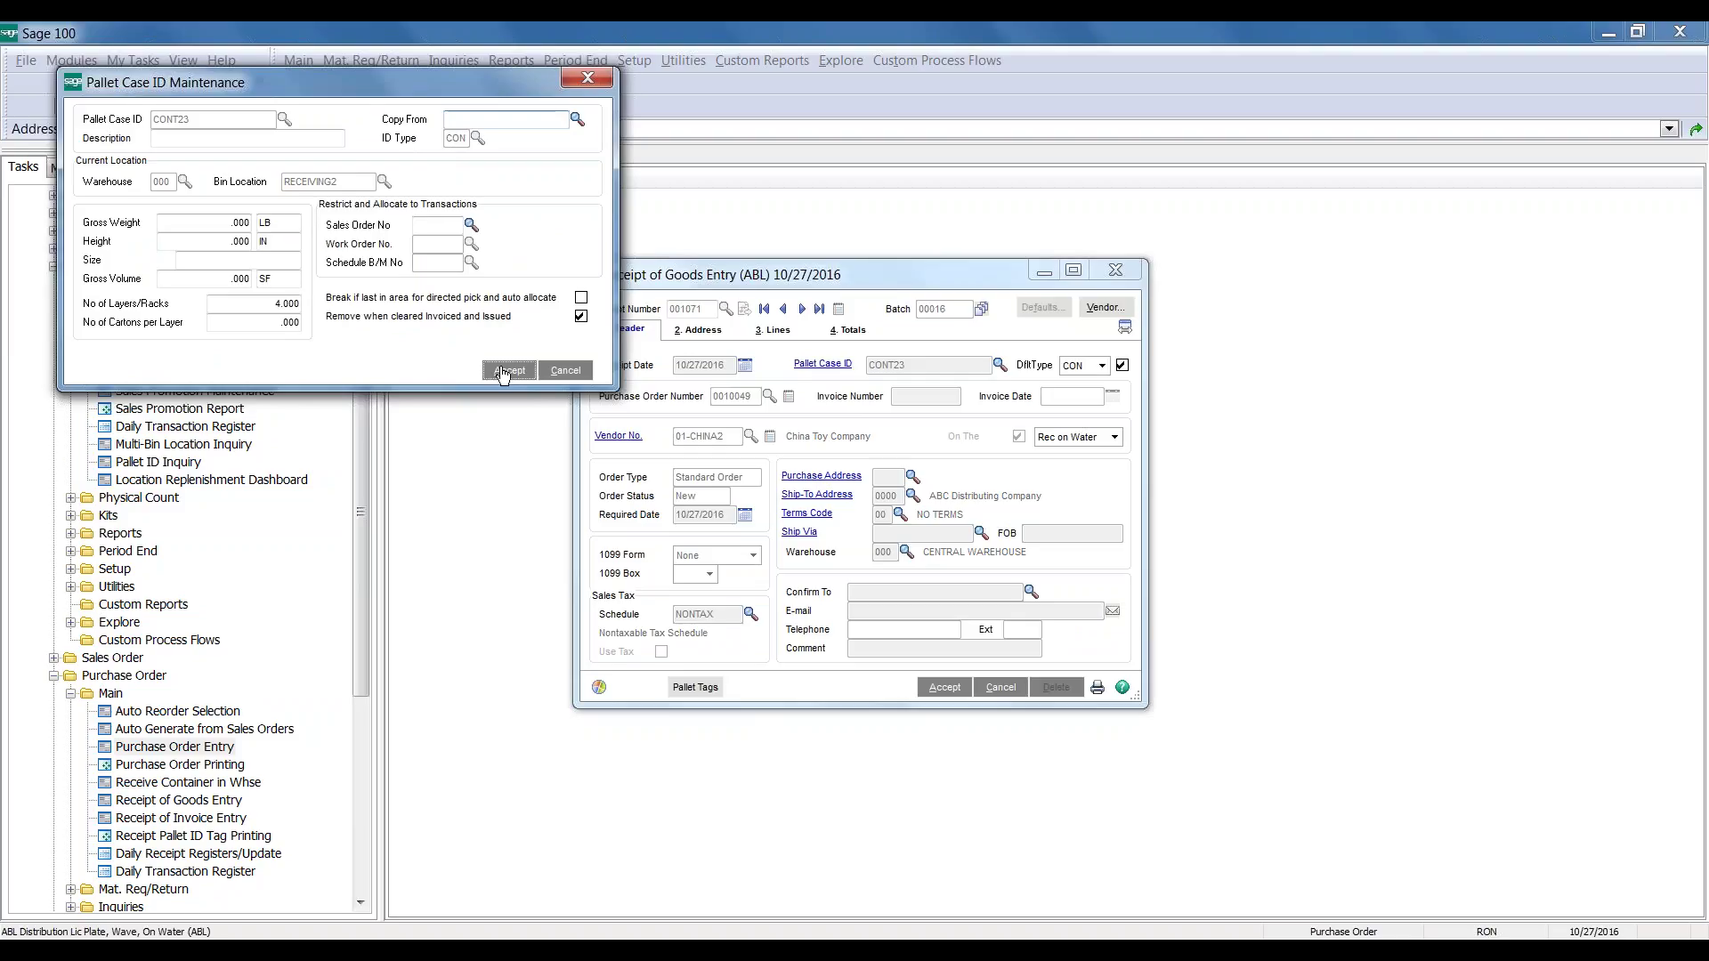
pyautogui.click(503, 372)
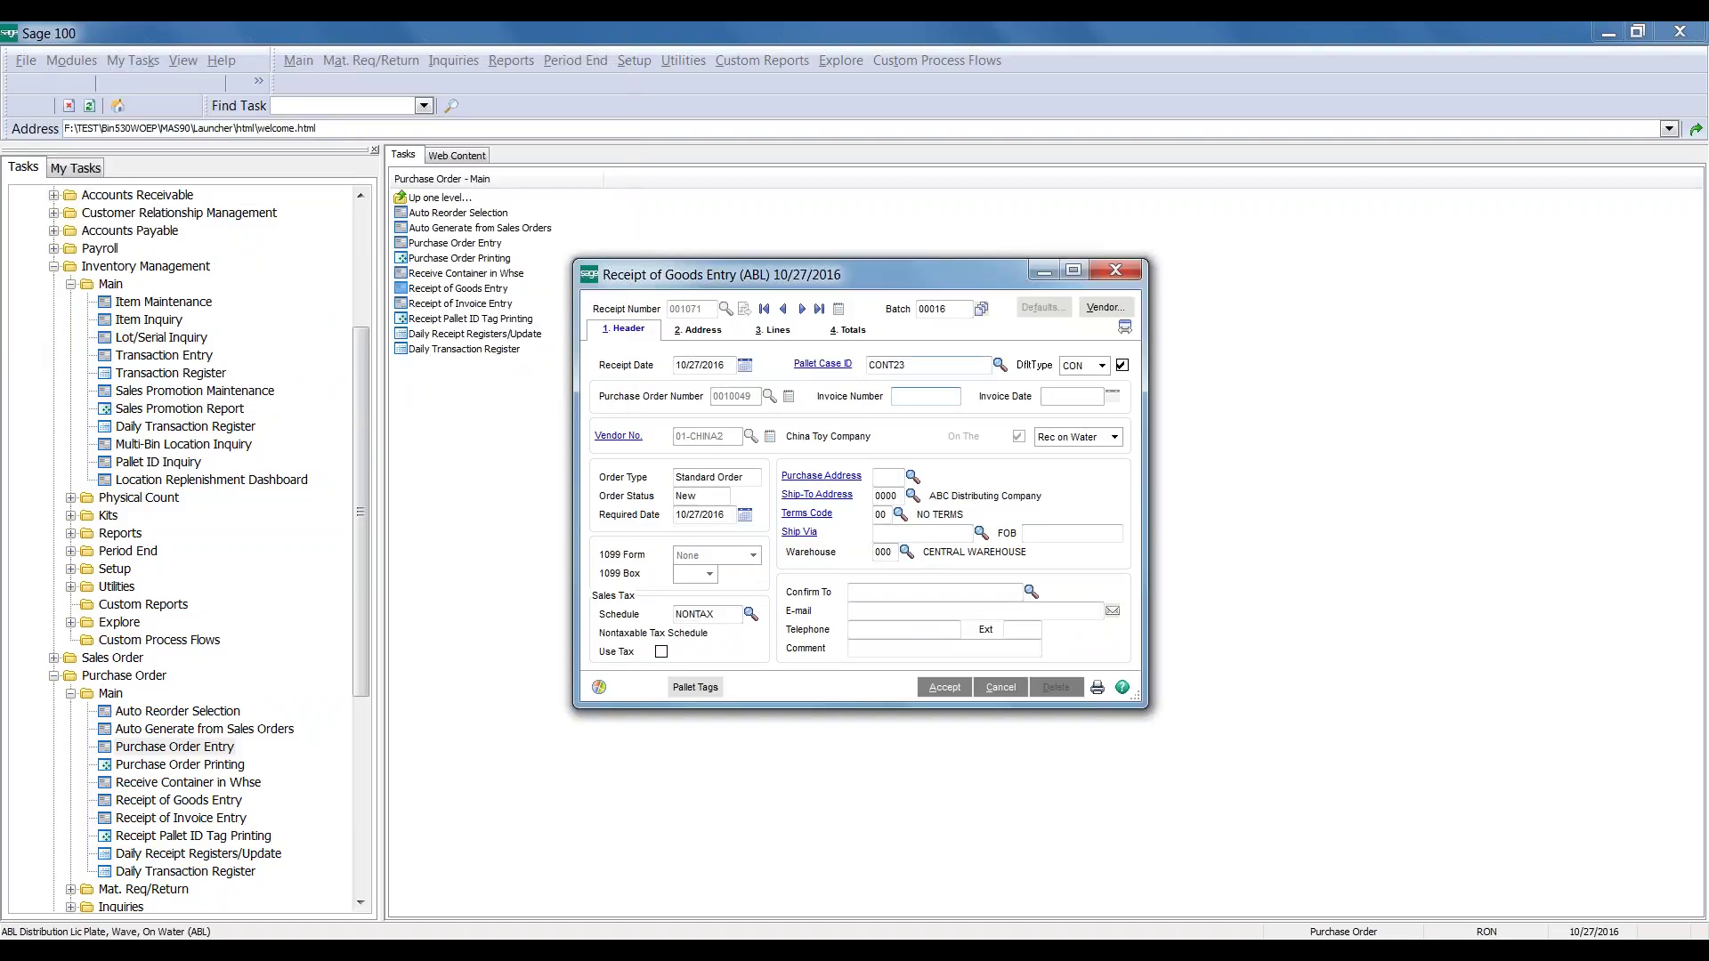
# Distribute the 300 received units of 1001 BEAR over three pallets of 100 in container CONT23
pyautogui.click(776, 331)
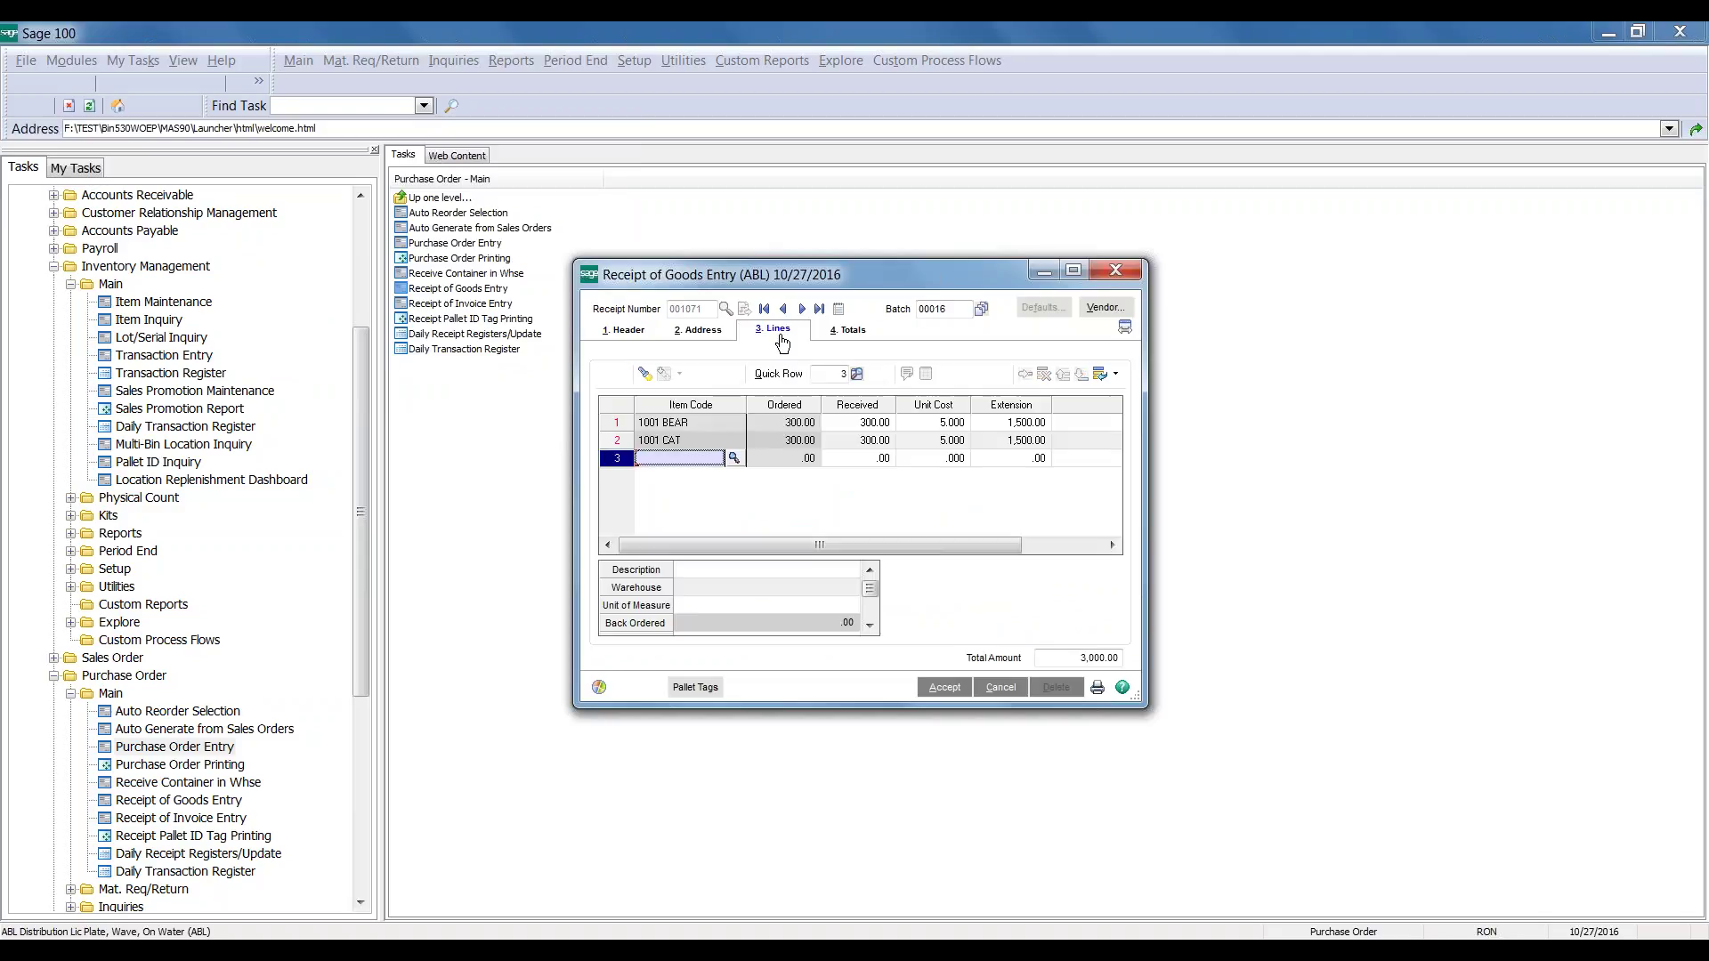
pyautogui.click(873, 426)
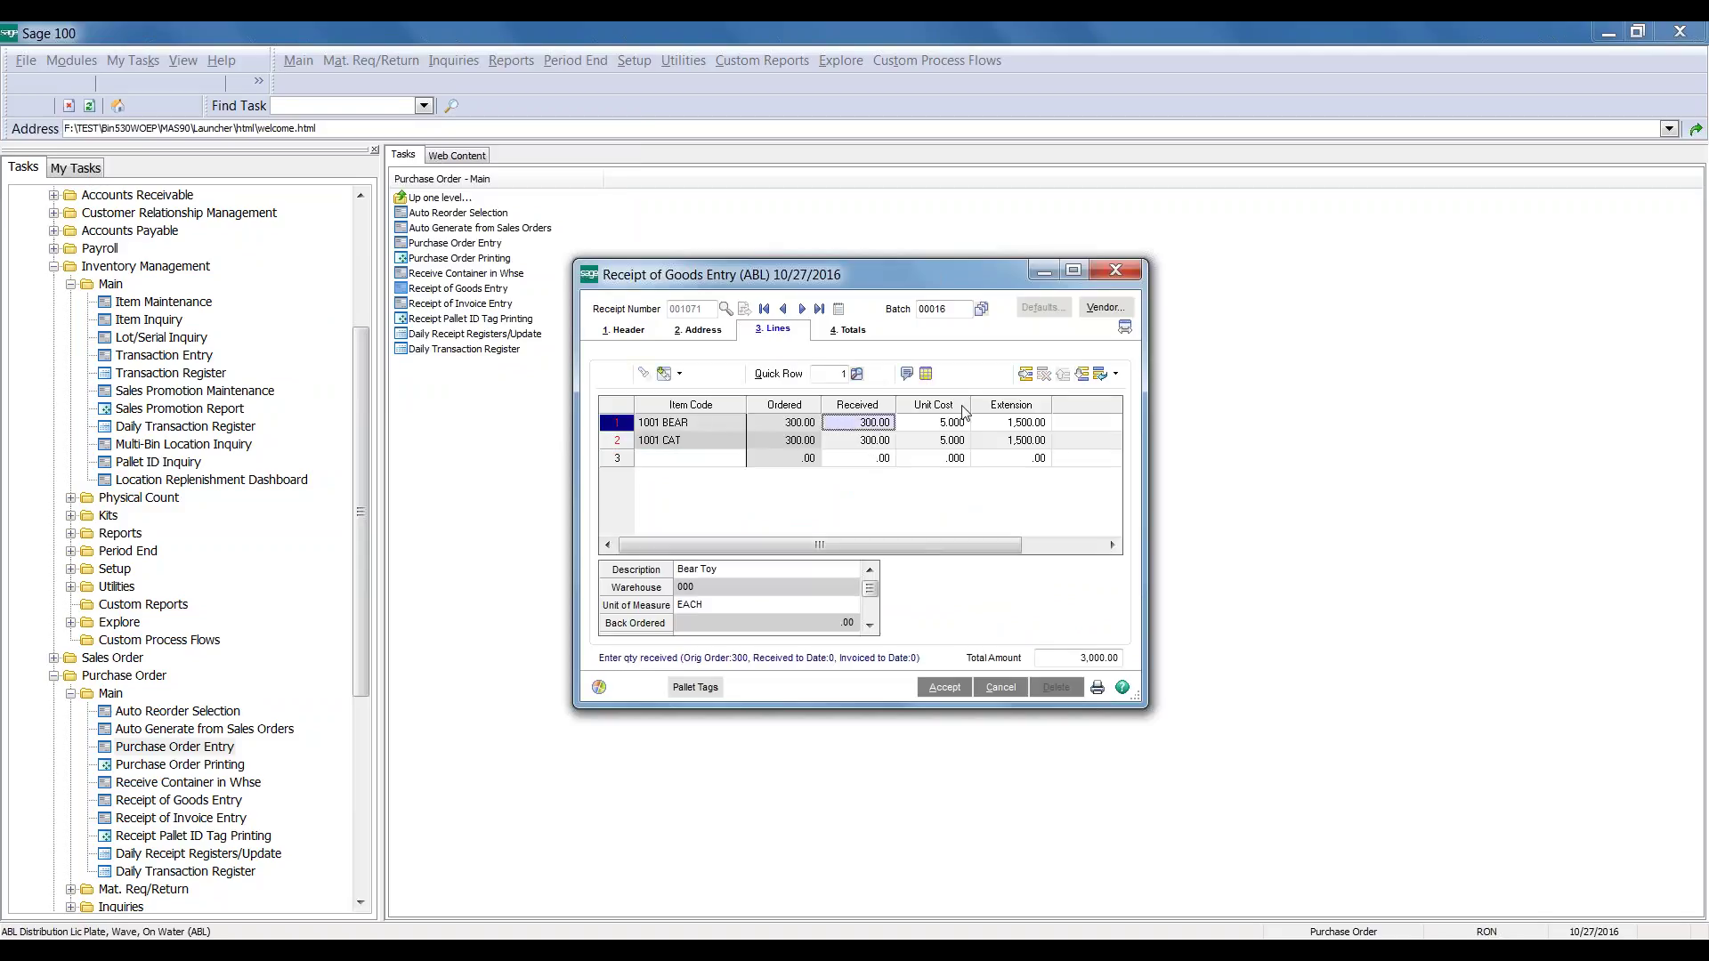
pyautogui.click(926, 374)
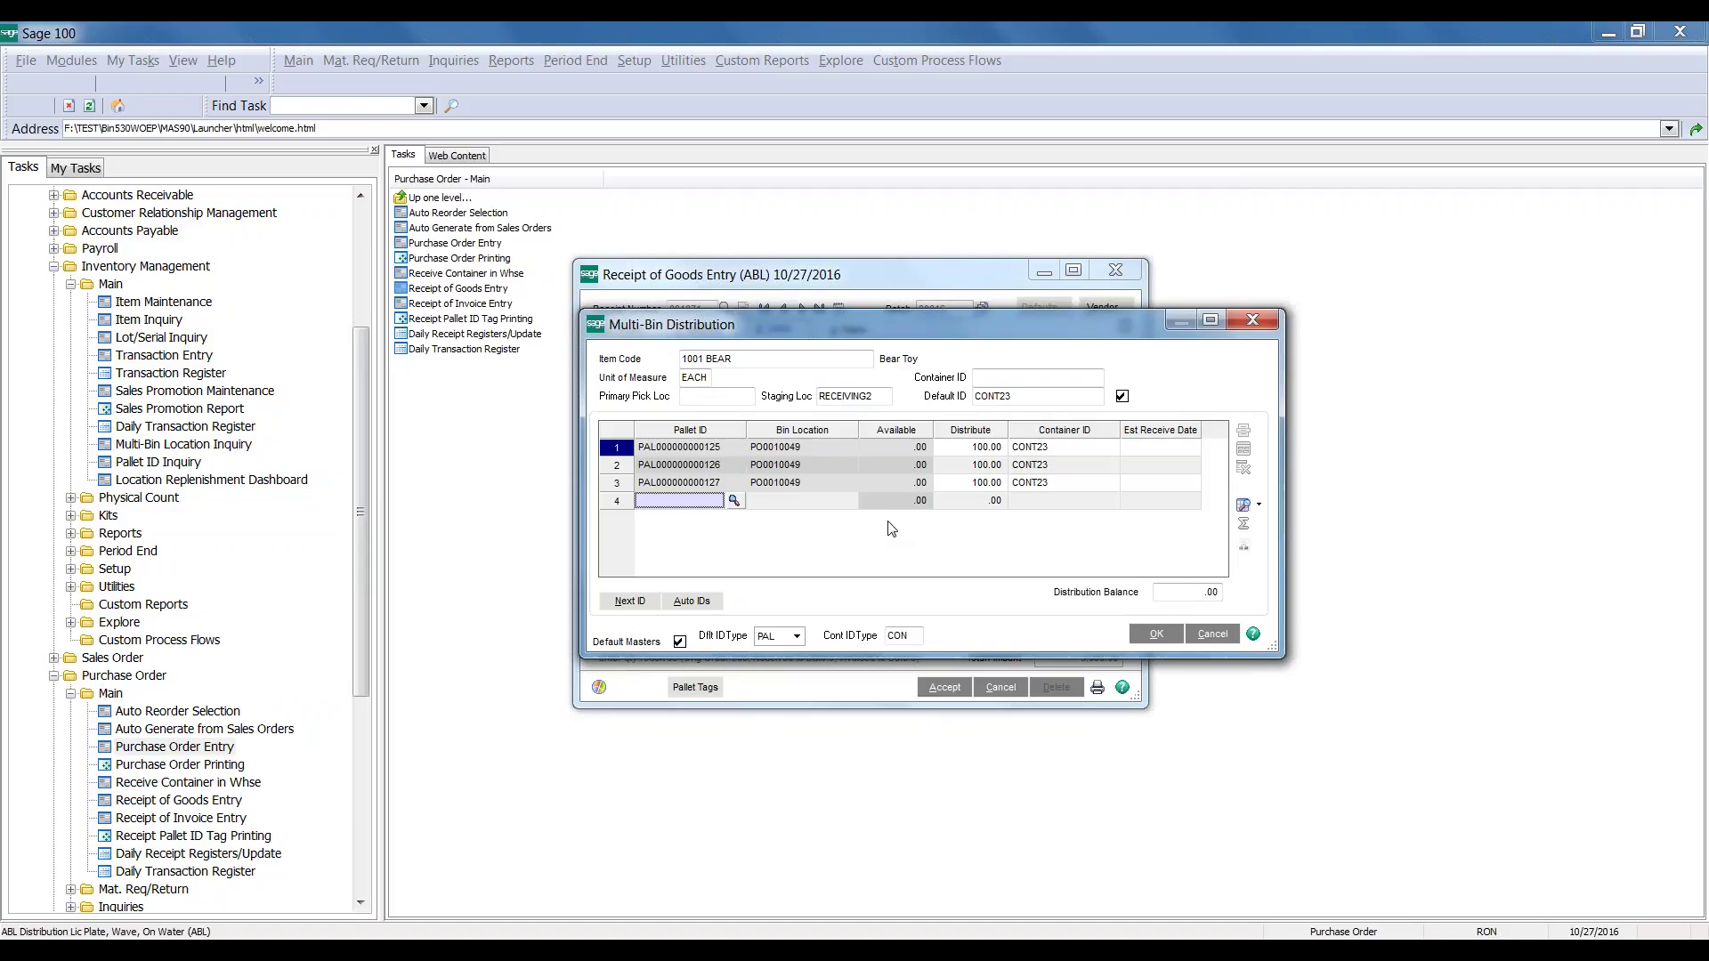
pyautogui.click(1148, 631)
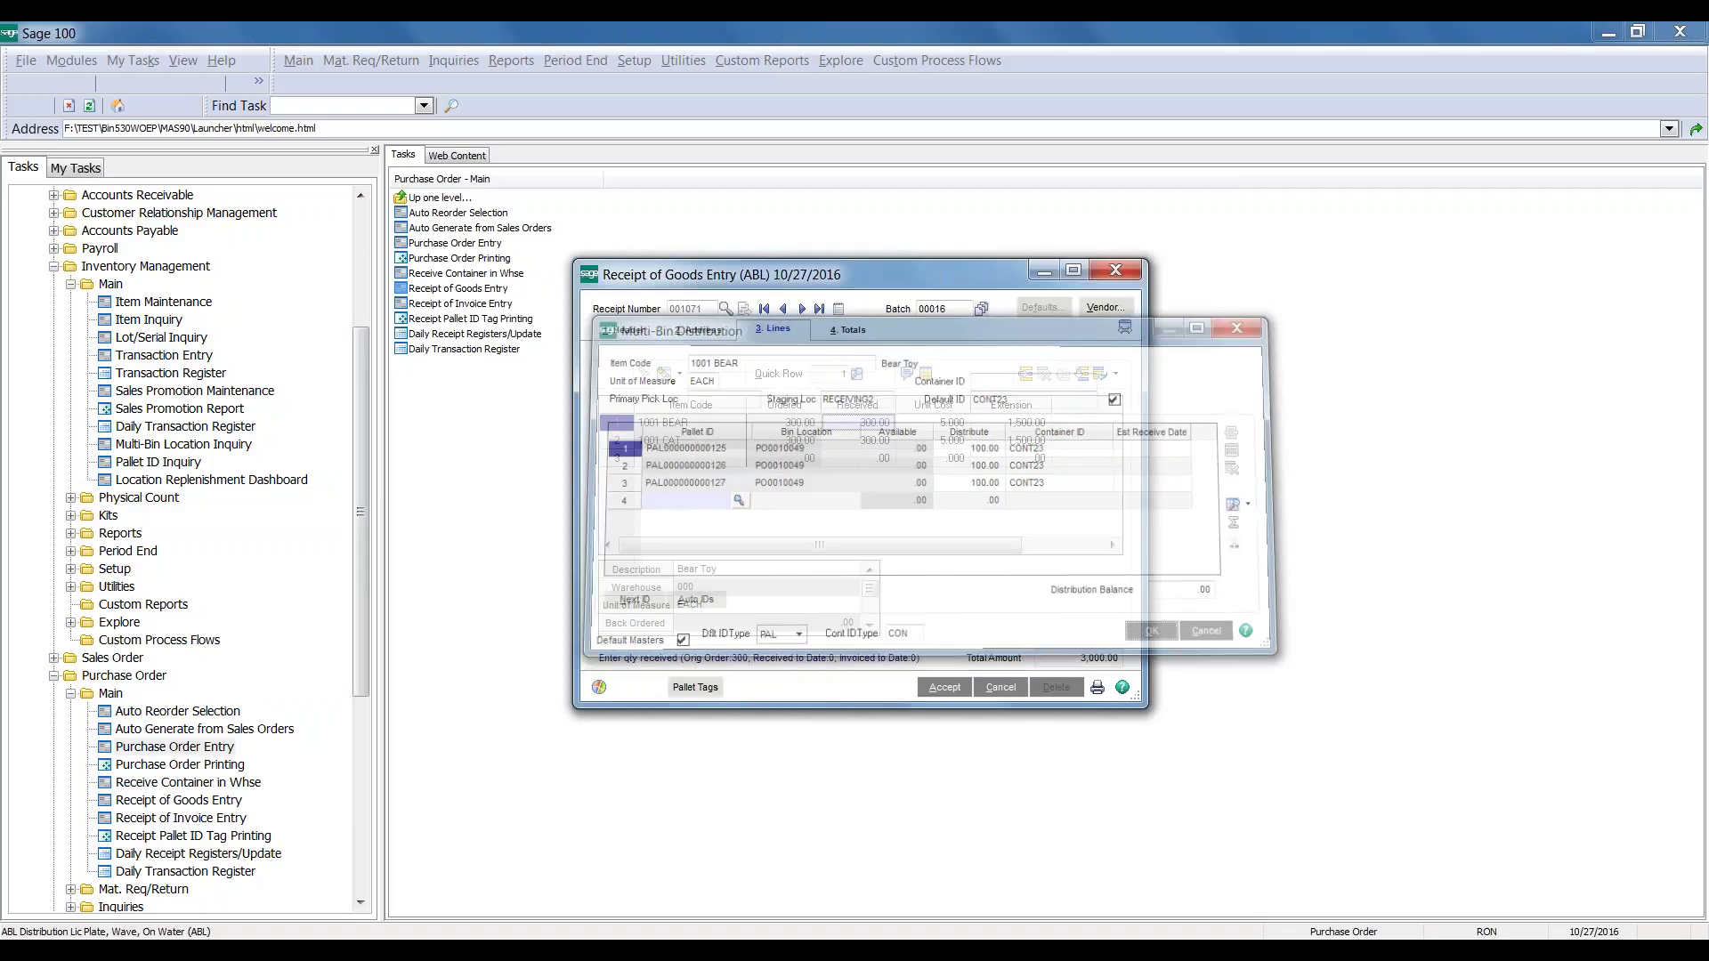
# Examine the pallet ID type and quantity per pallet in the Multi-Bin directed putaway options of item 1001 BEAR
pyautogui.rightClick(703, 420)
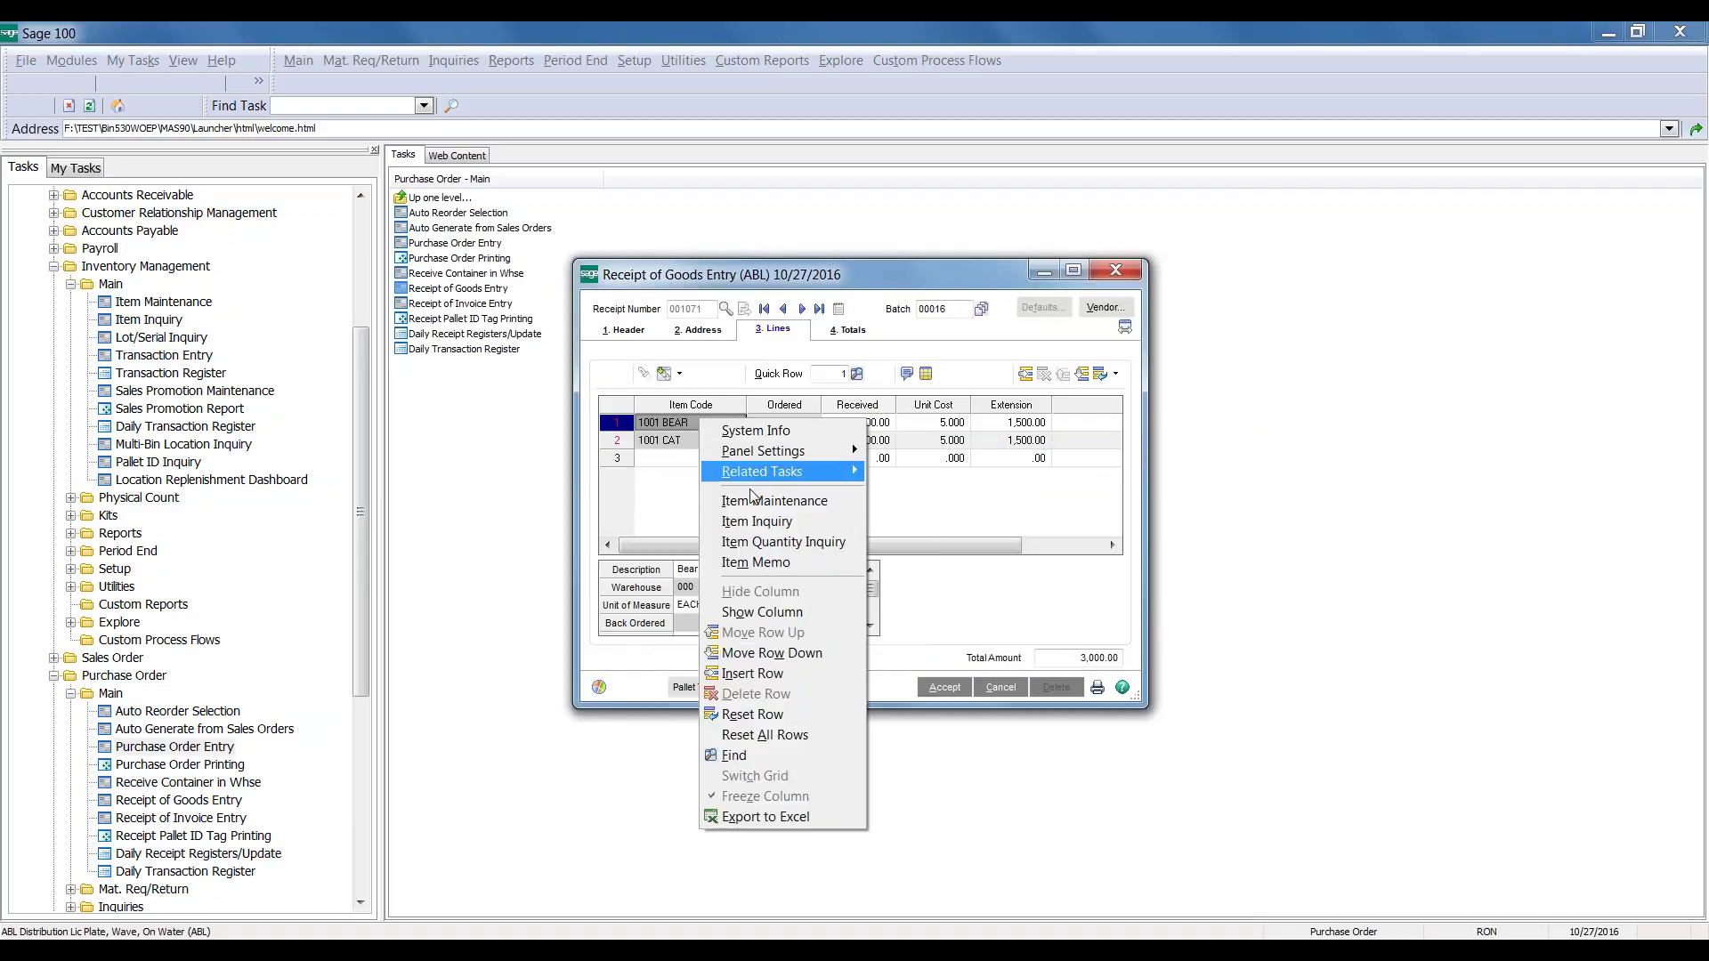
pyautogui.click(774, 498)
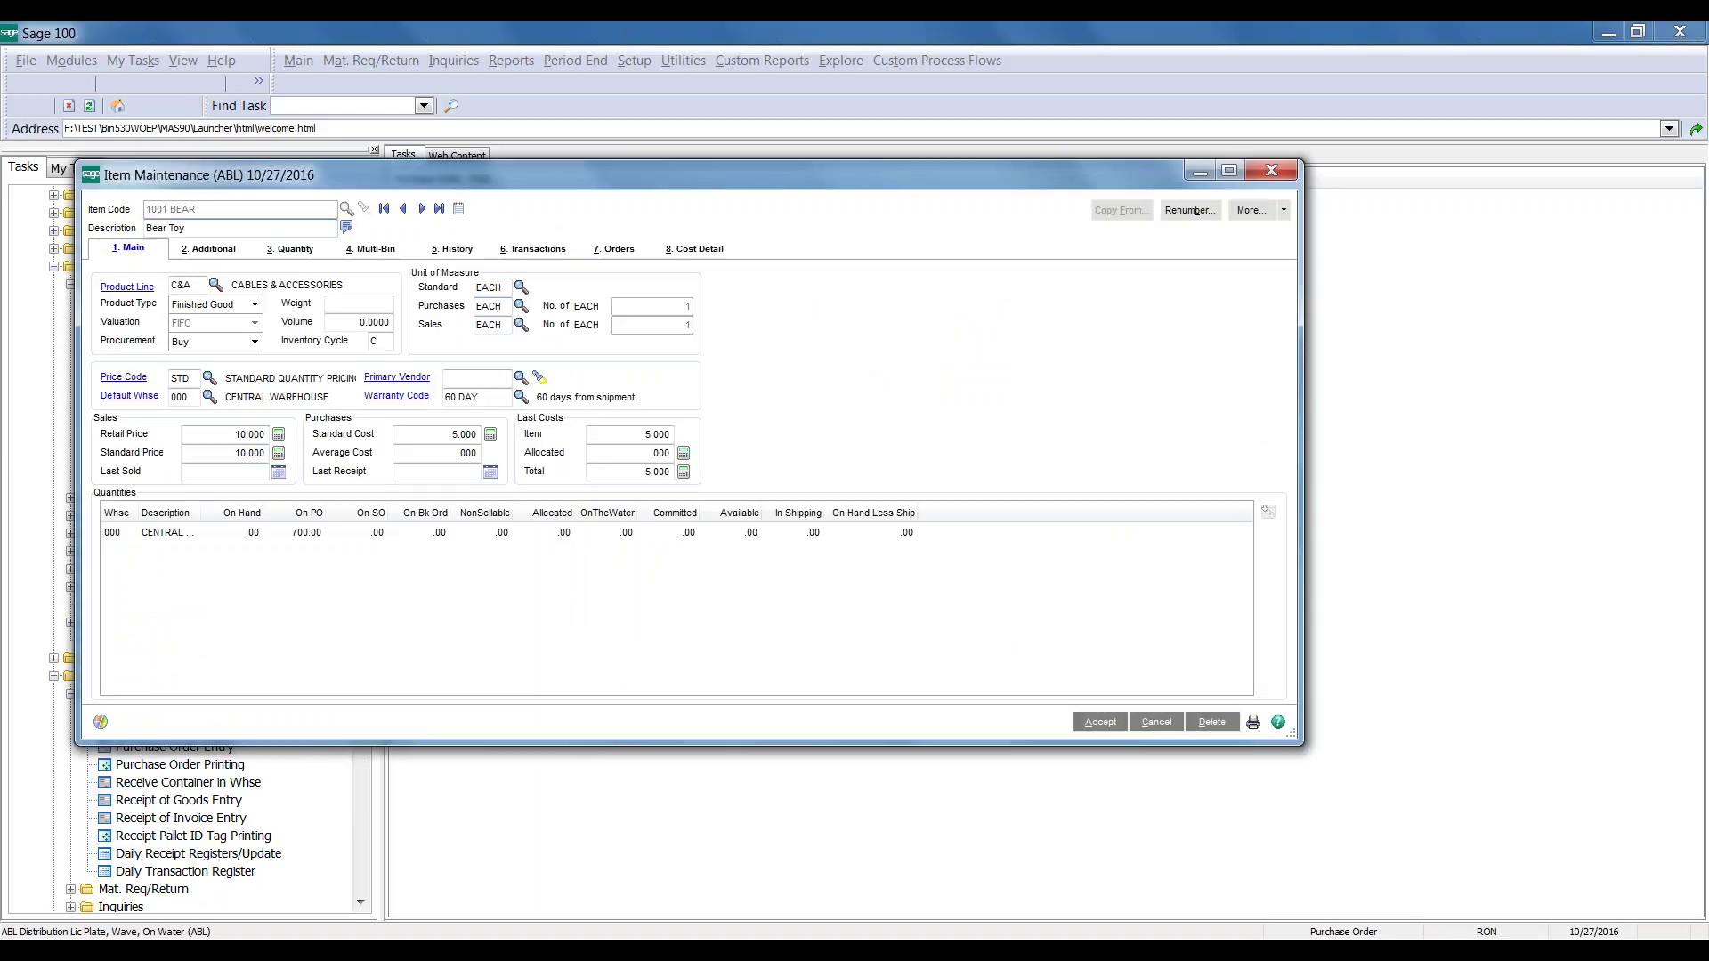
pyautogui.click(392, 247)
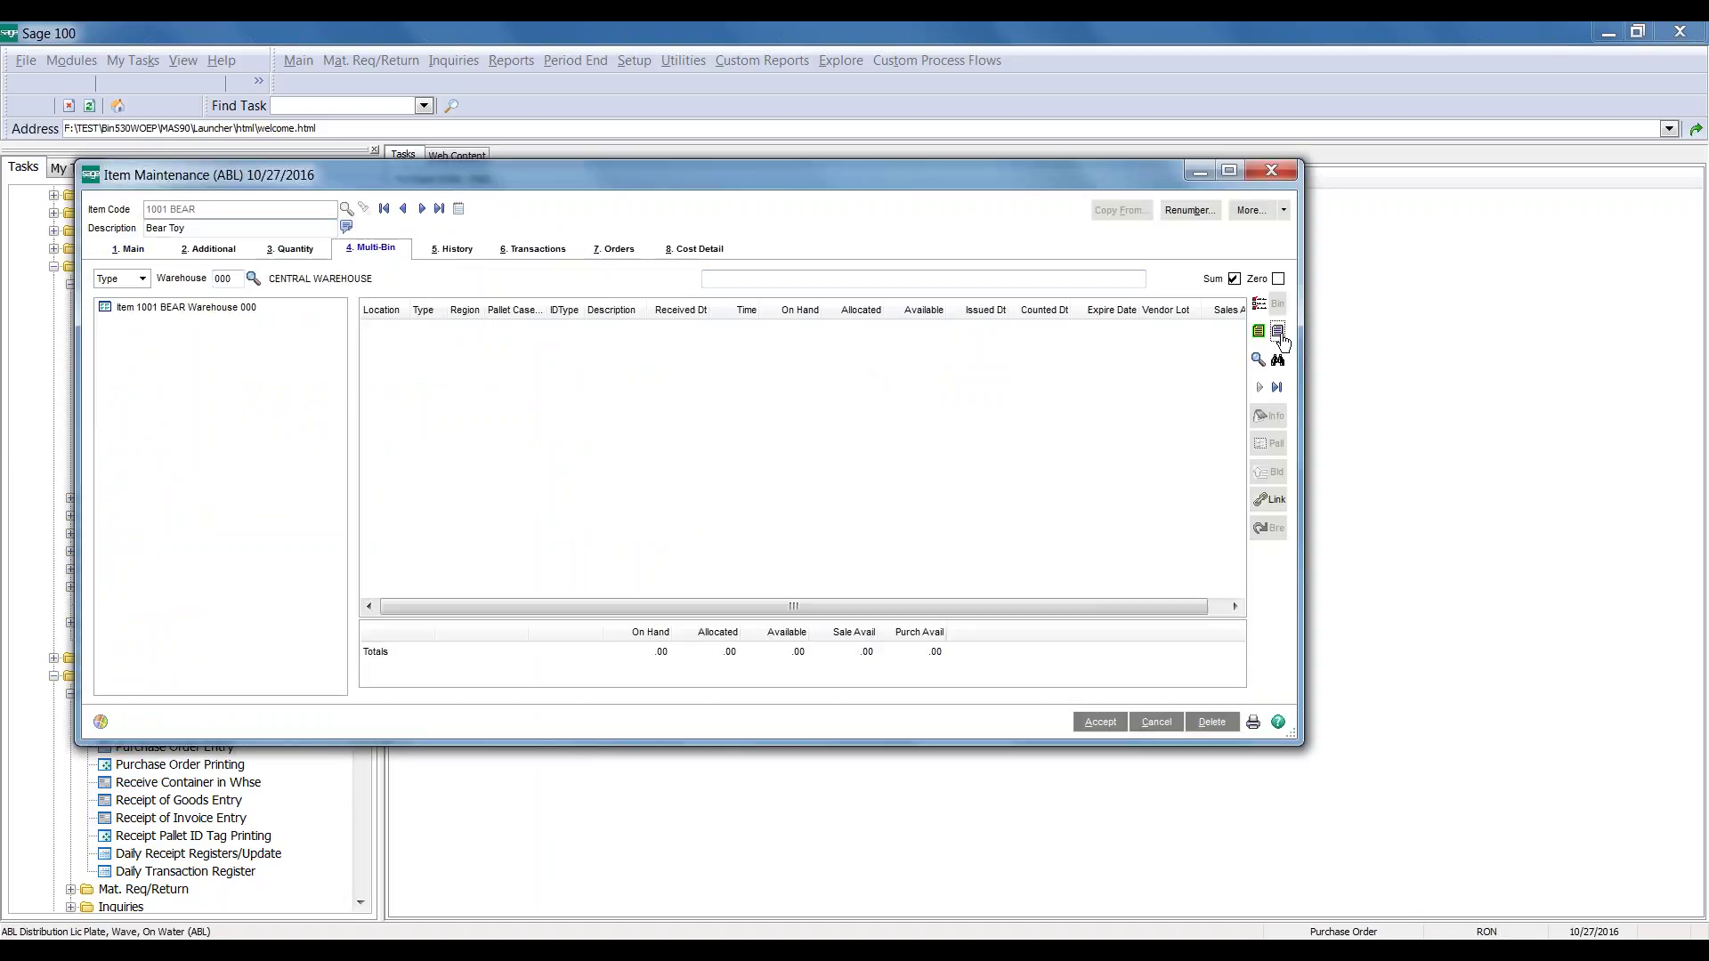
pyautogui.click(1277, 331)
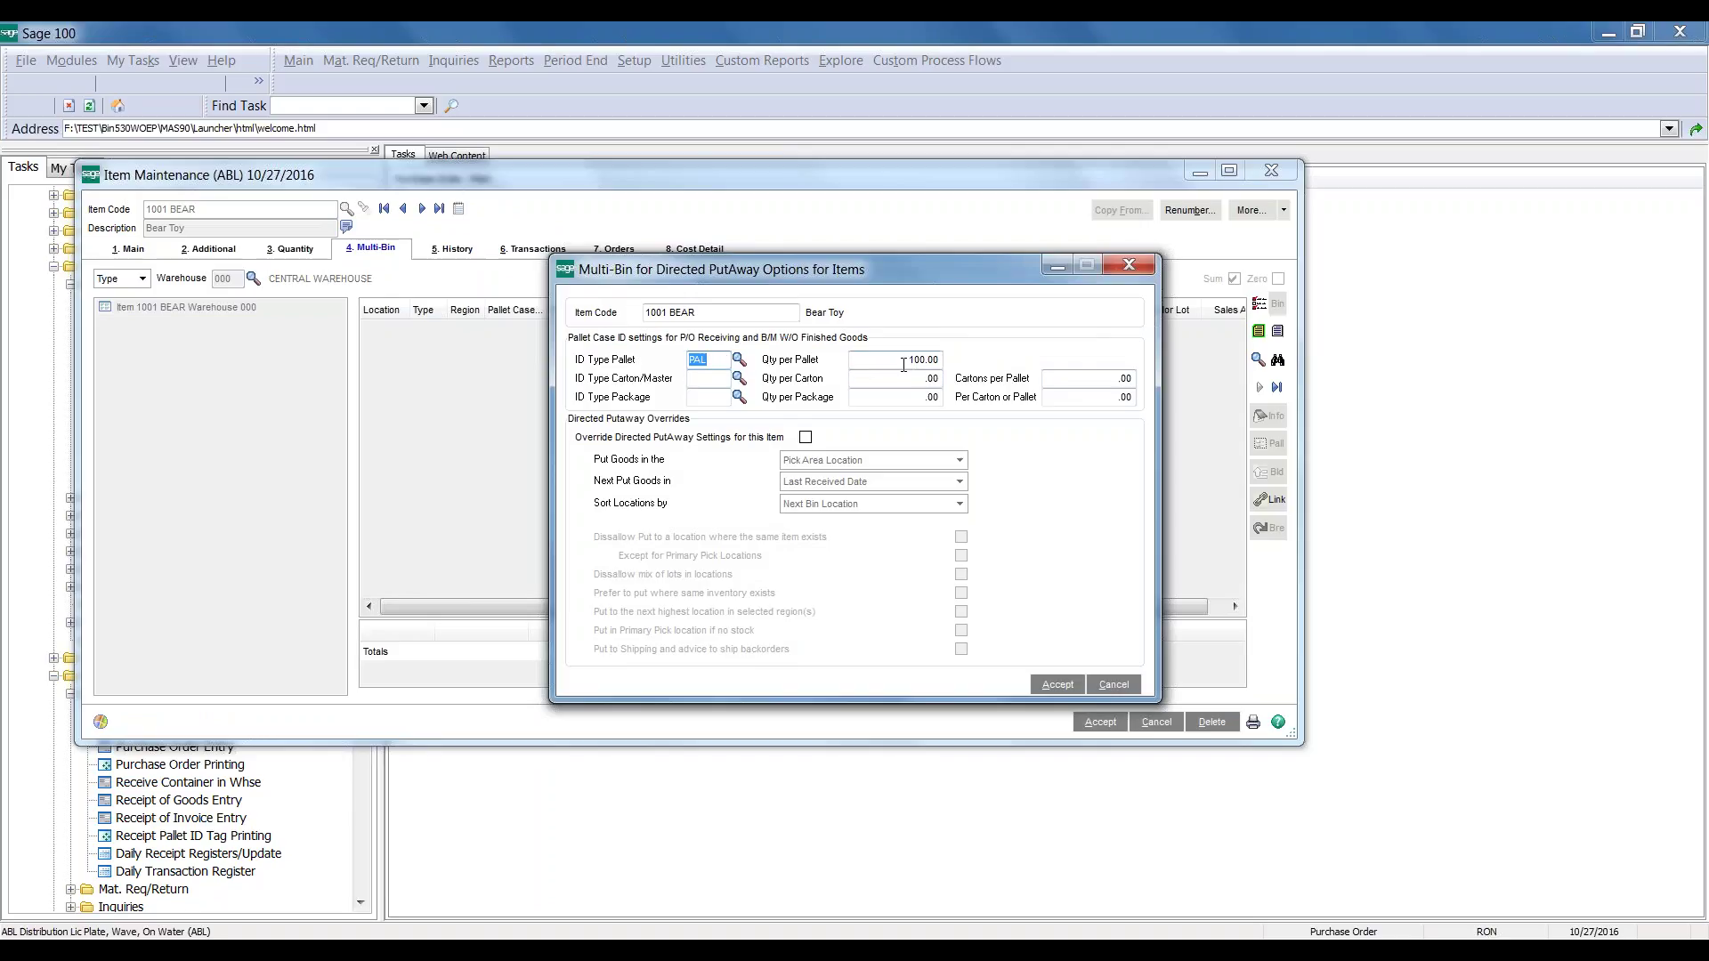
pyautogui.click(1128, 264)
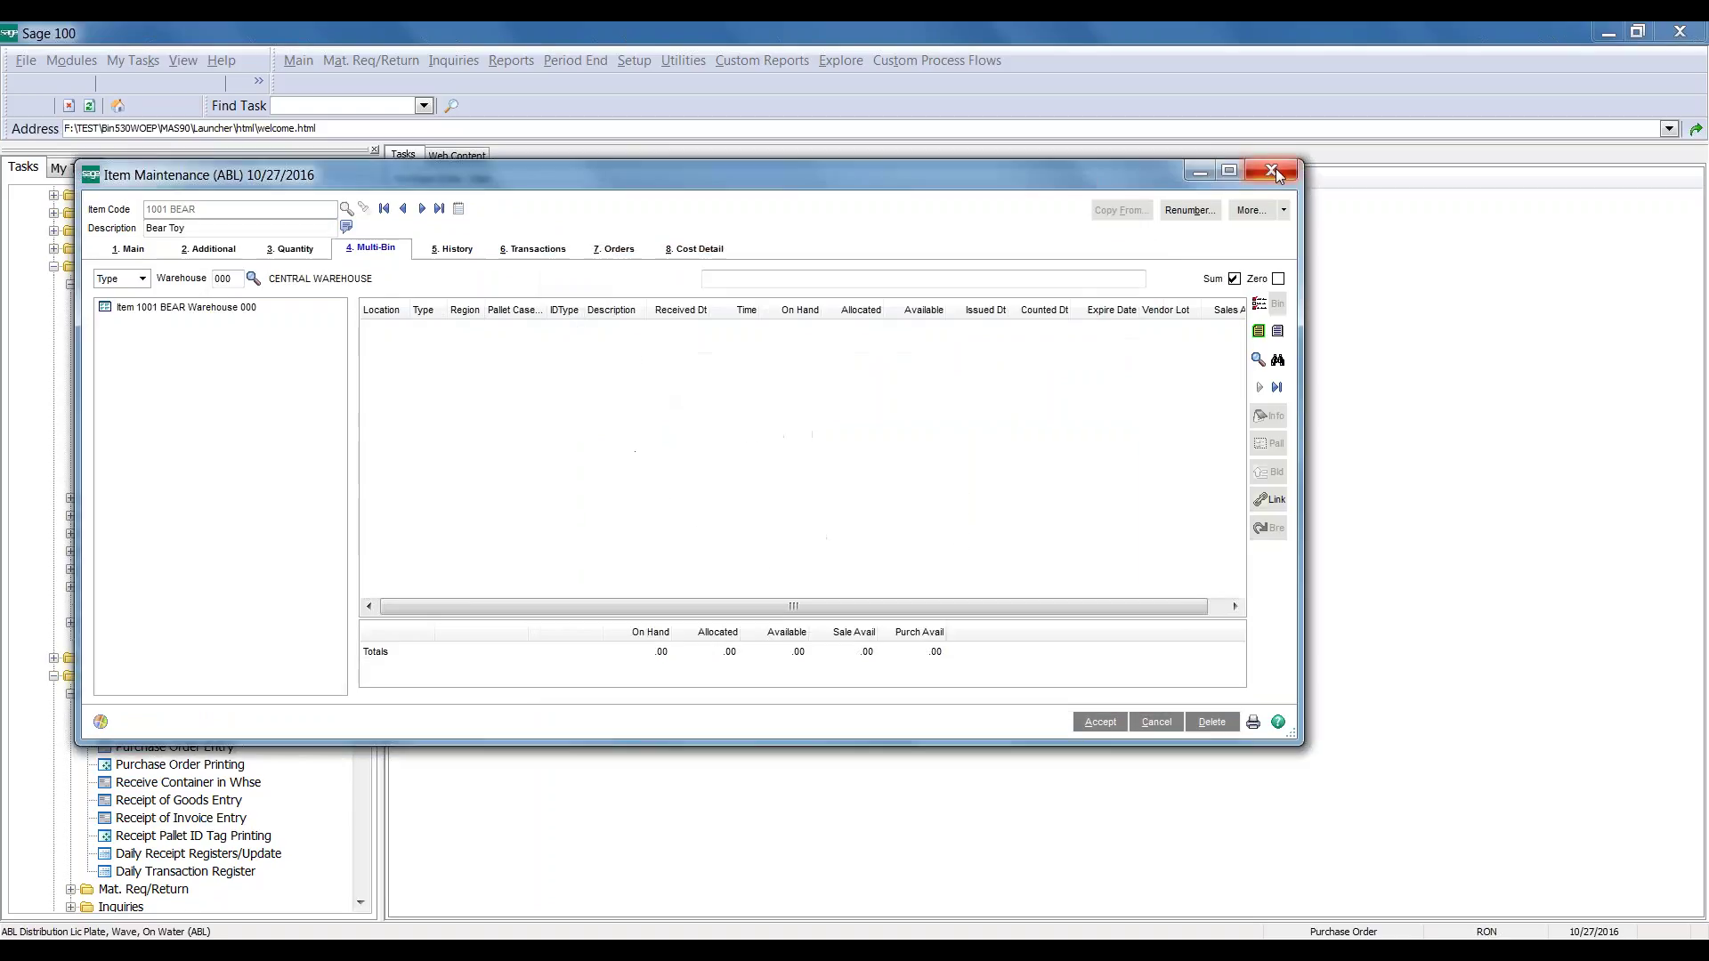
pyautogui.click(1274, 172)
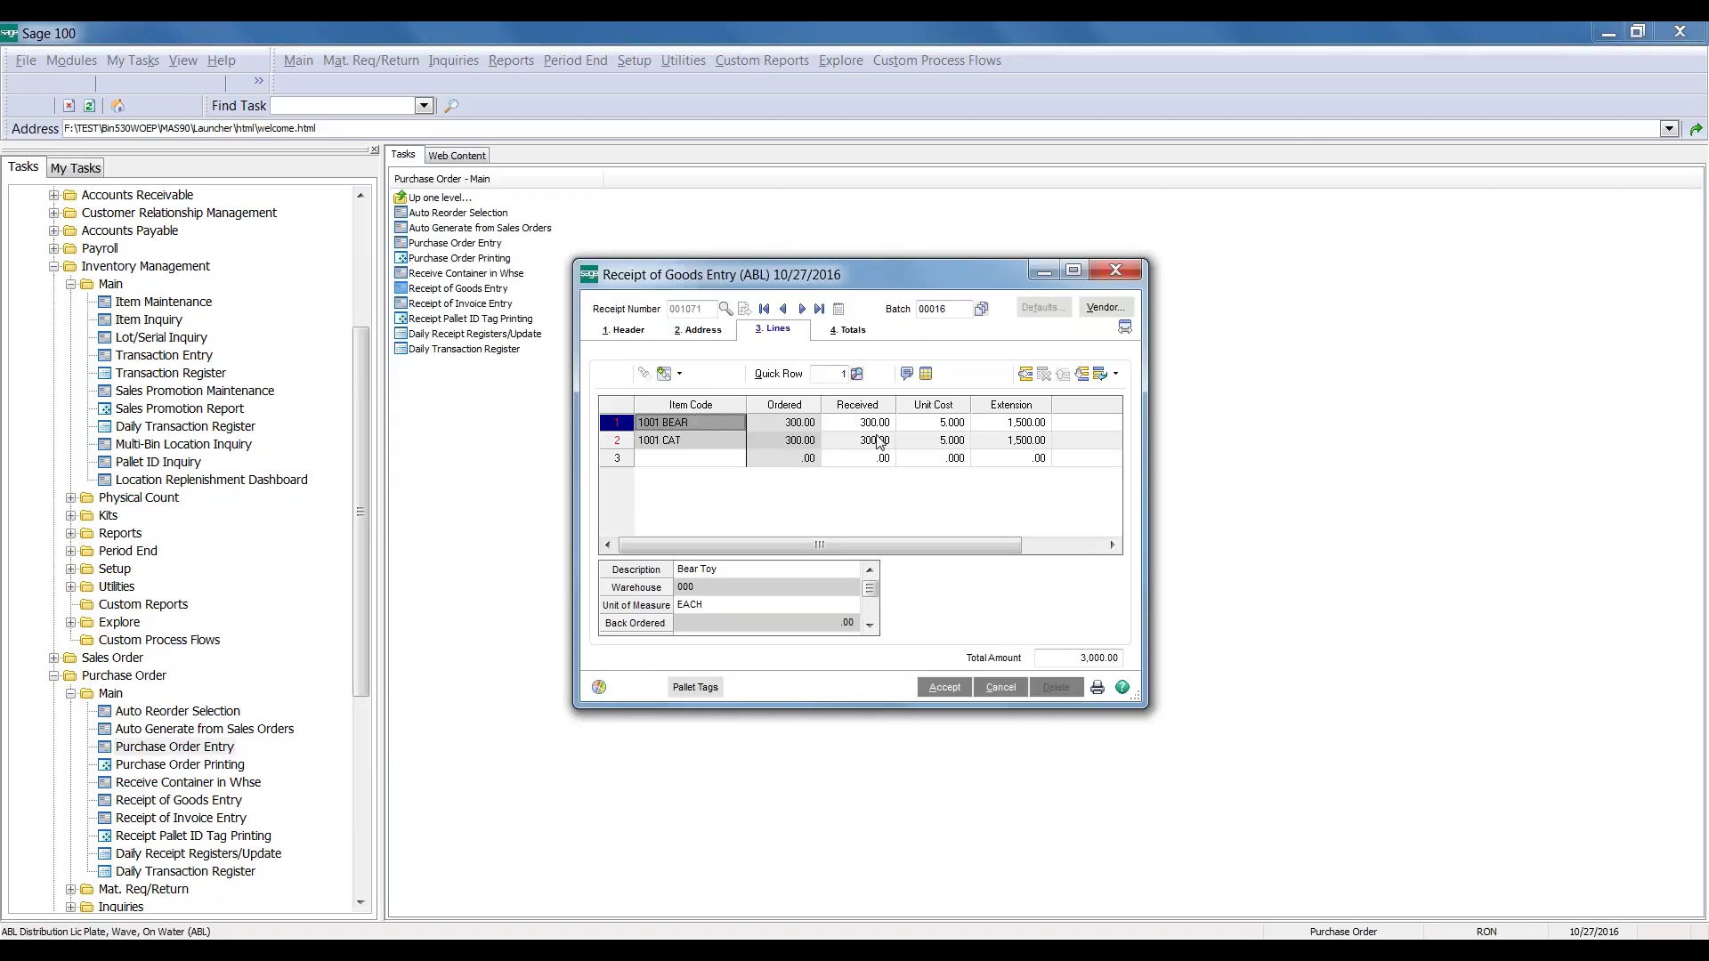
# Distribute the 300 received units of 1001 CAT over three pallets of 100 in container CONT23, and accept the receipt
pyautogui.click(875, 442)
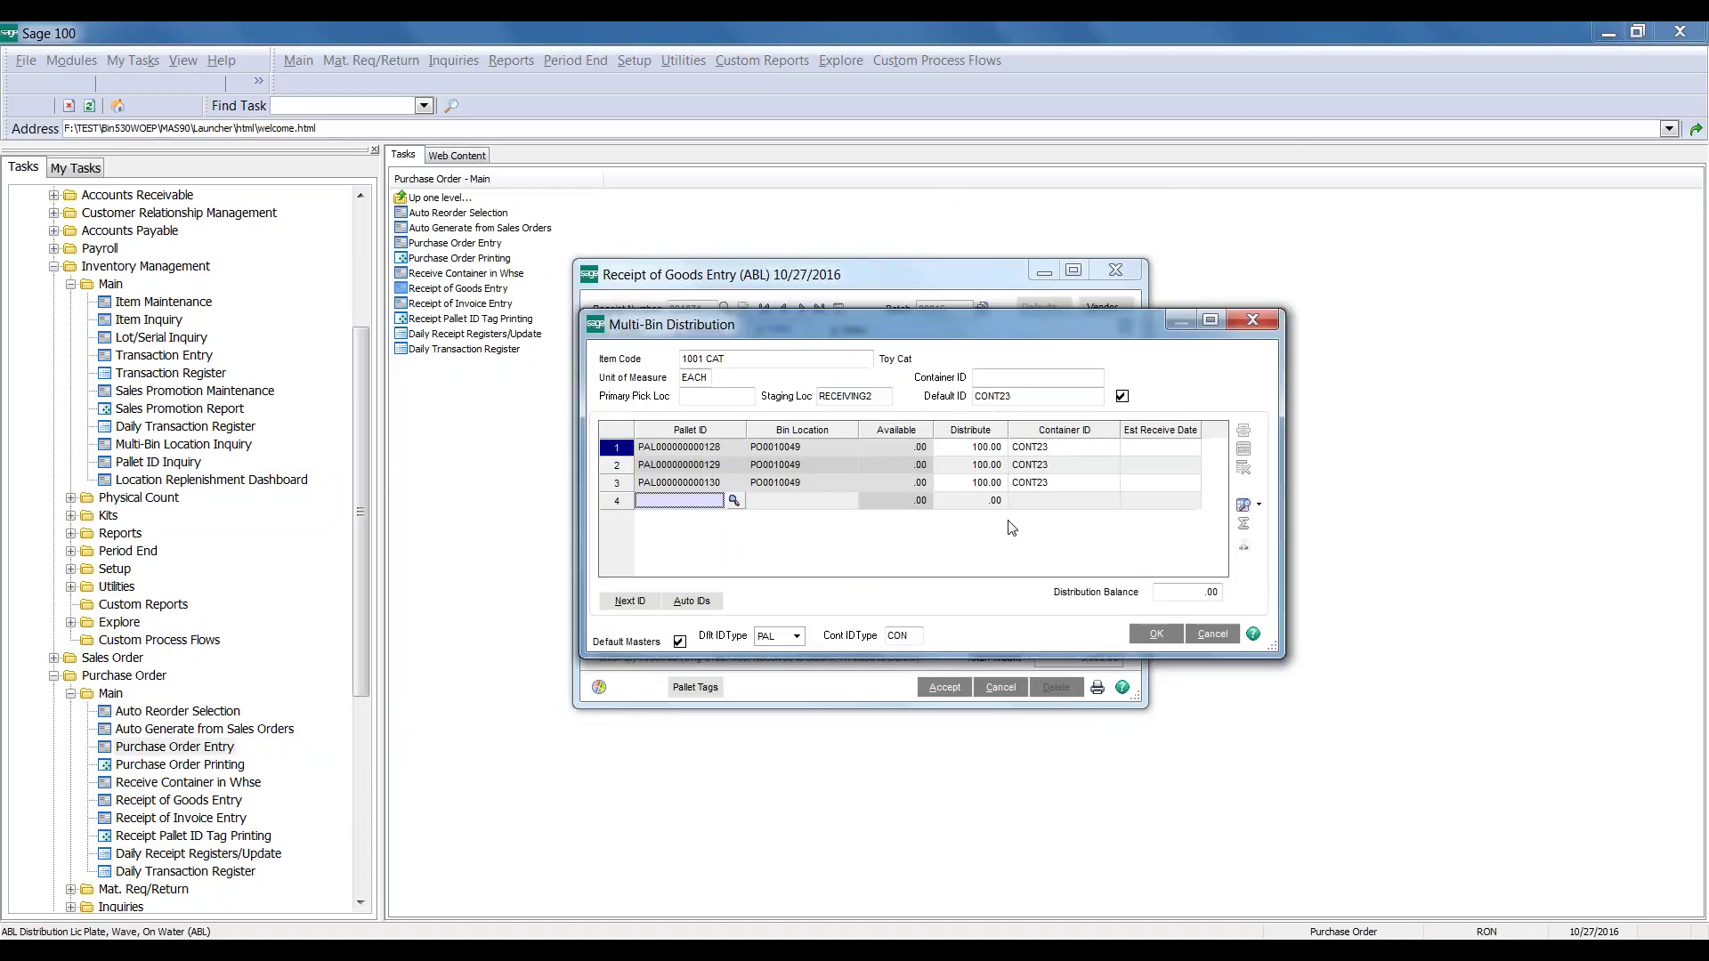
pyautogui.click(1153, 635)
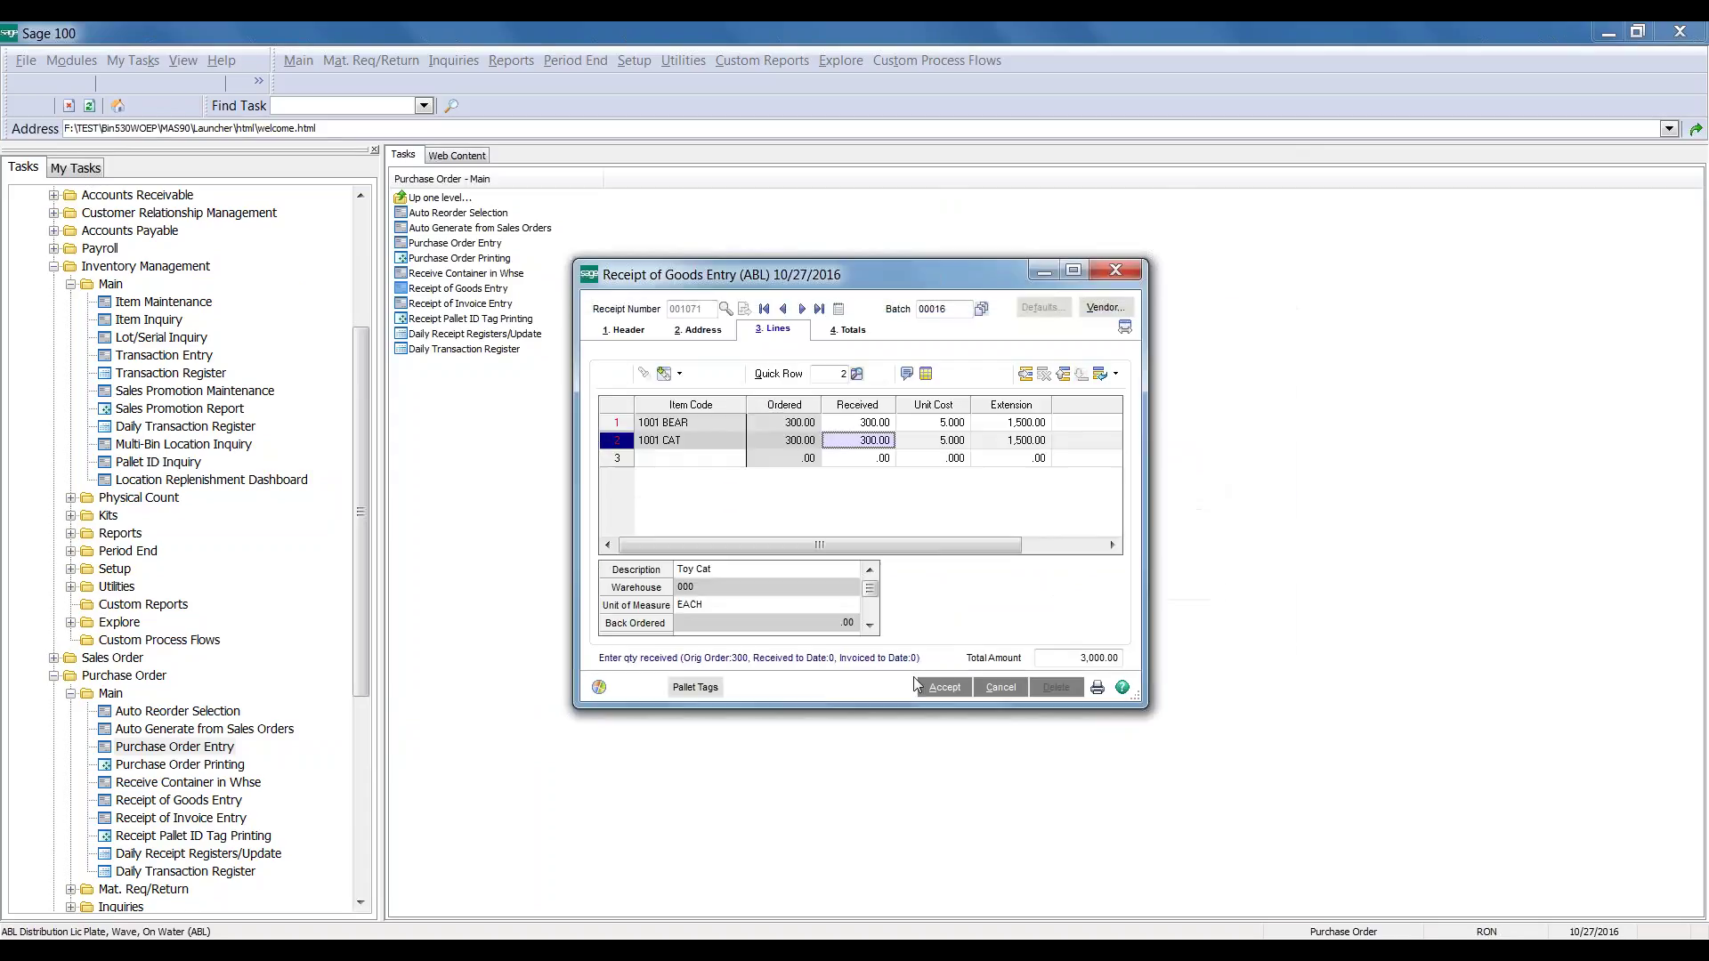
pyautogui.click(945, 688)
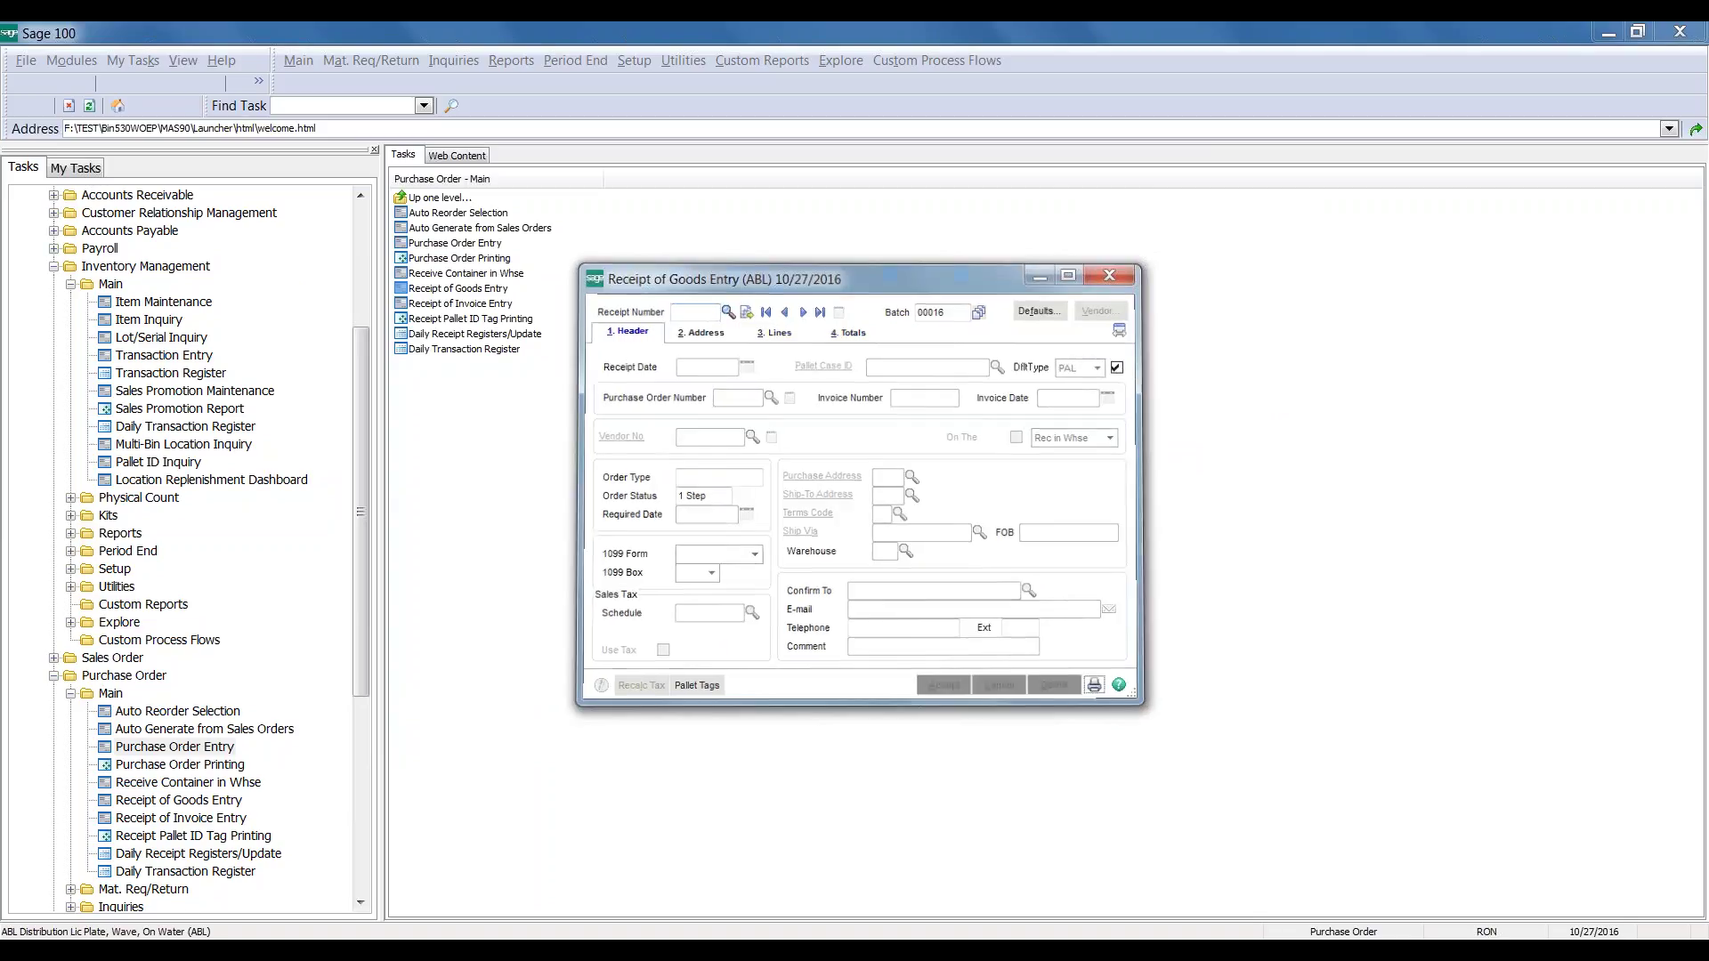
# Preview the Receipt of Goods Register for batch 00016, and decline updating it
pyautogui.press('Escape')
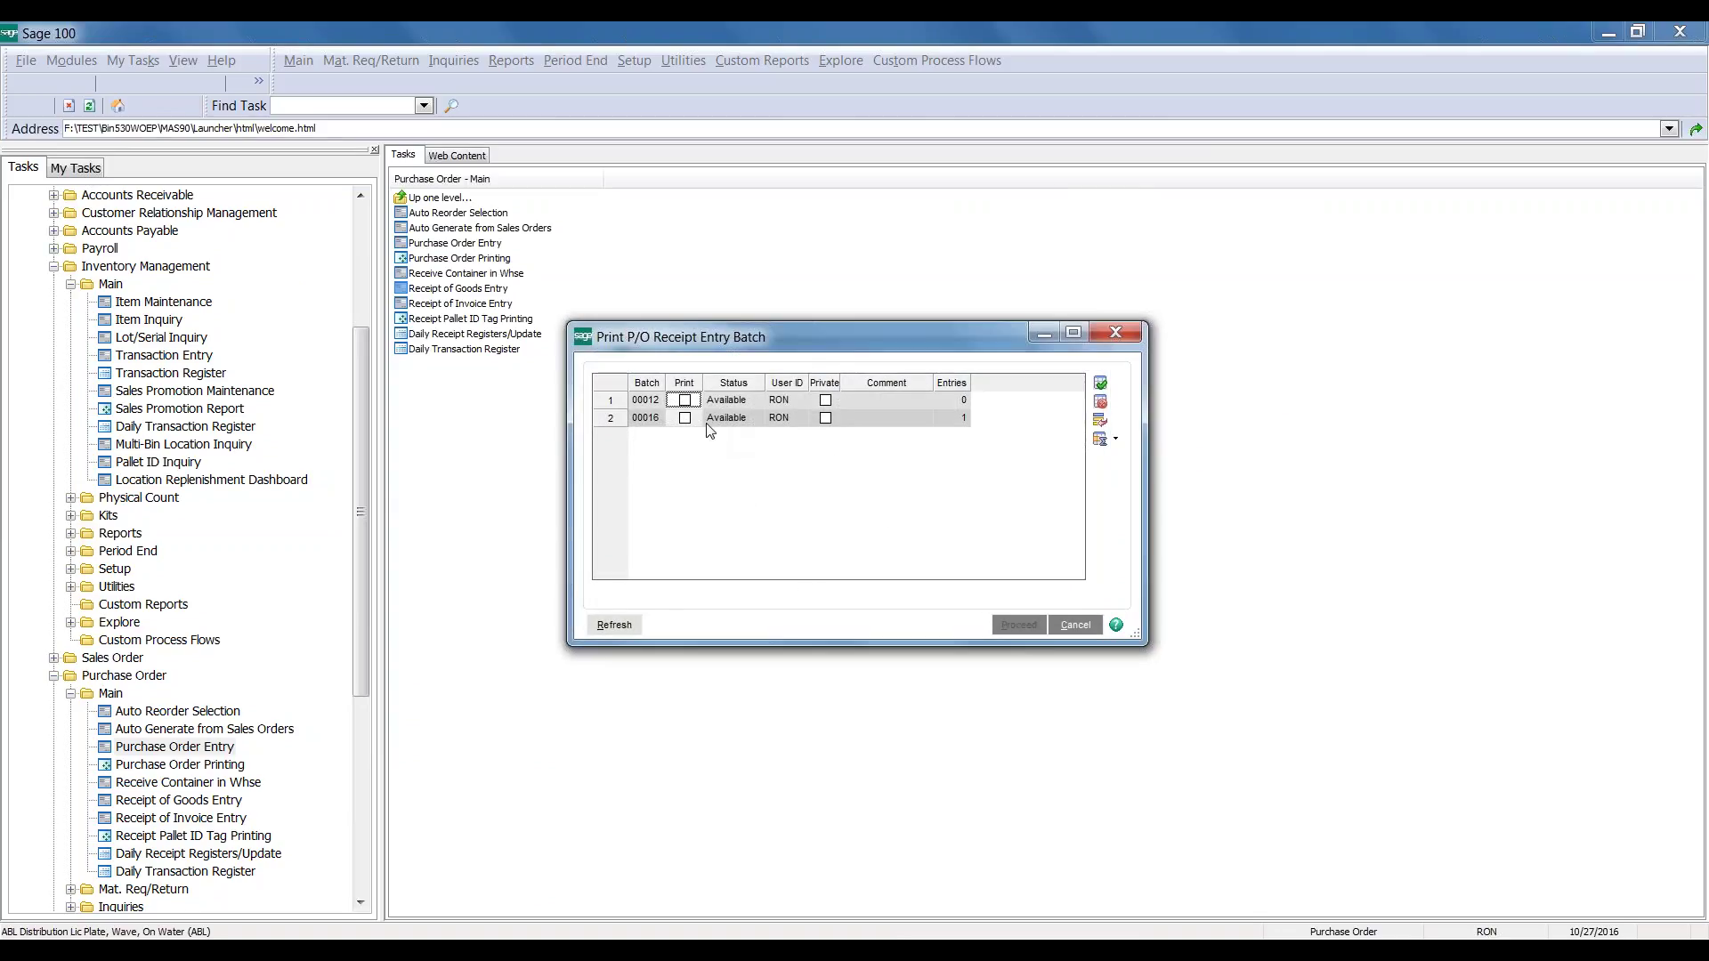
pyautogui.click(685, 419)
pyautogui.click(1007, 626)
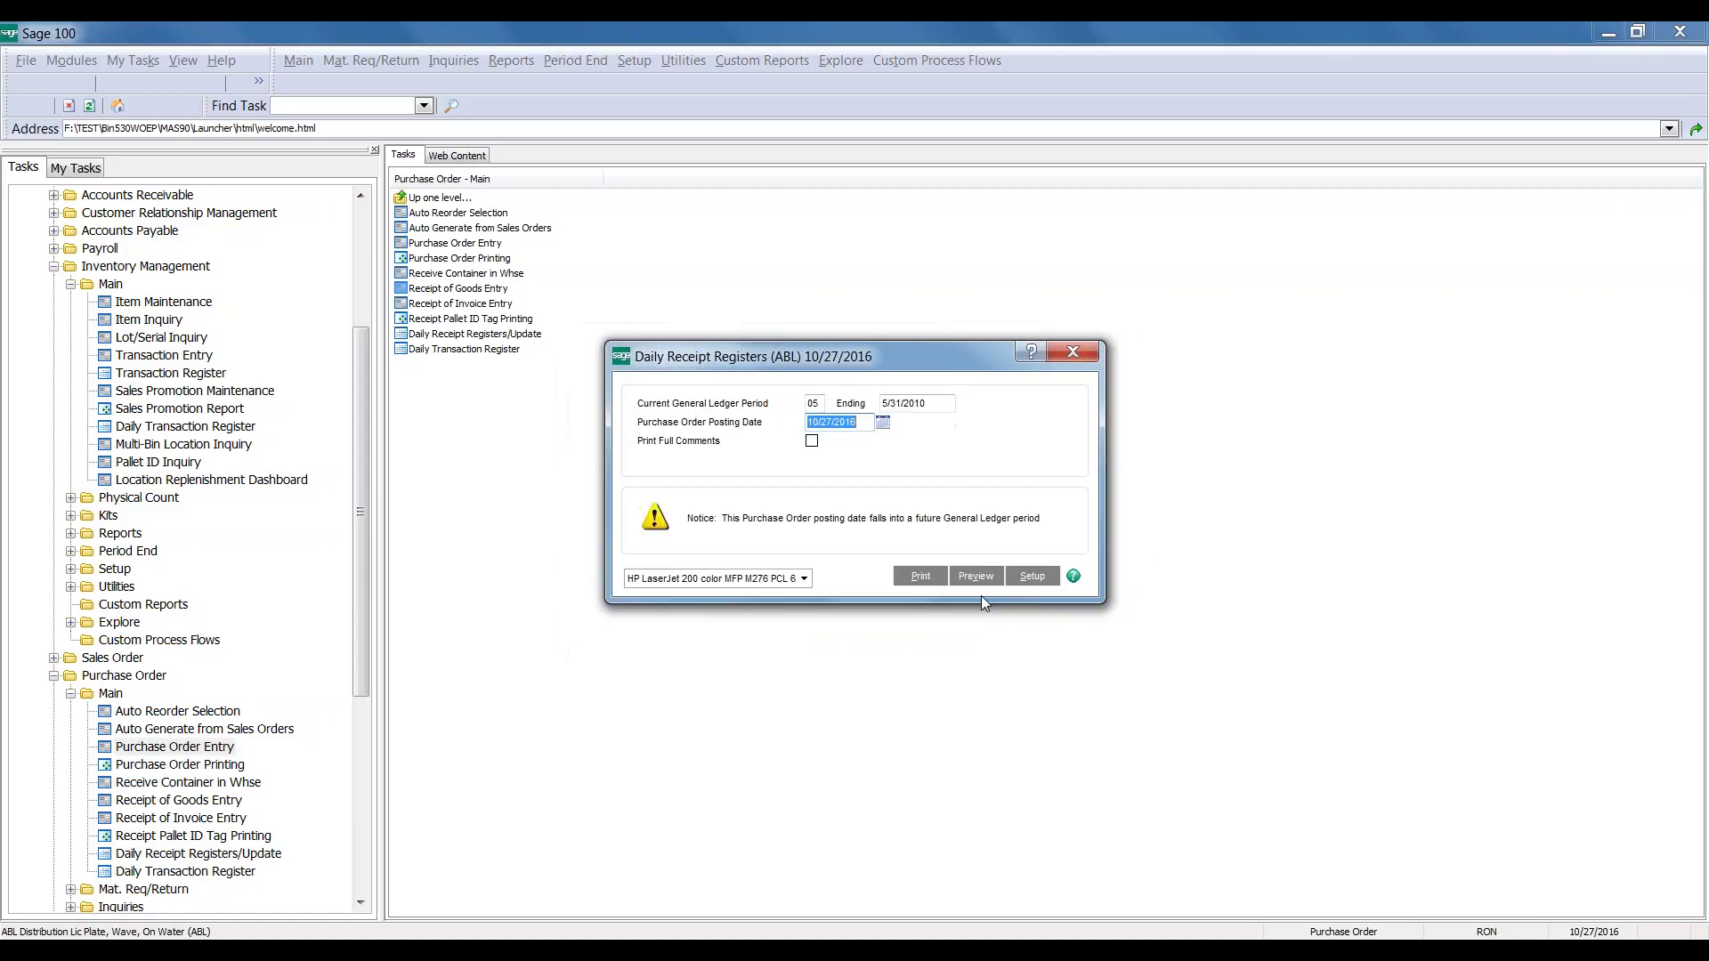
pyautogui.click(985, 576)
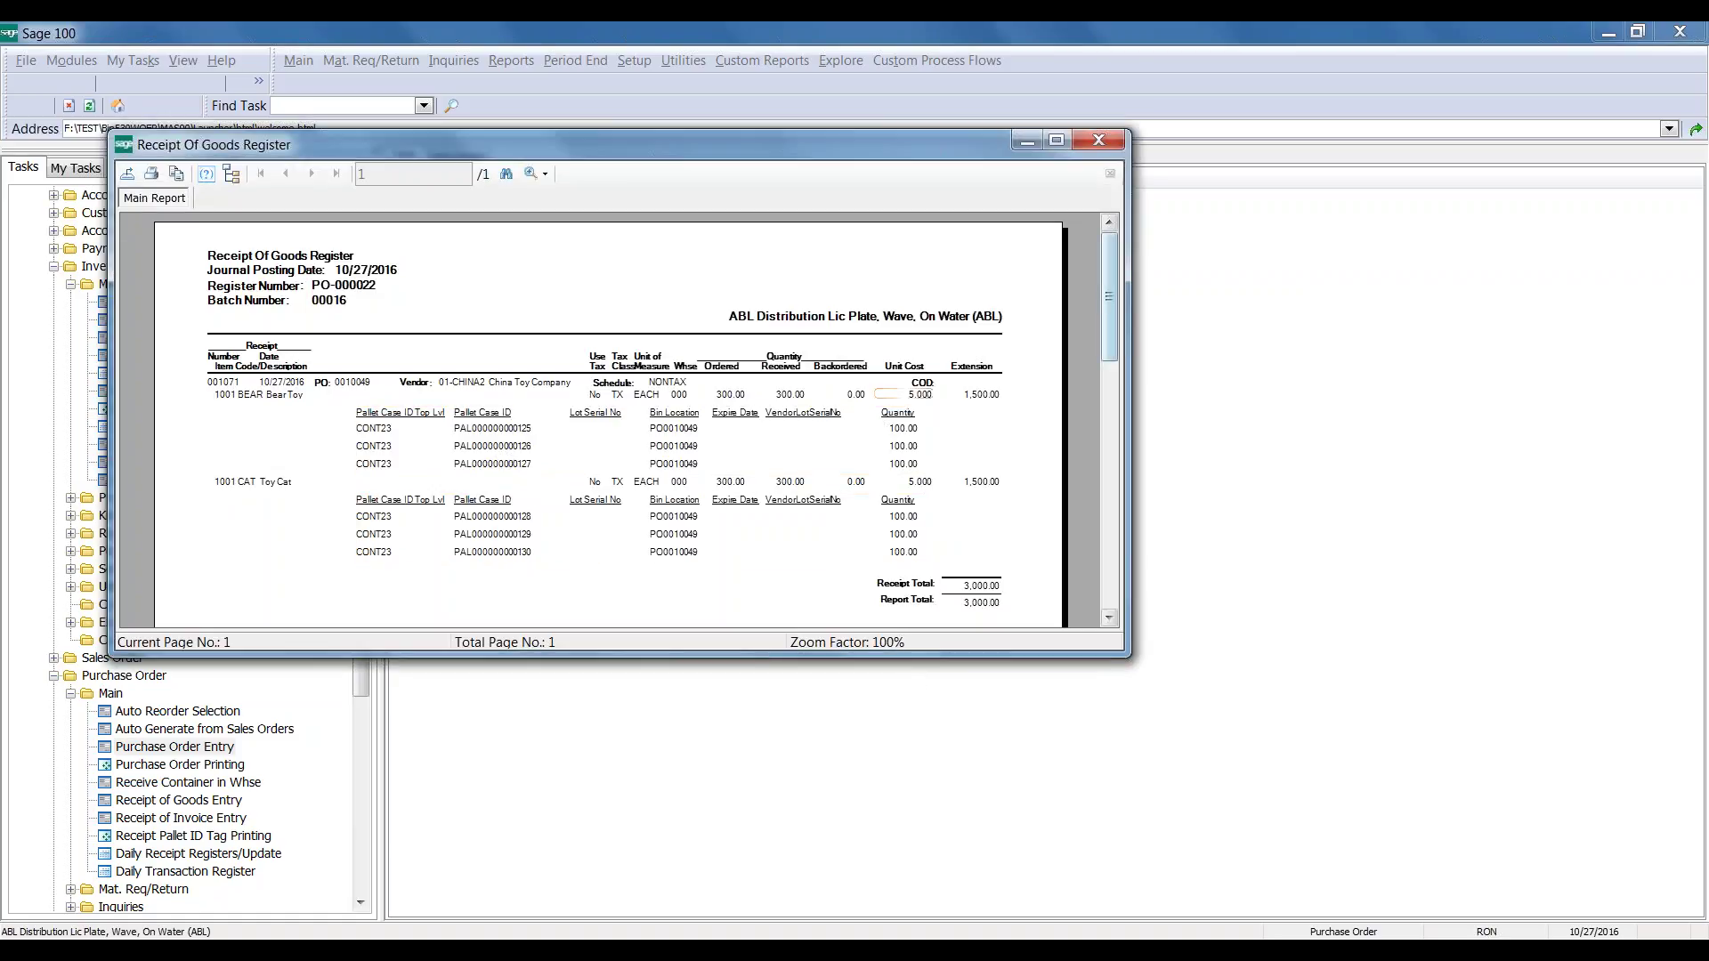
pyautogui.click(1093, 142)
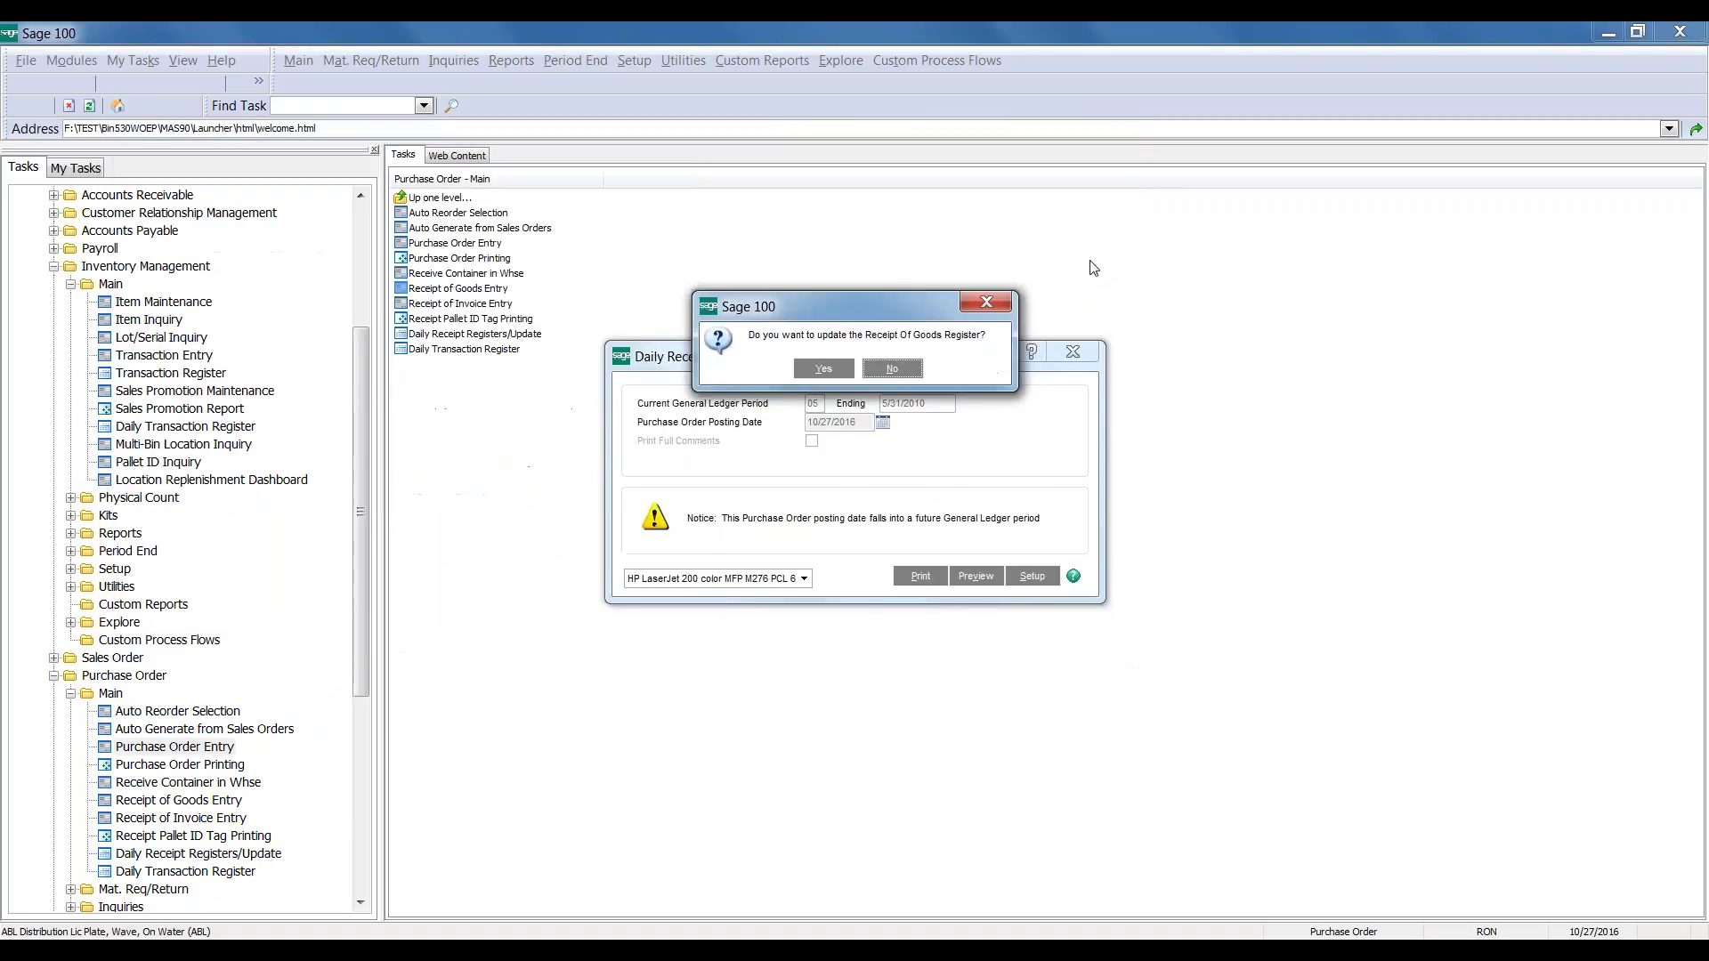
pyautogui.click(893, 368)
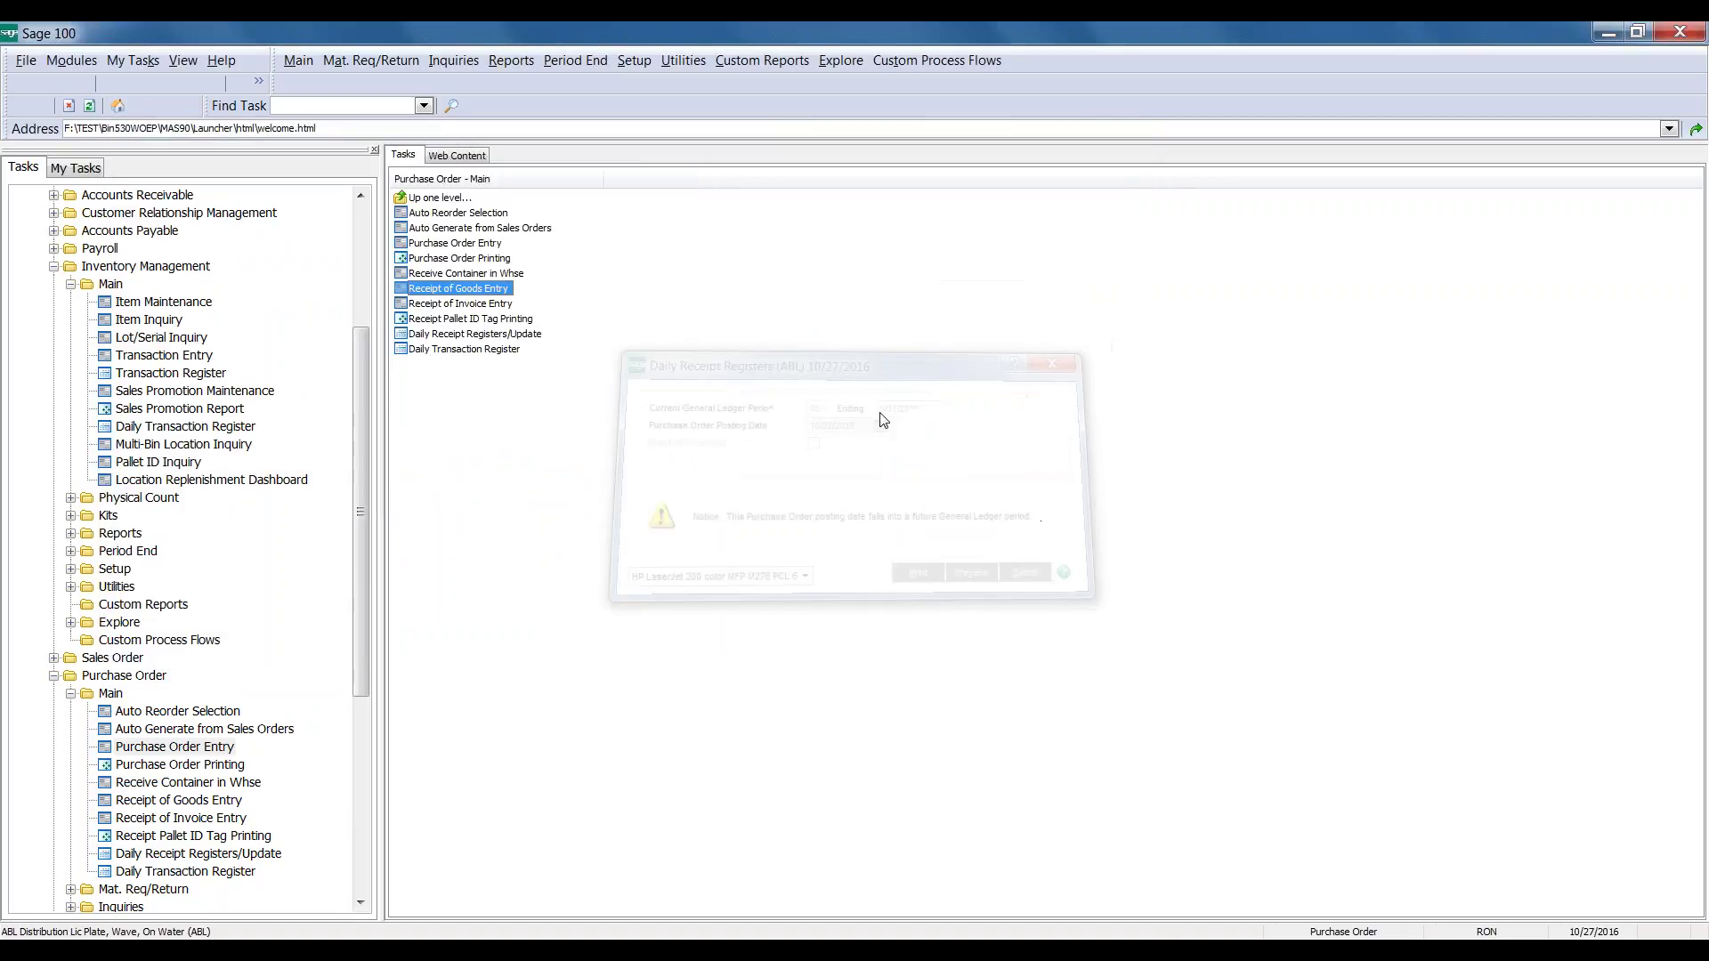
# Reopen Receipt of Goods Entry with the existing receipt batch 00016
pyautogui.click(492, 296)
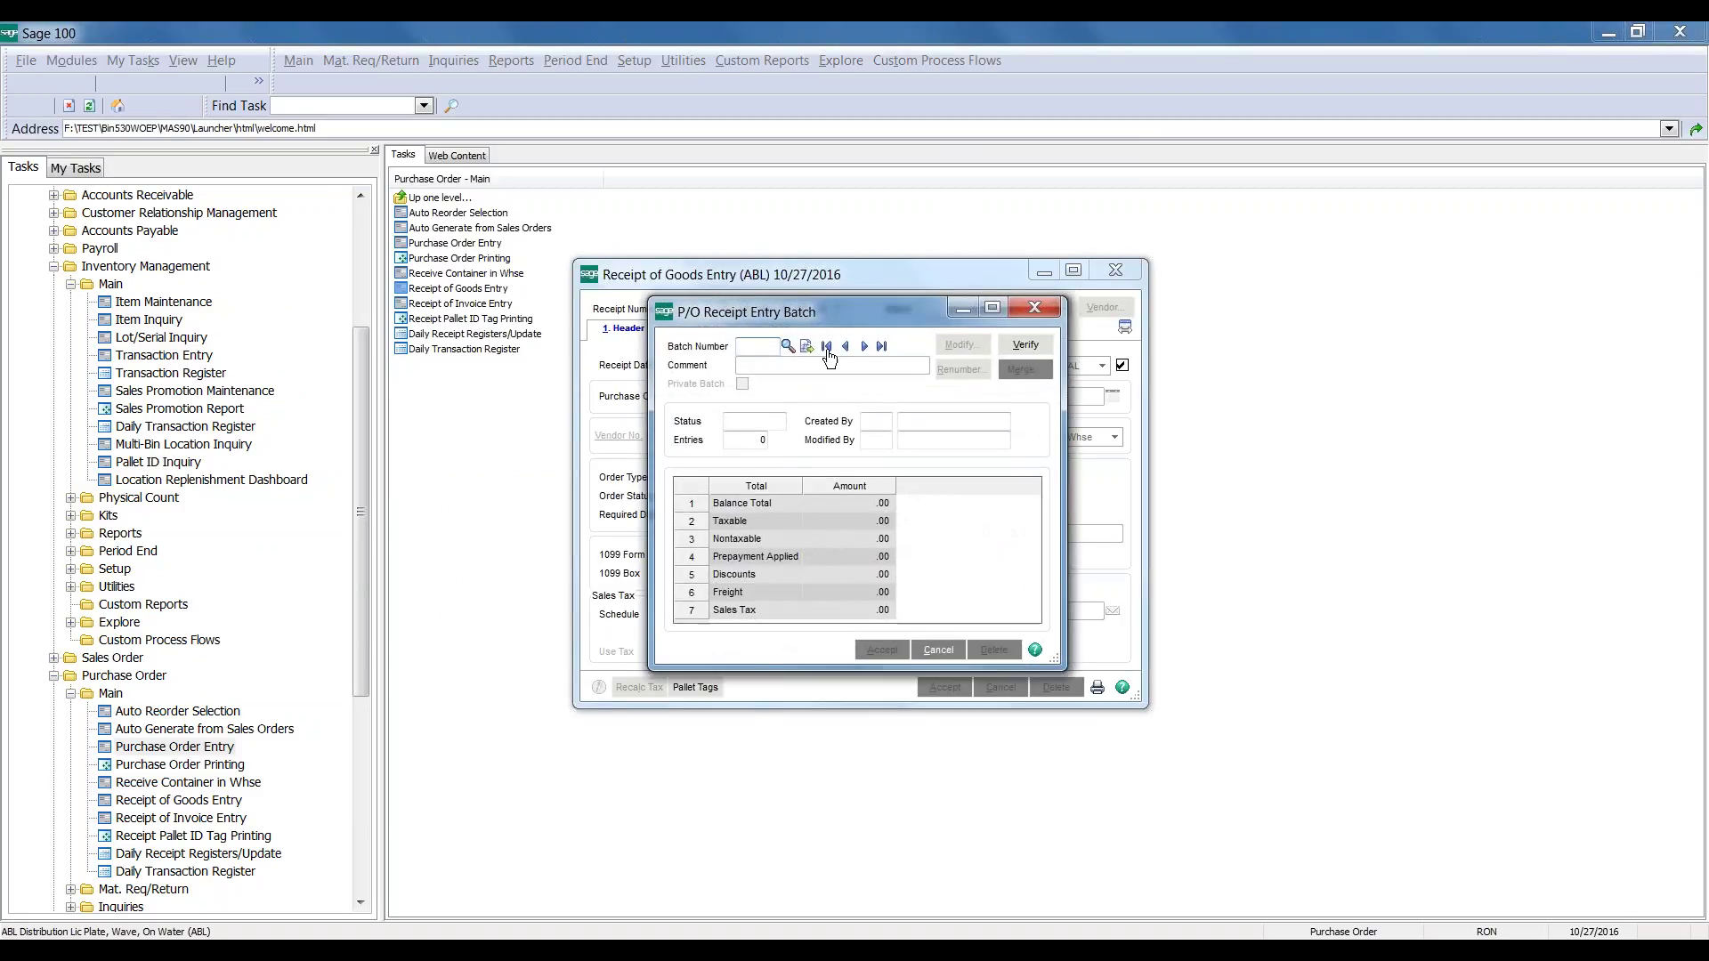
pyautogui.click(881, 349)
pyautogui.click(884, 648)
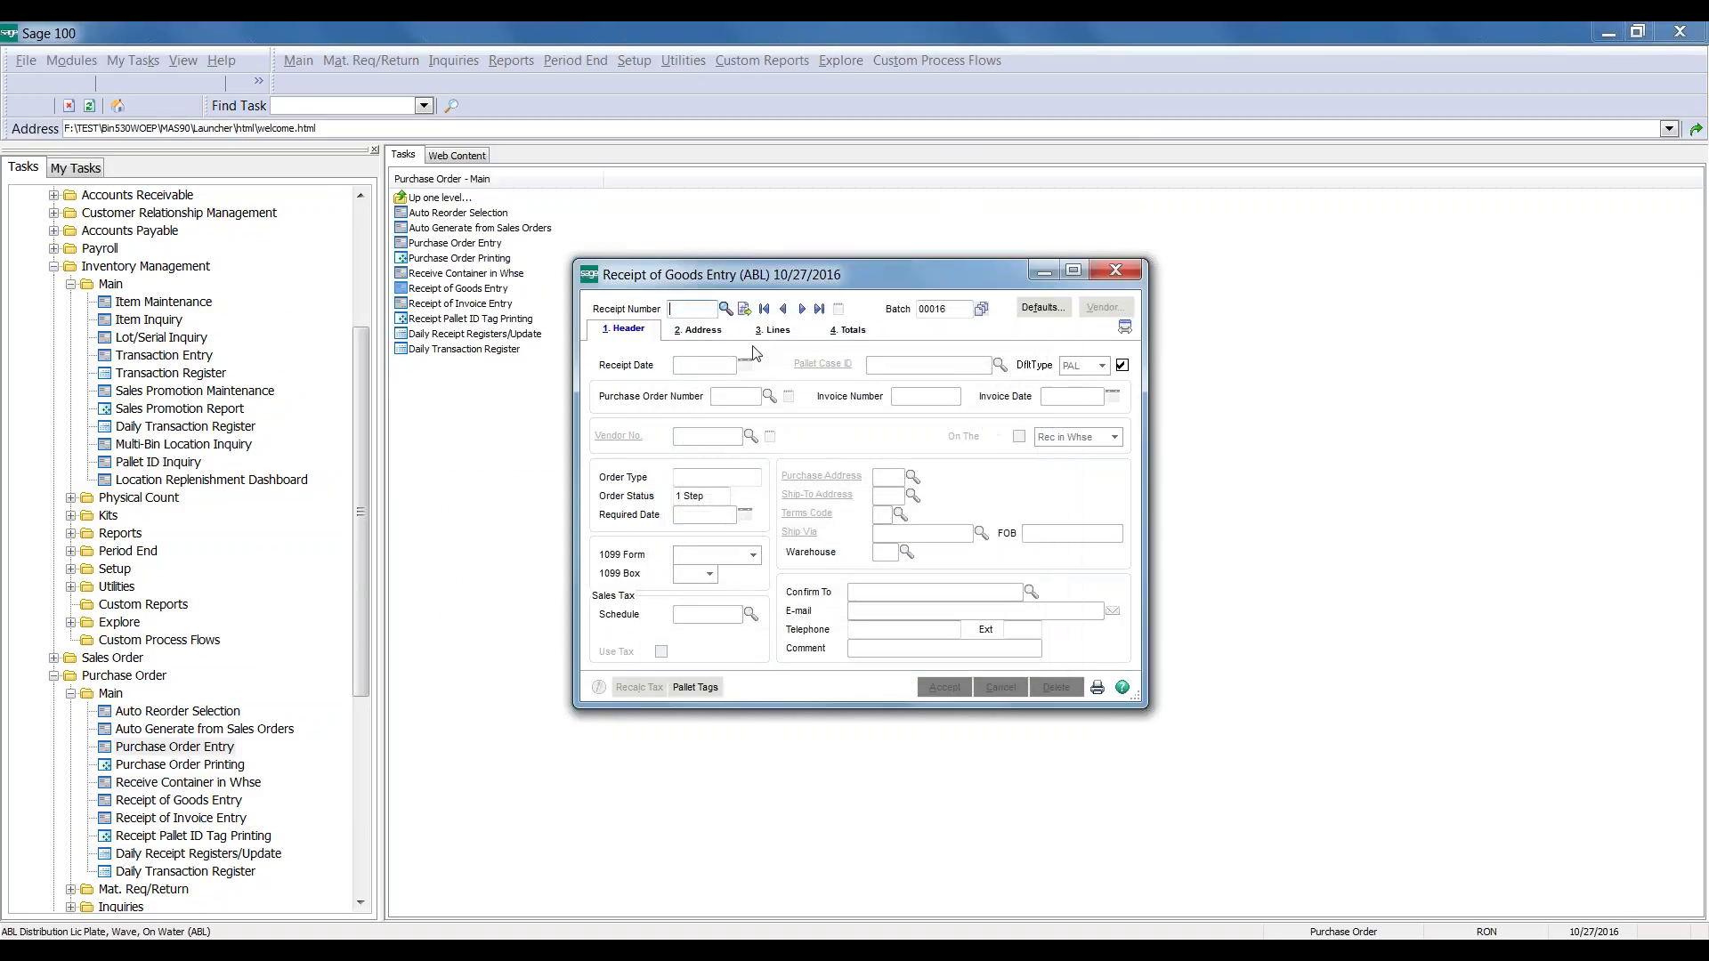
# Create a new receipt for the China Toy Company purchase order for 100 bears and 100 cats, assigned to existing container CONT23
pyautogui.click(745, 310)
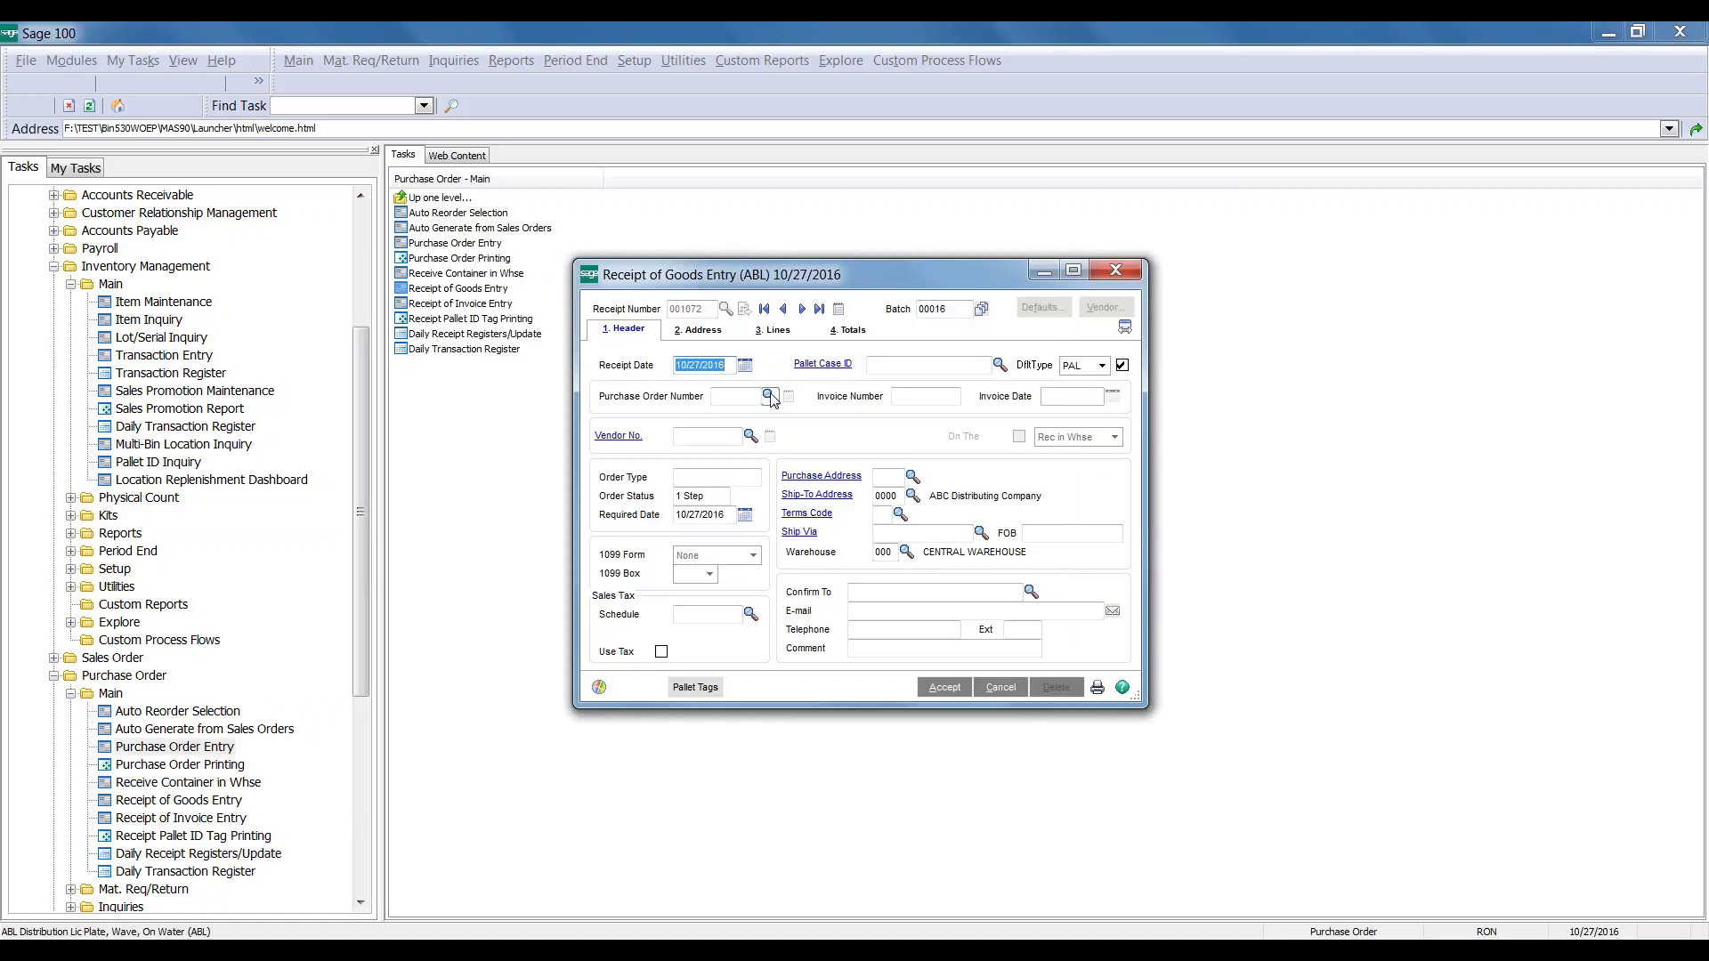
pyautogui.click(767, 394)
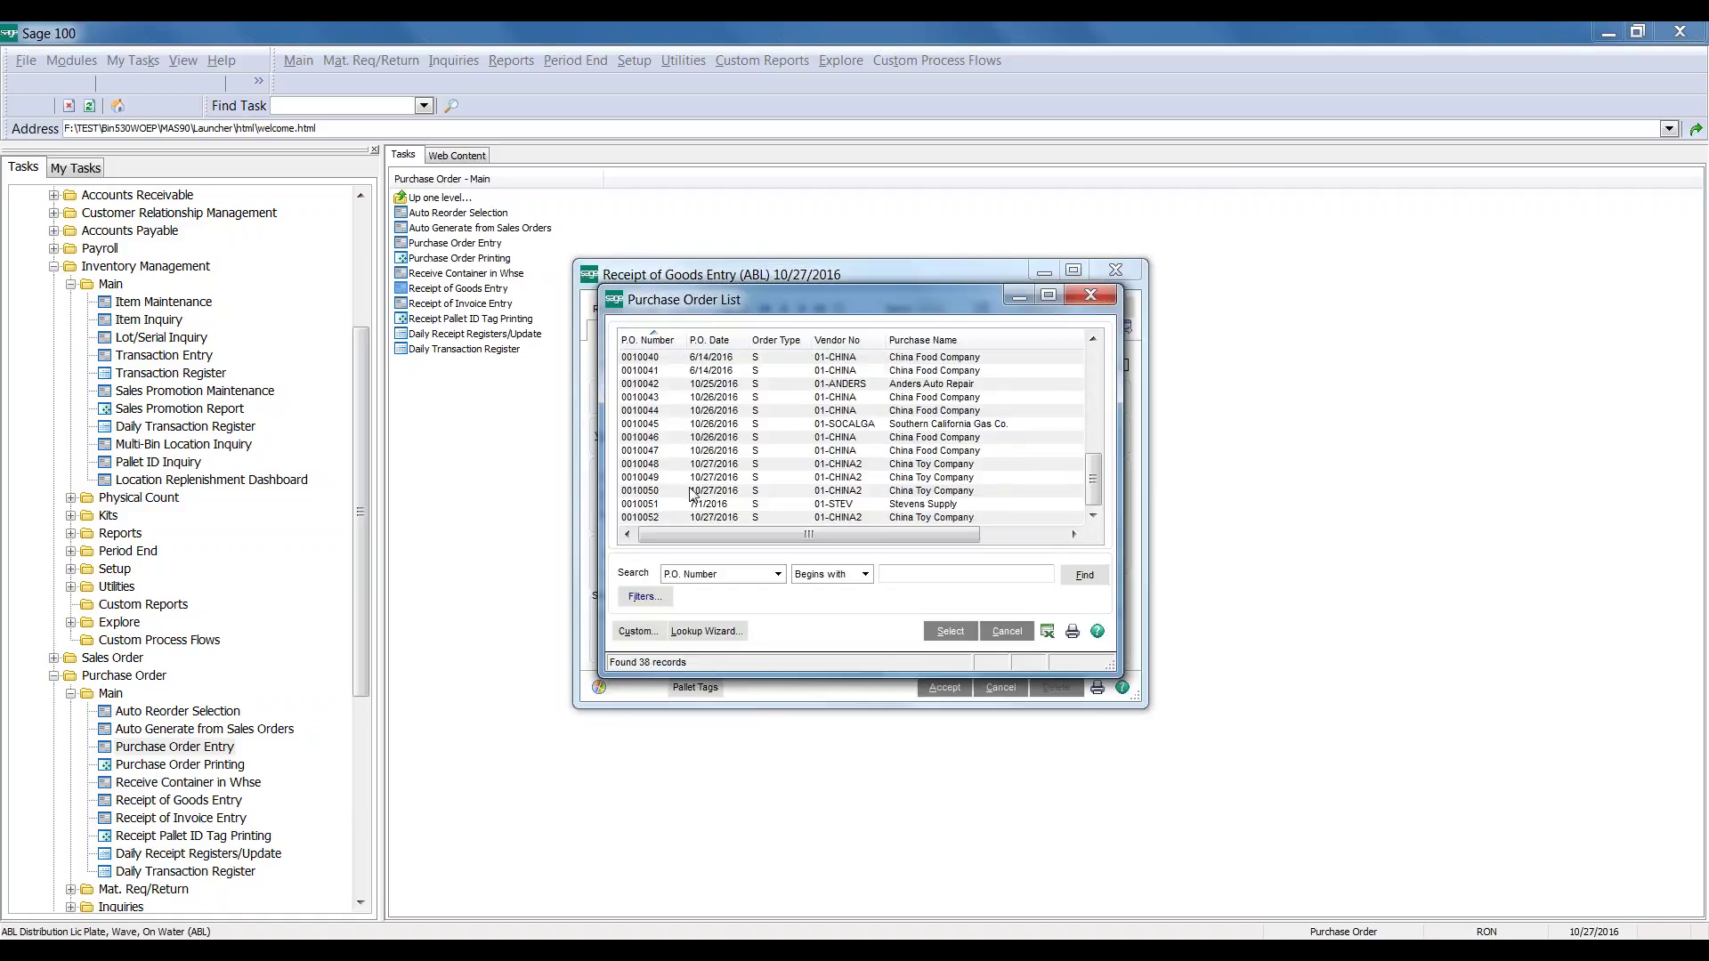
pyautogui.doubleClick(693, 492)
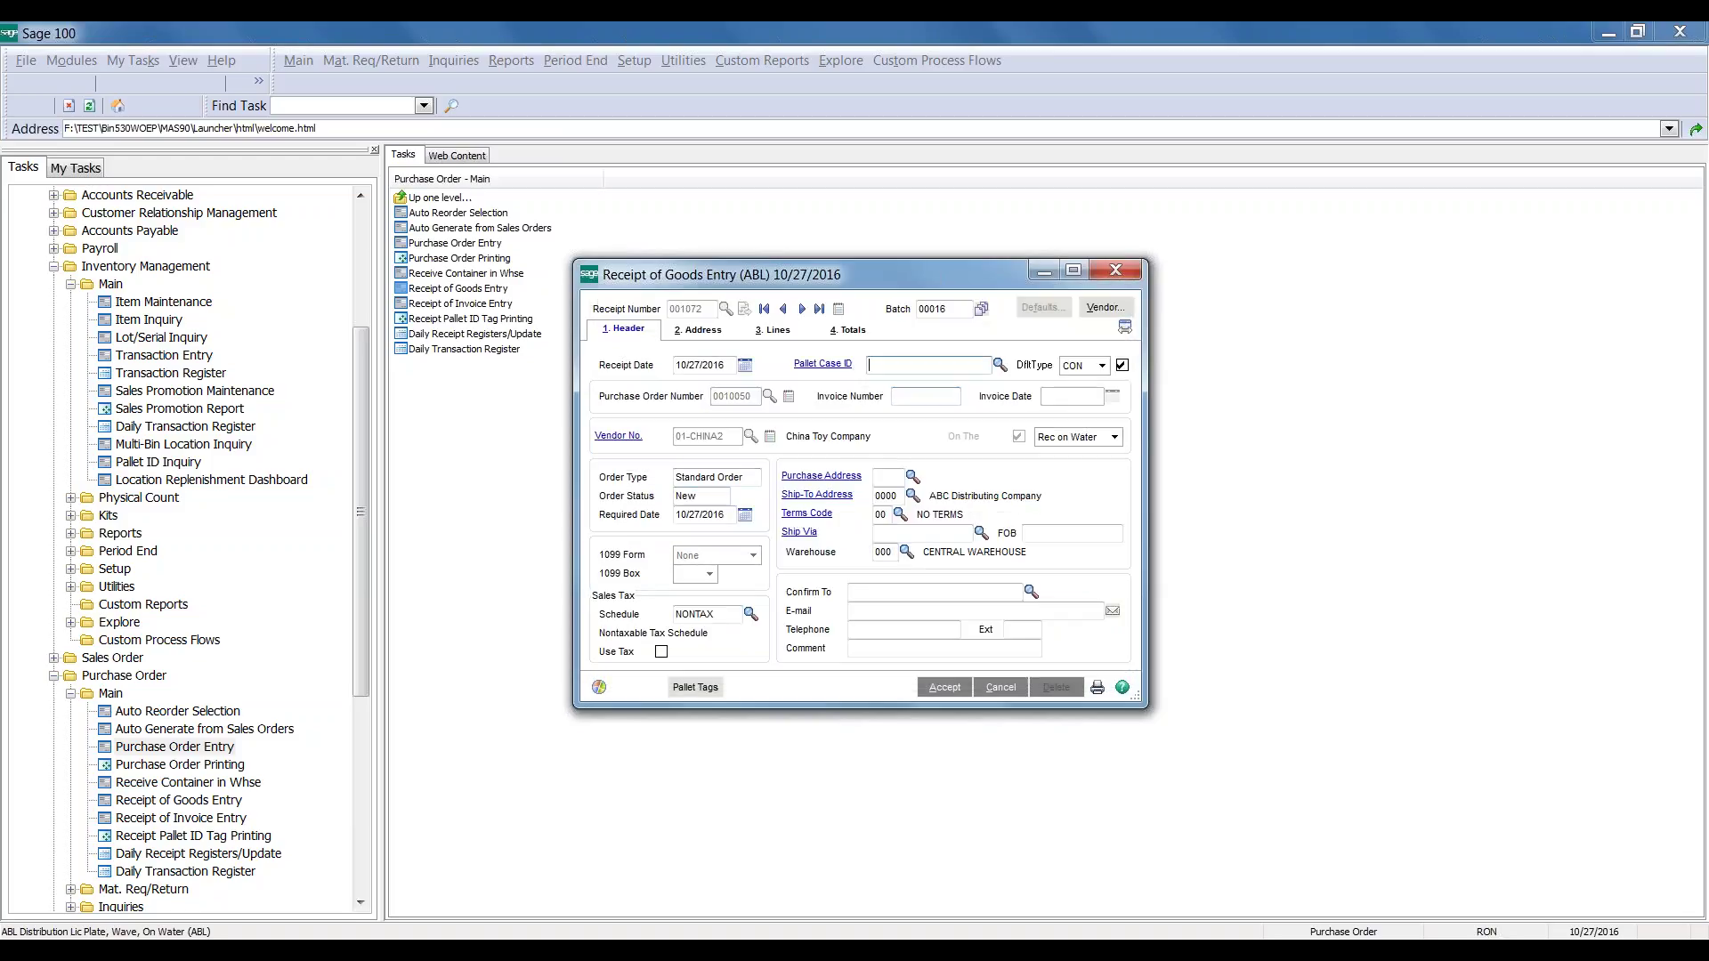
pyautogui.click(1000, 365)
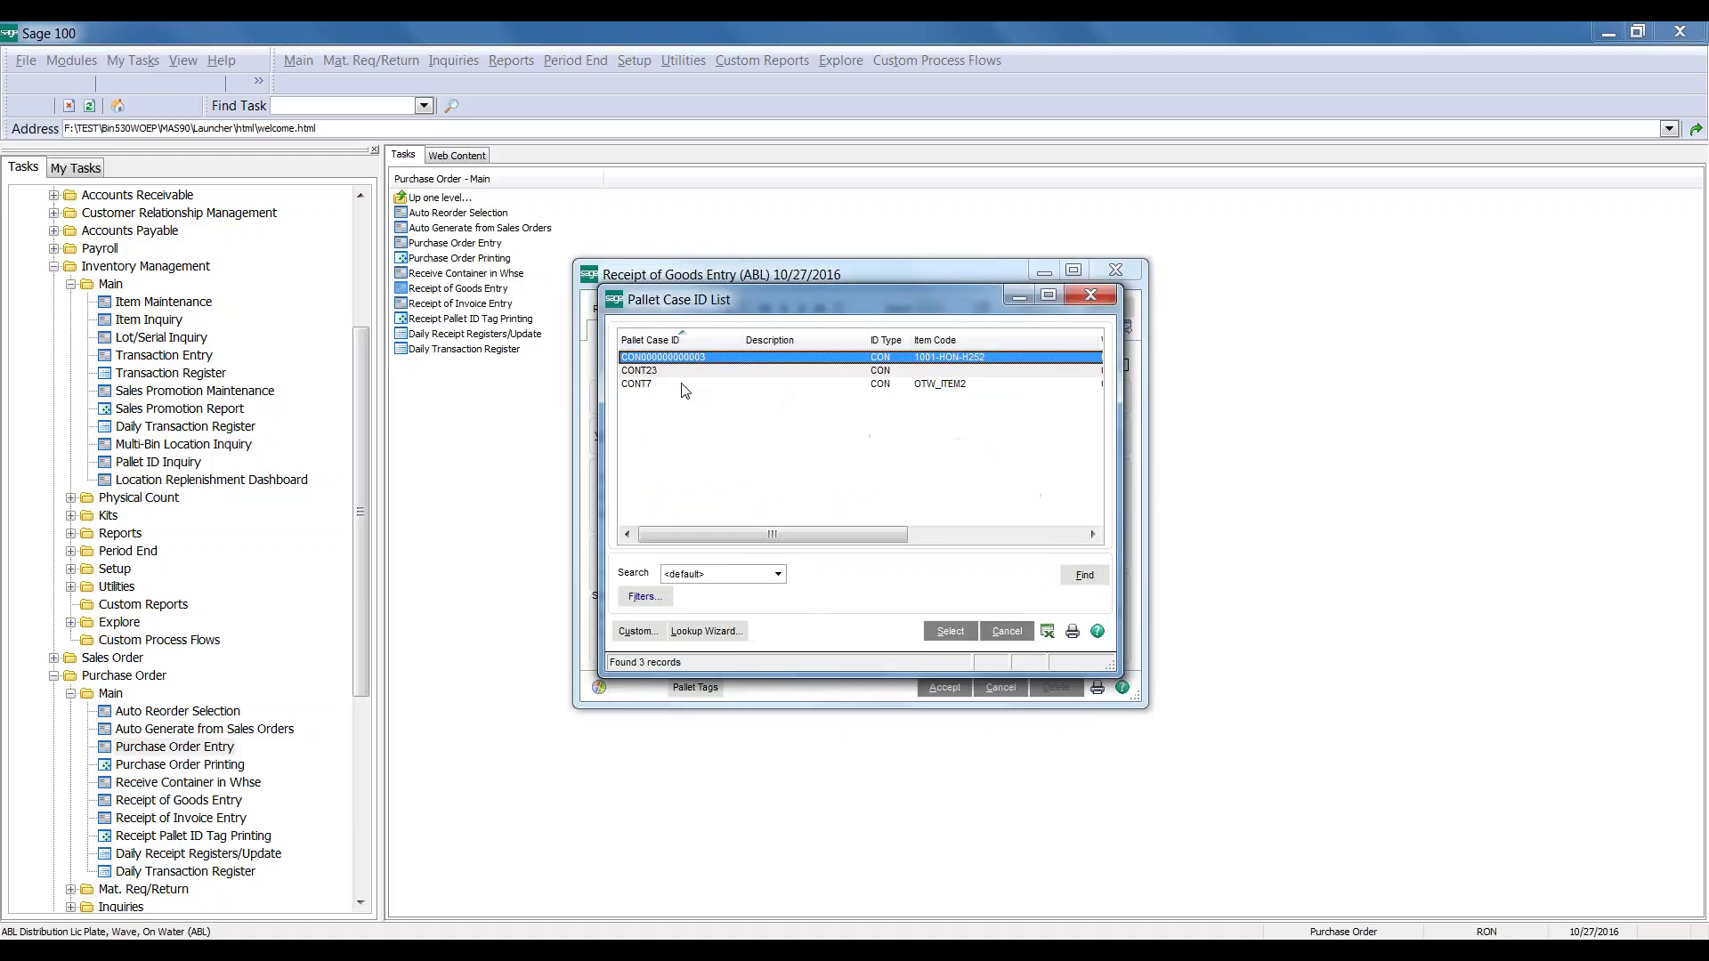
pyautogui.doubleClick(677, 371)
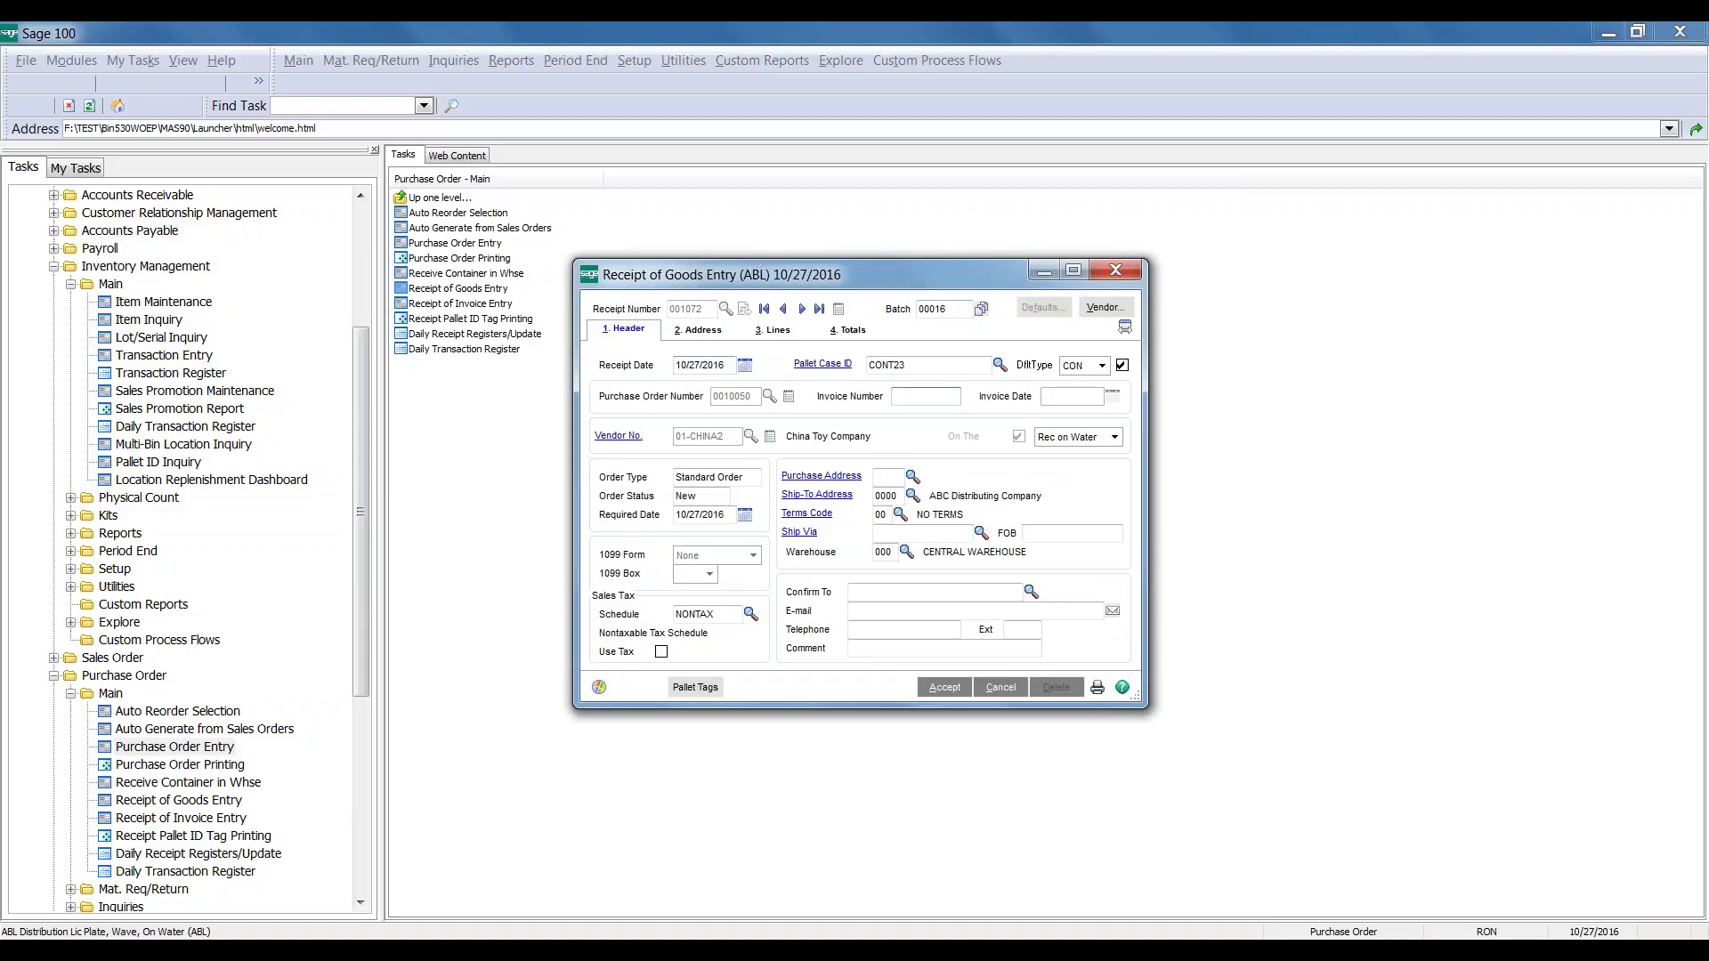
# Check that the 100 cats are distributed to one pallet in container CONT23, and accept the second receipt
pyautogui.click(772, 330)
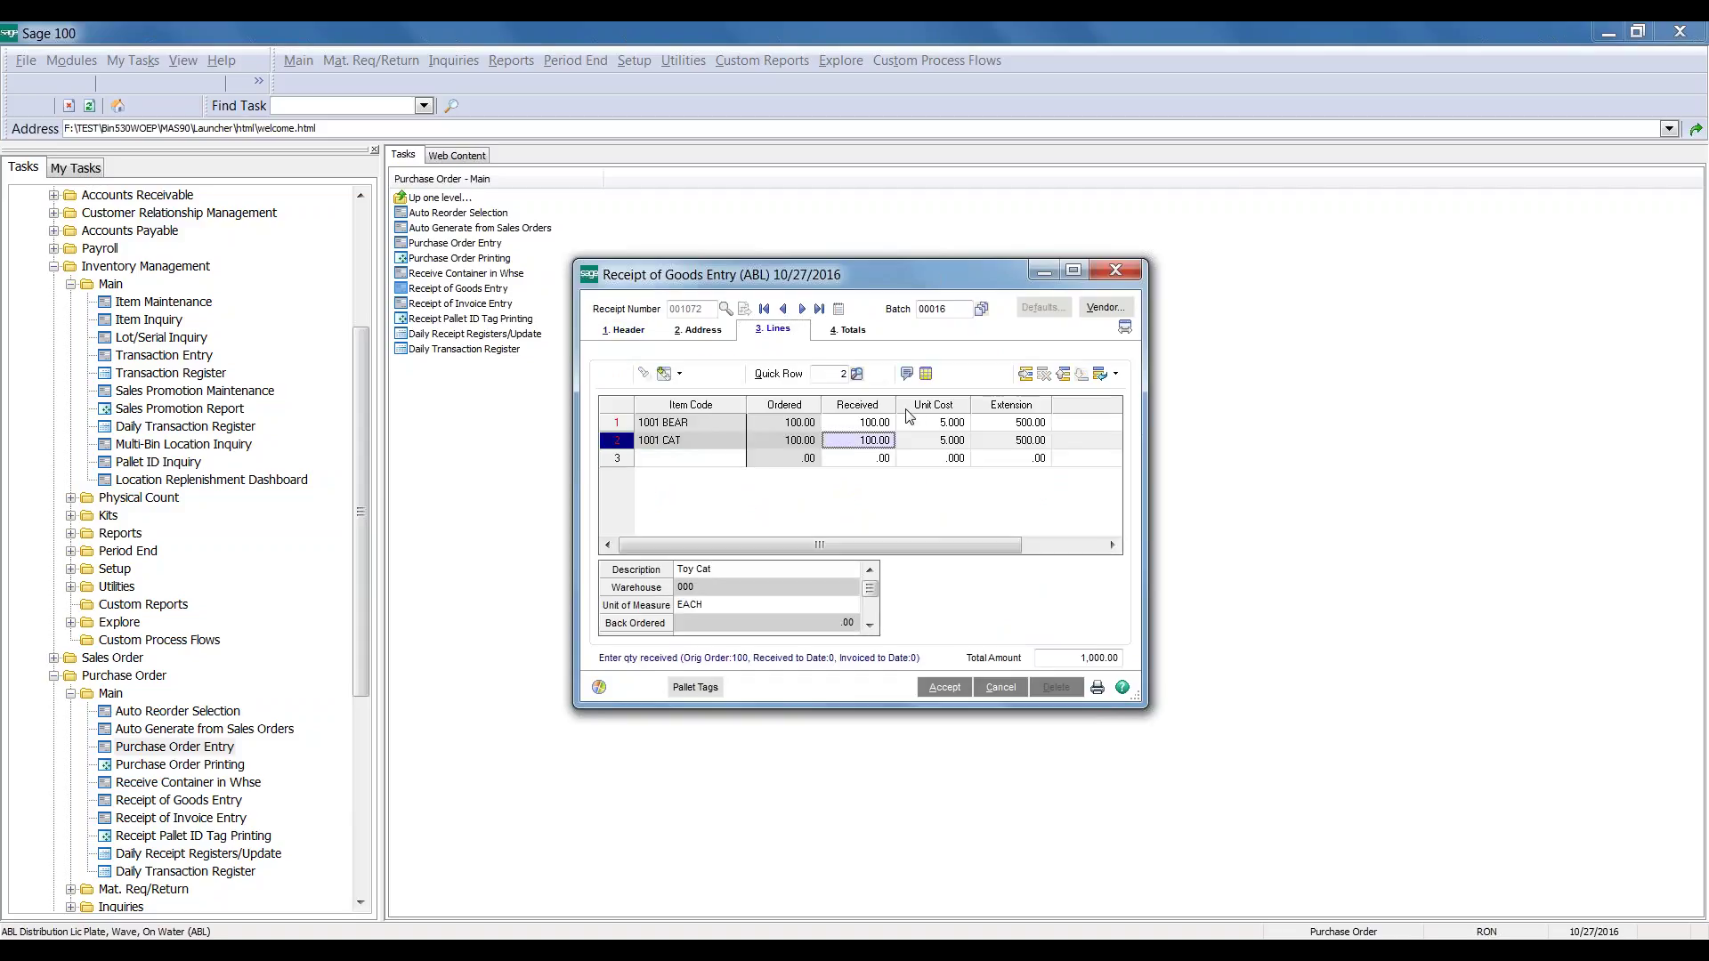
pyautogui.click(925, 374)
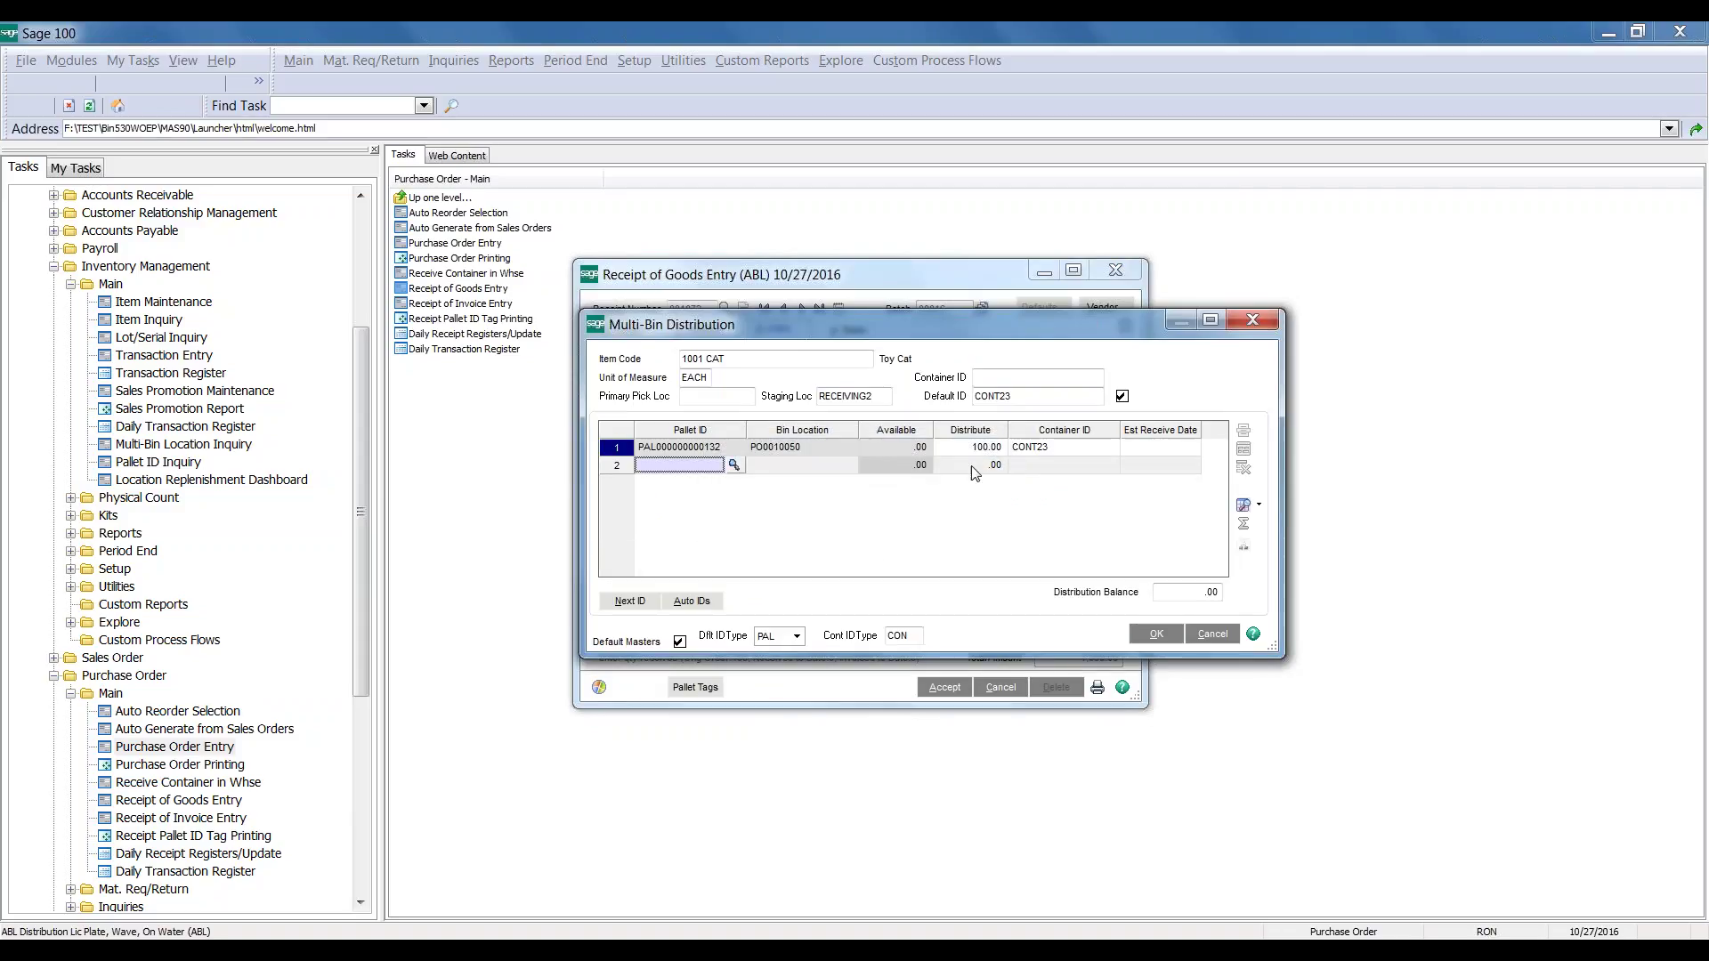
pyautogui.click(1157, 634)
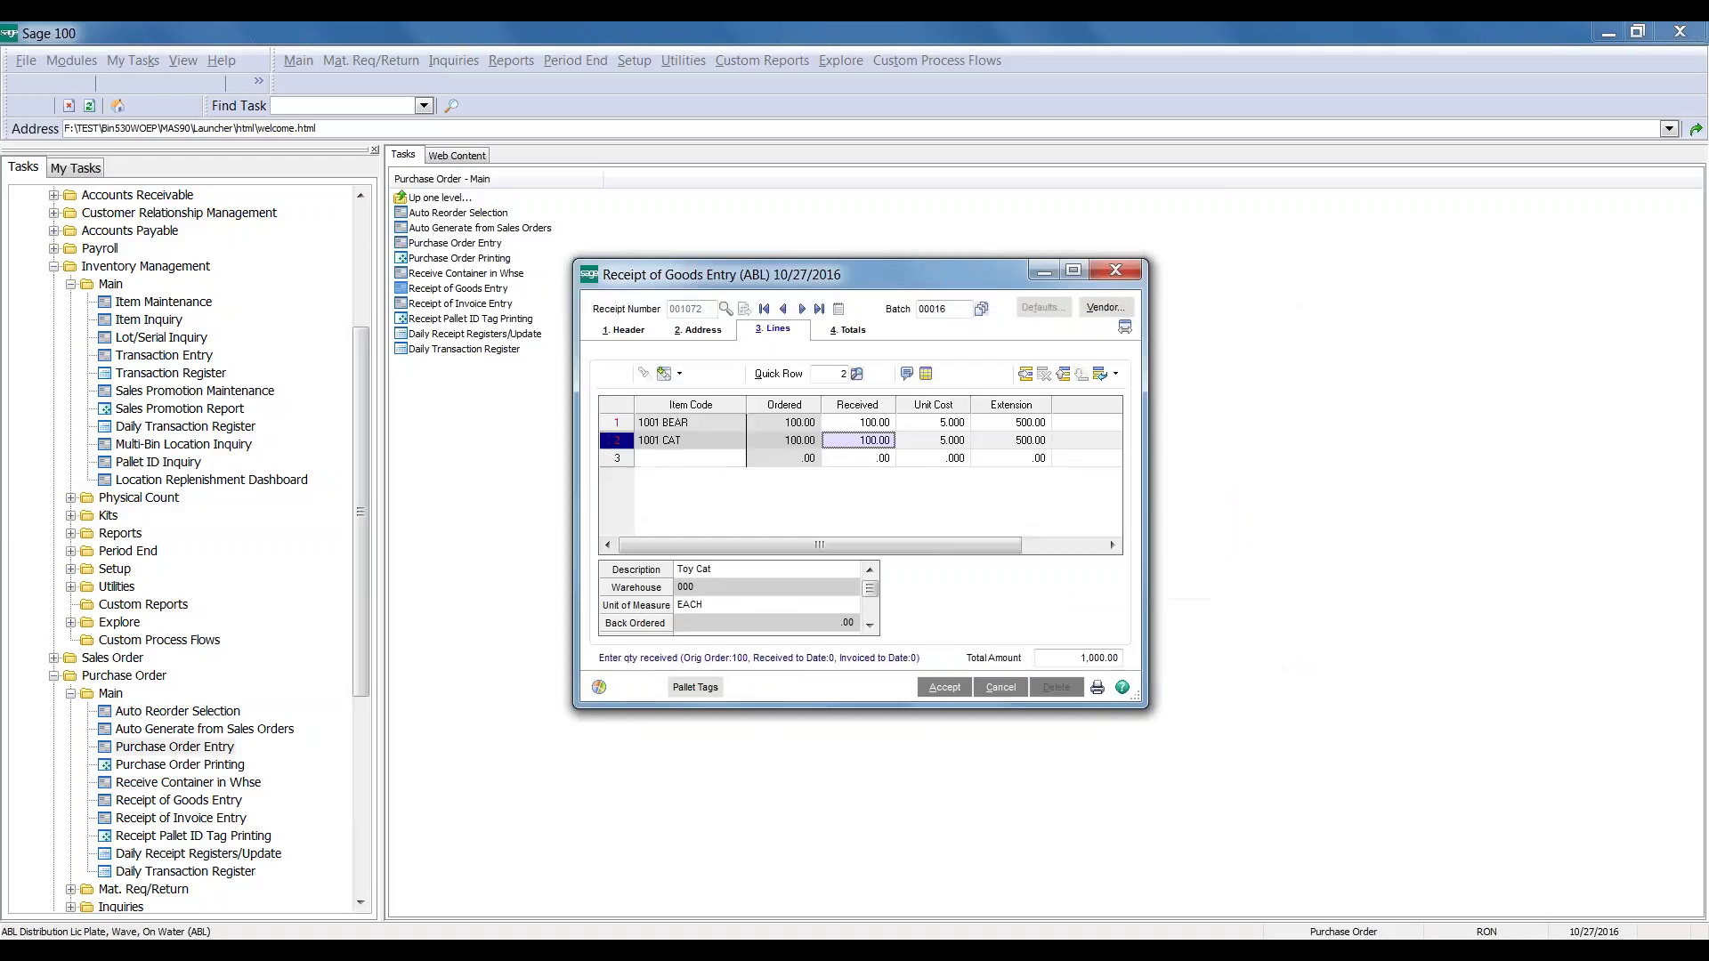
pyautogui.click(941, 687)
pyautogui.click(942, 687)
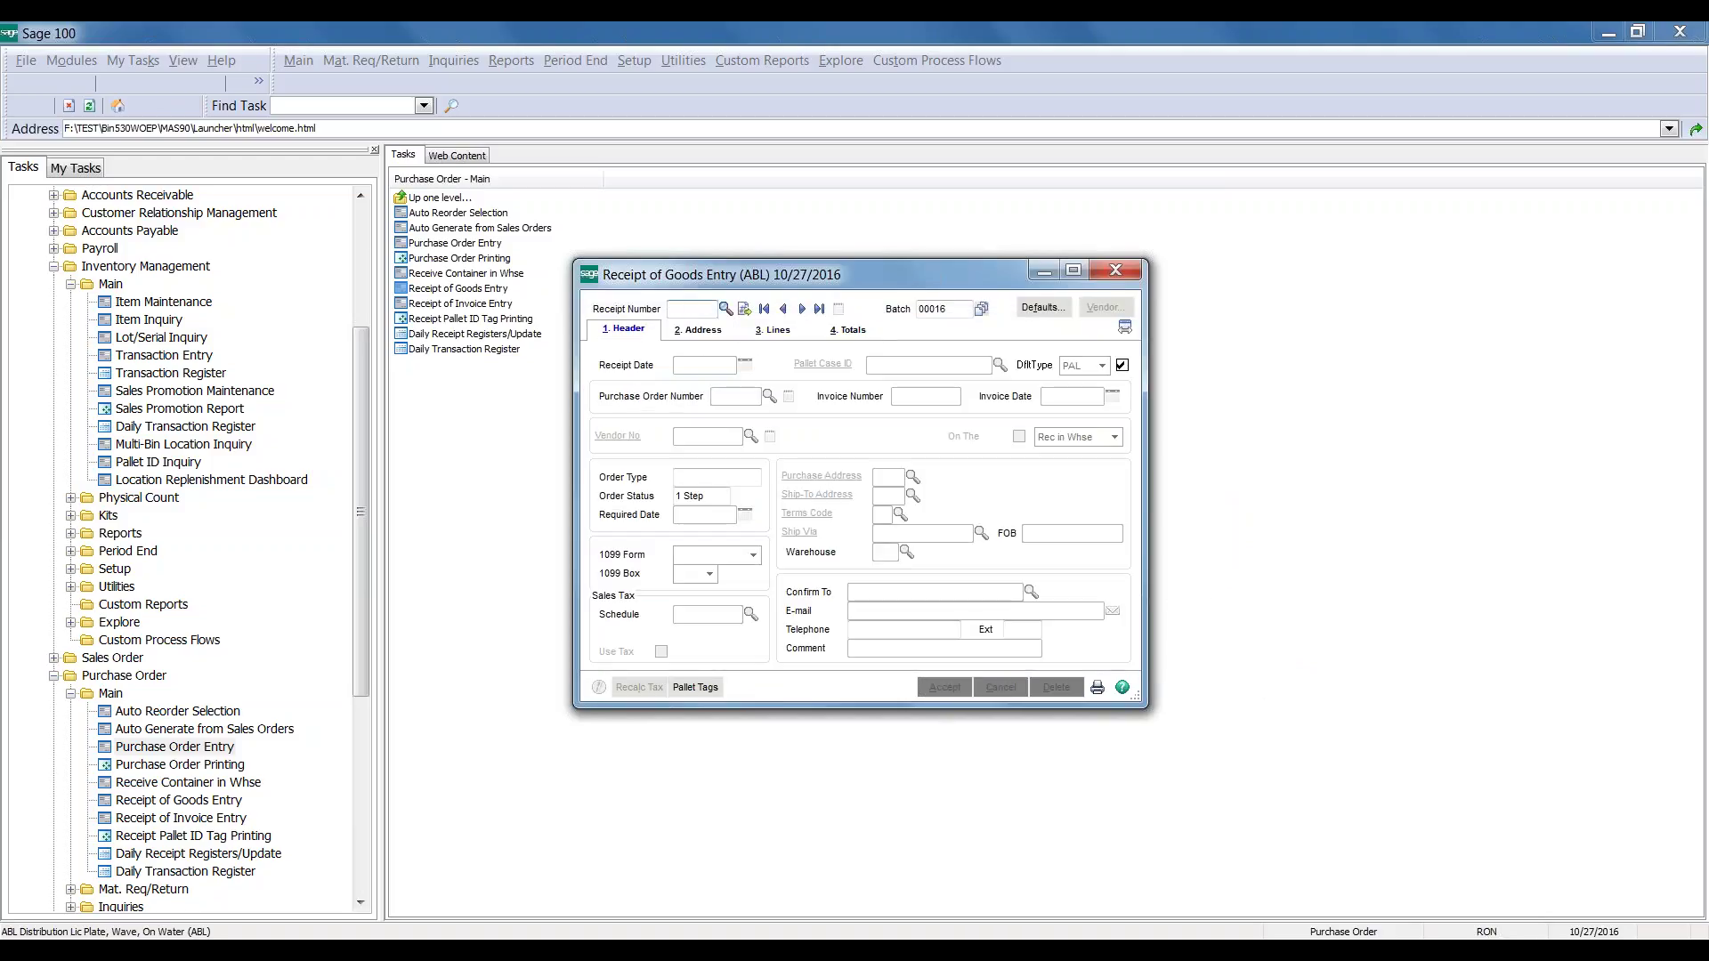
# Preview the Receipt of Goods Register for both receipts in batch 00016, and update the register
pyautogui.click(1096, 689)
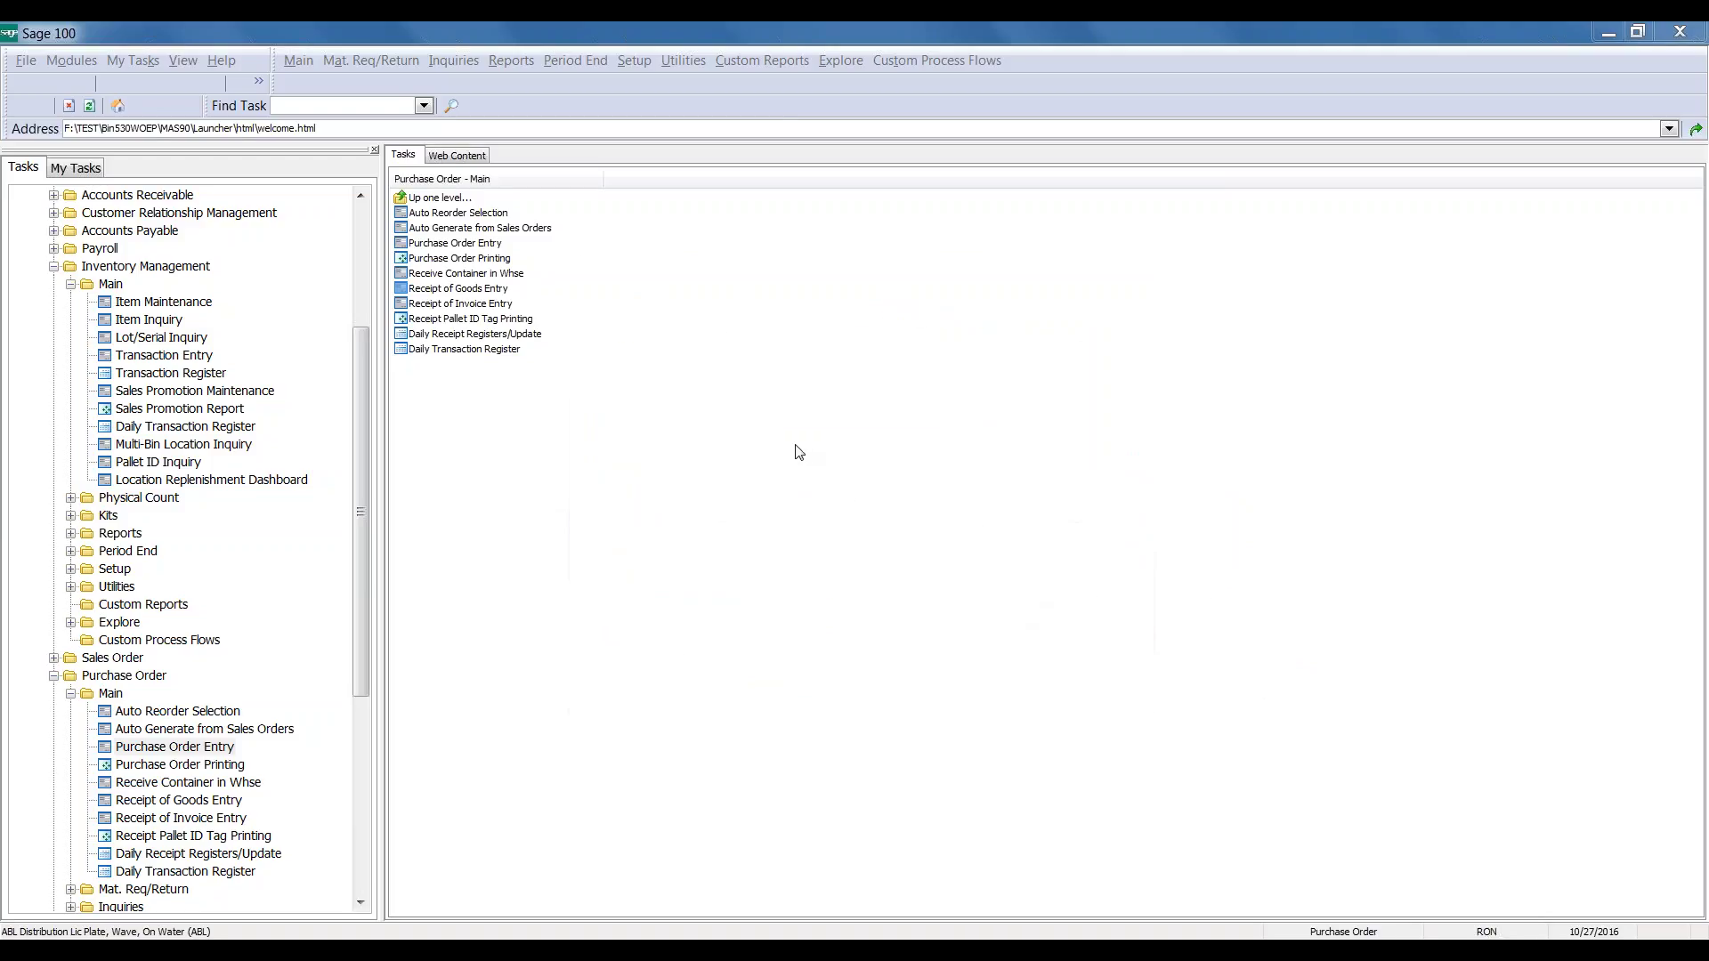
pyautogui.click(685, 417)
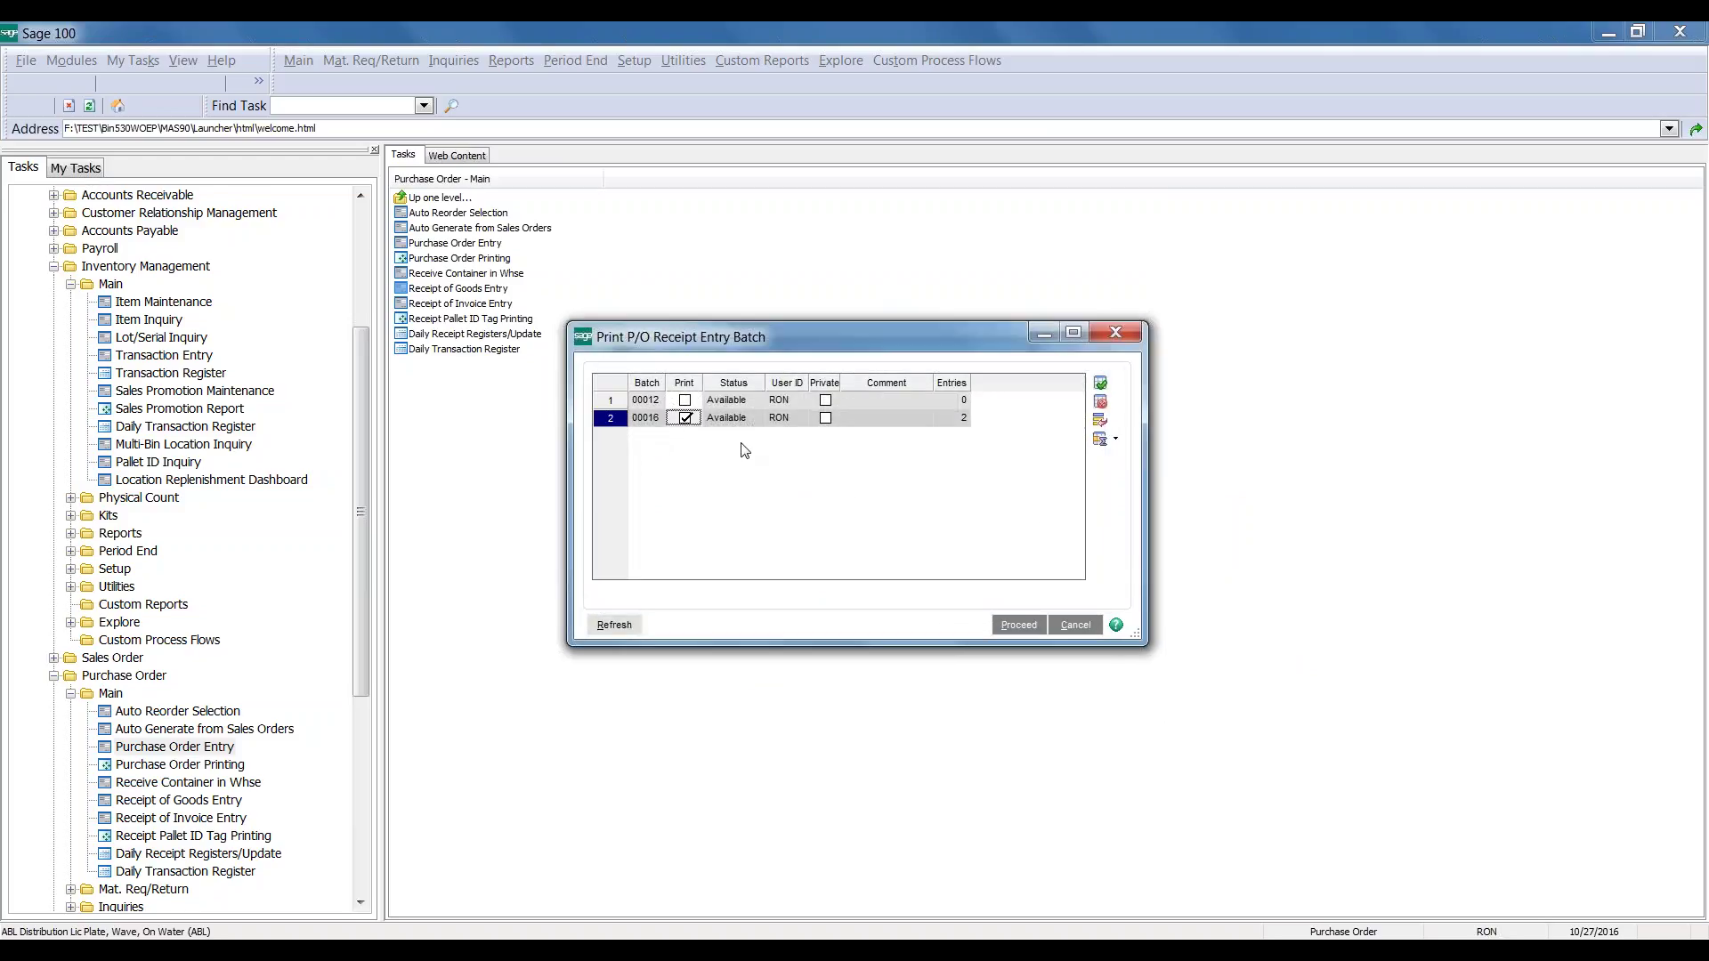
pyautogui.click(1011, 627)
pyautogui.click(972, 576)
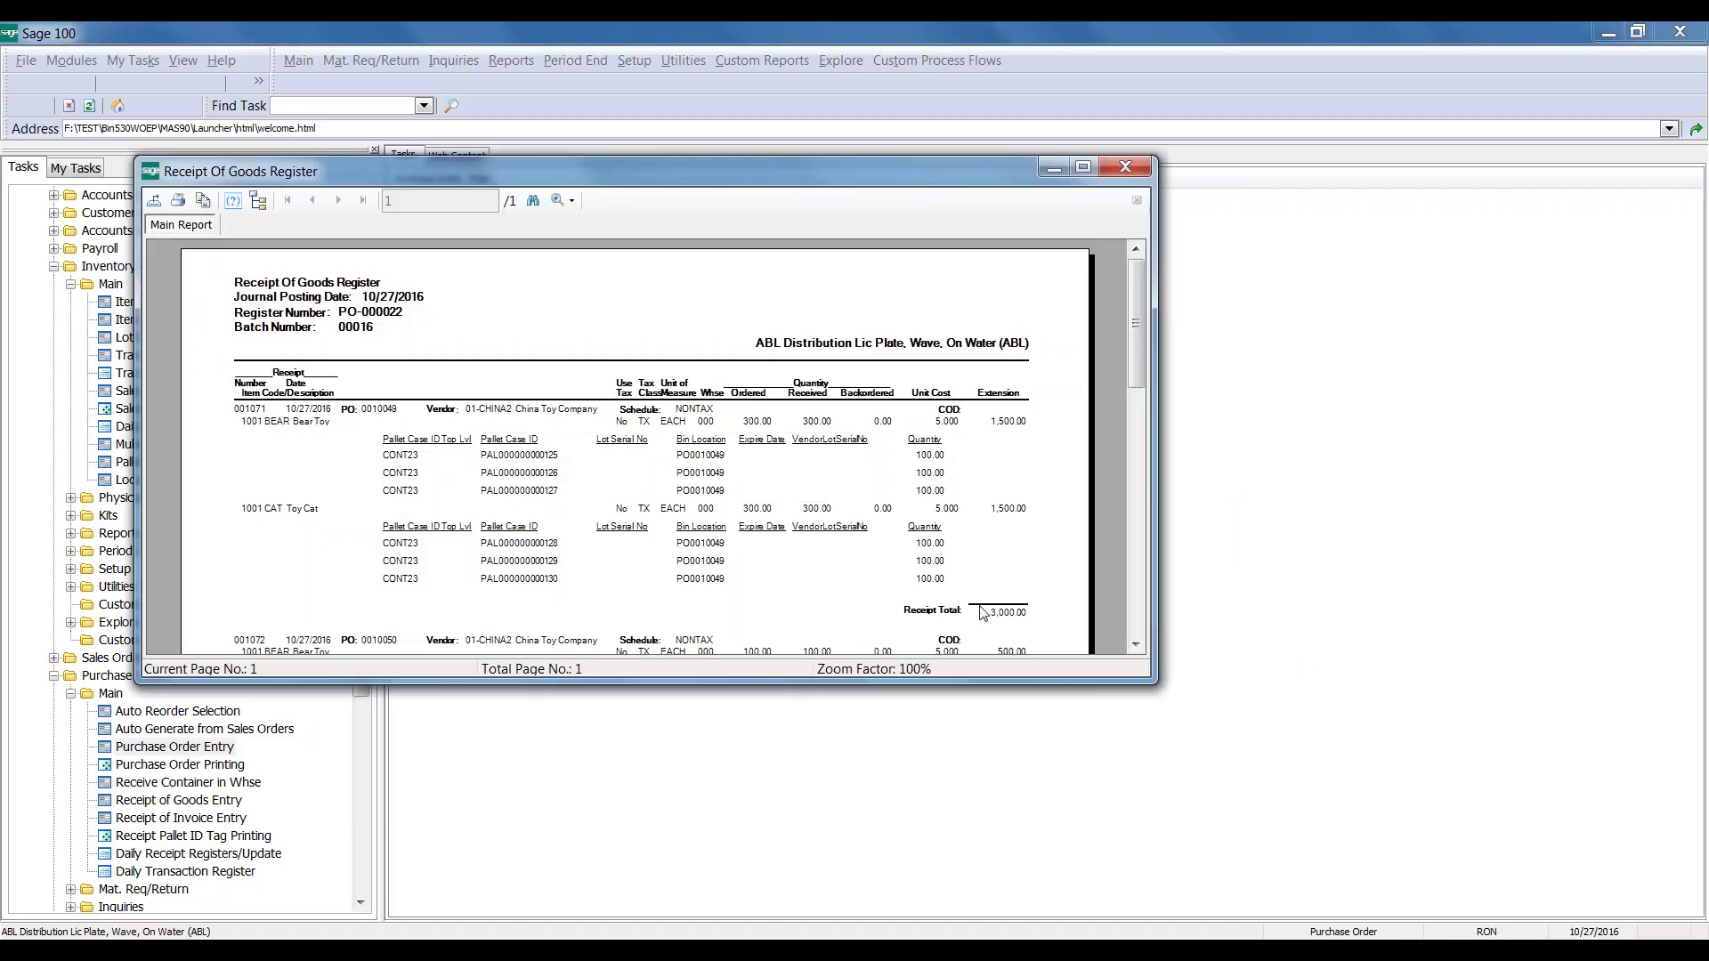
pyautogui.moveTo(845, 188); pyautogui.dragTo(861, 90)
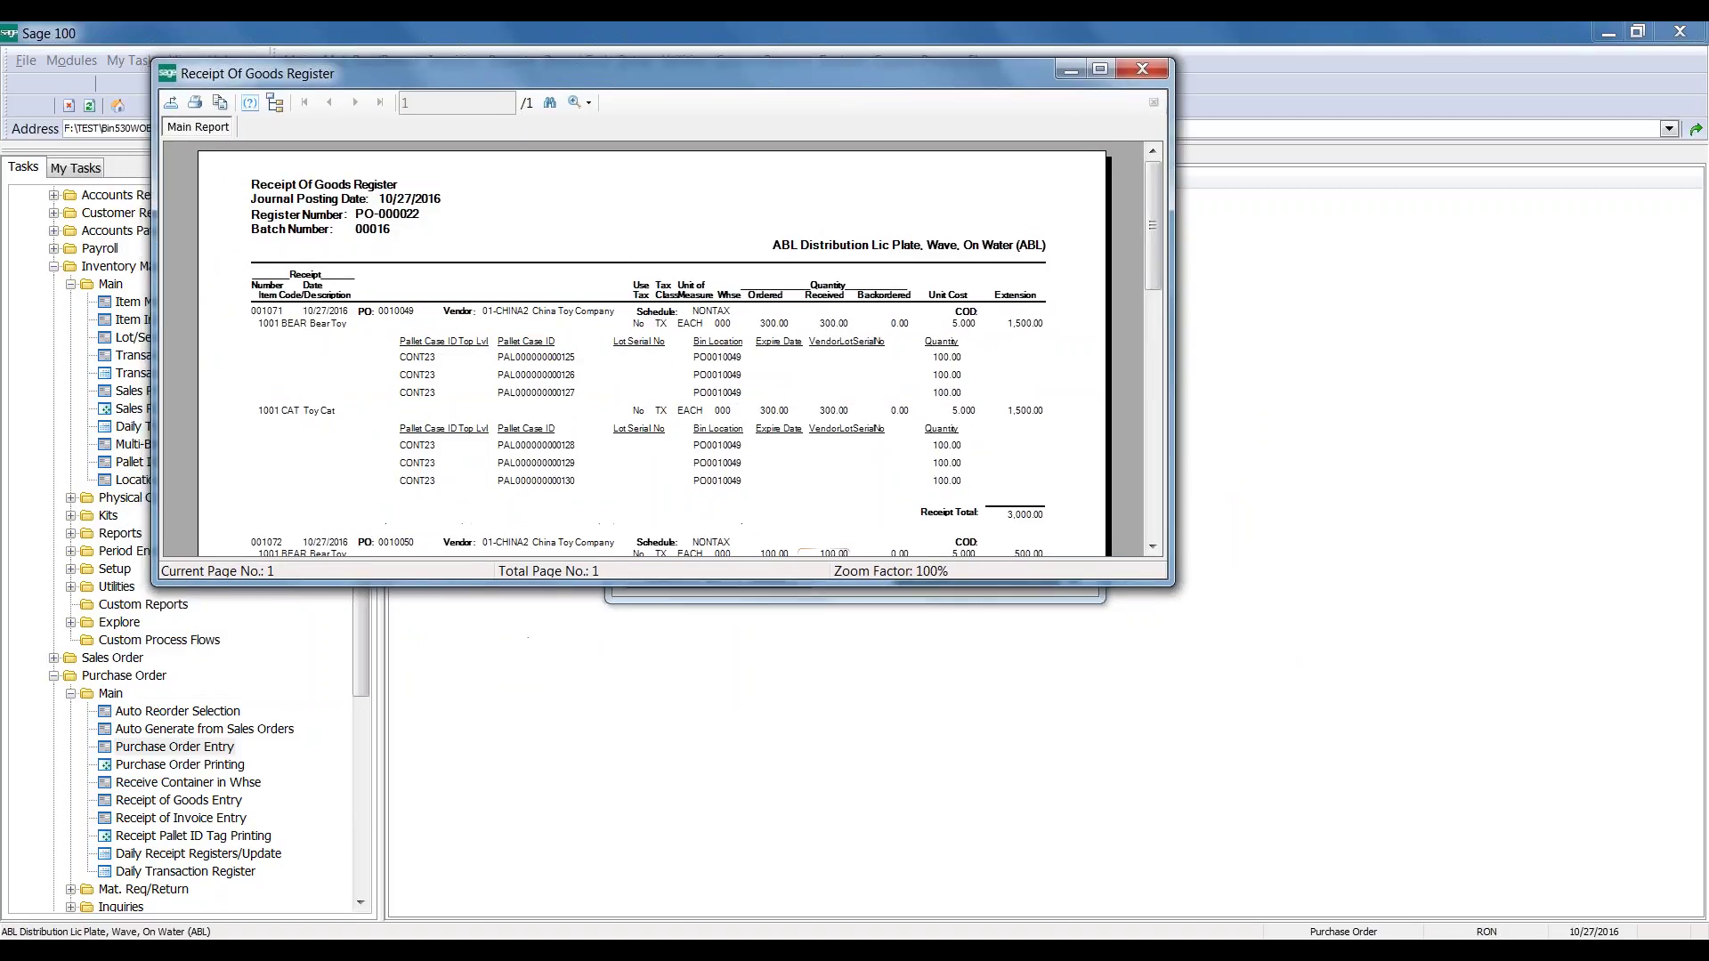
pyautogui.moveTo(825, 585); pyautogui.dragTo(825, 849)
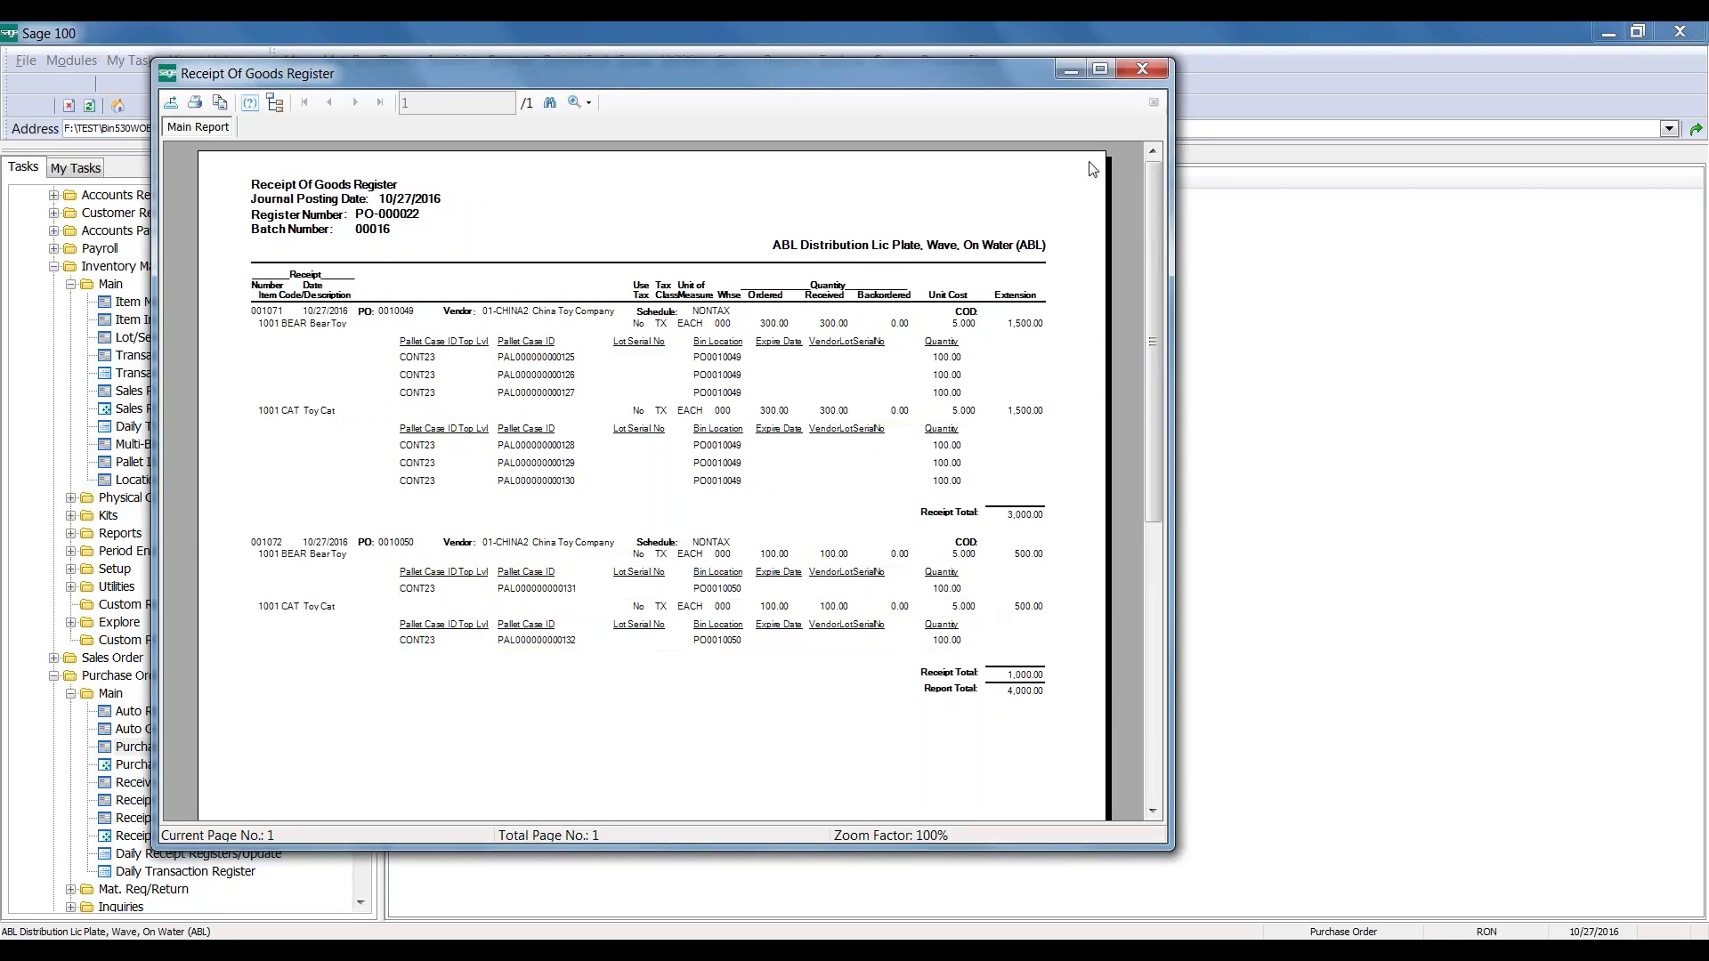
pyautogui.click(1132, 73)
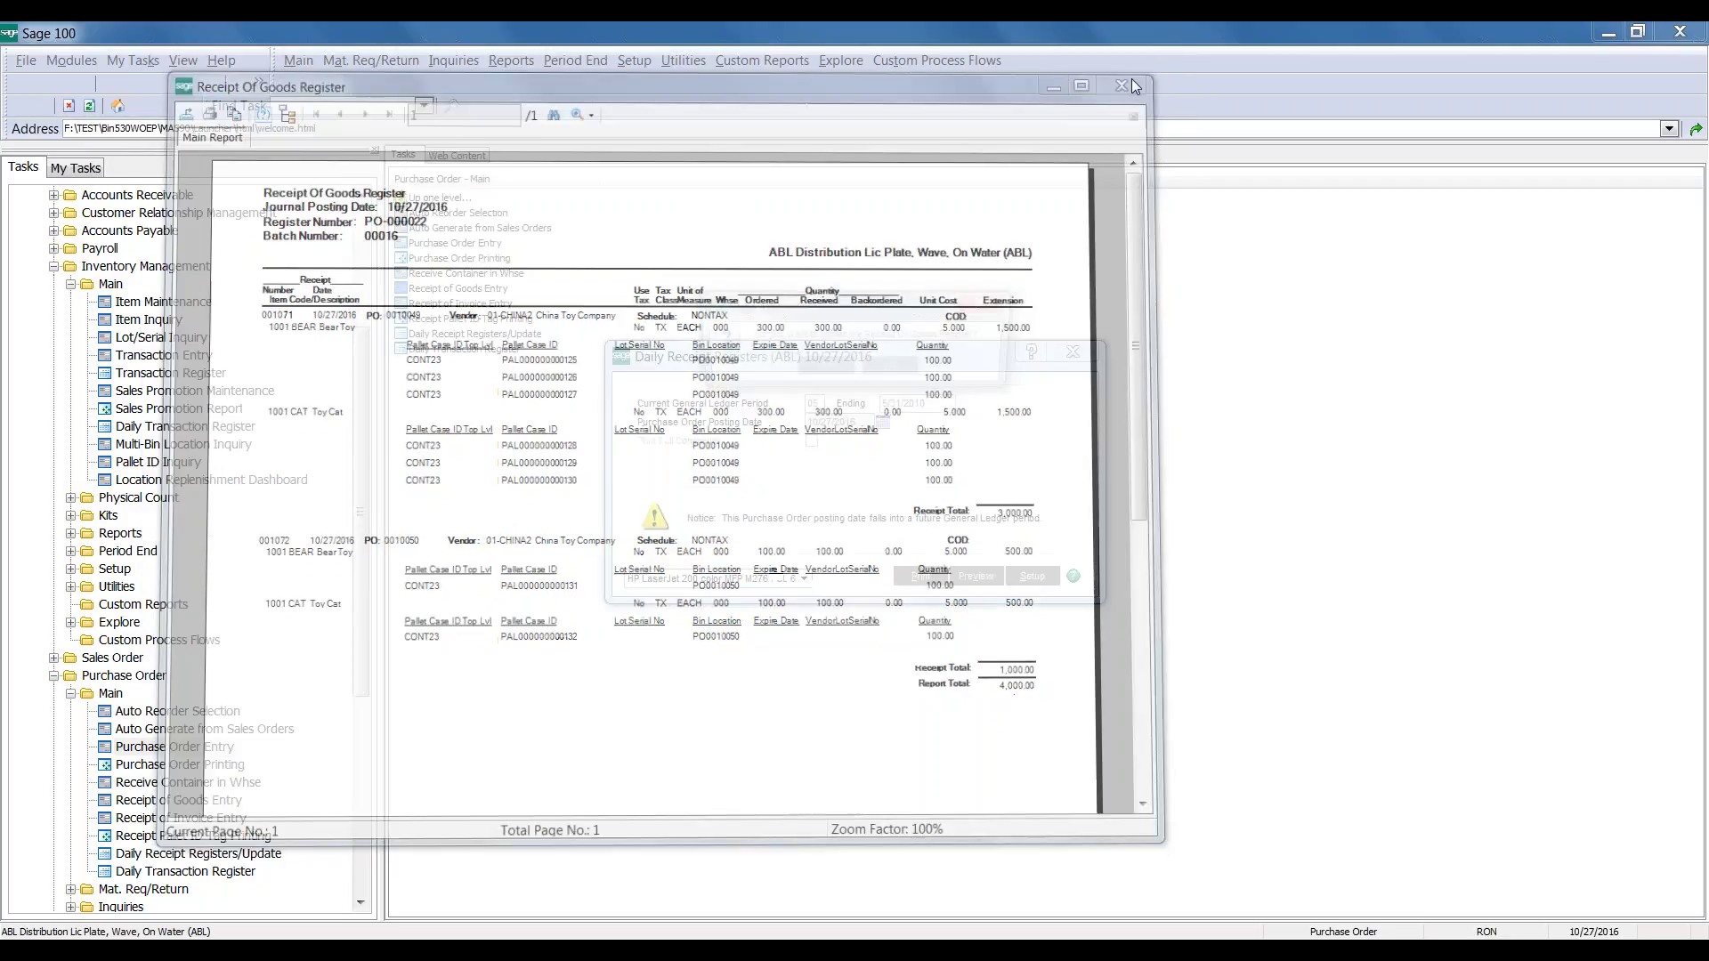
pyautogui.click(826, 369)
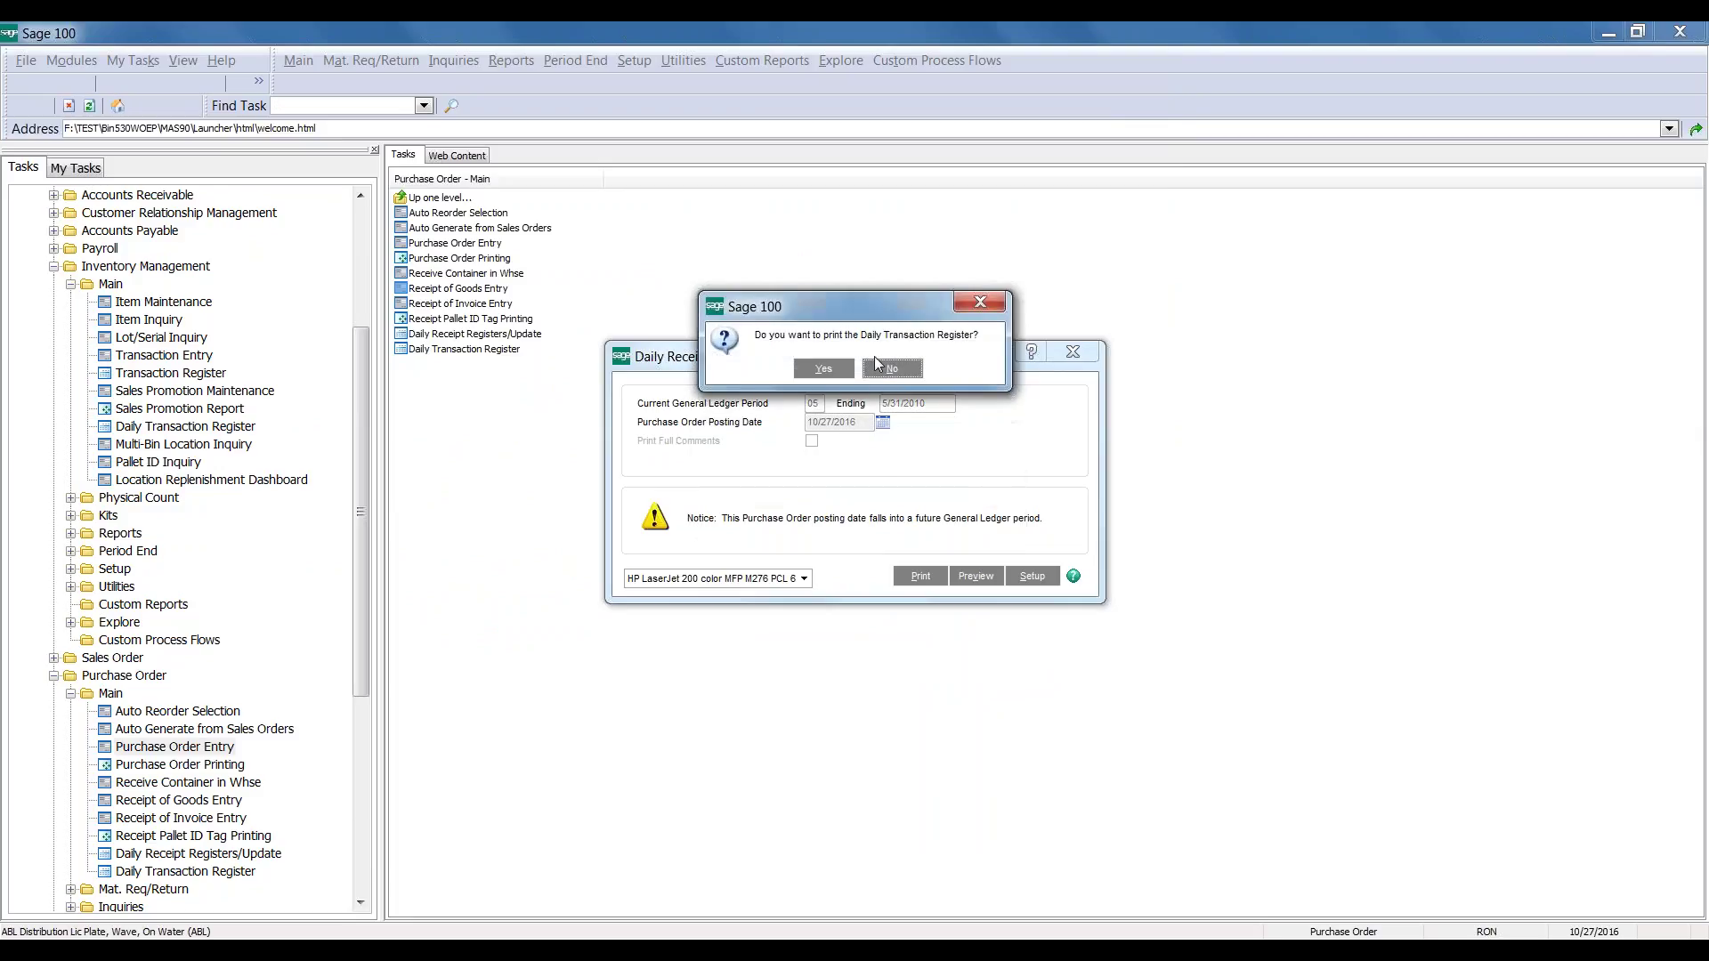
# Preview the purchase order Daily Transaction Register, close the preview, and update the register
pyautogui.click(824, 369)
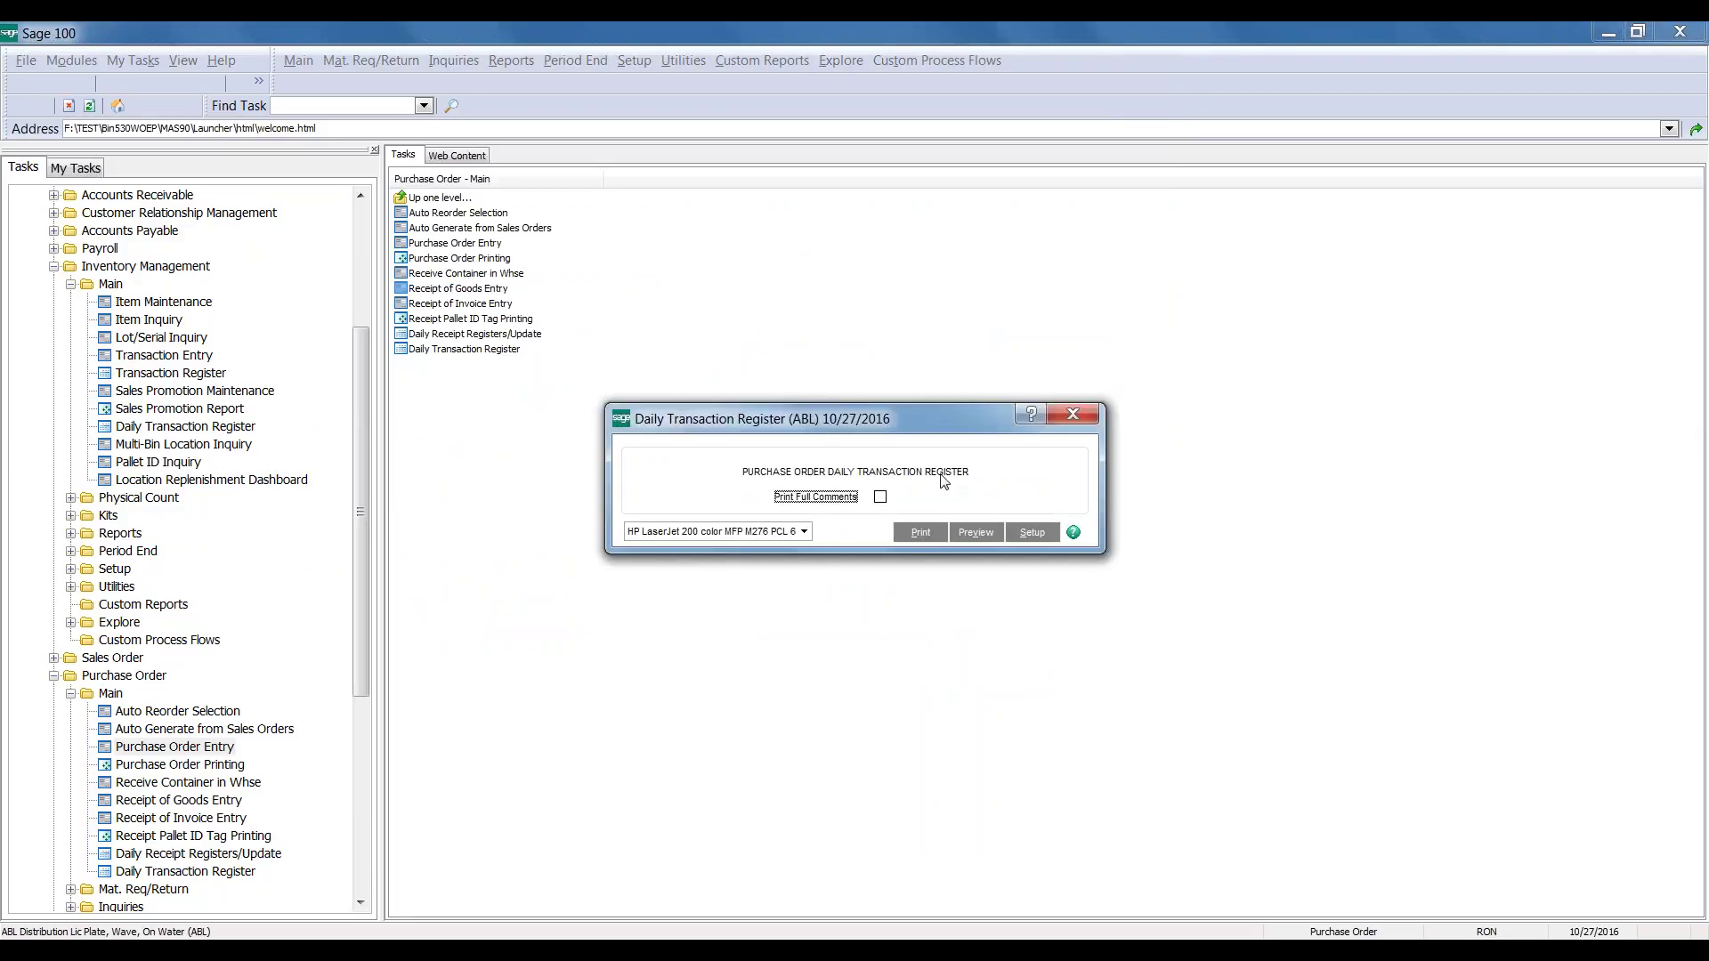
pyautogui.click(974, 532)
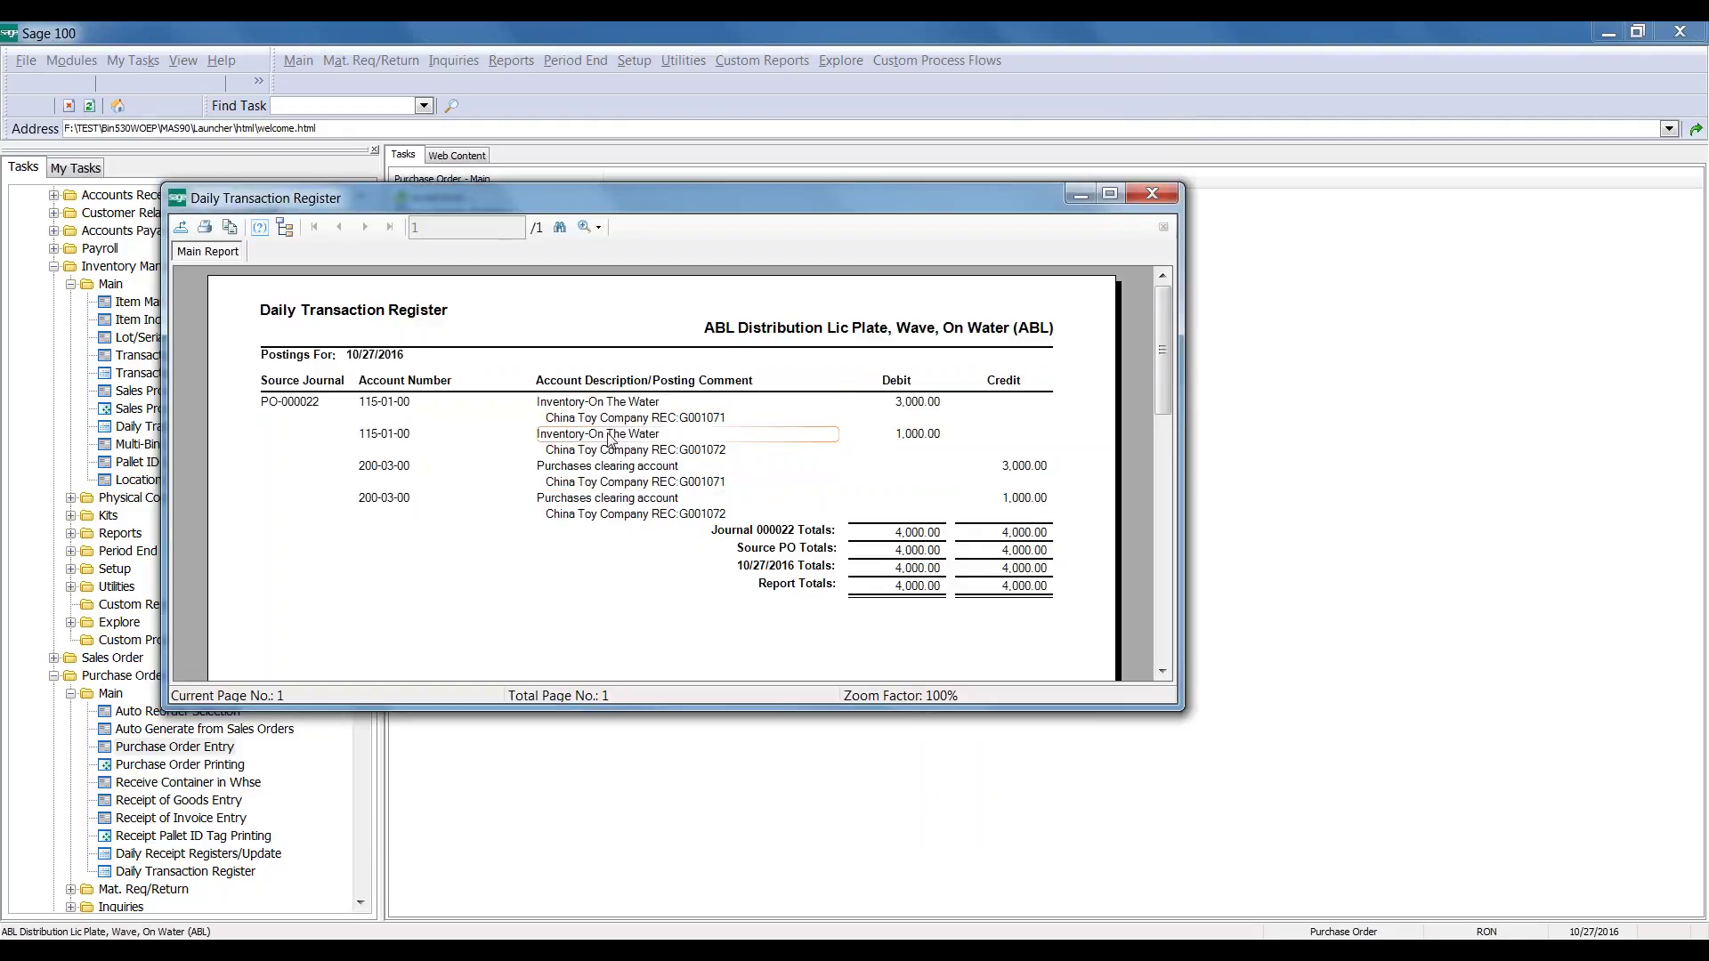
pyautogui.click(1151, 193)
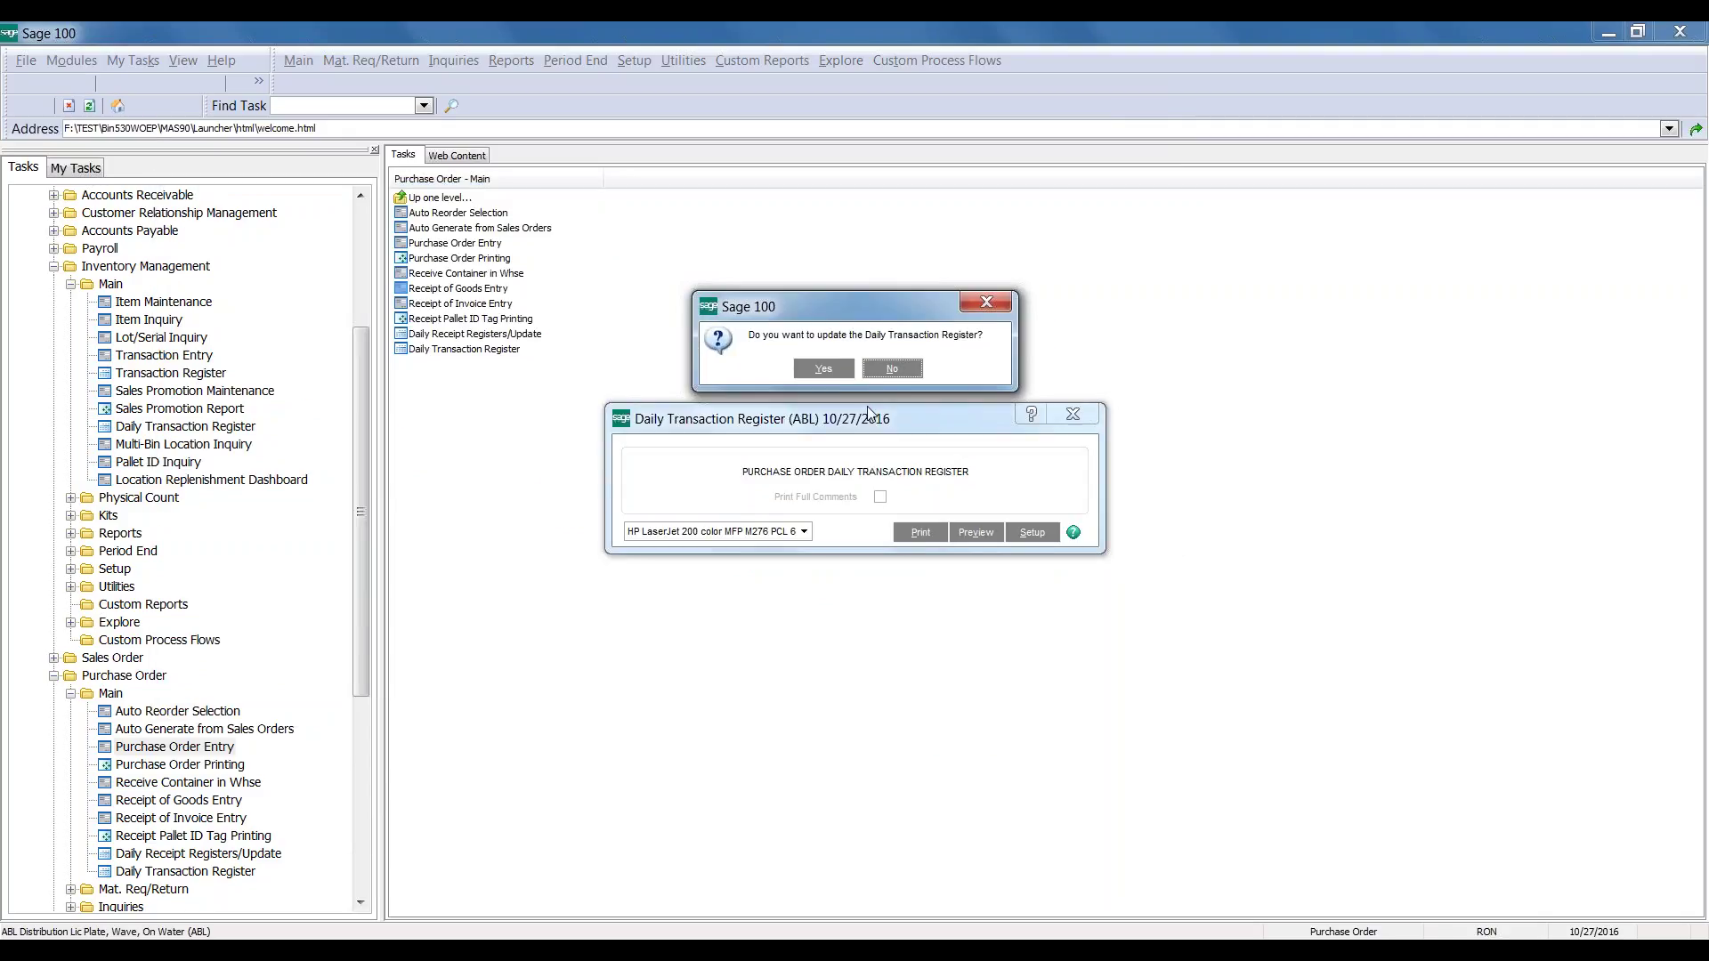
pyautogui.click(824, 368)
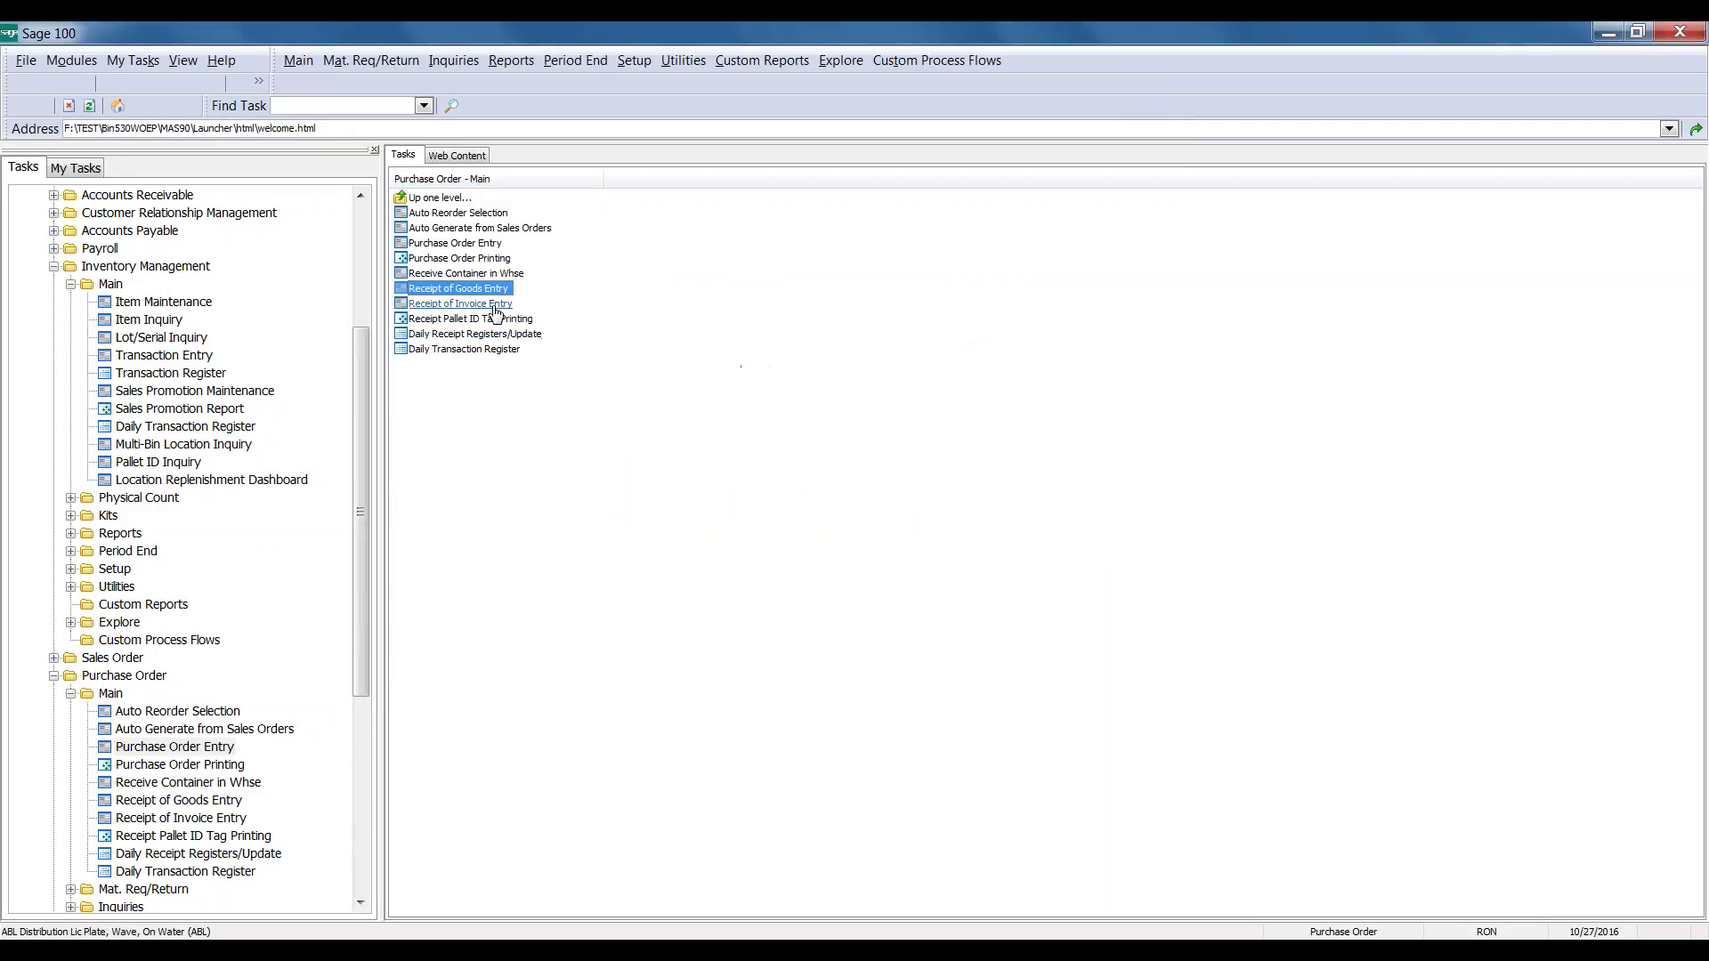
# Bring up item 1001 BEAR's multi-bin locations in Item Maintenance, widen the Description column, and select the CONT23 line
pyautogui.click(965, 951)
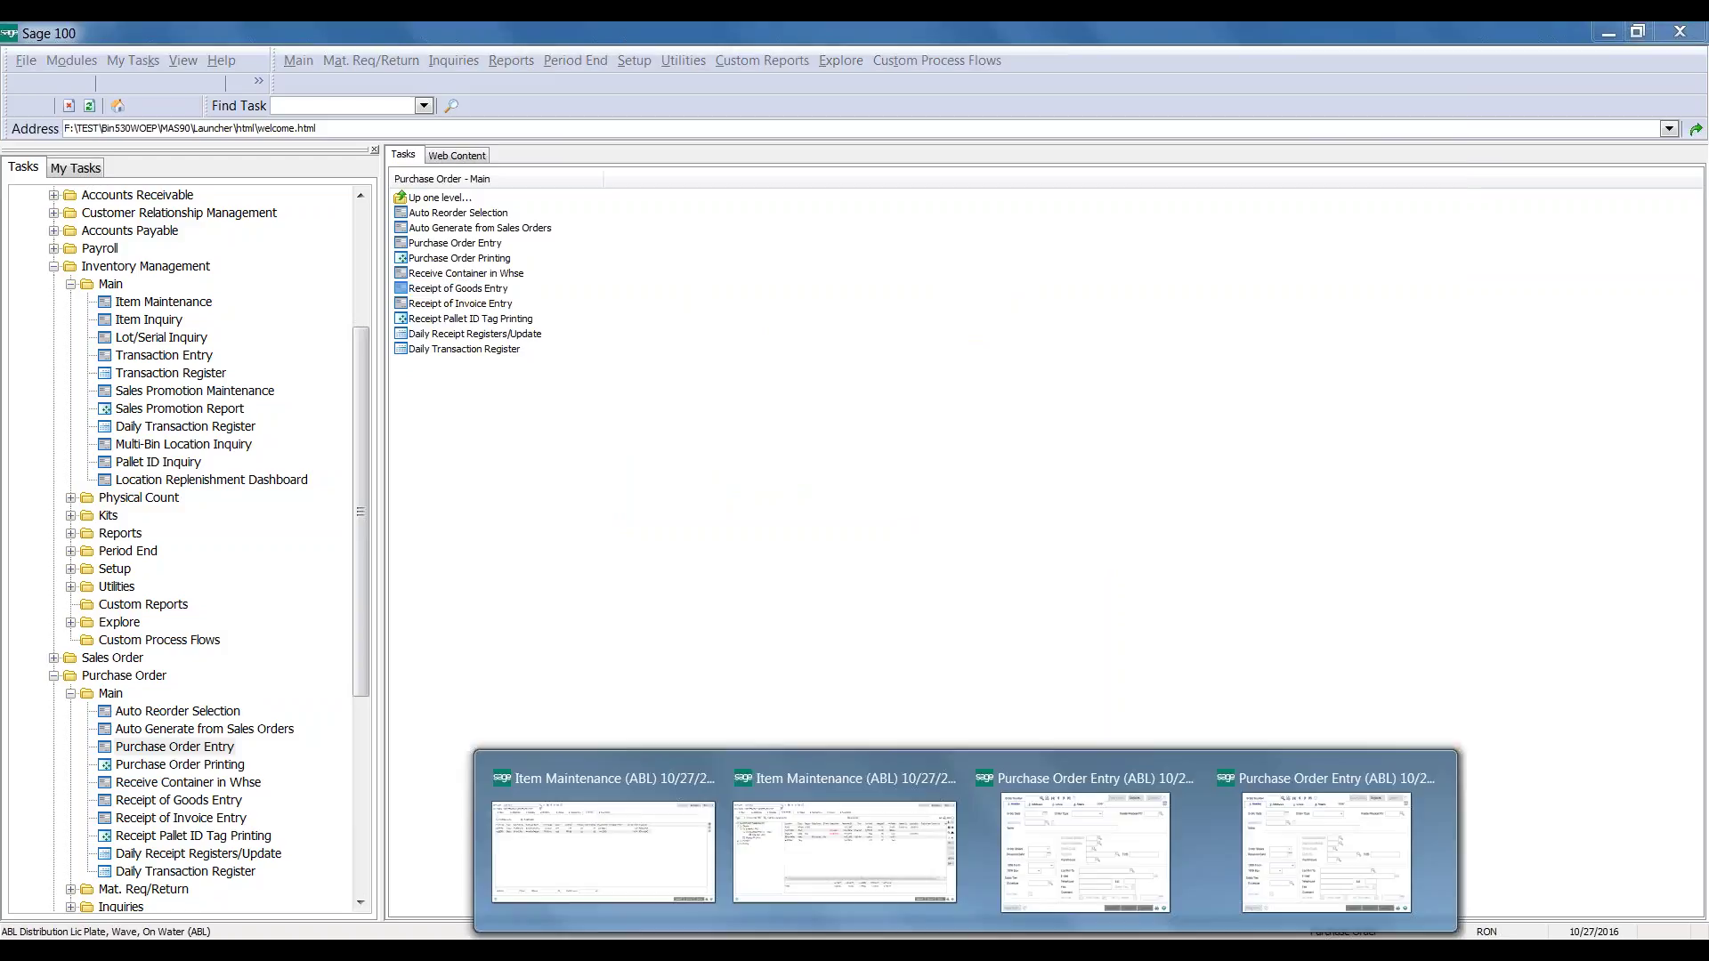
pyautogui.click(748, 855)
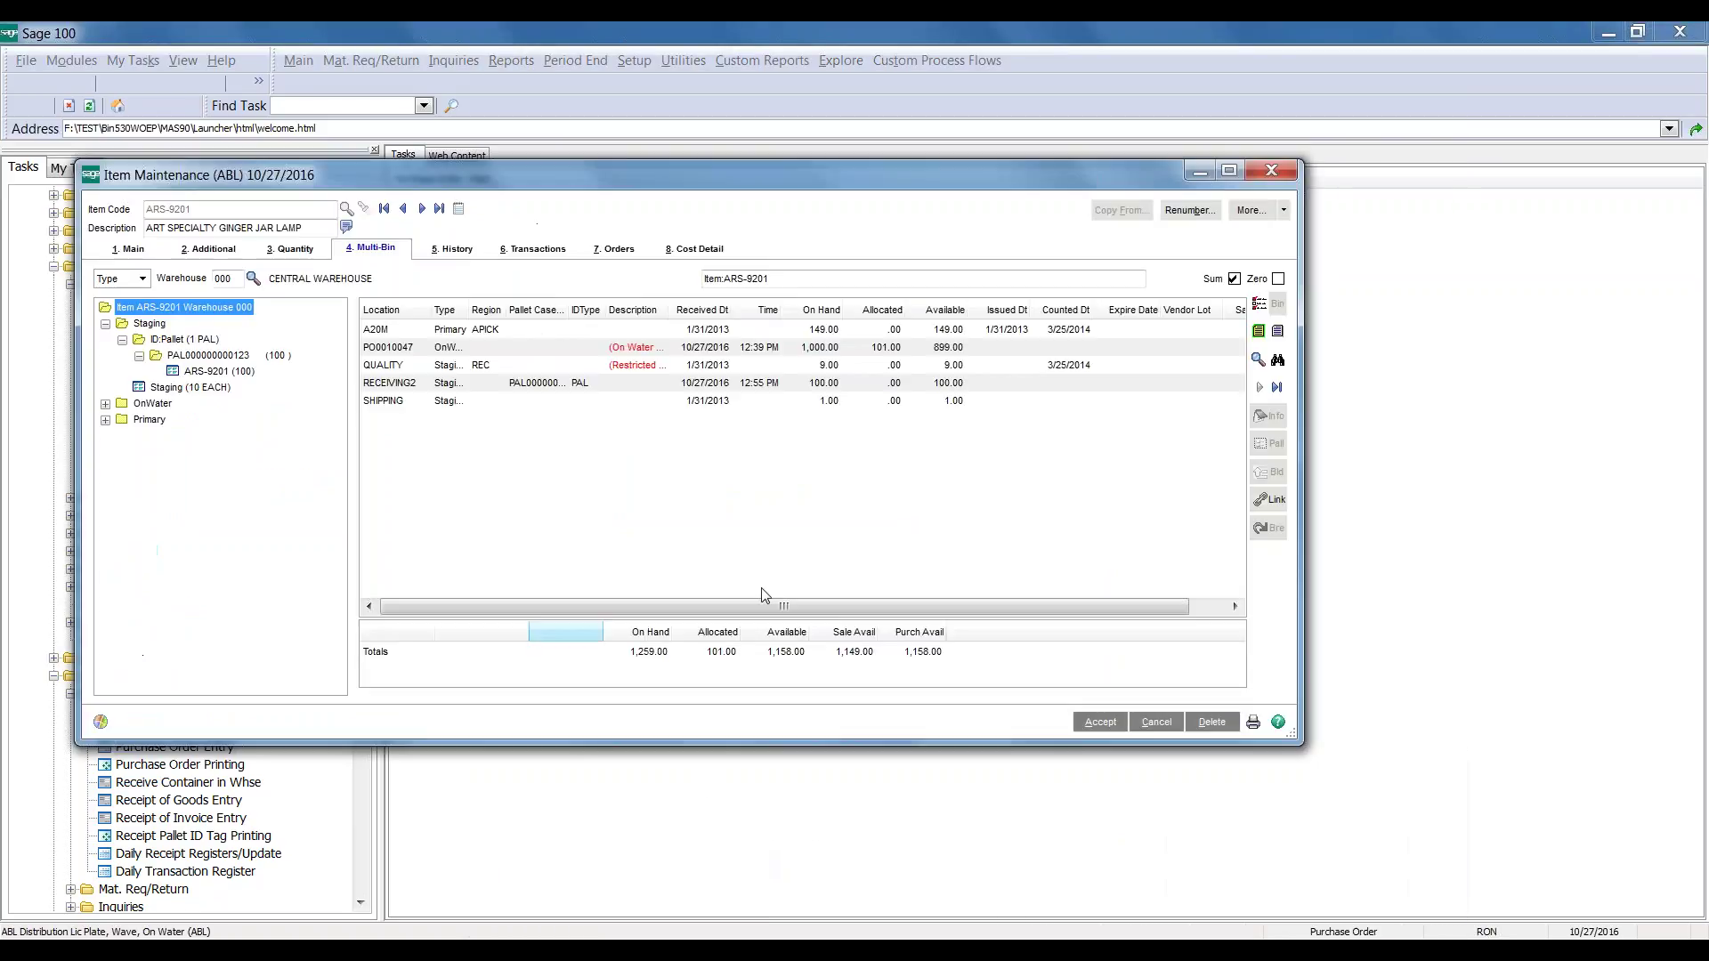
pyautogui.click(402, 207)
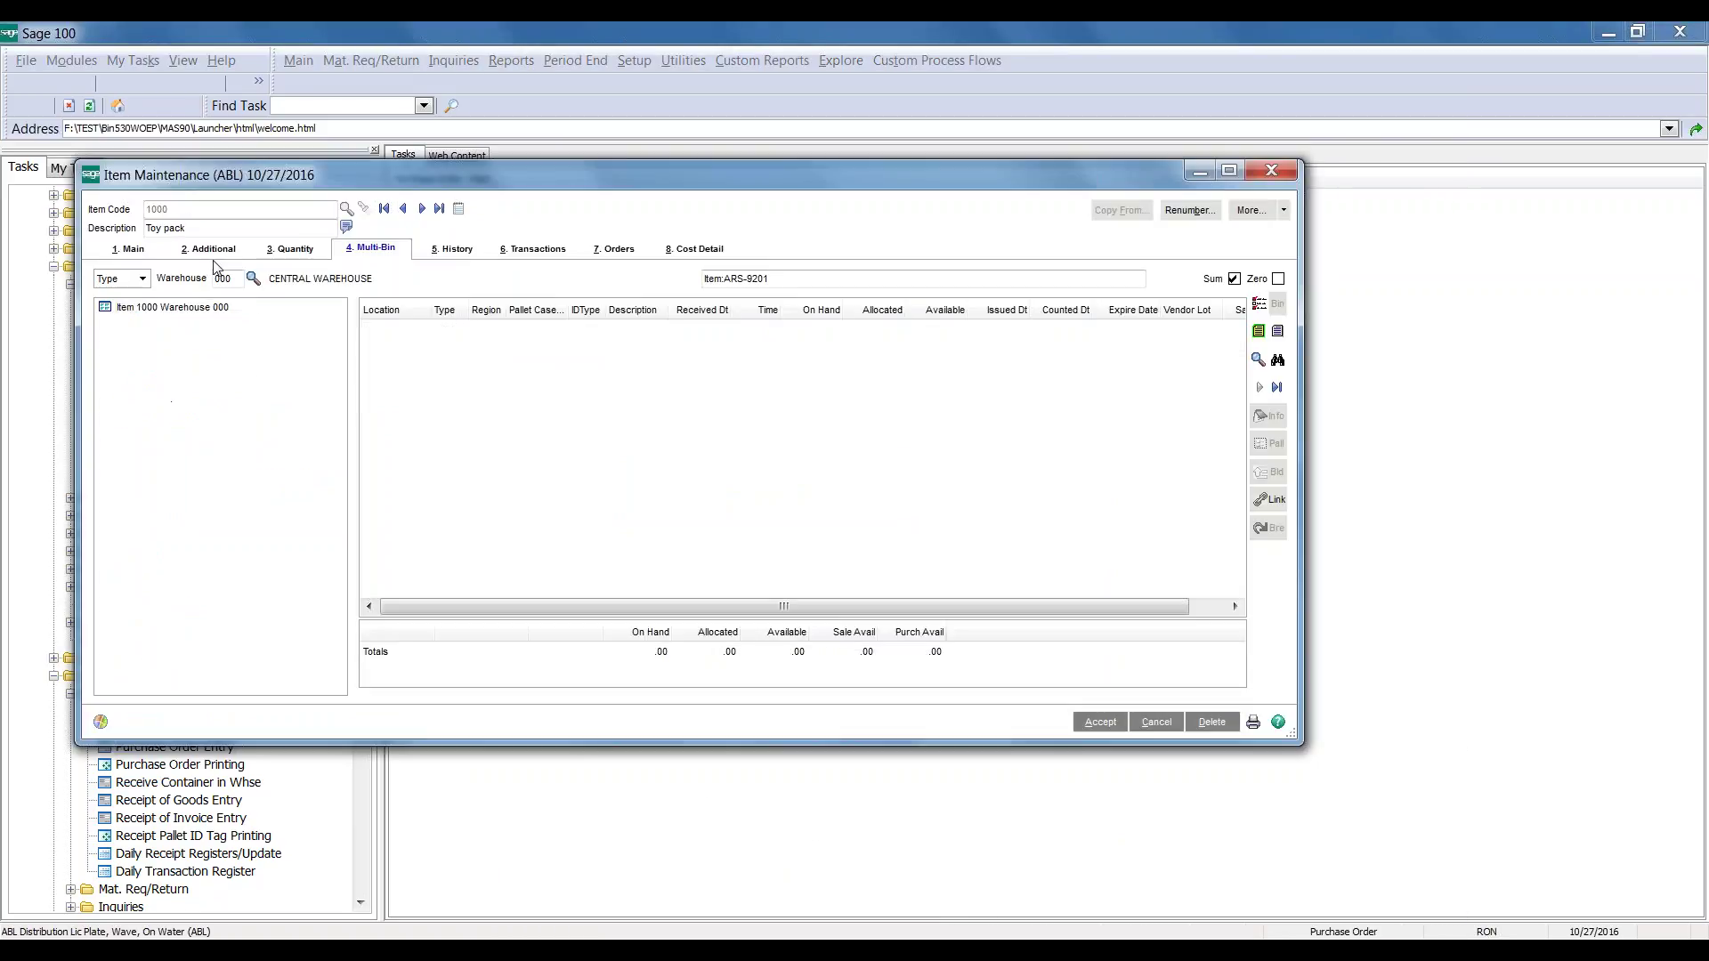
pyautogui.click(420, 208)
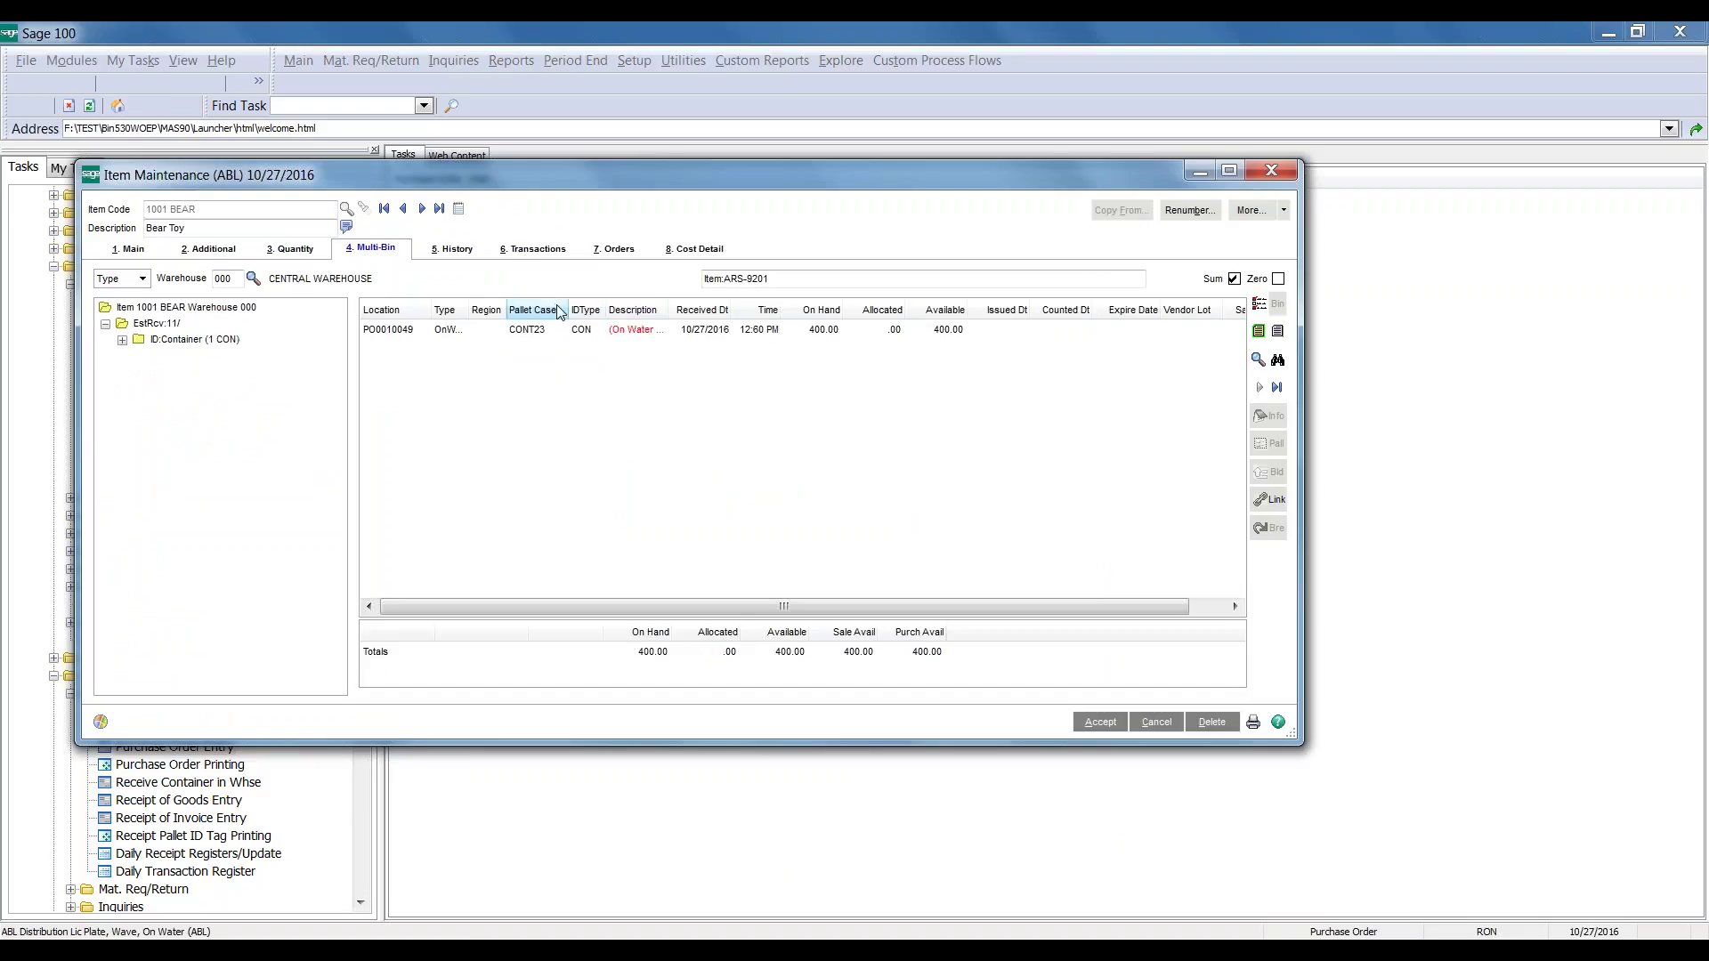
pyautogui.moveTo(668, 309); pyautogui.dragTo(748, 311)
pyautogui.click(730, 332)
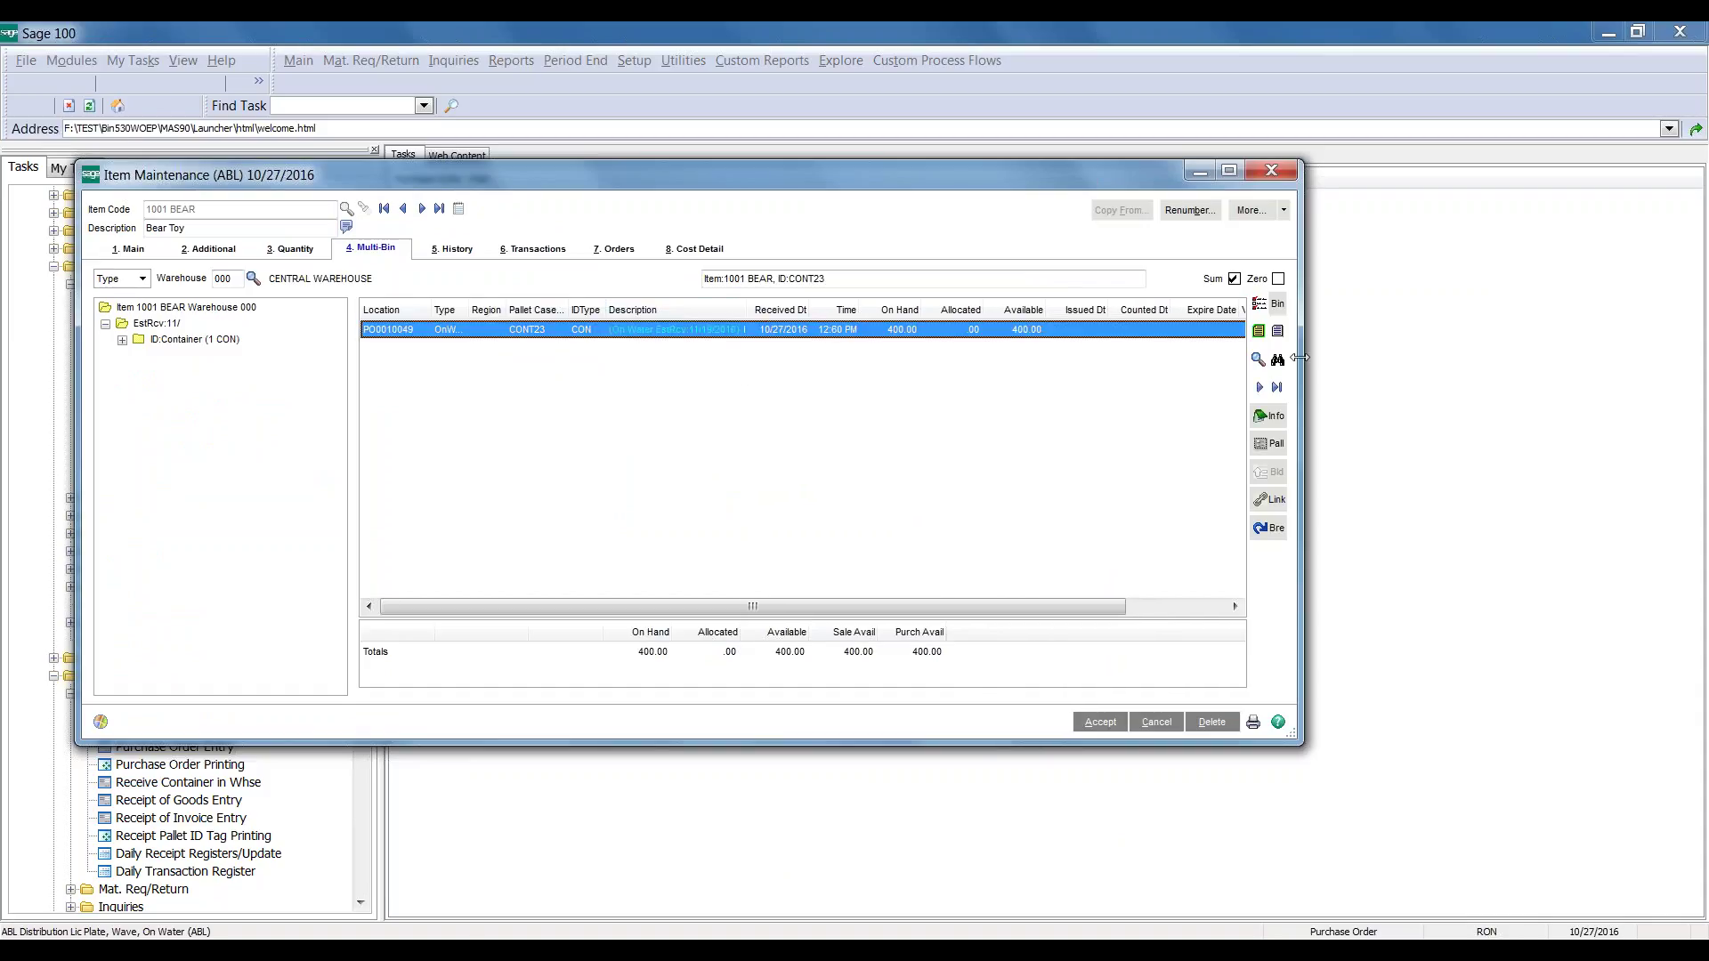
# Inspect the contents of container CONT23 by expanding PO0010049 and PO0010050, then close the pallet and item windows
pyautogui.click(1276, 444)
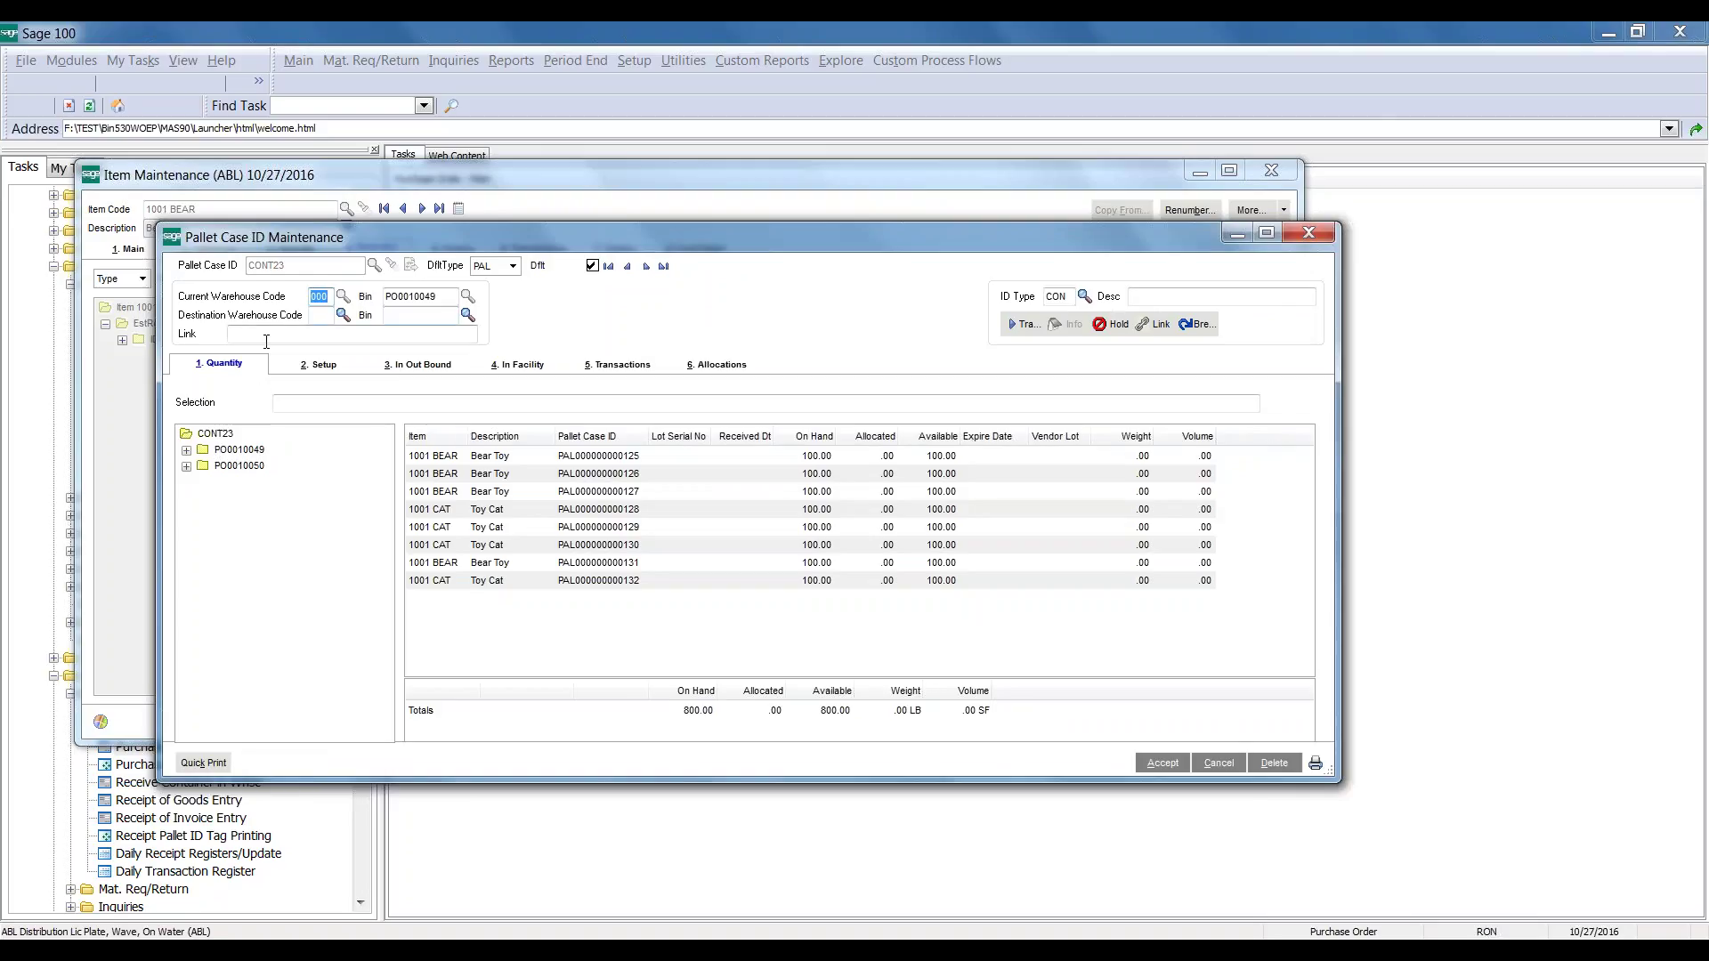
pyautogui.click(186, 449)
pyautogui.click(186, 450)
pyautogui.click(186, 449)
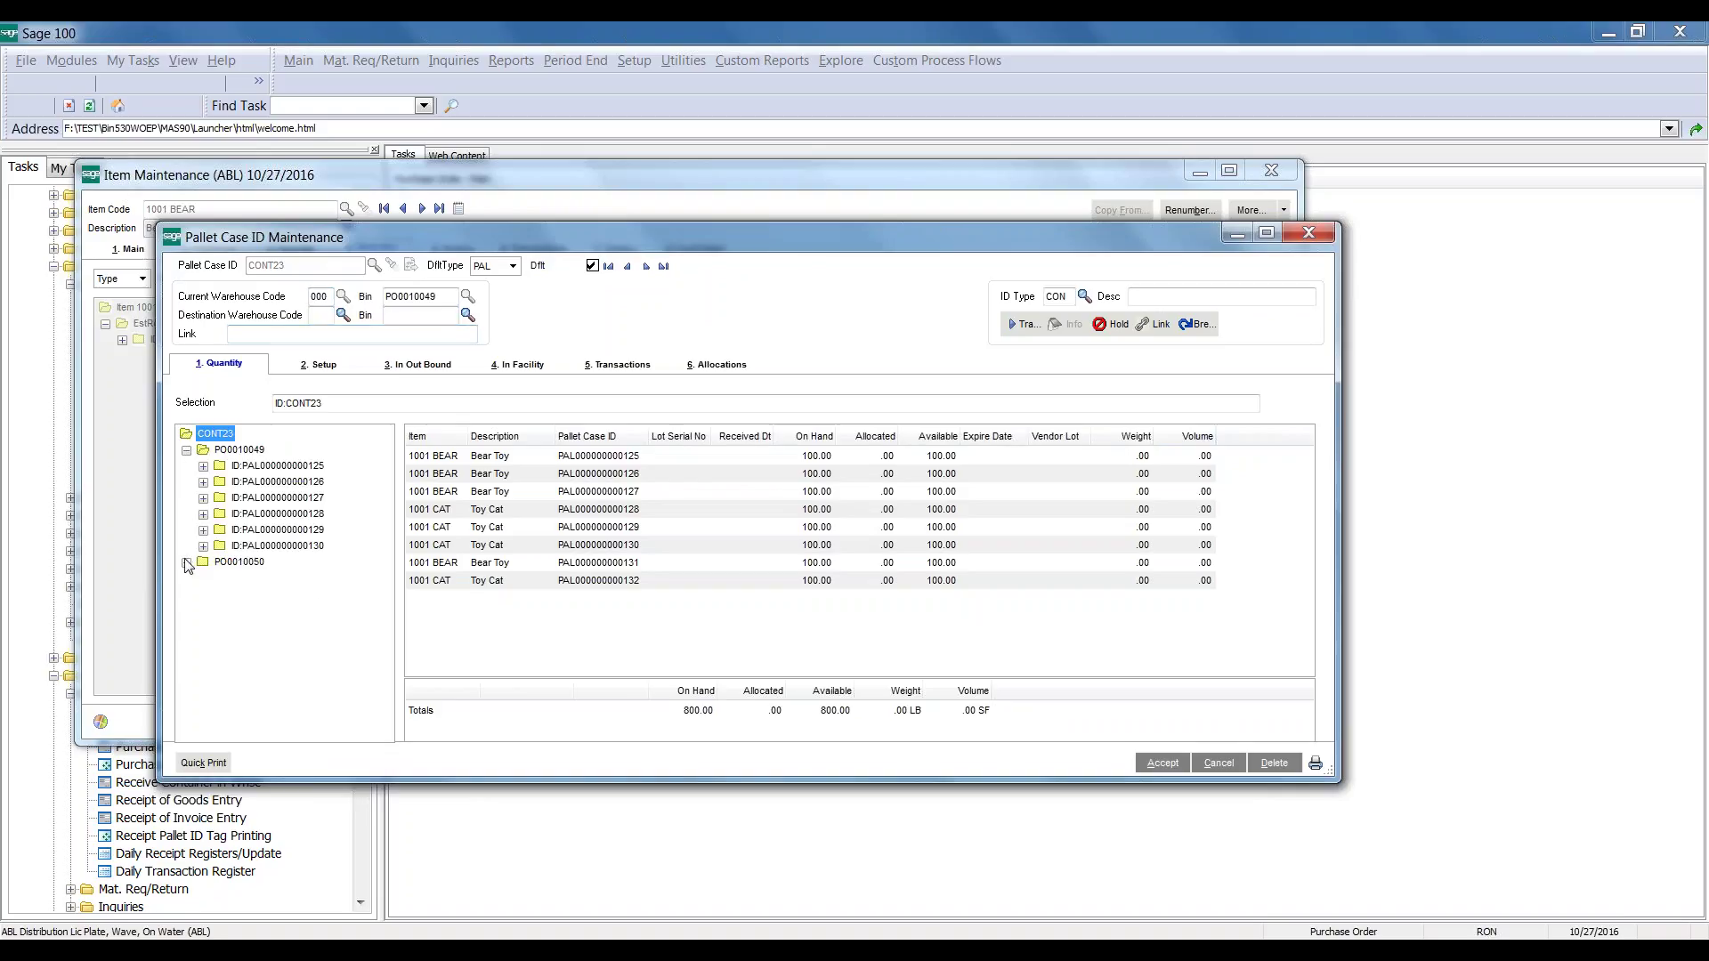
pyautogui.click(186, 561)
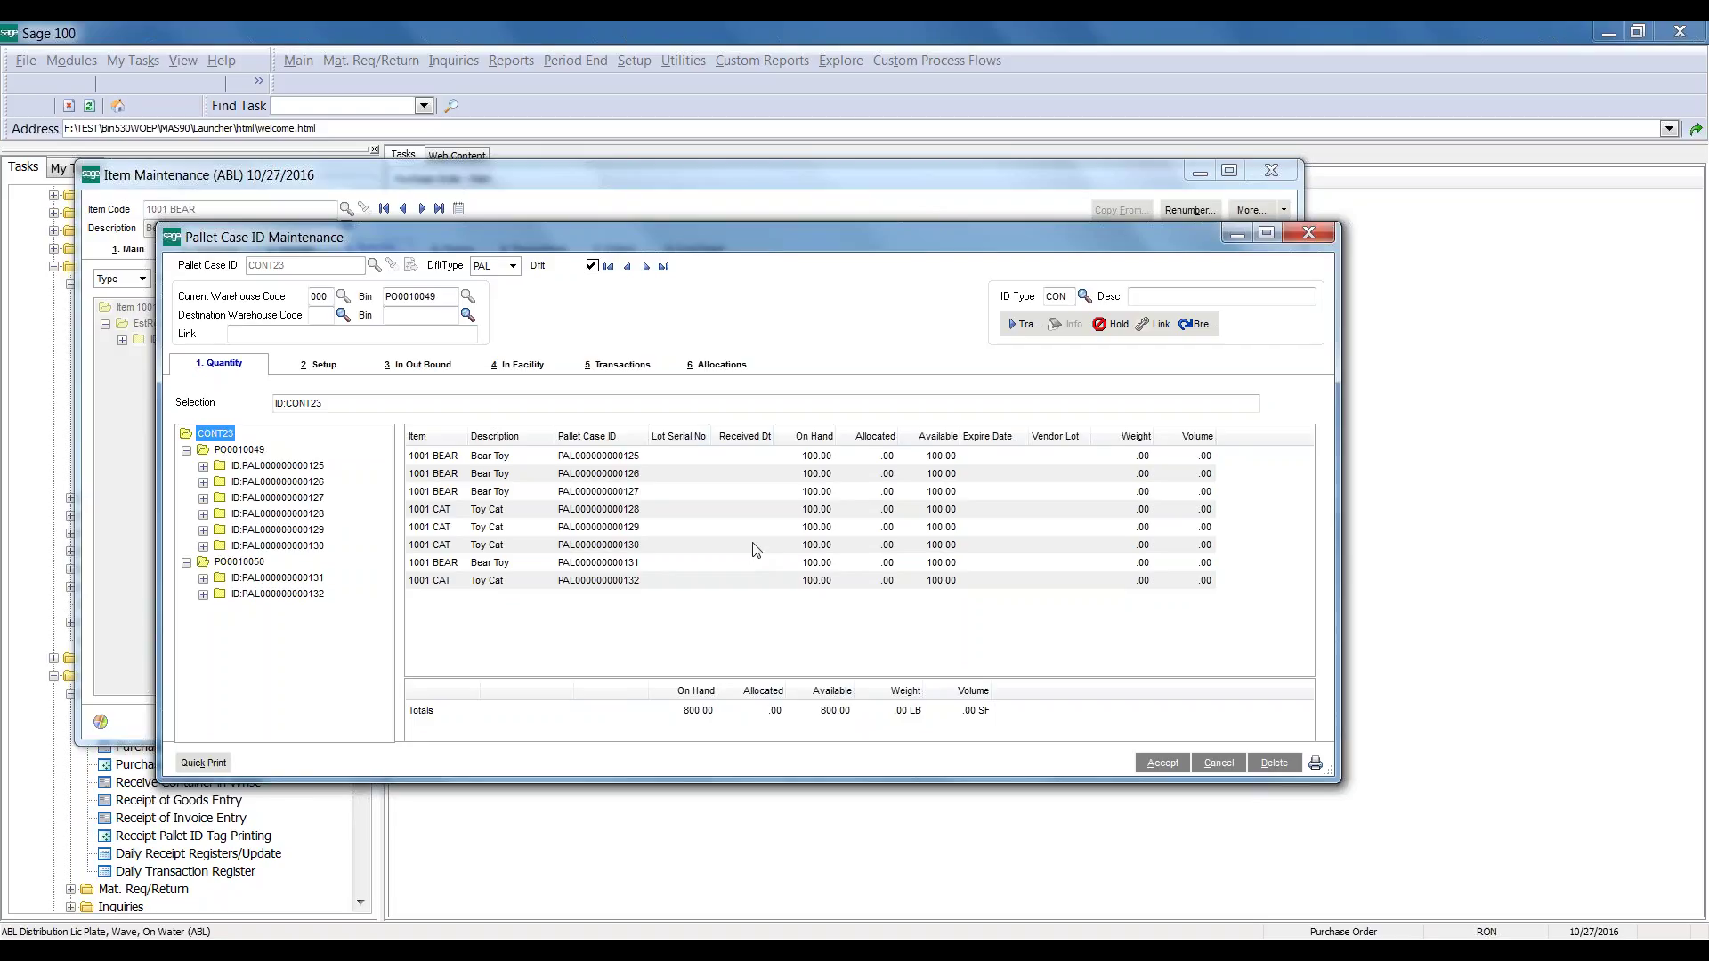
pyautogui.click(1309, 234)
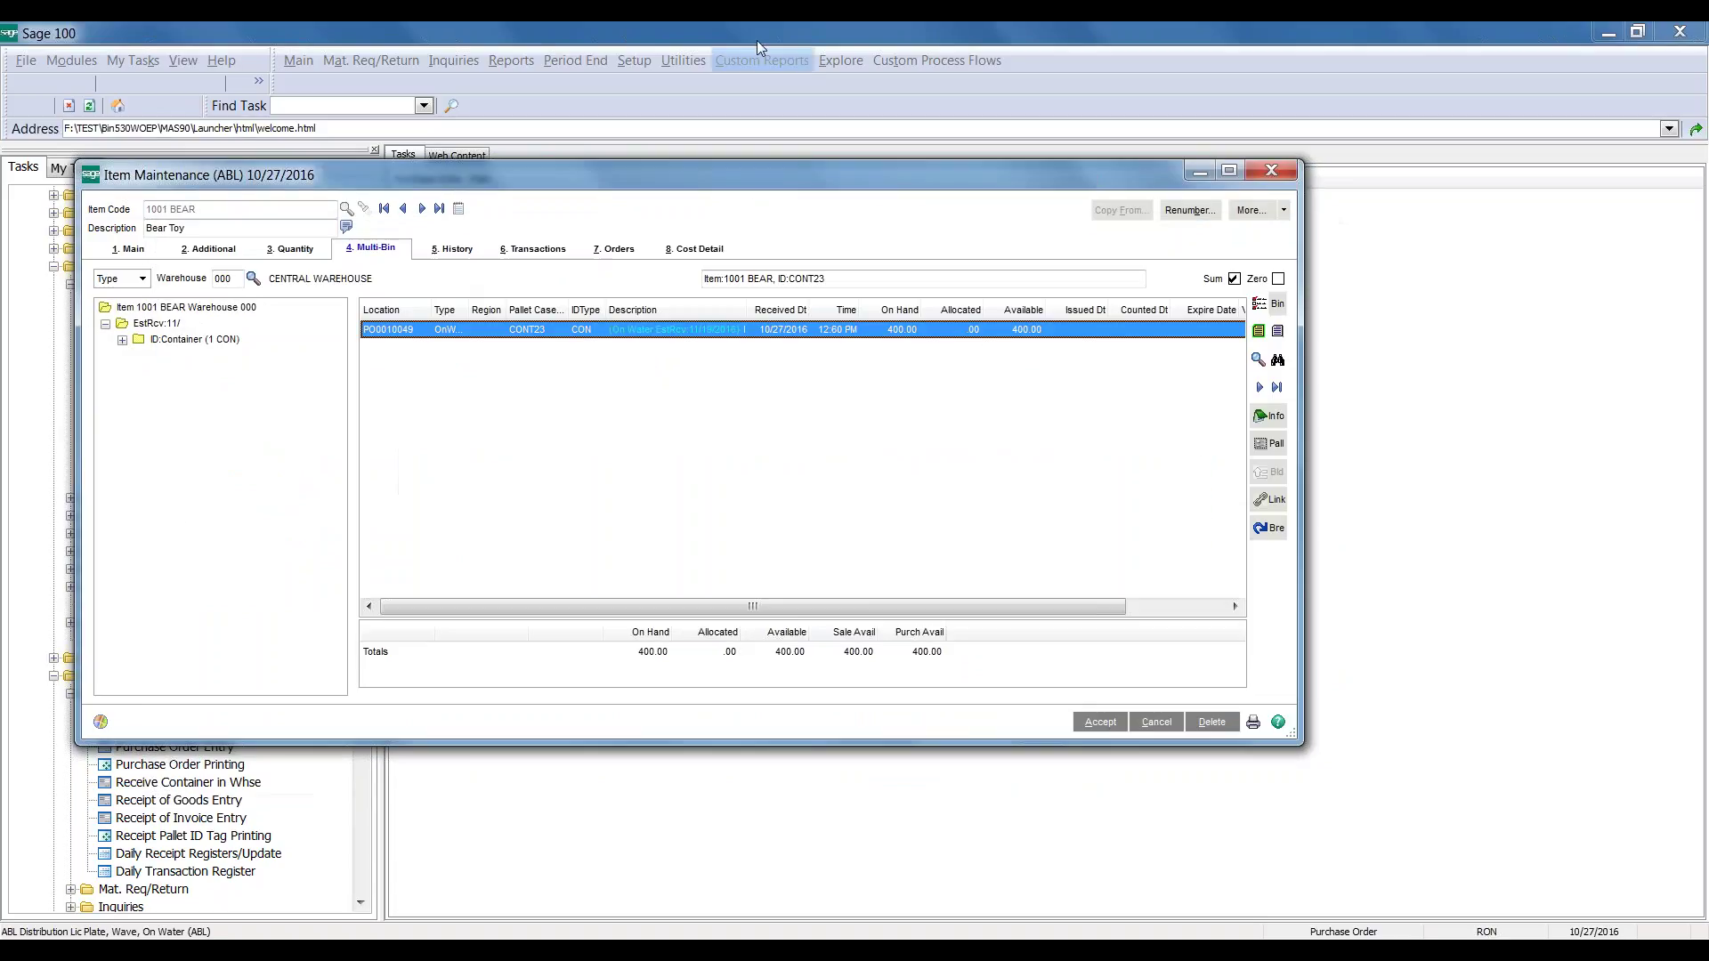
pyautogui.press('Escape')
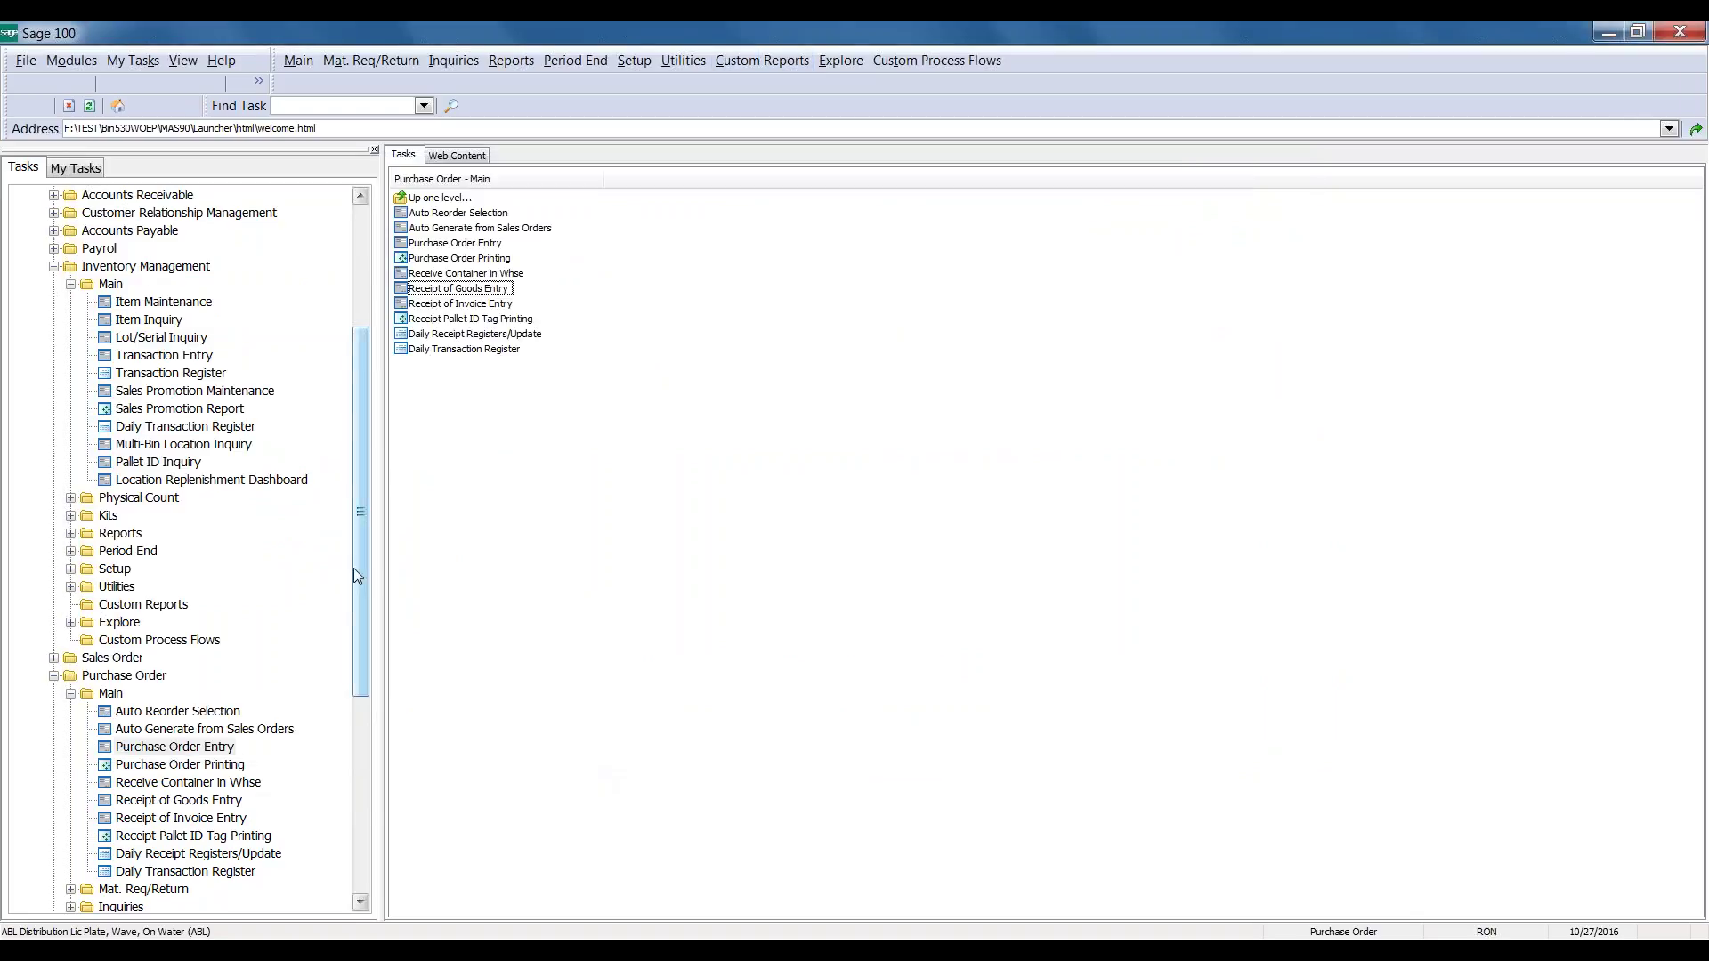
# Open Sales Order Entry from the Sales Order module, accepting 10/27/2016 as the accounting date
pyautogui.moveTo(367, 500); pyautogui.dragTo(360, 696)
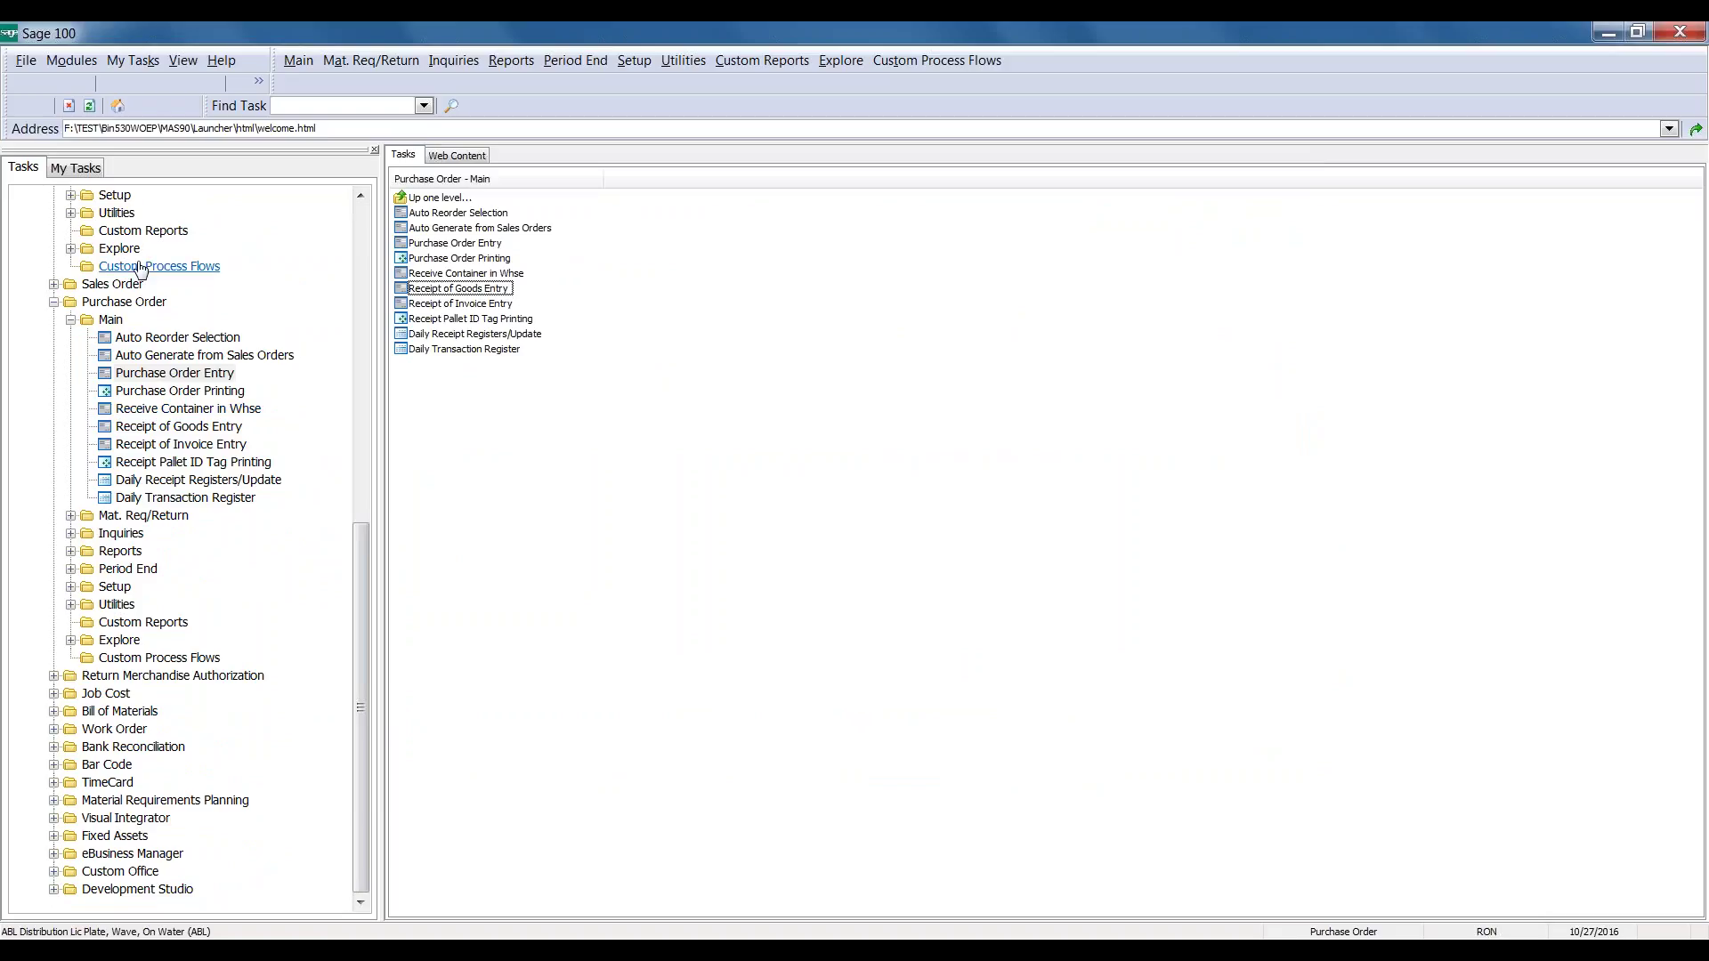
pyautogui.doubleClick(113, 284)
pyautogui.doubleClick(110, 302)
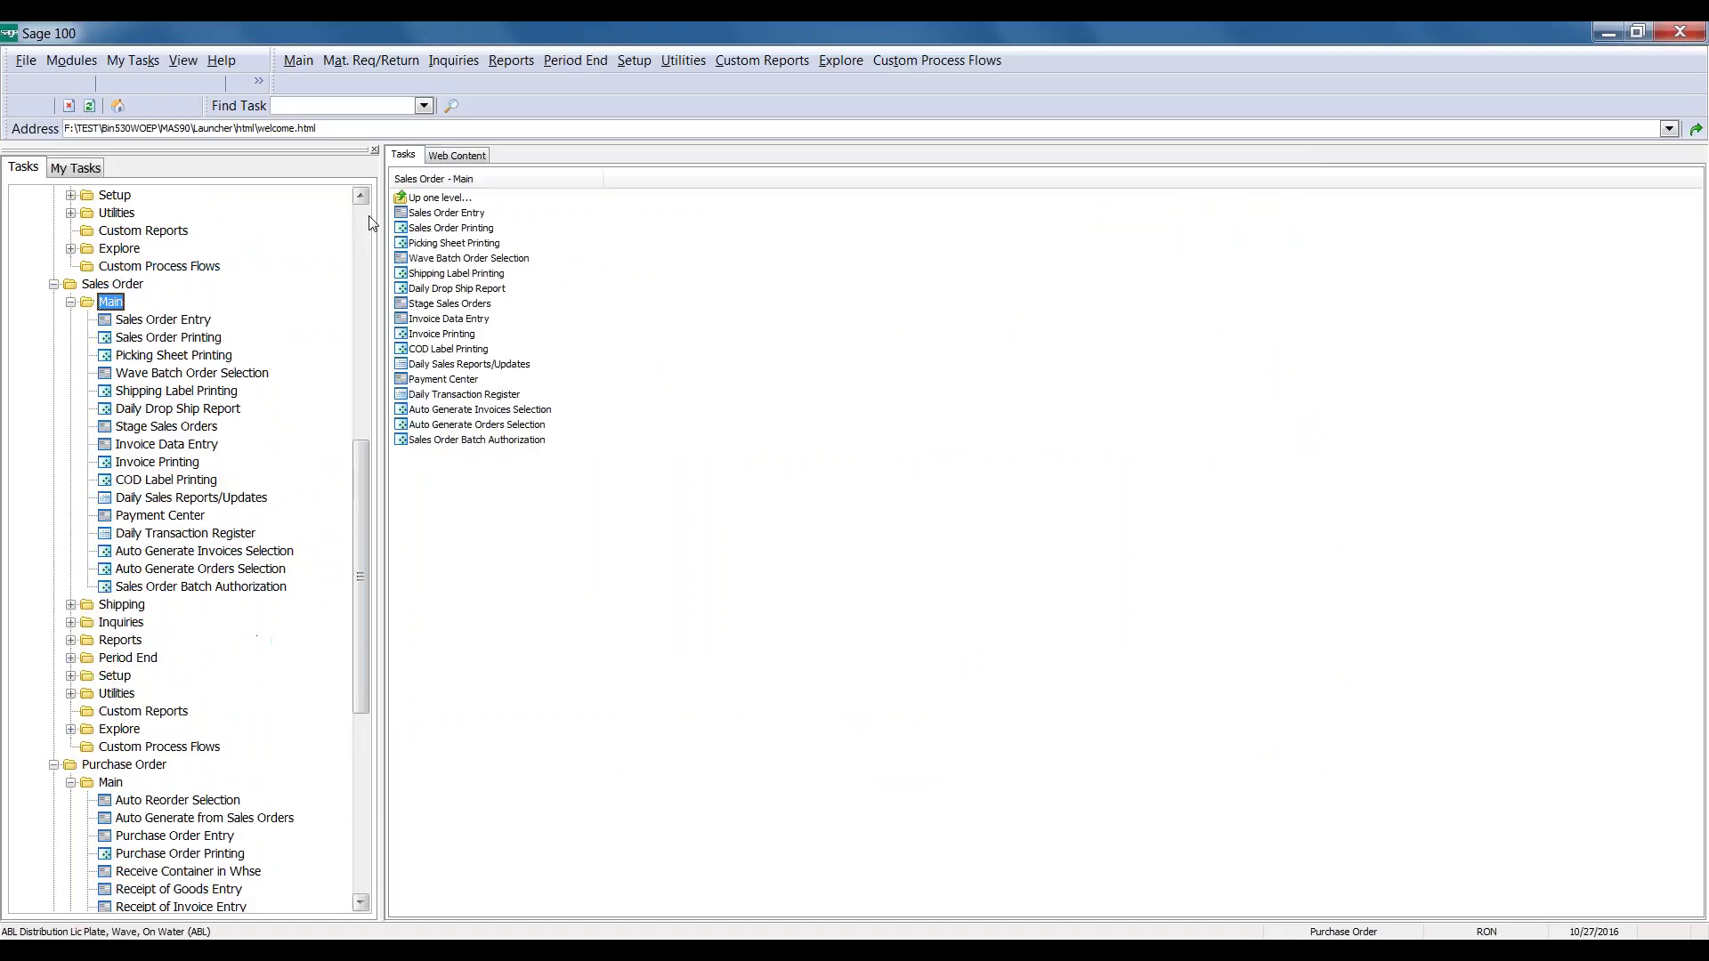
pyautogui.doubleClick(446, 213)
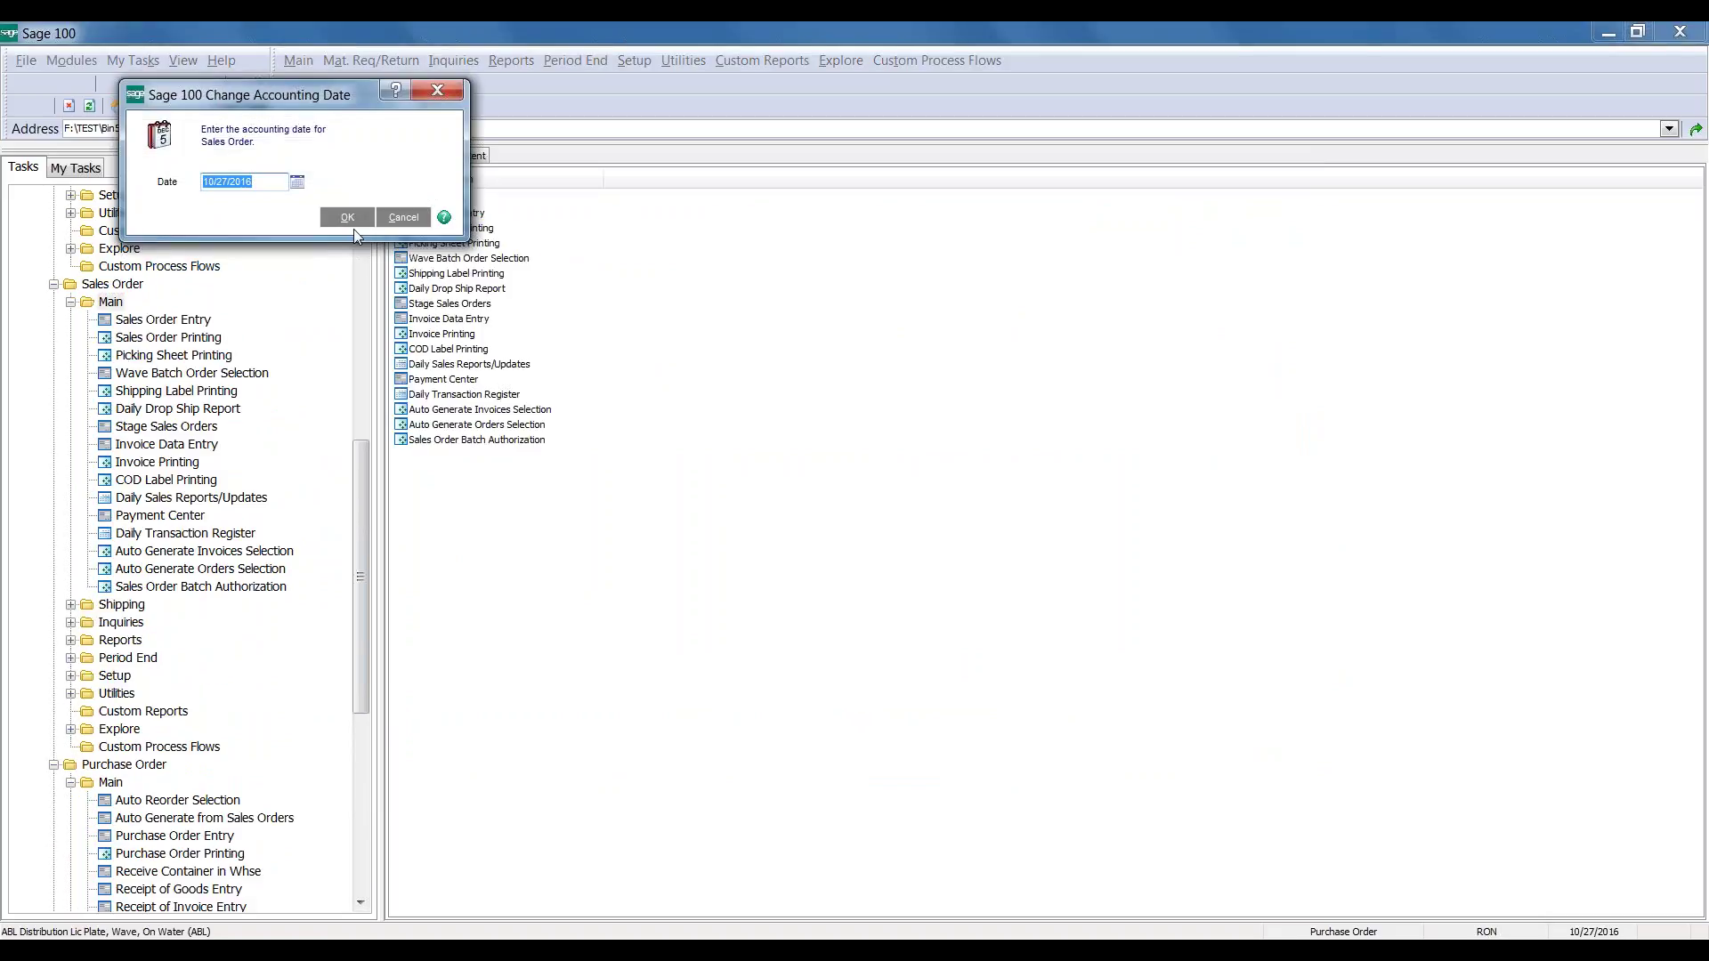
pyautogui.click(352, 223)
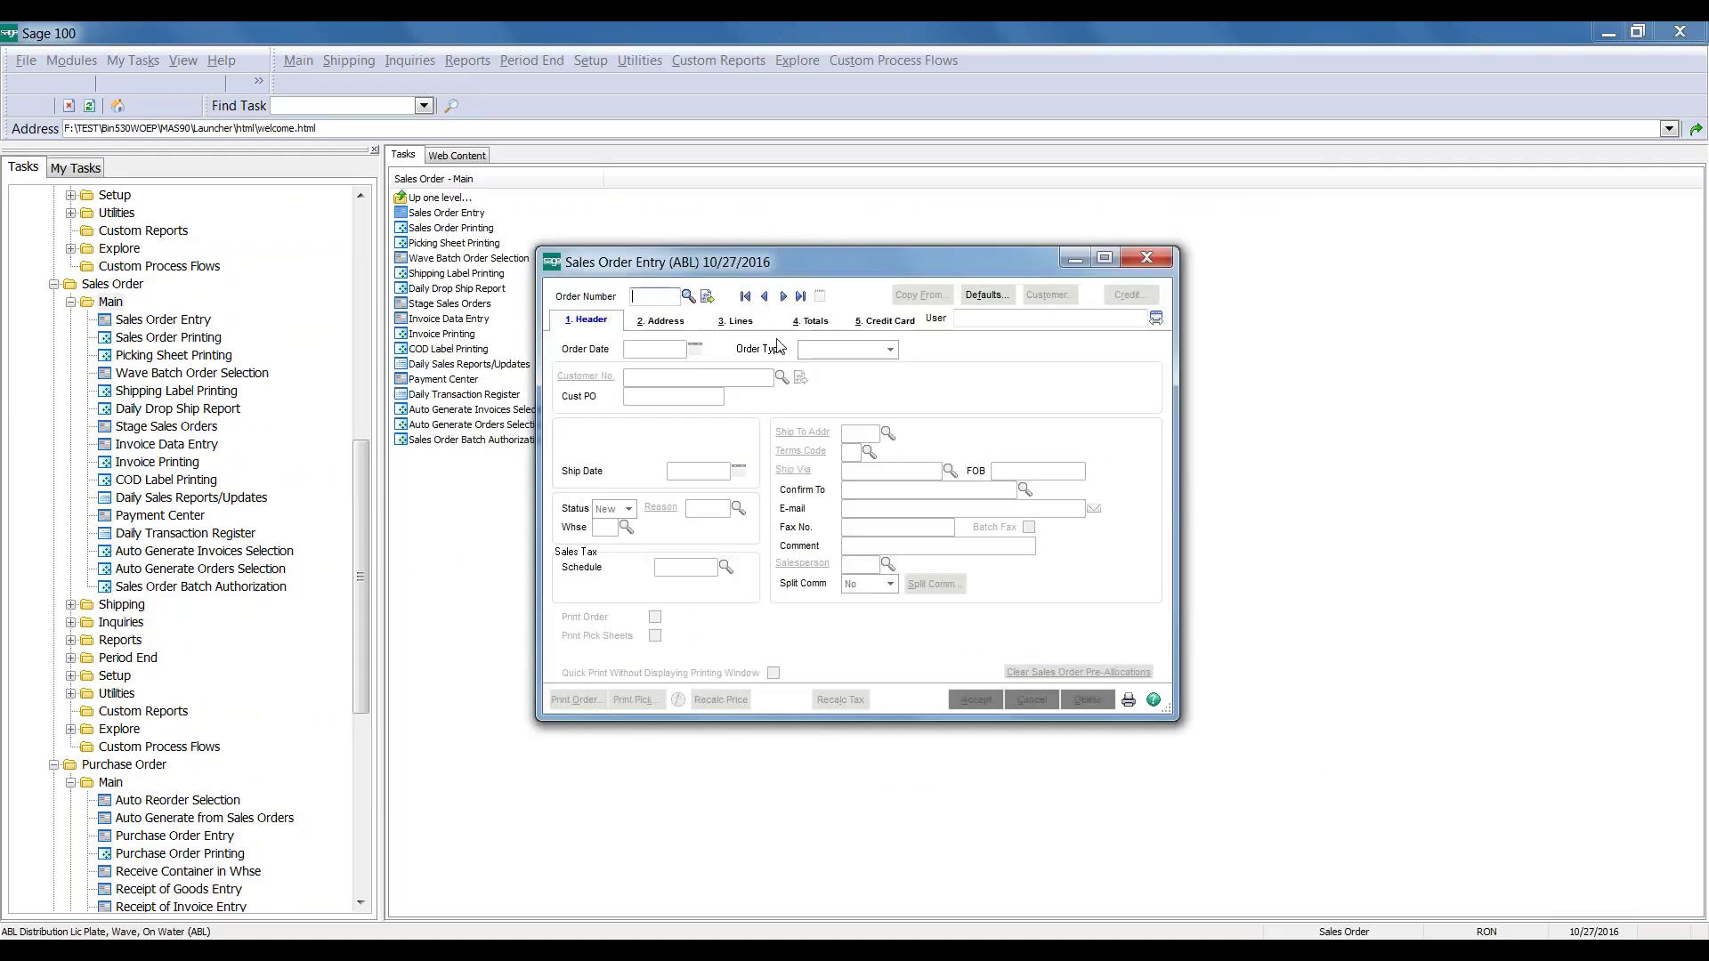
# Start a new sales order with the next order number for the customer Shepard Motorworks
pyautogui.click(708, 297)
pyautogui.click(782, 377)
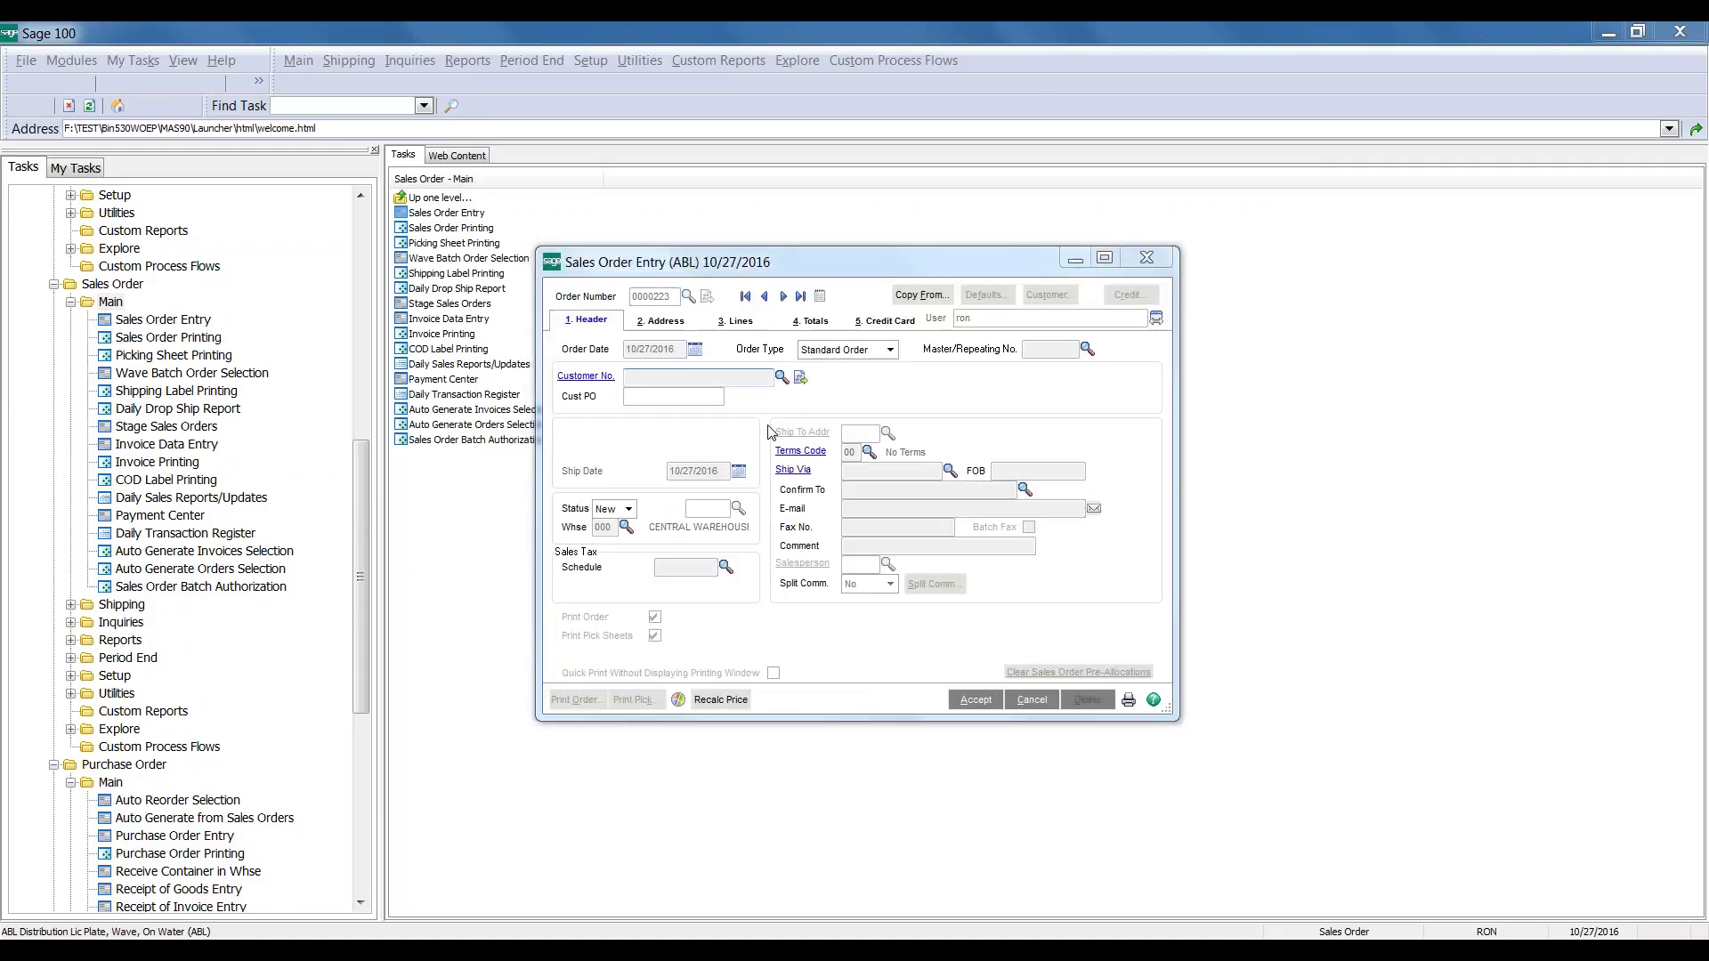
pyautogui.click(754, 437)
pyautogui.doubleClick(755, 437)
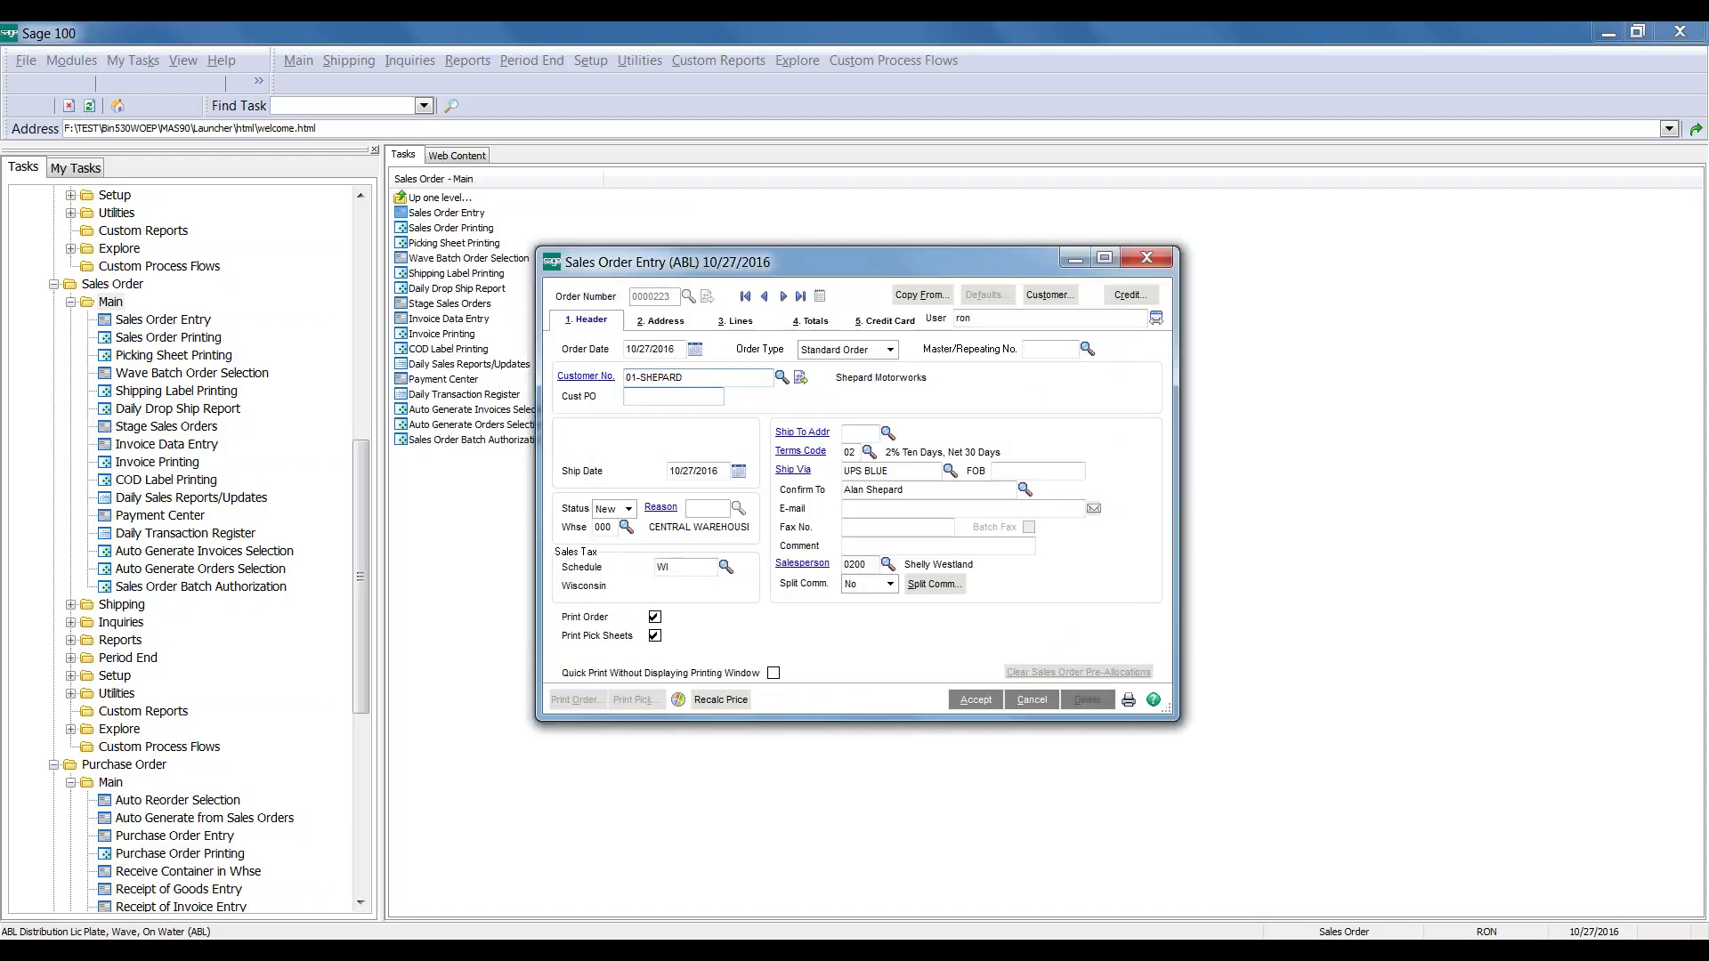
# Add an order line for item 1001 BEAR with an ordered quantity of 100
pyautogui.click(737, 321)
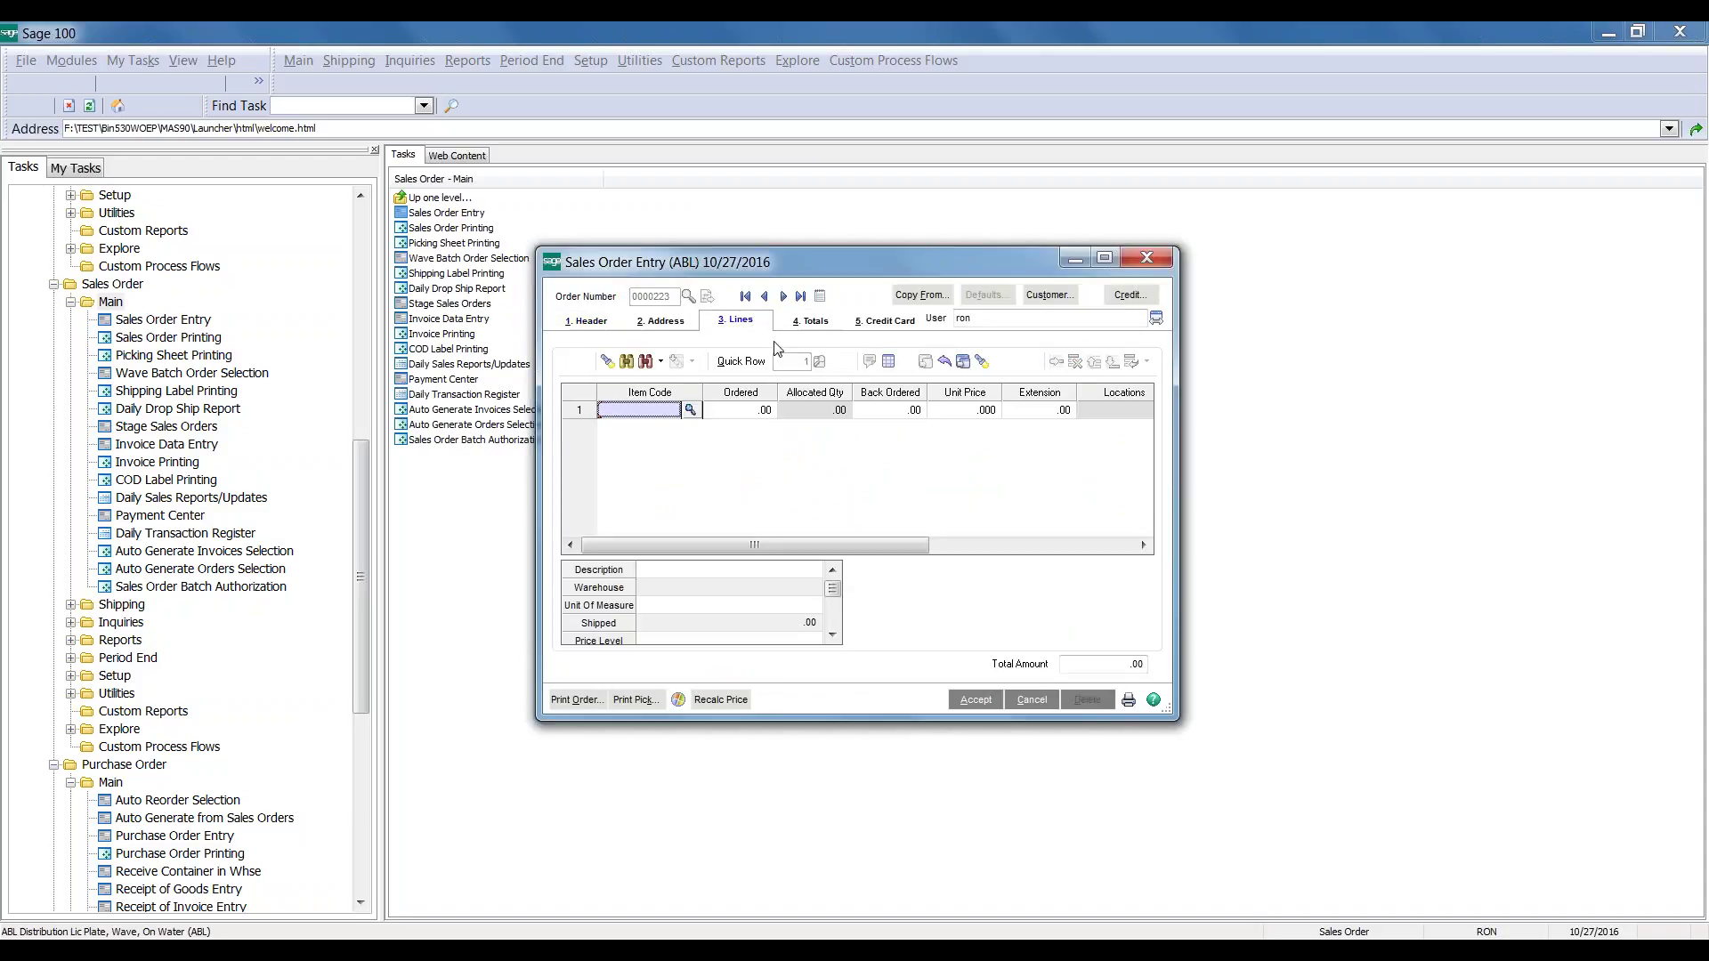
pyautogui.press('F2')
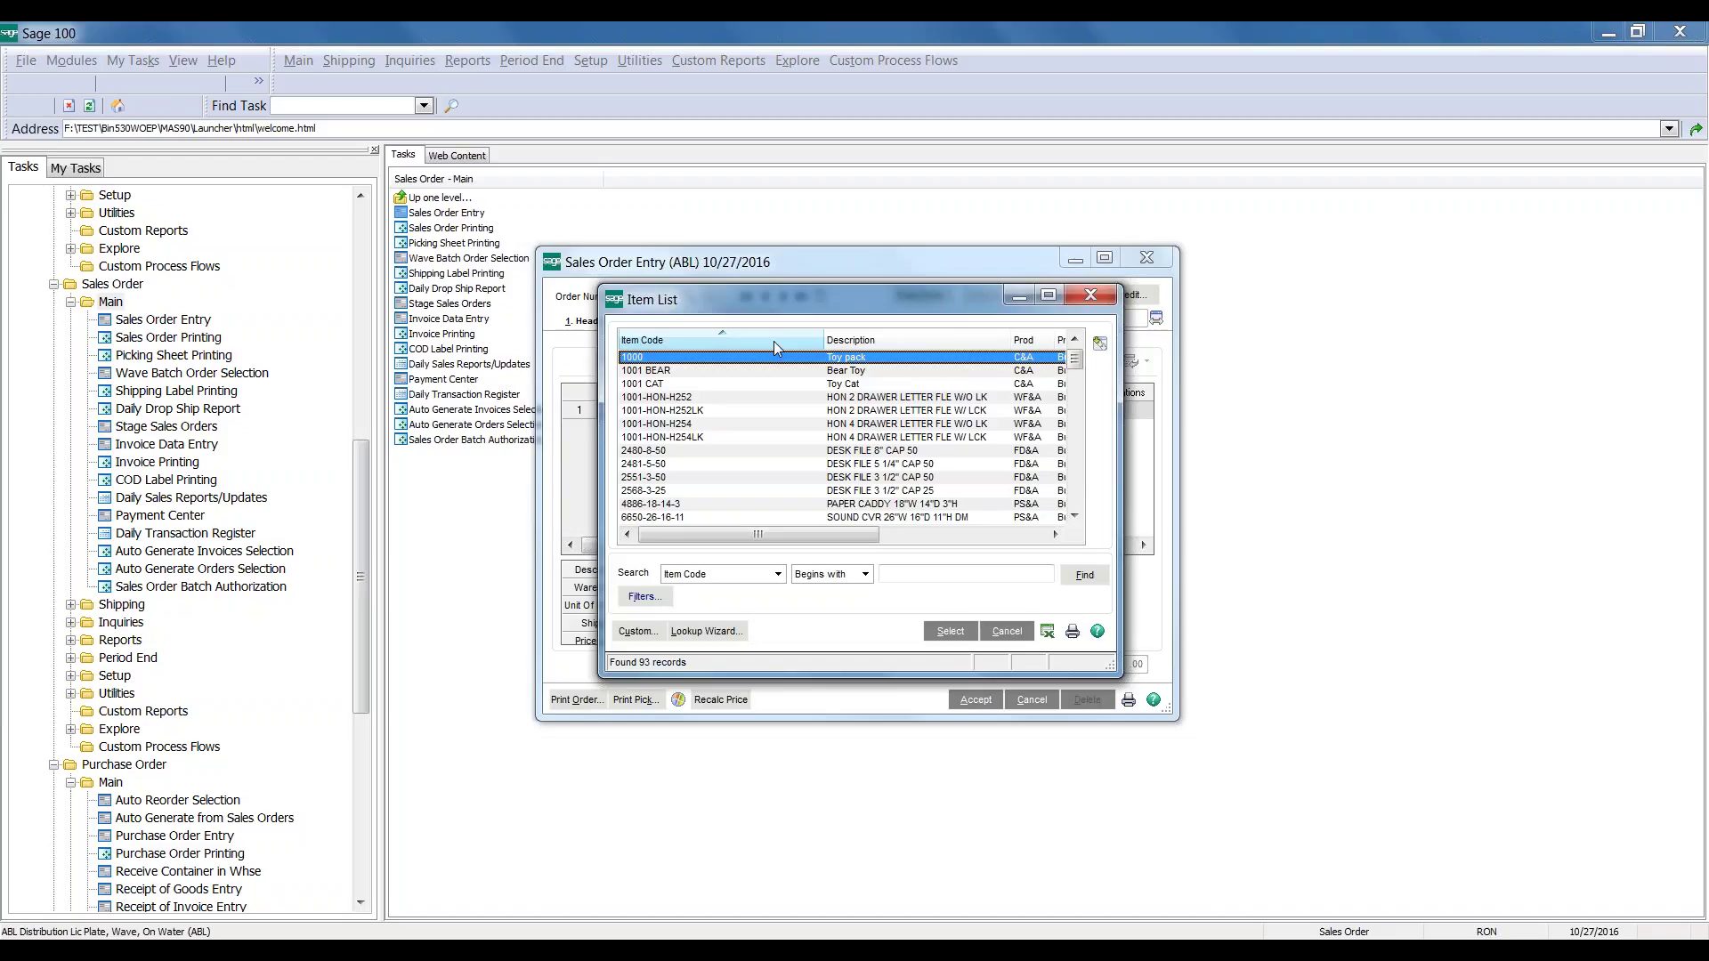
pyautogui.press('Down')
pyautogui.press('Down')
pyautogui.press('Up')
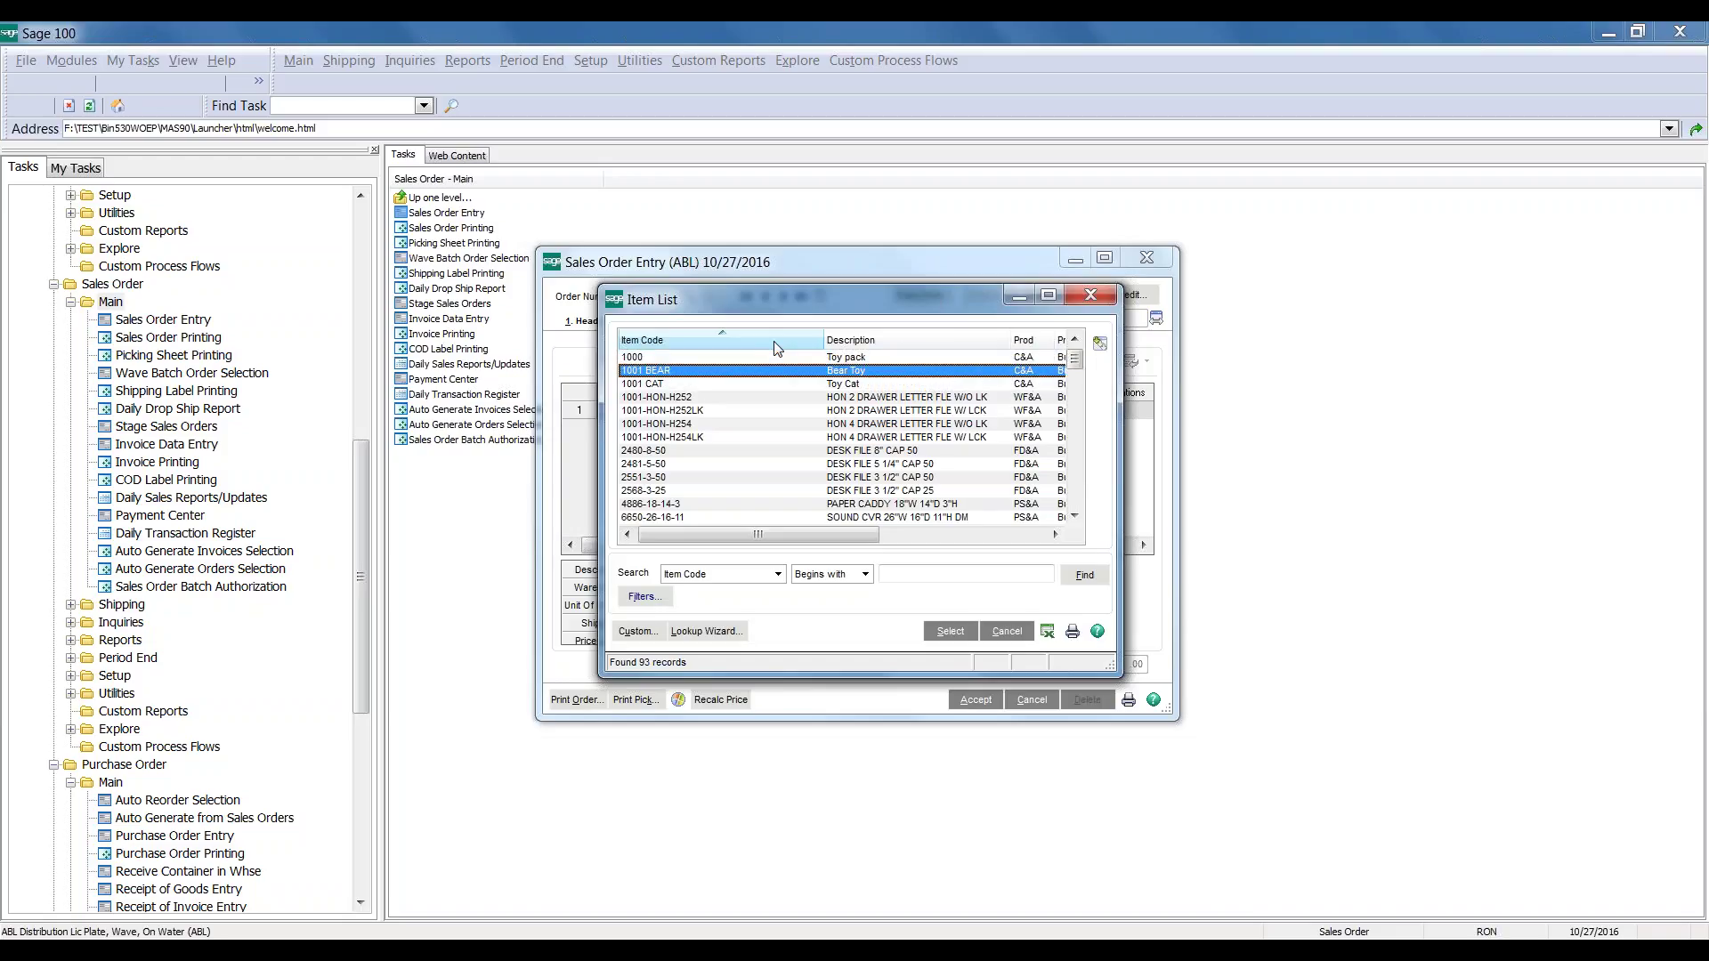
pyautogui.press('Return')
pyautogui.write('100')
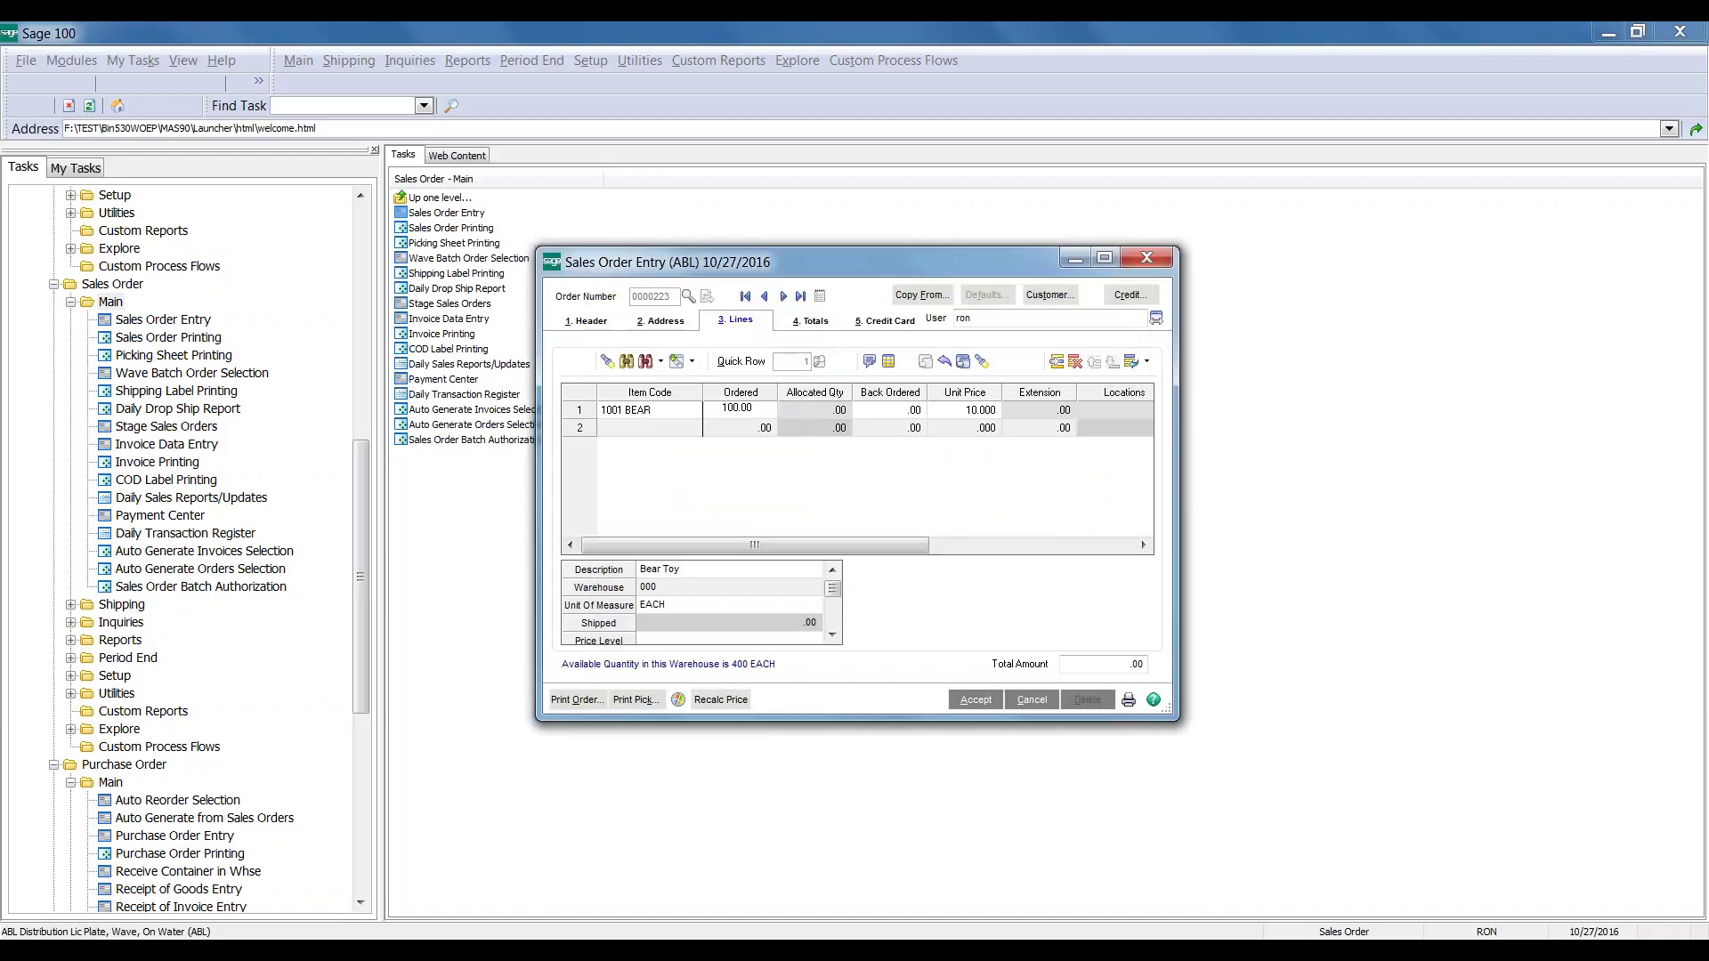
pyautogui.press('Tab')
pyautogui.press('Tab')
pyautogui.press('Tab')
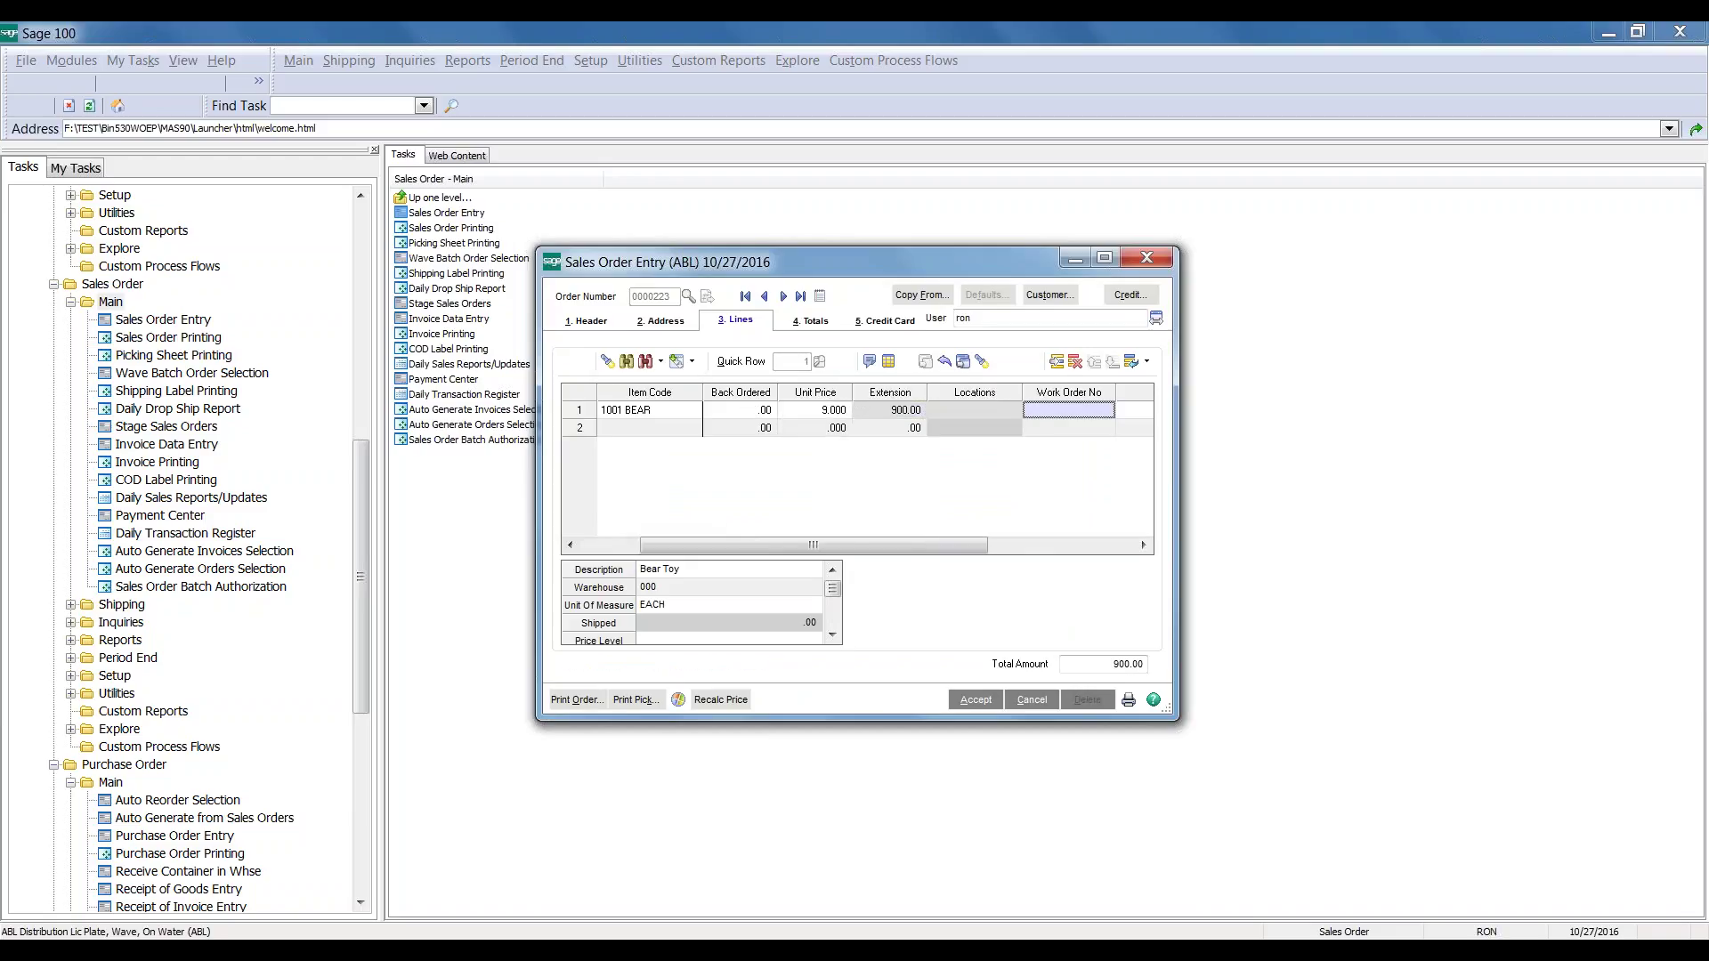
pyautogui.click(888, 363)
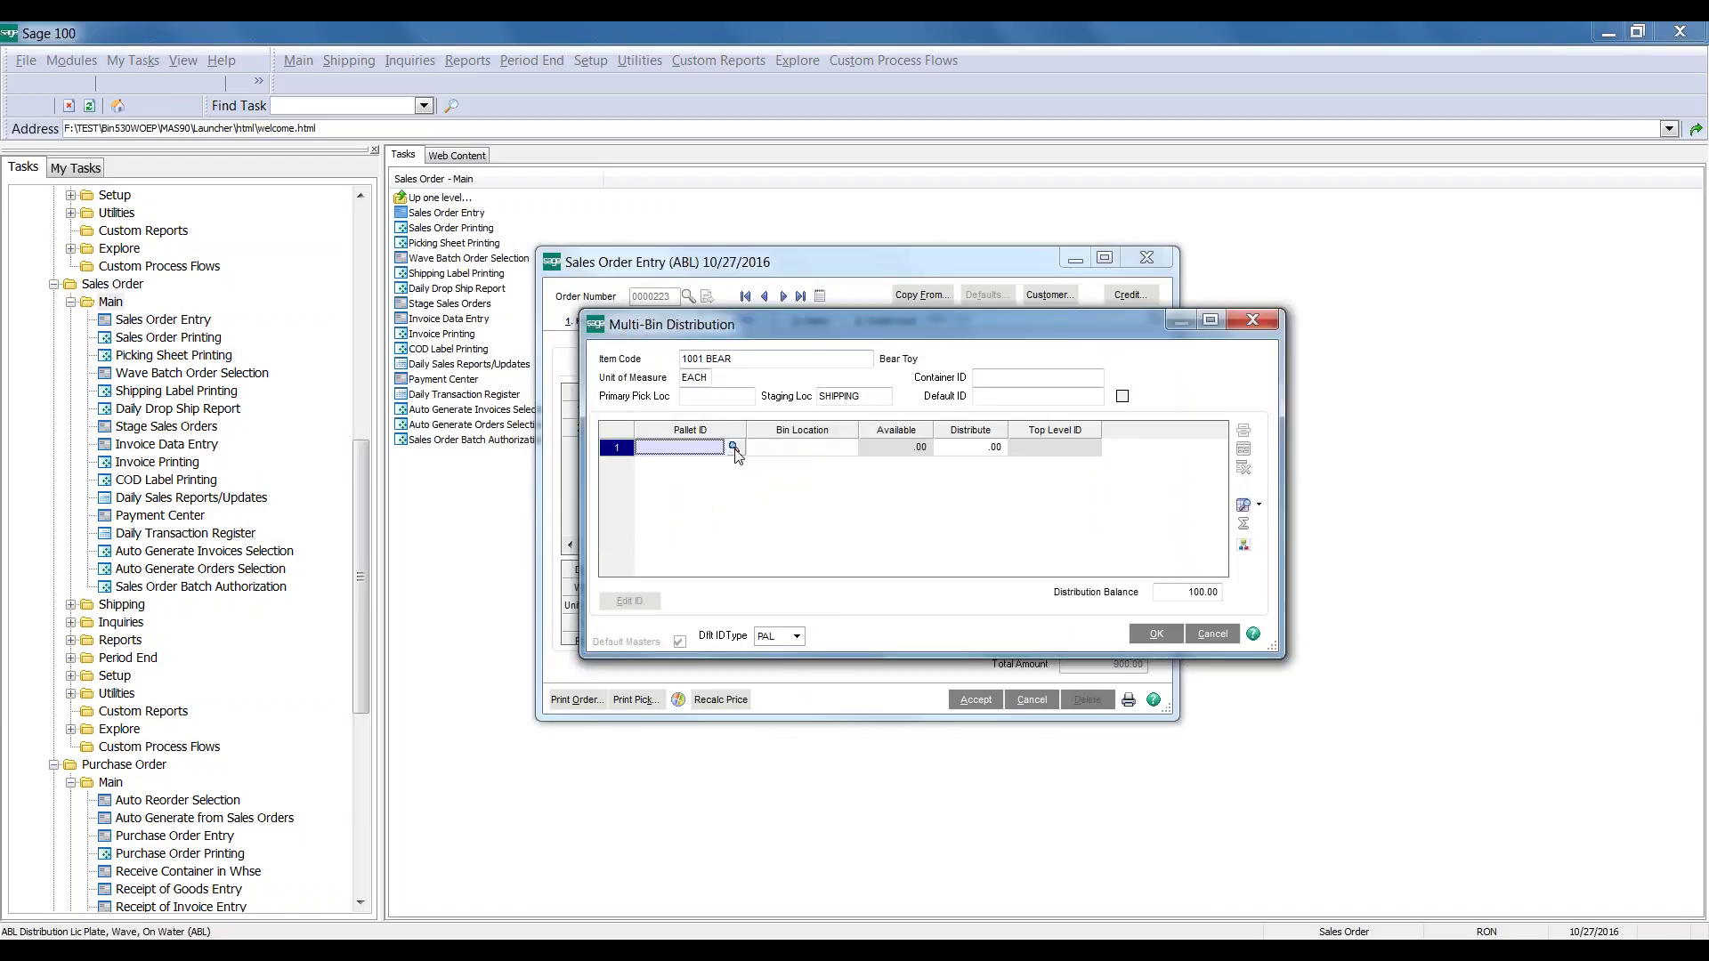
pyautogui.click(734, 447)
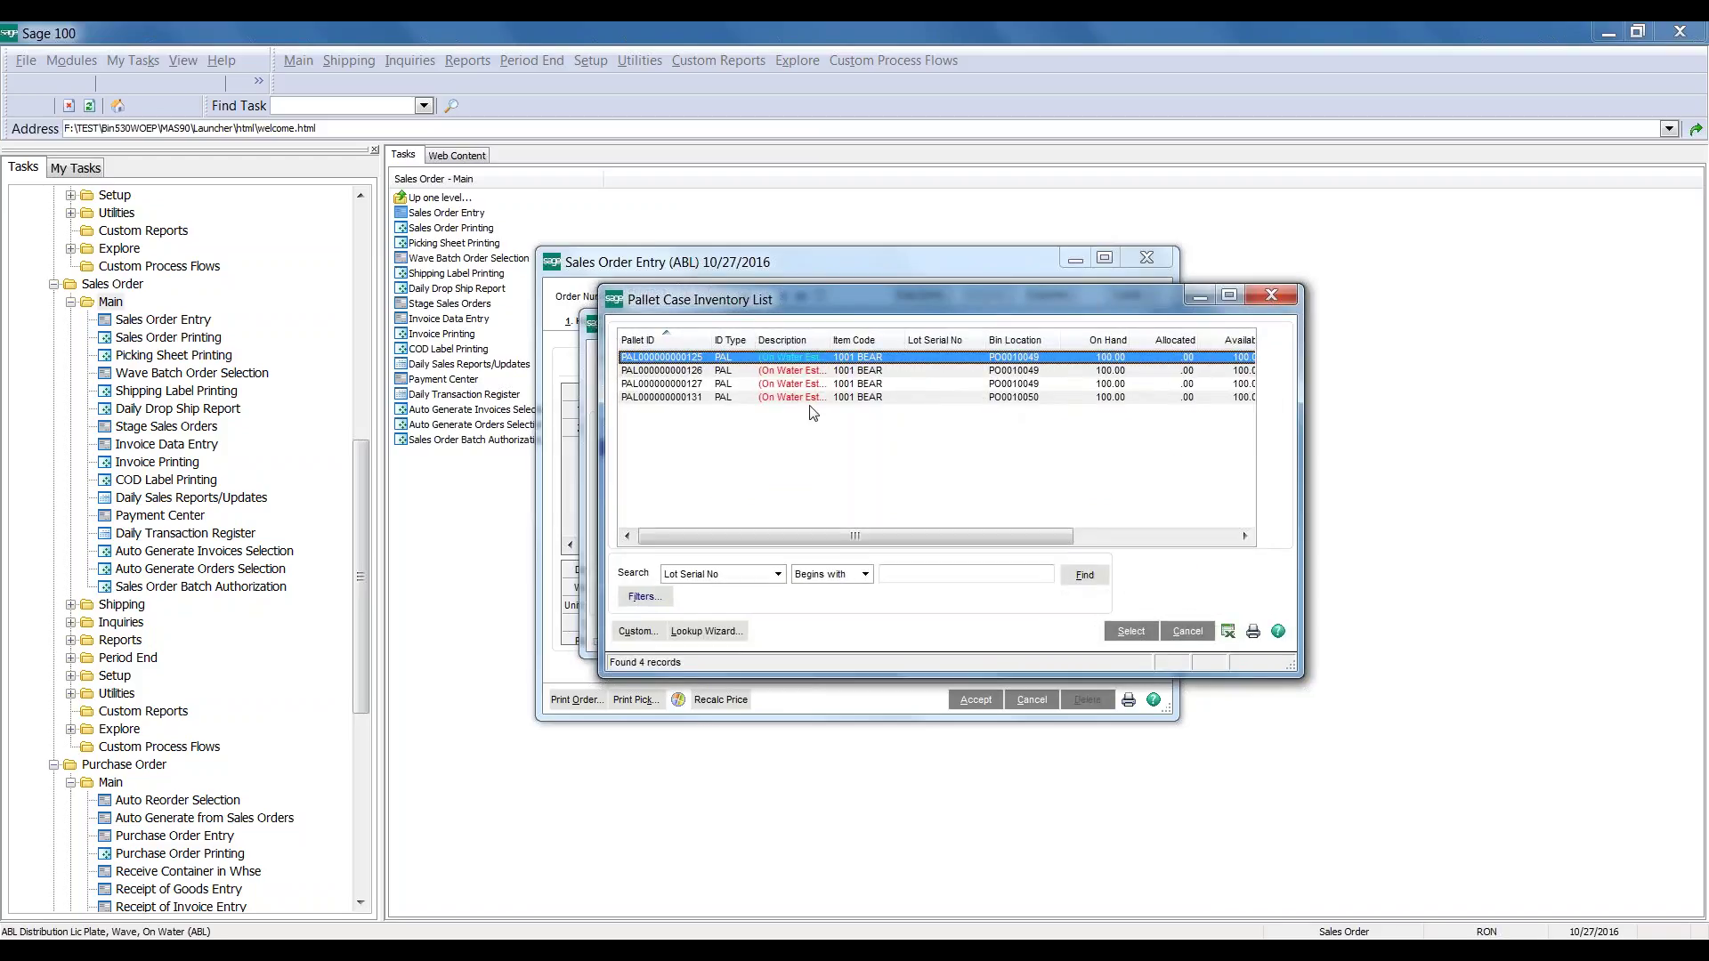
pyautogui.click(771, 397)
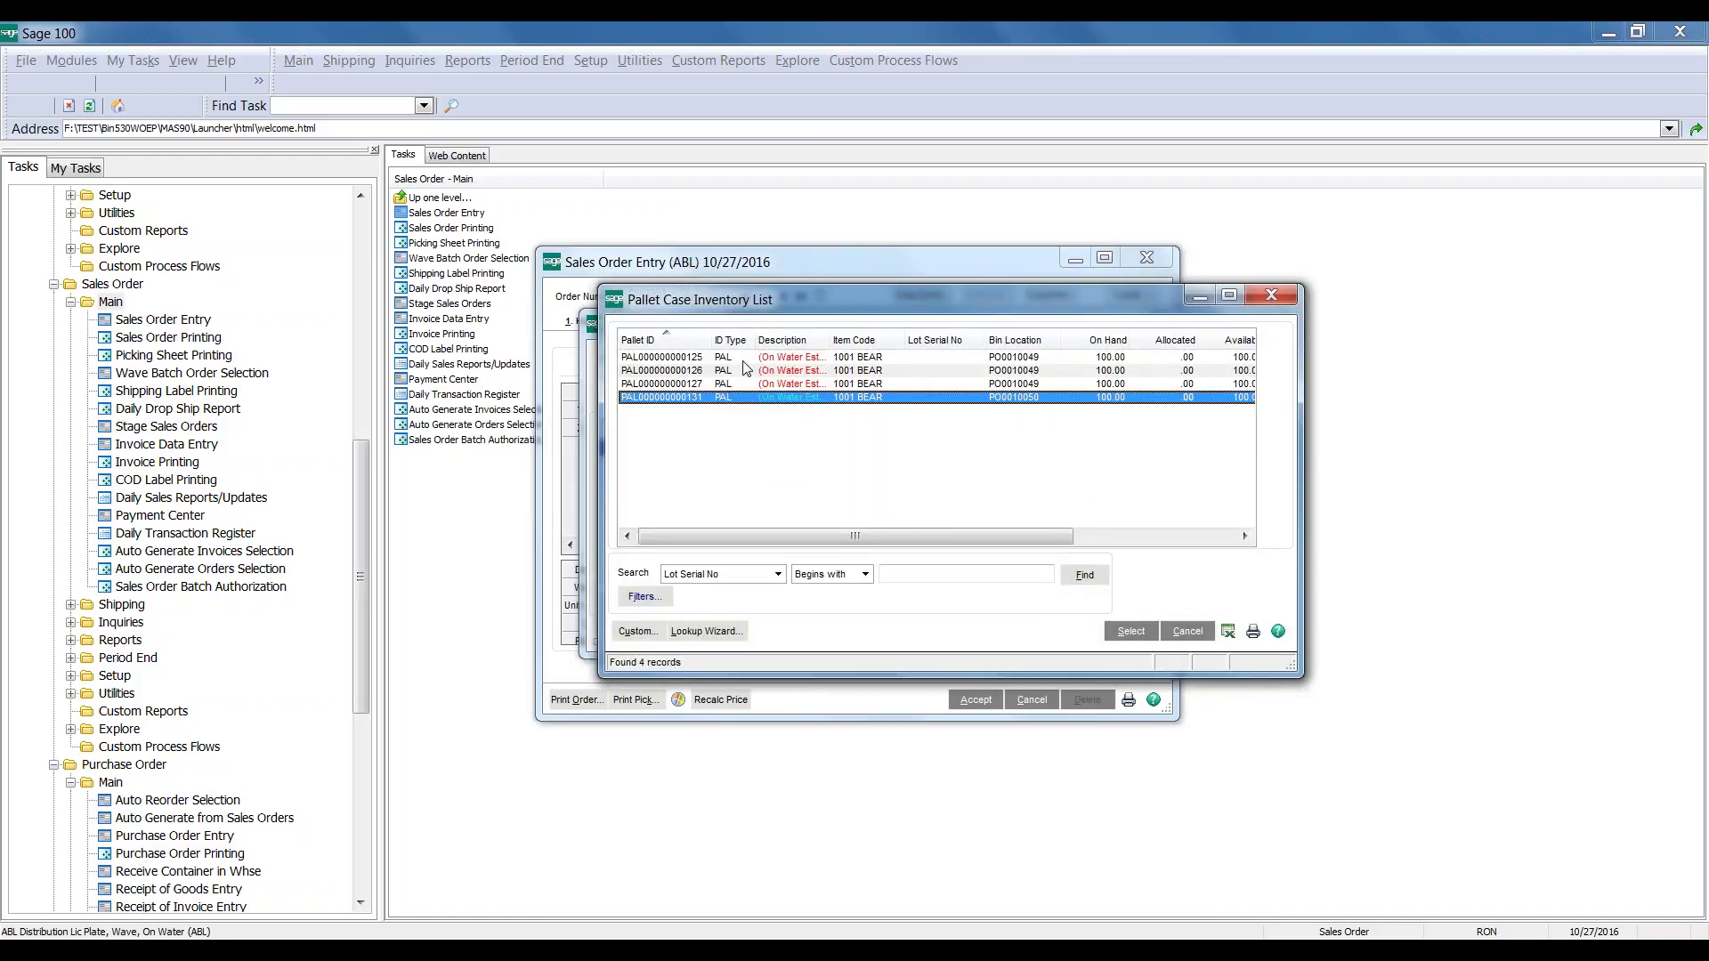
pyautogui.doubleClick(745, 358)
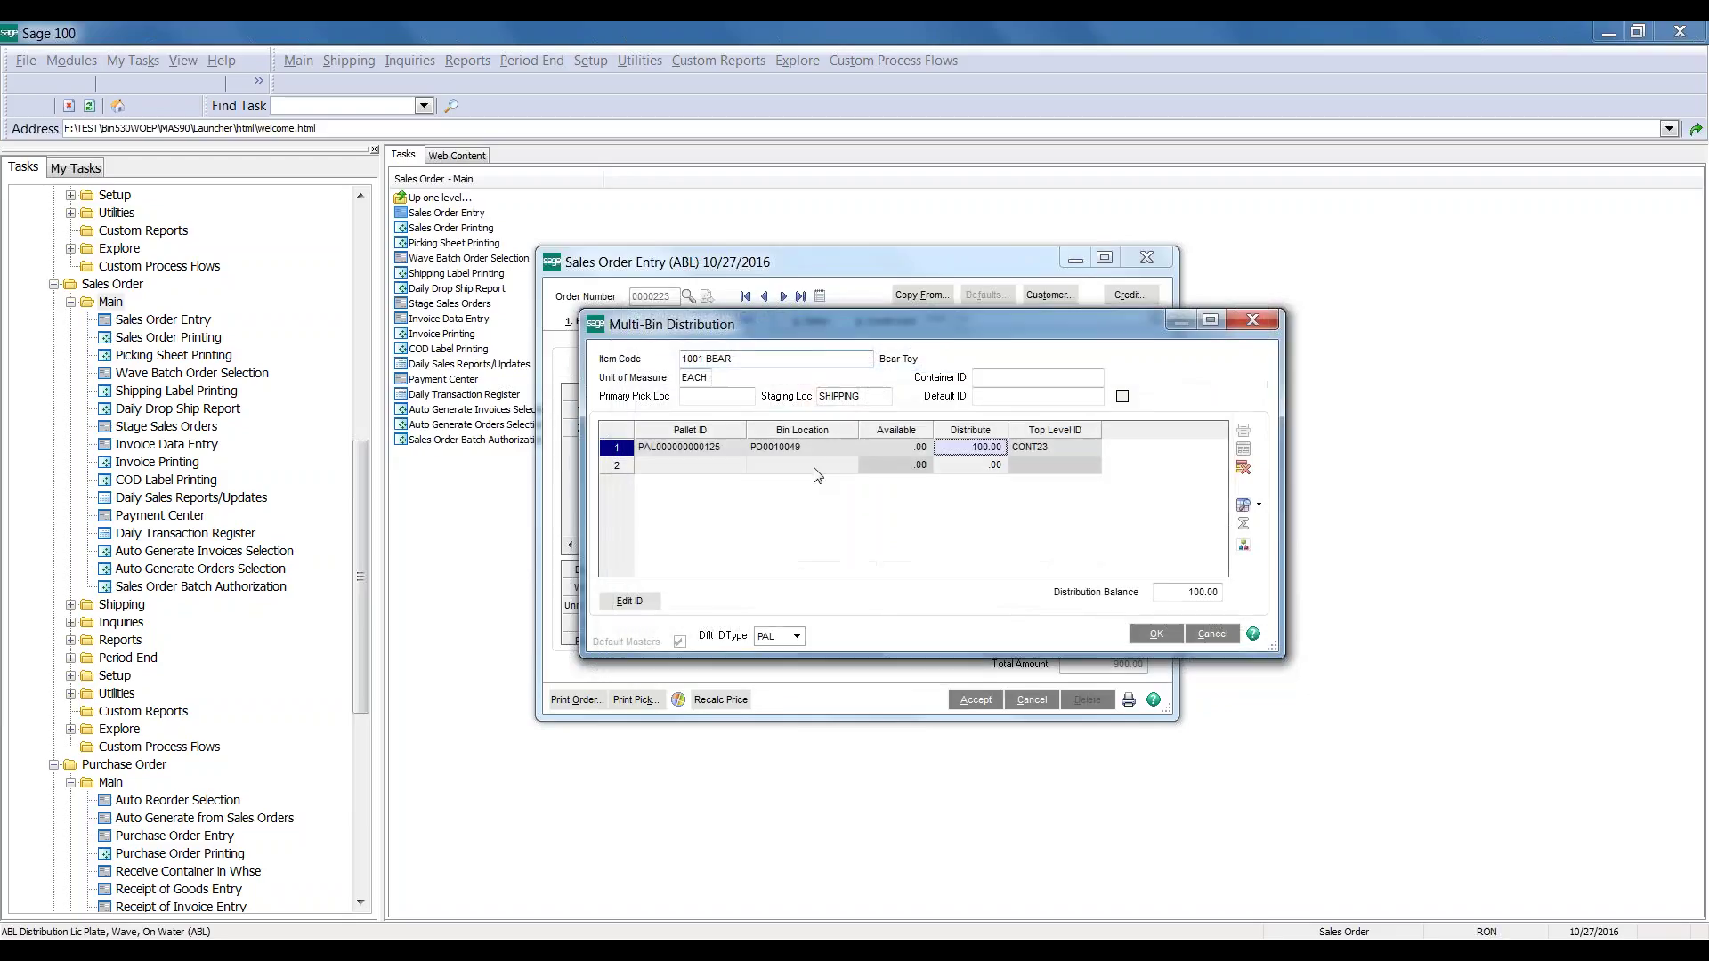
pyautogui.click(692, 467)
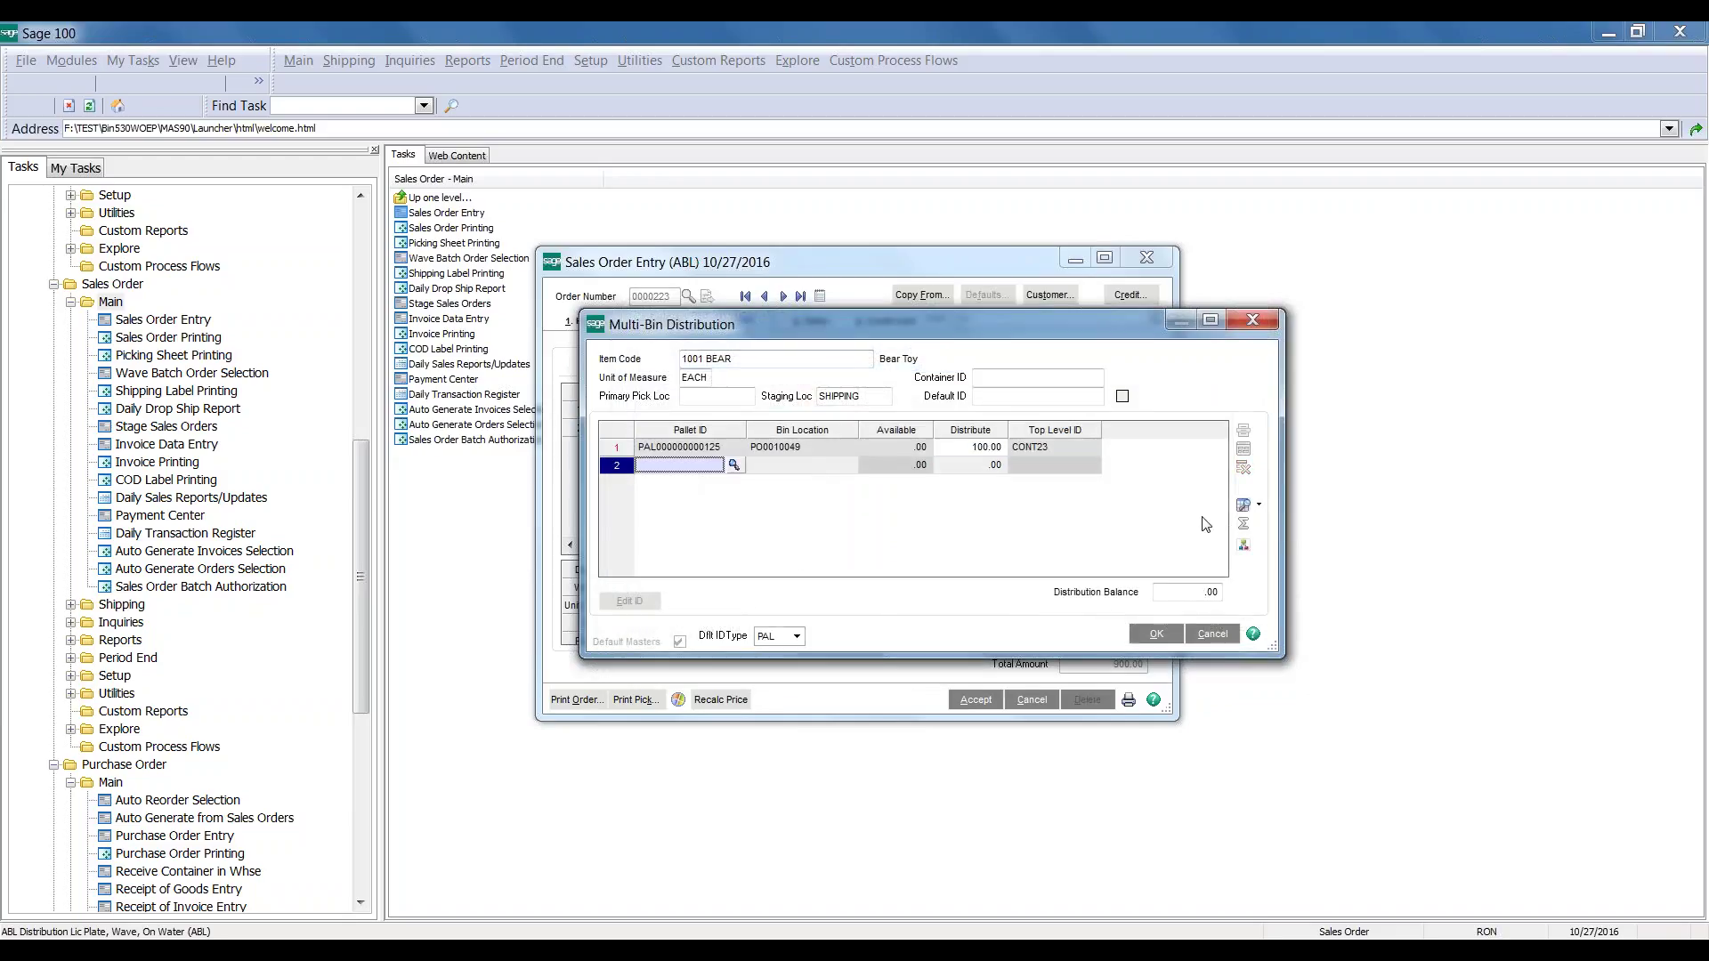
pyautogui.click(1158, 635)
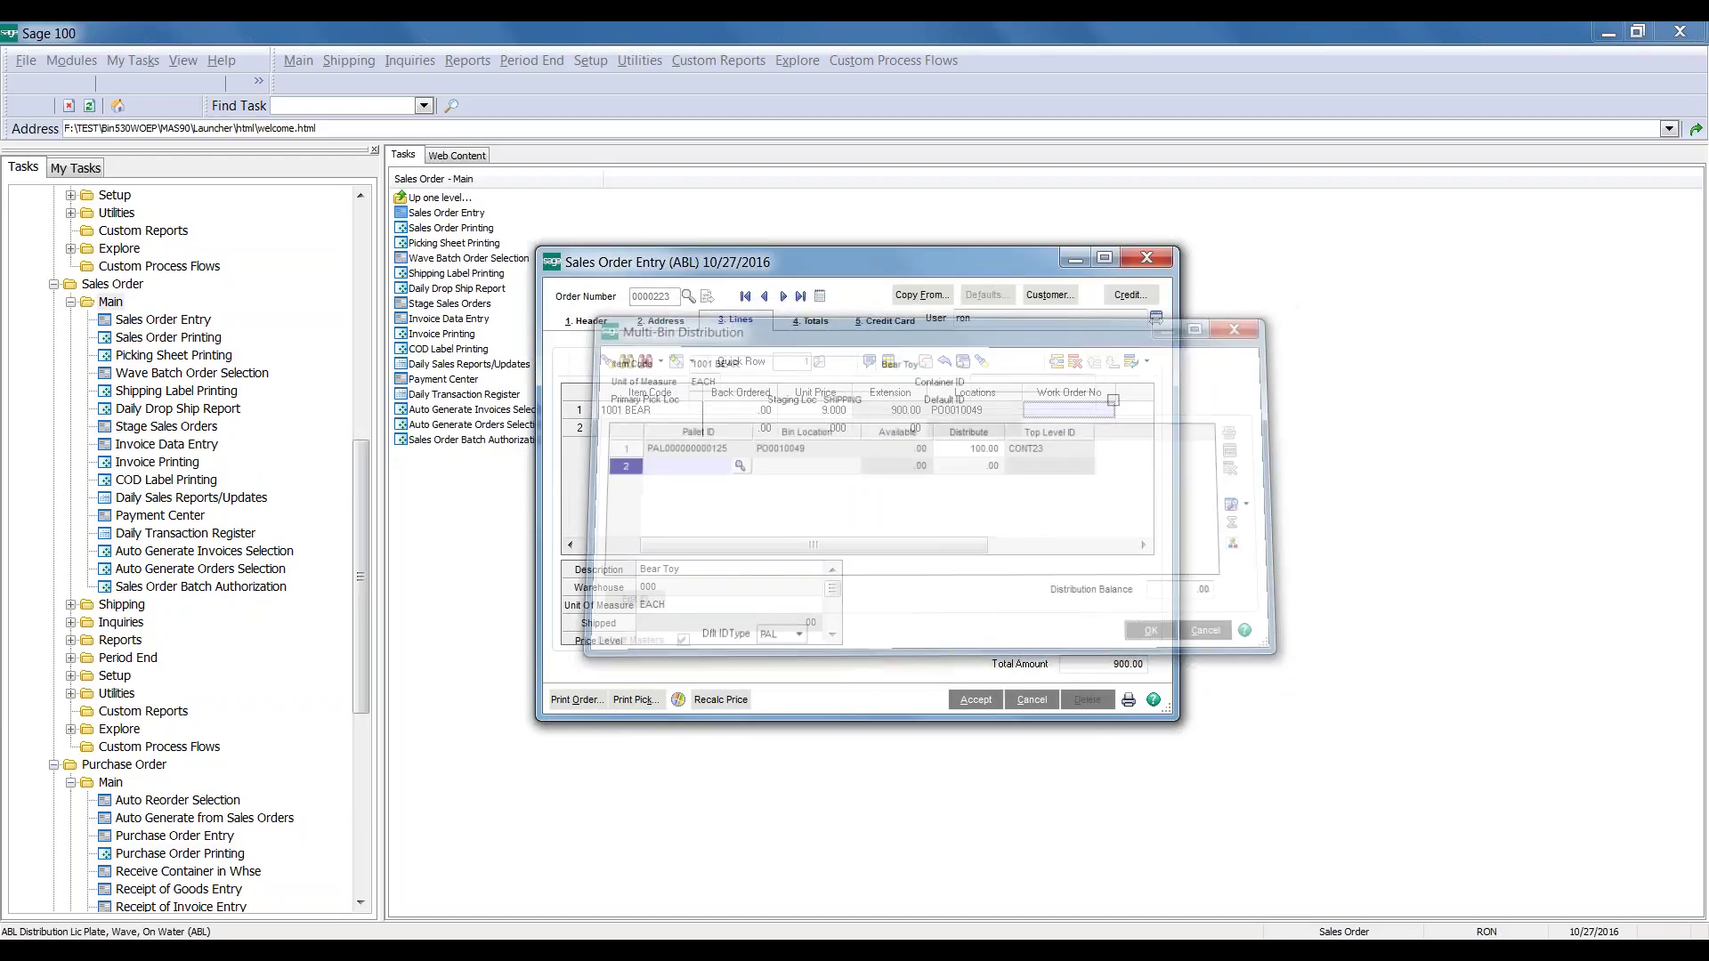
pyautogui.click(962, 704)
pyautogui.click(972, 702)
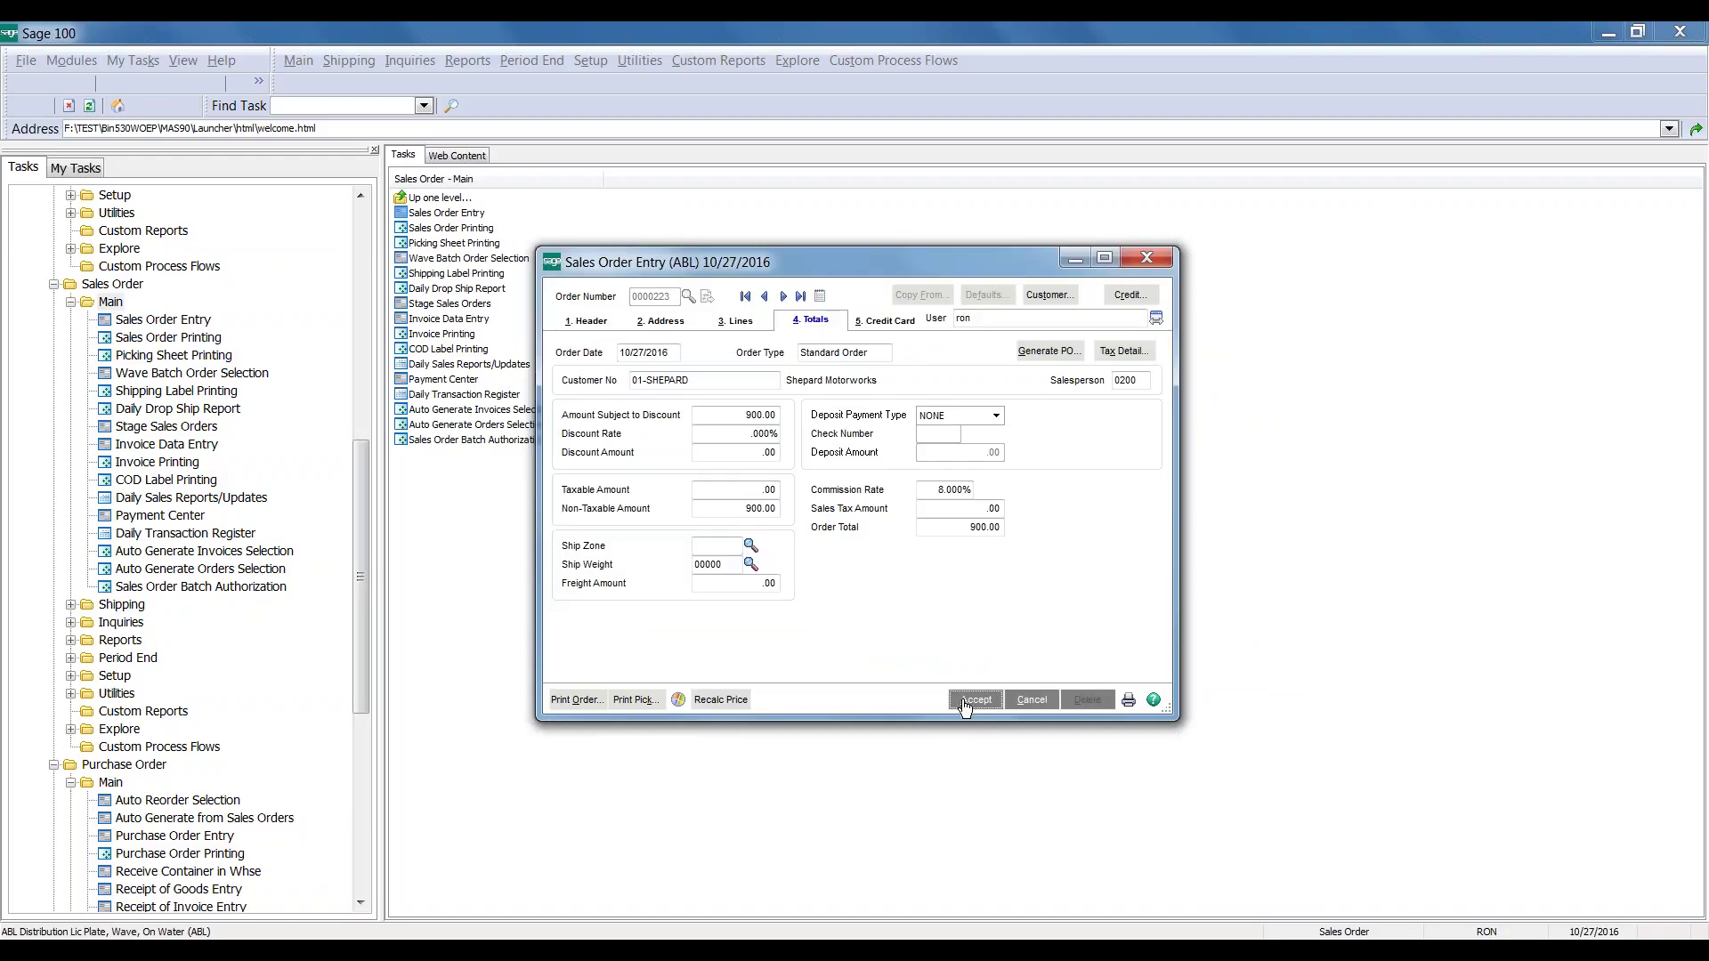
# Close the open Purchase Order Entry and Sales Order Entry windows
pyautogui.moveTo(1022, 924)
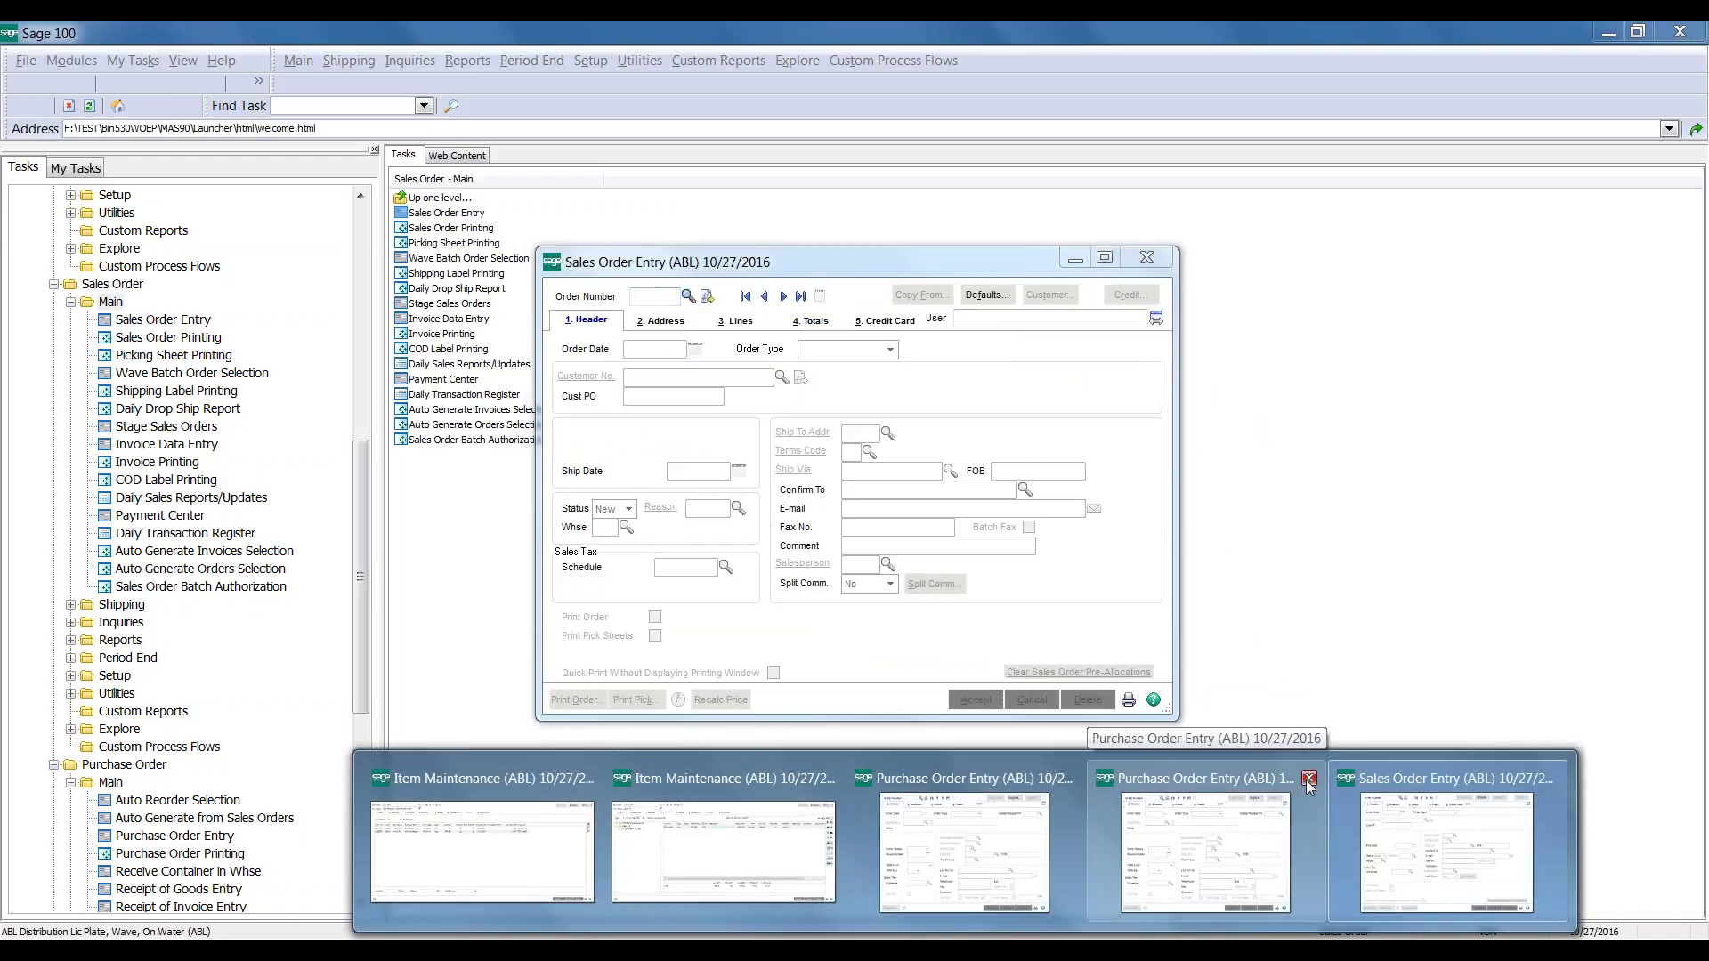
pyautogui.click(1204, 845)
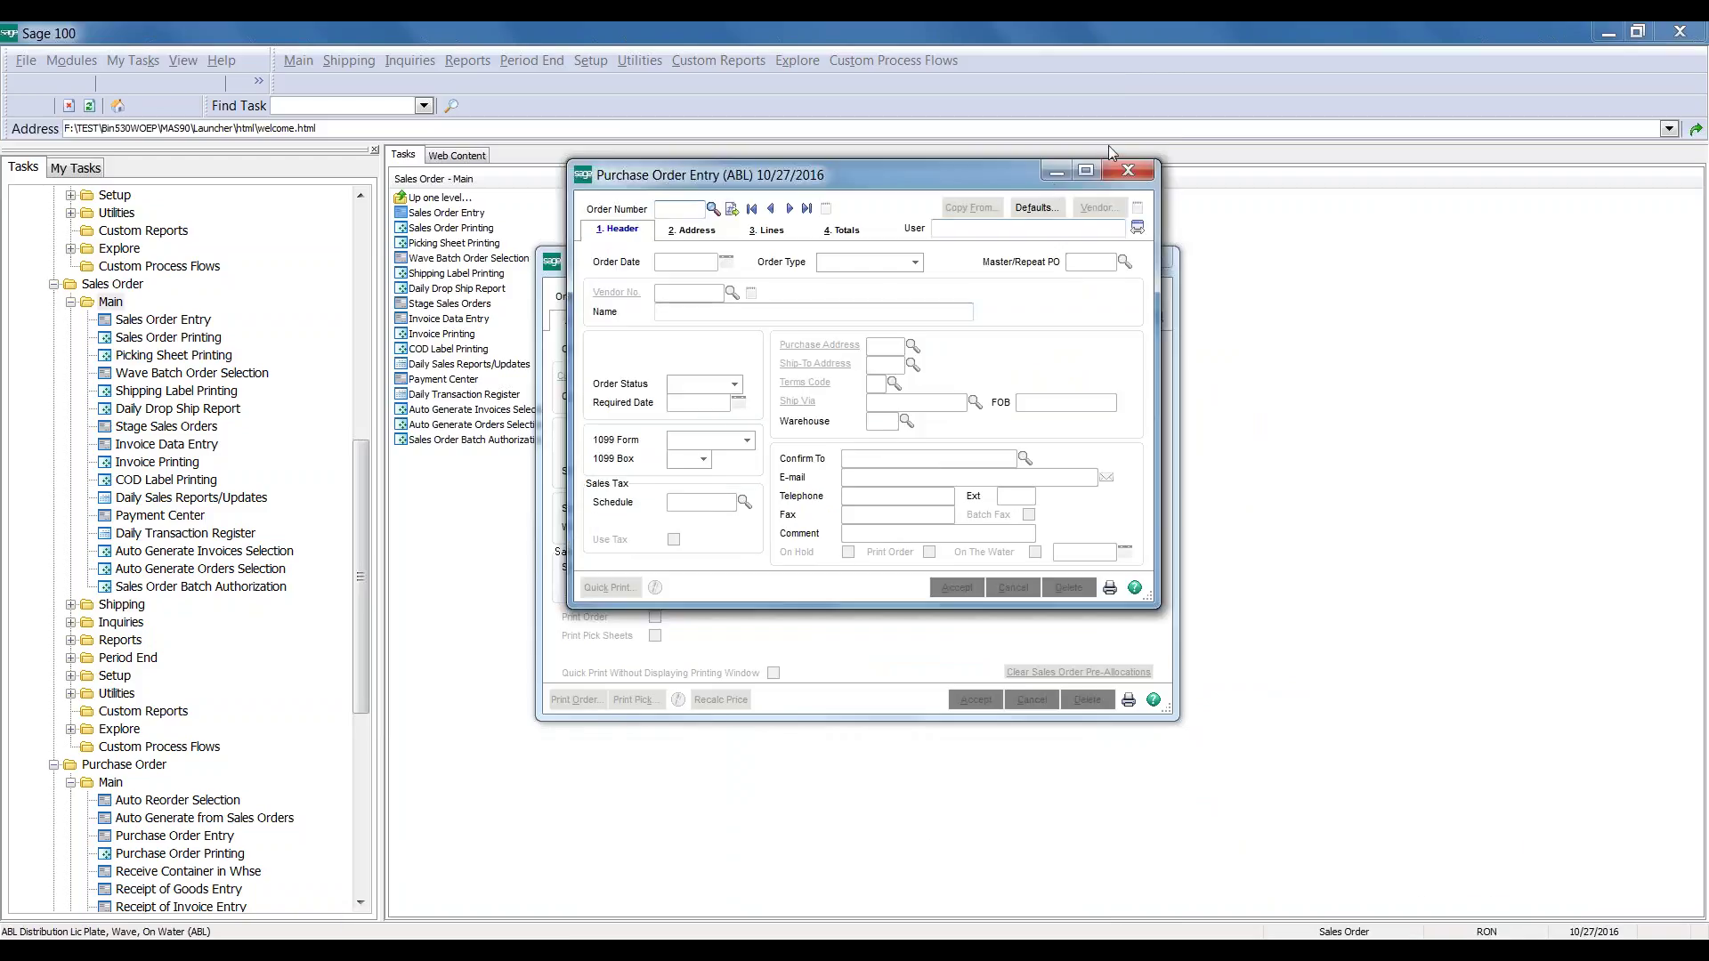
pyautogui.click(1128, 170)
pyautogui.press('Escape')
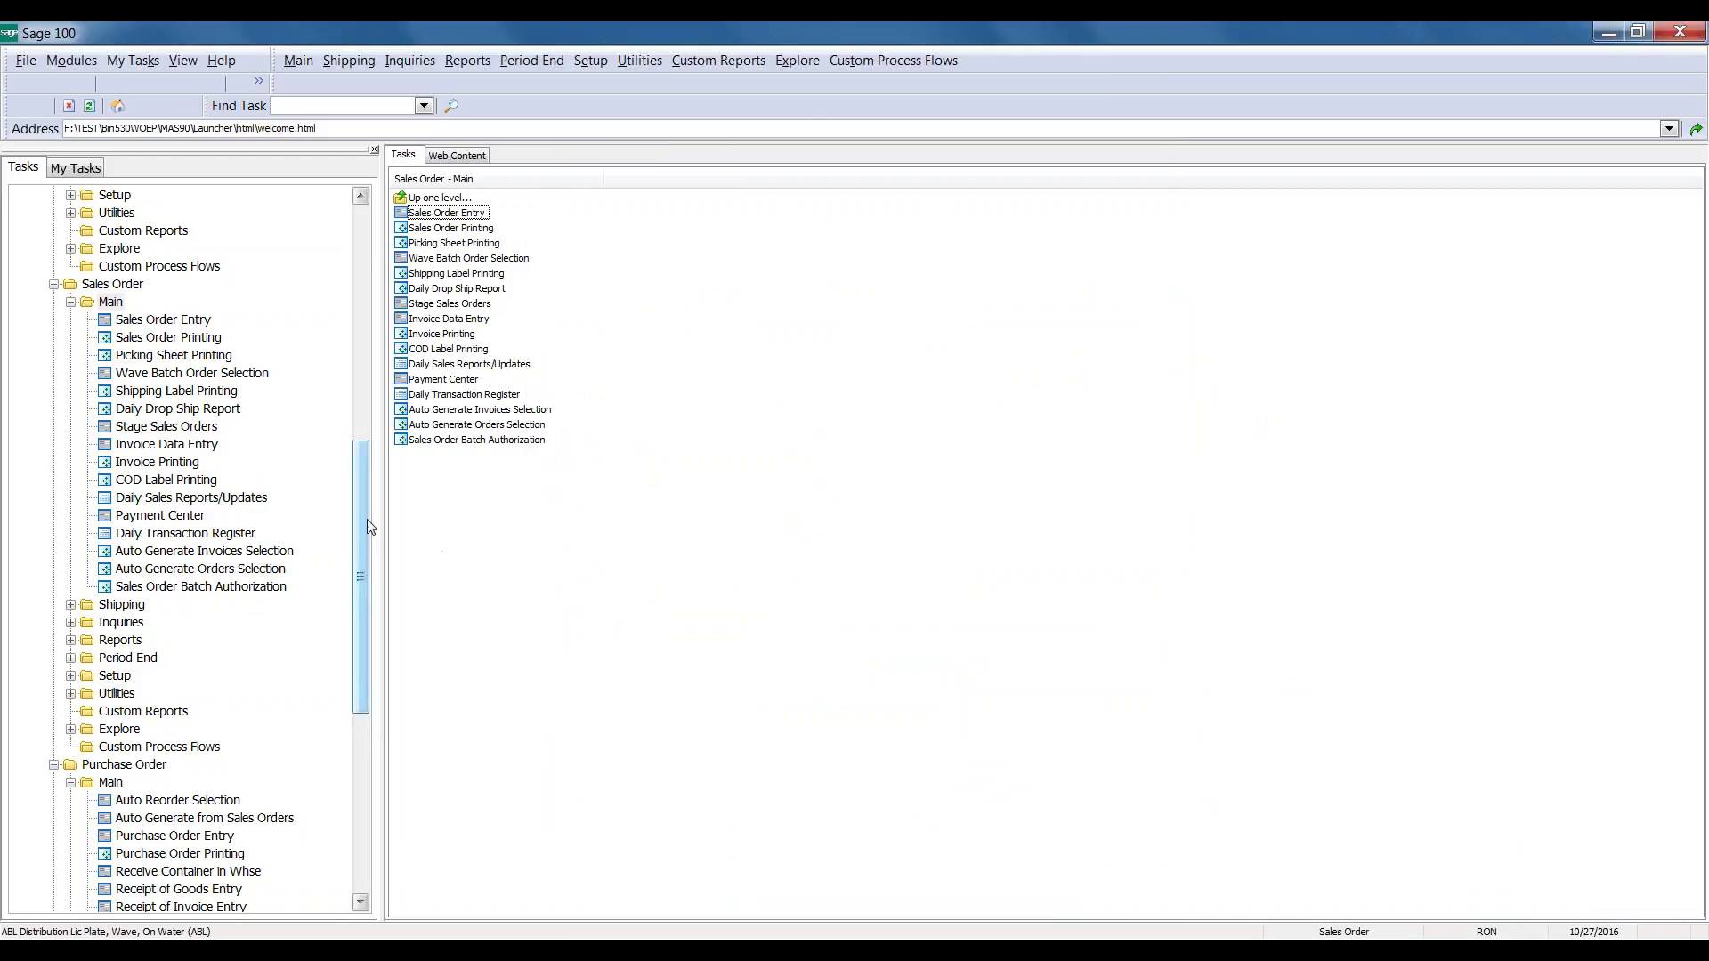
# Start a warehouse container receipt for container CONT23 in a new P/O receipt entry batch
pyautogui.moveTo(370, 526); pyautogui.dragTo(345, 659)
pyautogui.click(223, 515)
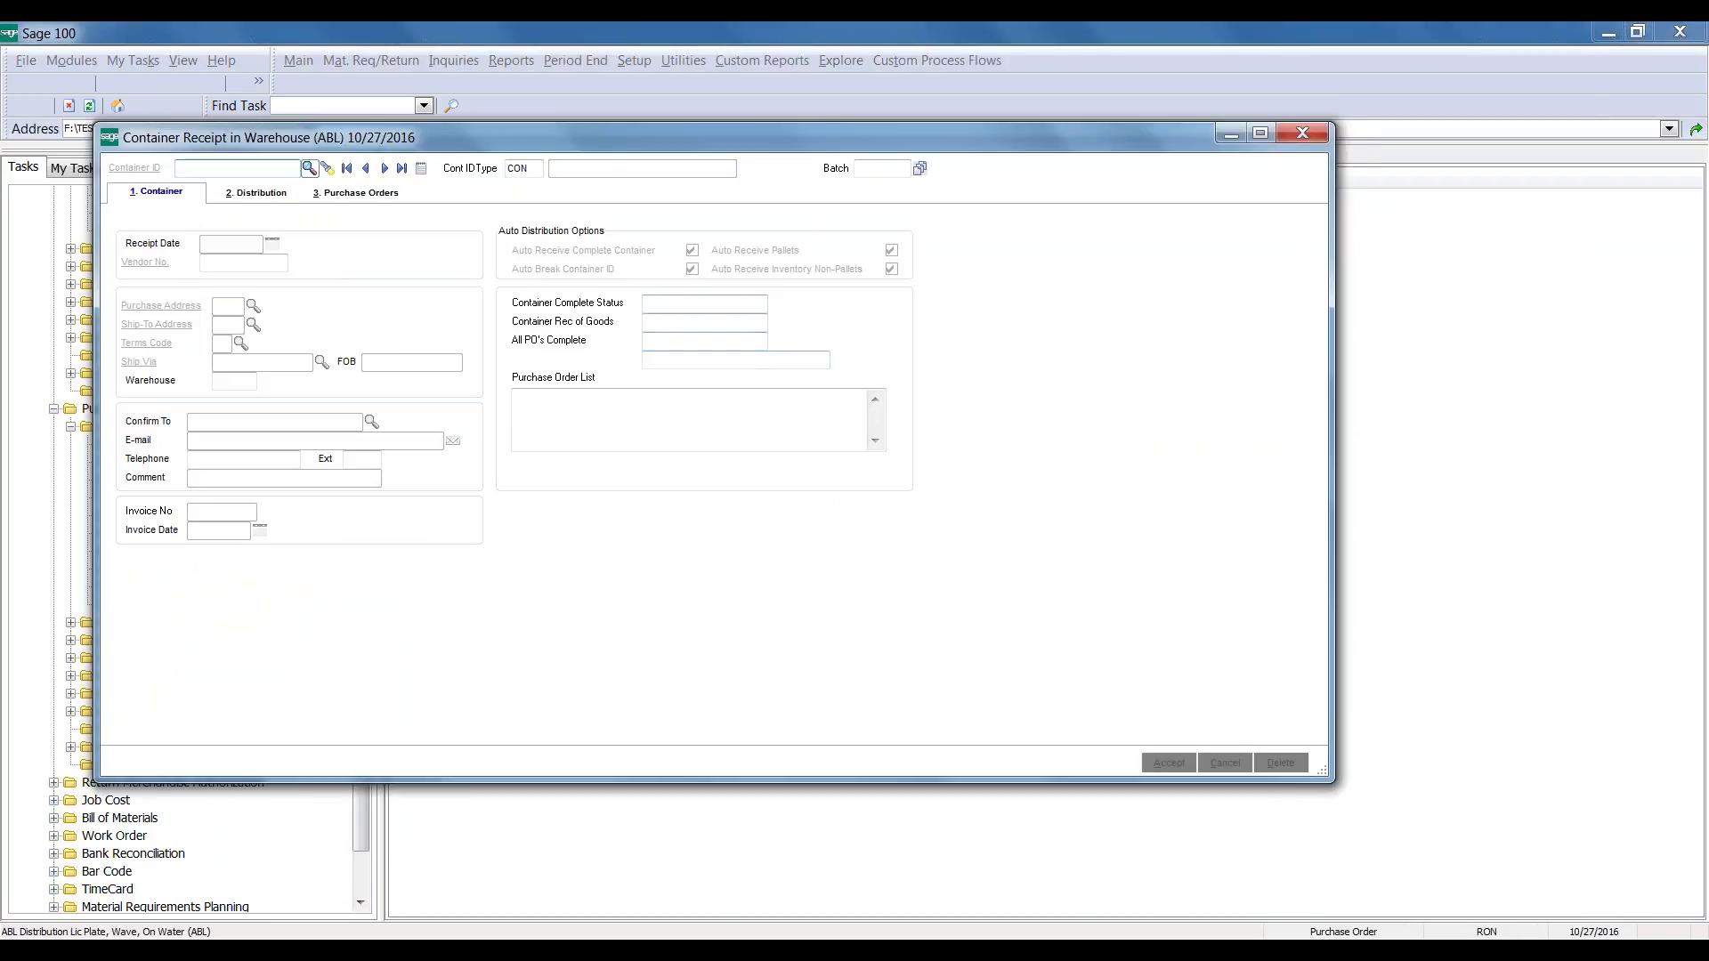
pyautogui.click(308, 168)
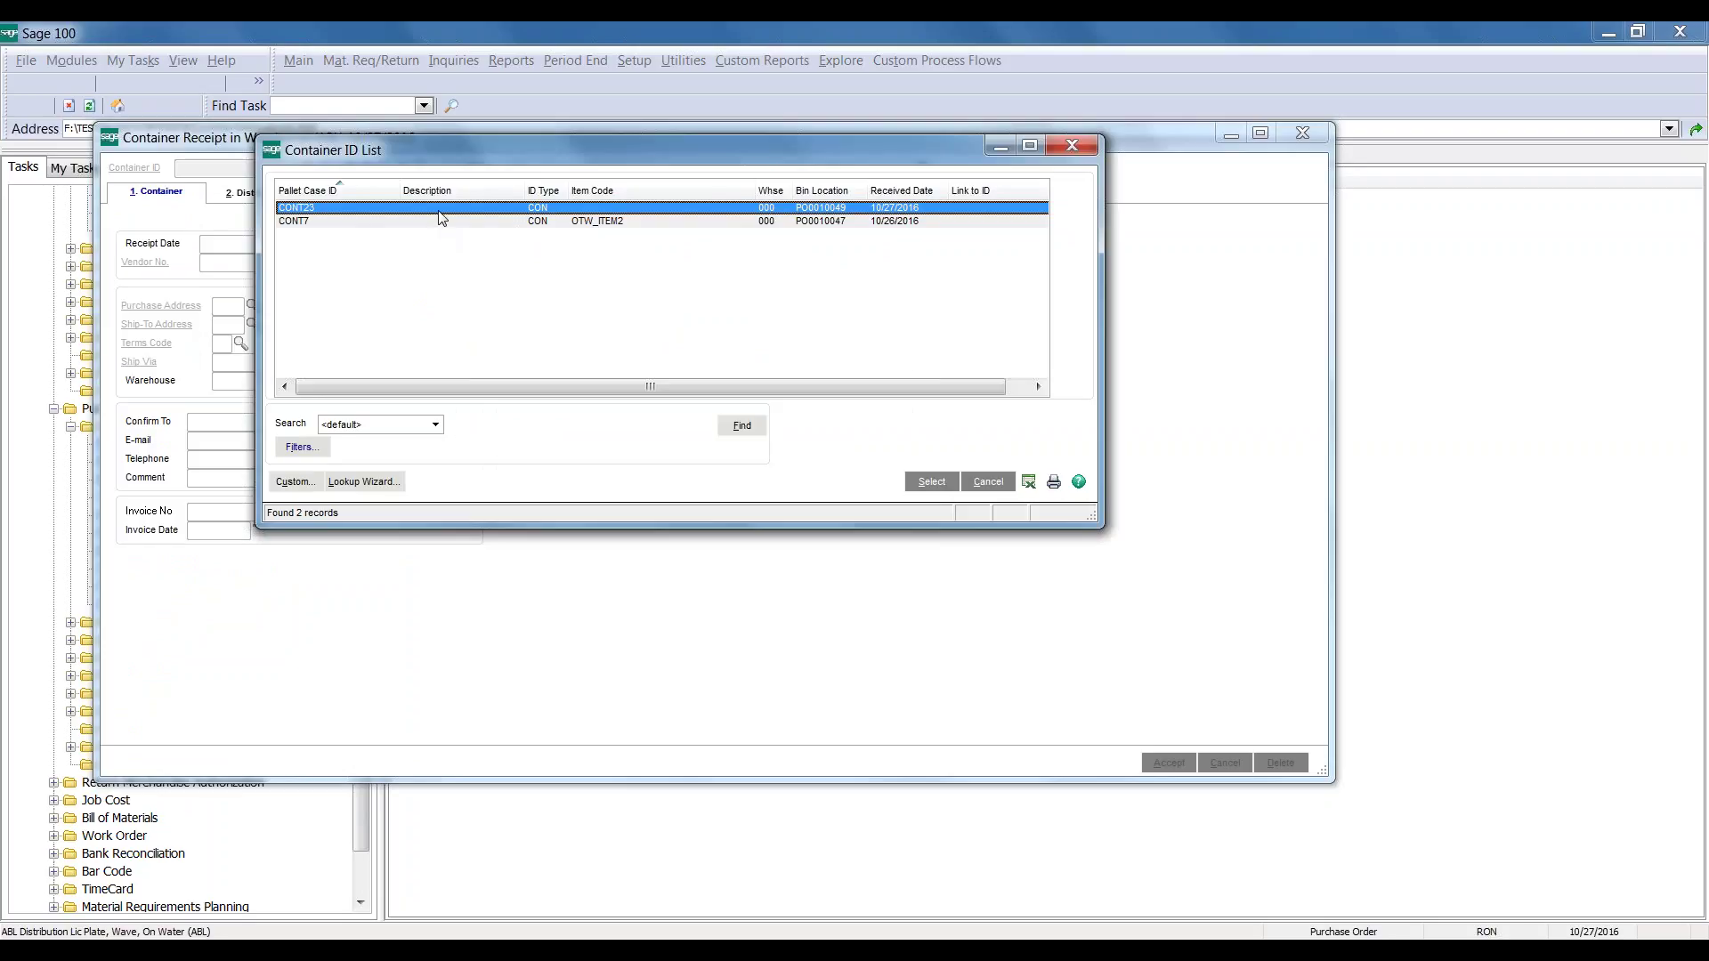
pyautogui.doubleClick(441, 218)
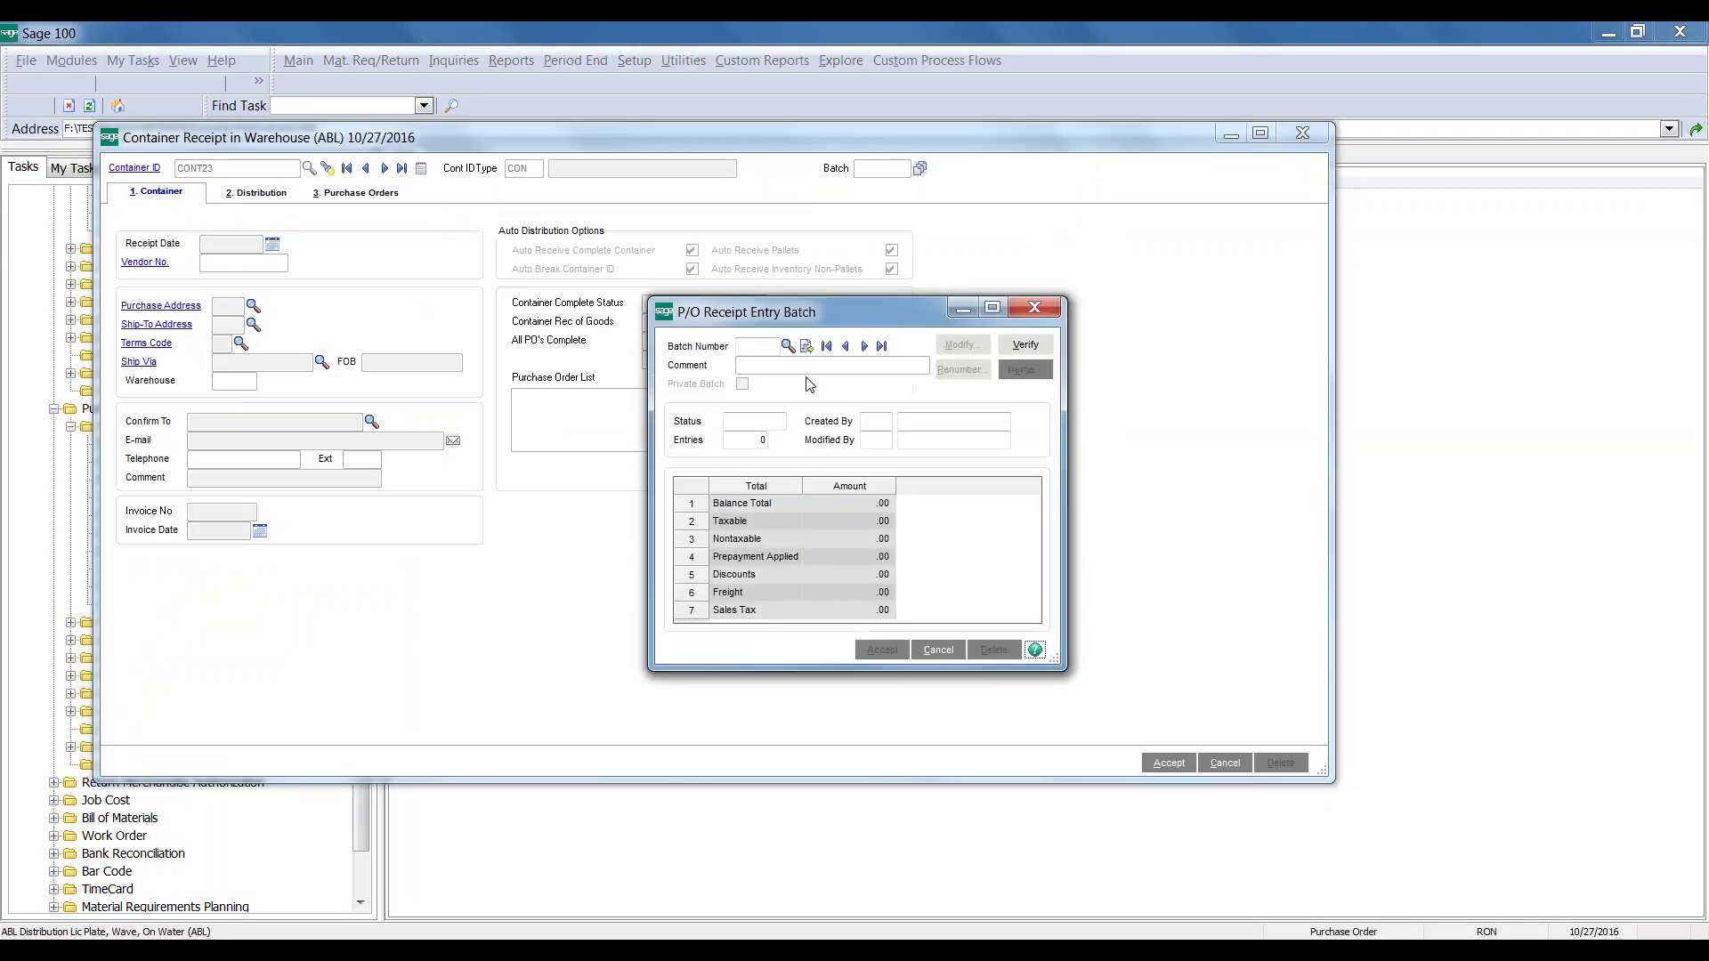
pyautogui.click(806, 346)
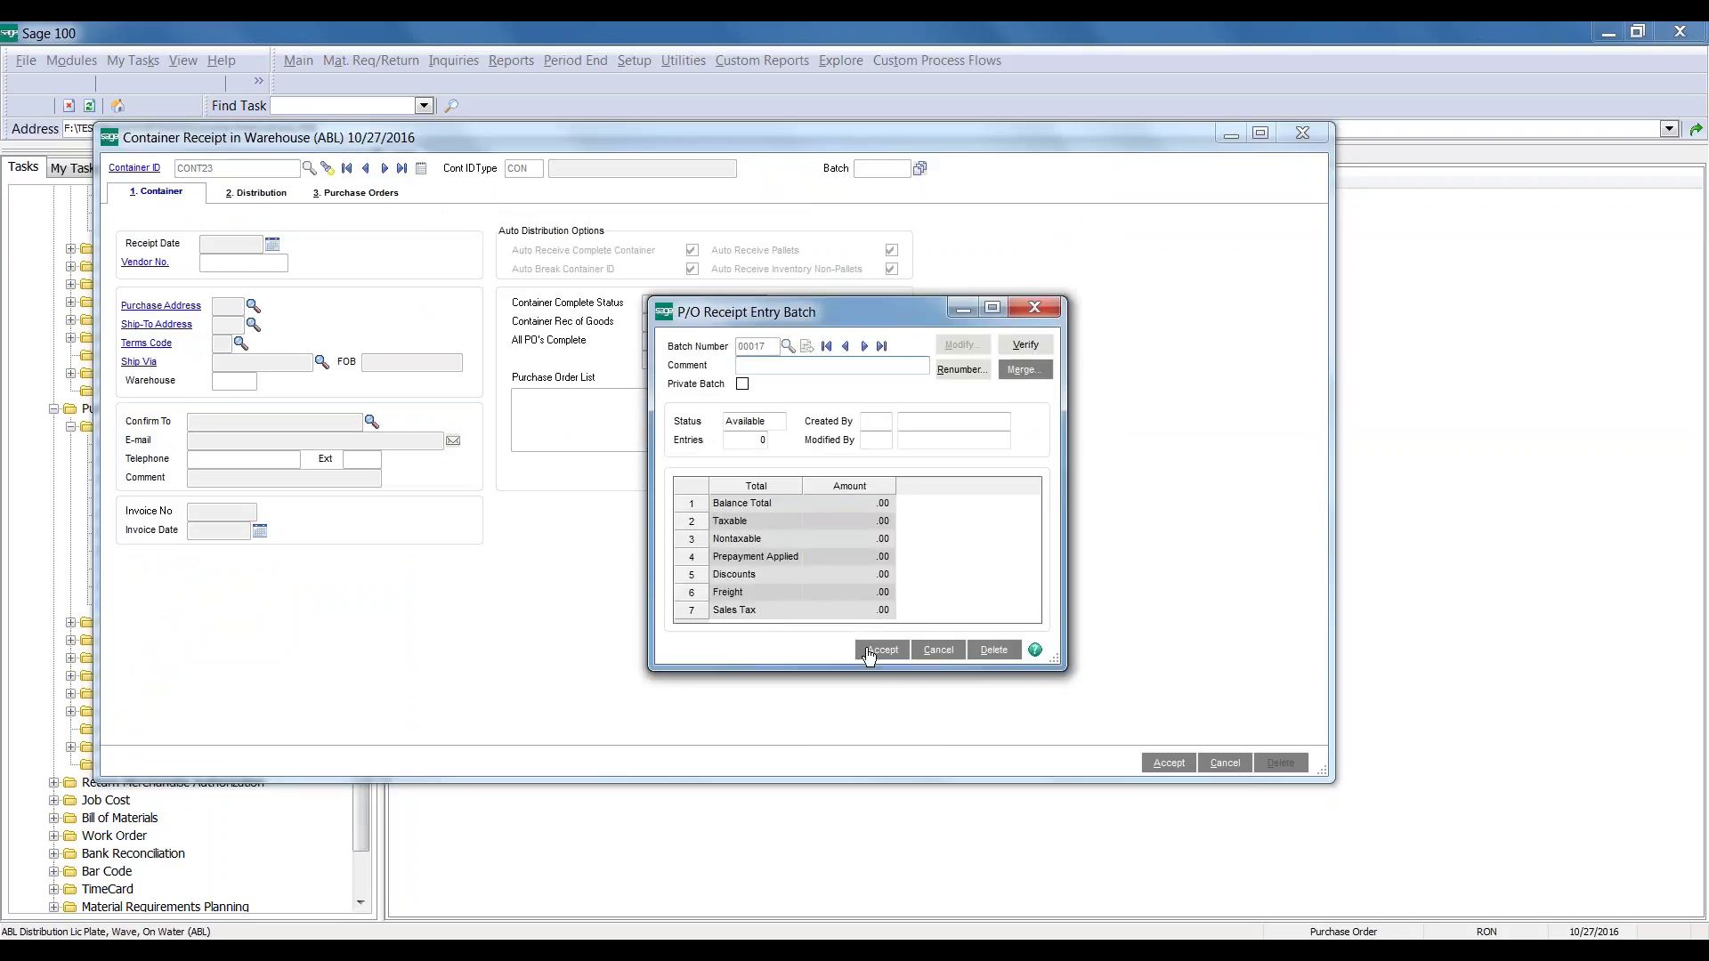
pyautogui.click(871, 651)
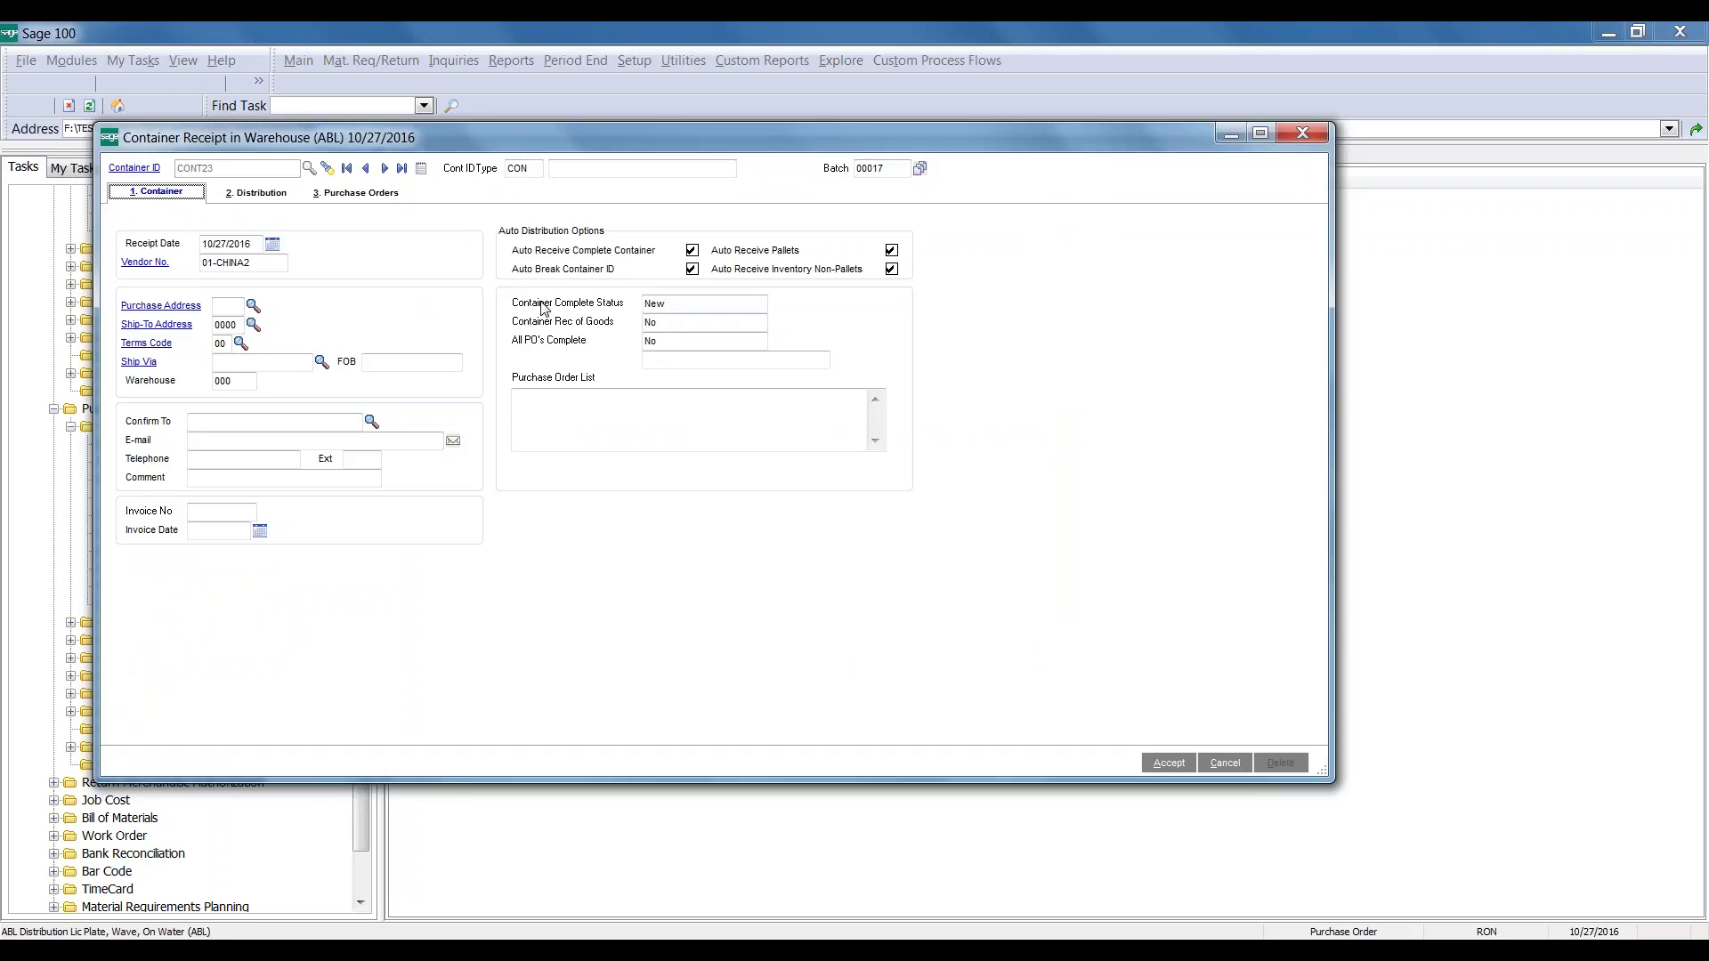
# Check the container's pallet distribution and add a freight (FRGHT) landed cost of 3,000.00 to the container receipt
pyautogui.click(258, 196)
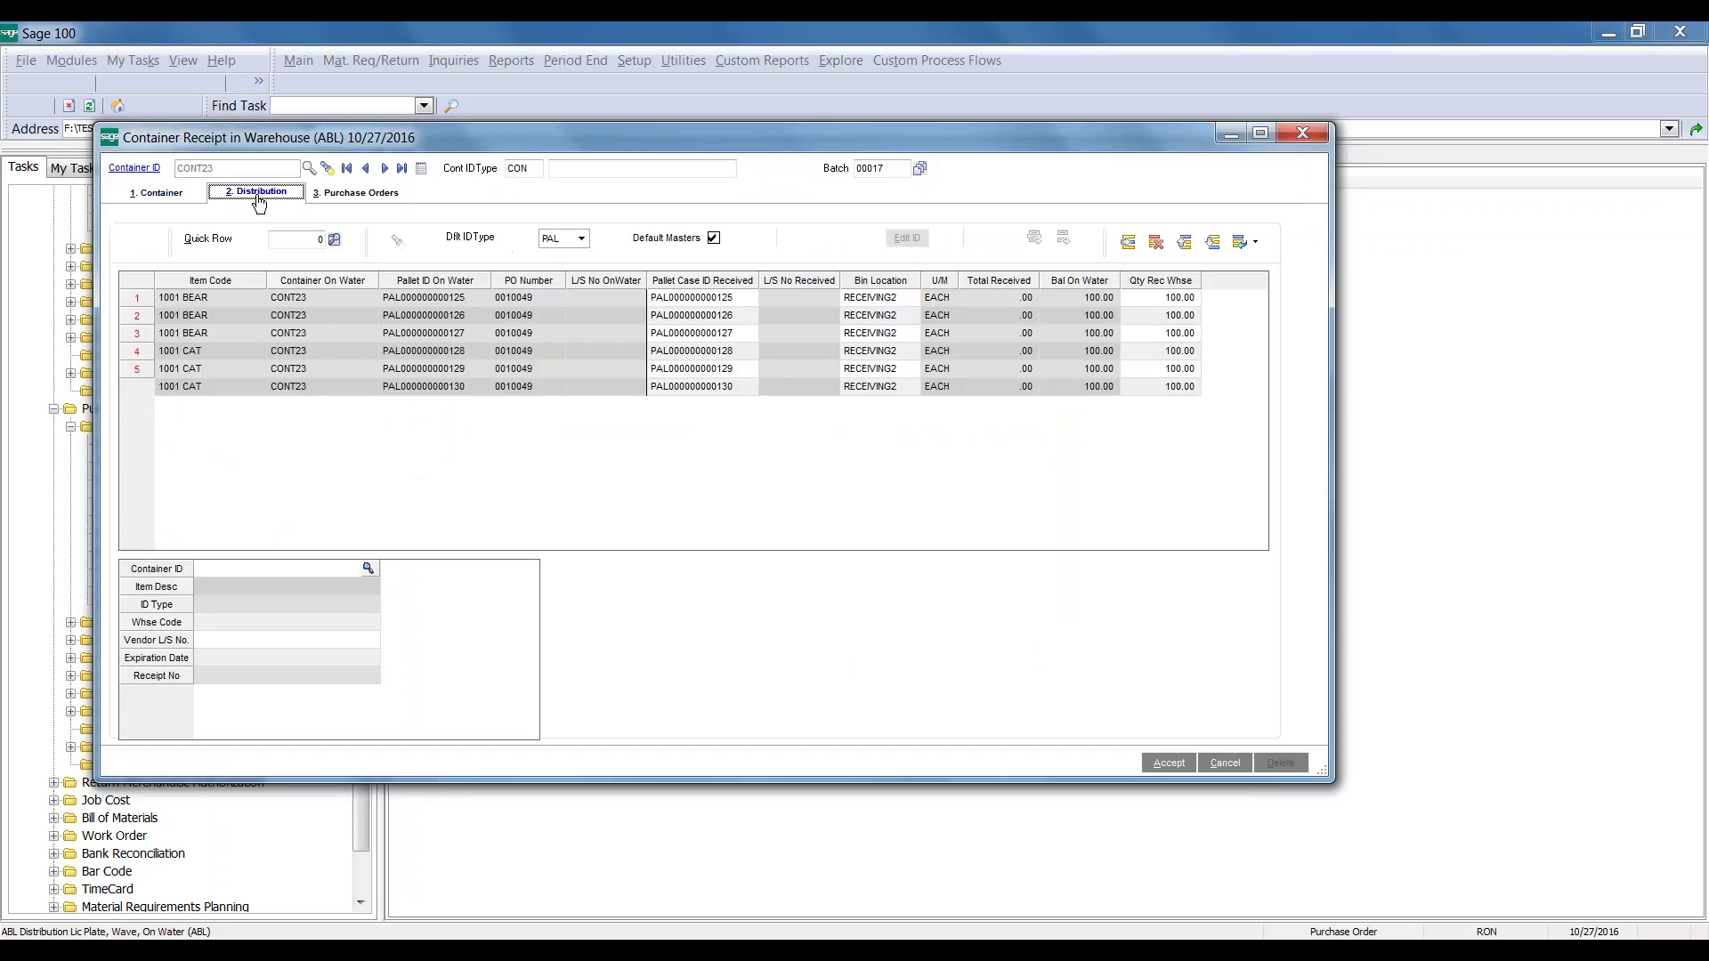
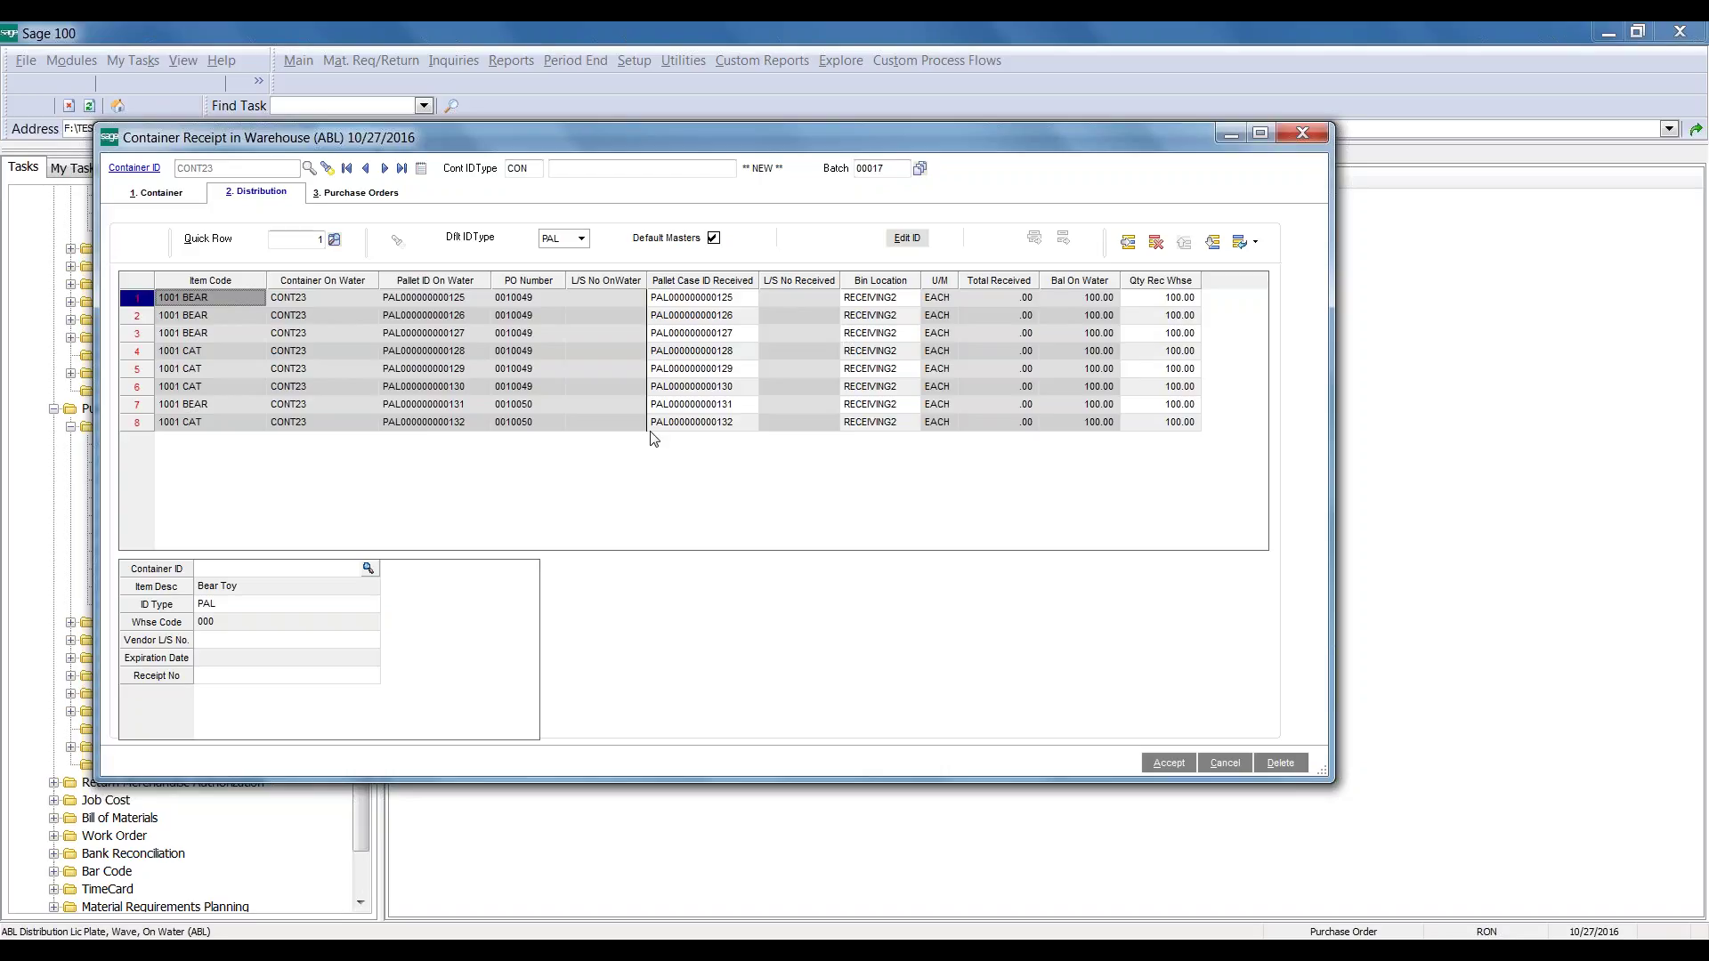
pyautogui.click(374, 192)
pyautogui.click(459, 246)
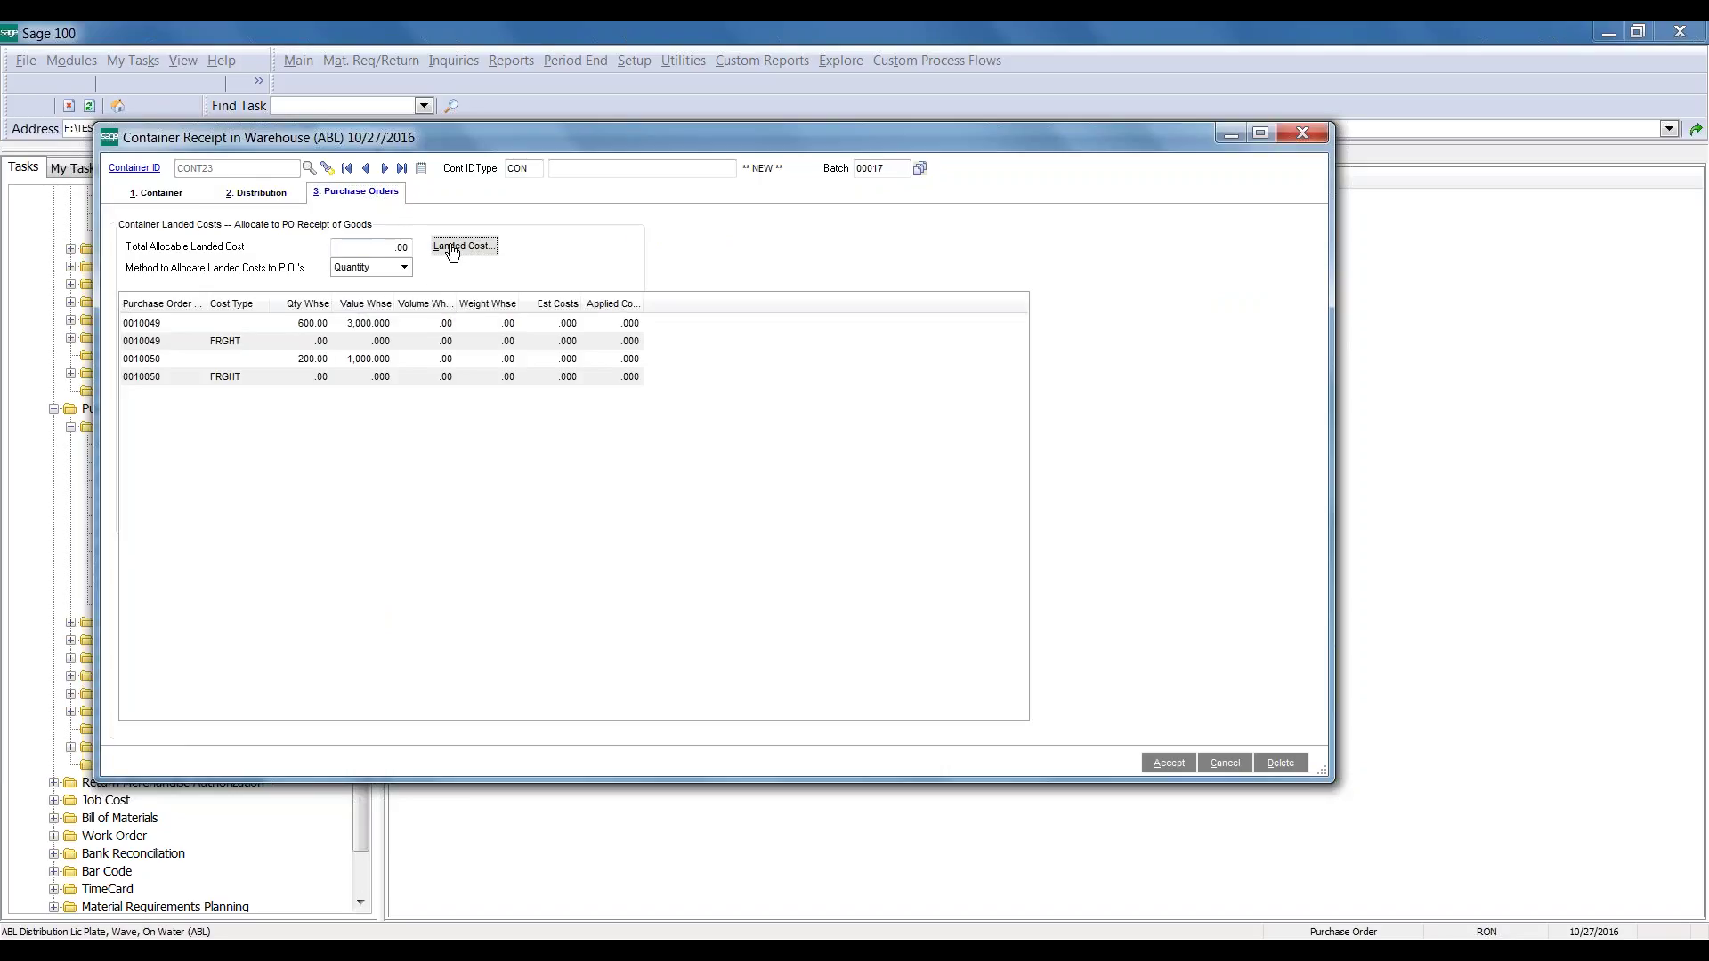
pyautogui.click(733, 409)
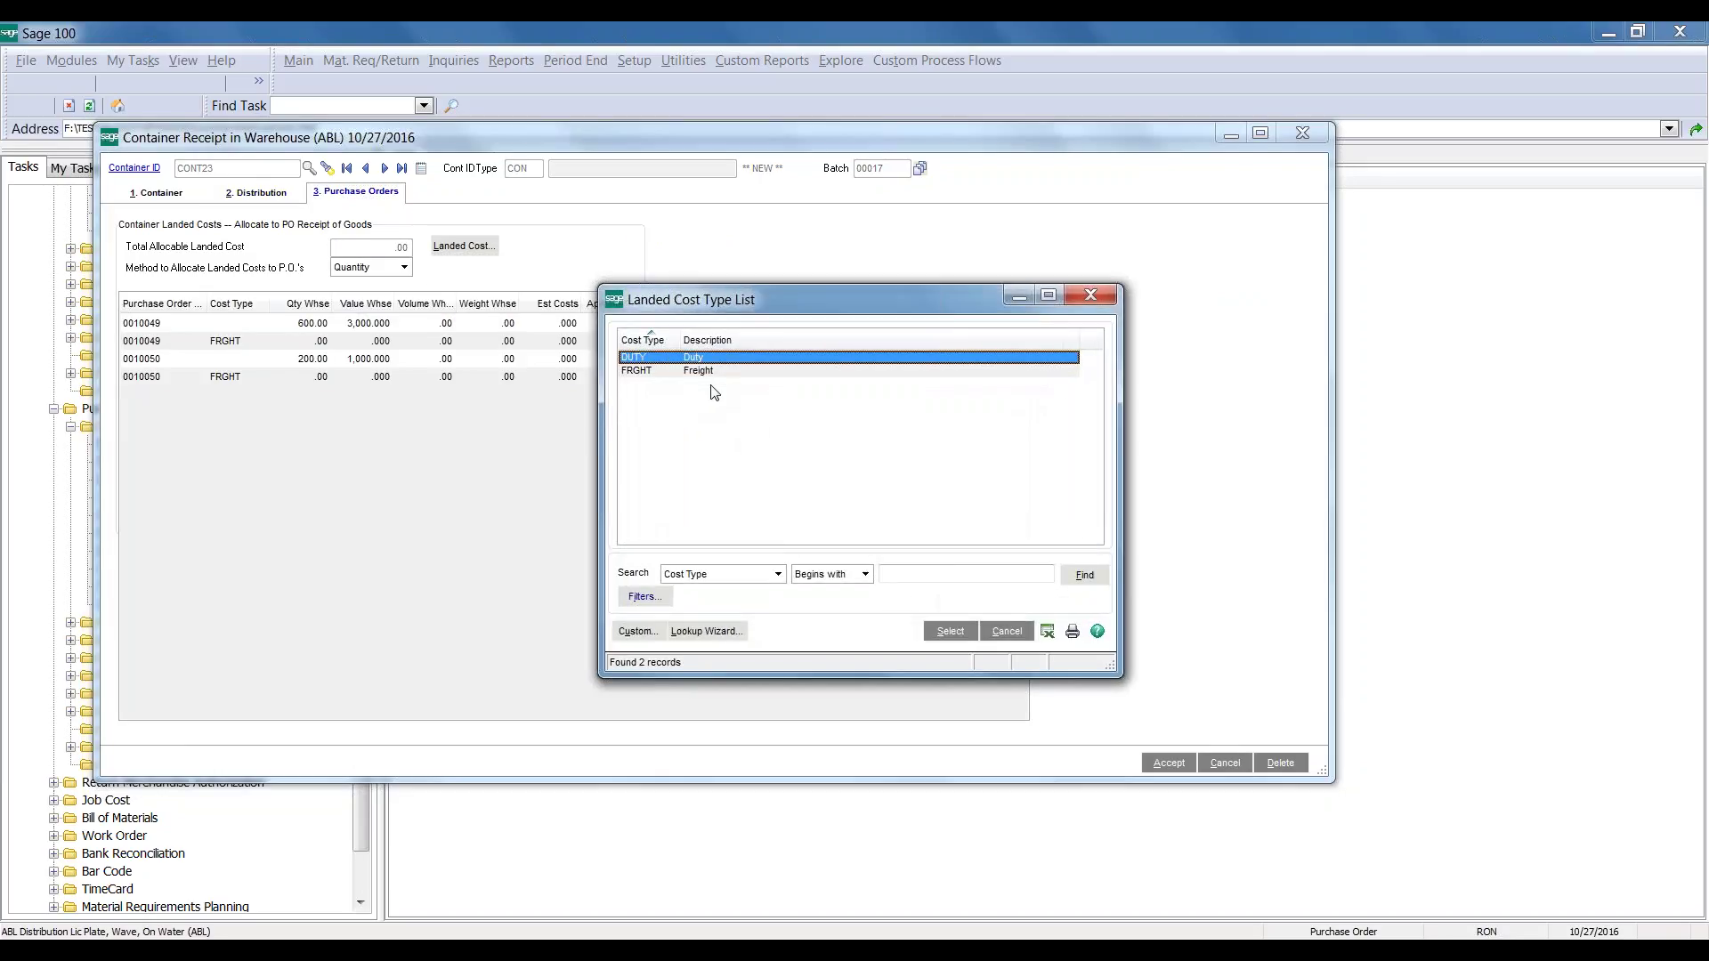
pyautogui.doubleClick(709, 373)
pyautogui.write('.03')
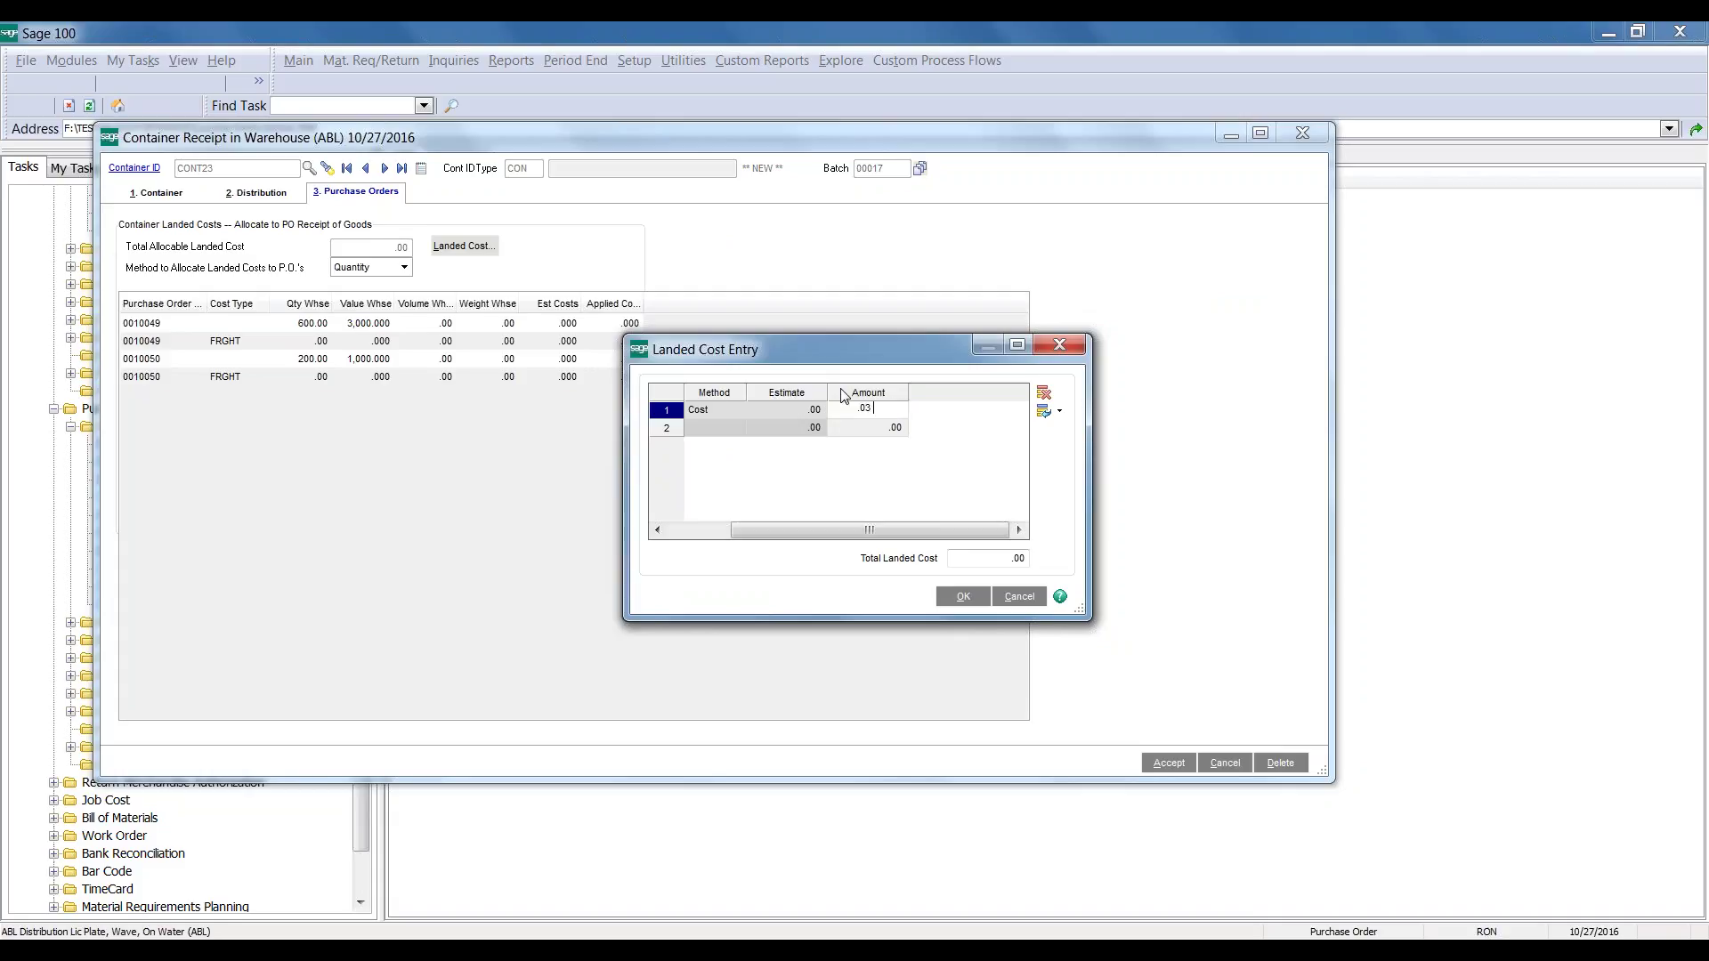
pyautogui.write('00')
pyautogui.press('Return')
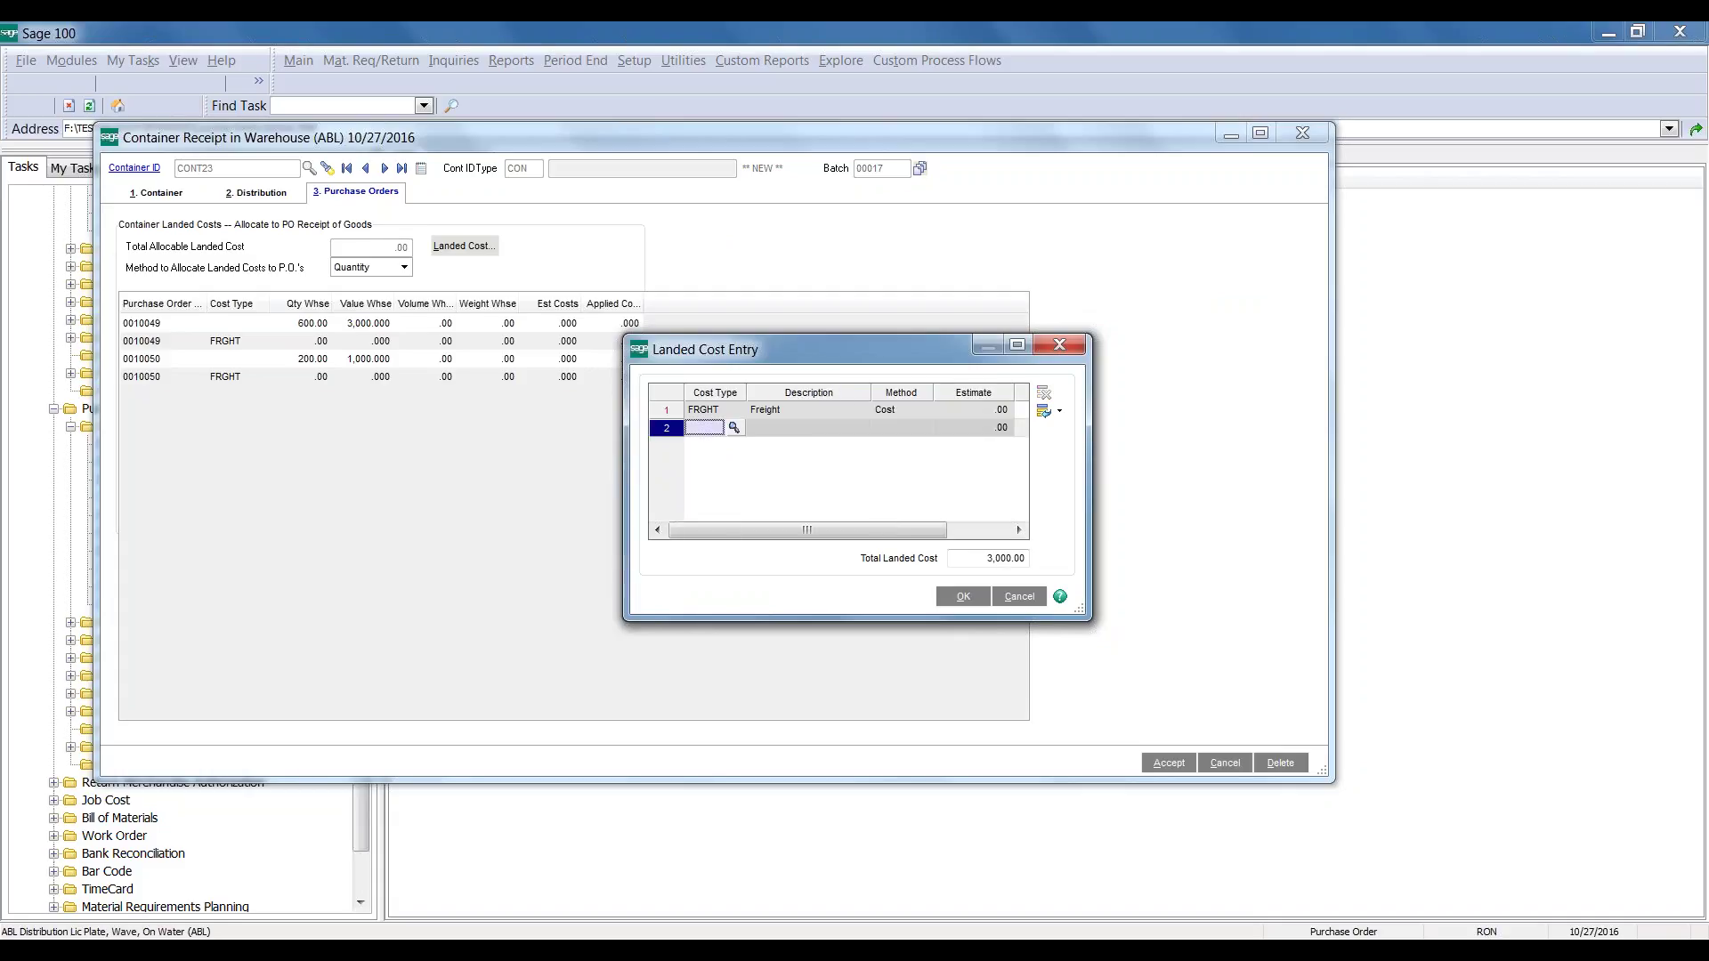
pyautogui.click(965, 601)
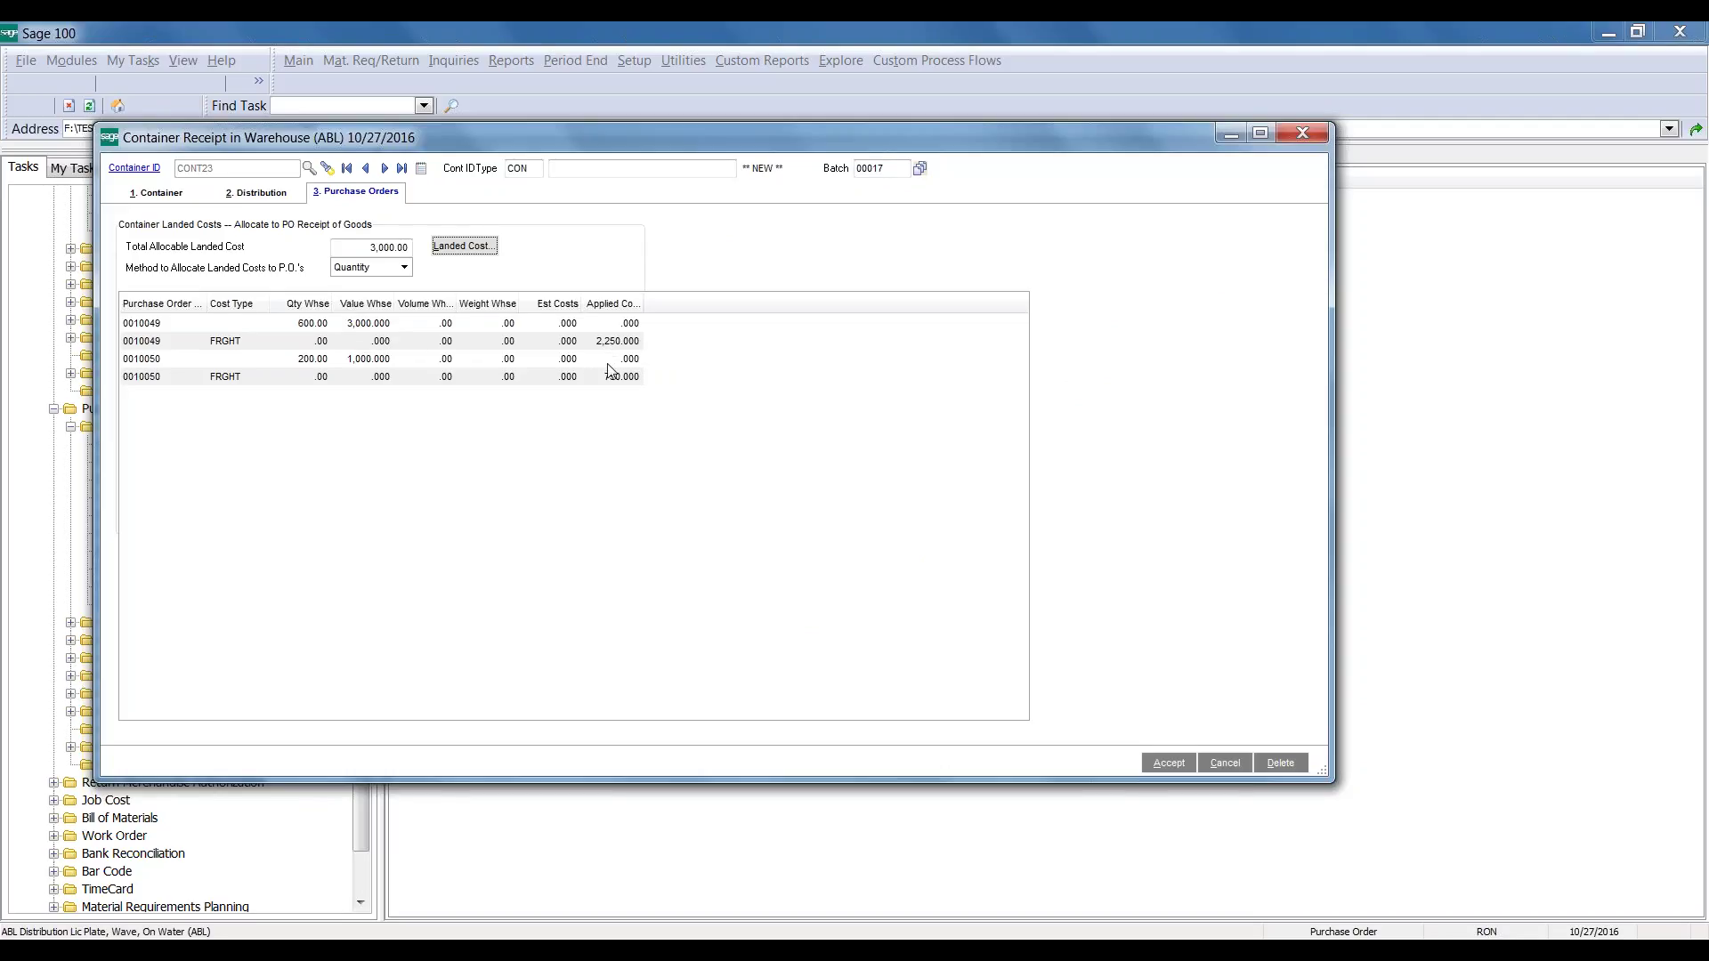
# Accept the container receipt with Quantity as the landed cost allocation method and close the Container Receipt in Warehouse window
pyautogui.click(394, 270)
pyautogui.click(394, 283)
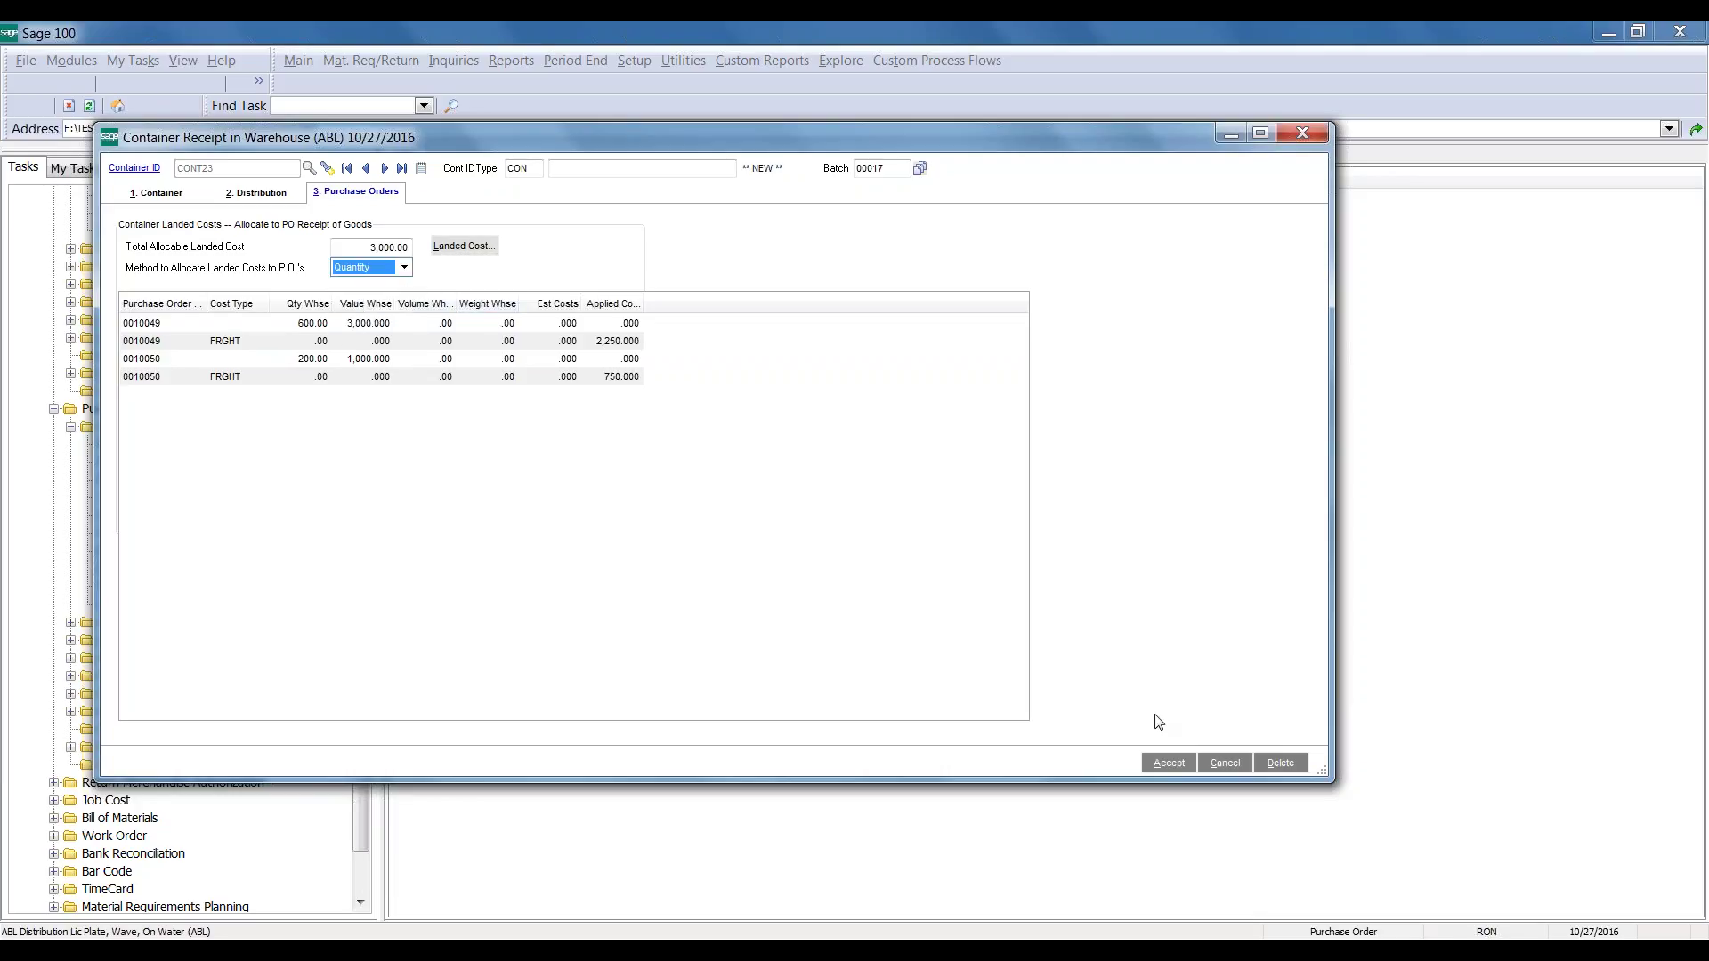
pyautogui.click(1169, 763)
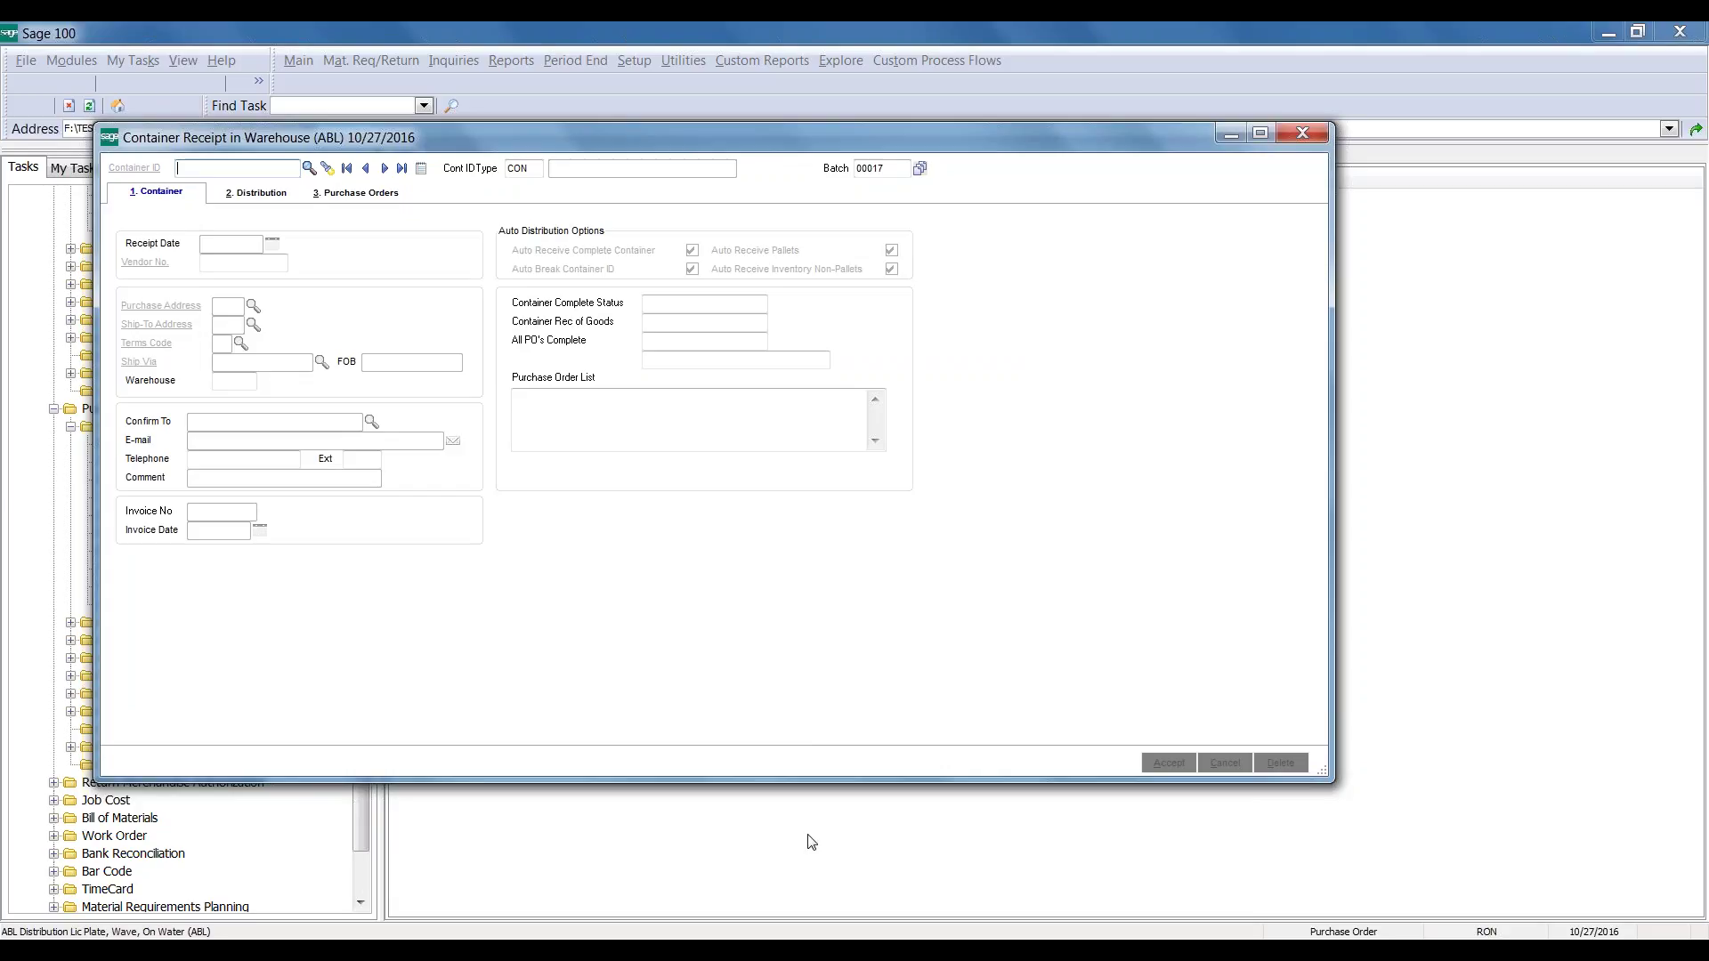
pyautogui.press('Escape')
pyautogui.click(965, 952)
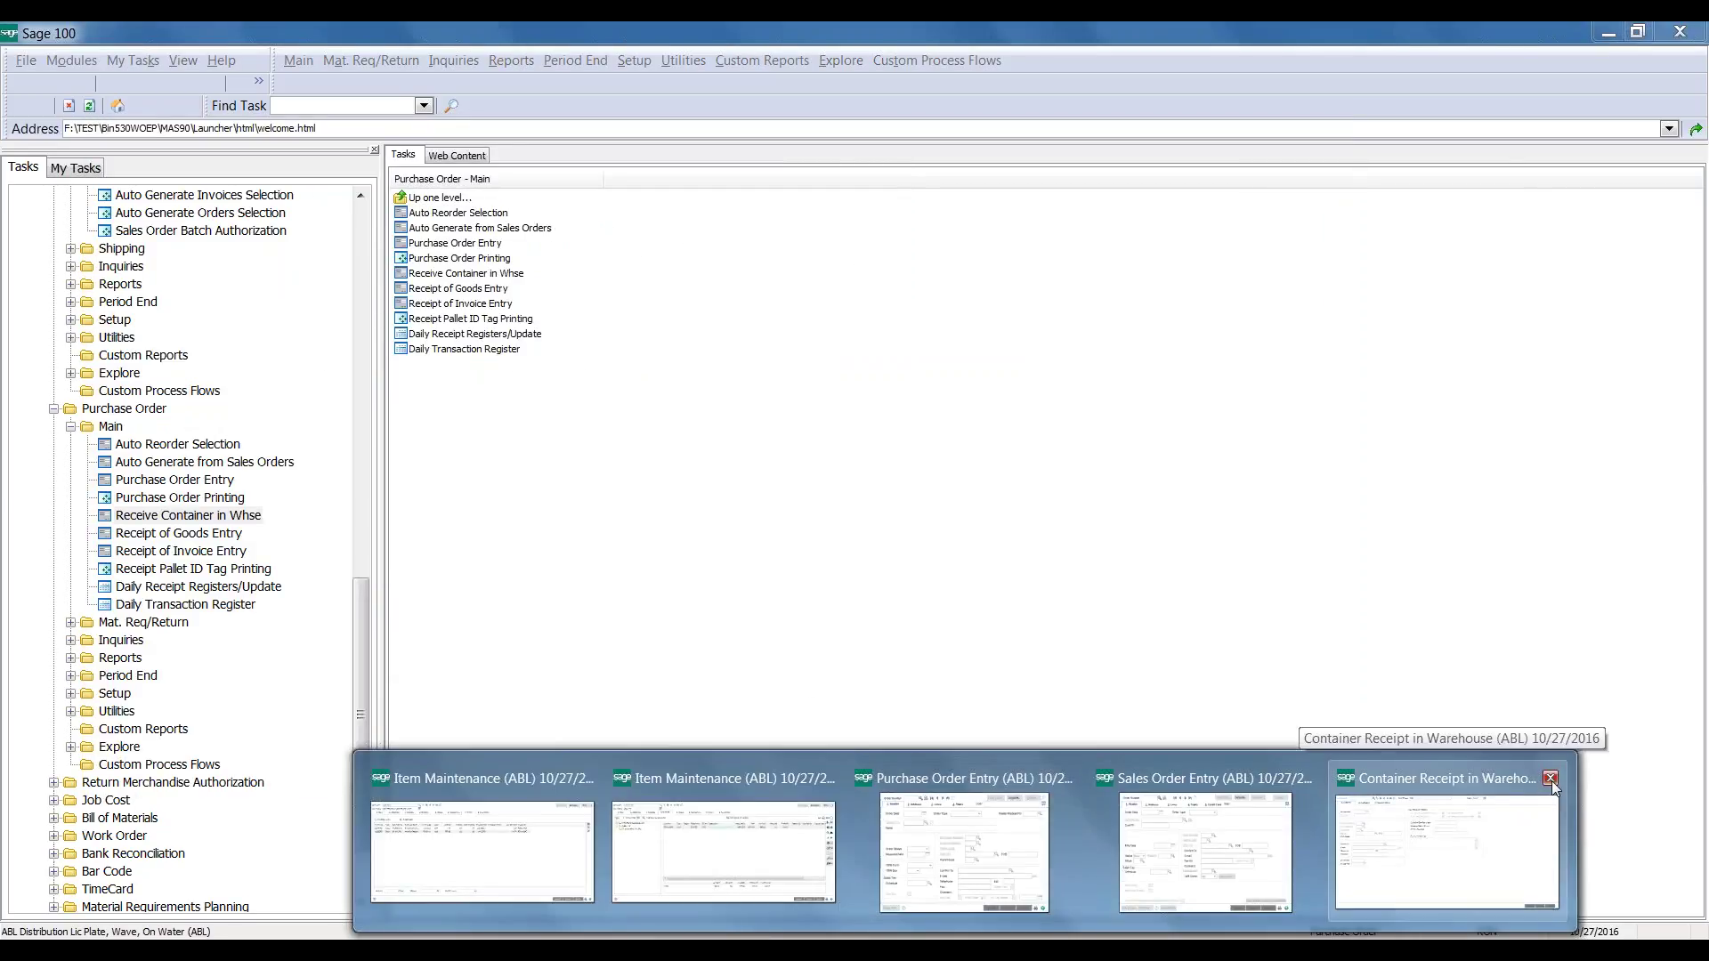
pyautogui.click(1551, 778)
# Preview the Receipt of Goods Register for batch 00017 and examine its receipts, reversals and allocated freight
pyautogui.click(516, 336)
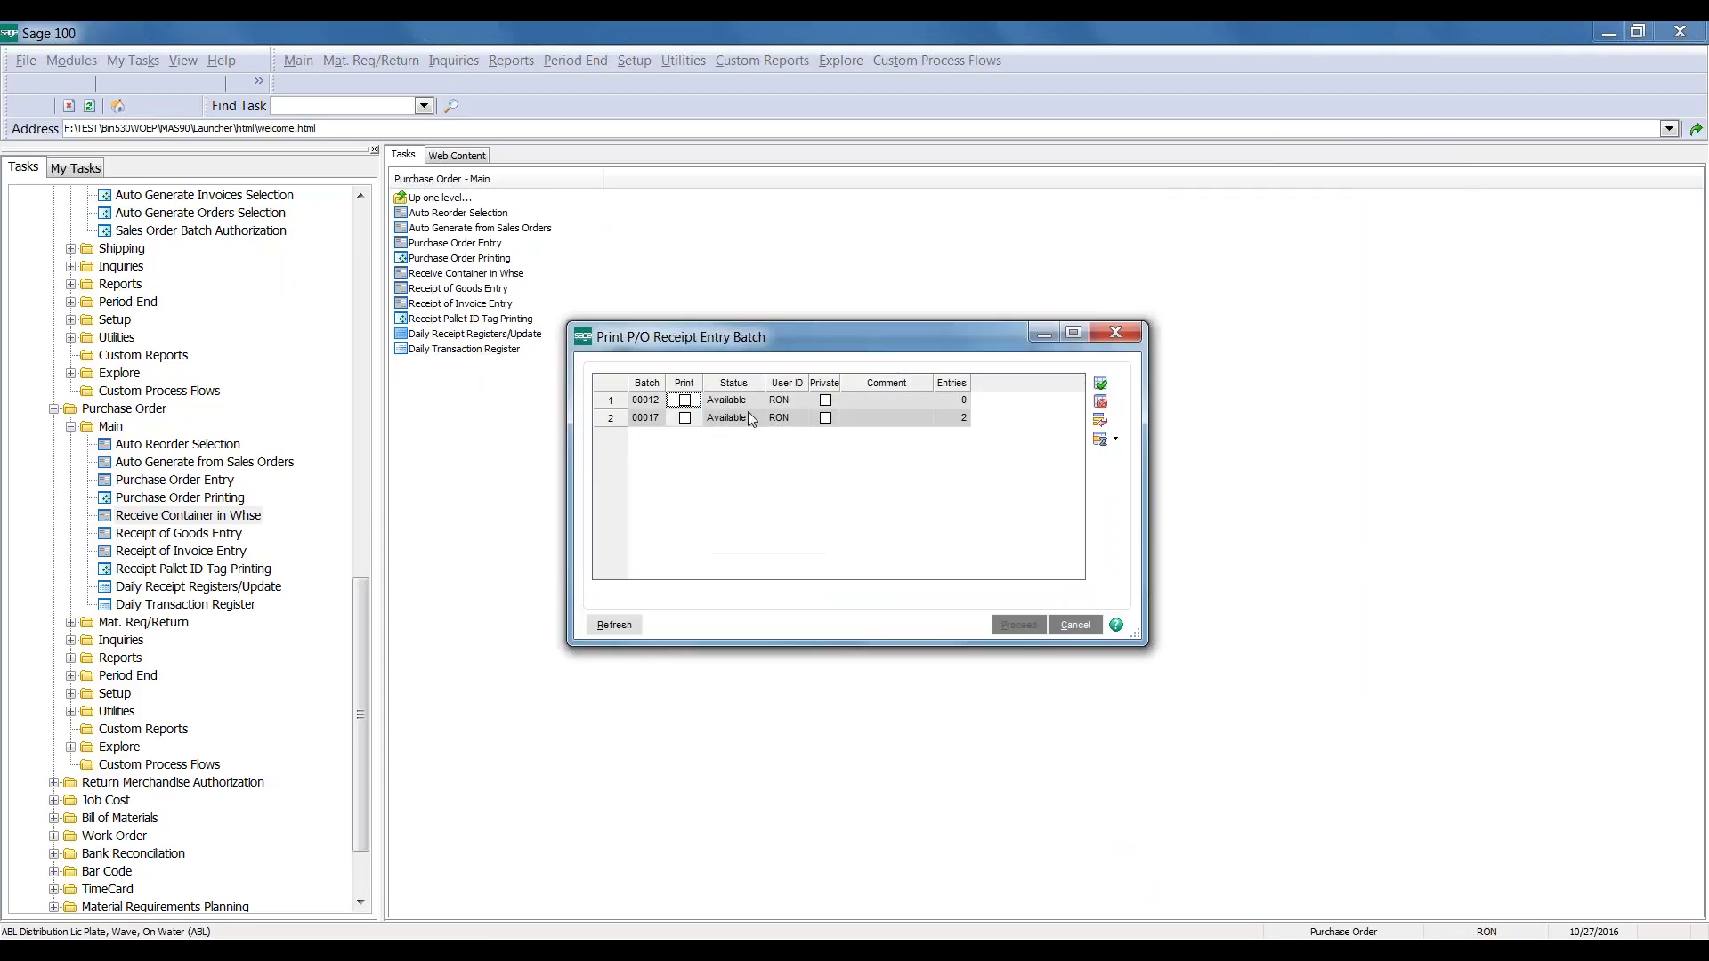
pyautogui.click(684, 419)
pyautogui.click(1019, 625)
pyautogui.click(986, 580)
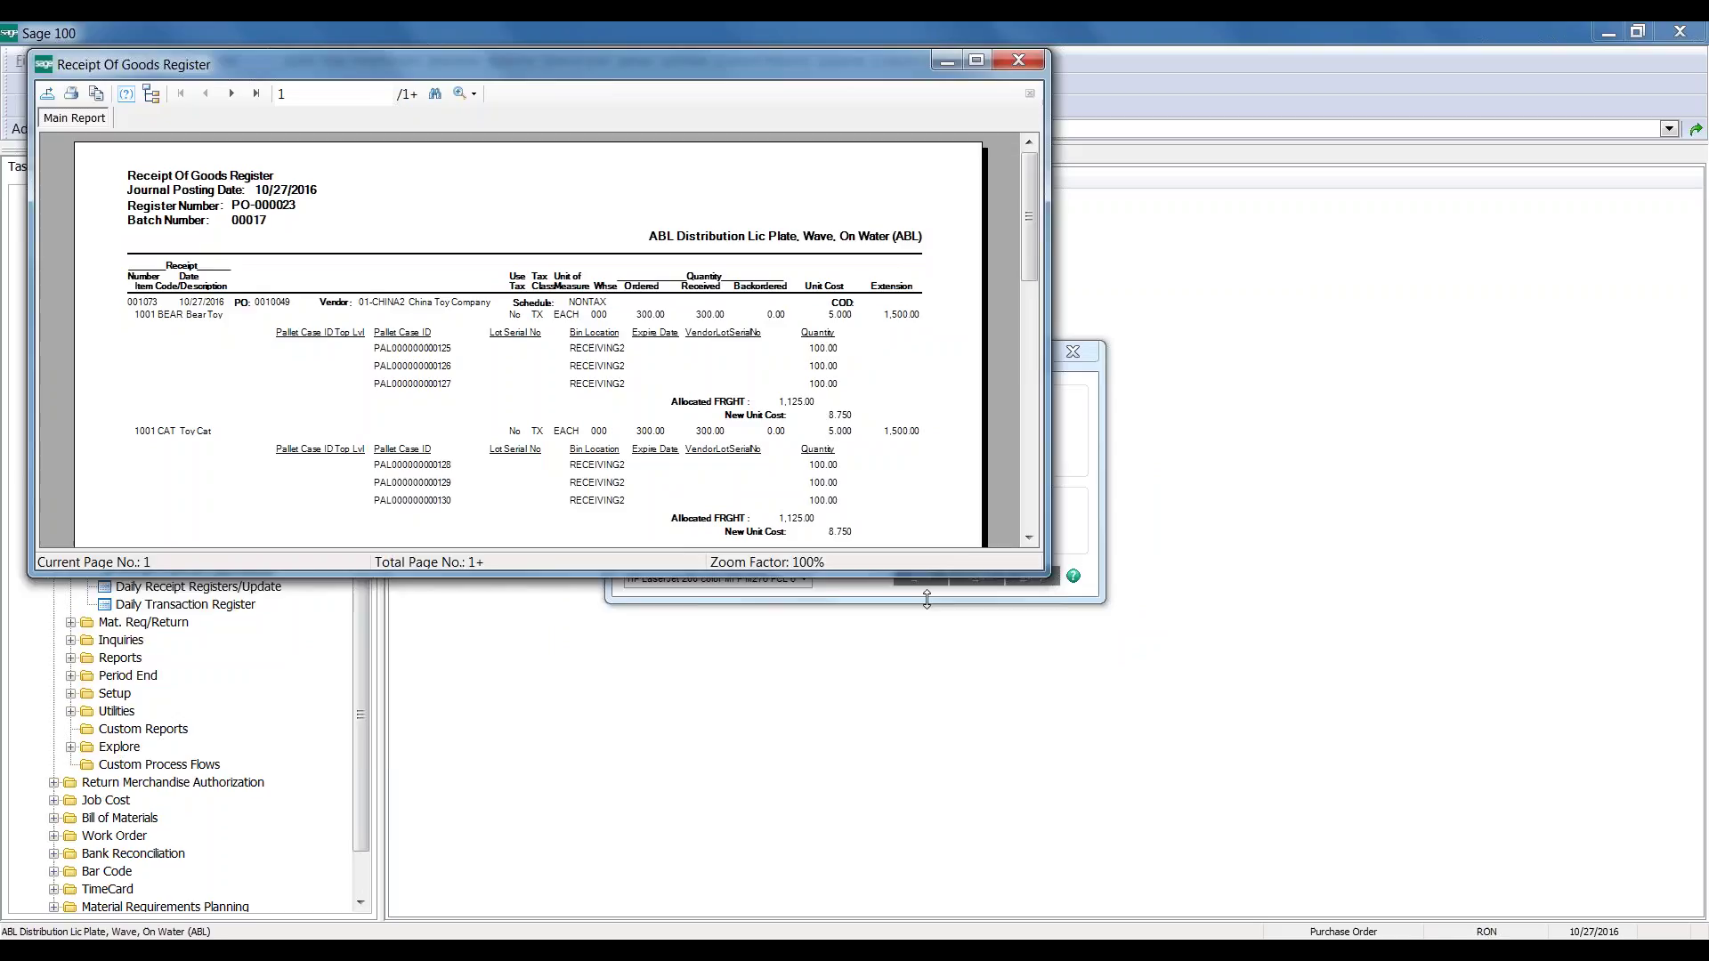
pyautogui.moveTo(927, 599); pyautogui.dragTo(926, 821)
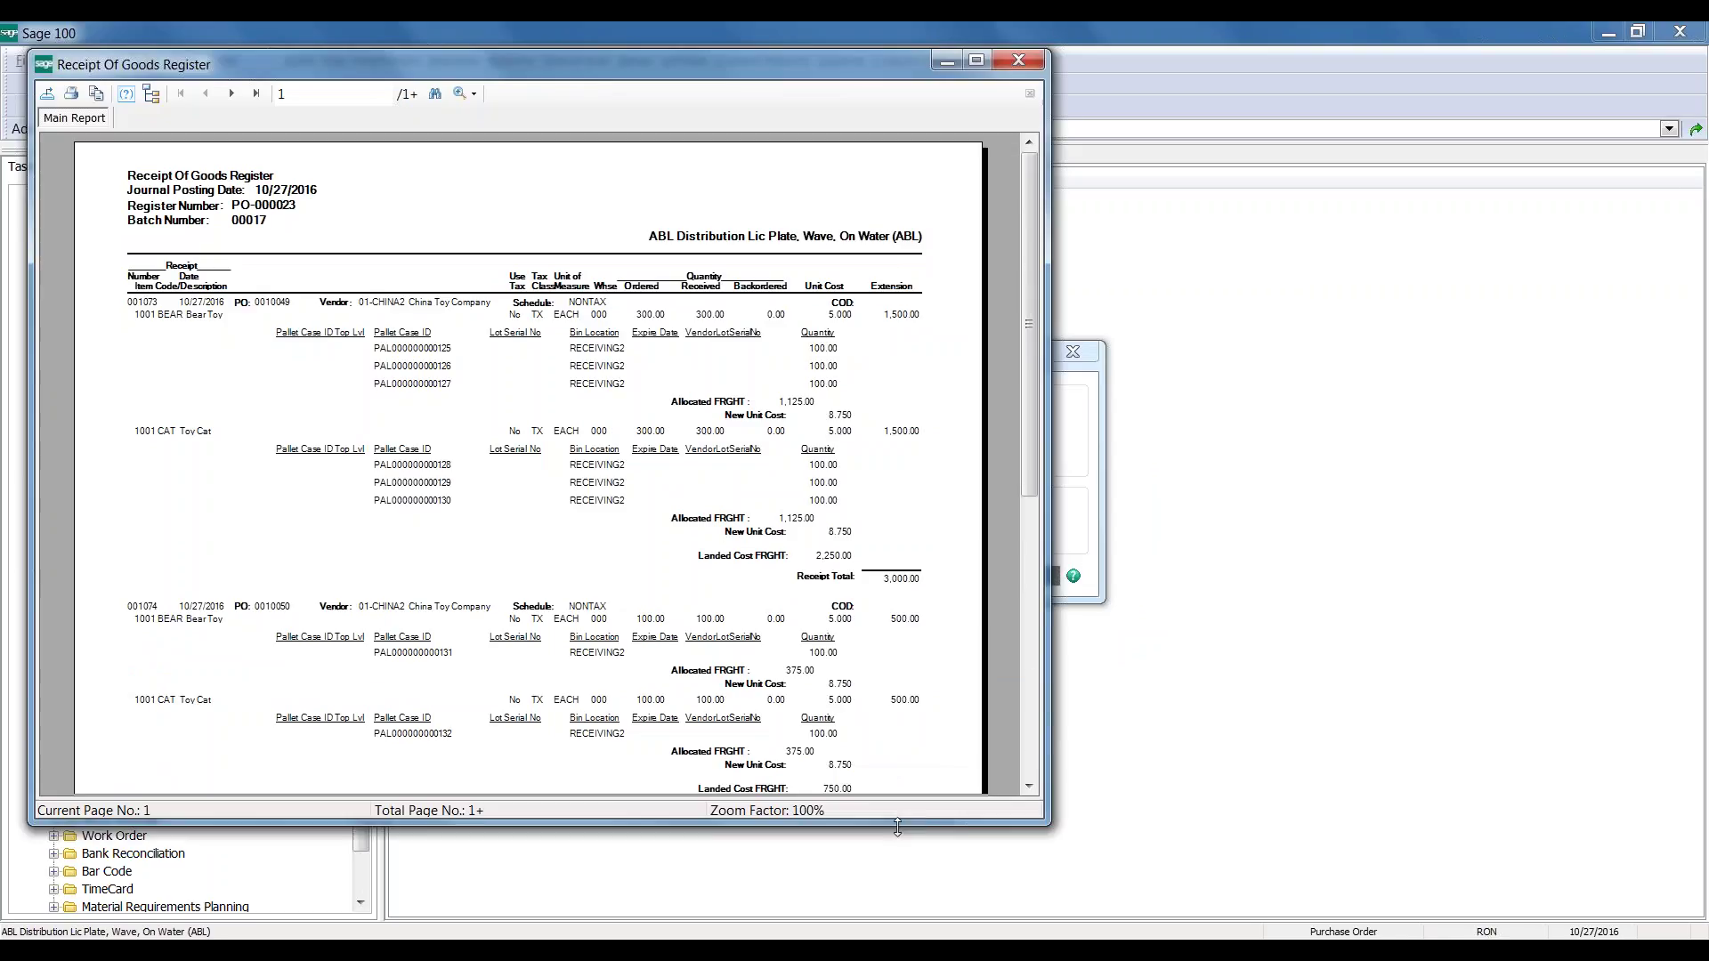
pyautogui.moveTo(1031, 411); pyautogui.dragTo(1056, 641)
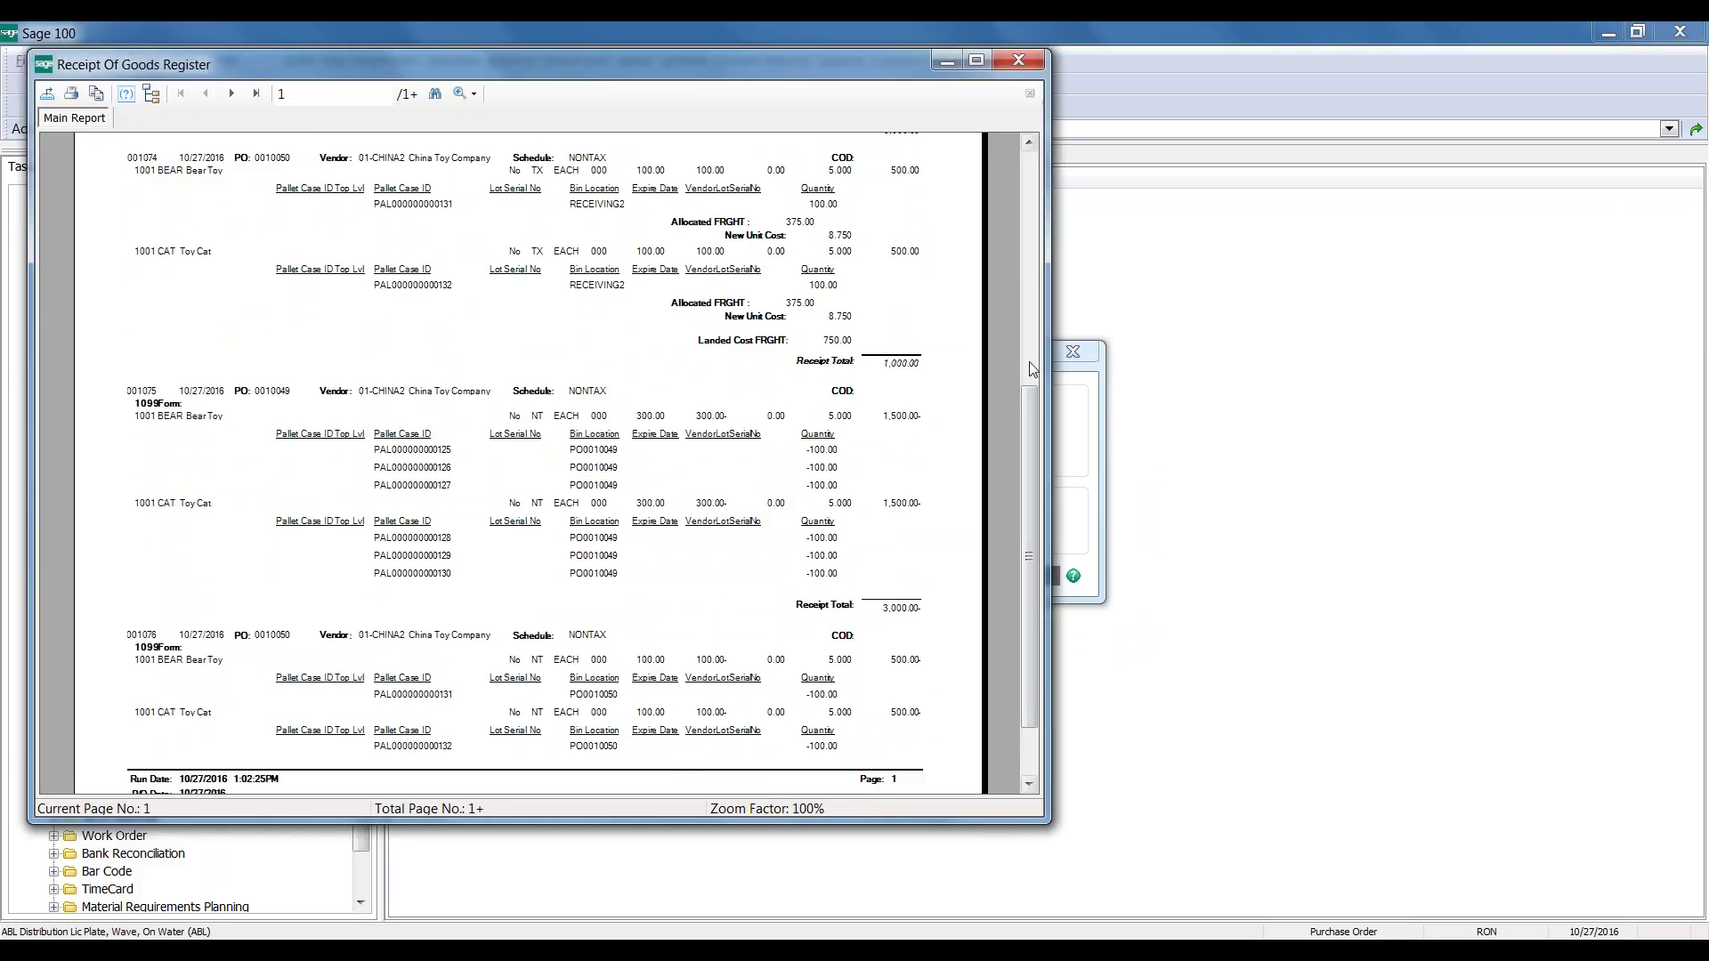
pyautogui.moveTo(1030, 401); pyautogui.dragTo(1029, 208)
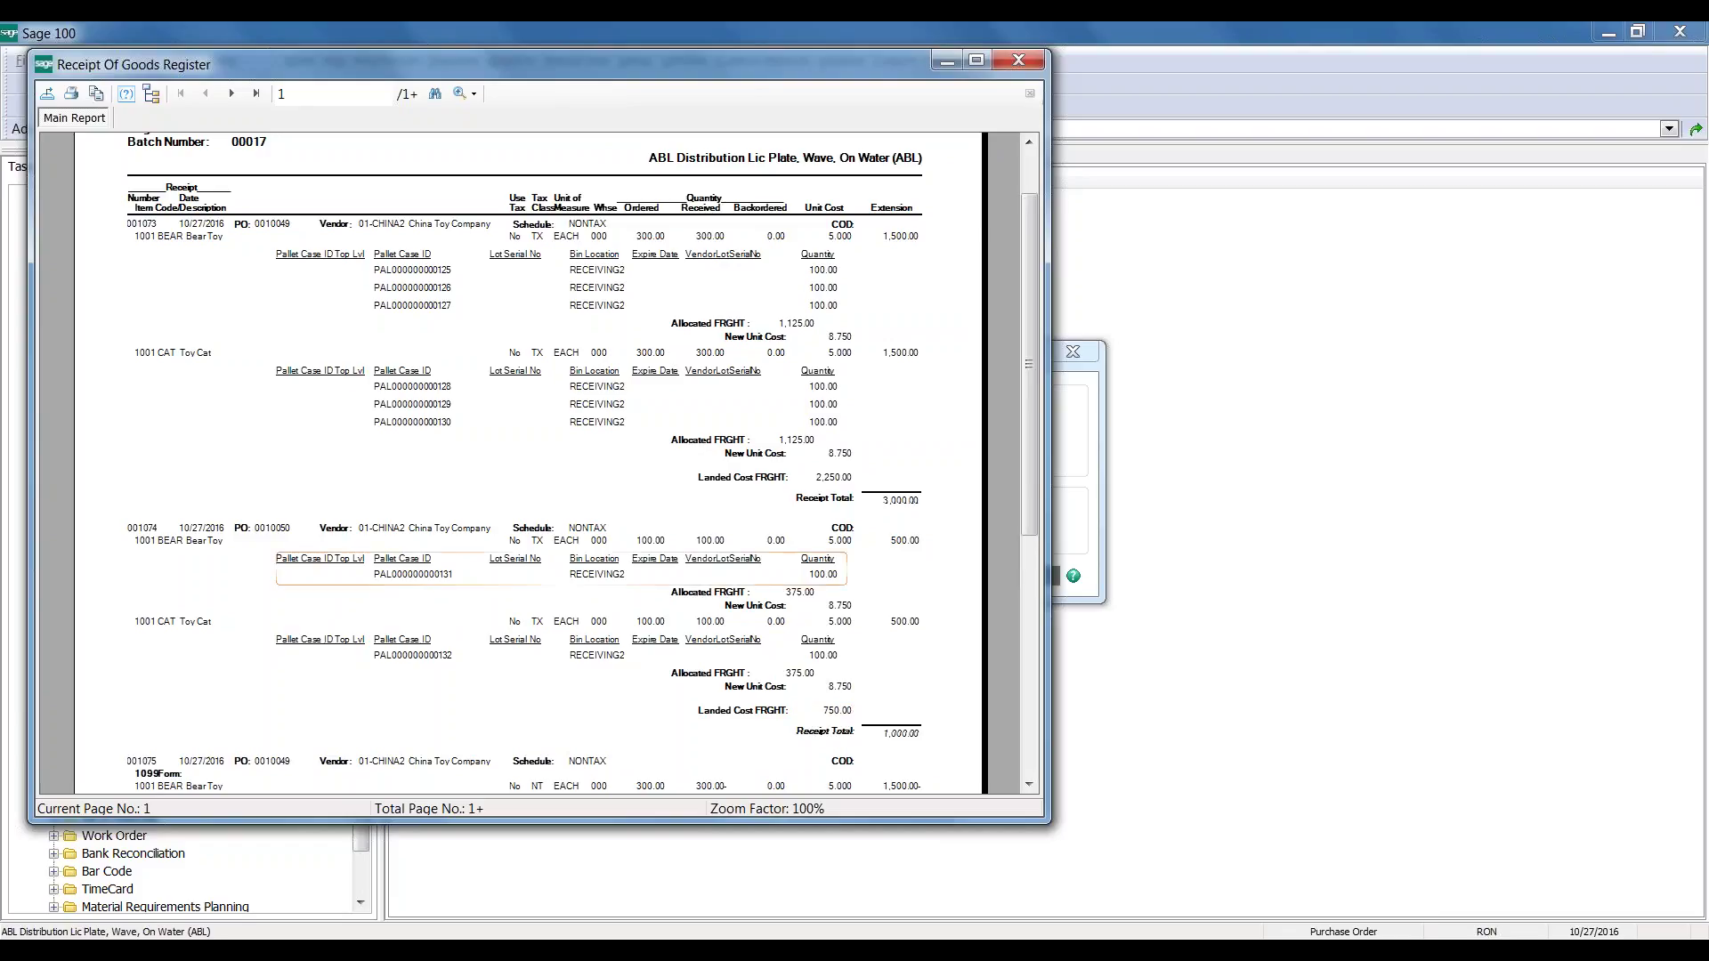
# Close the register preview, post the receipt update, and decline printing the Daily Transaction Register
pyautogui.click(1016, 60)
pyautogui.click(824, 369)
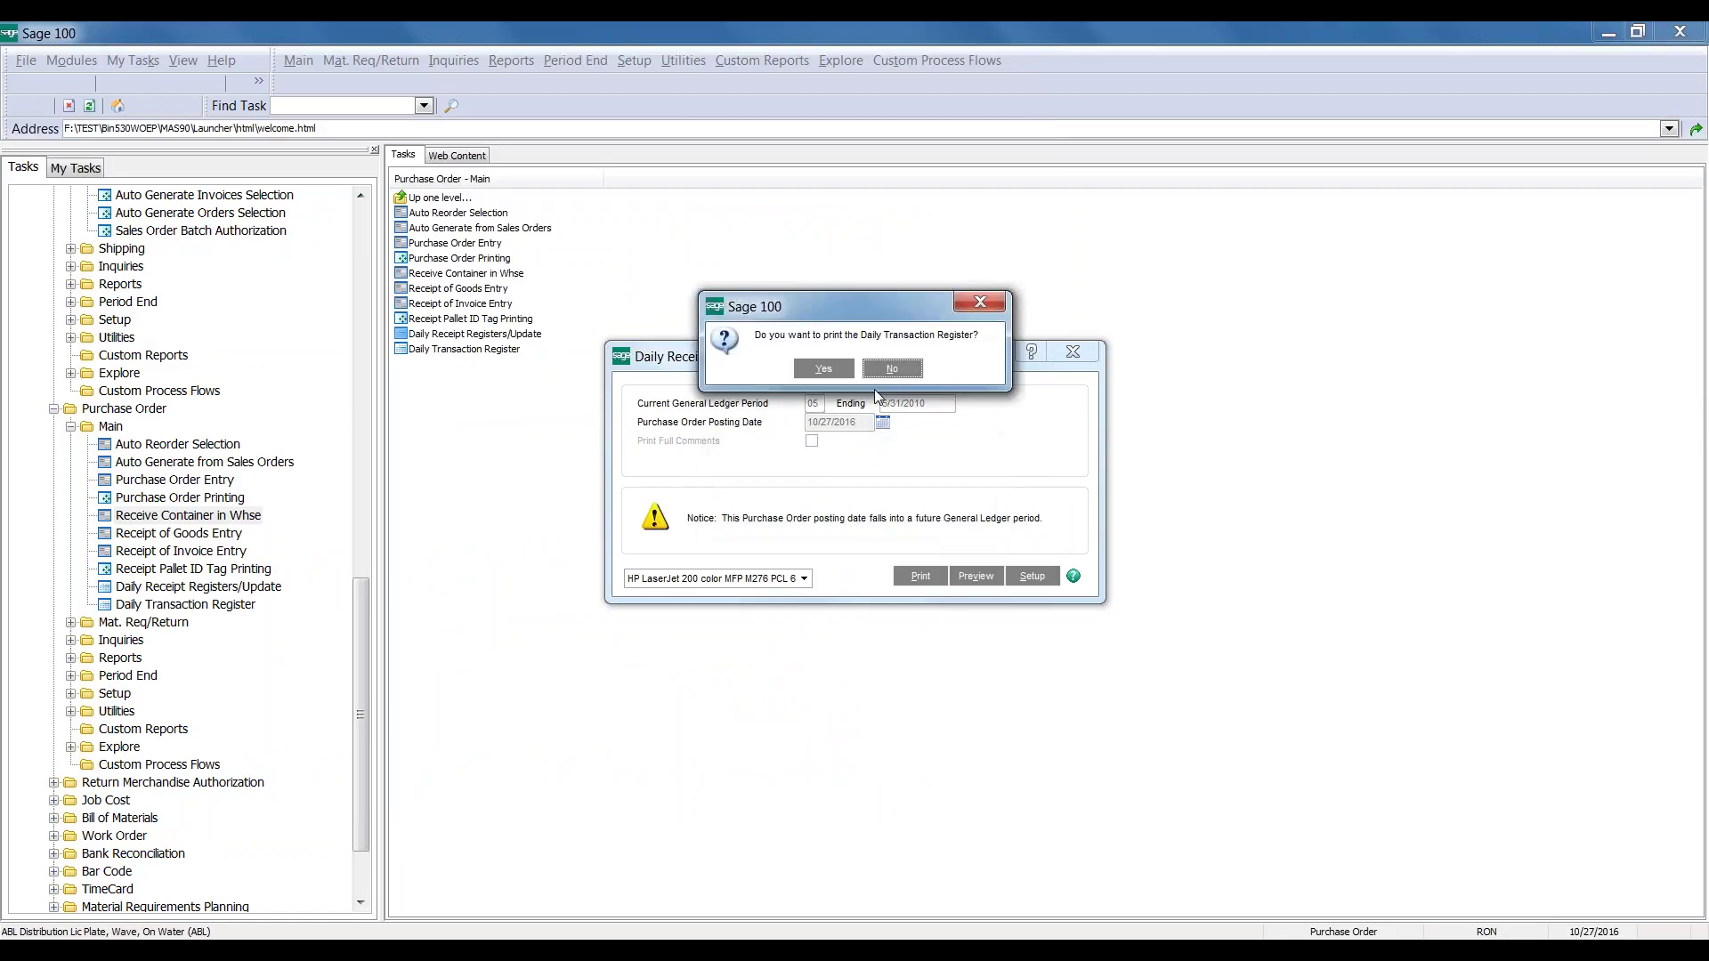
pyautogui.click(873, 375)
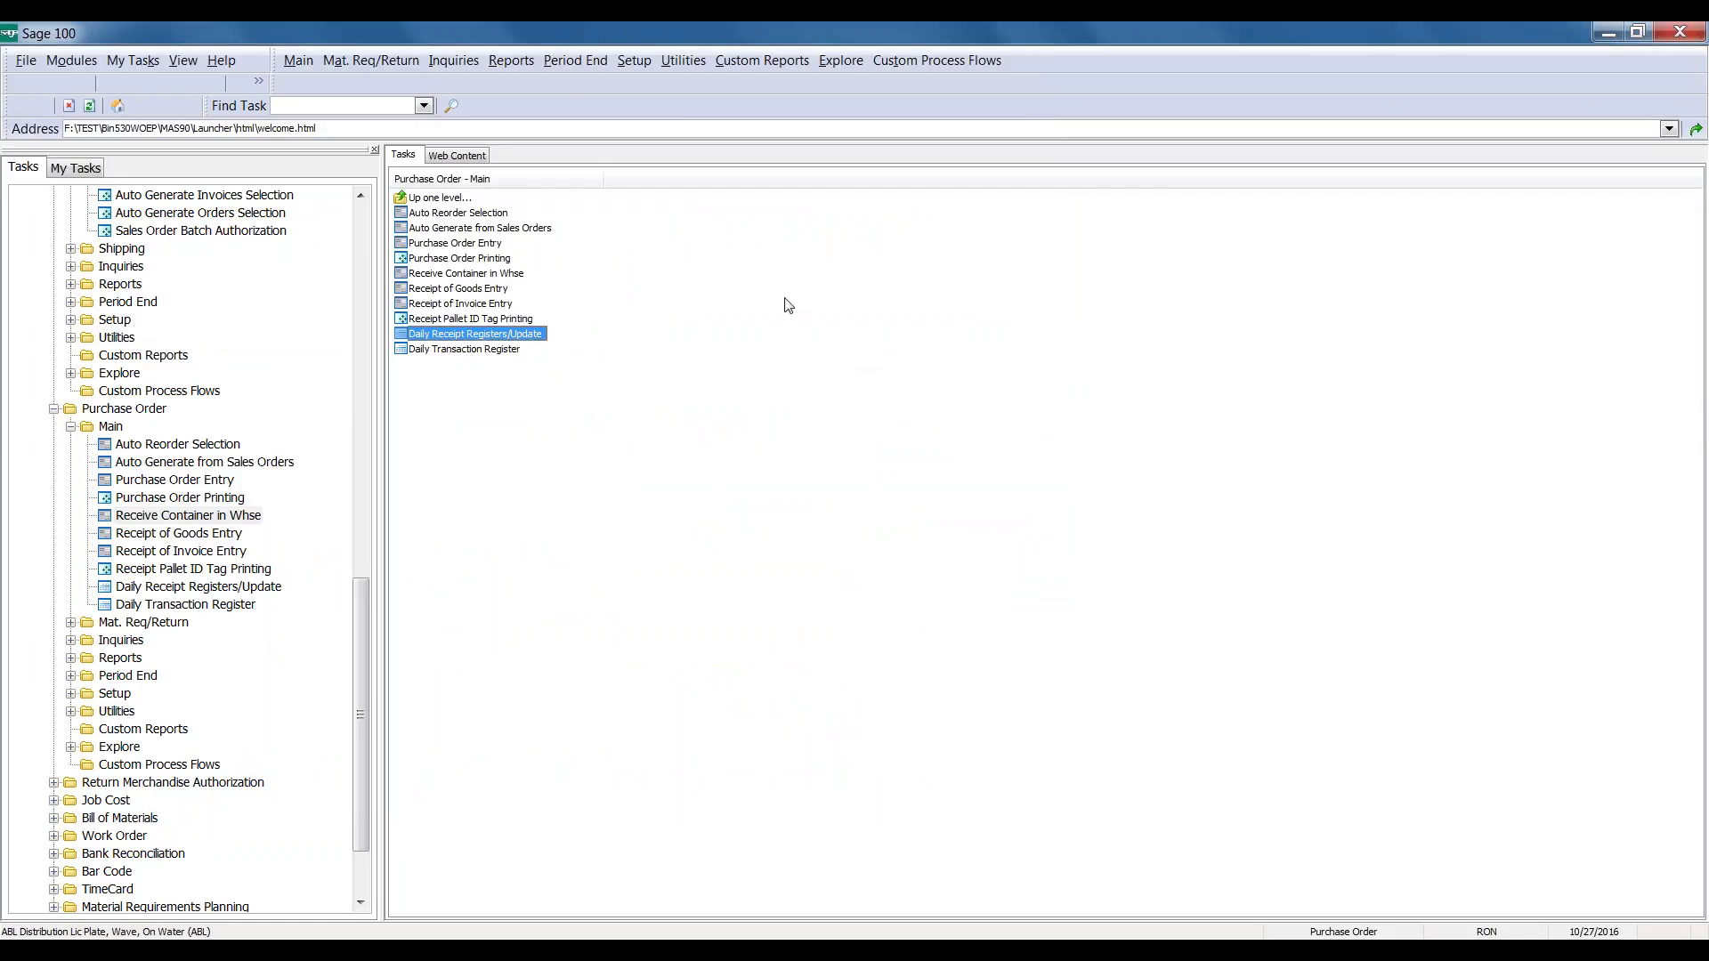
# Start a new goods receipt in a new batch for the first listed China Toy Company purchase order
pyautogui.click(488, 294)
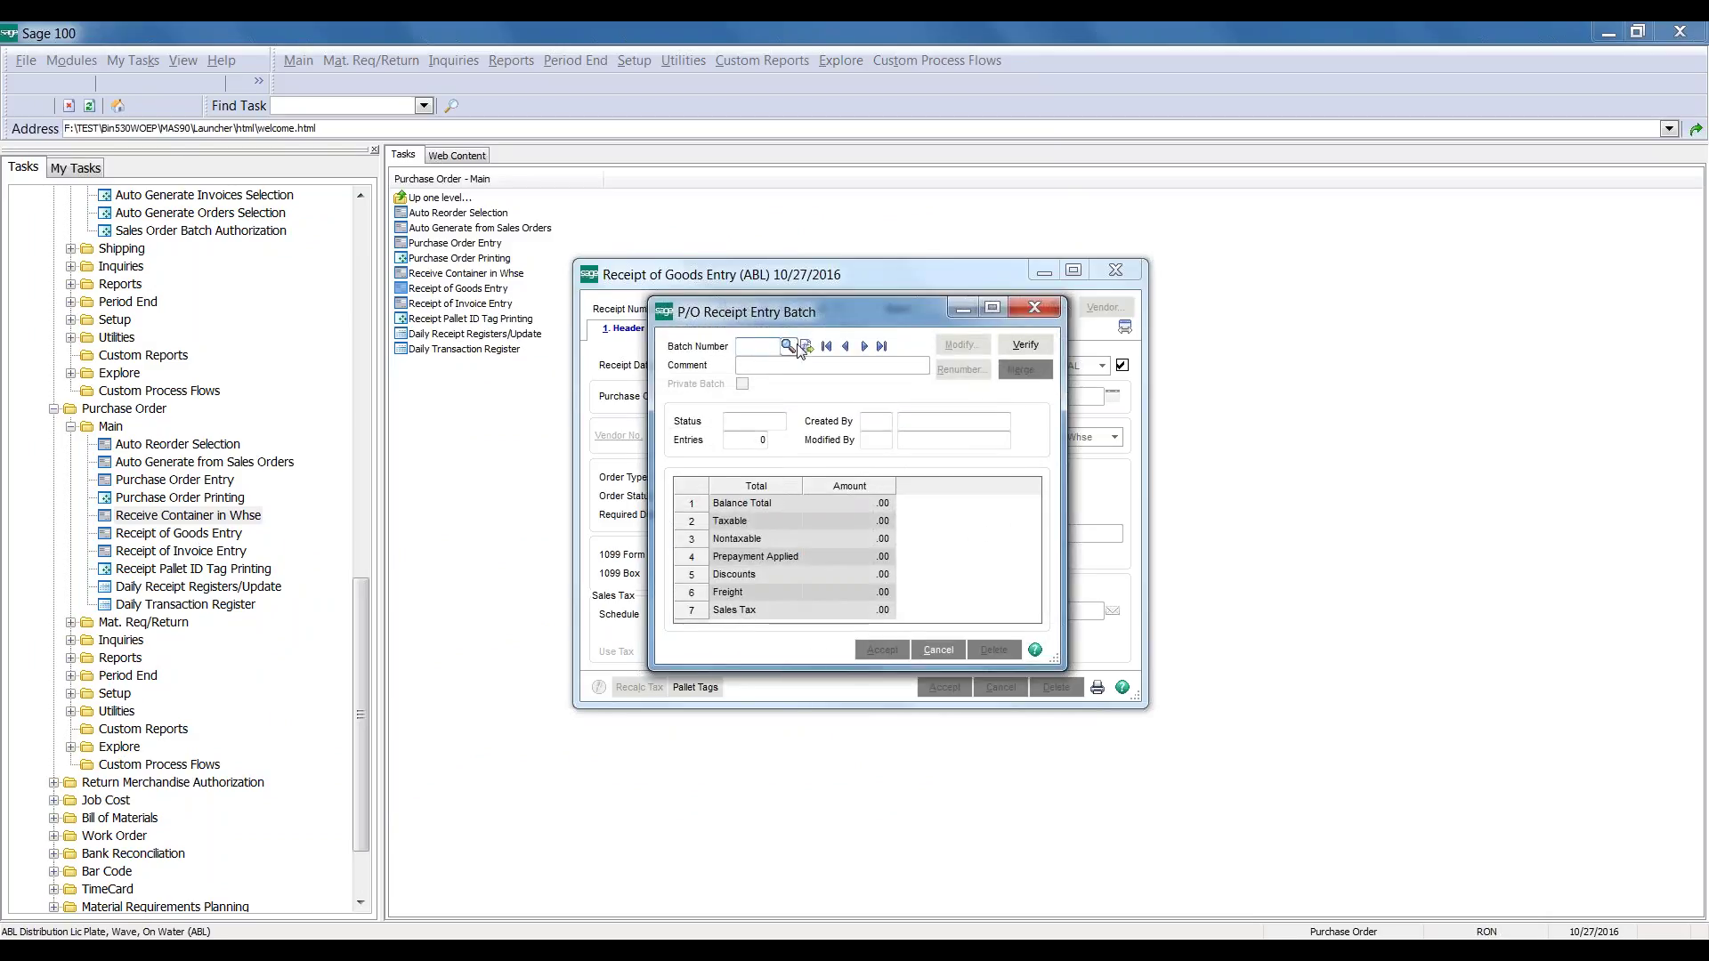
pyautogui.press('Return')
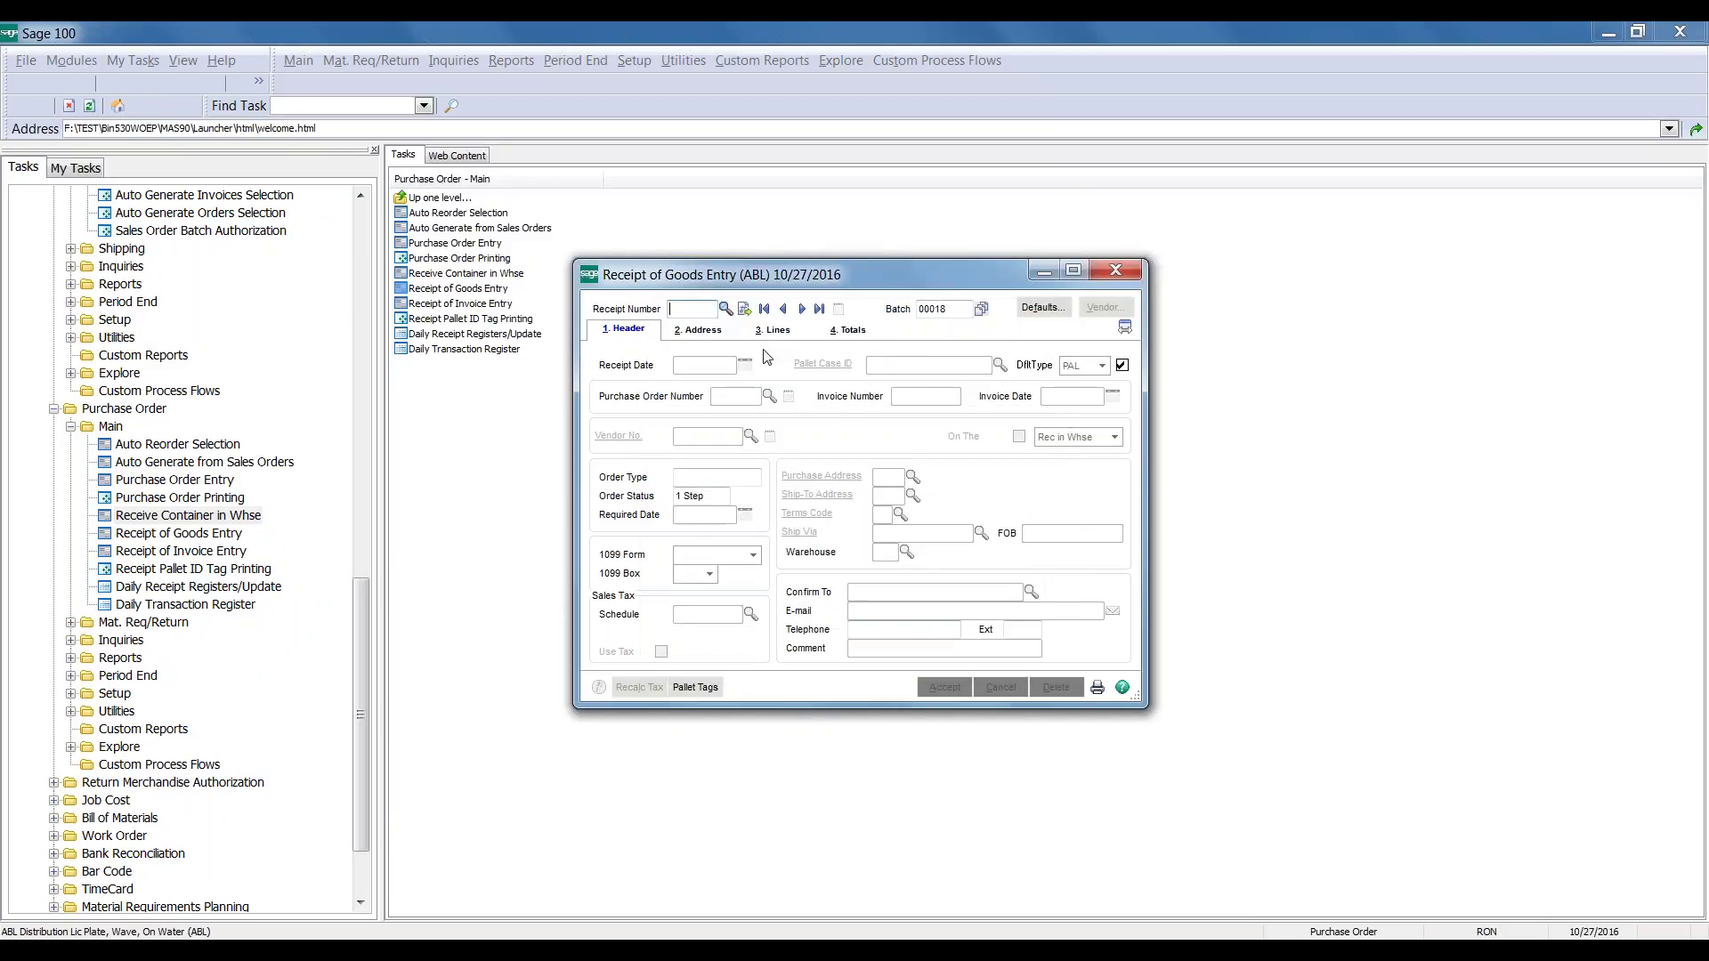
pyautogui.click(769, 397)
pyautogui.scroll(-8, 843, 388)
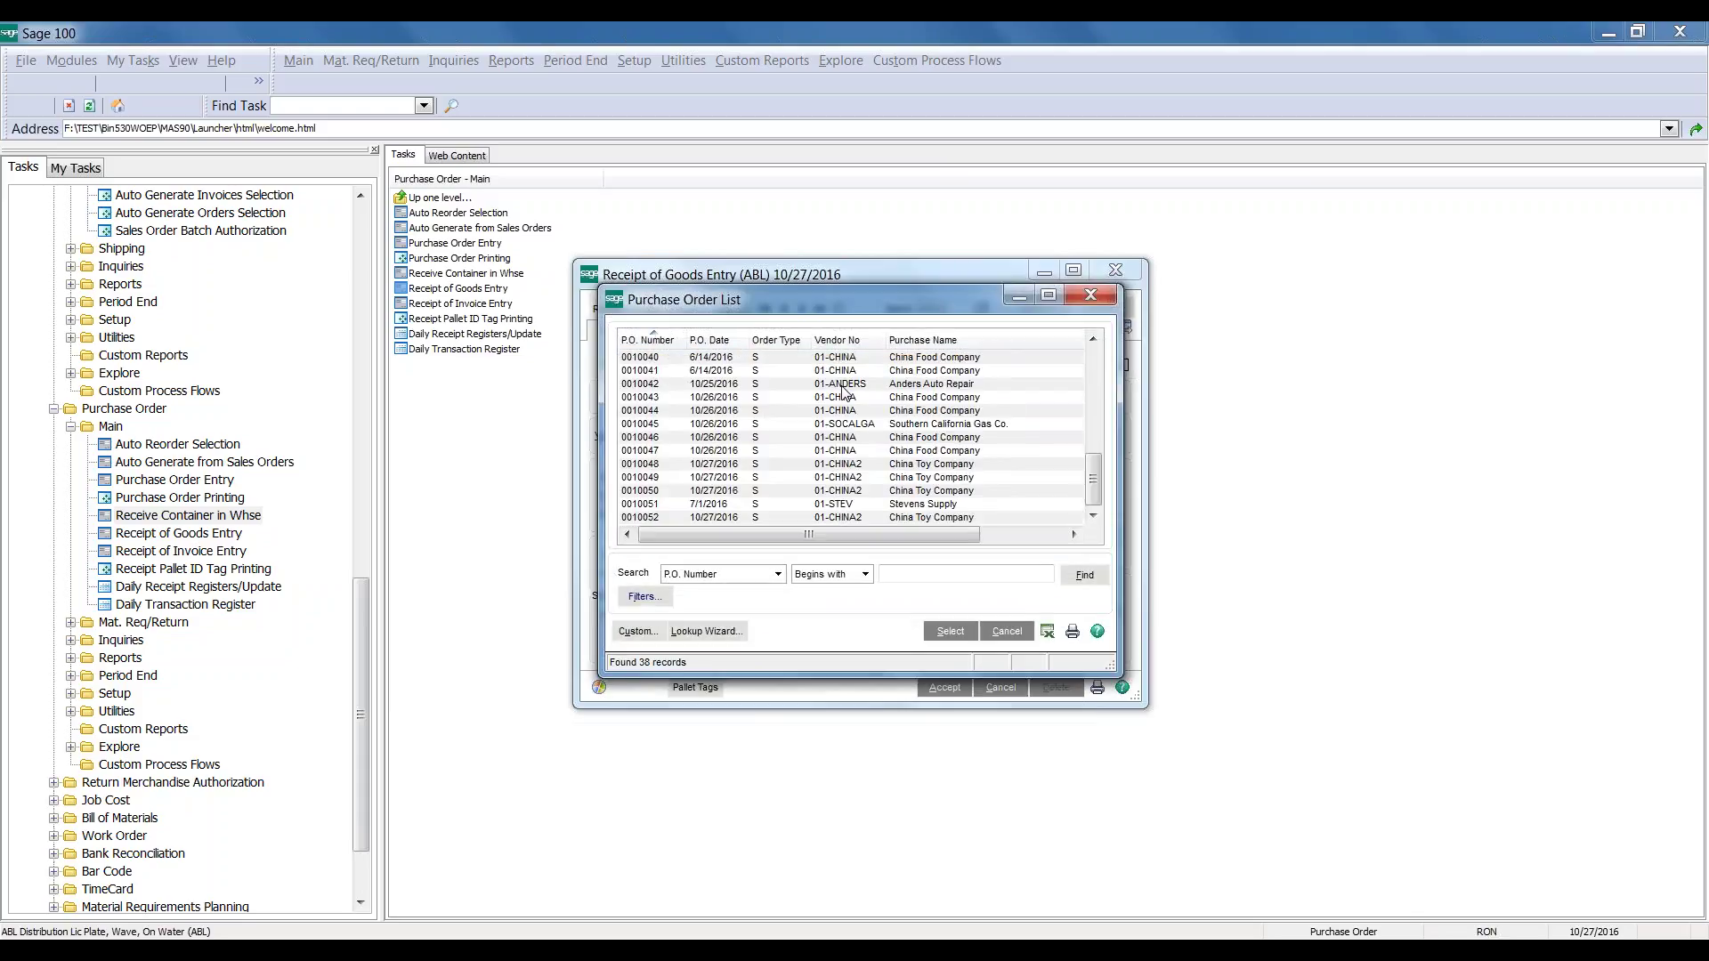
pyautogui.doubleClick(674, 471)
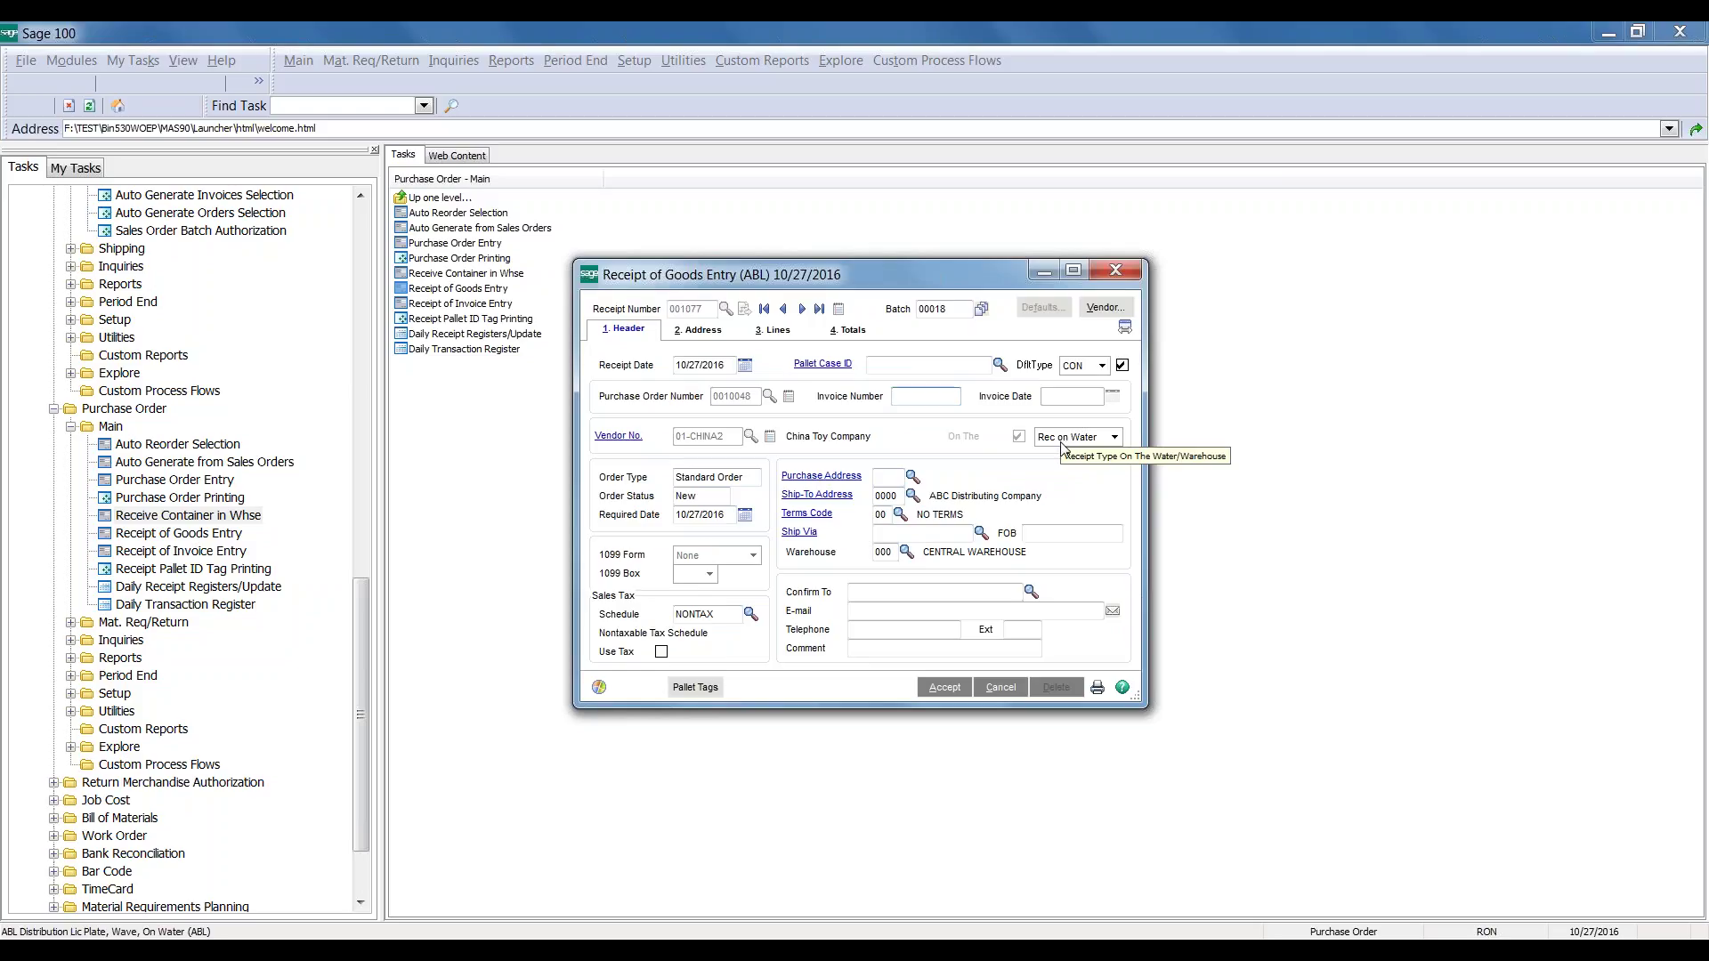
# Set the on-water receipt's Pallet Case ID to CONT25 and confirm it as a new pallet ID
pyautogui.click(901, 366)
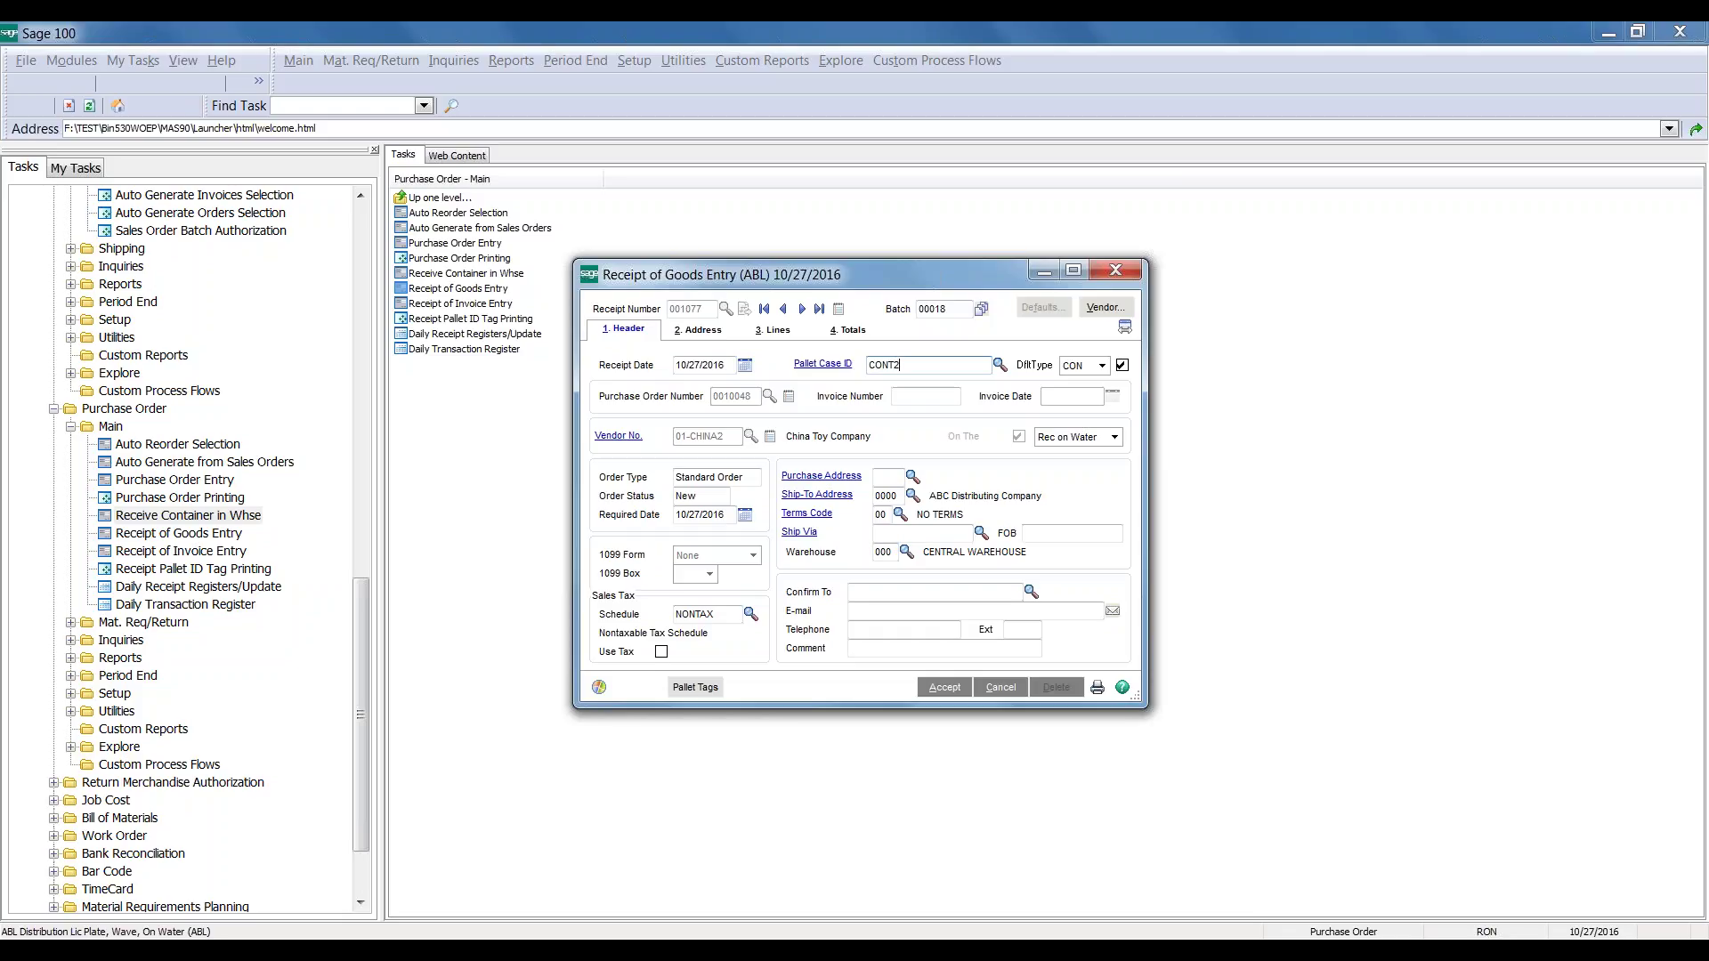
pyautogui.write('CONT25')
pyautogui.press('Tab')
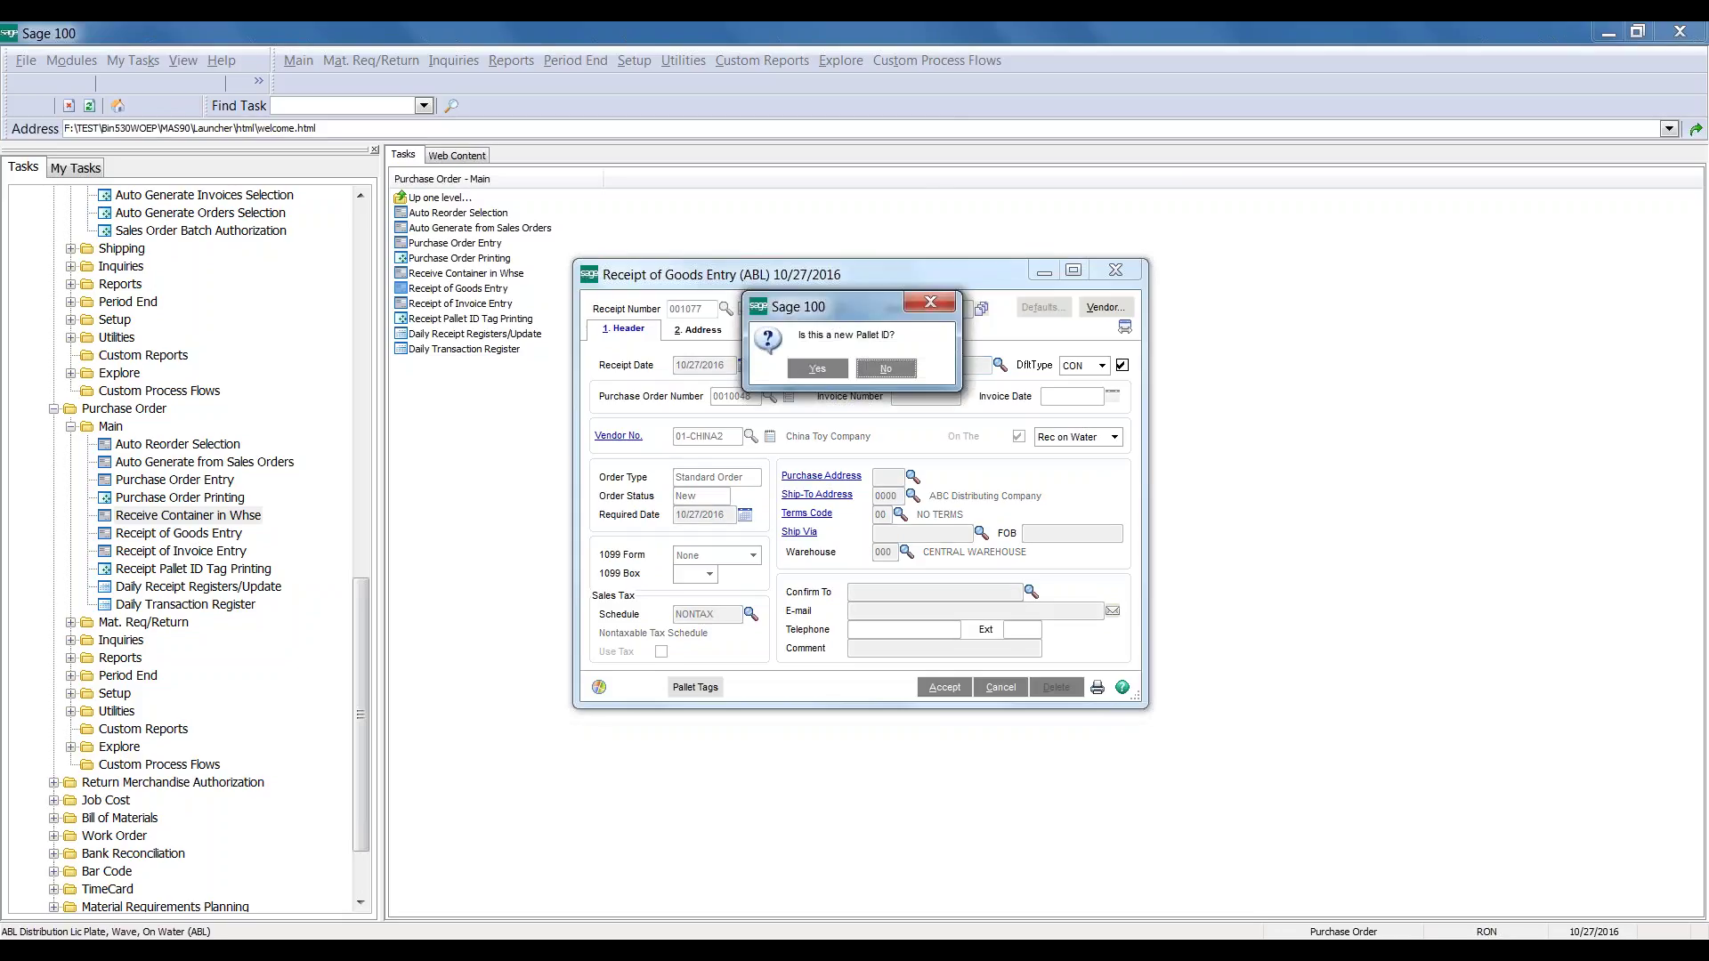
pyautogui.click(817, 372)
pyautogui.click(510, 370)
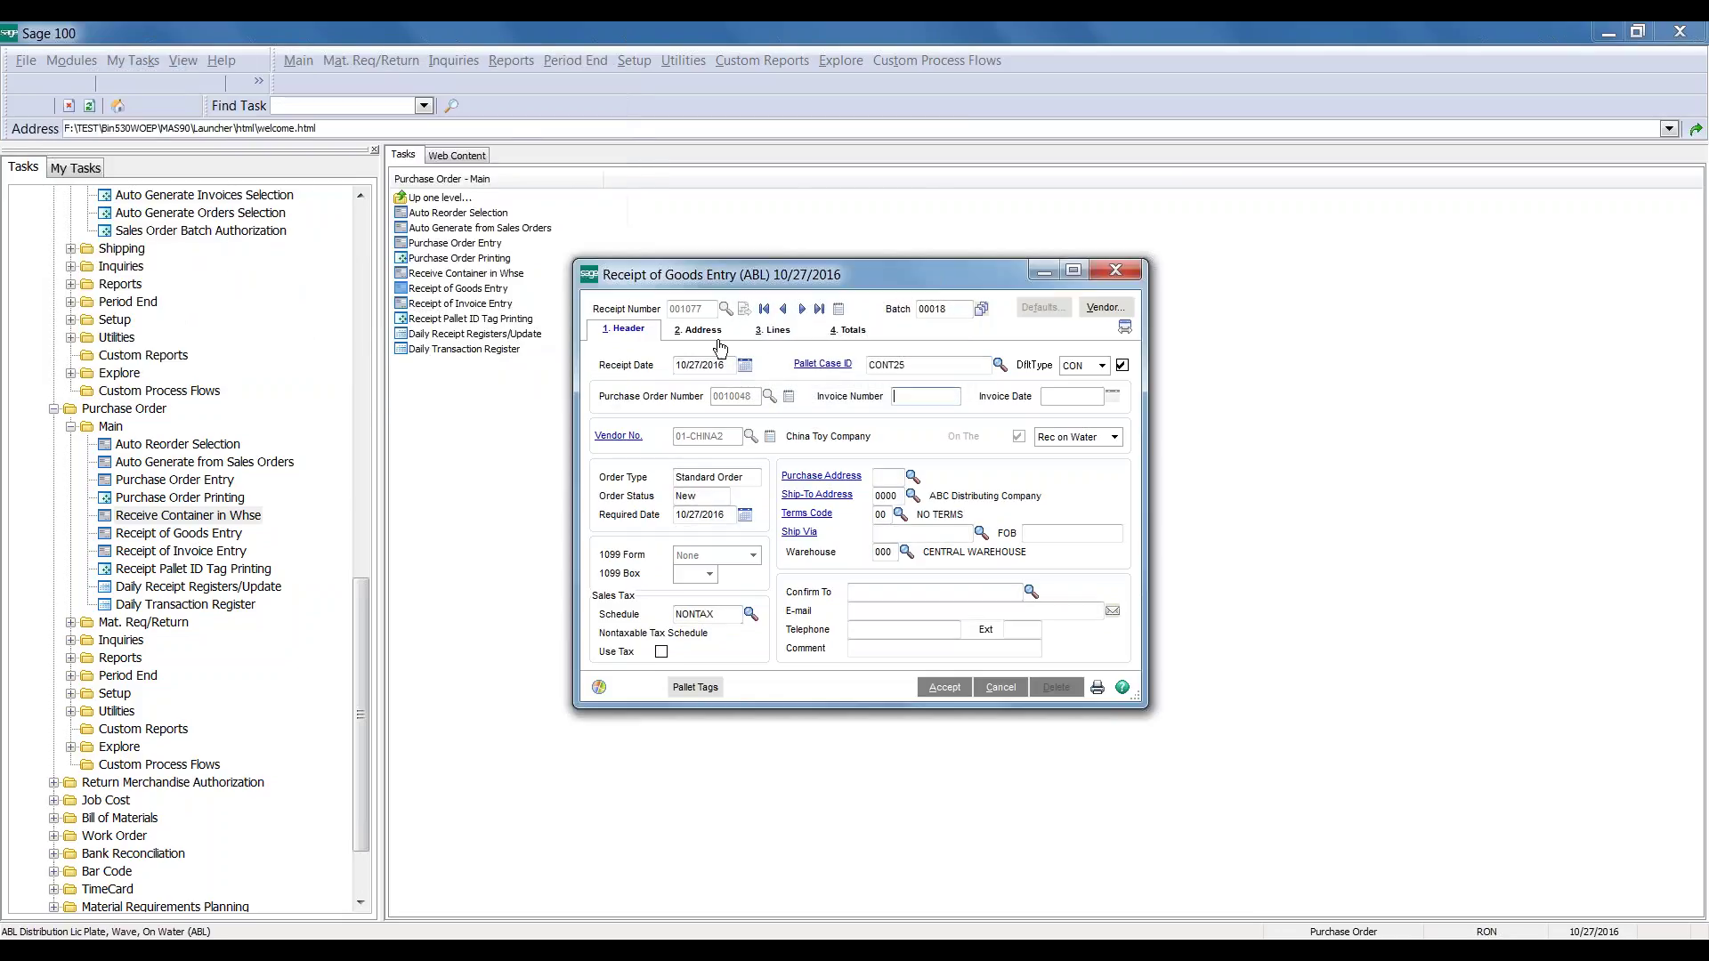
# Set the received quantity of item 1000 to 150 on the receipt lines and open its multi-bin distribution
pyautogui.click(764, 335)
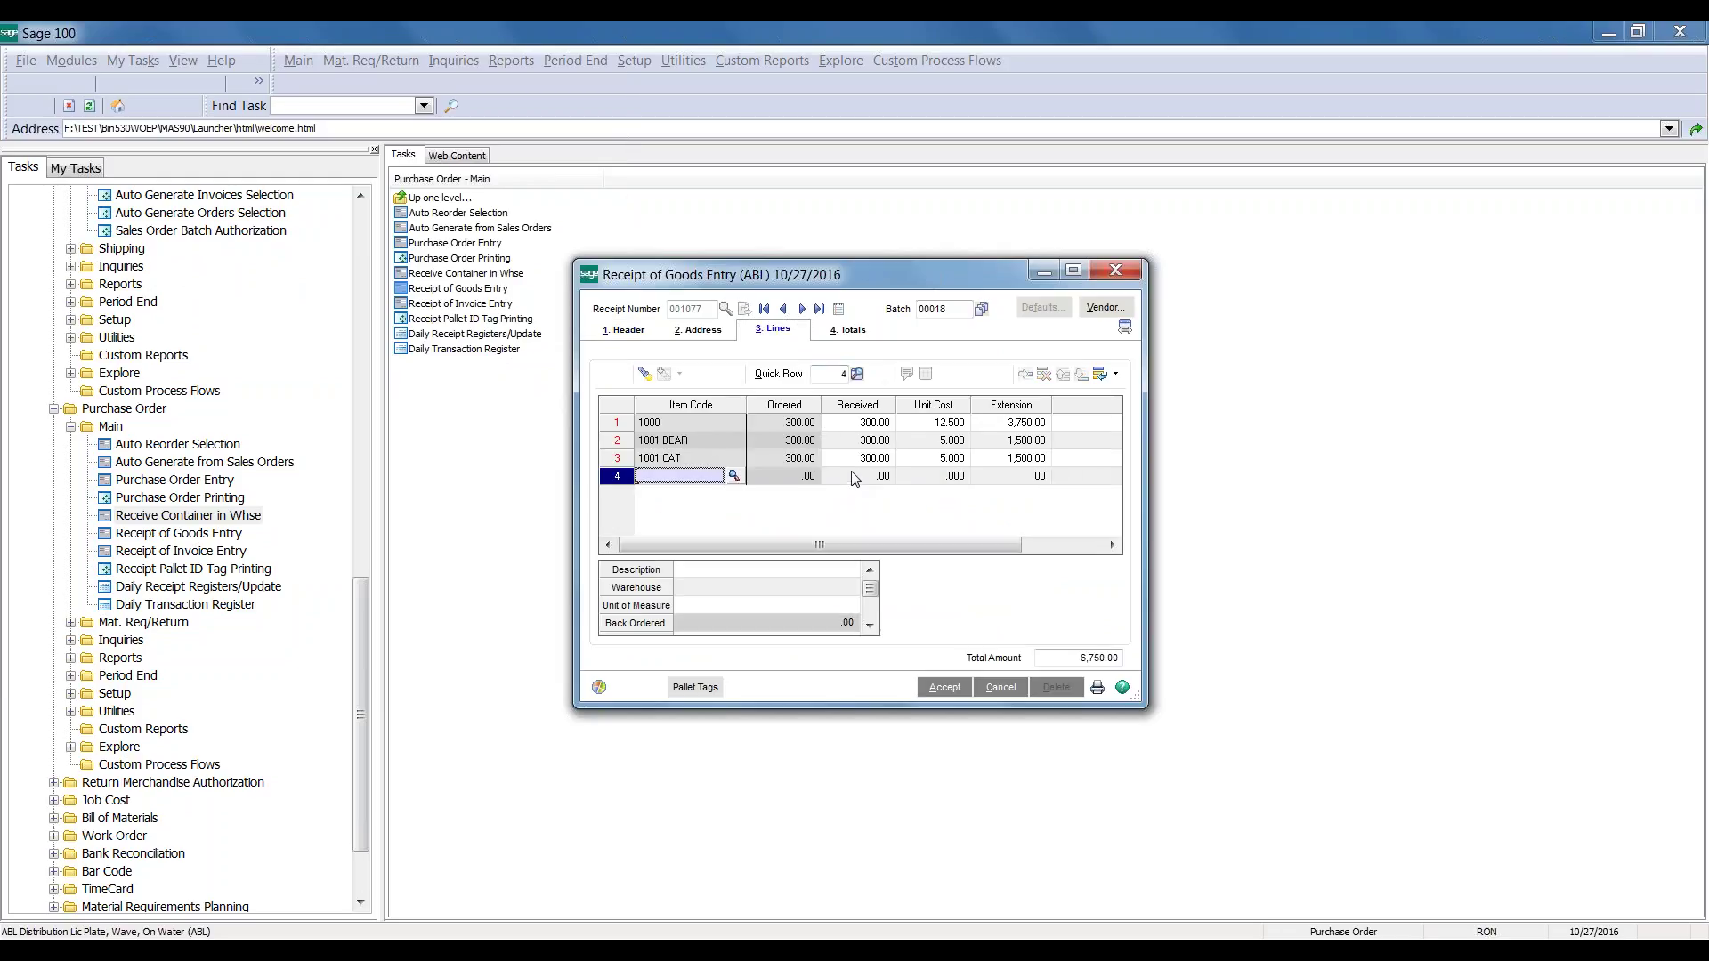
pyautogui.click(874, 424)
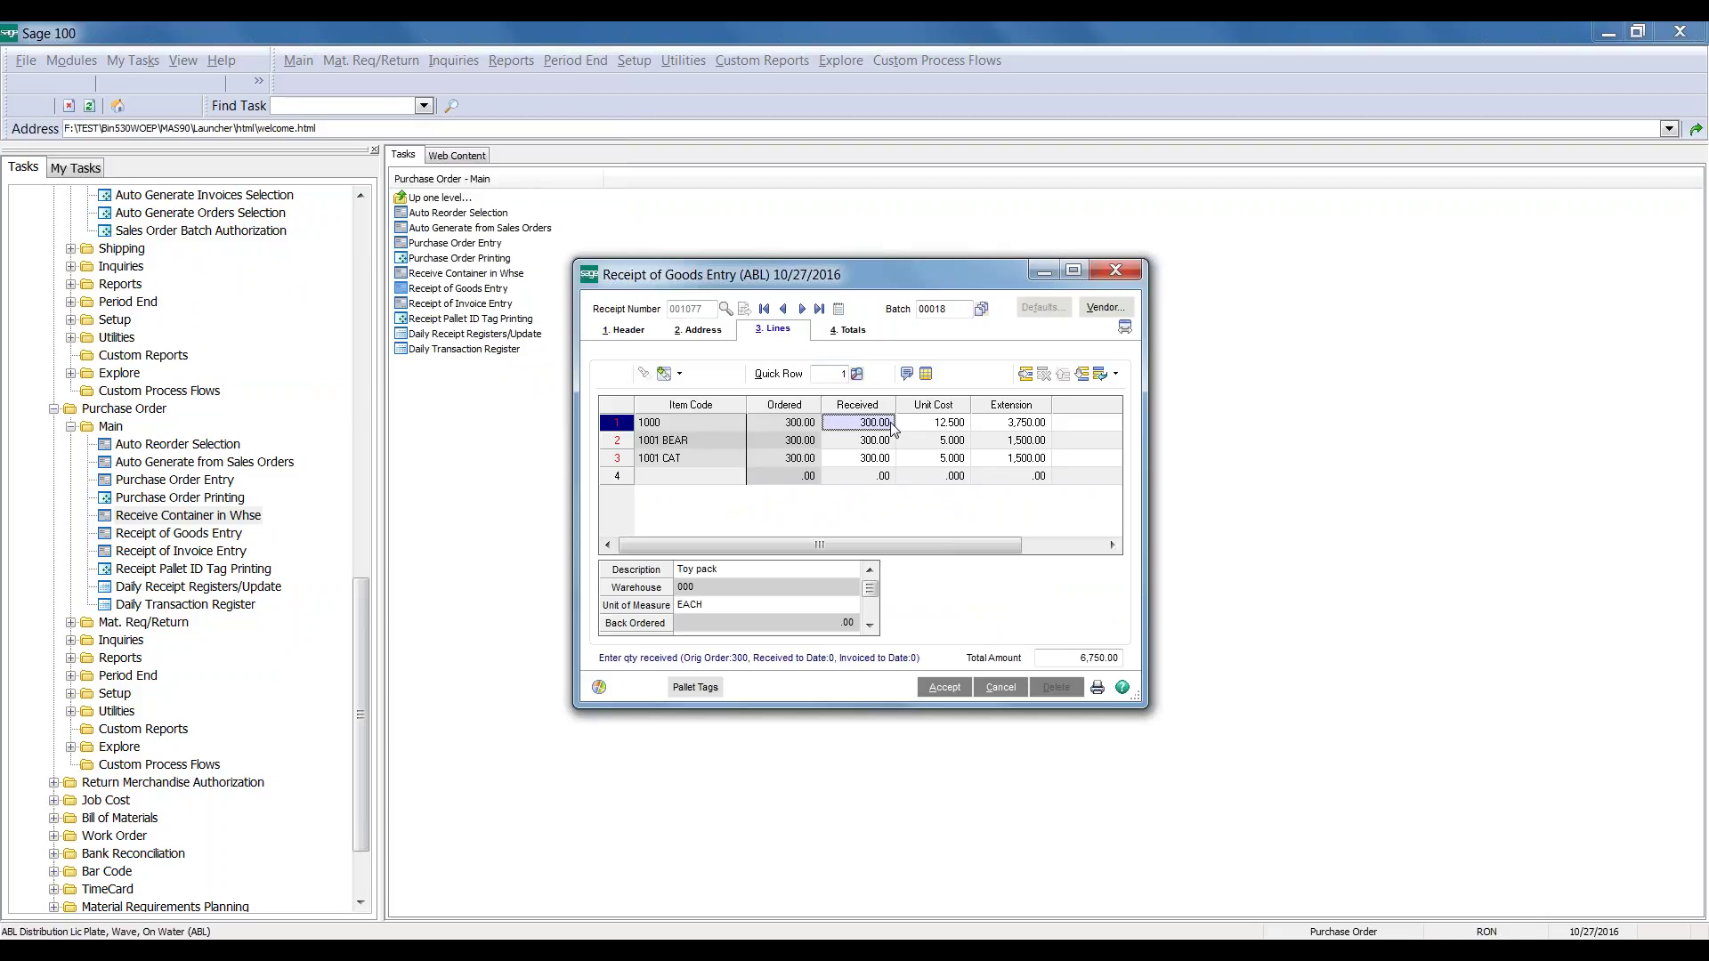
pyautogui.write('150')
pyautogui.press('Tab')
pyautogui.press('Tab')
pyautogui.press('Tab')
pyautogui.press('Tab')
pyautogui.press('Tab')
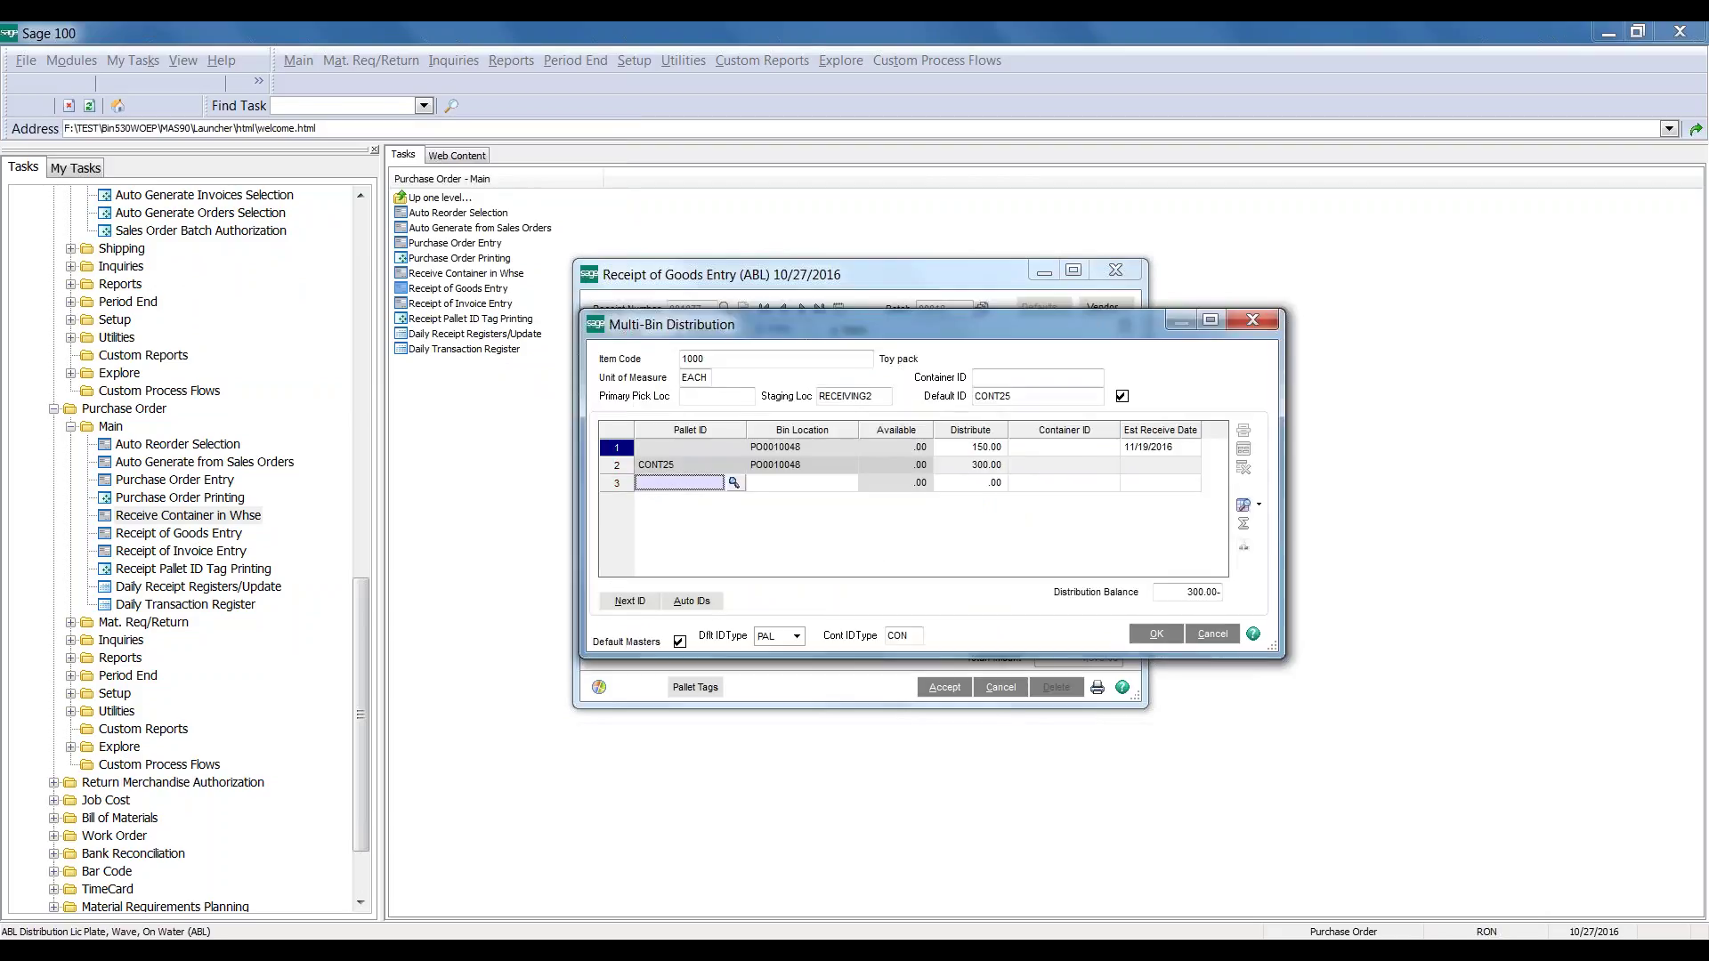
# Delete item 1000's distribution line without a pallet ID, set the CONT25 line to 150, and accept the distribution
pyautogui.click(985, 452)
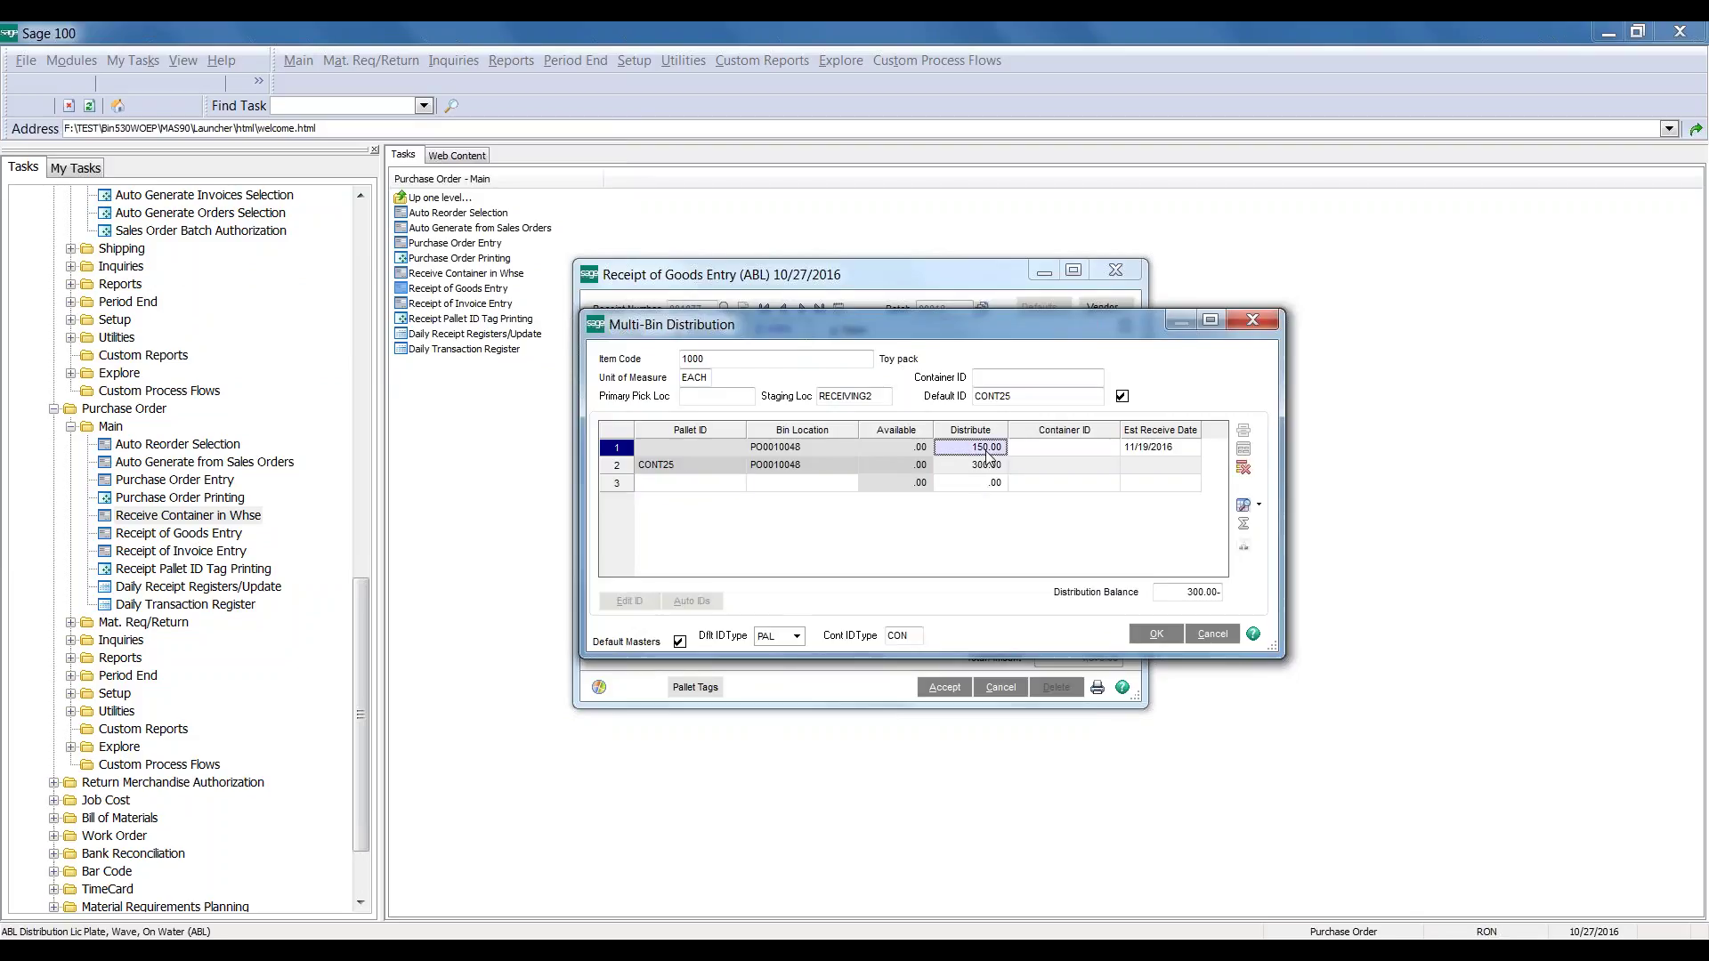
pyautogui.click(1242, 468)
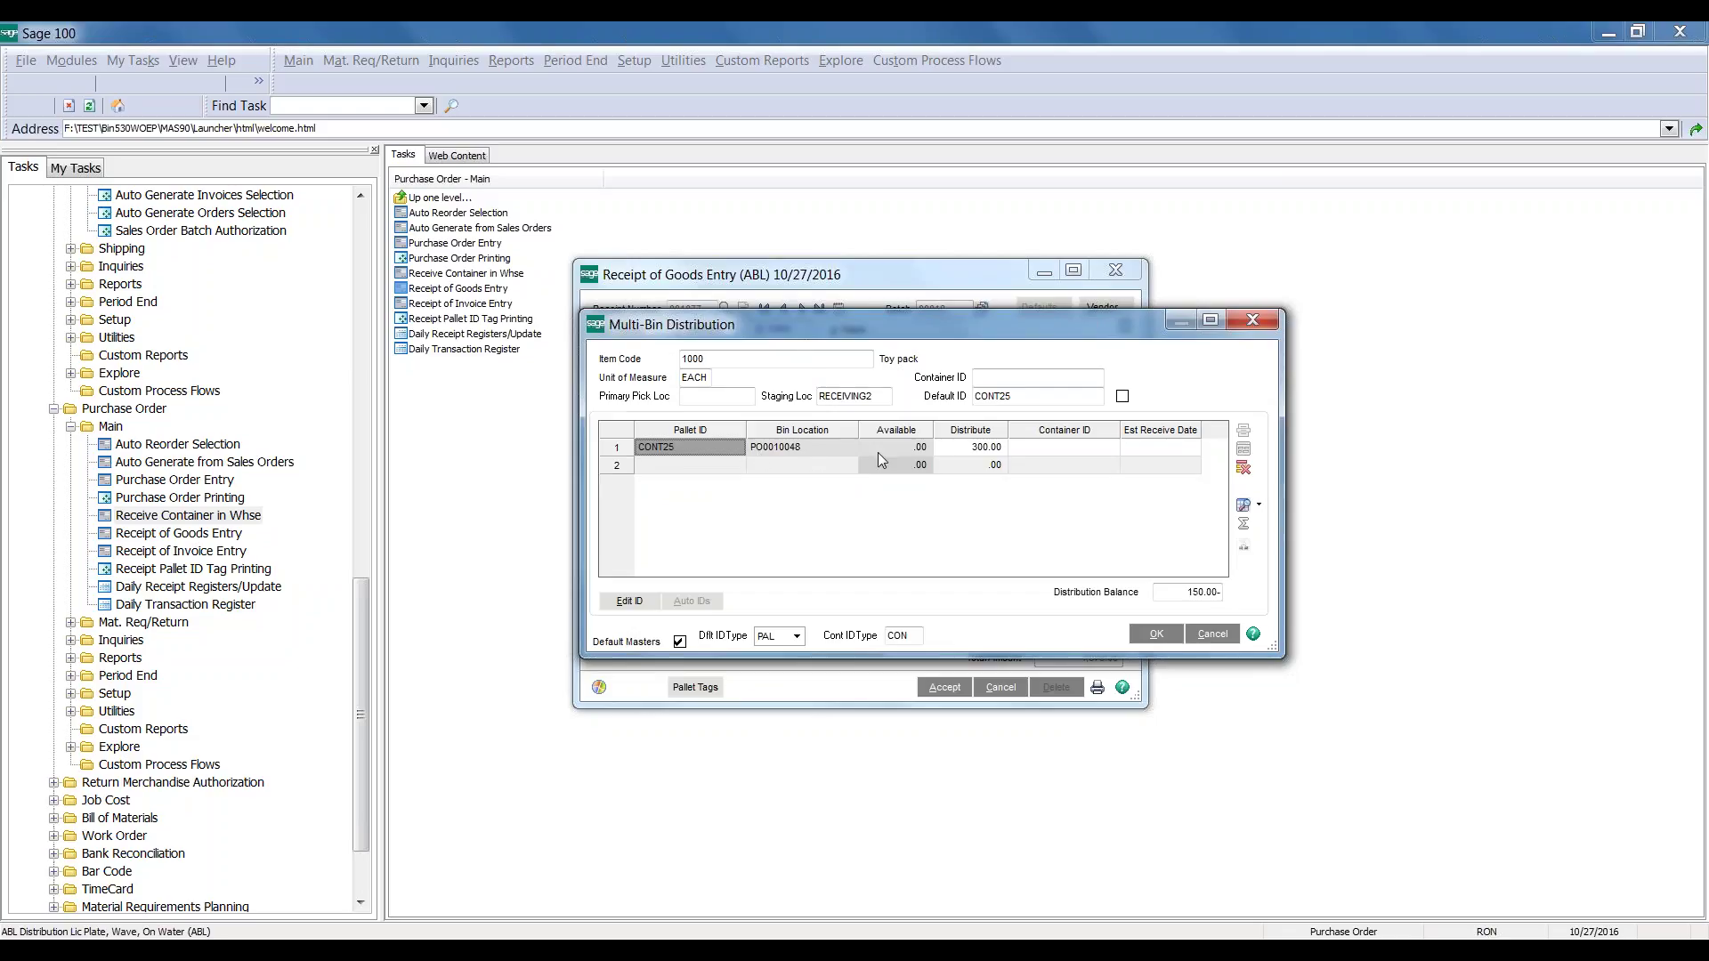
pyautogui.click(970, 448)
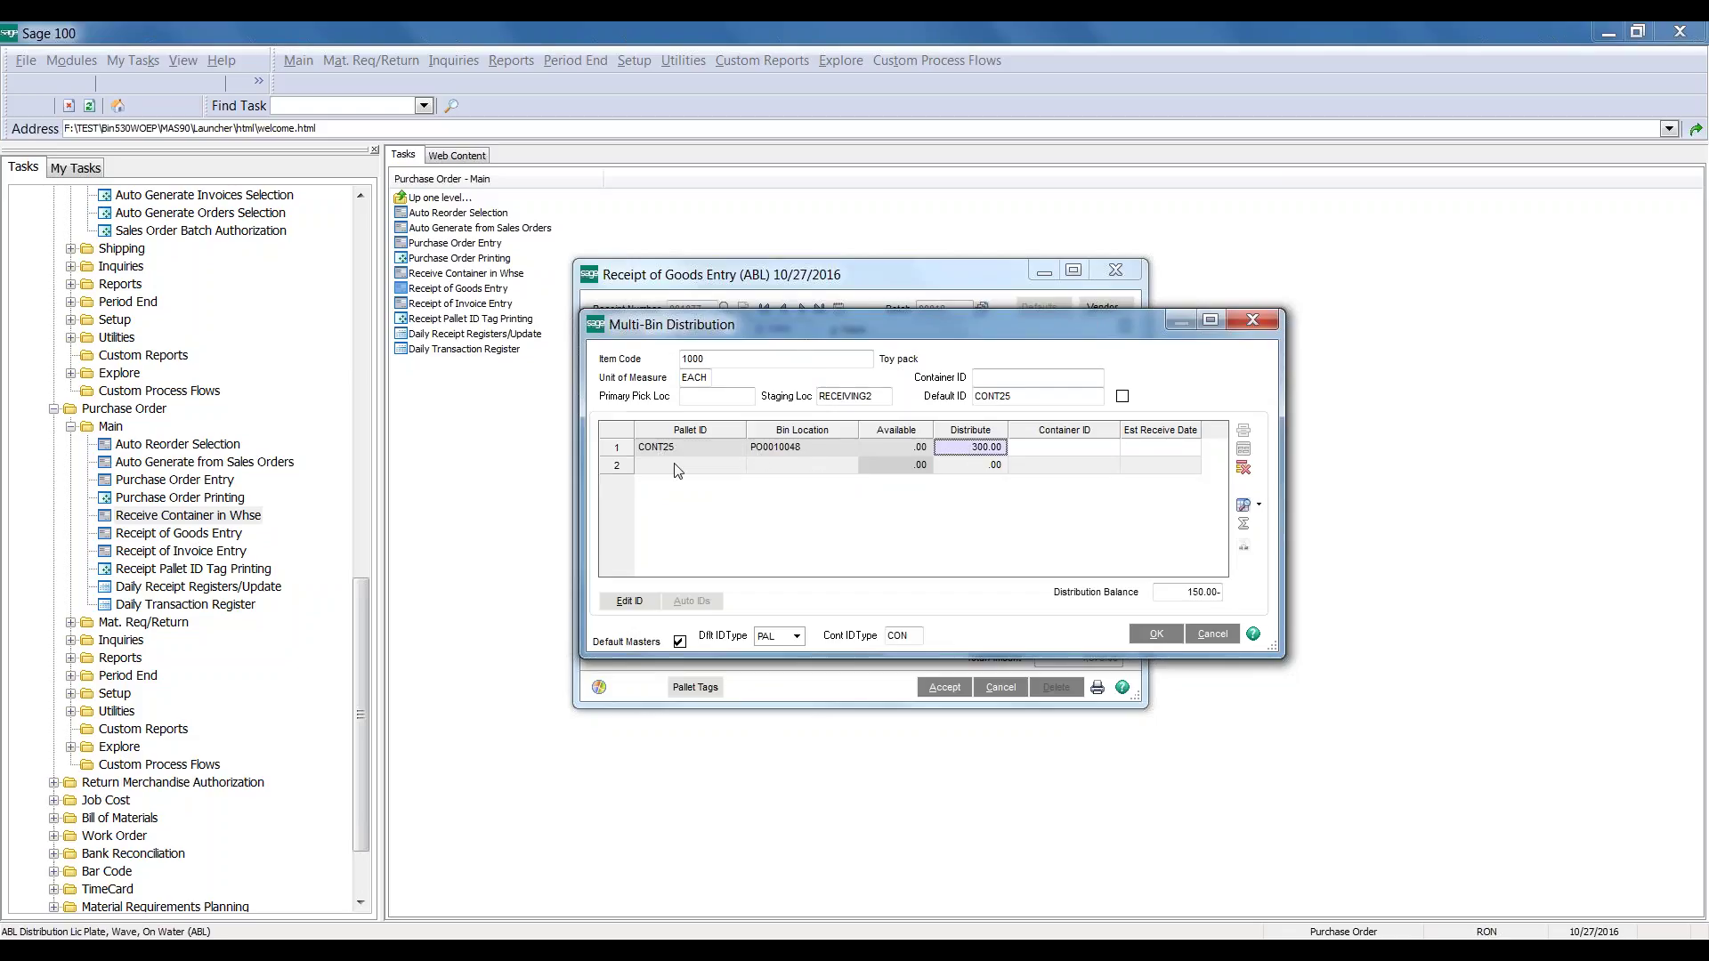
pyautogui.write('150')
pyautogui.press('Tab')
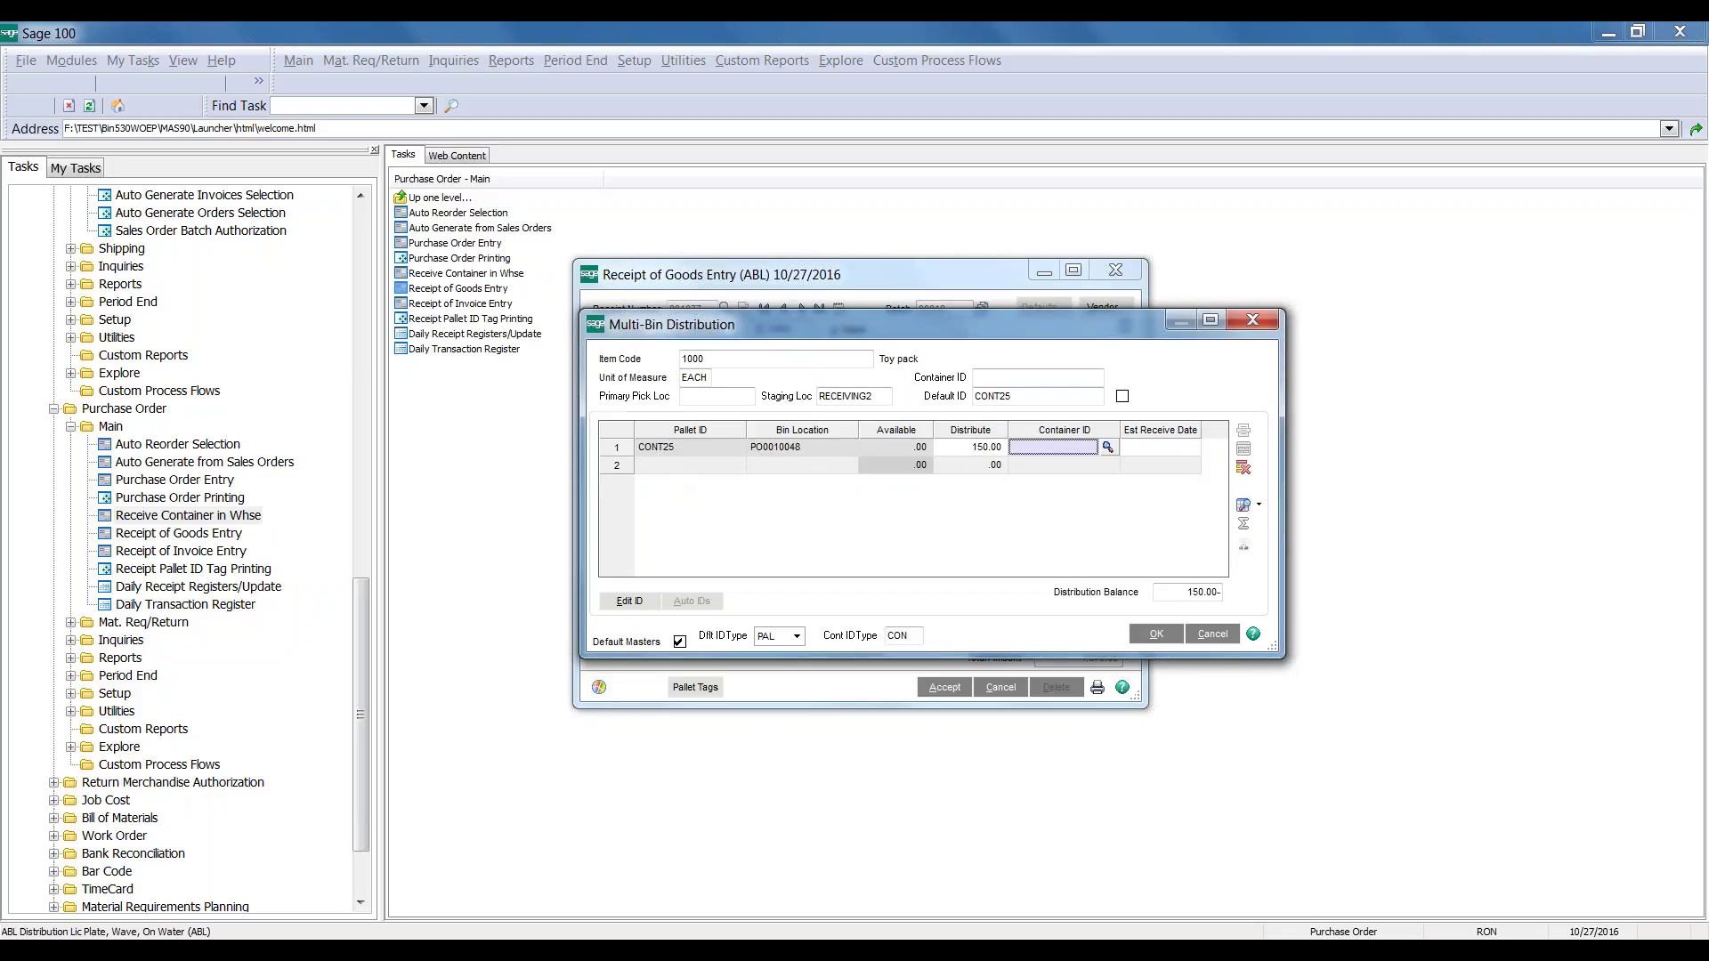
pyautogui.click(686, 467)
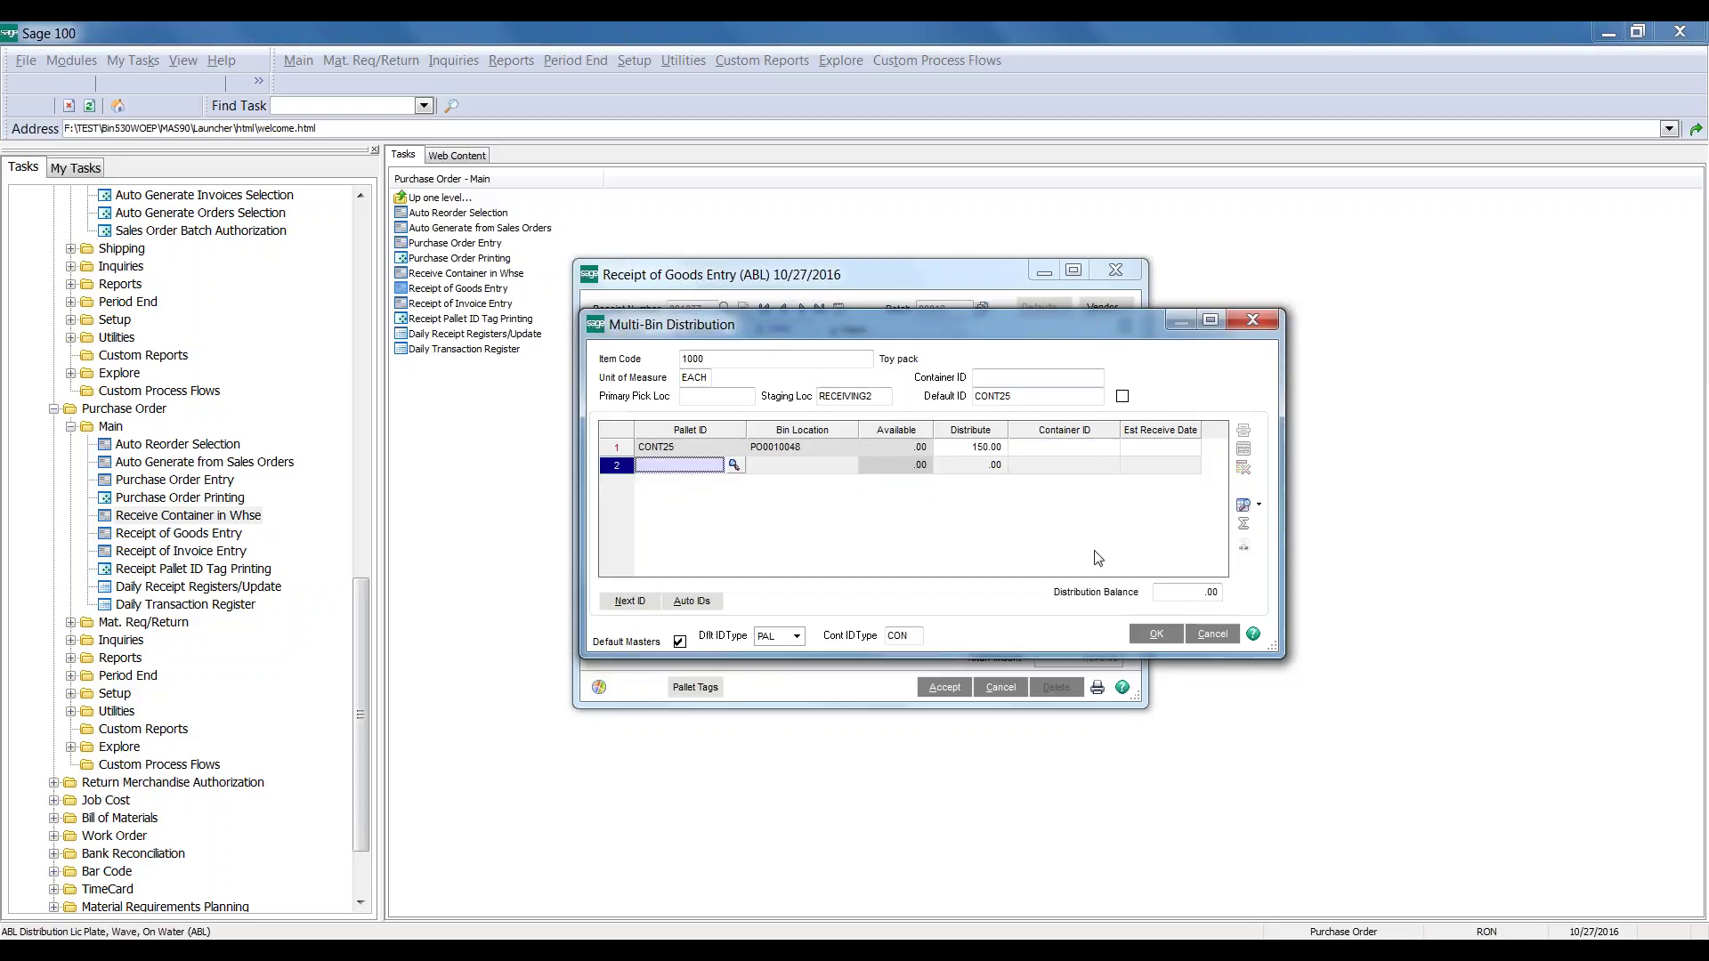
pyautogui.click(1159, 634)
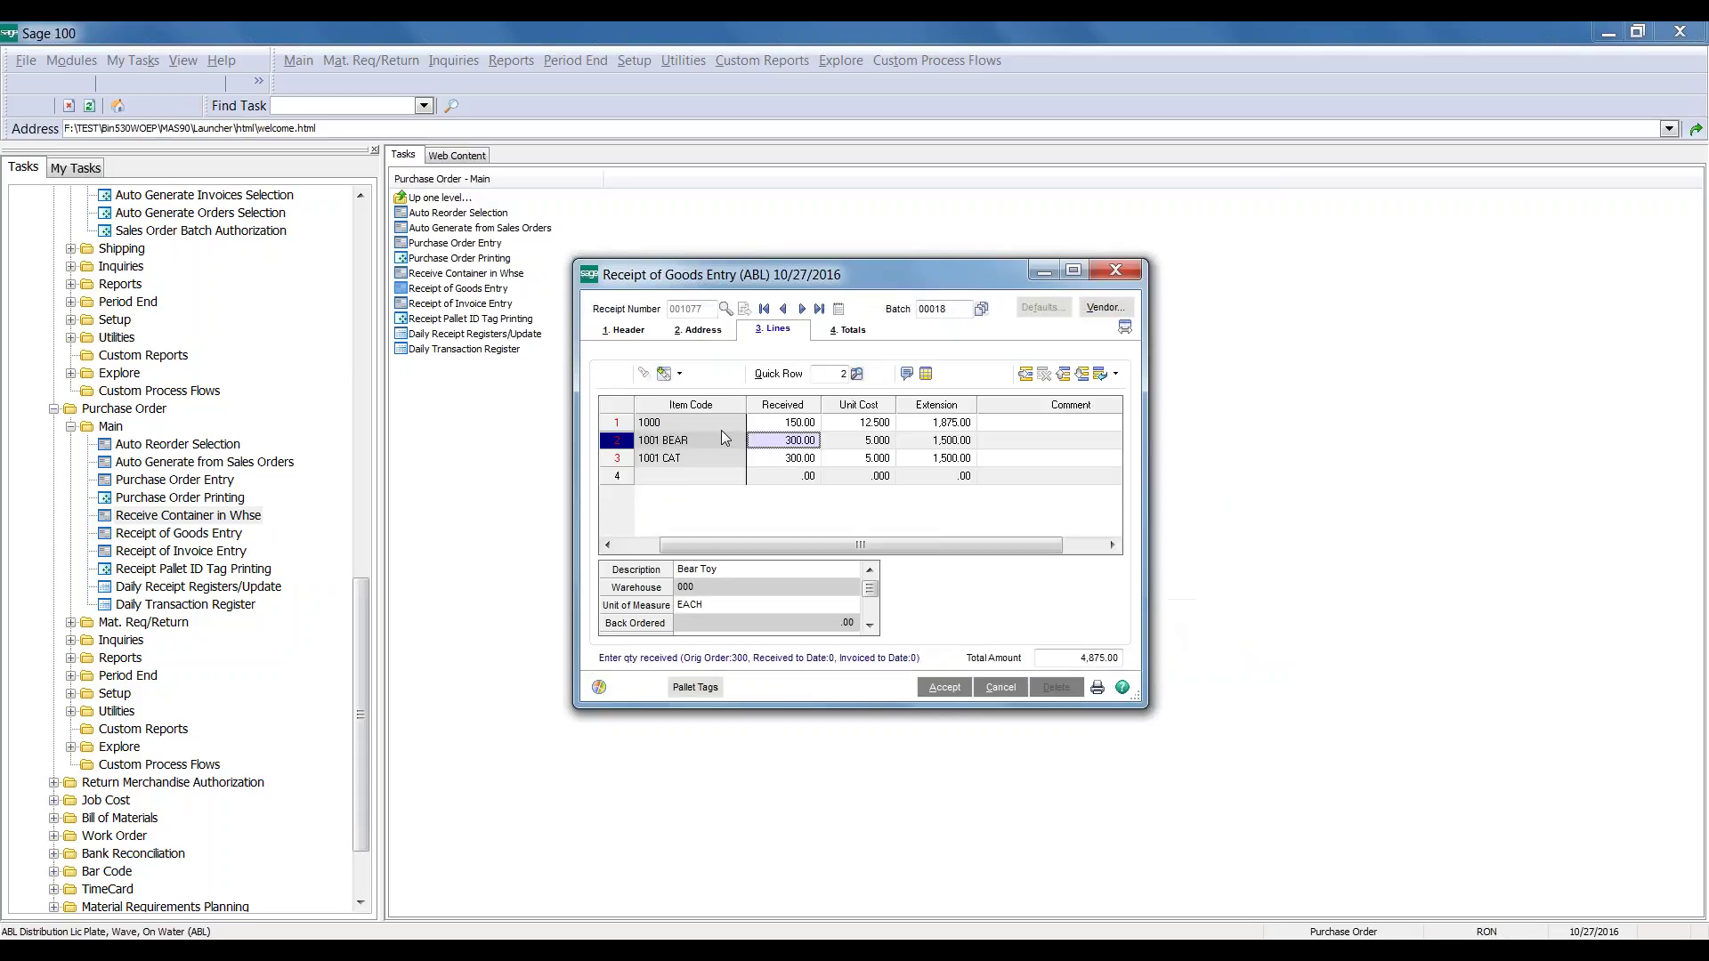
# Set the received quantity of item 1001 BEAR to 150 and open its multi-bin distribution
pyautogui.write('150')
pyautogui.press('Tab')
pyautogui.press('Tab')
pyautogui.press('Tab')
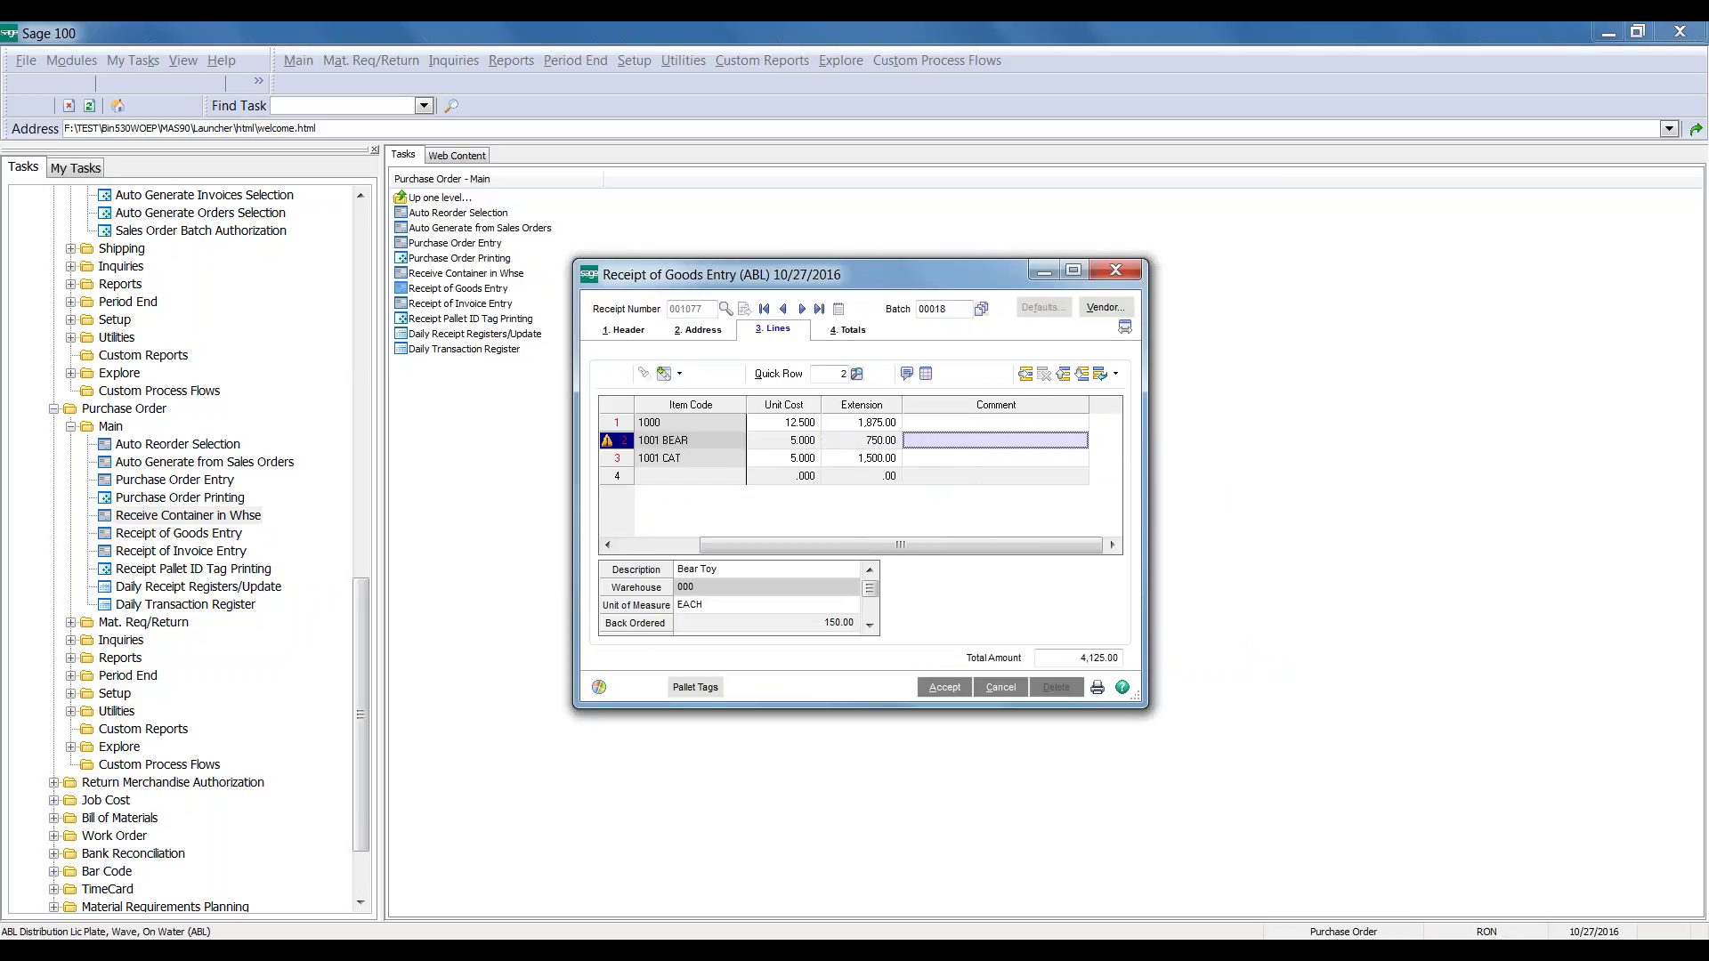
pyautogui.press('Tab')
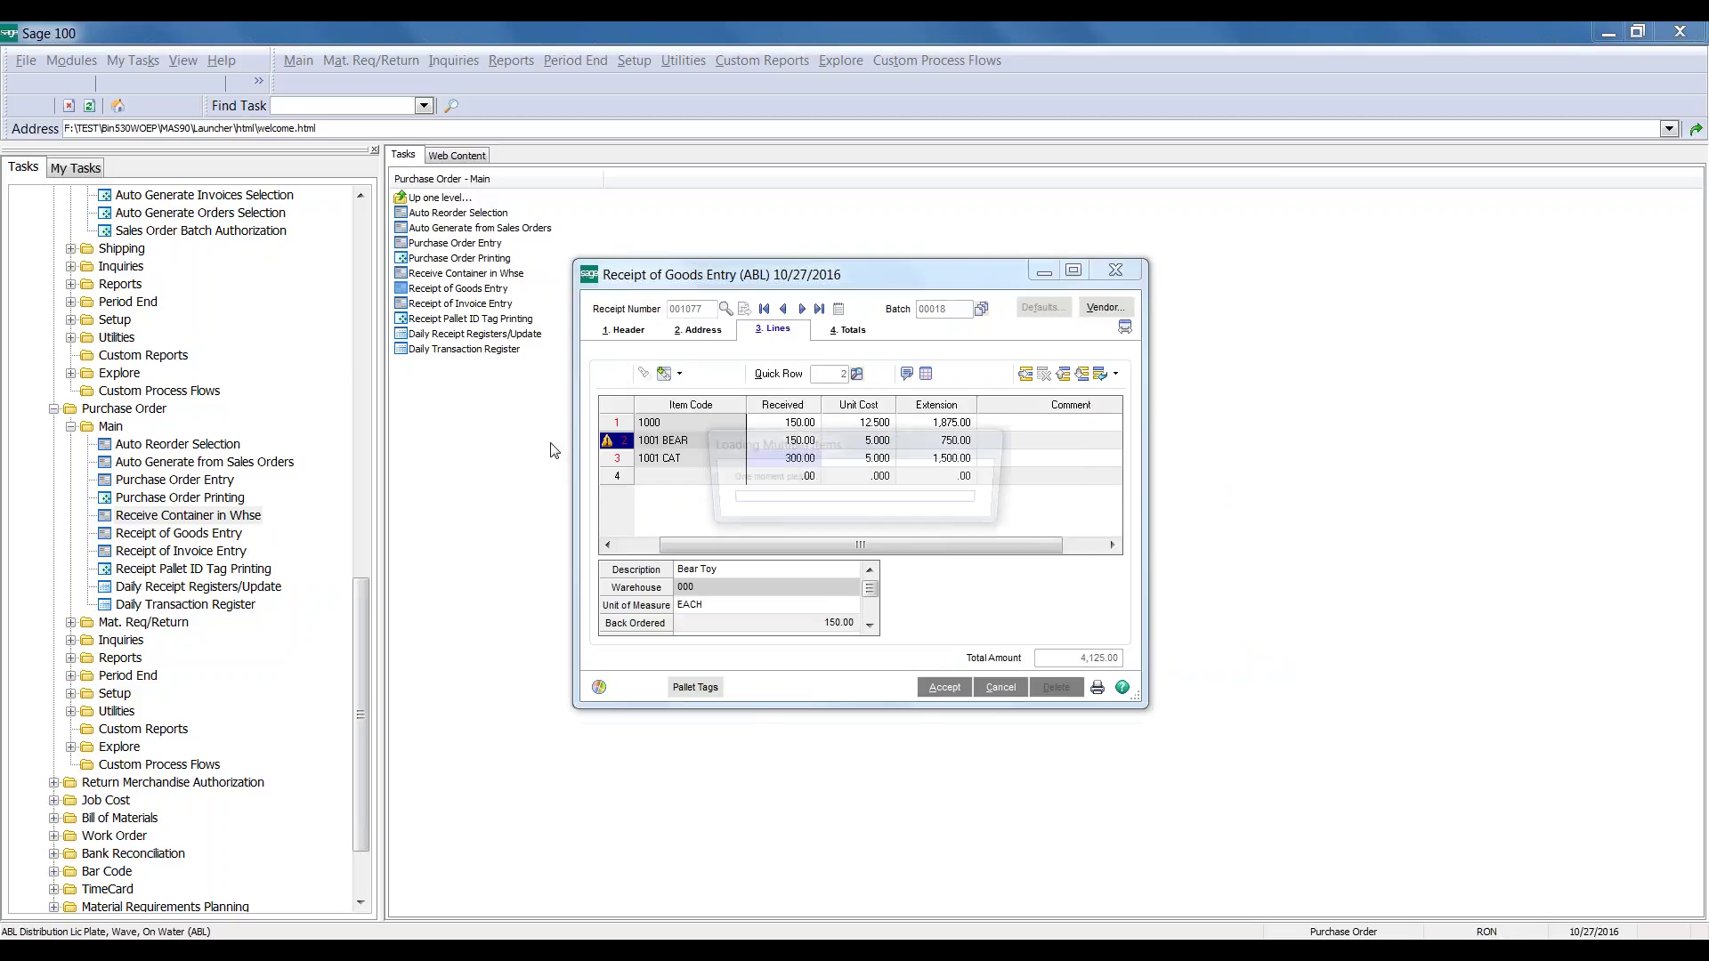
pyautogui.click(1002, 447)
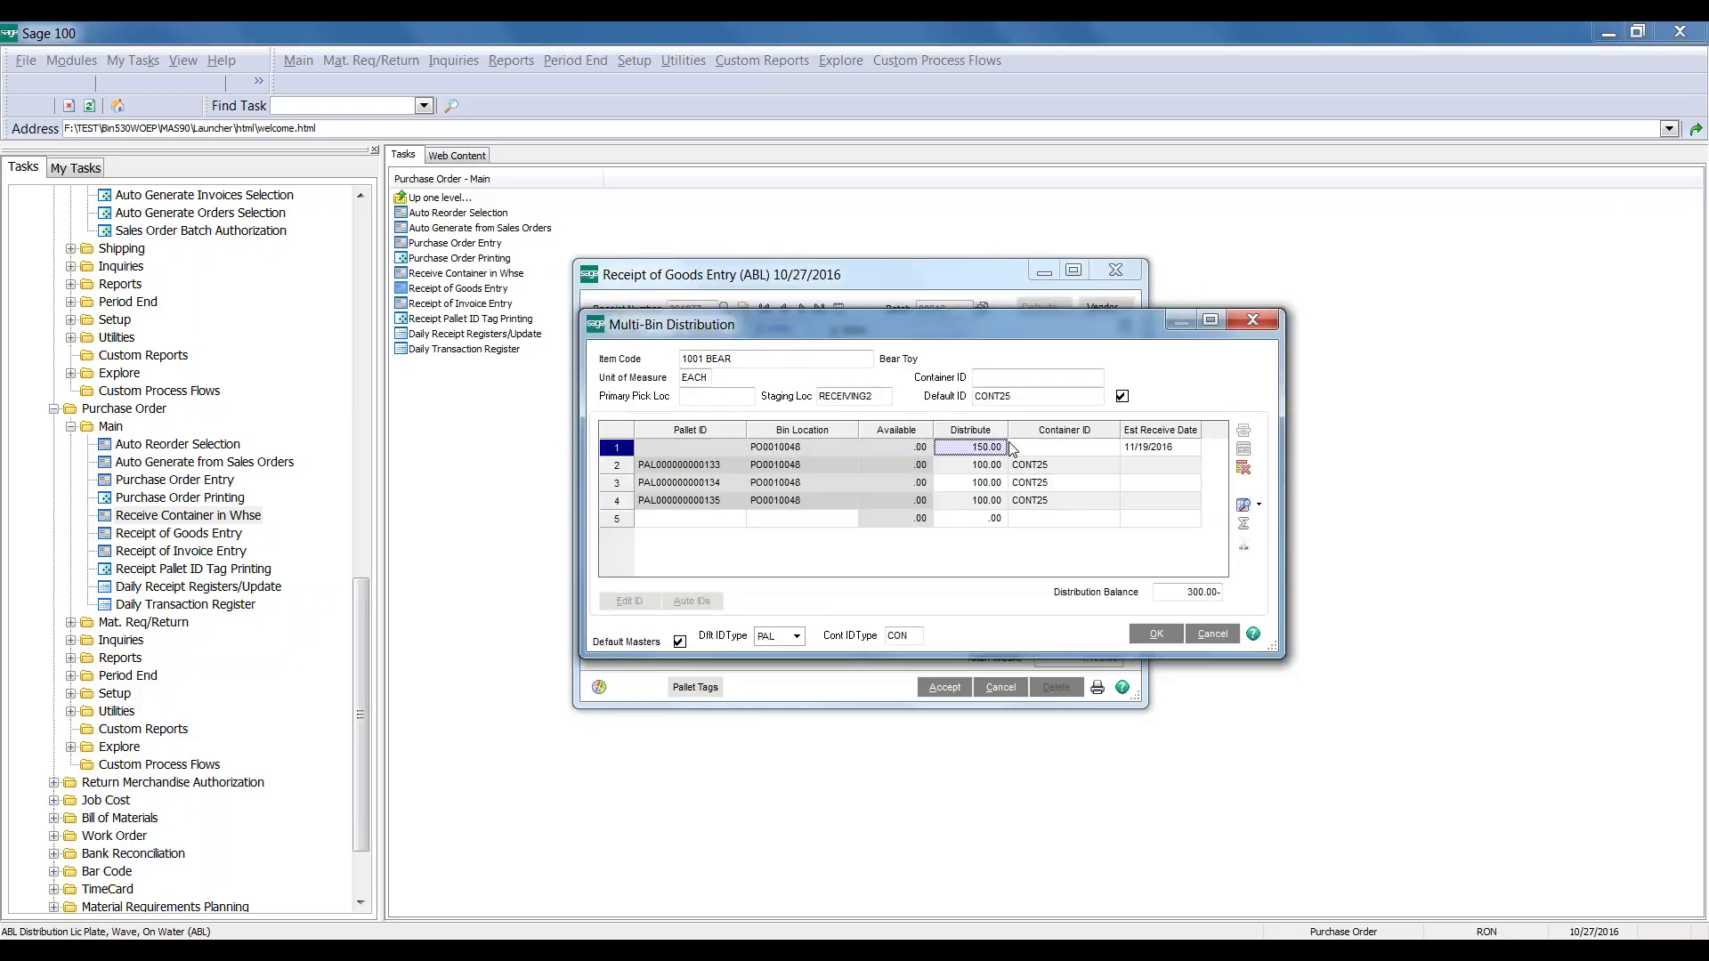
pyautogui.click(1243, 469)
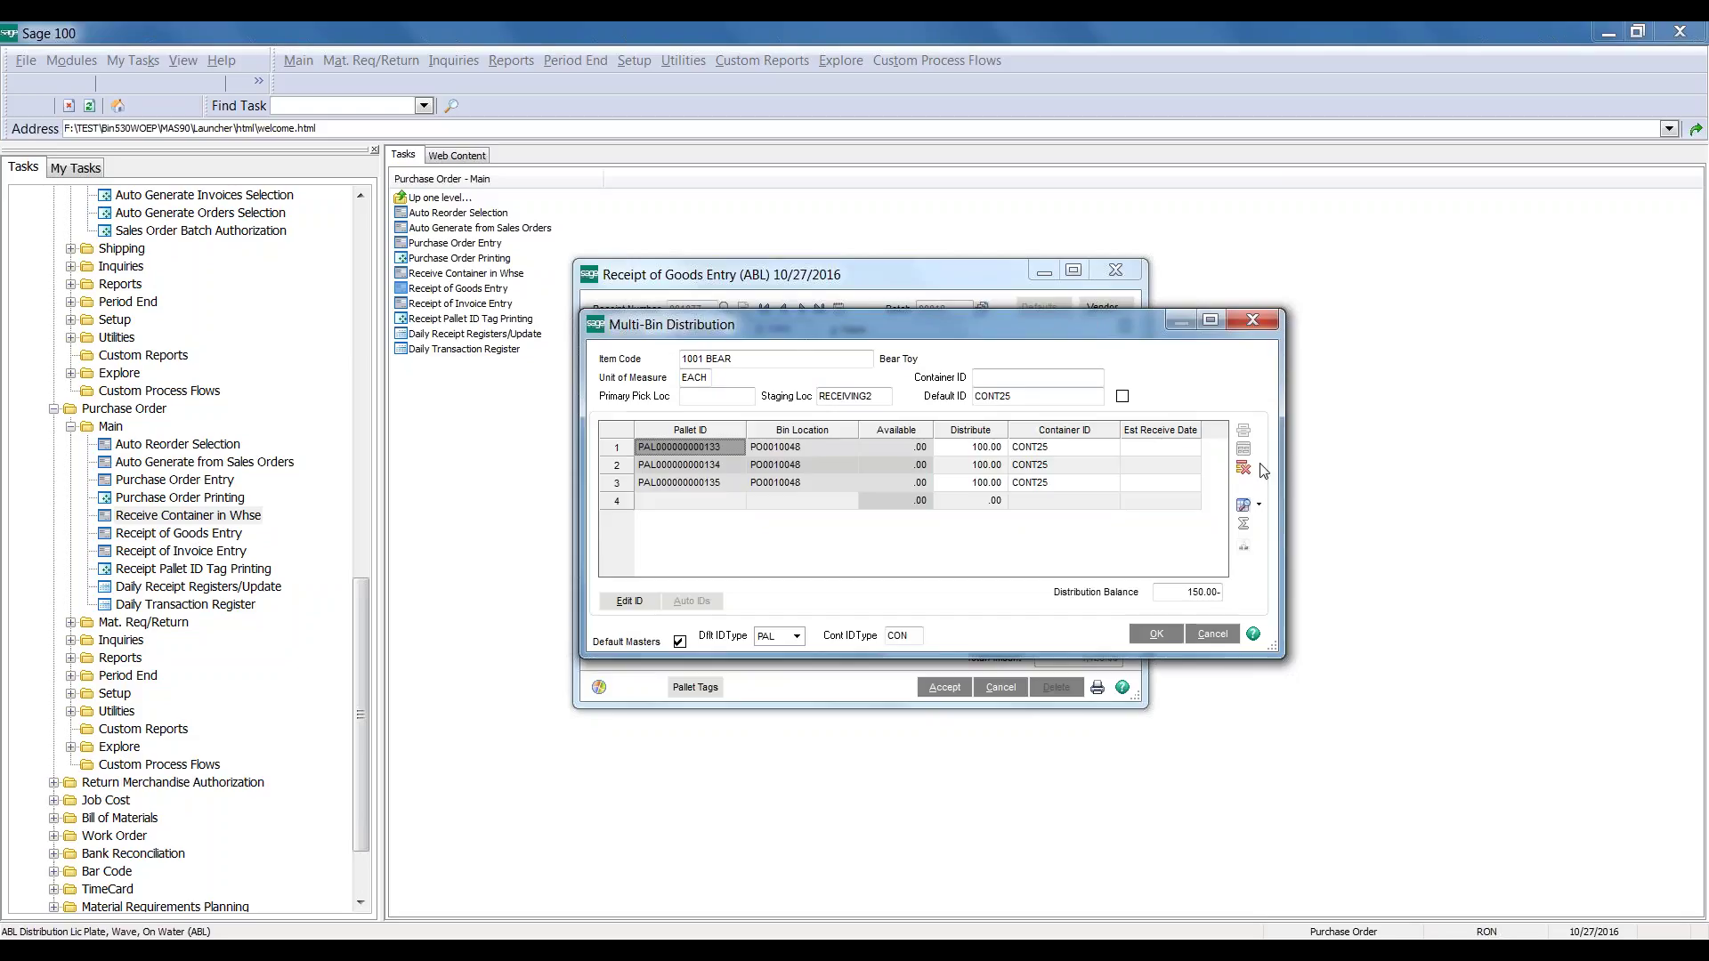
pyautogui.click(1243, 468)
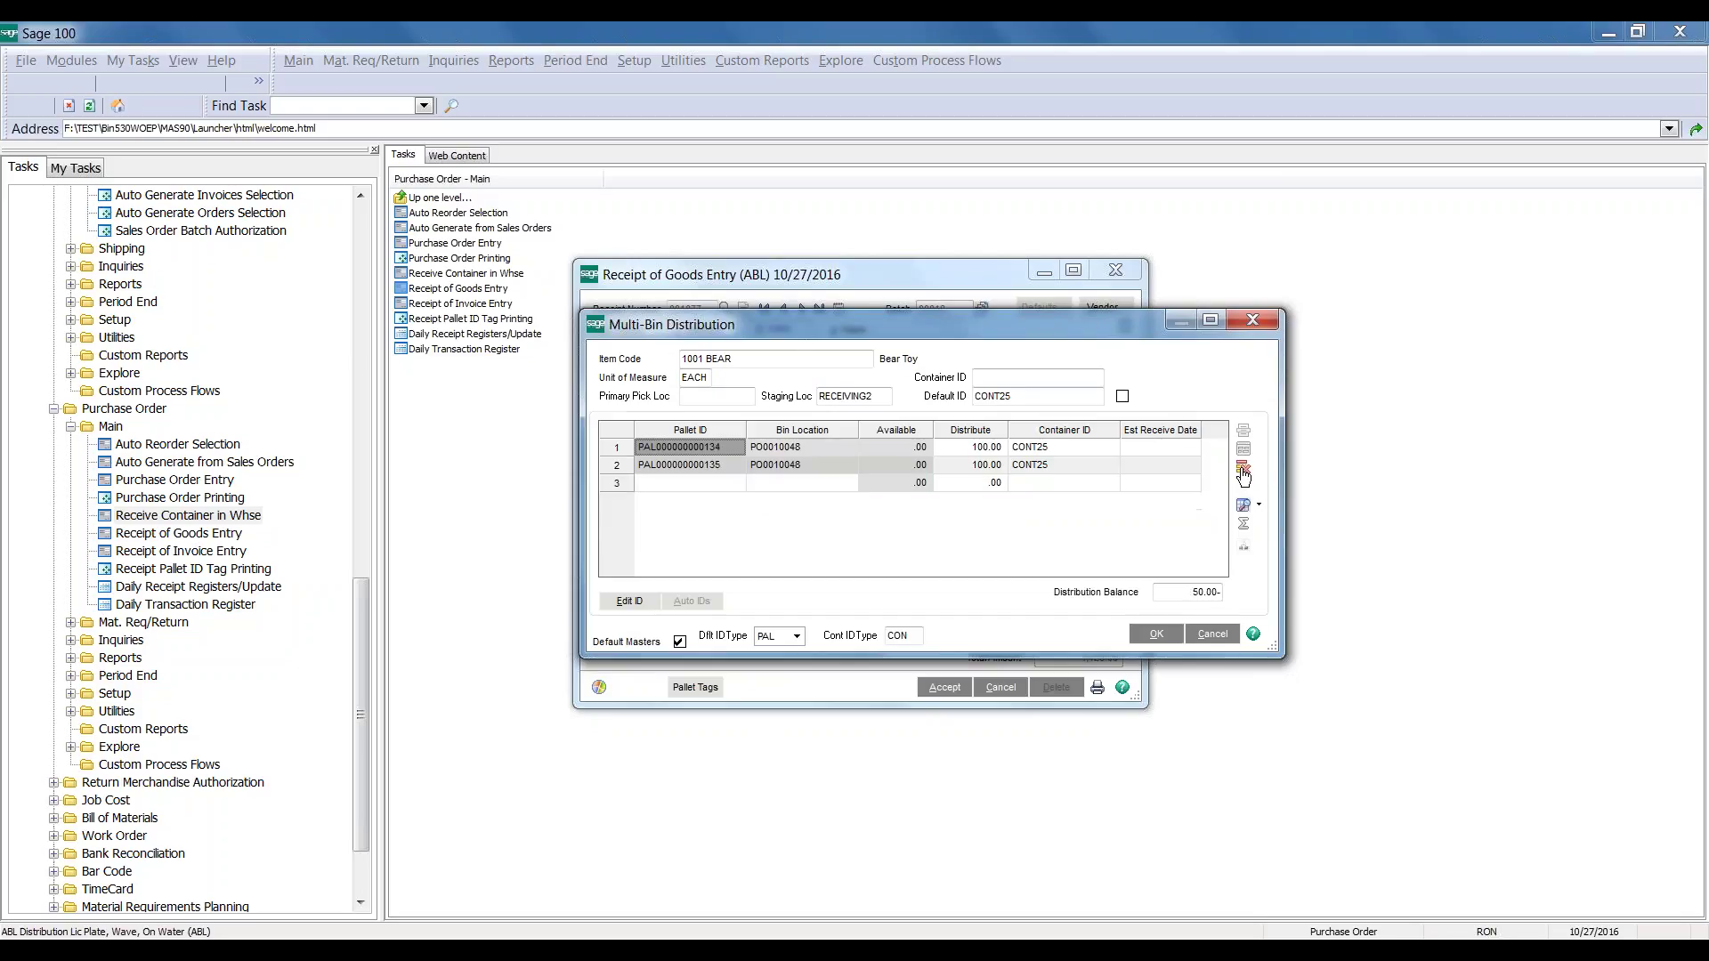
pyautogui.click(972, 470)
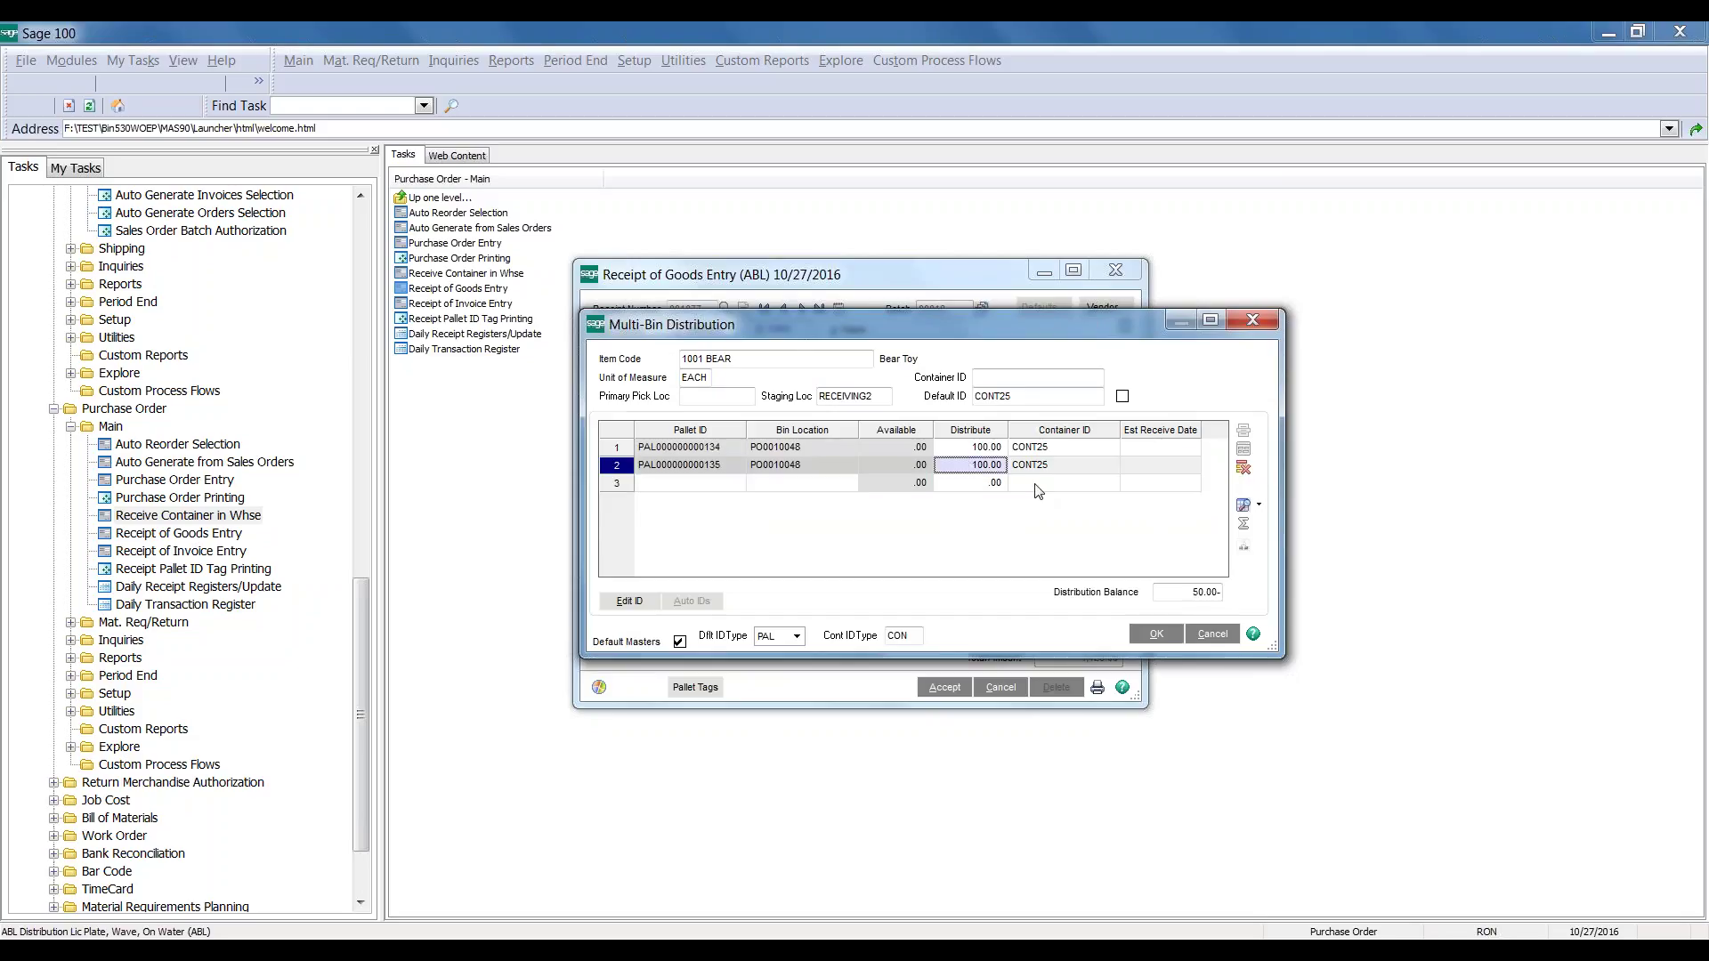
pyautogui.write('50')
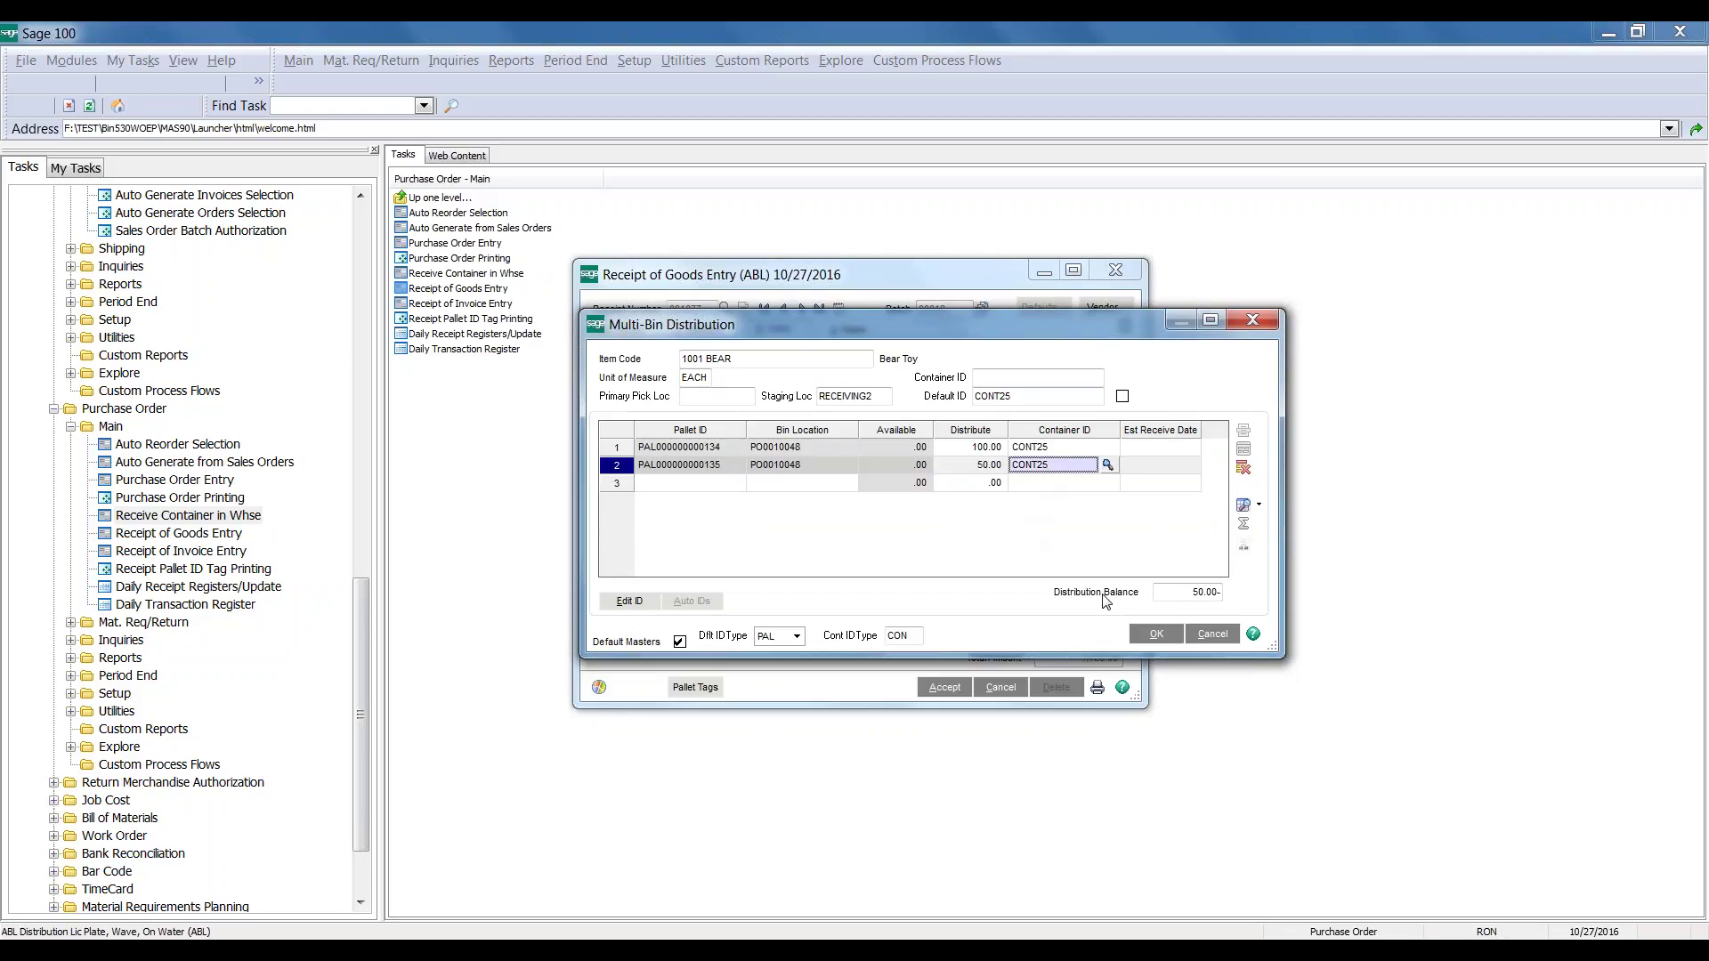
pyautogui.click(1156, 634)
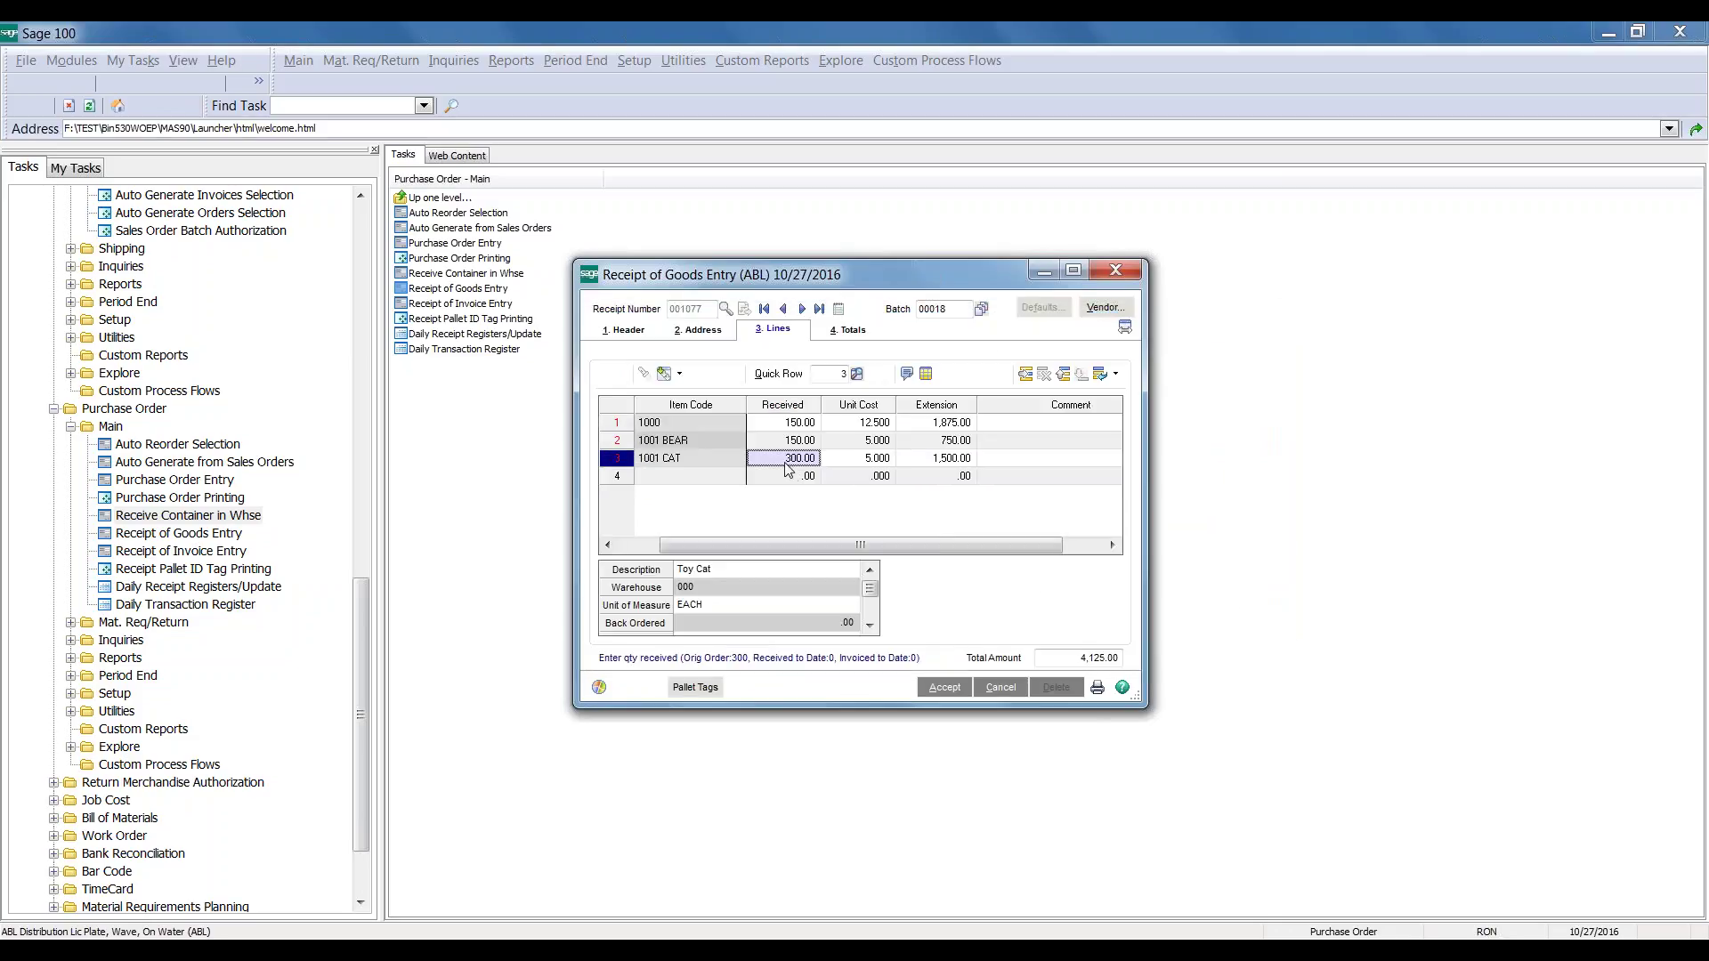
pyautogui.write('150')
pyautogui.press('Tab')
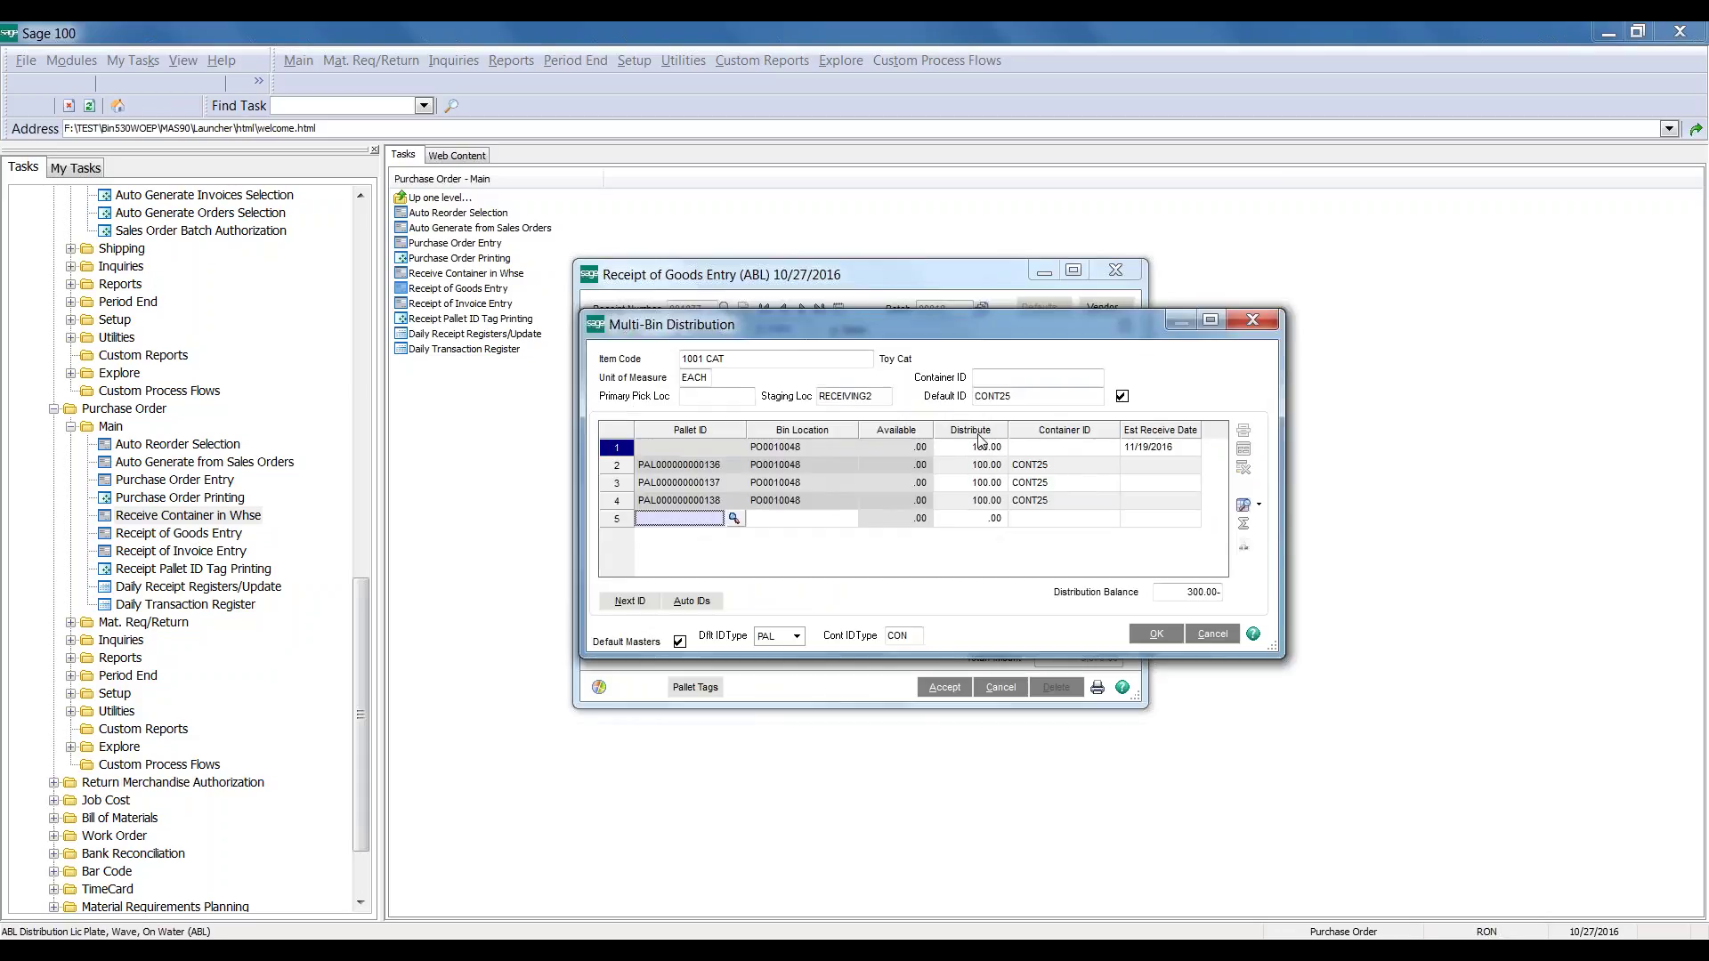
pyautogui.click(1244, 469)
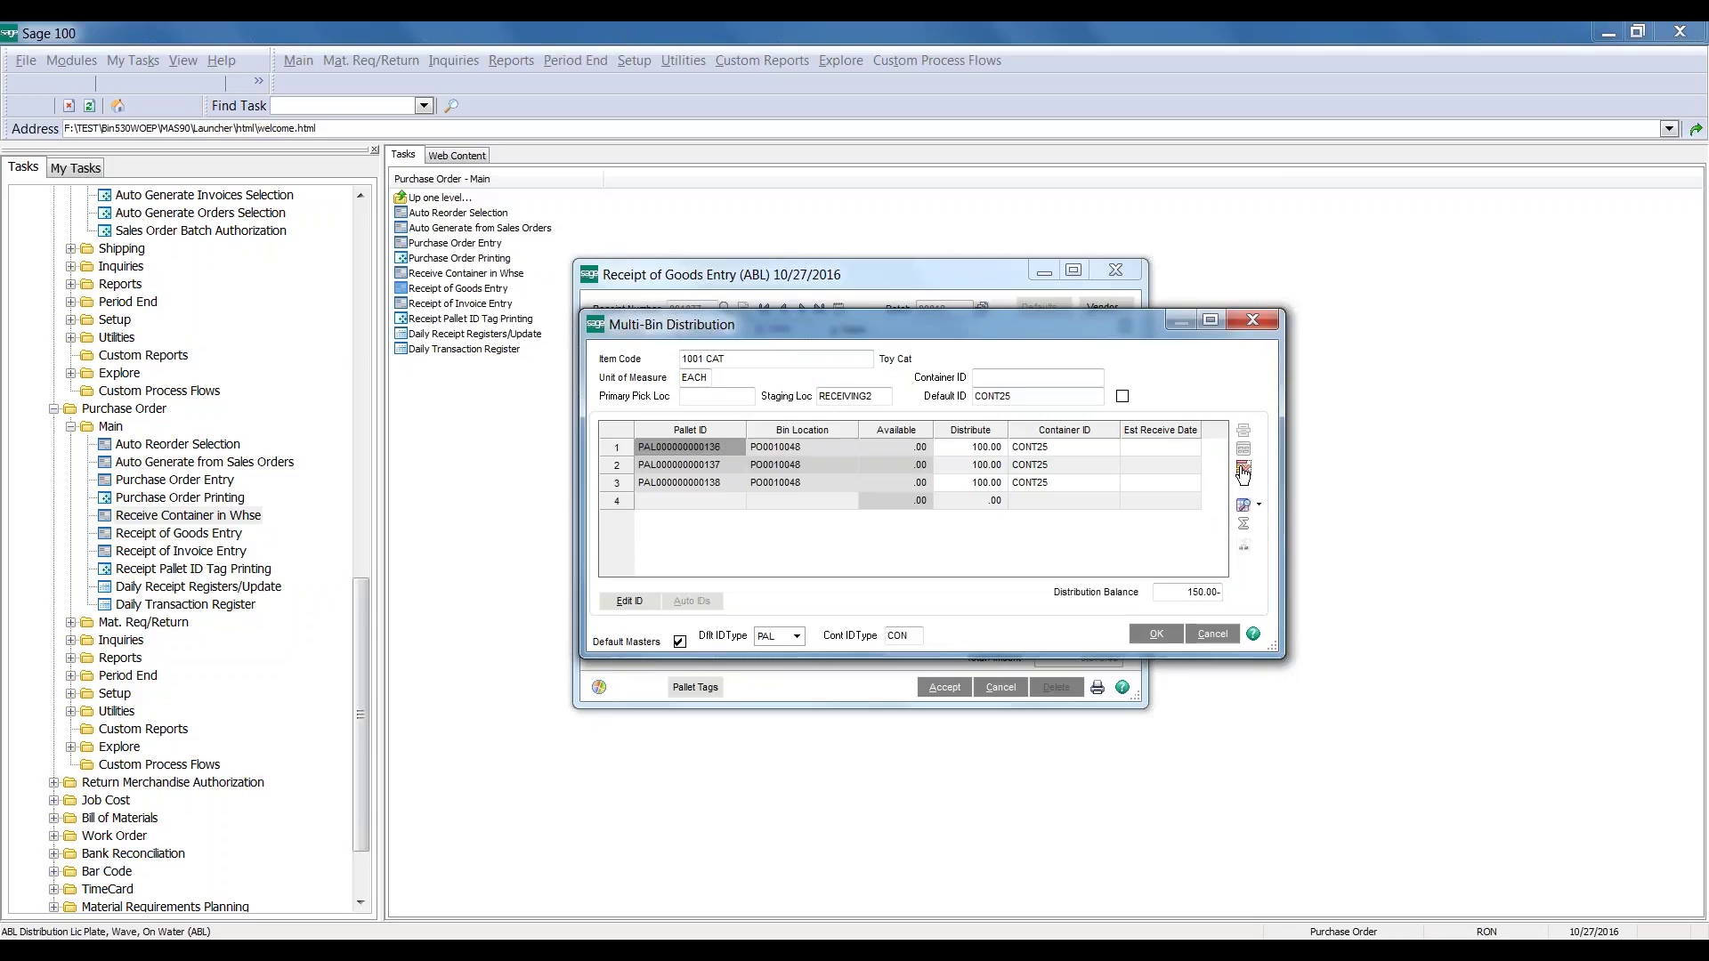
pyautogui.click(1243, 469)
pyautogui.click(974, 464)
pyautogui.write('50')
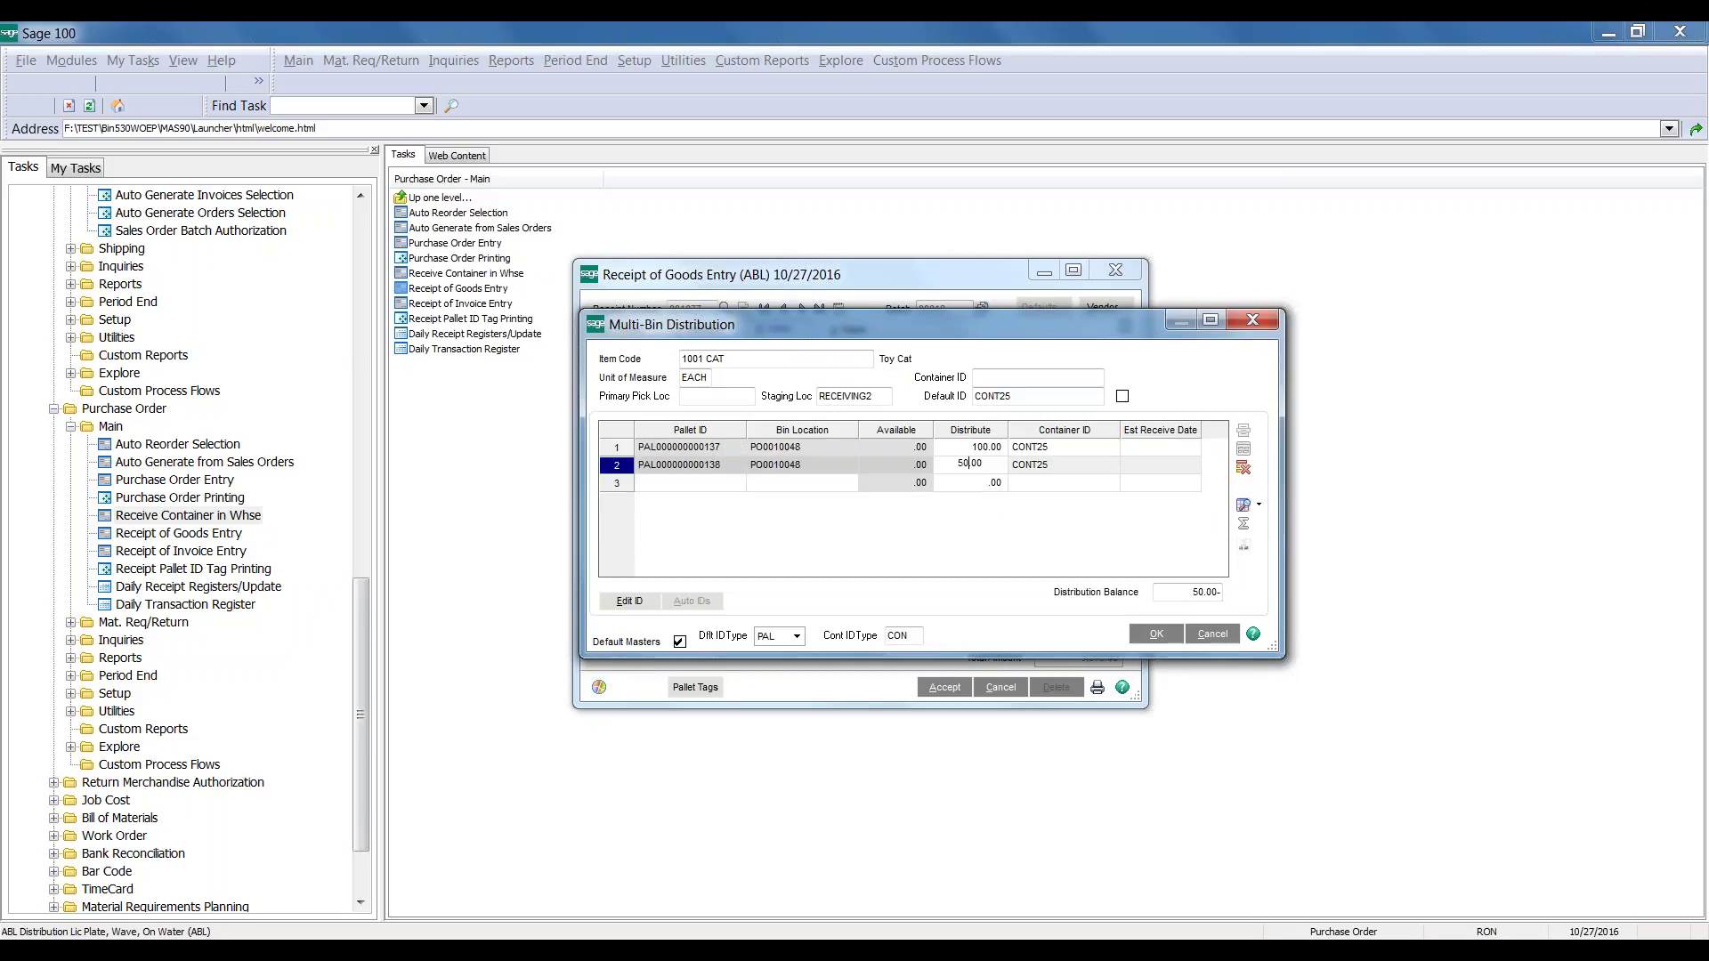
pyautogui.press('Tab')
pyautogui.click(980, 483)
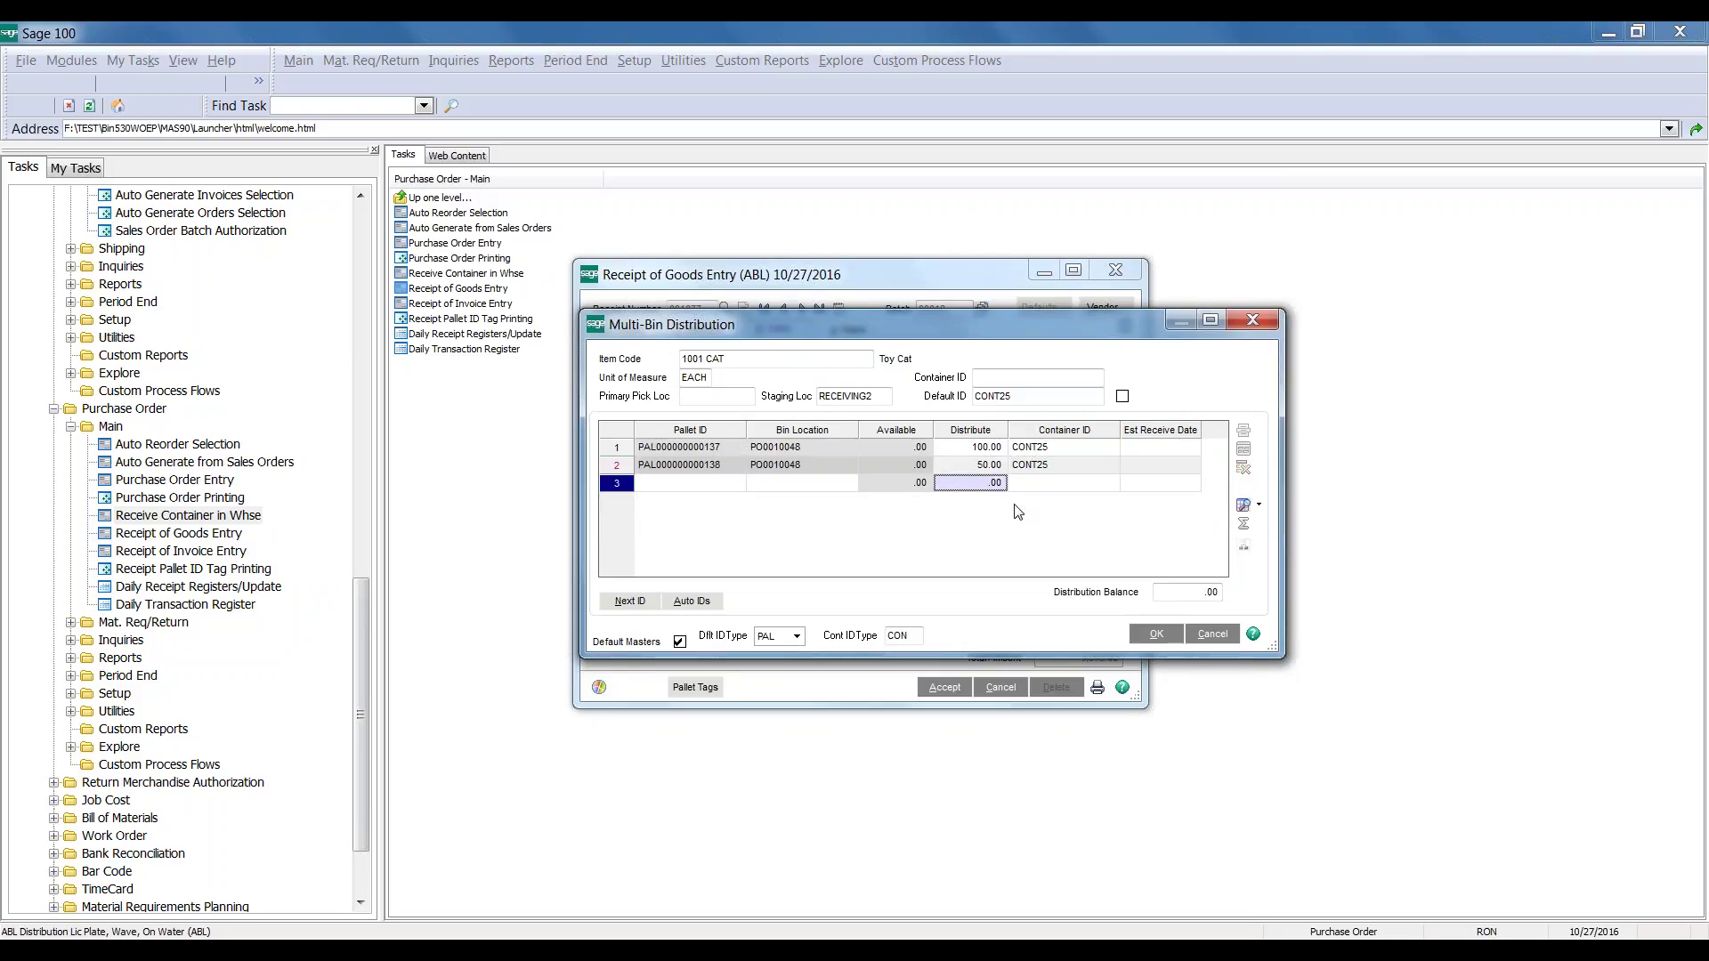
pyautogui.click(1156, 633)
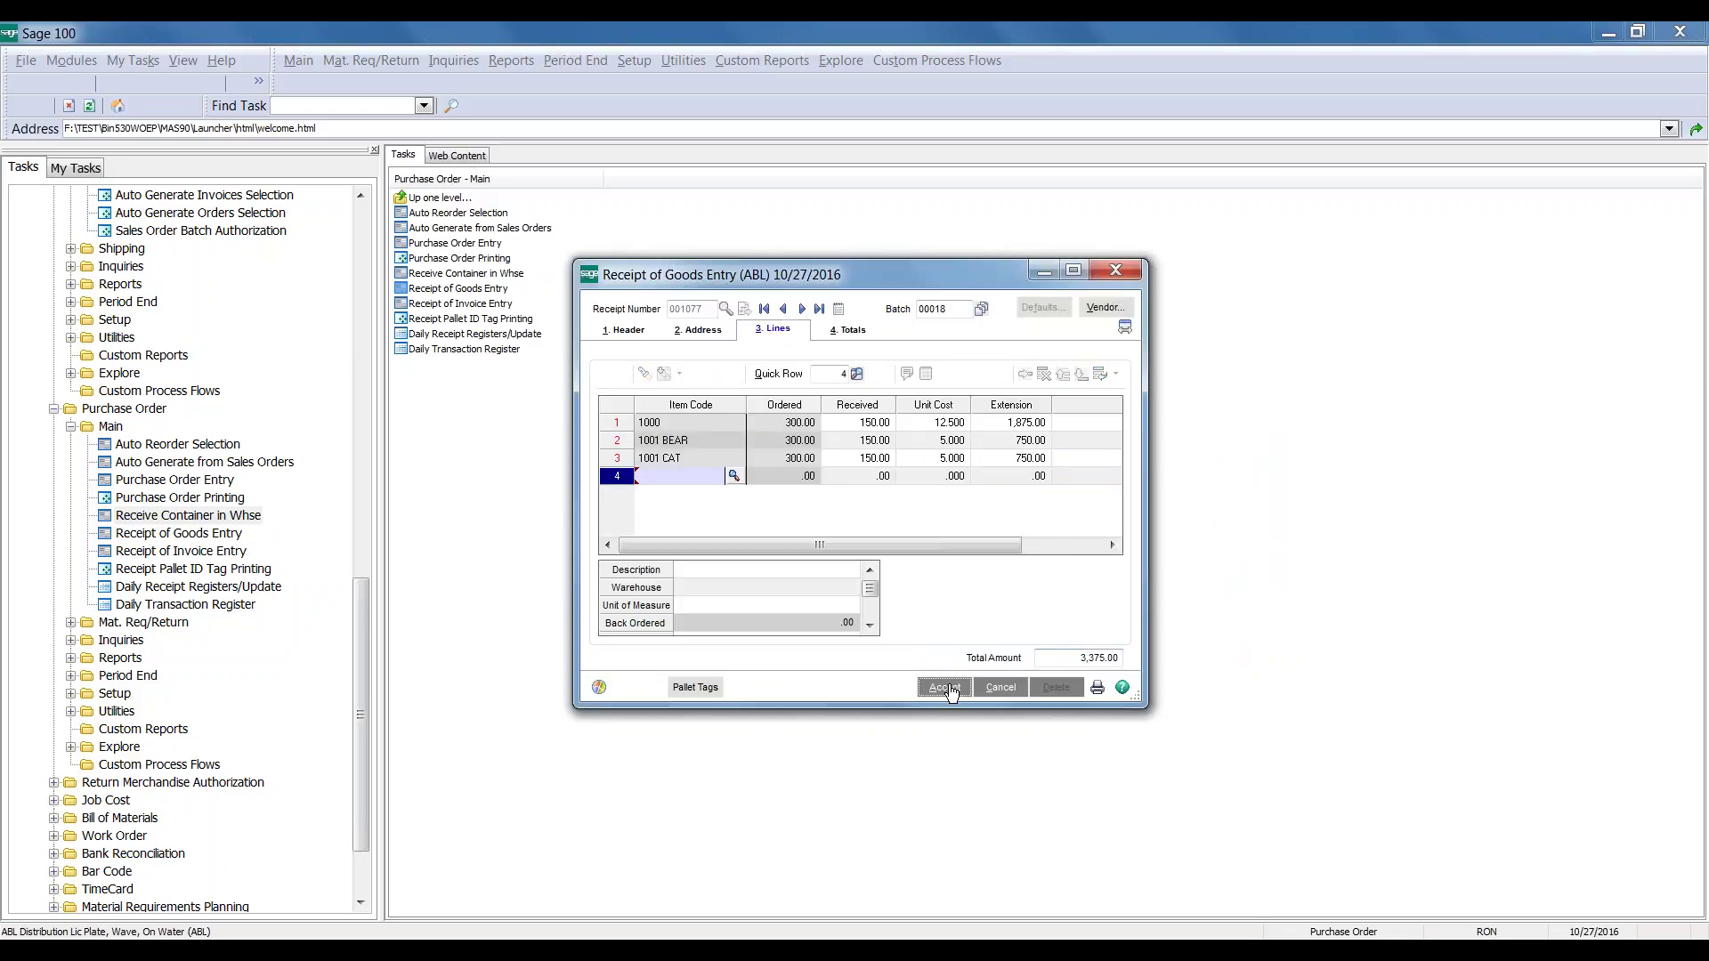
# Accept the CONT25 goods receipt and close the receipt entry window
pyautogui.click(949, 688)
pyautogui.click(949, 688)
pyautogui.press('Escape')
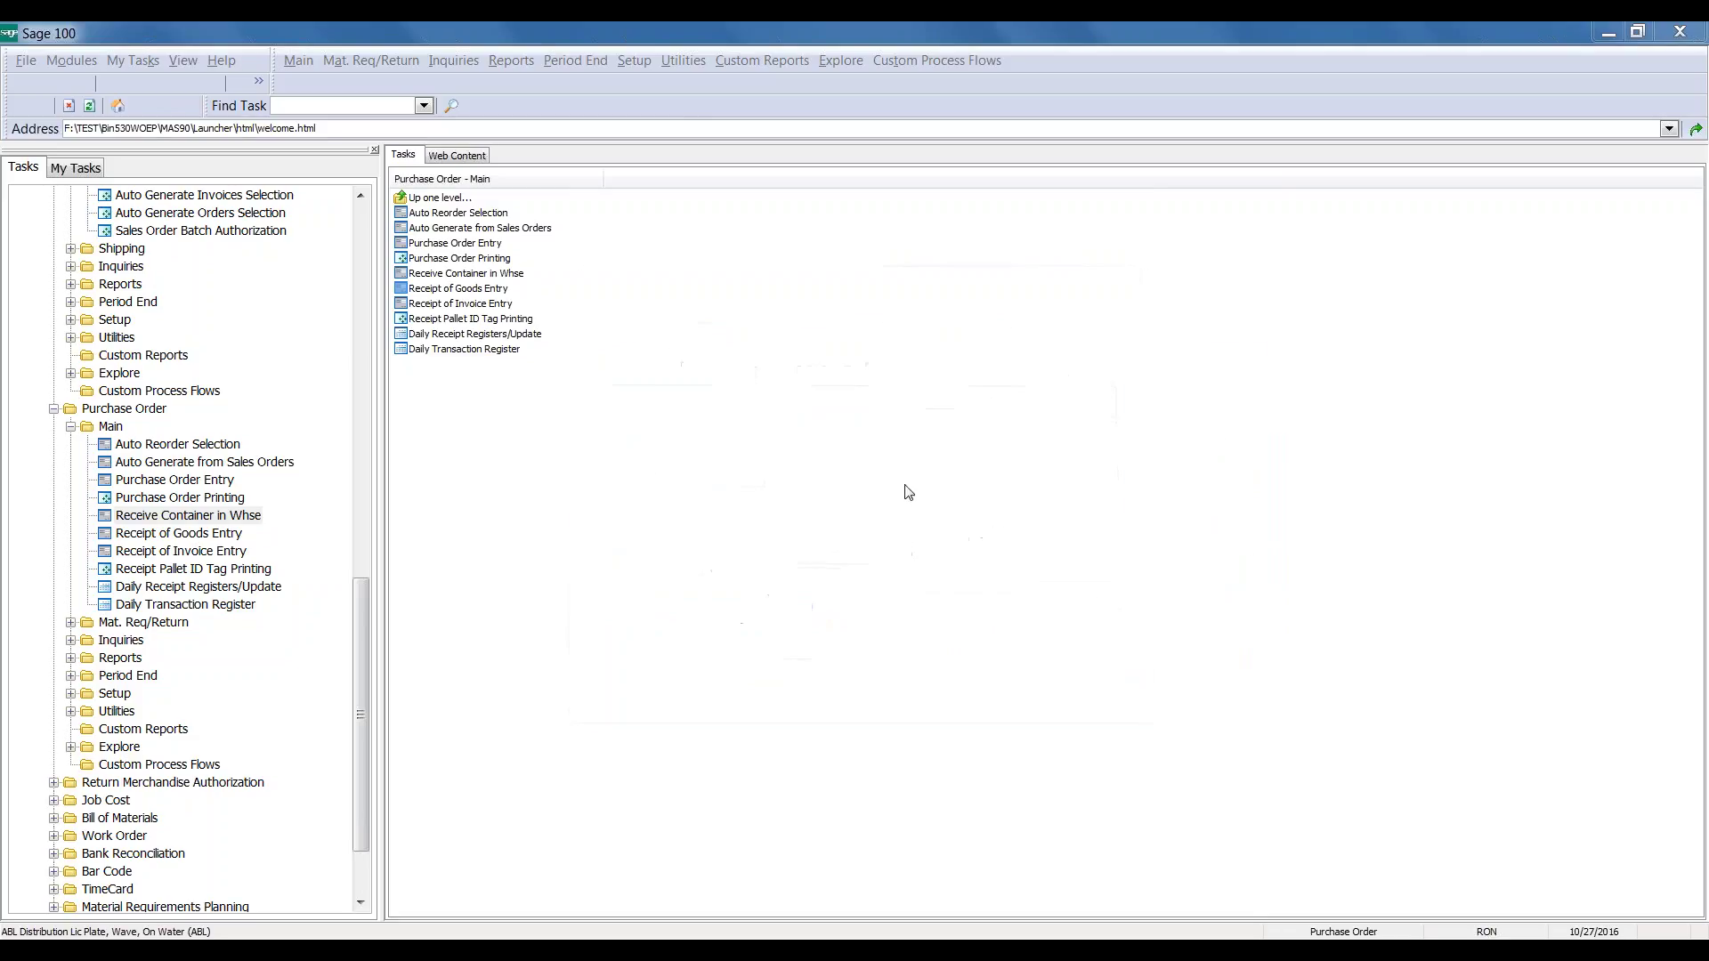
# Select receipt batch 00018 for printing and preview its Receipt of Goods Register
pyautogui.click(684, 417)
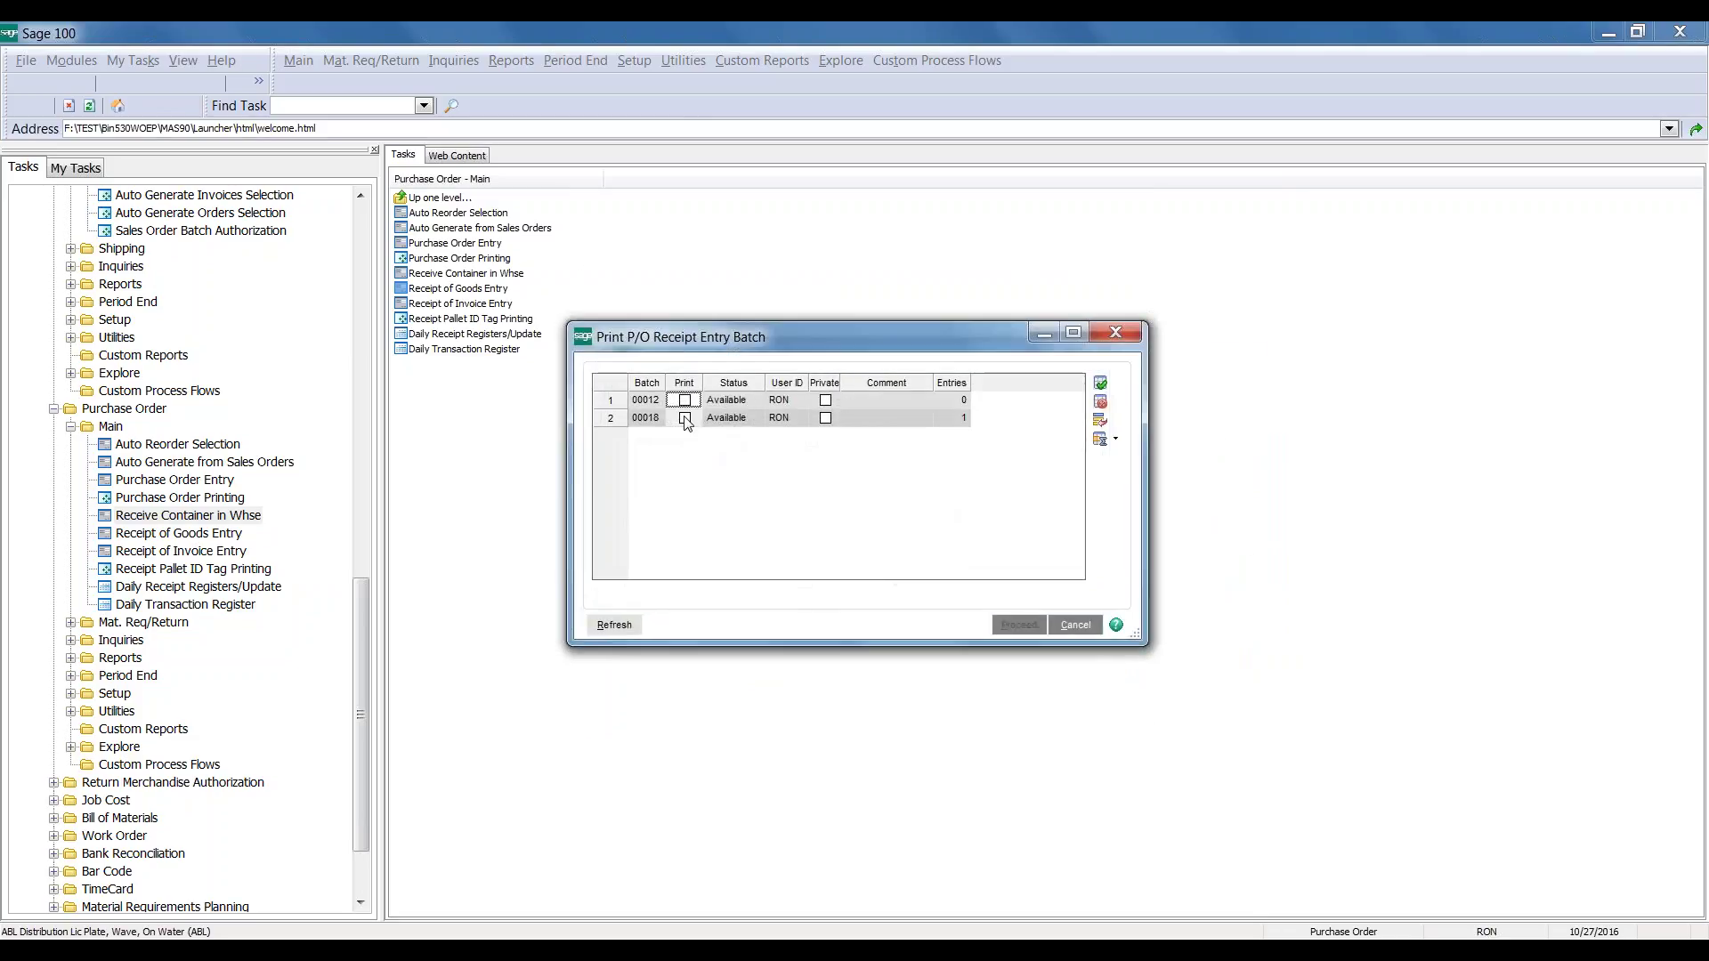
pyautogui.click(1019, 625)
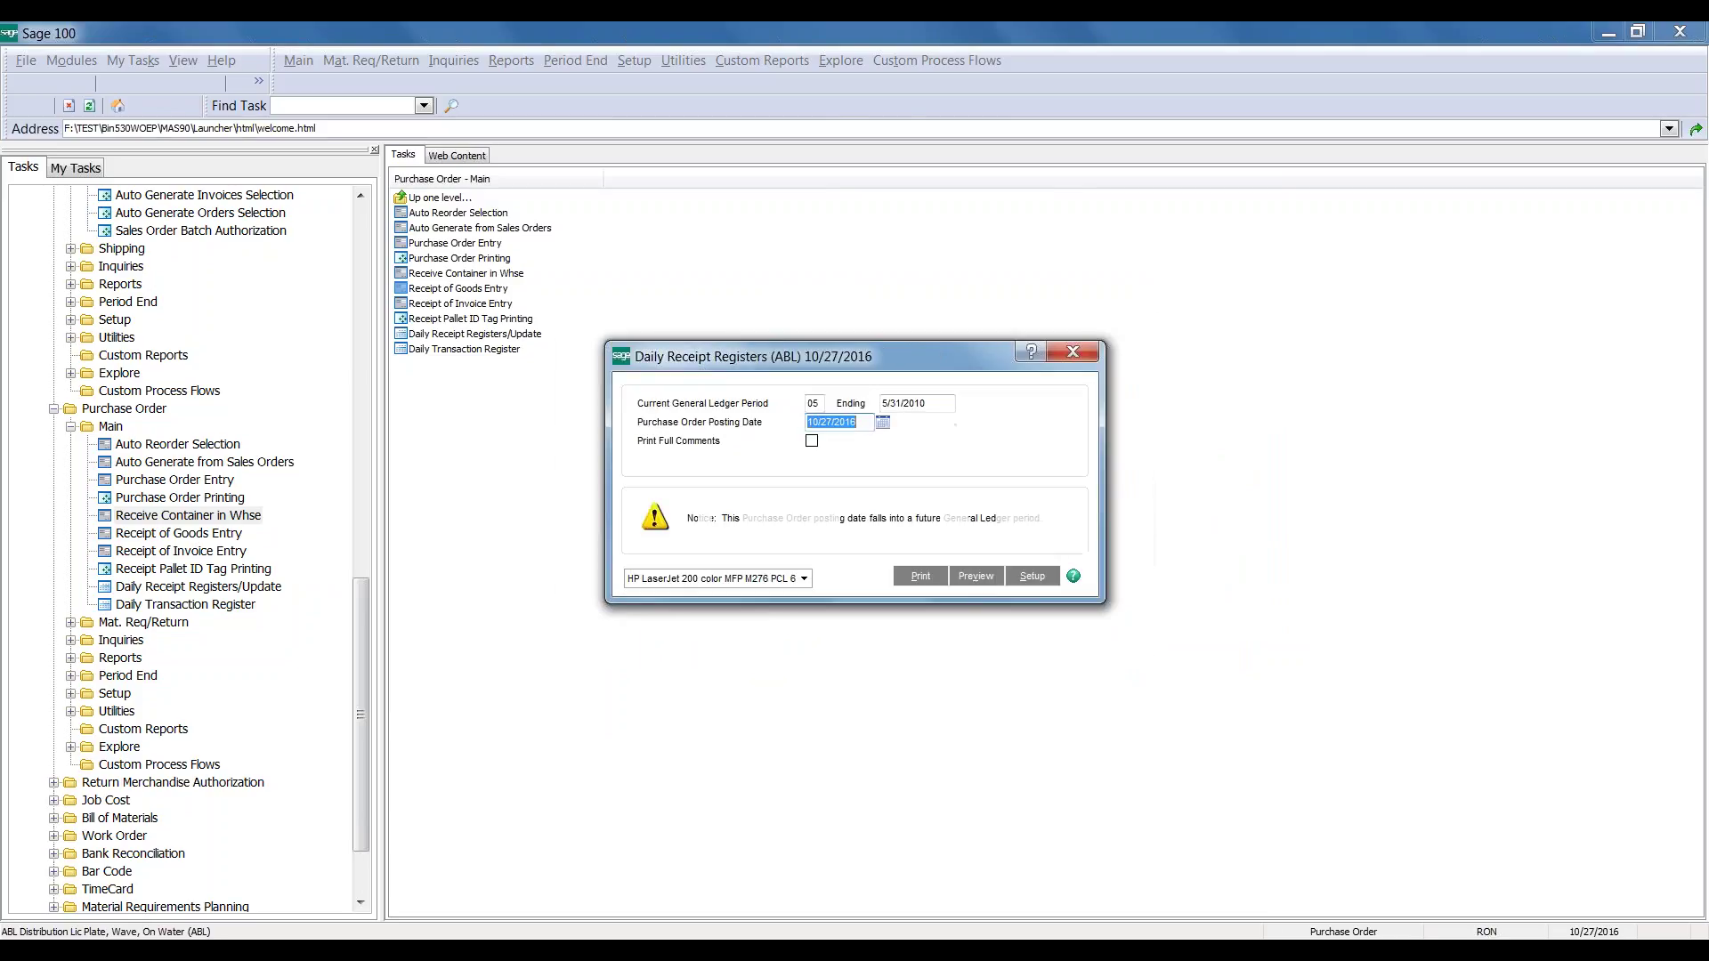
pyautogui.click(974, 578)
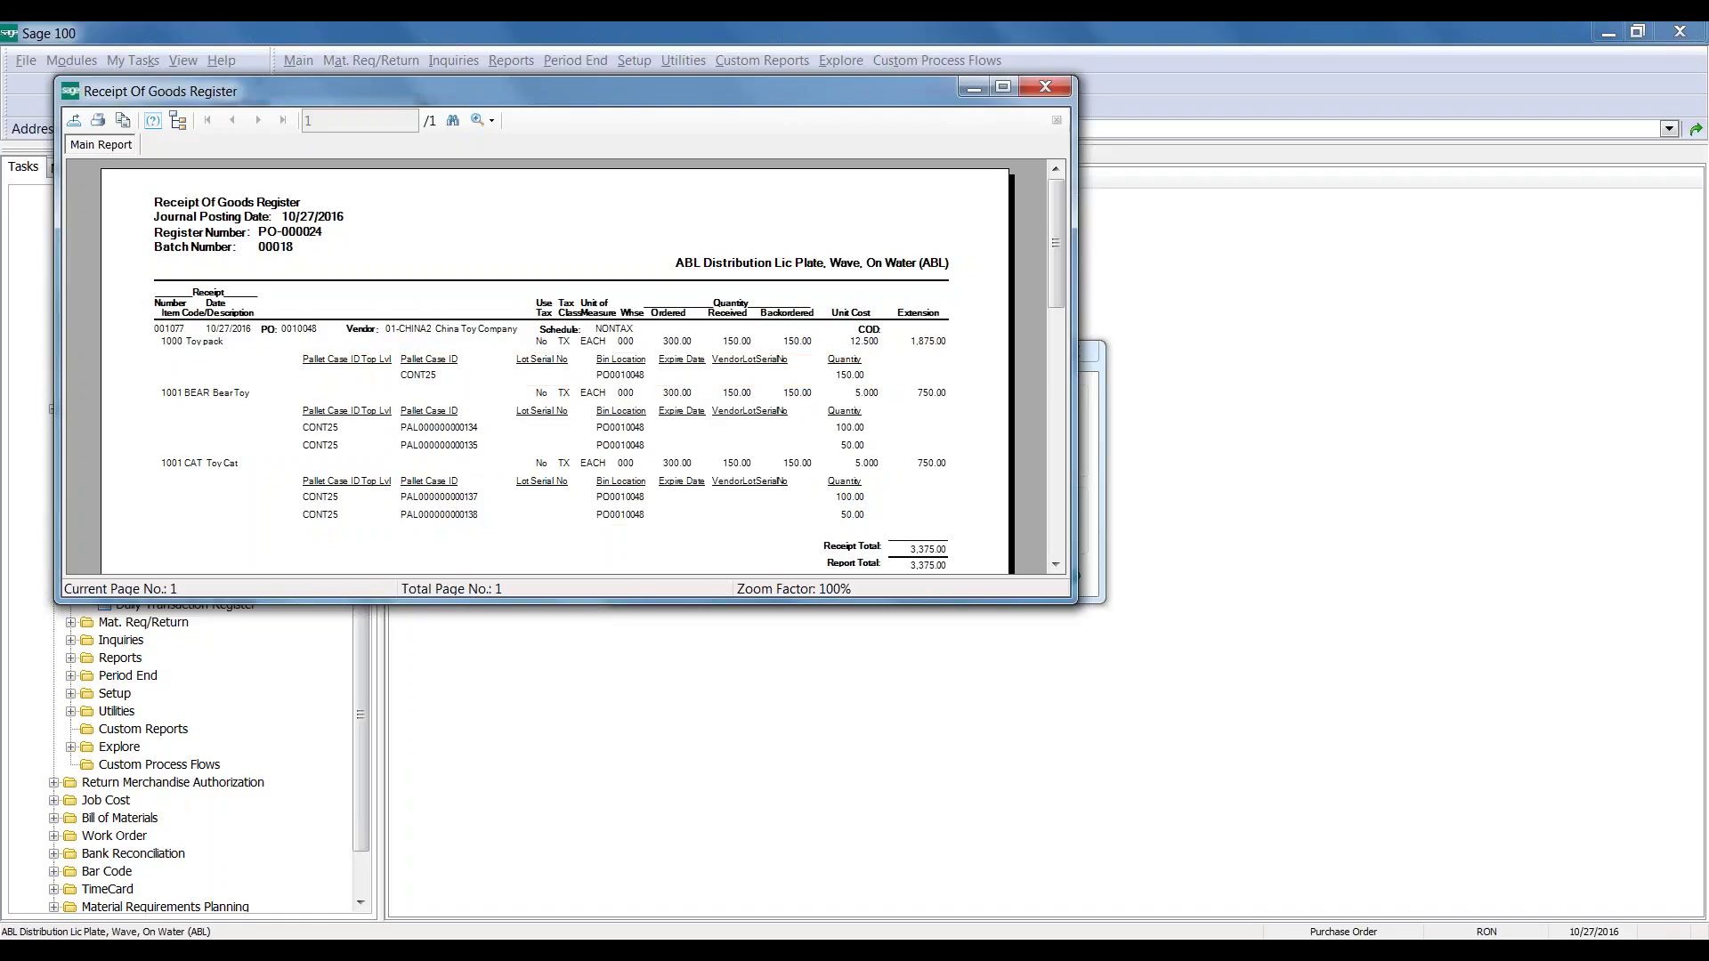
# Close the preview and update the Receipt of Goods Register, declining the Back Order Fill Report and the Daily Transaction Register
pyautogui.click(1047, 88)
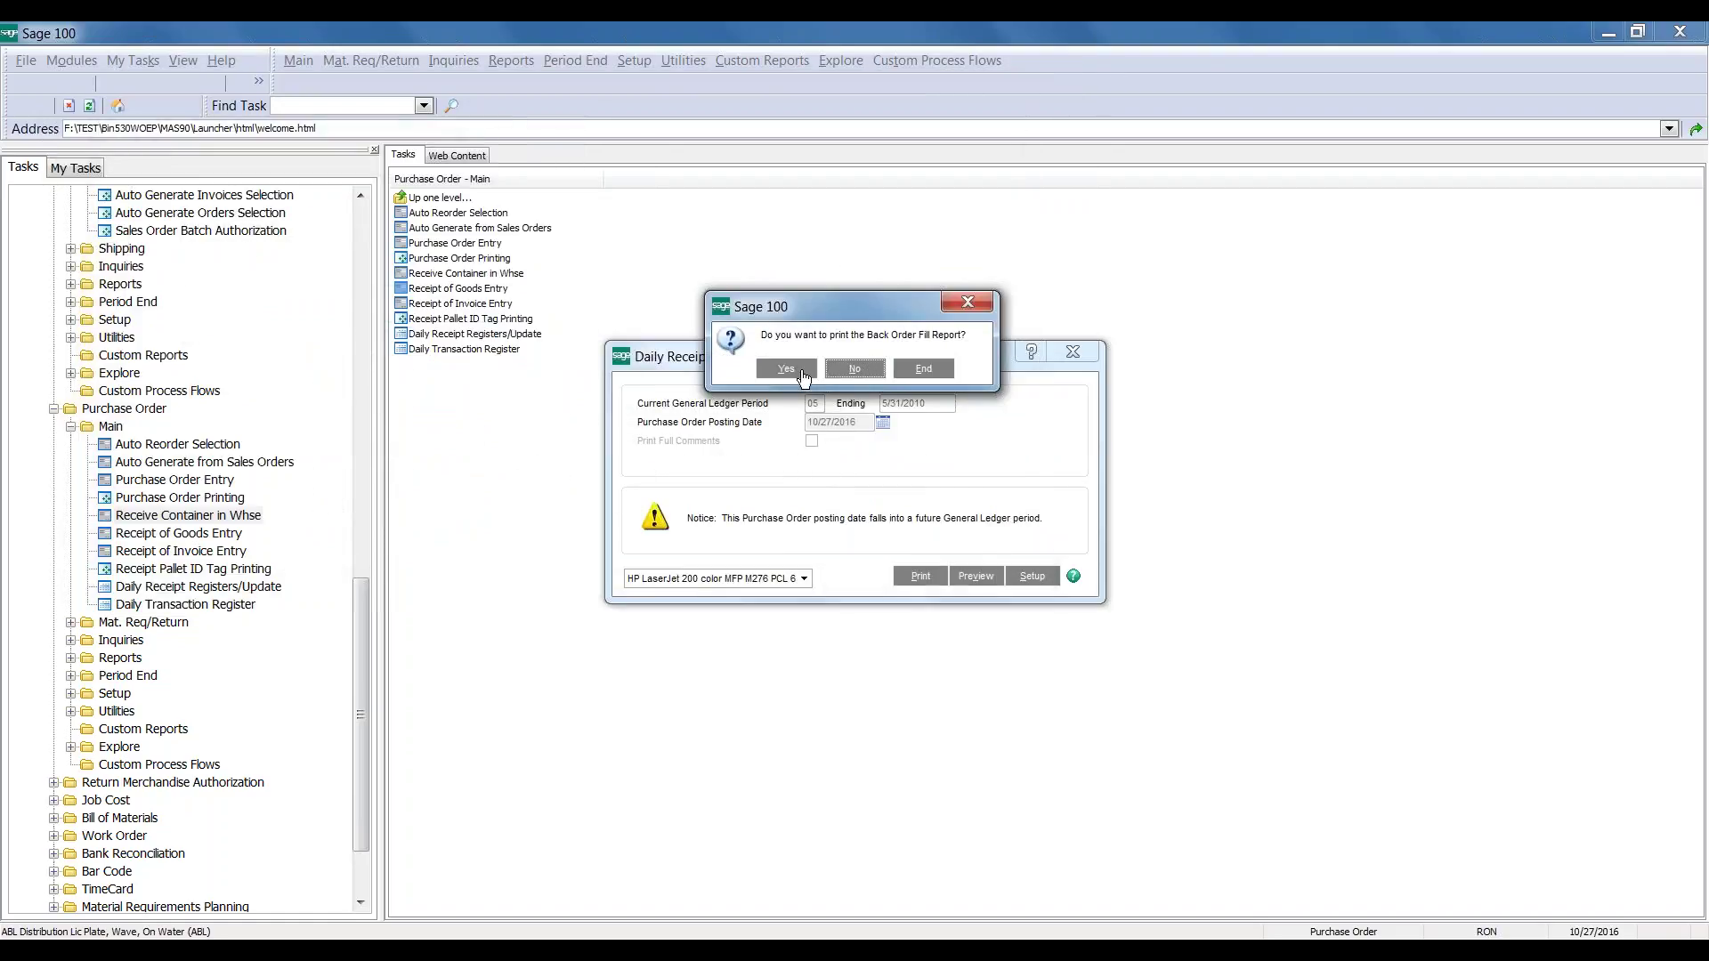
pyautogui.click(856, 370)
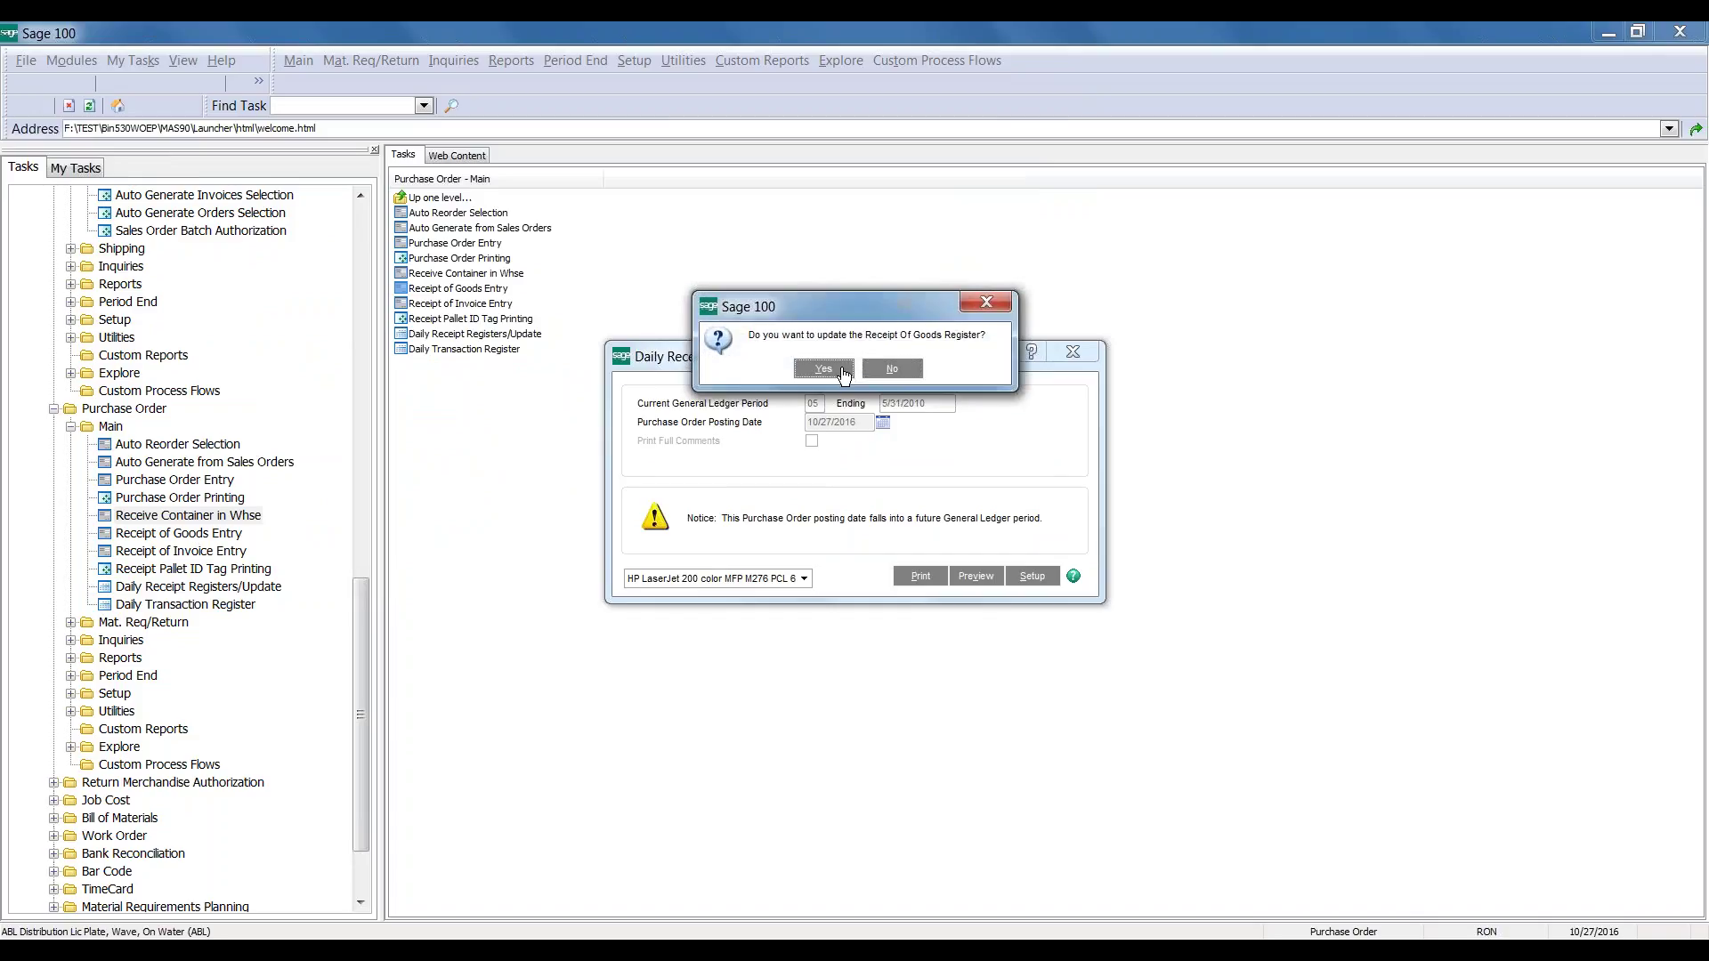
pyautogui.click(786, 369)
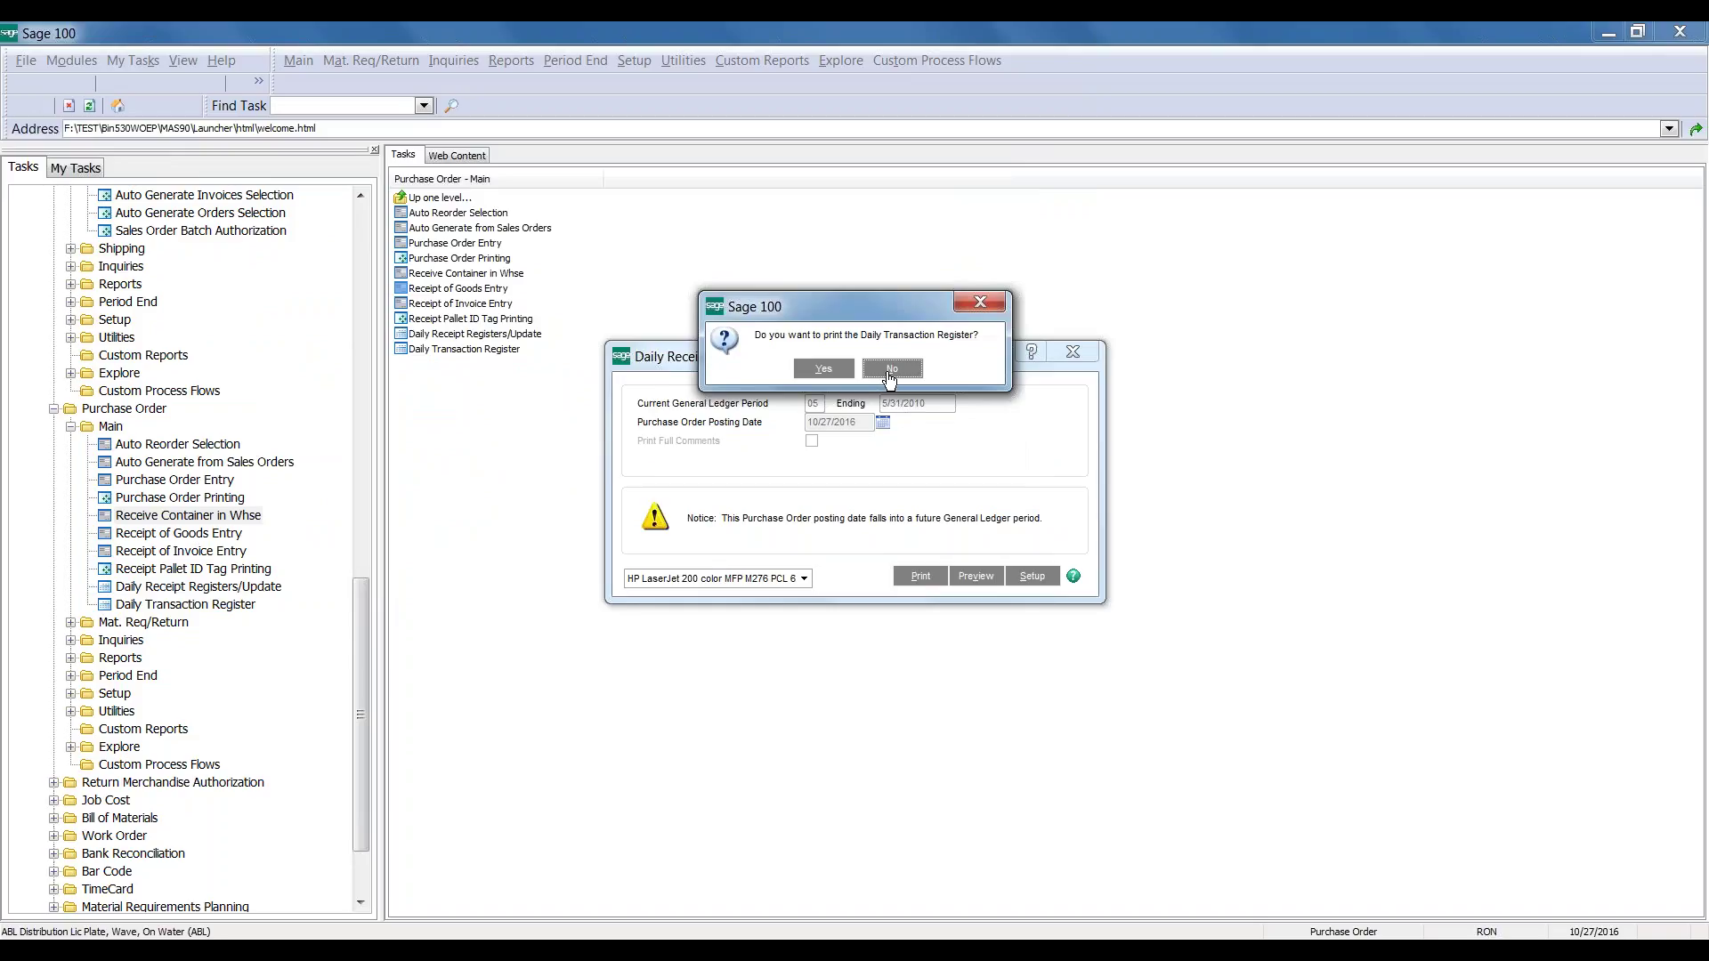
pyautogui.click(884, 370)
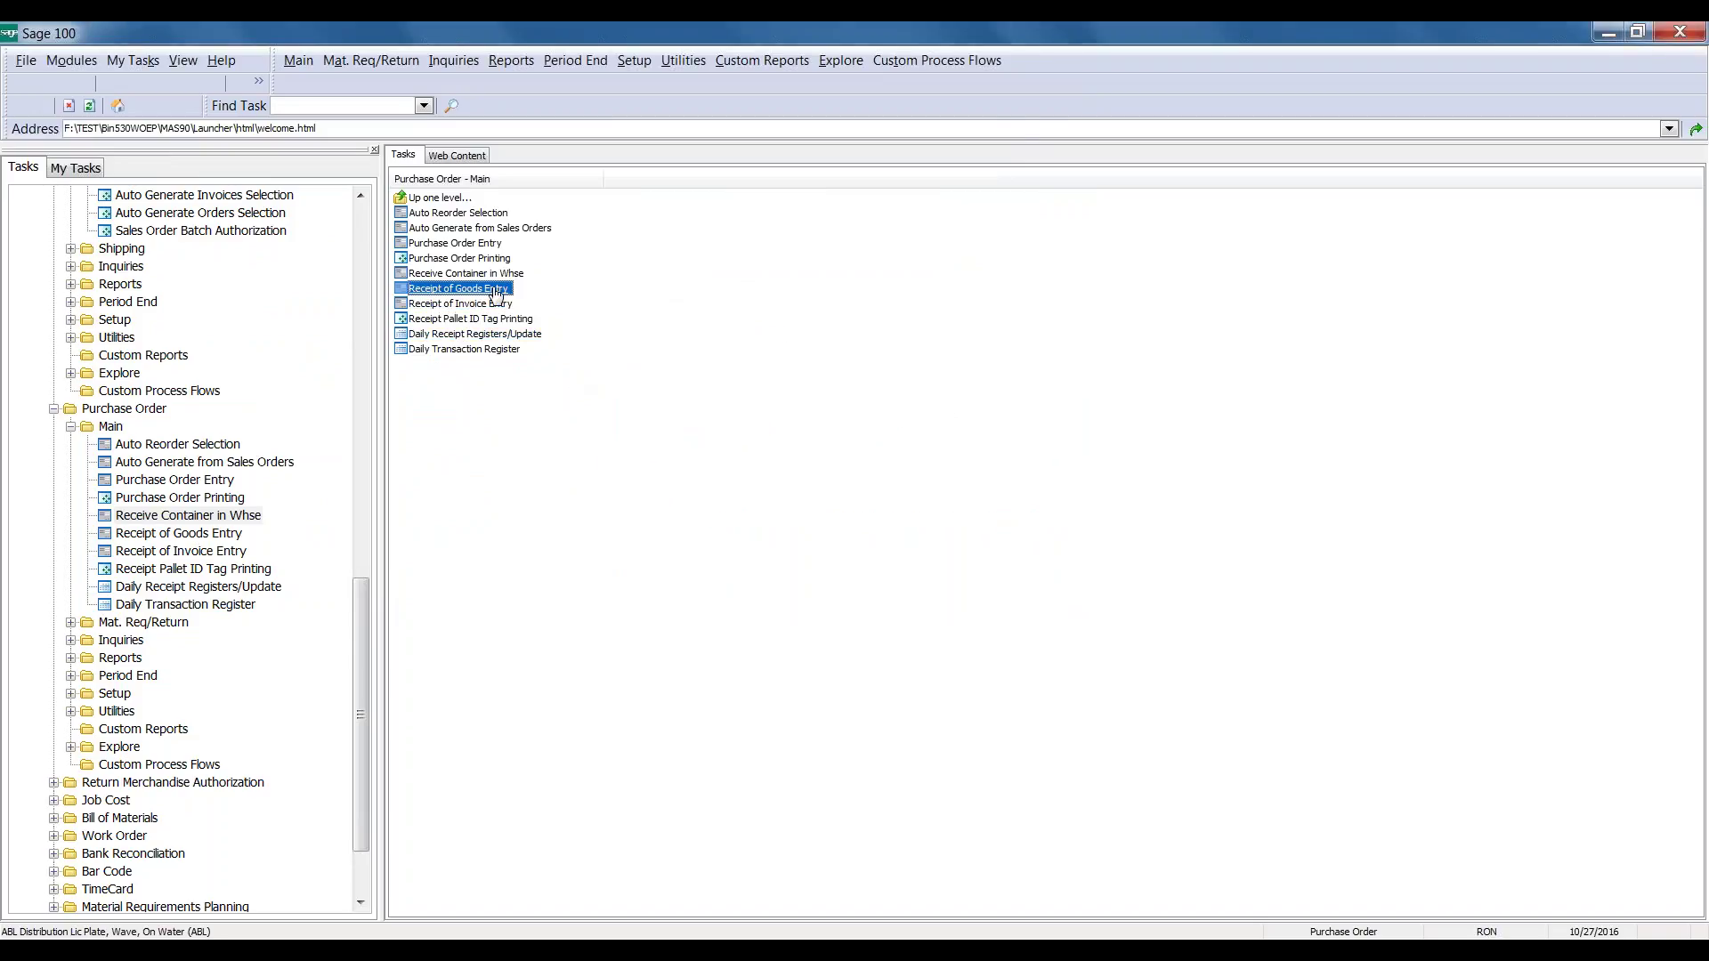
# Start another goods receipt in a new batch for the first listed China Toy Company purchase order
pyautogui.click(771, 330)
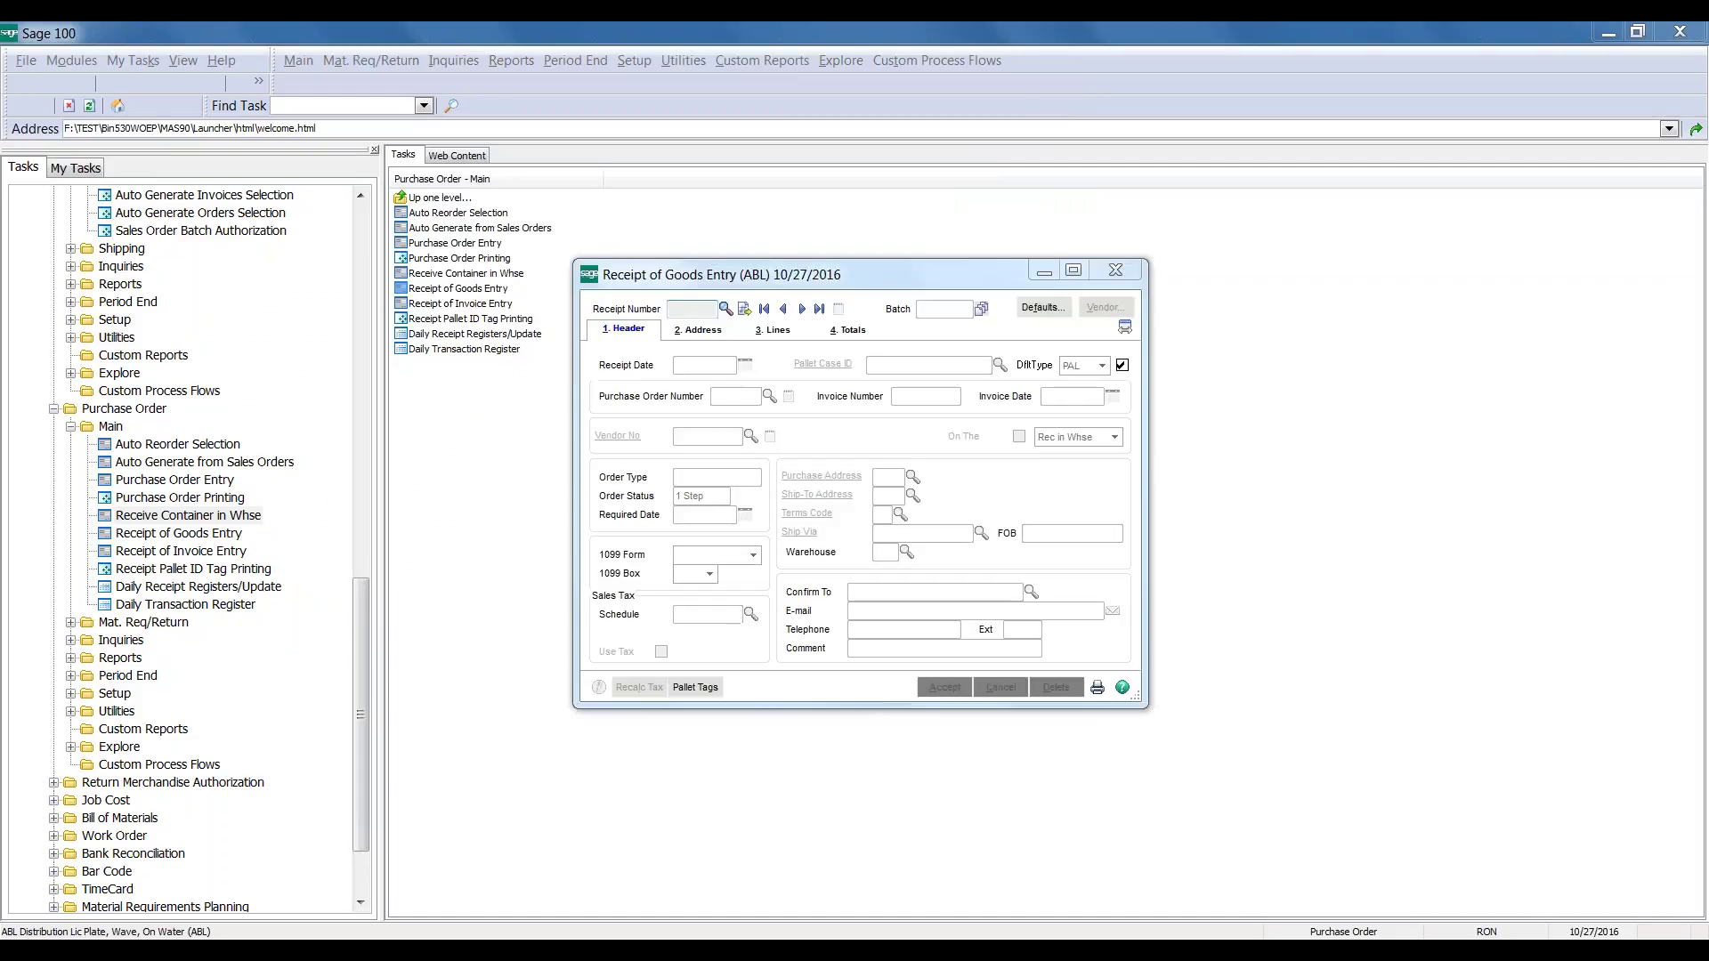
pyautogui.click(897, 651)
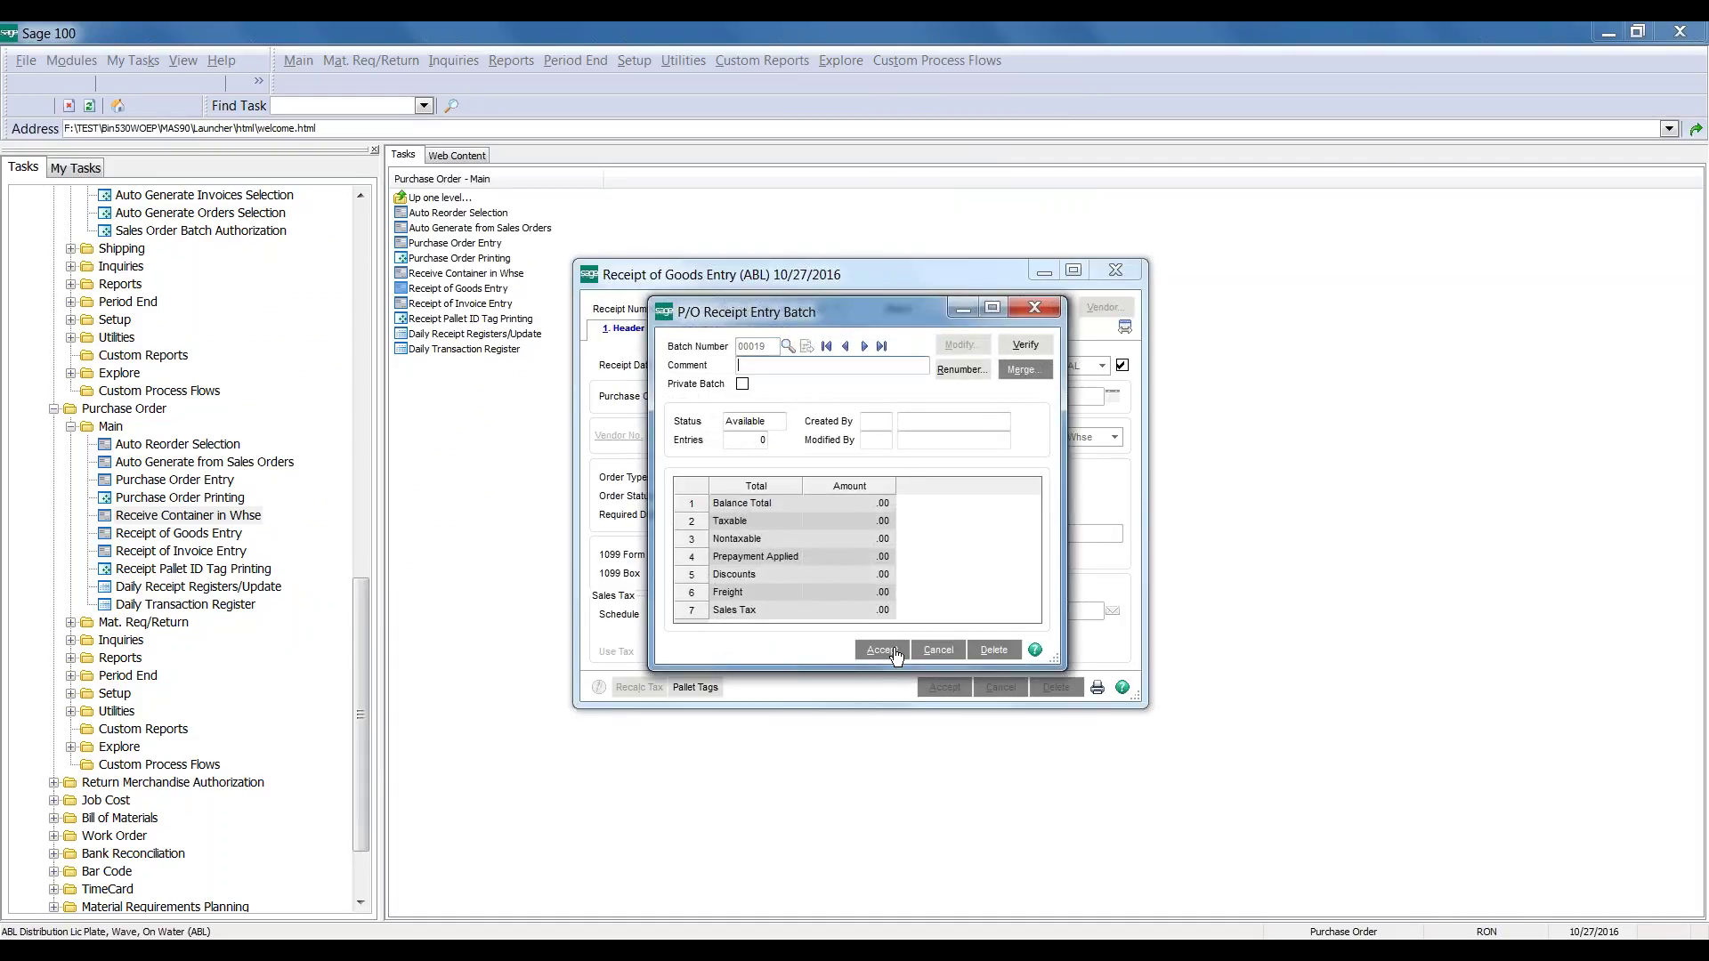
pyautogui.click(790, 397)
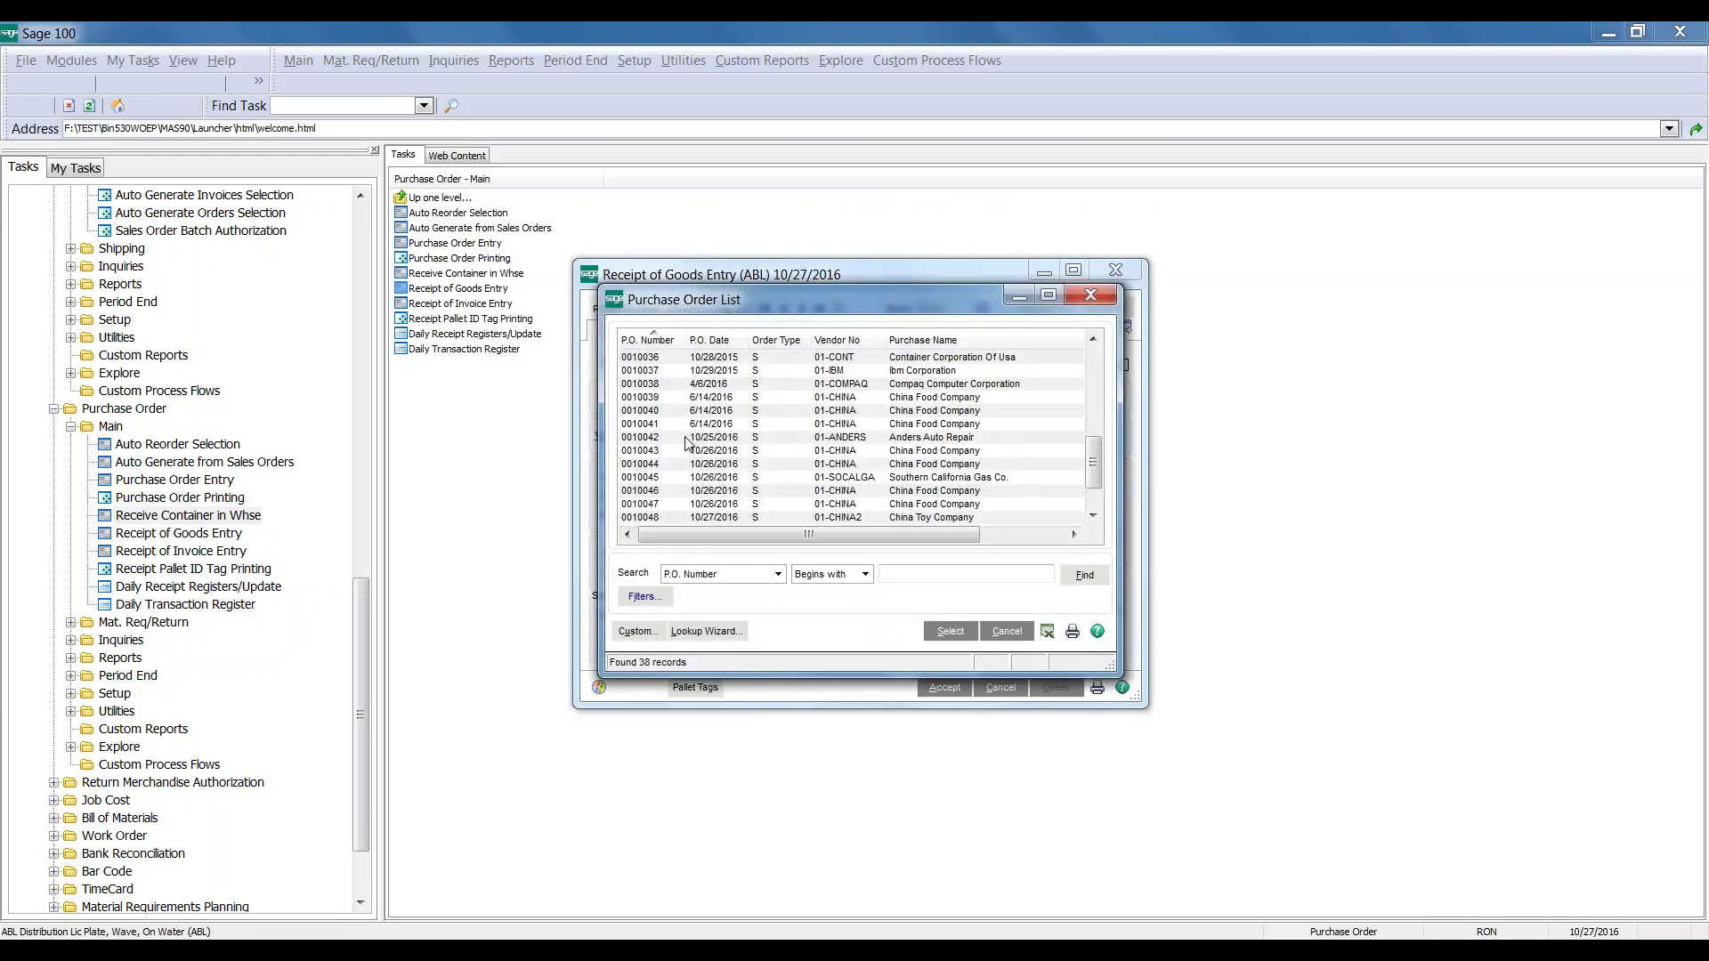
pyautogui.scroll(-2, 686, 481)
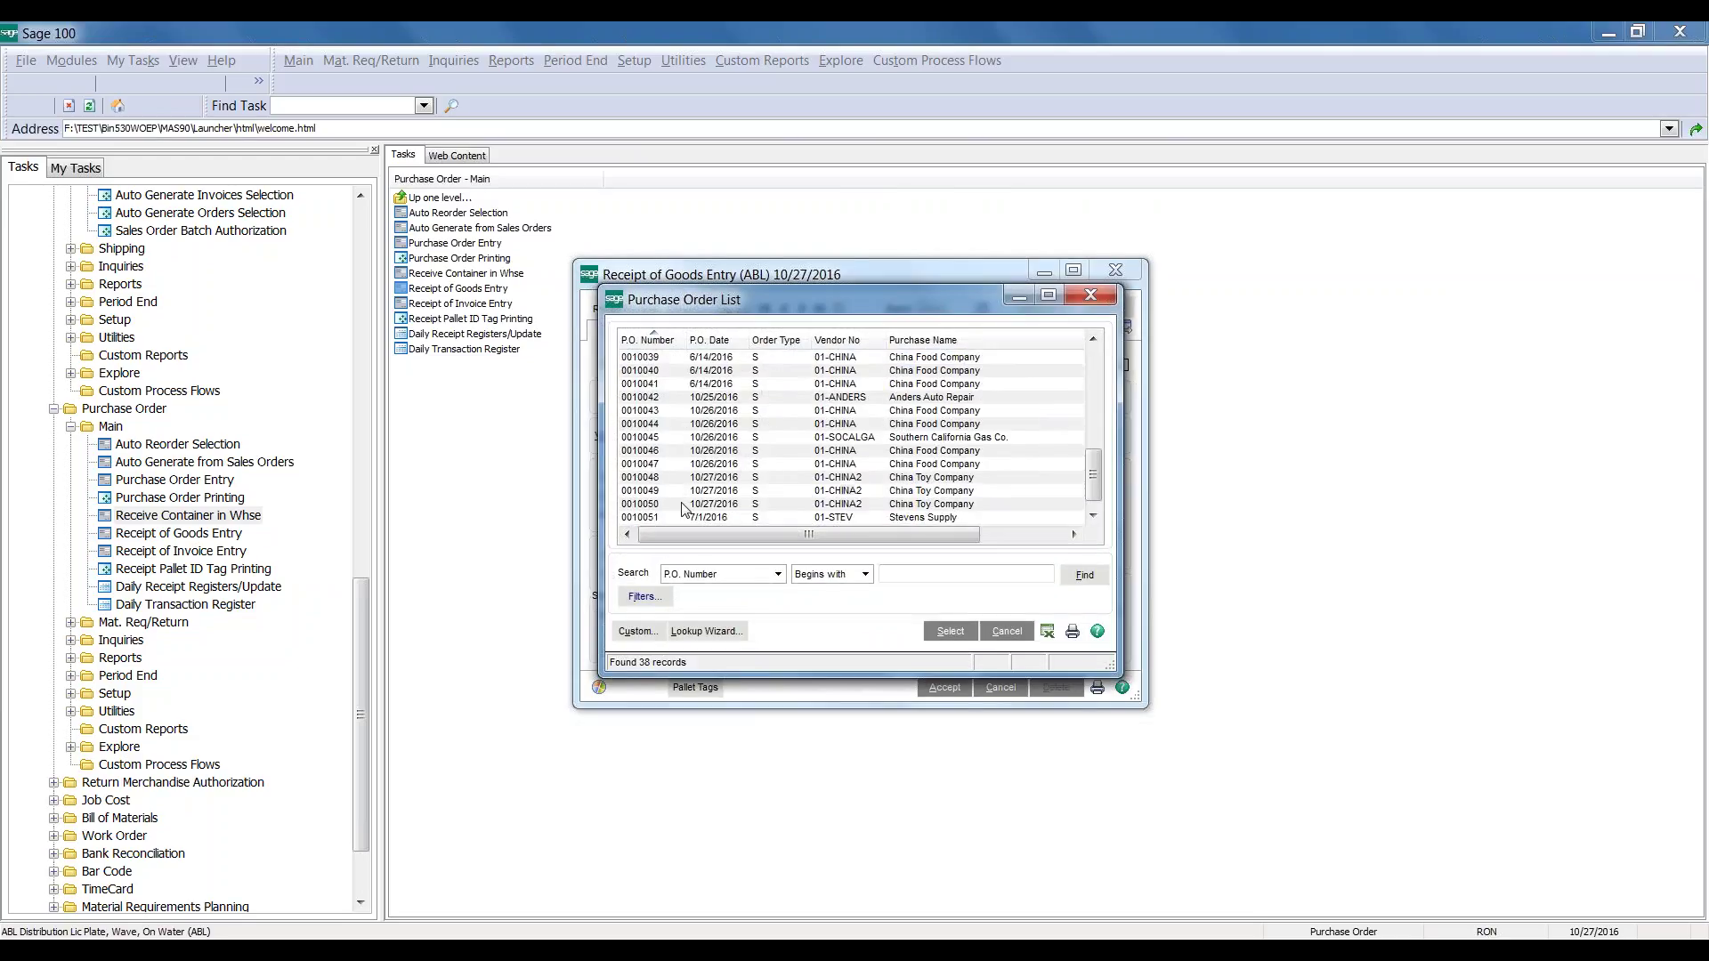
pyautogui.doubleClick(678, 466)
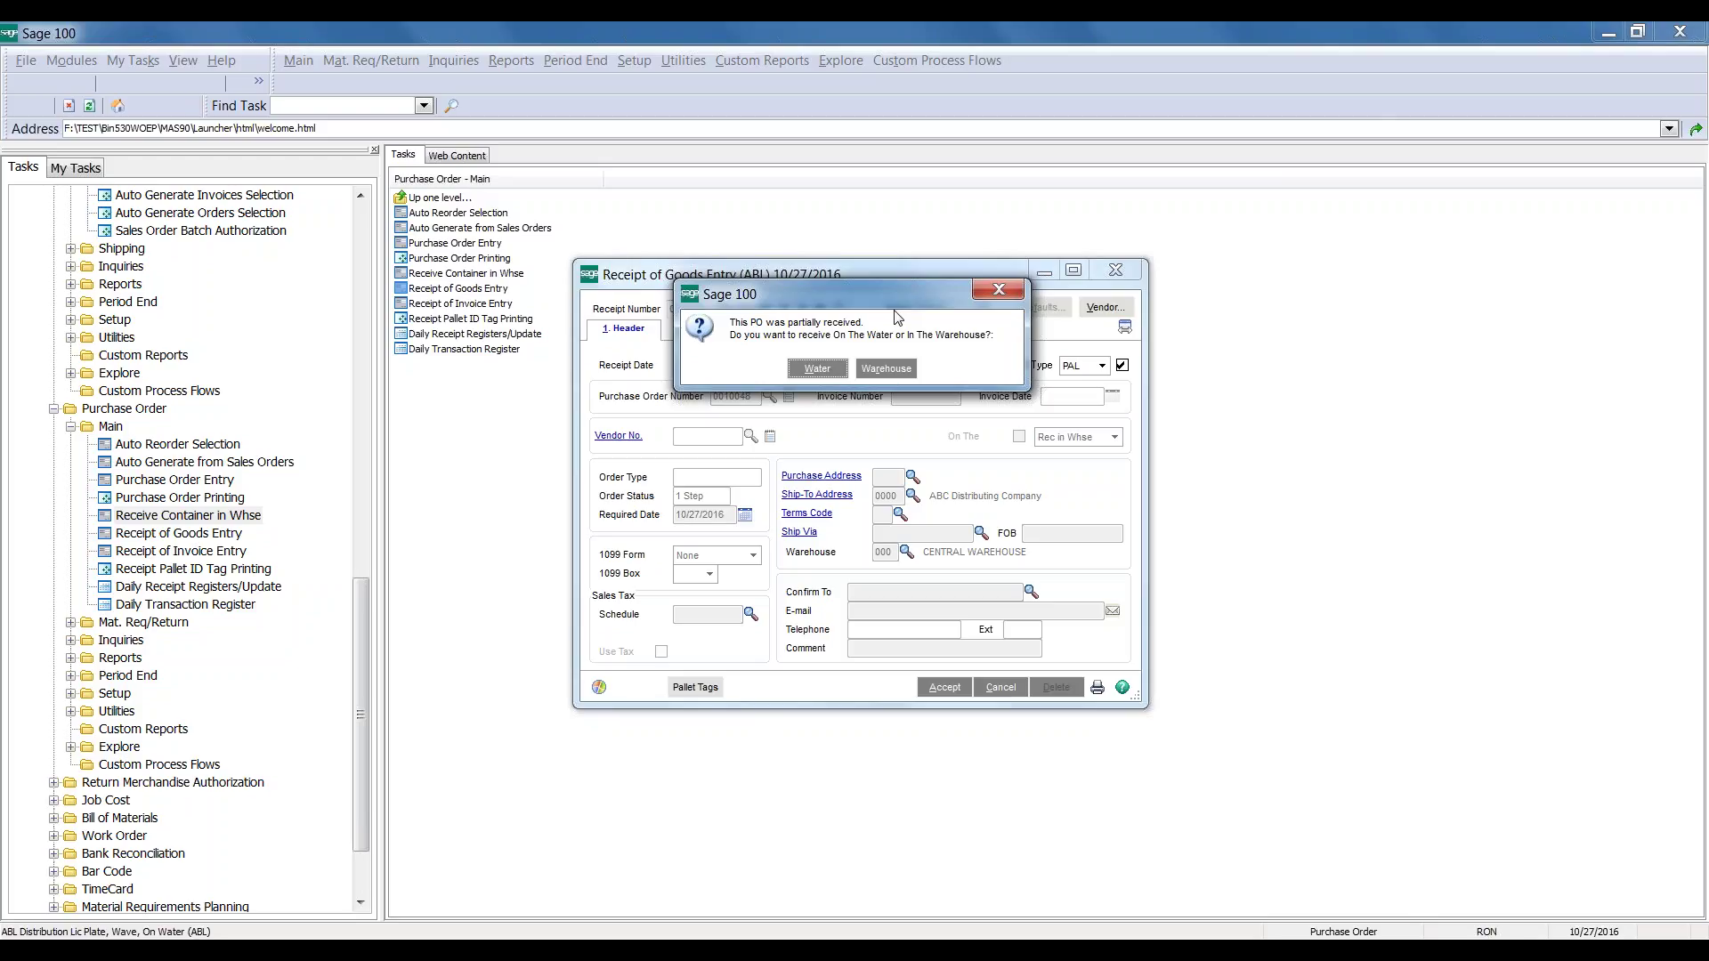
# Choose to receive the partially received order on the water, check its lines, and accept the receipt
pyautogui.click(805, 368)
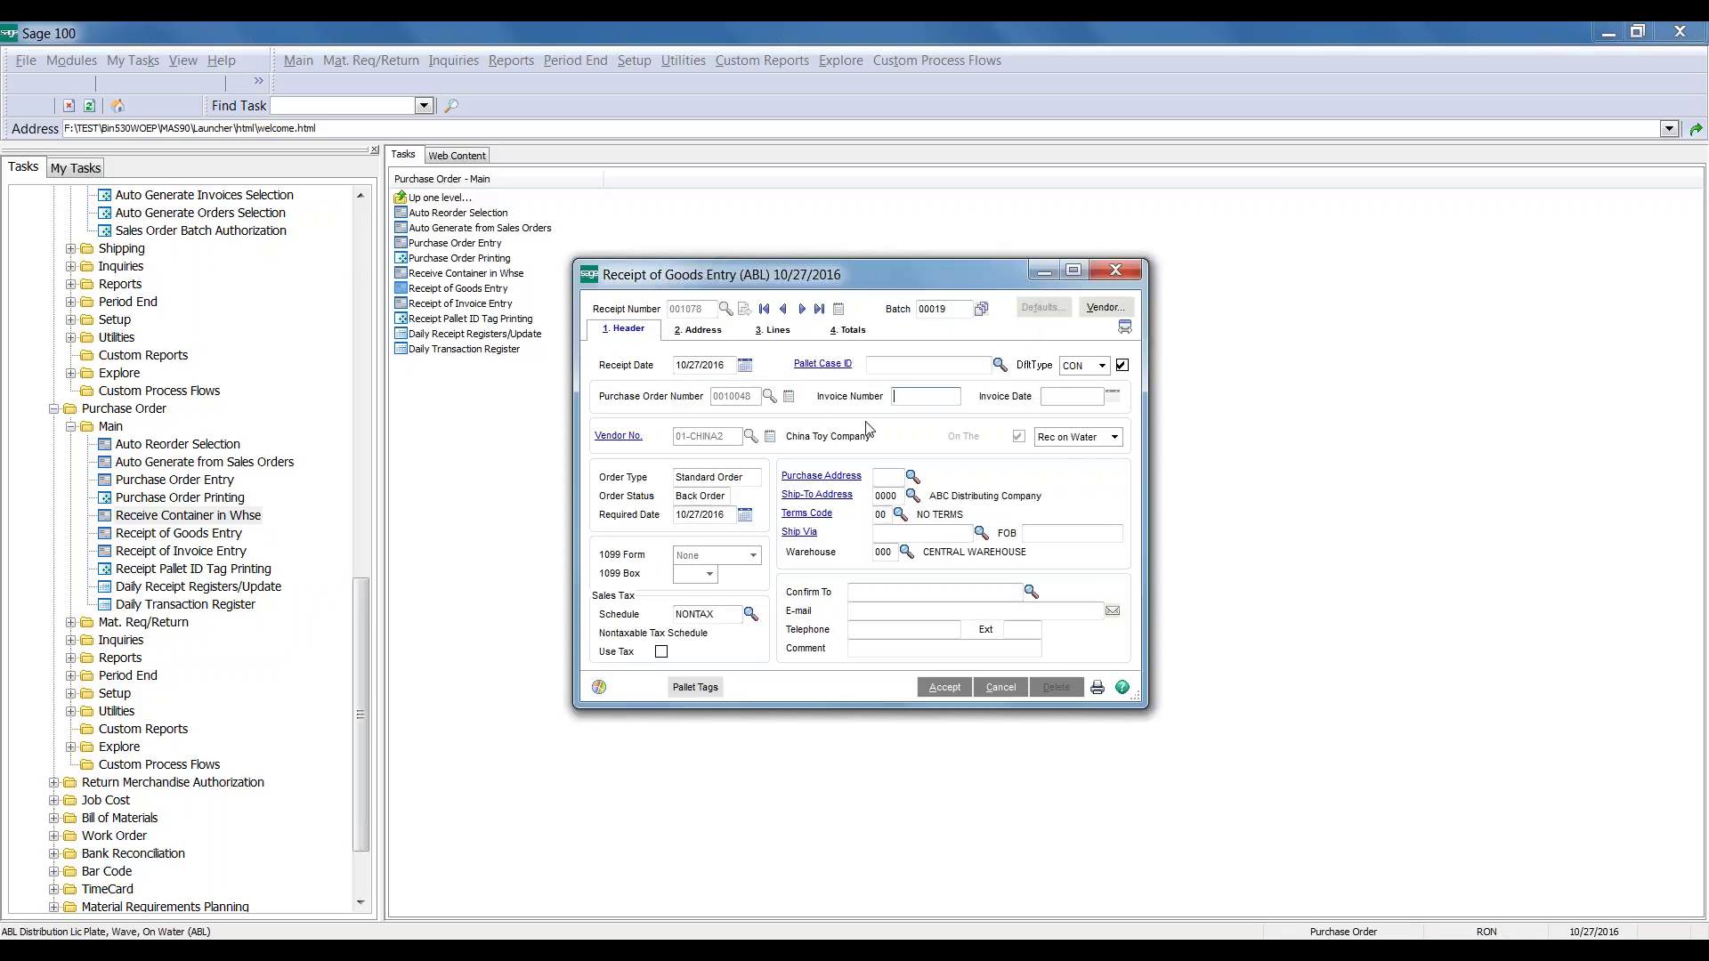
pyautogui.click(773, 331)
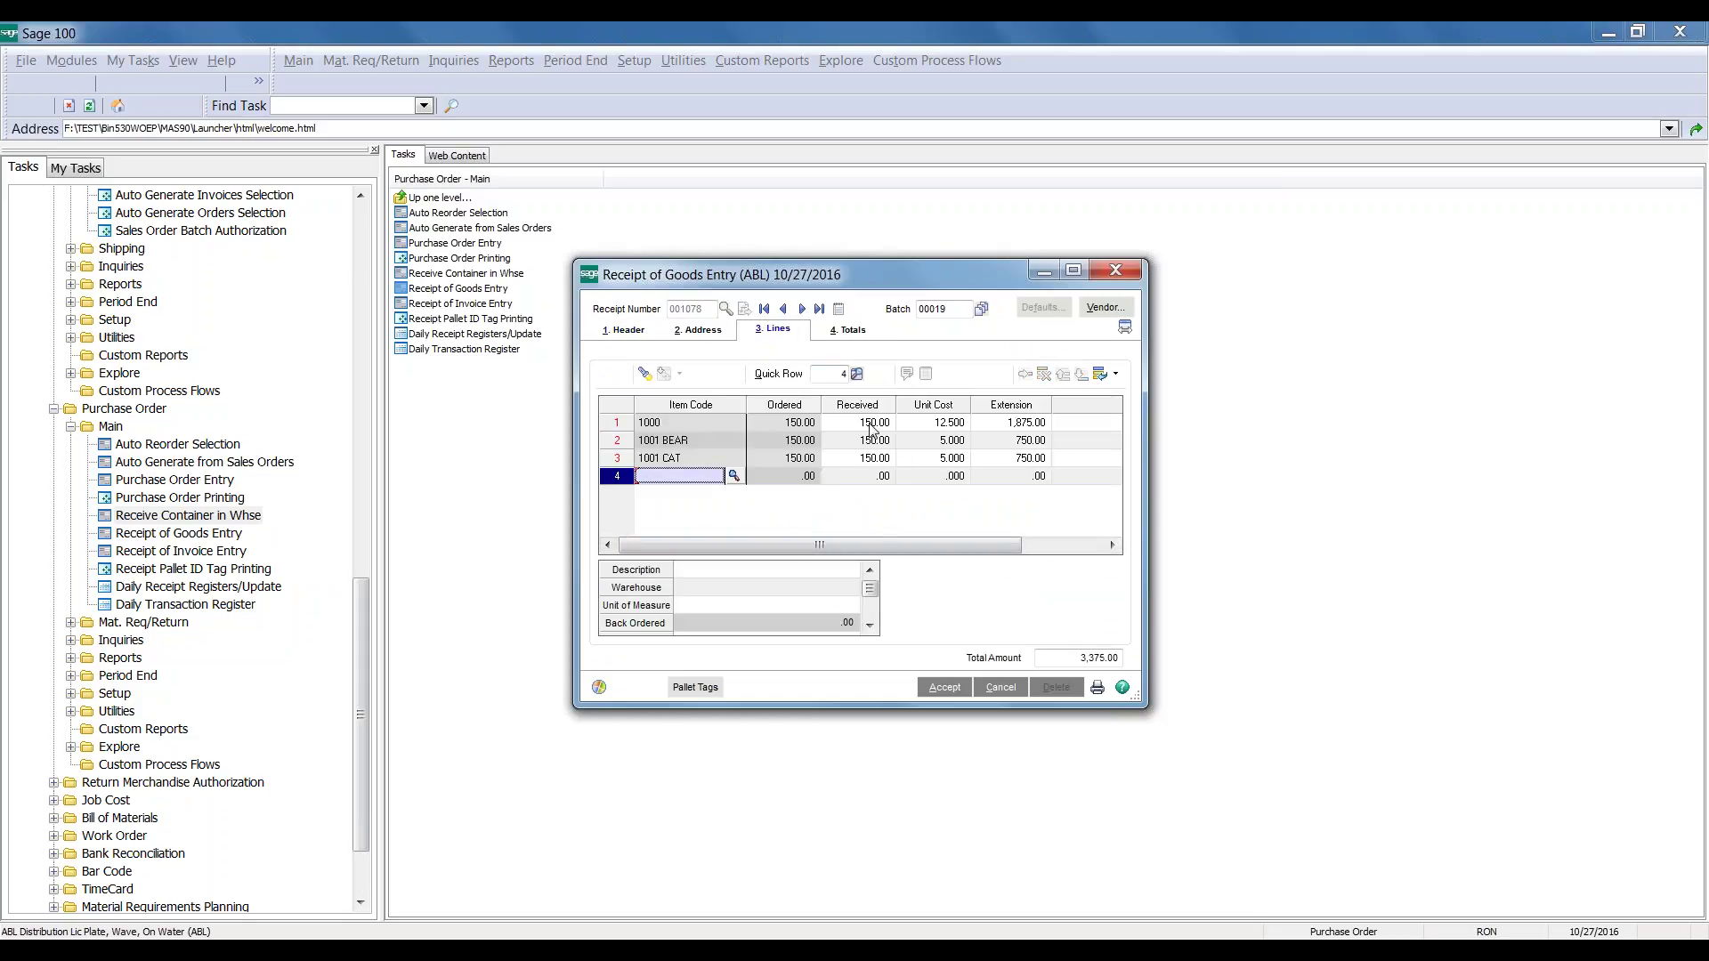
pyautogui.click(944, 687)
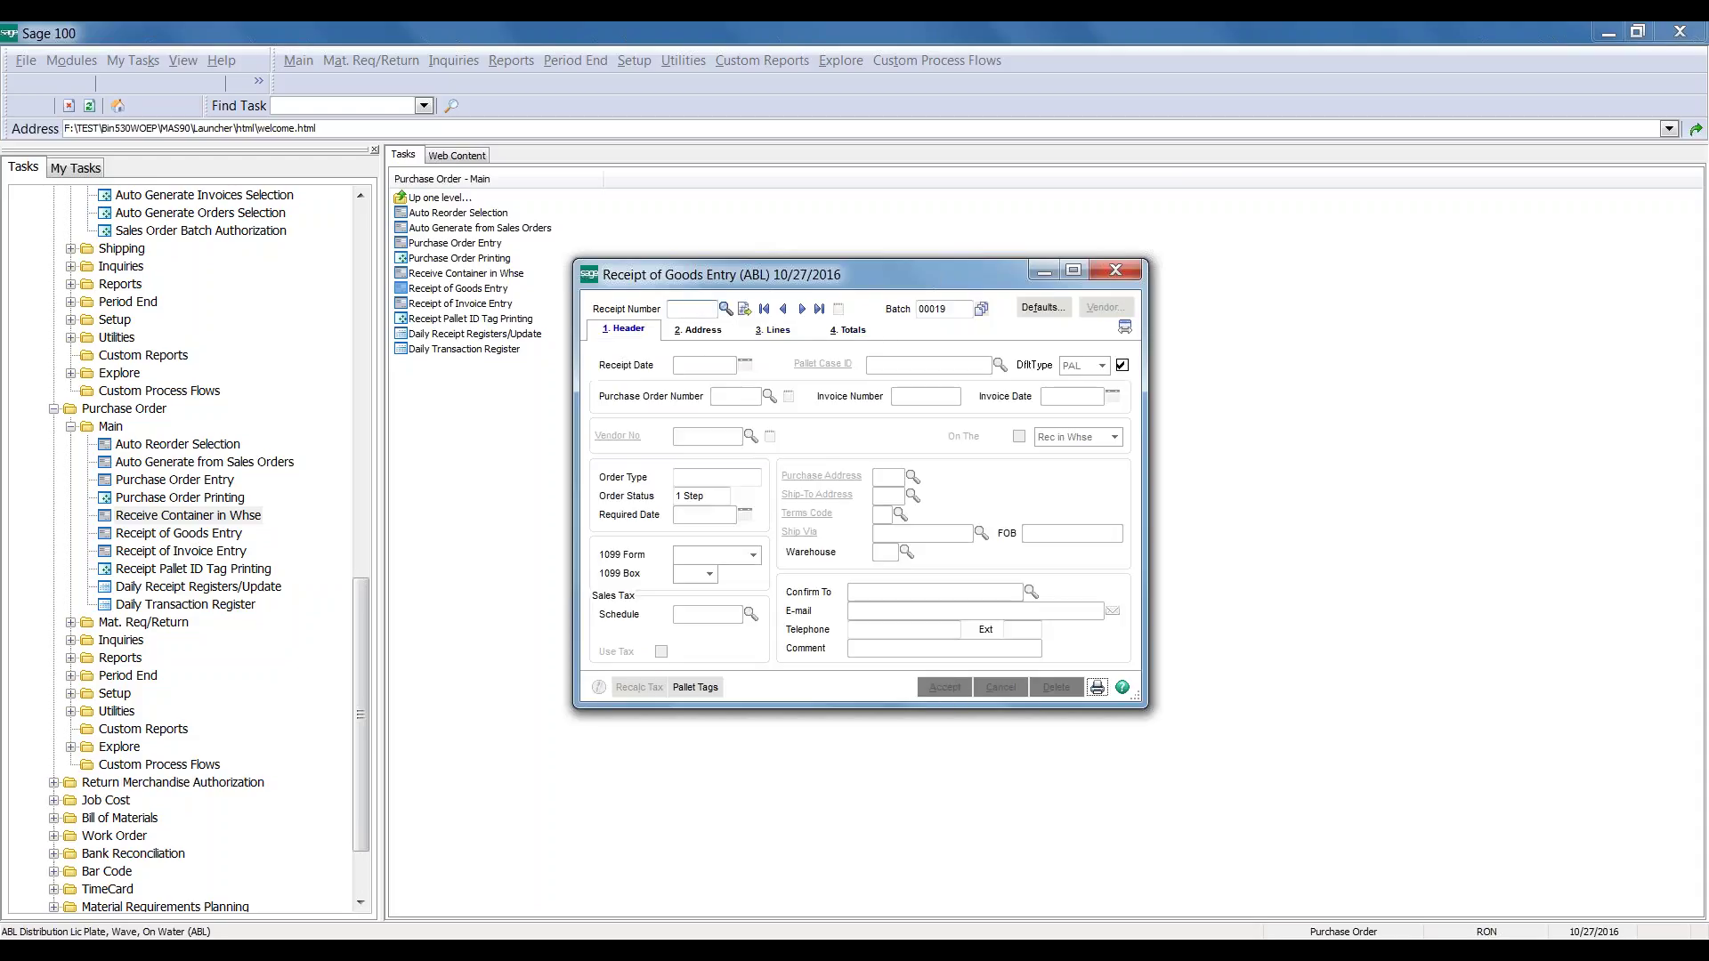
# Cancel the batch printing, then reopen the last receipt in batch 00019 and show its item lines
pyautogui.press('Escape')
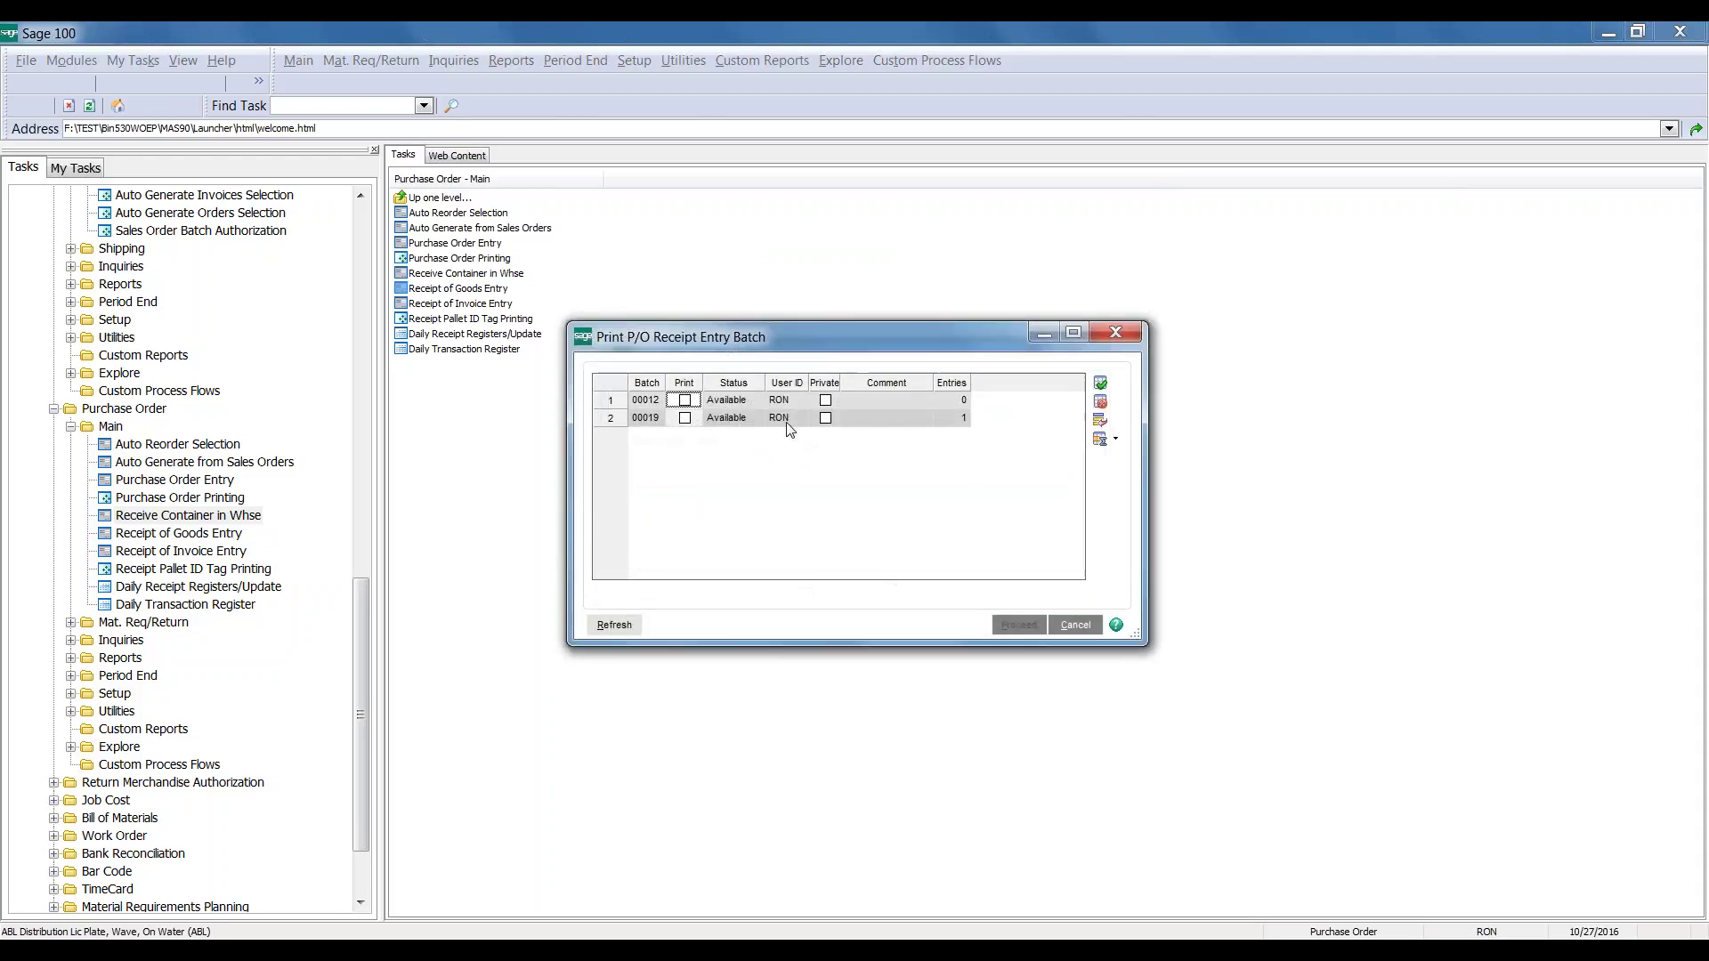
pyautogui.click(1075, 626)
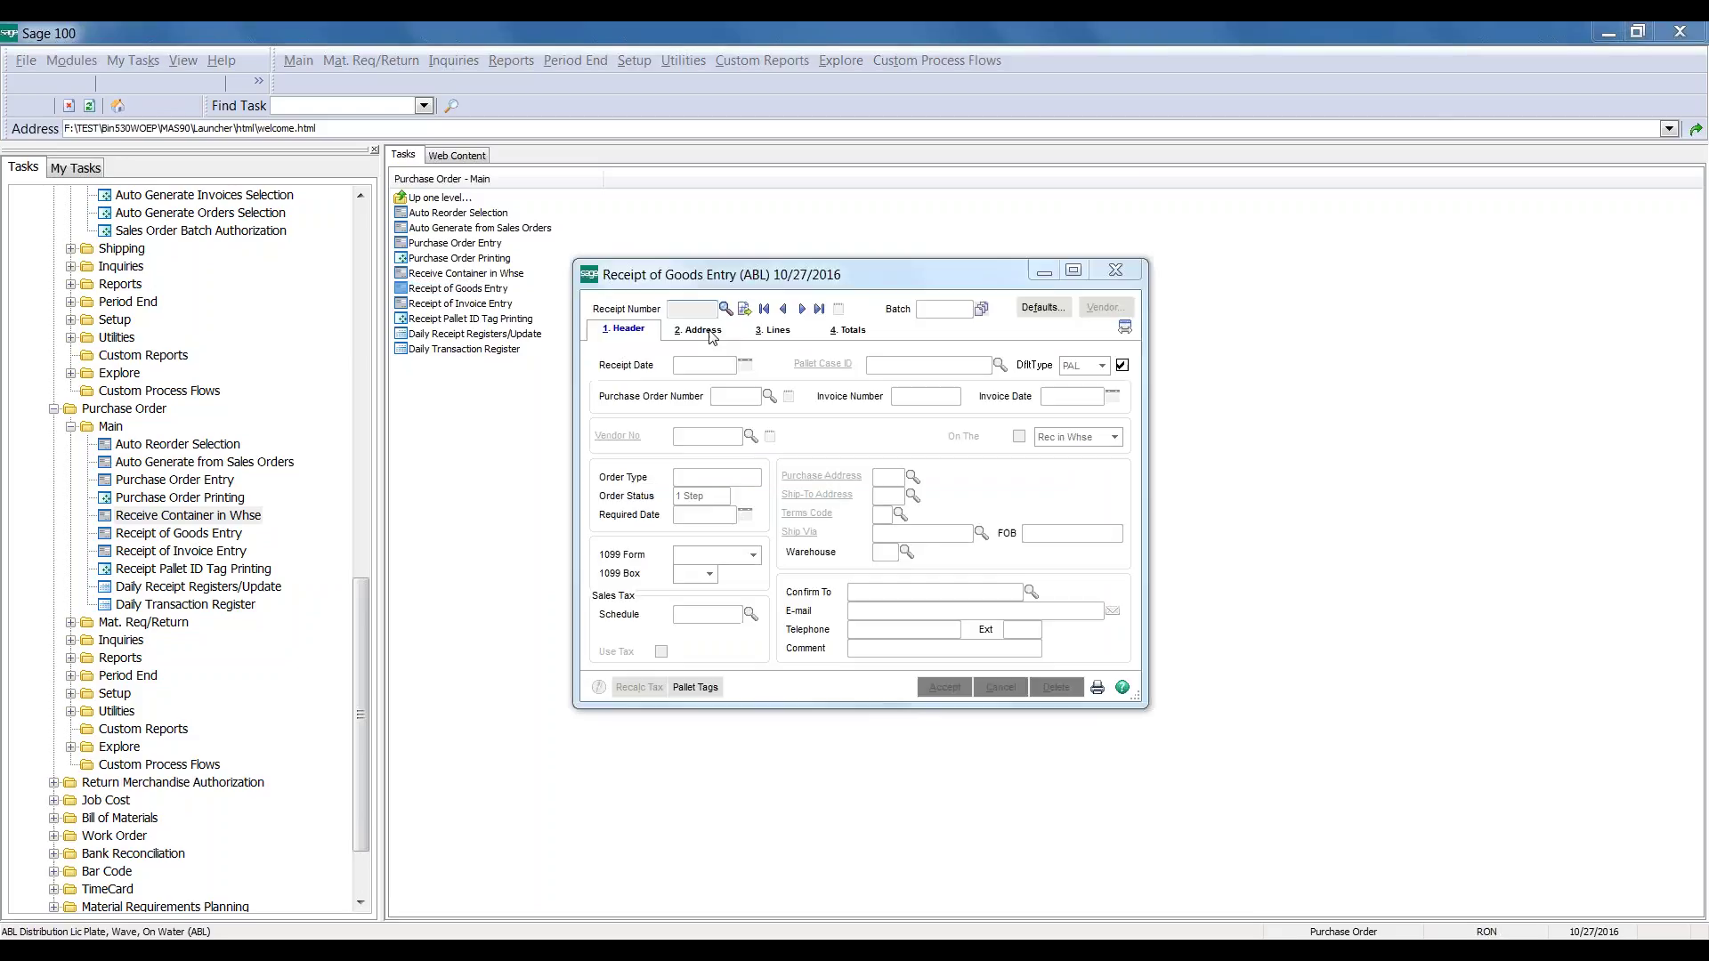
pyautogui.click(880, 348)
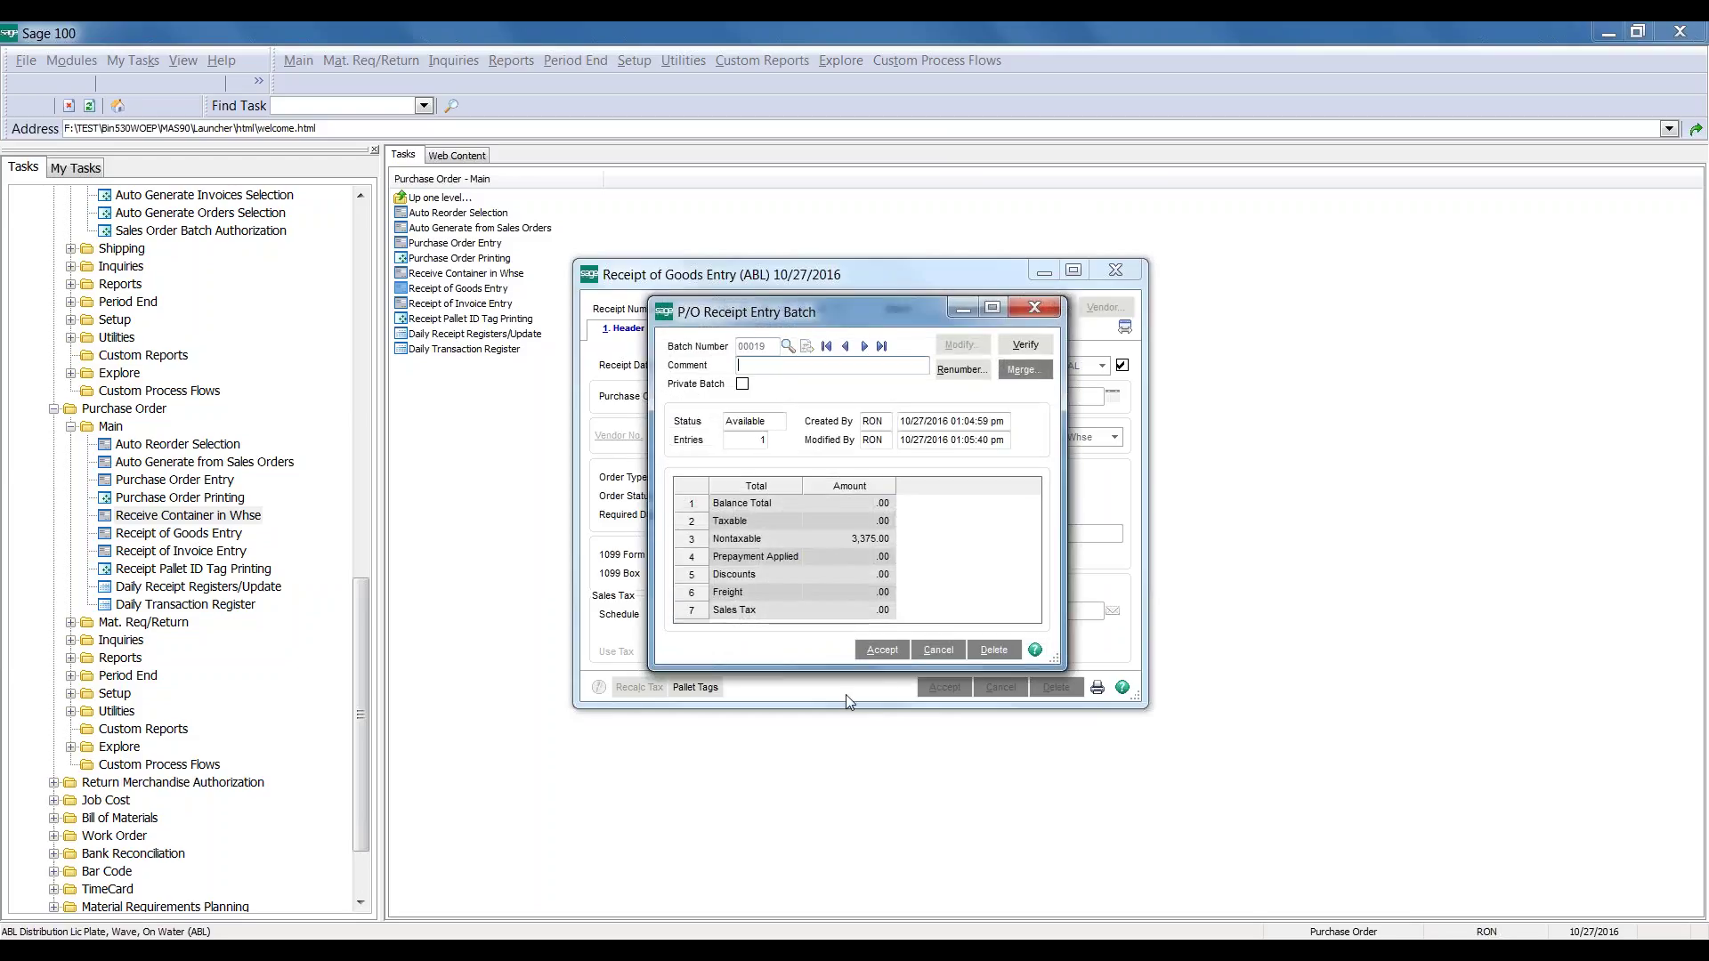
pyautogui.click(870, 658)
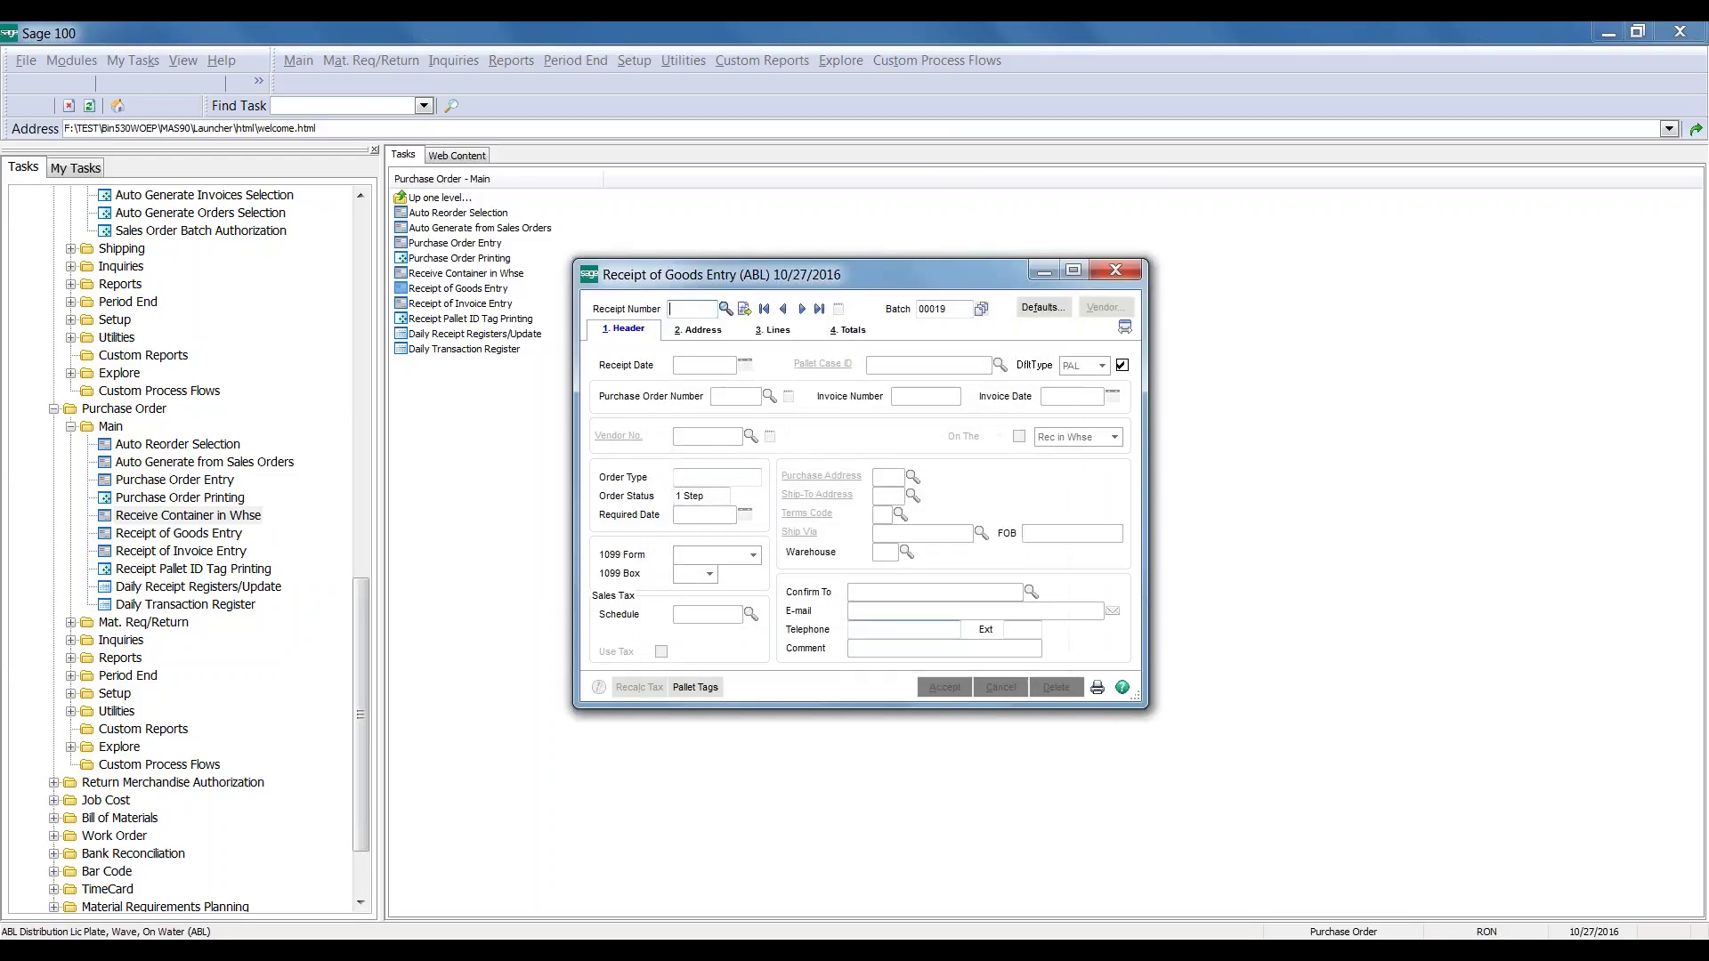
pyautogui.click(819, 308)
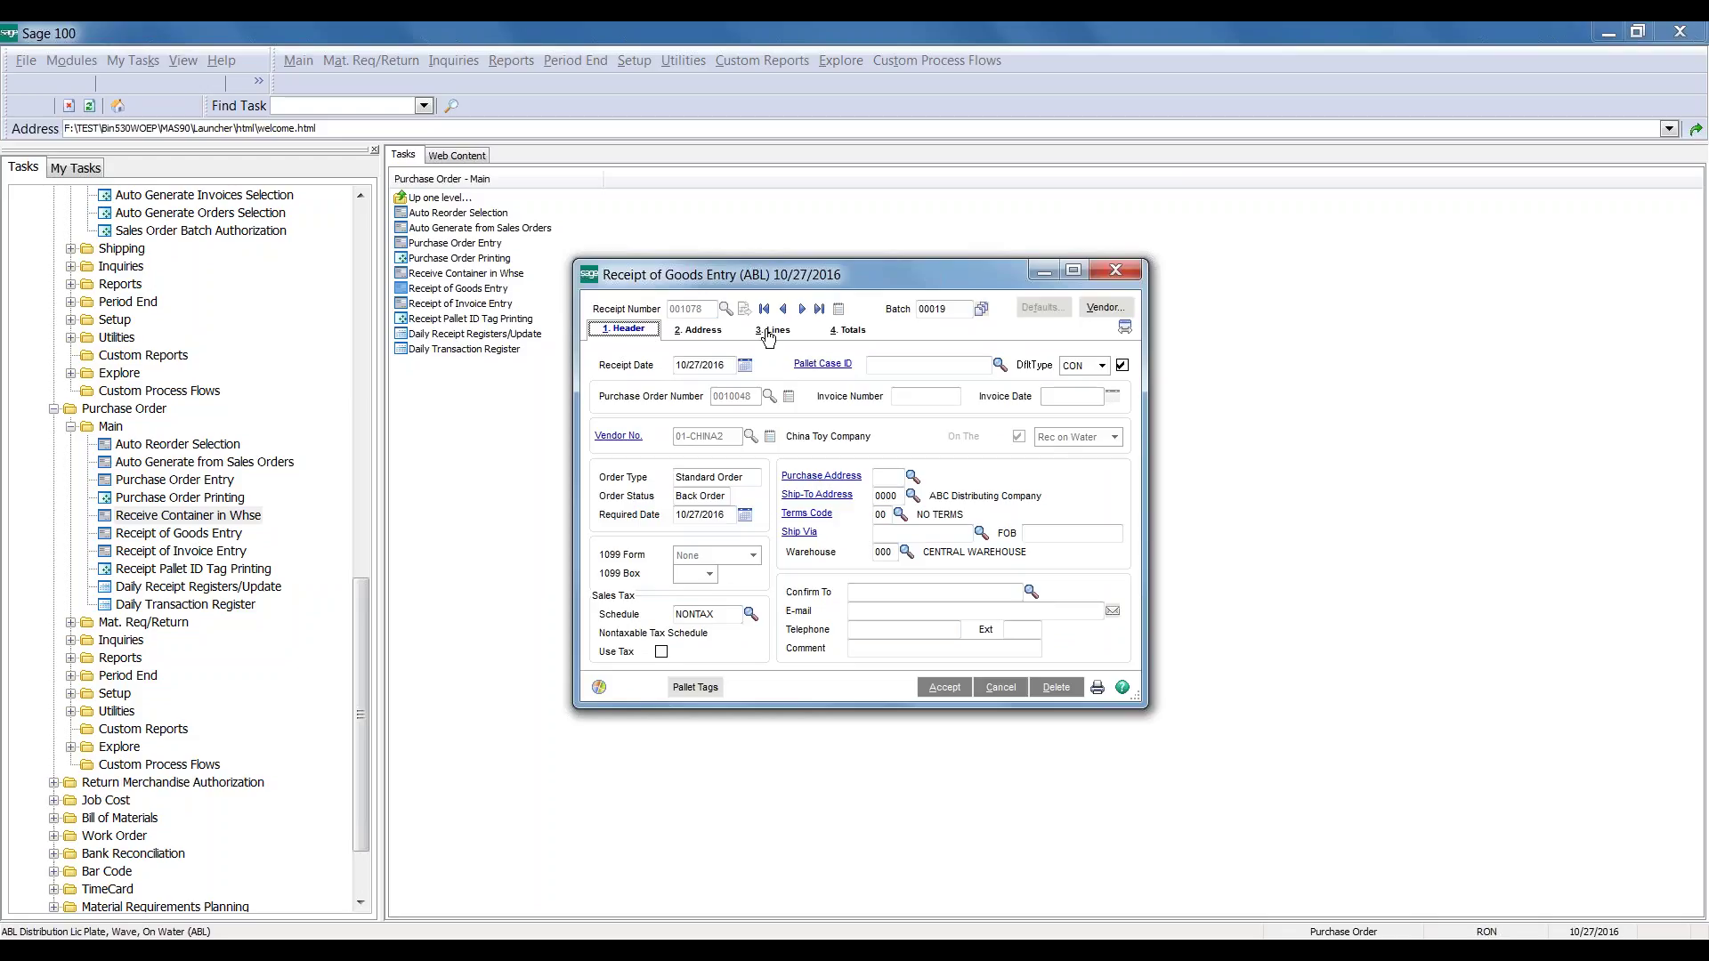
pyautogui.click(772, 331)
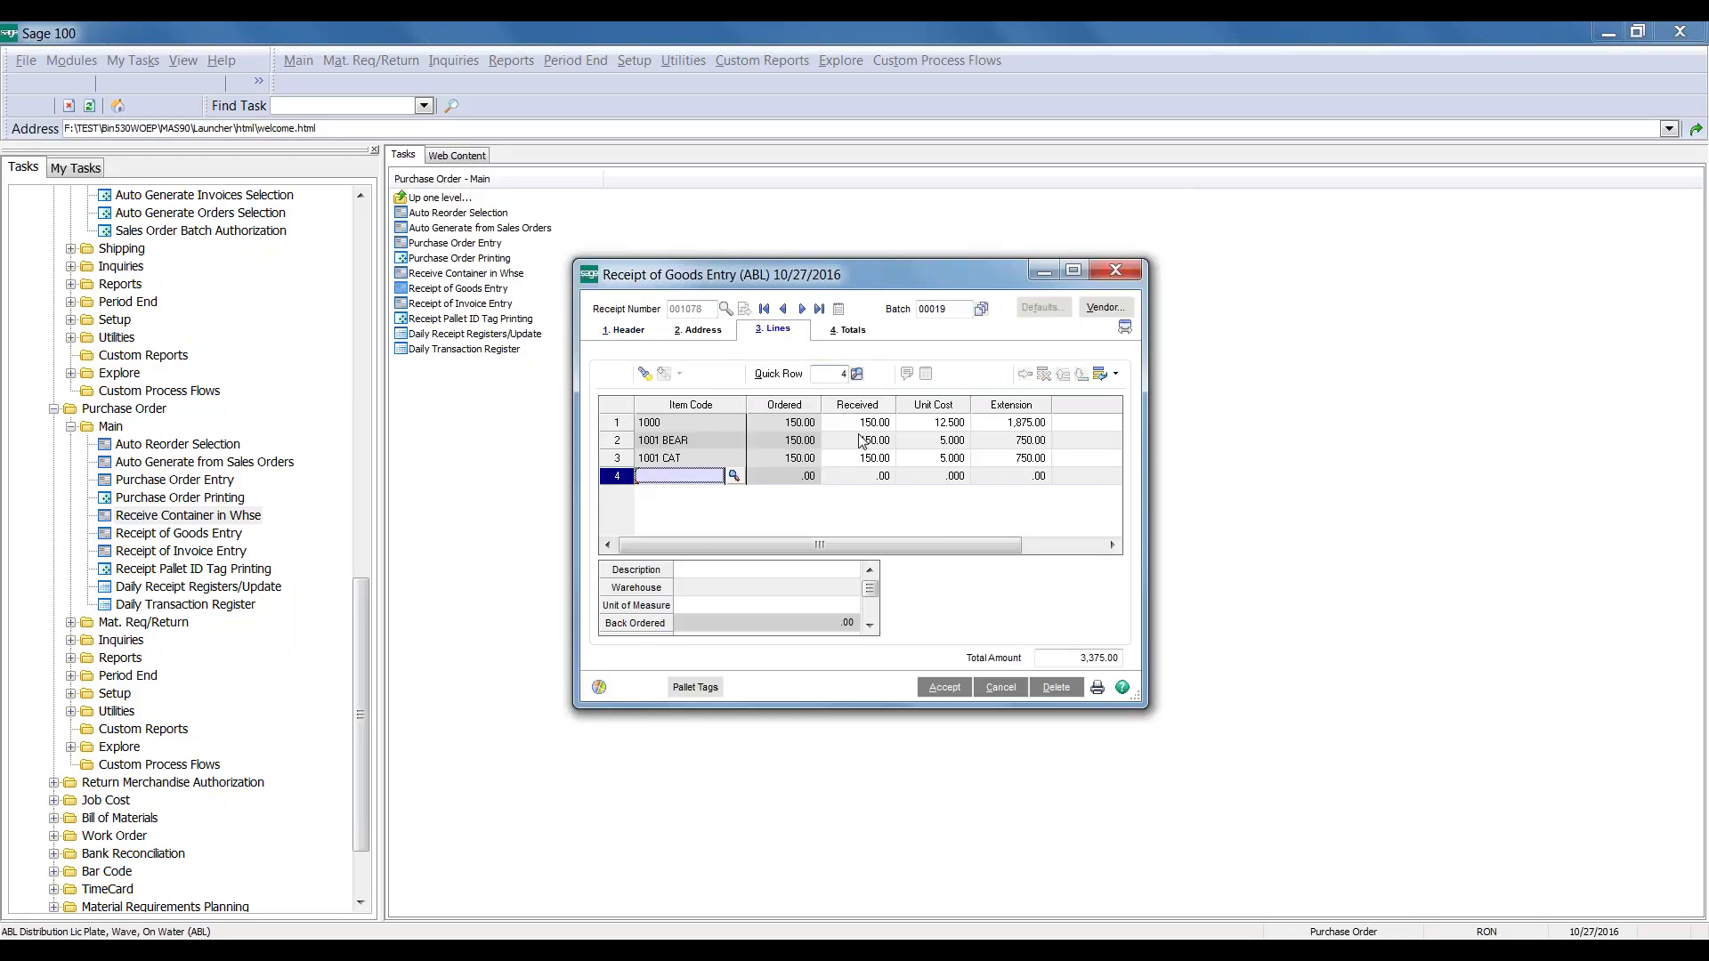
pyautogui.click(926, 374)
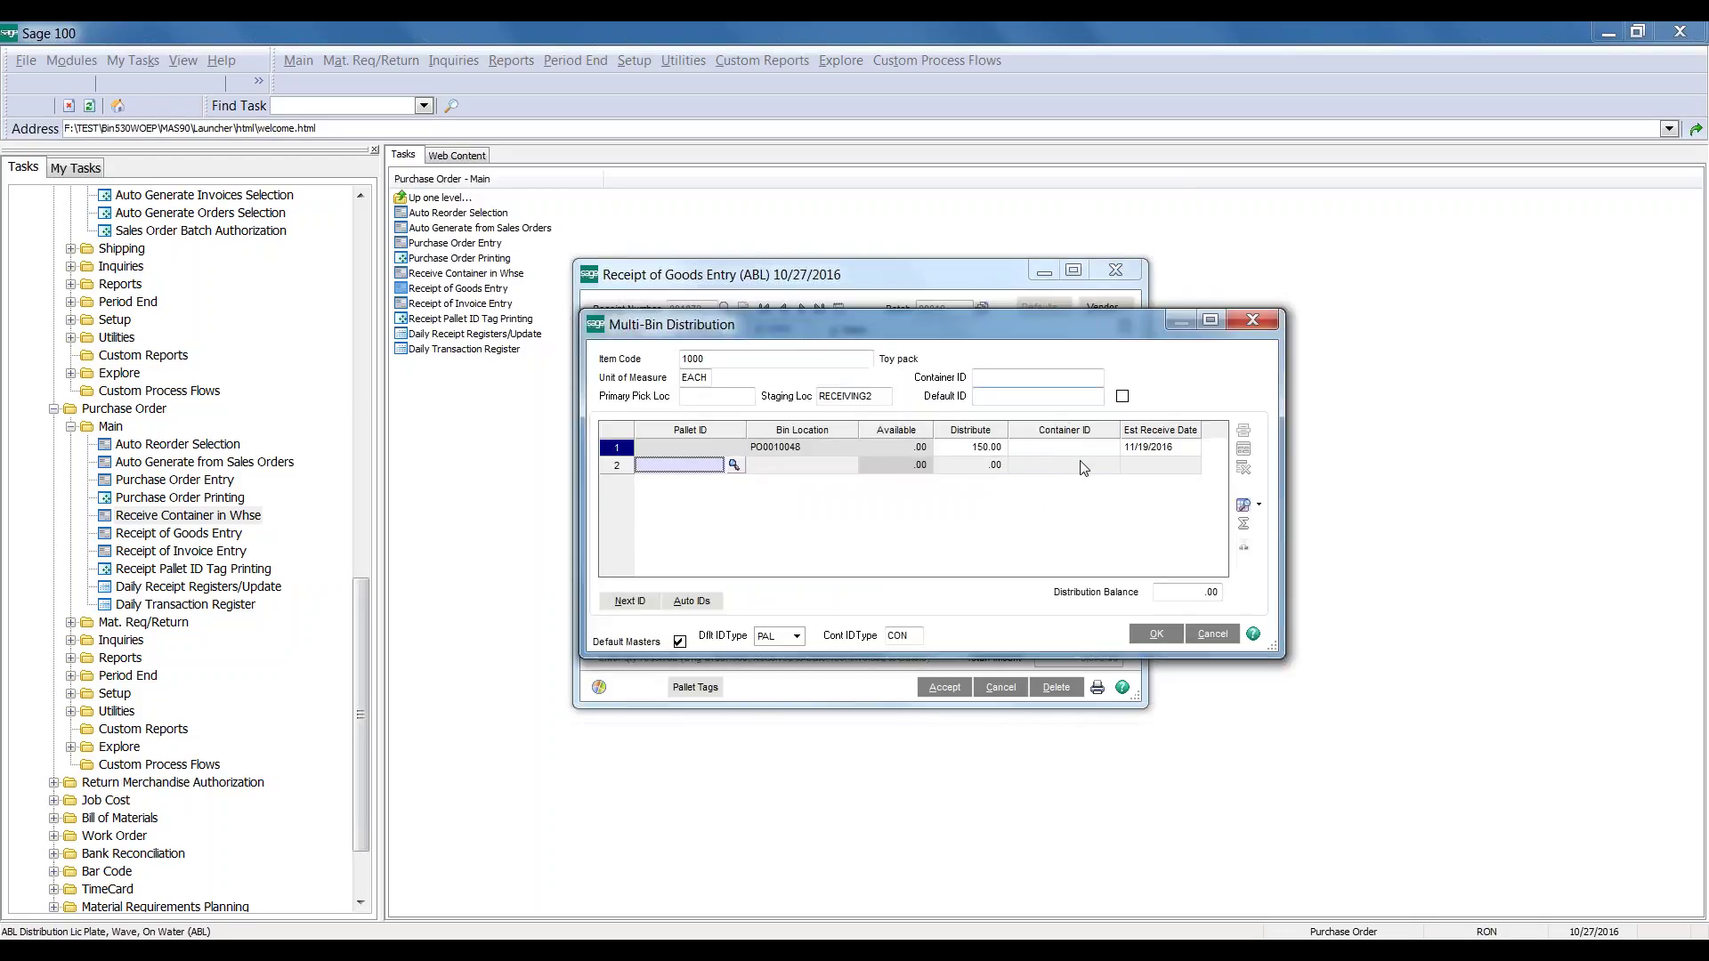
pyautogui.click(1099, 450)
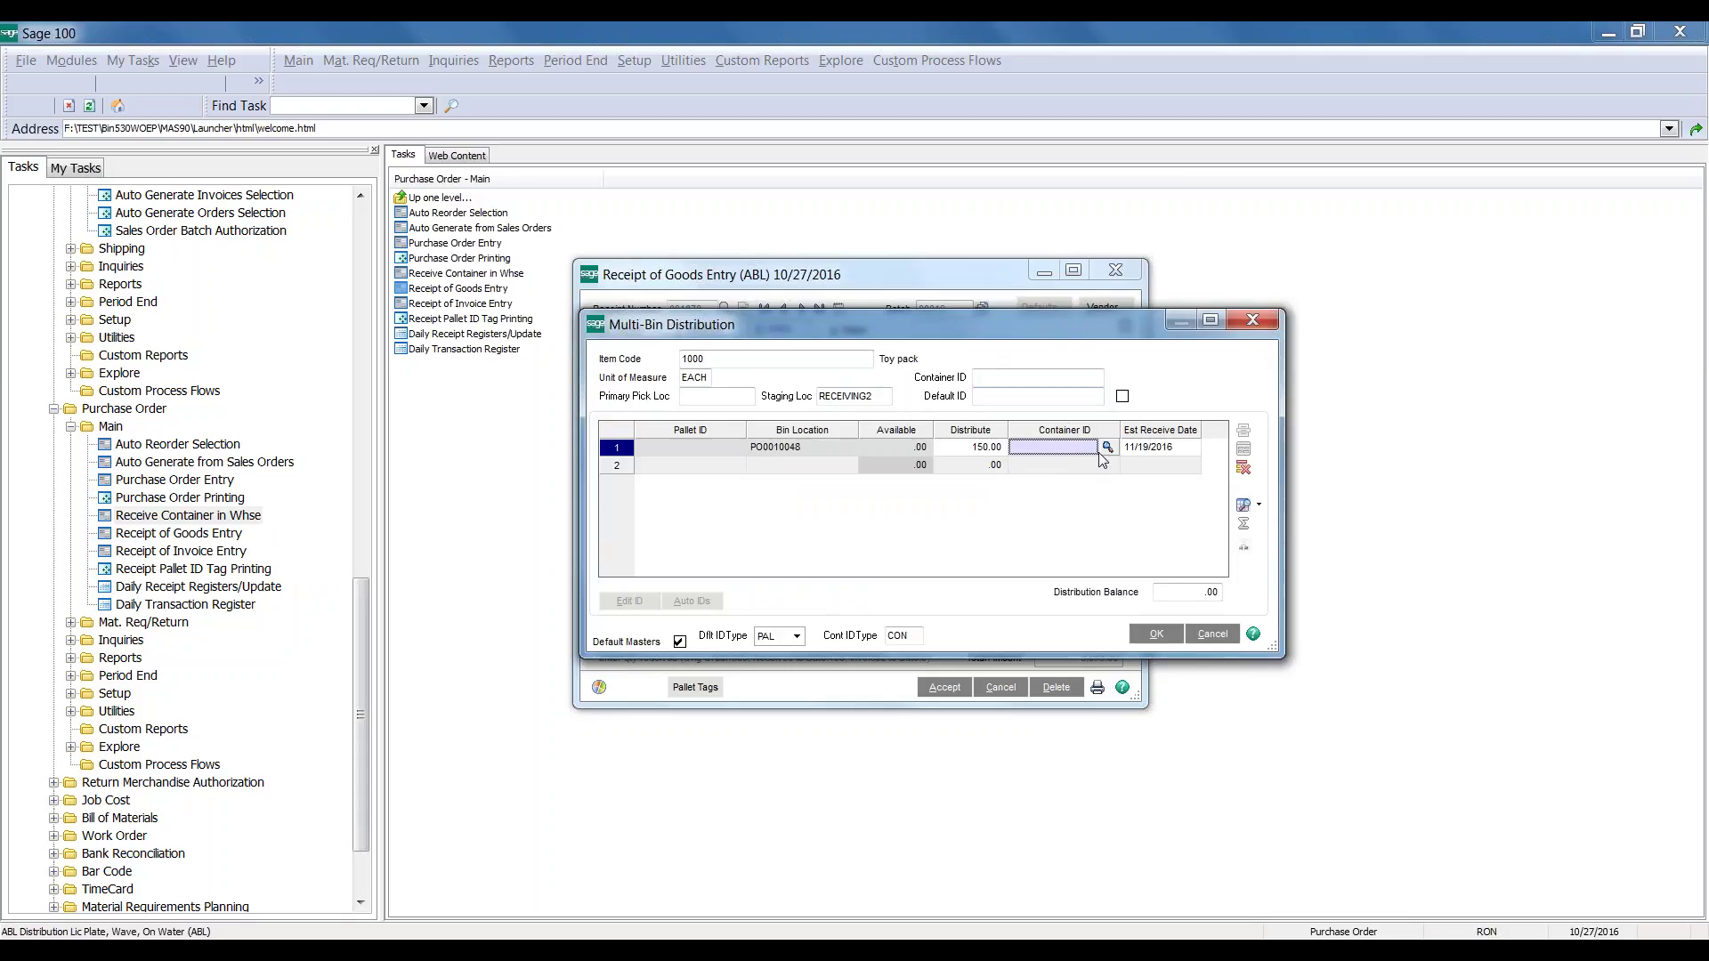
pyautogui.press('Tab')
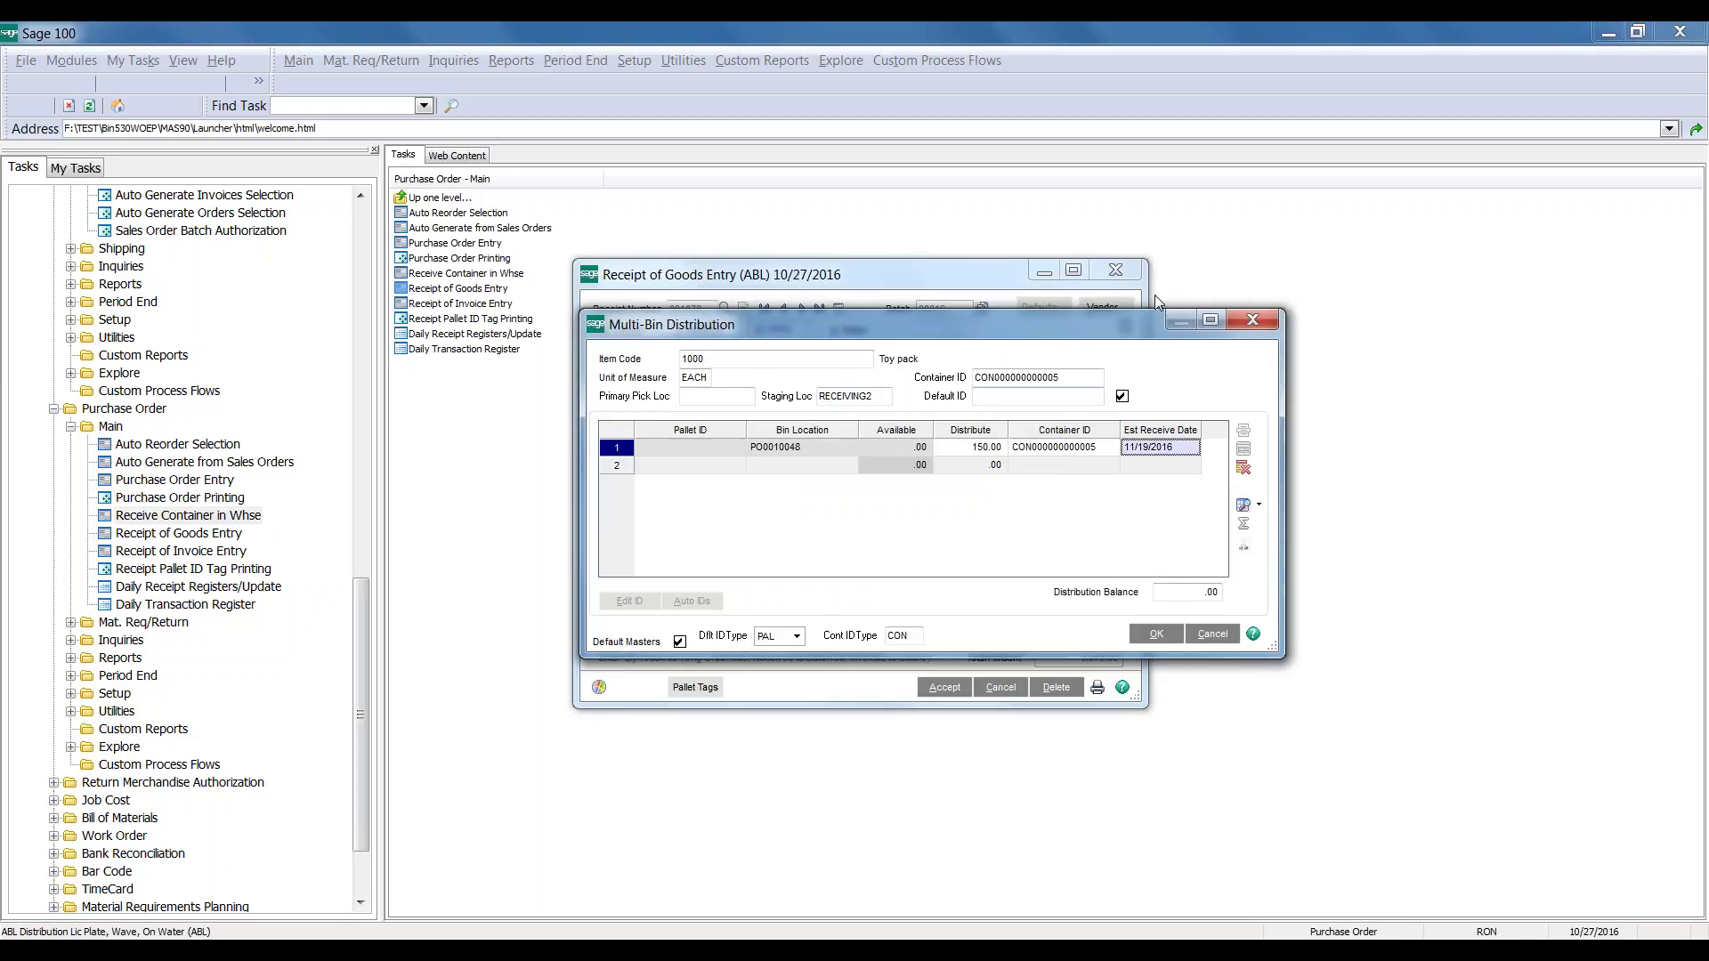
pyautogui.click(1155, 634)
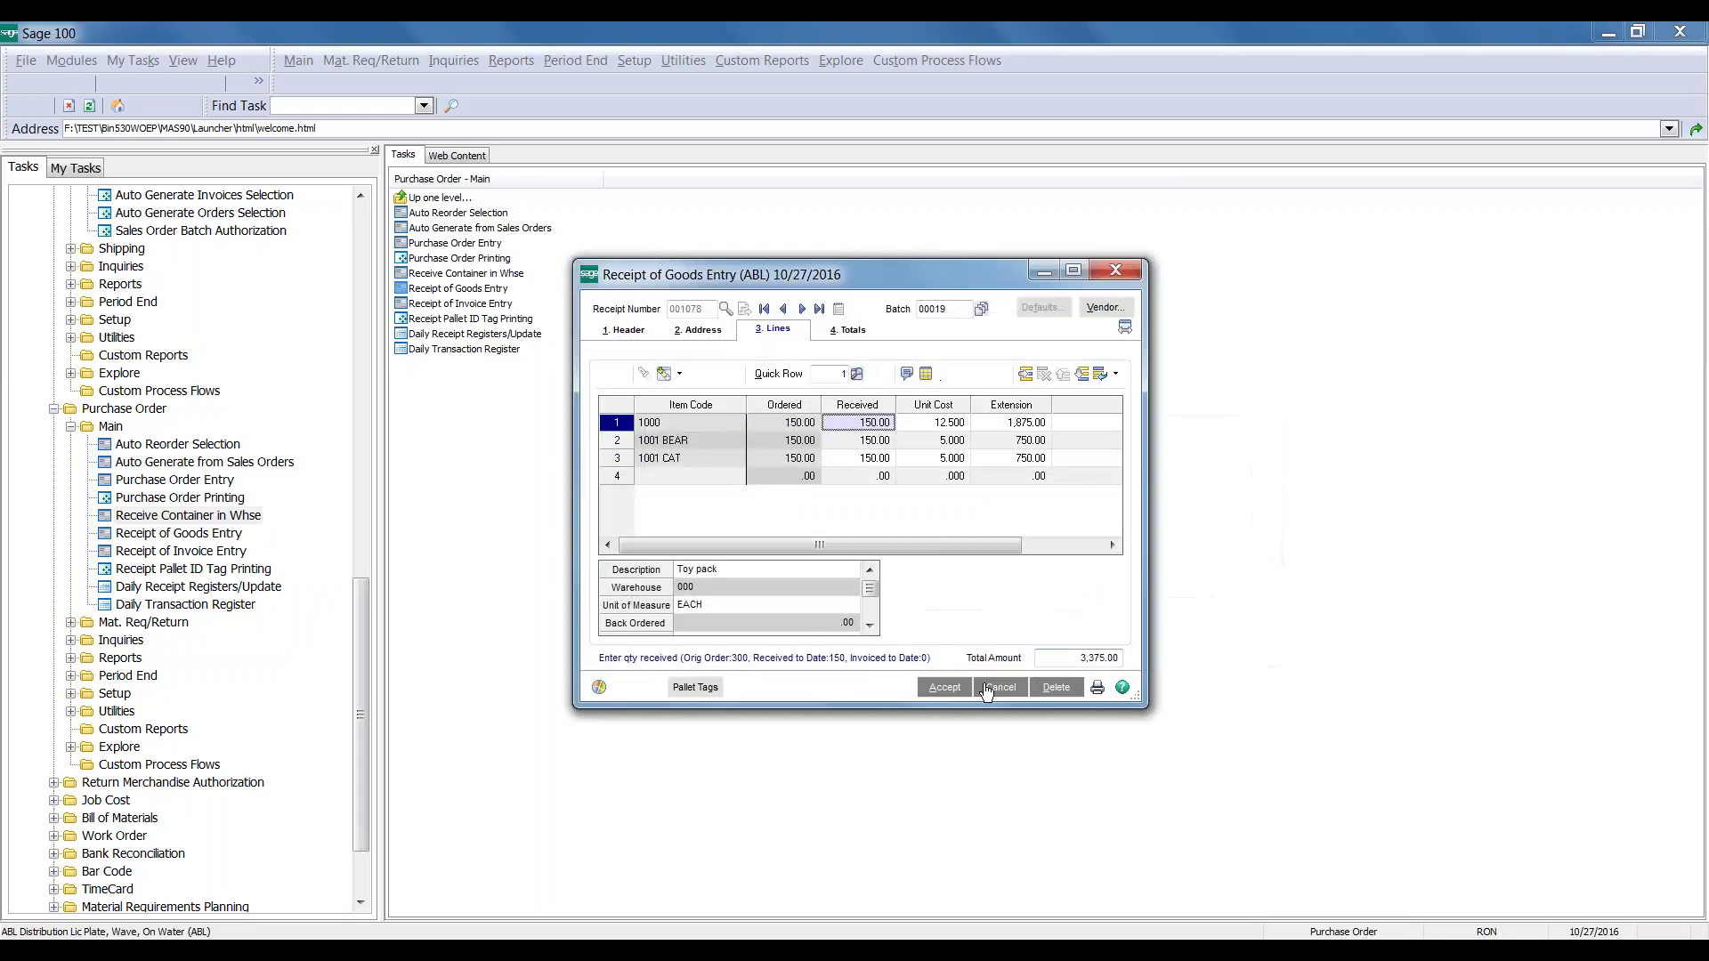
pyautogui.click(876, 441)
pyautogui.click(926, 374)
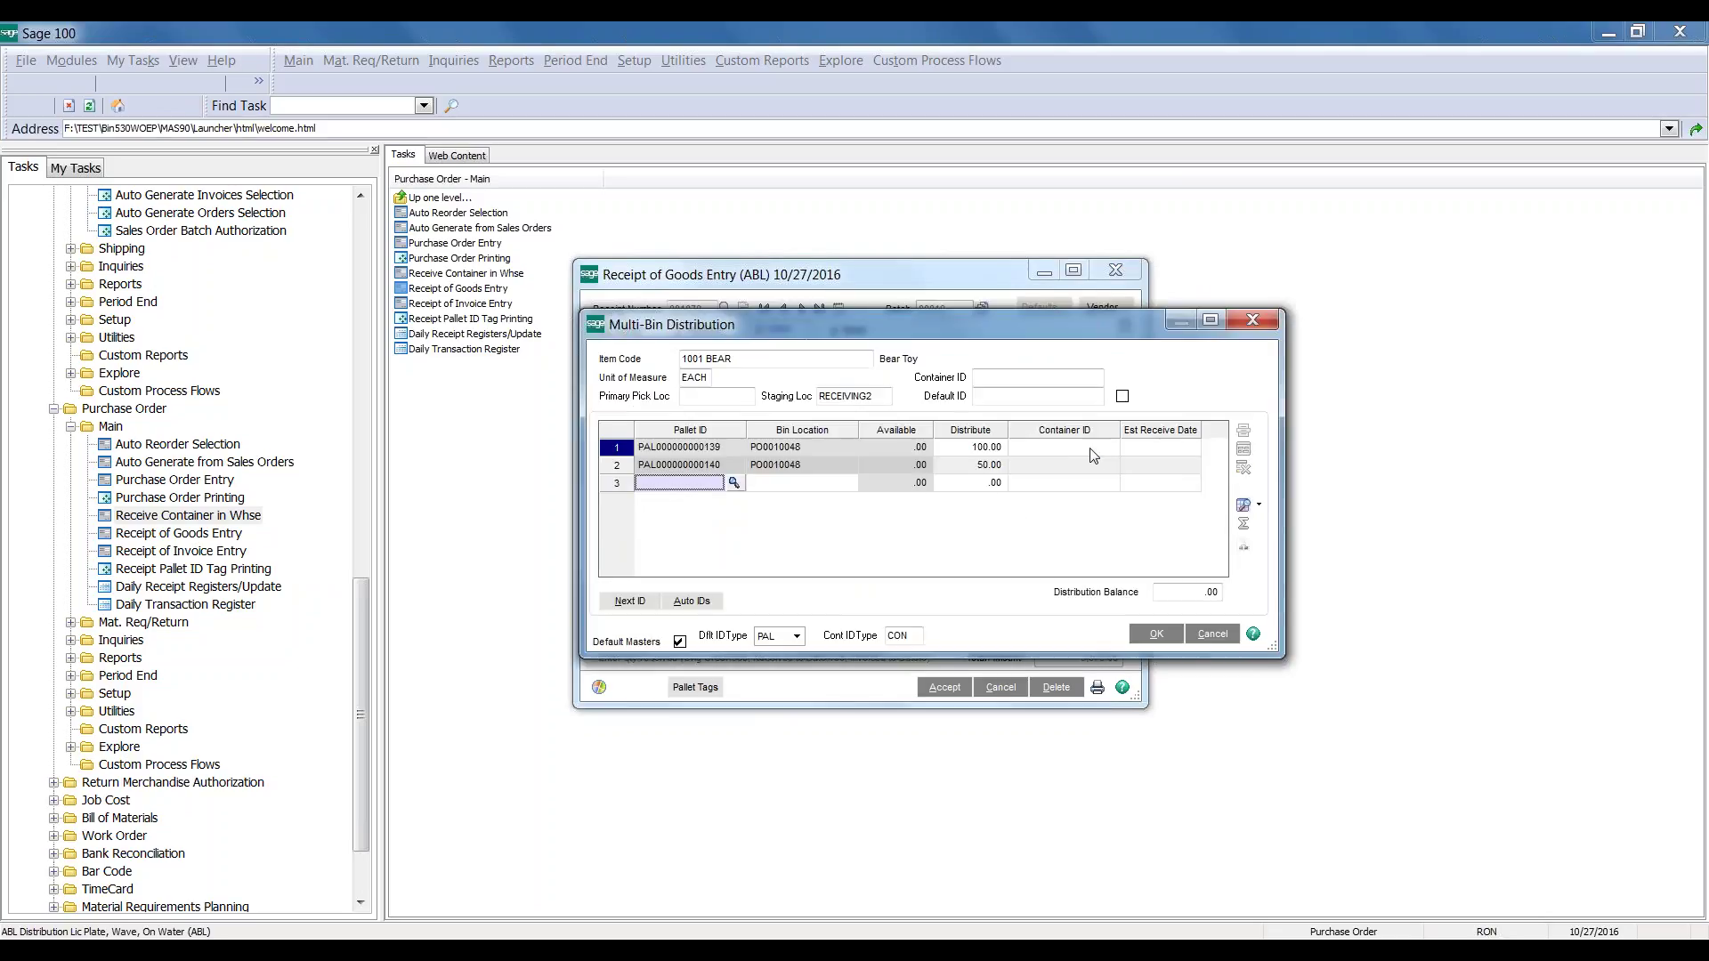
pyautogui.click(1096, 450)
pyautogui.click(1107, 447)
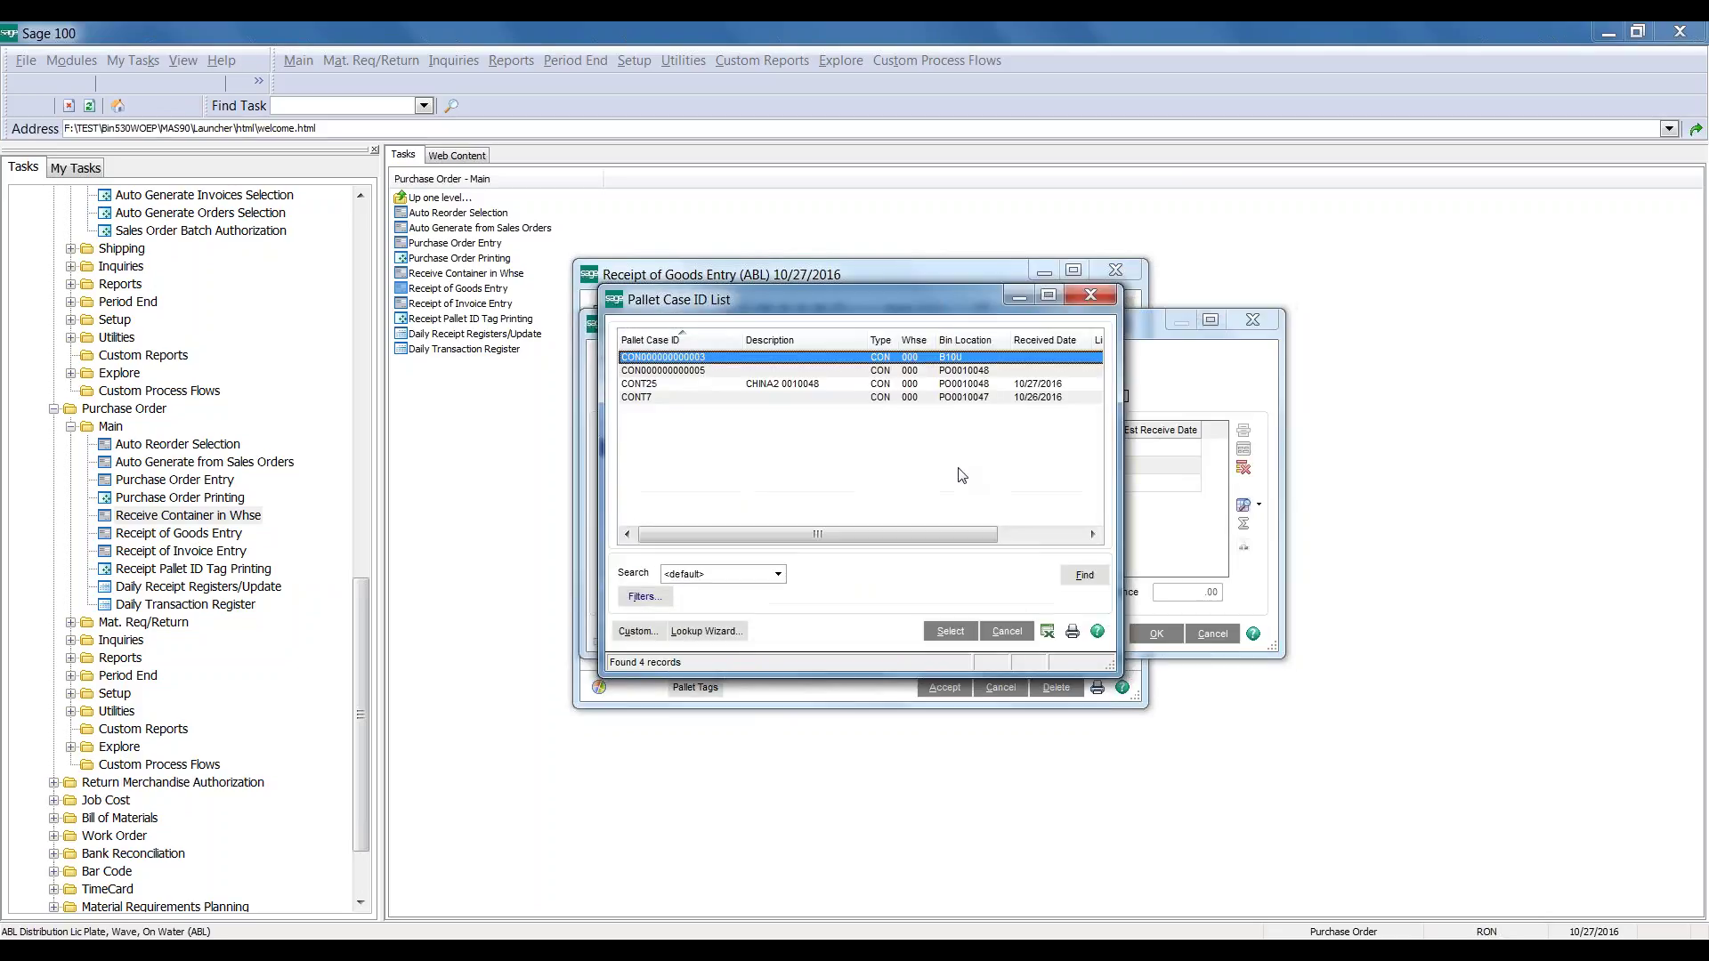
pyautogui.click(713, 372)
pyautogui.press('Return')
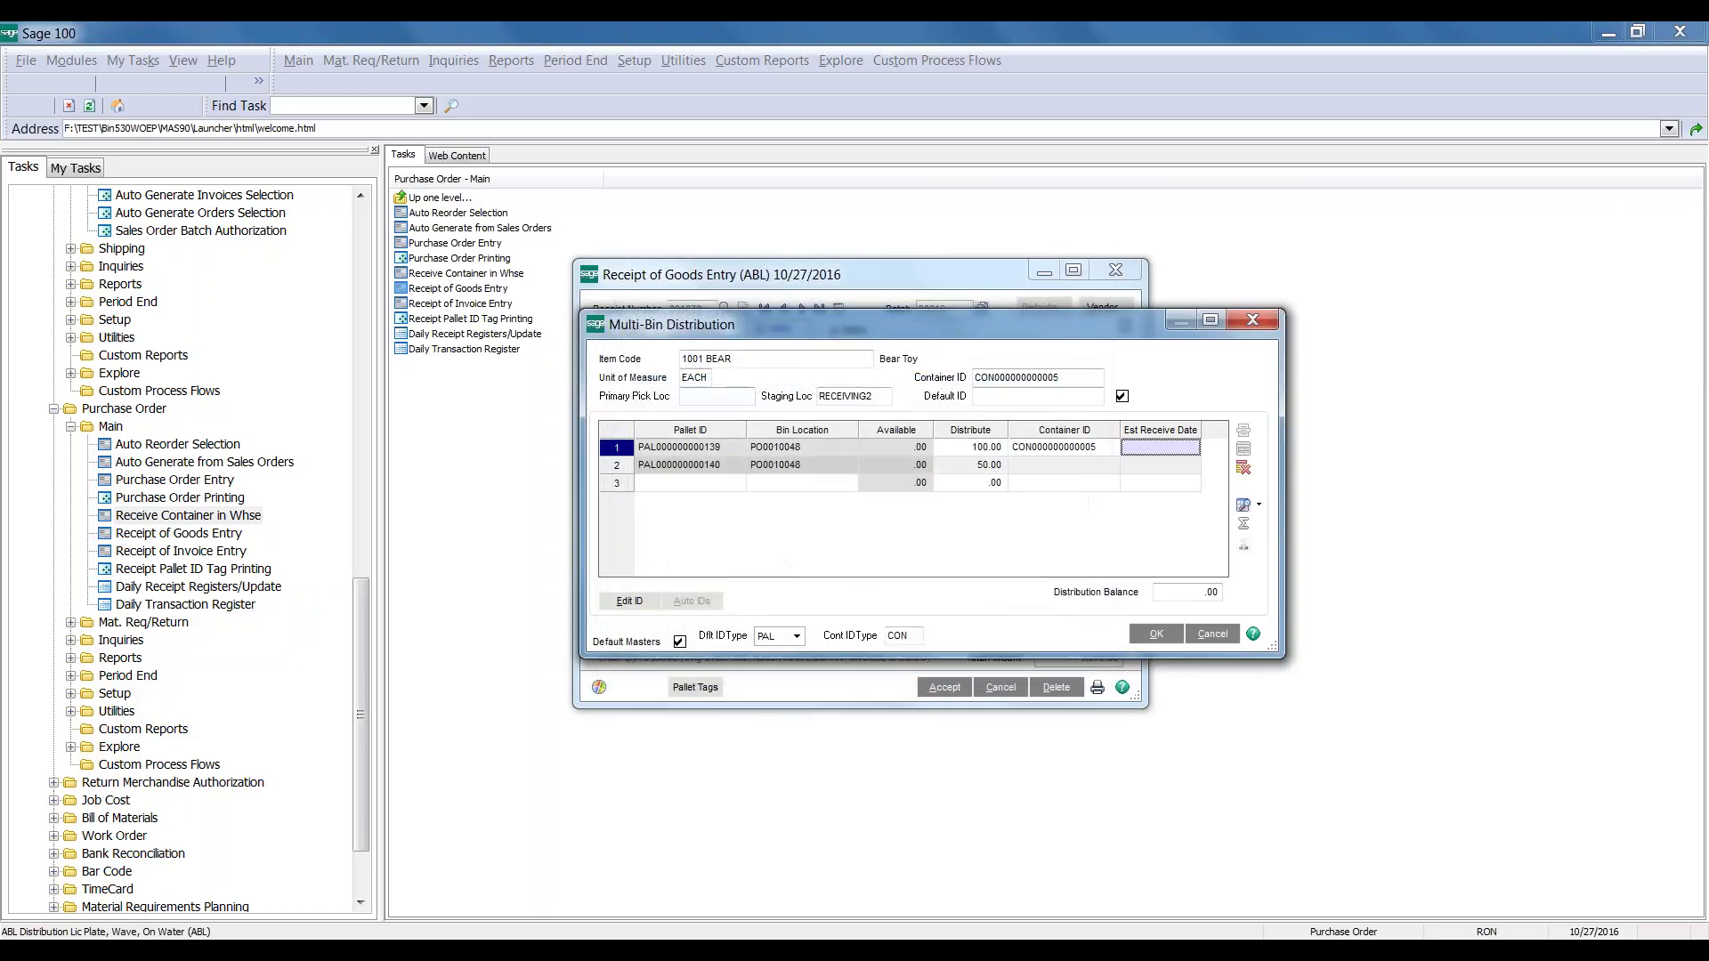
pyautogui.click(1073, 450)
pyautogui.hotkey('ctrl', 'c')
pyautogui.click(1073, 466)
pyautogui.hotkey('ctrl', 'v')
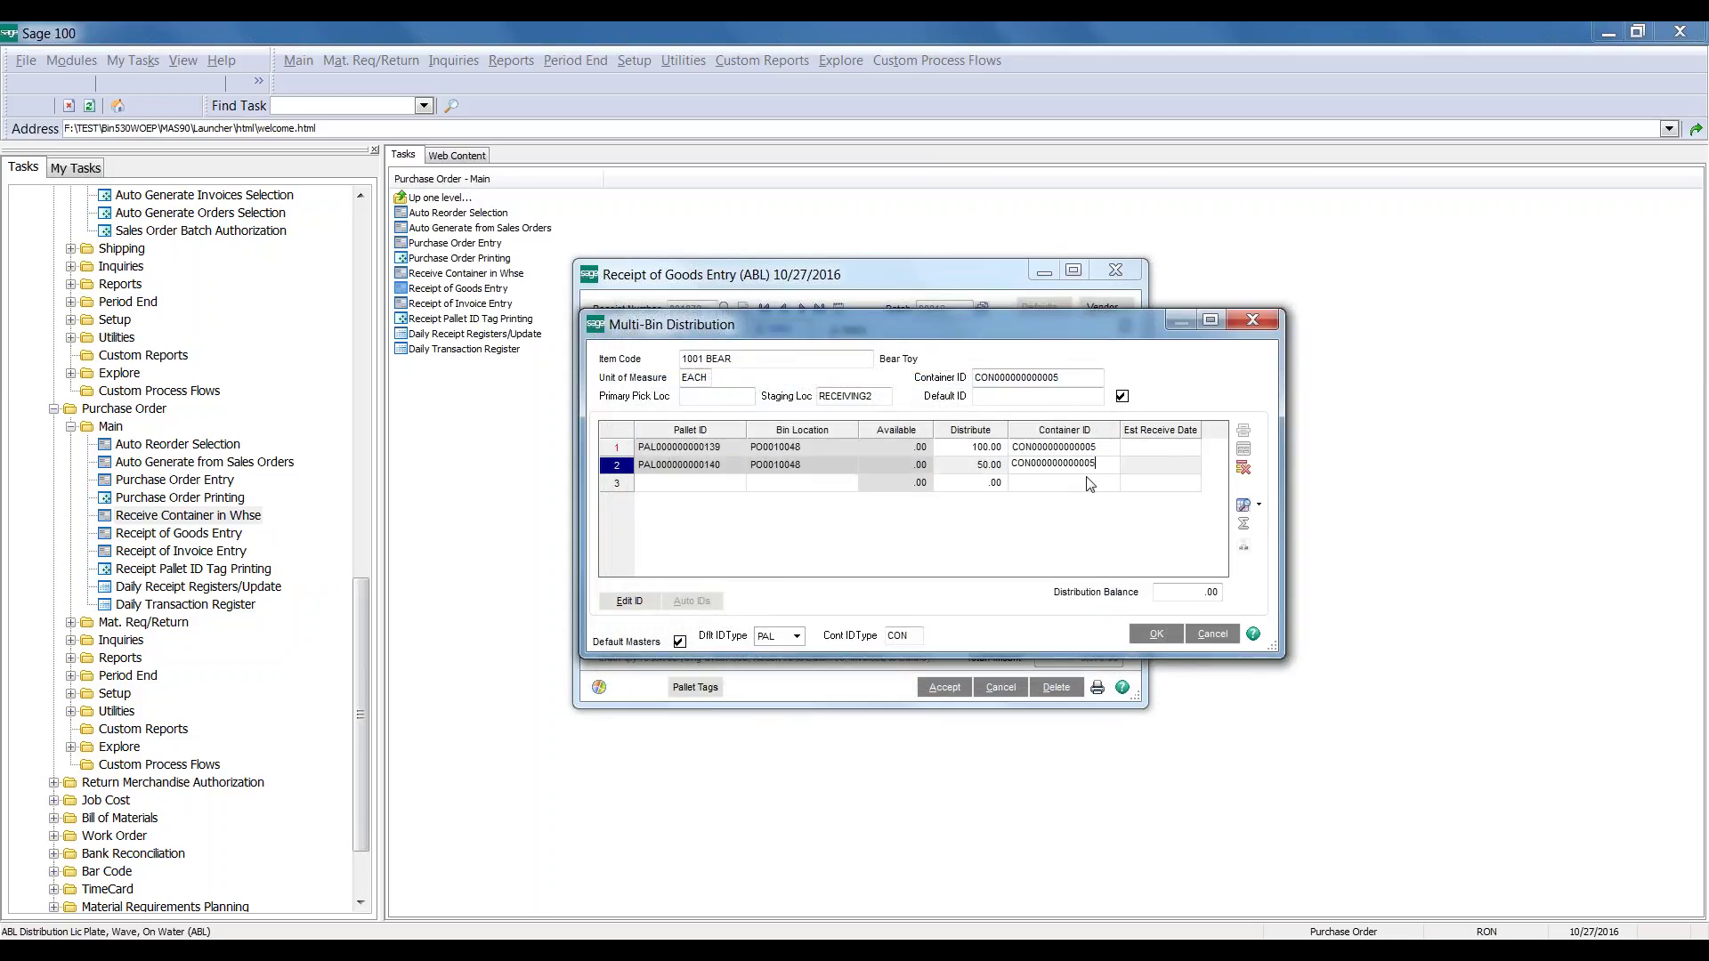
pyautogui.click(1091, 483)
pyautogui.click(1150, 632)
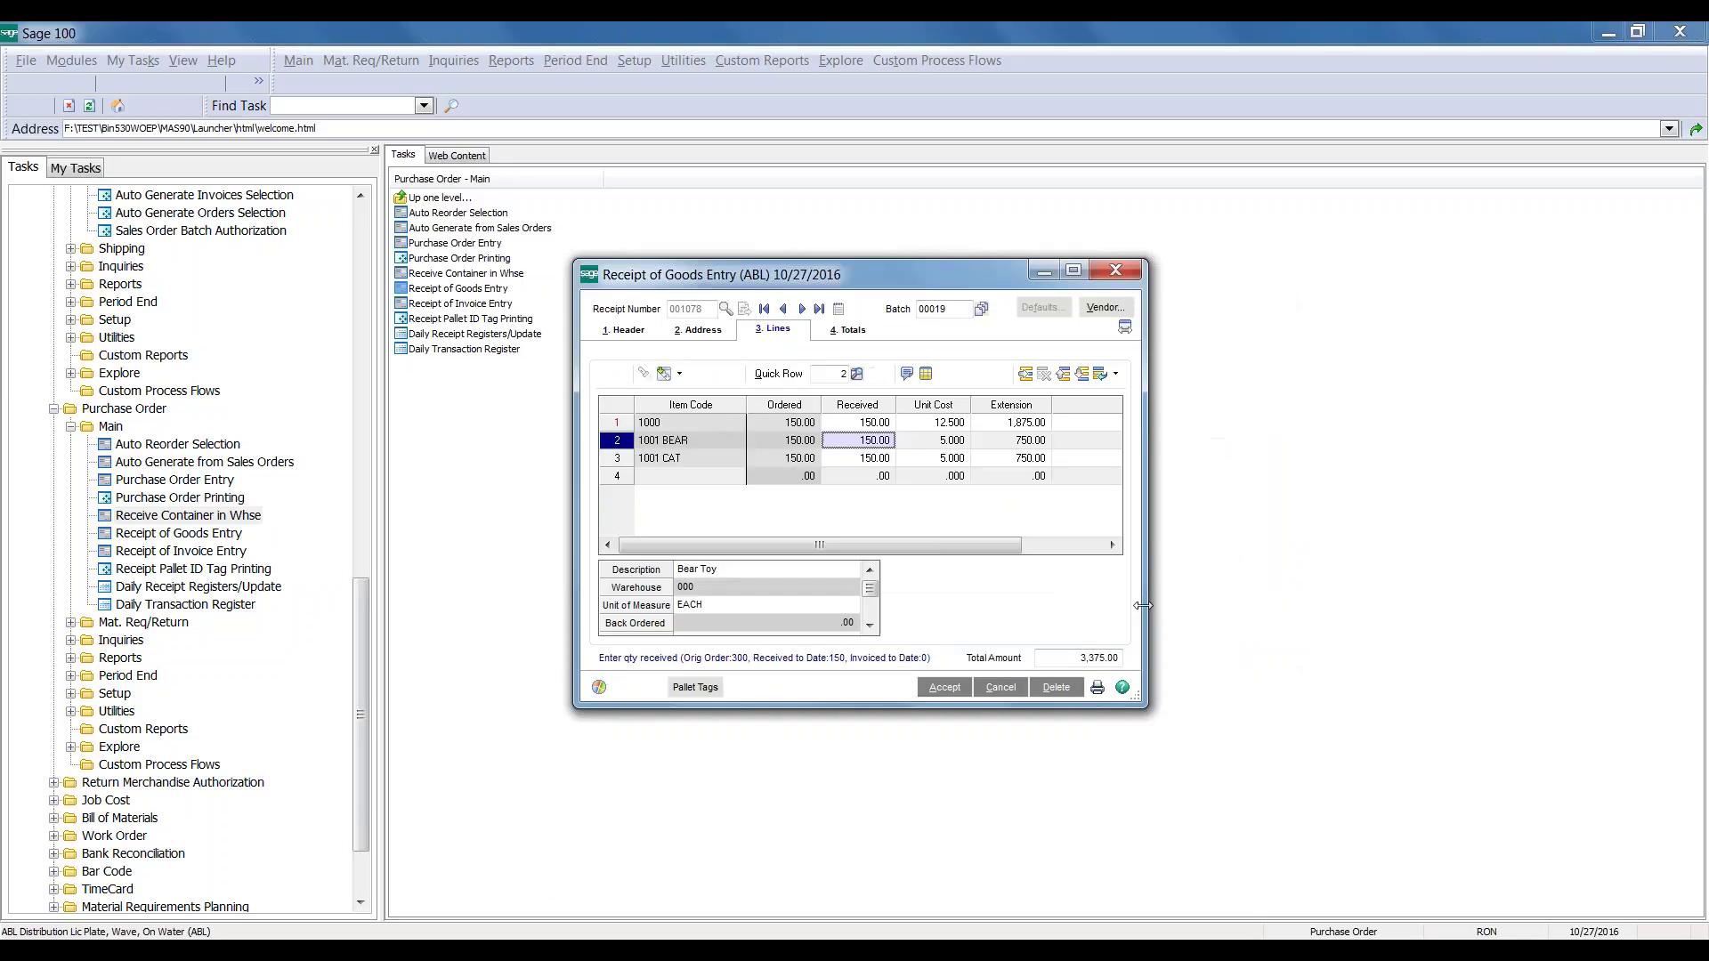
# Remove both existing pallet lines from item 1001 CAT's distribution
pyautogui.press('Down')
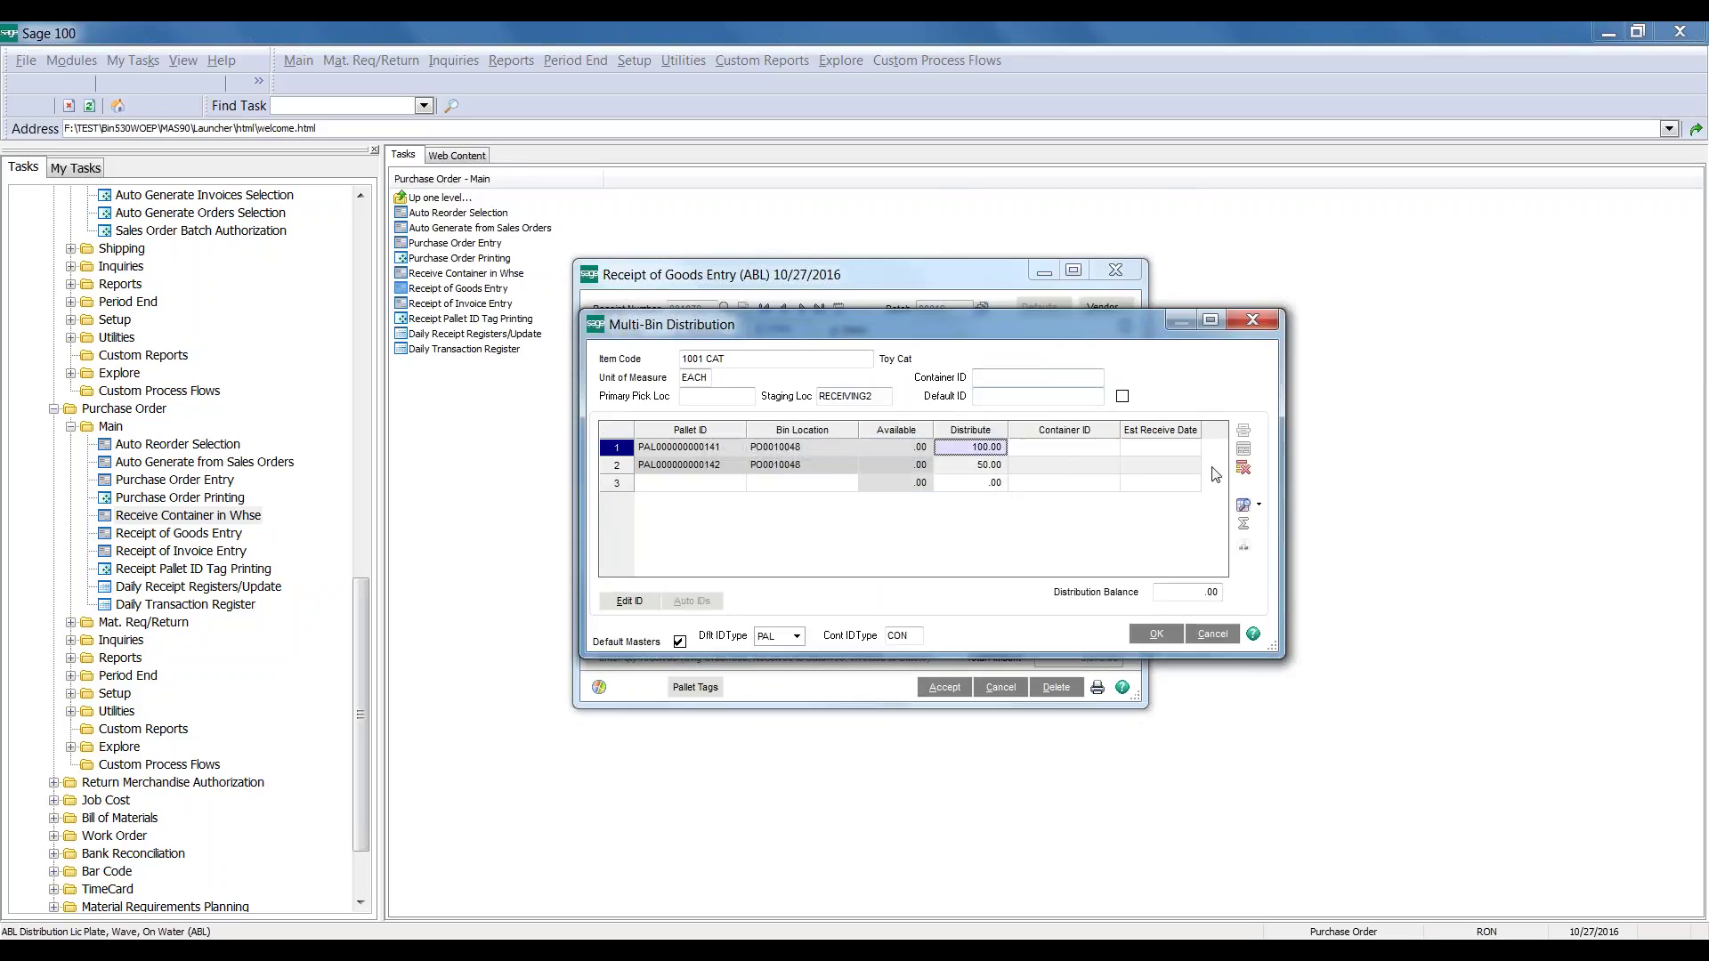
pyautogui.click(1244, 468)
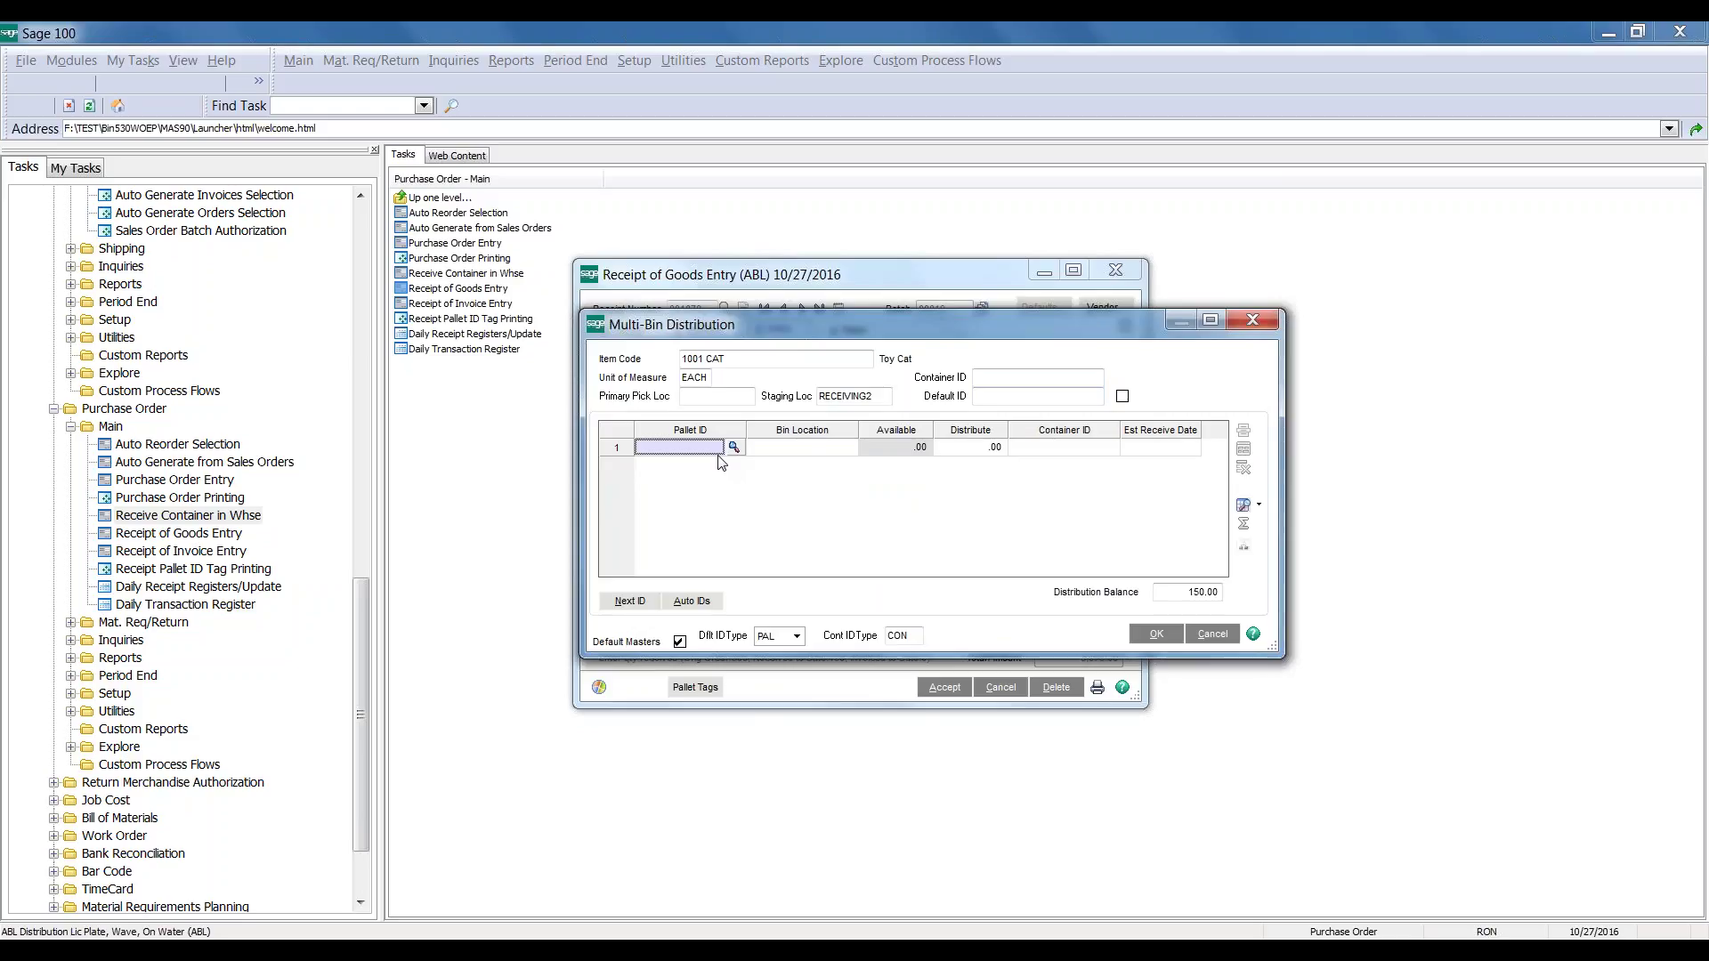
pyautogui.write('N')
pyautogui.press('Tab')
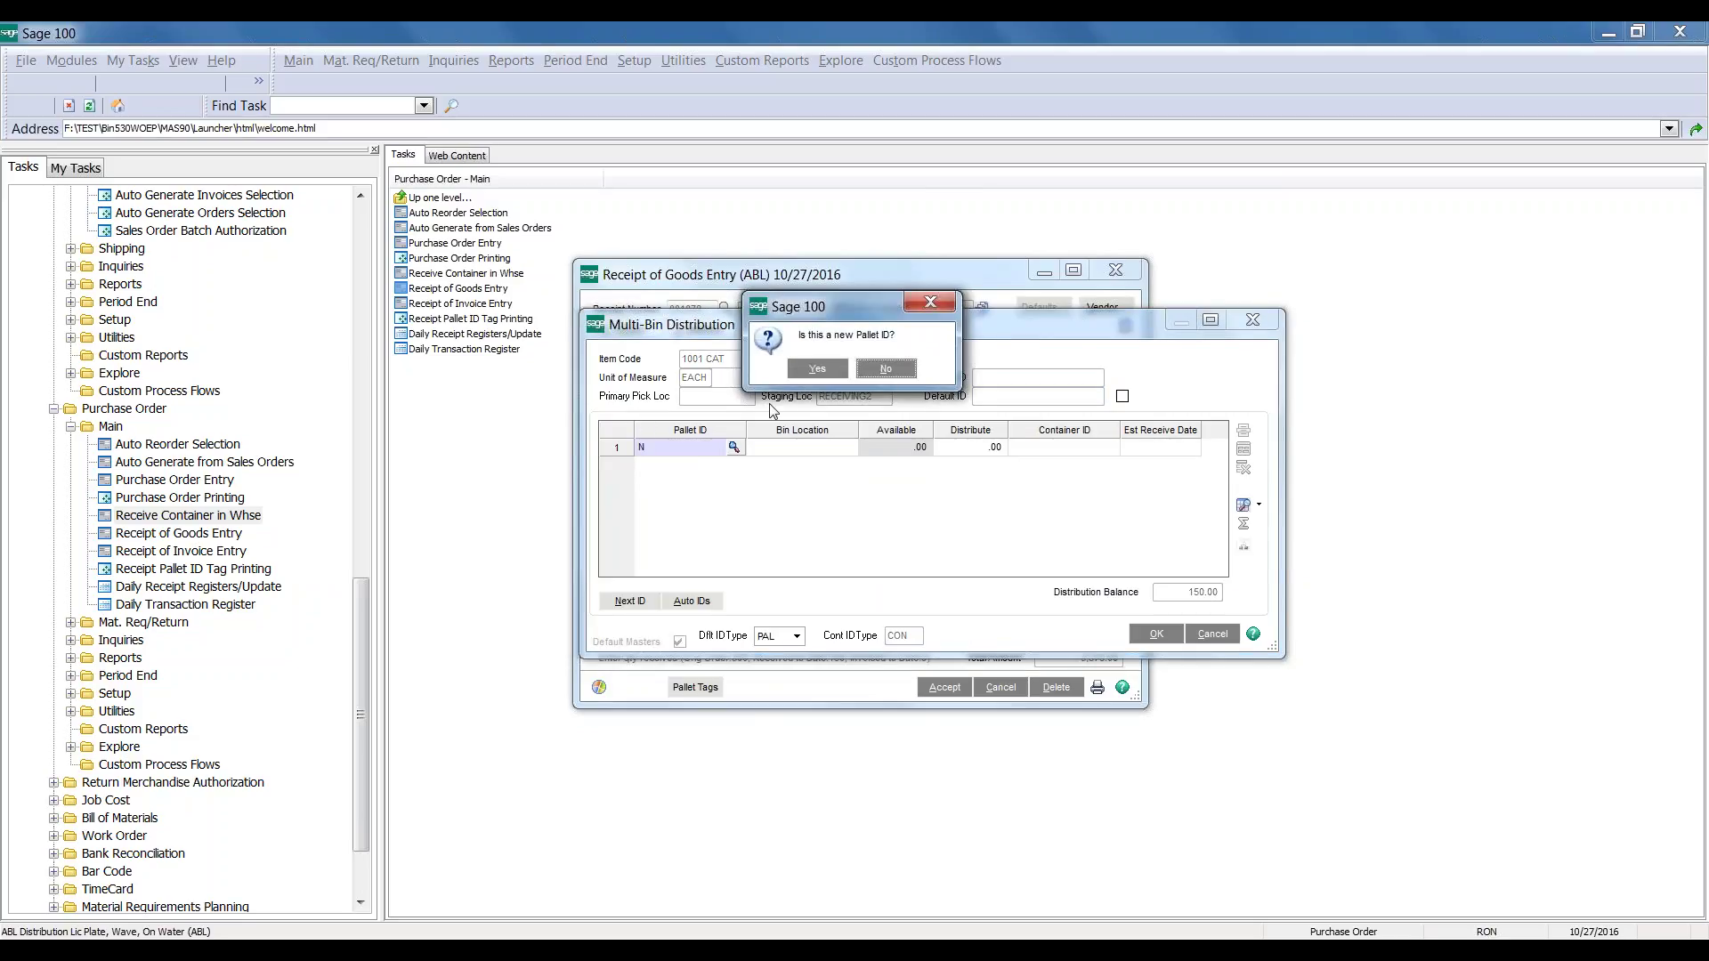
pyautogui.click(885, 369)
pyautogui.click(645, 602)
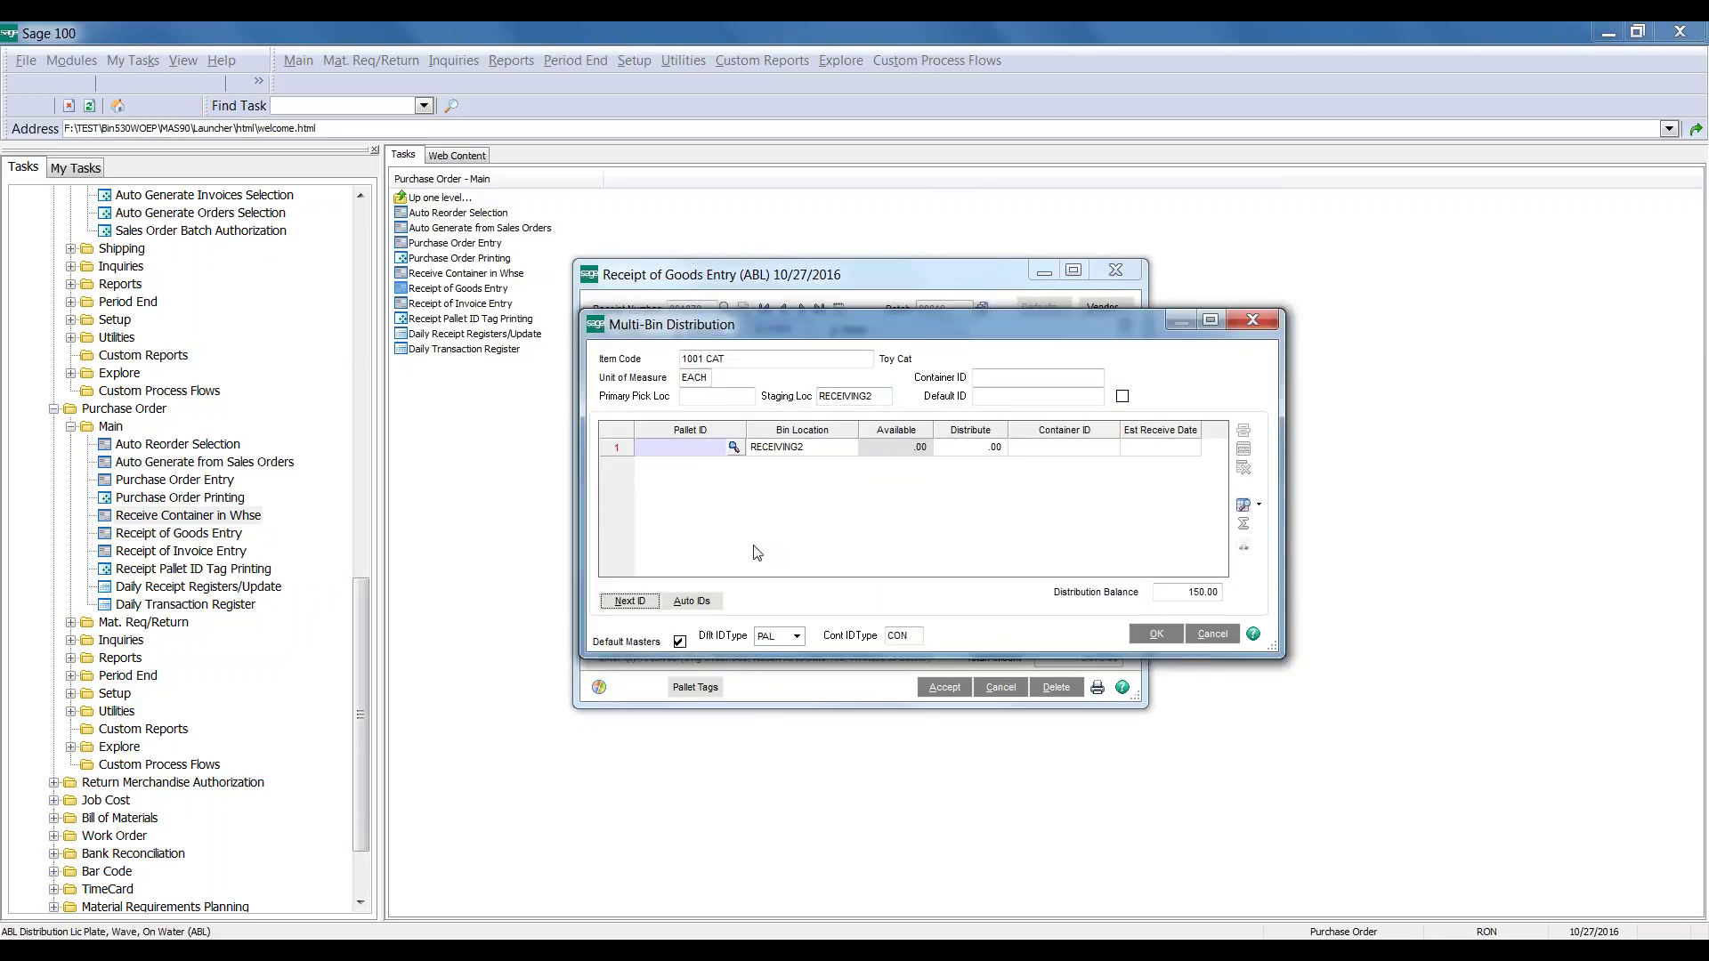
pyautogui.click(718, 450)
pyautogui.click(630, 601)
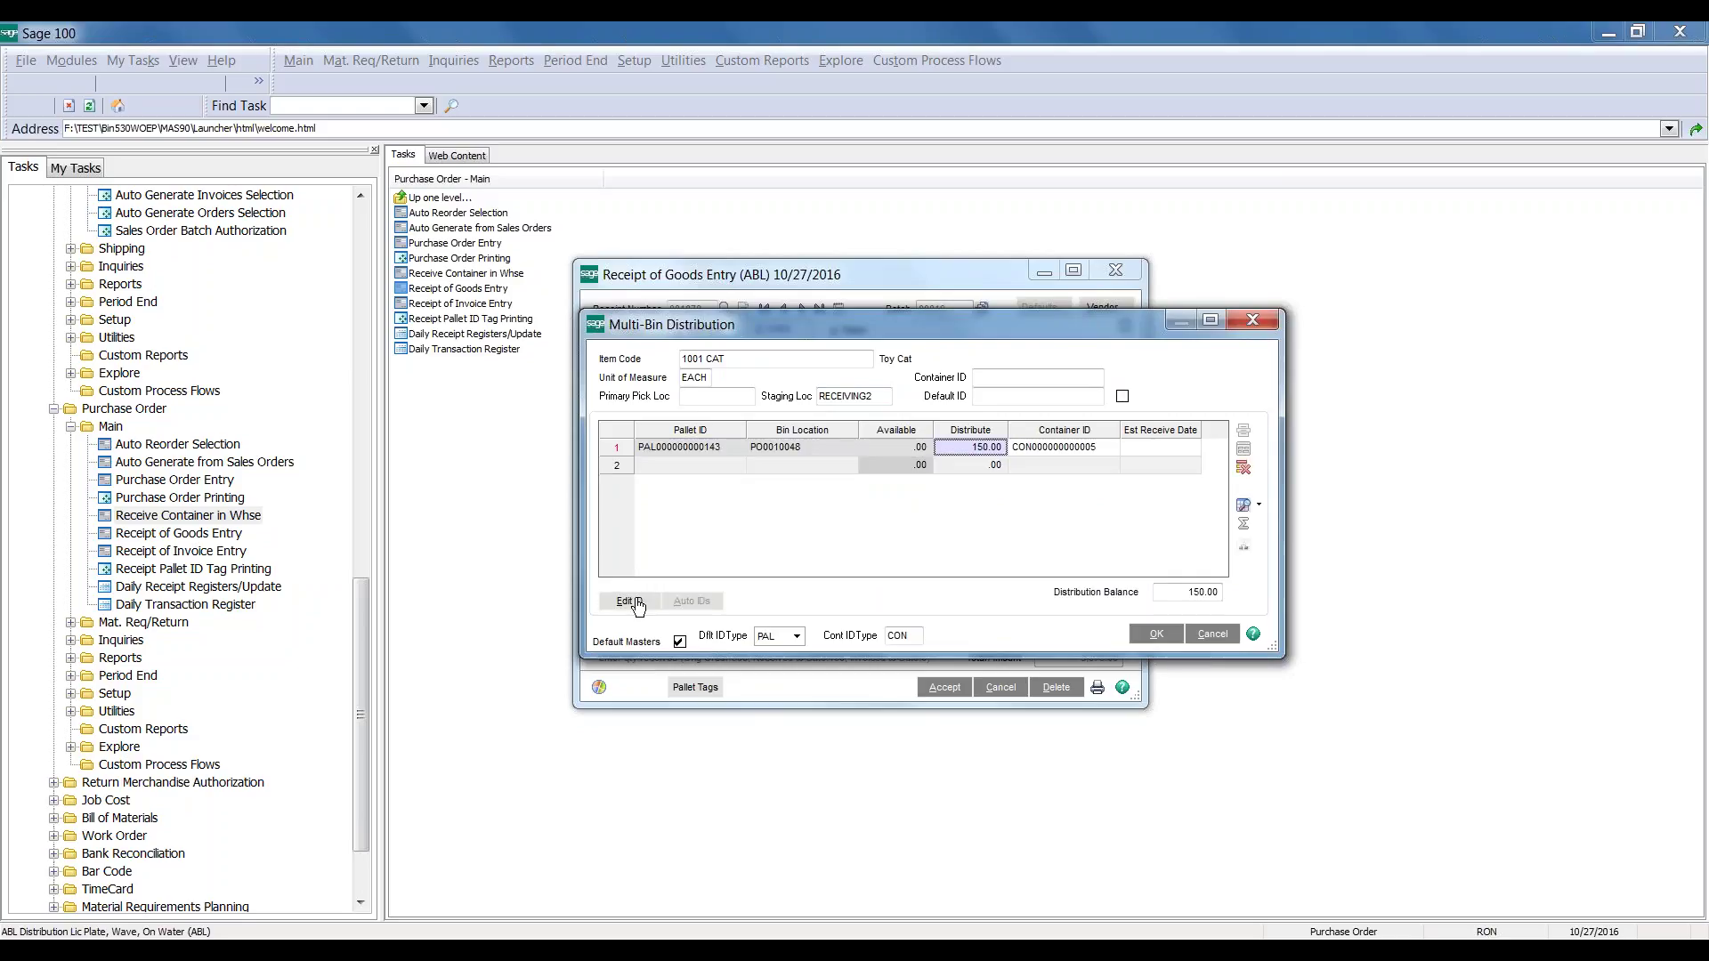
pyautogui.press('Tab')
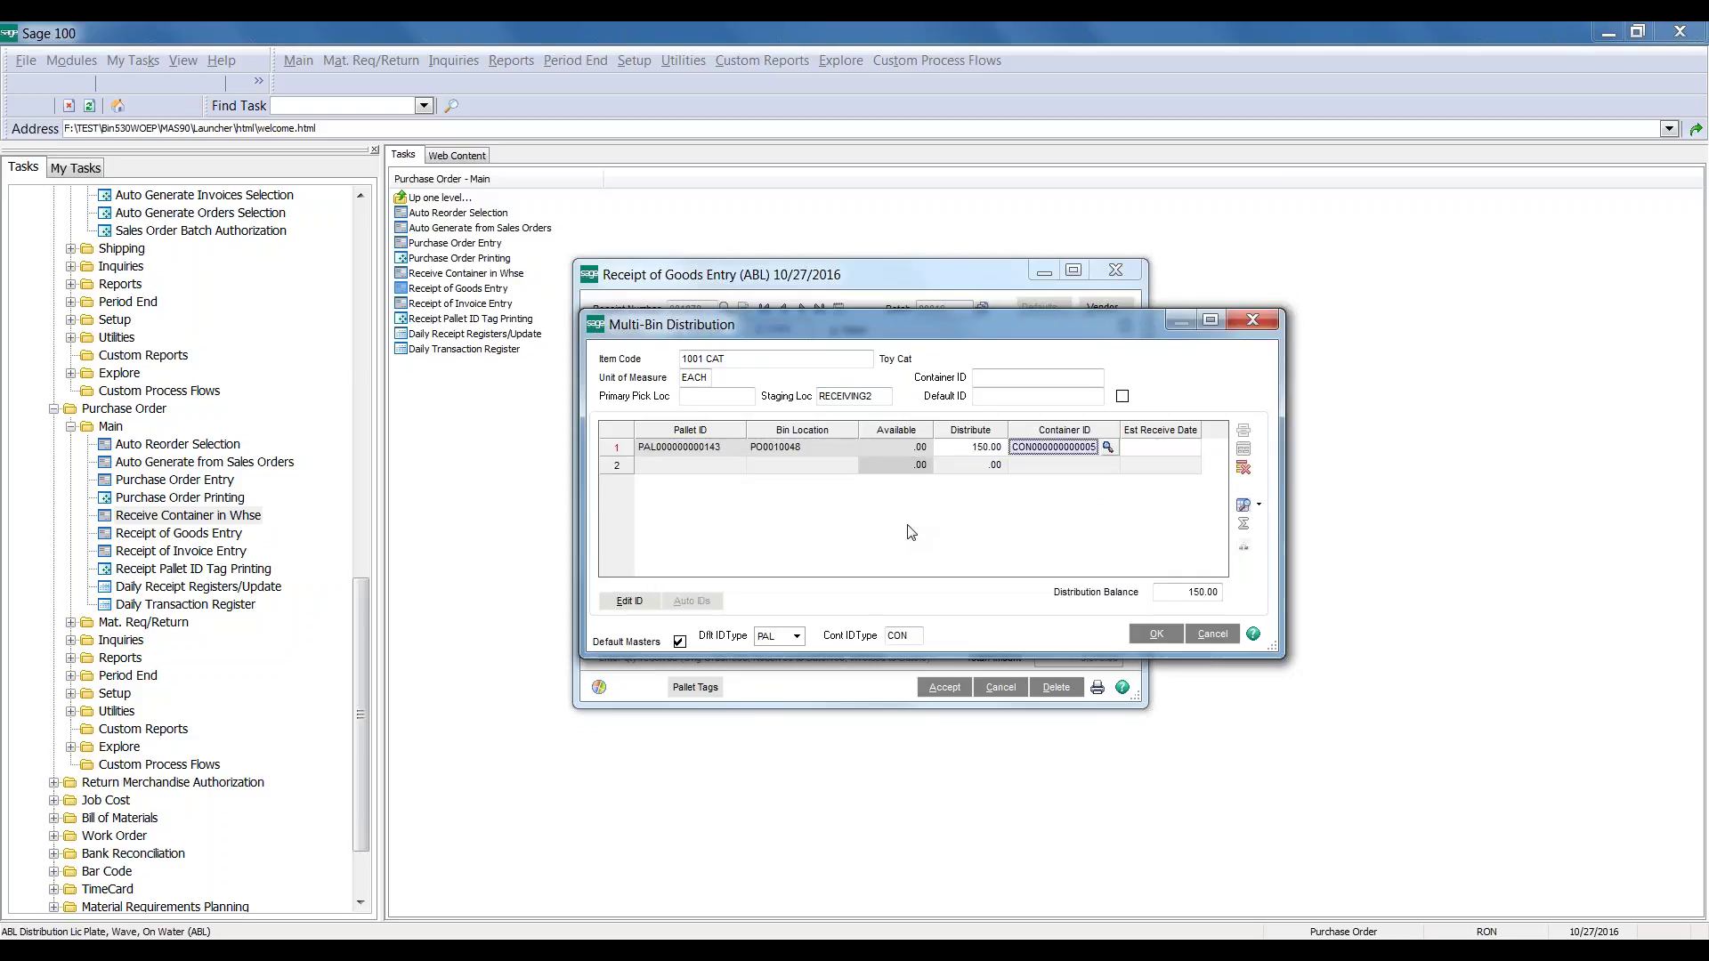
pyautogui.click(1032, 465)
pyautogui.click(1156, 634)
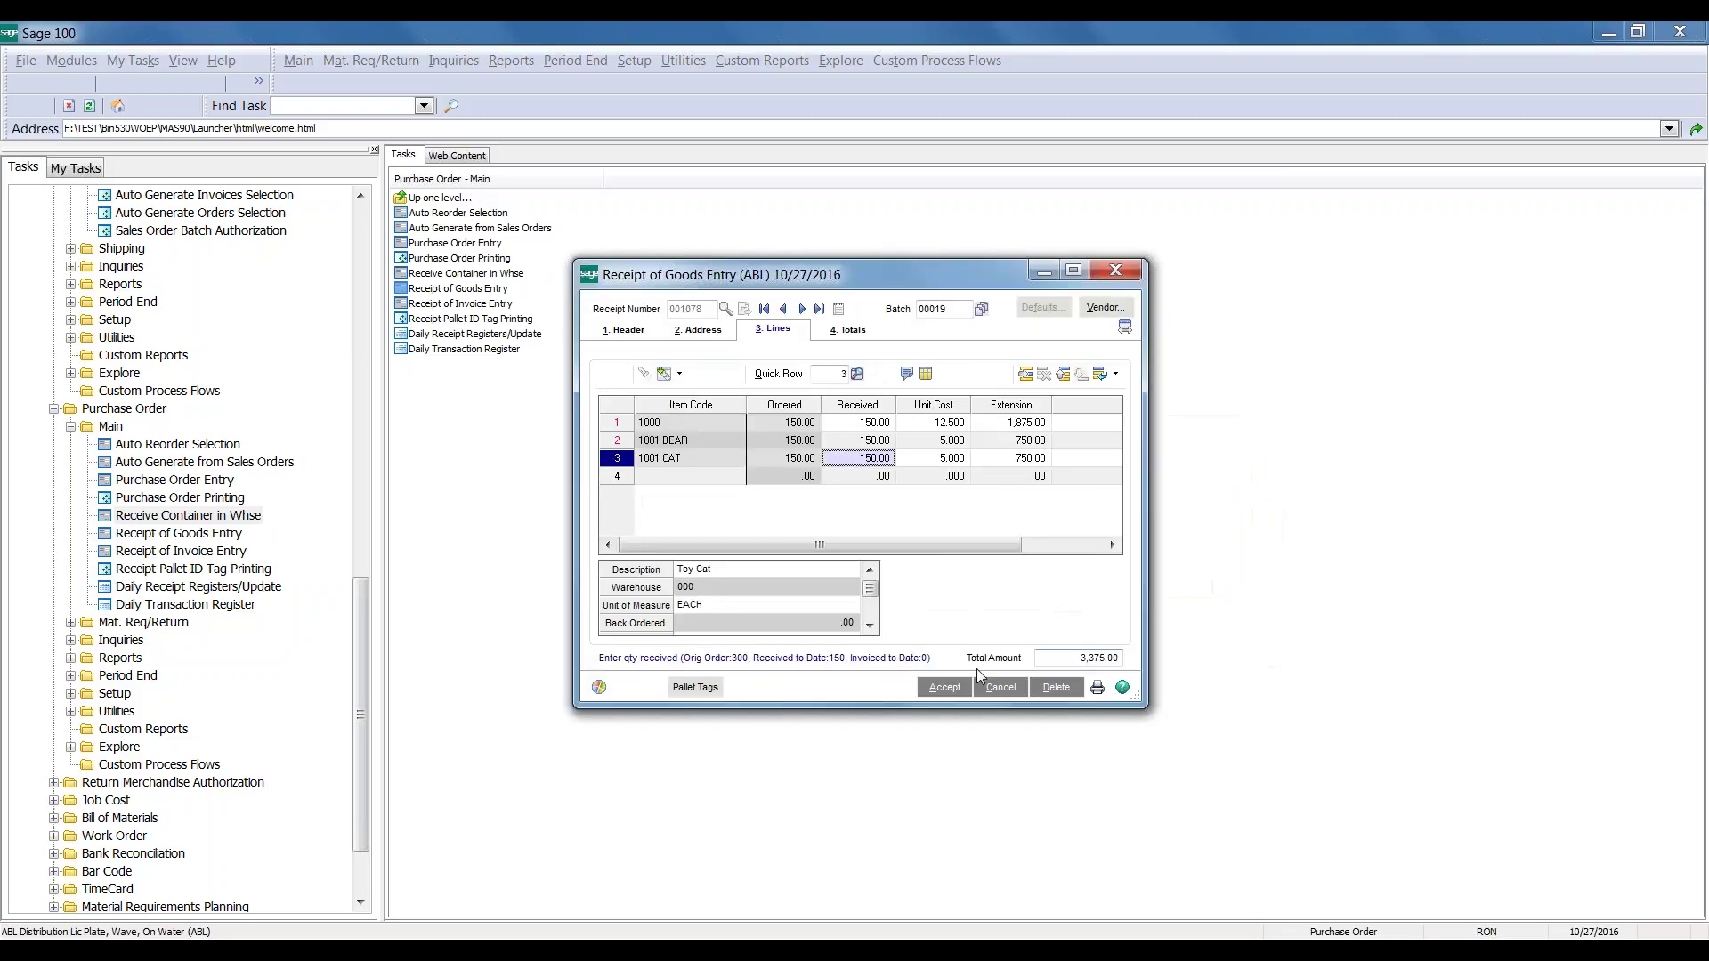
# Accept the receipt, select batch 00019 for printing, and preview its Receipt of Goods Register
pyautogui.click(945, 687)
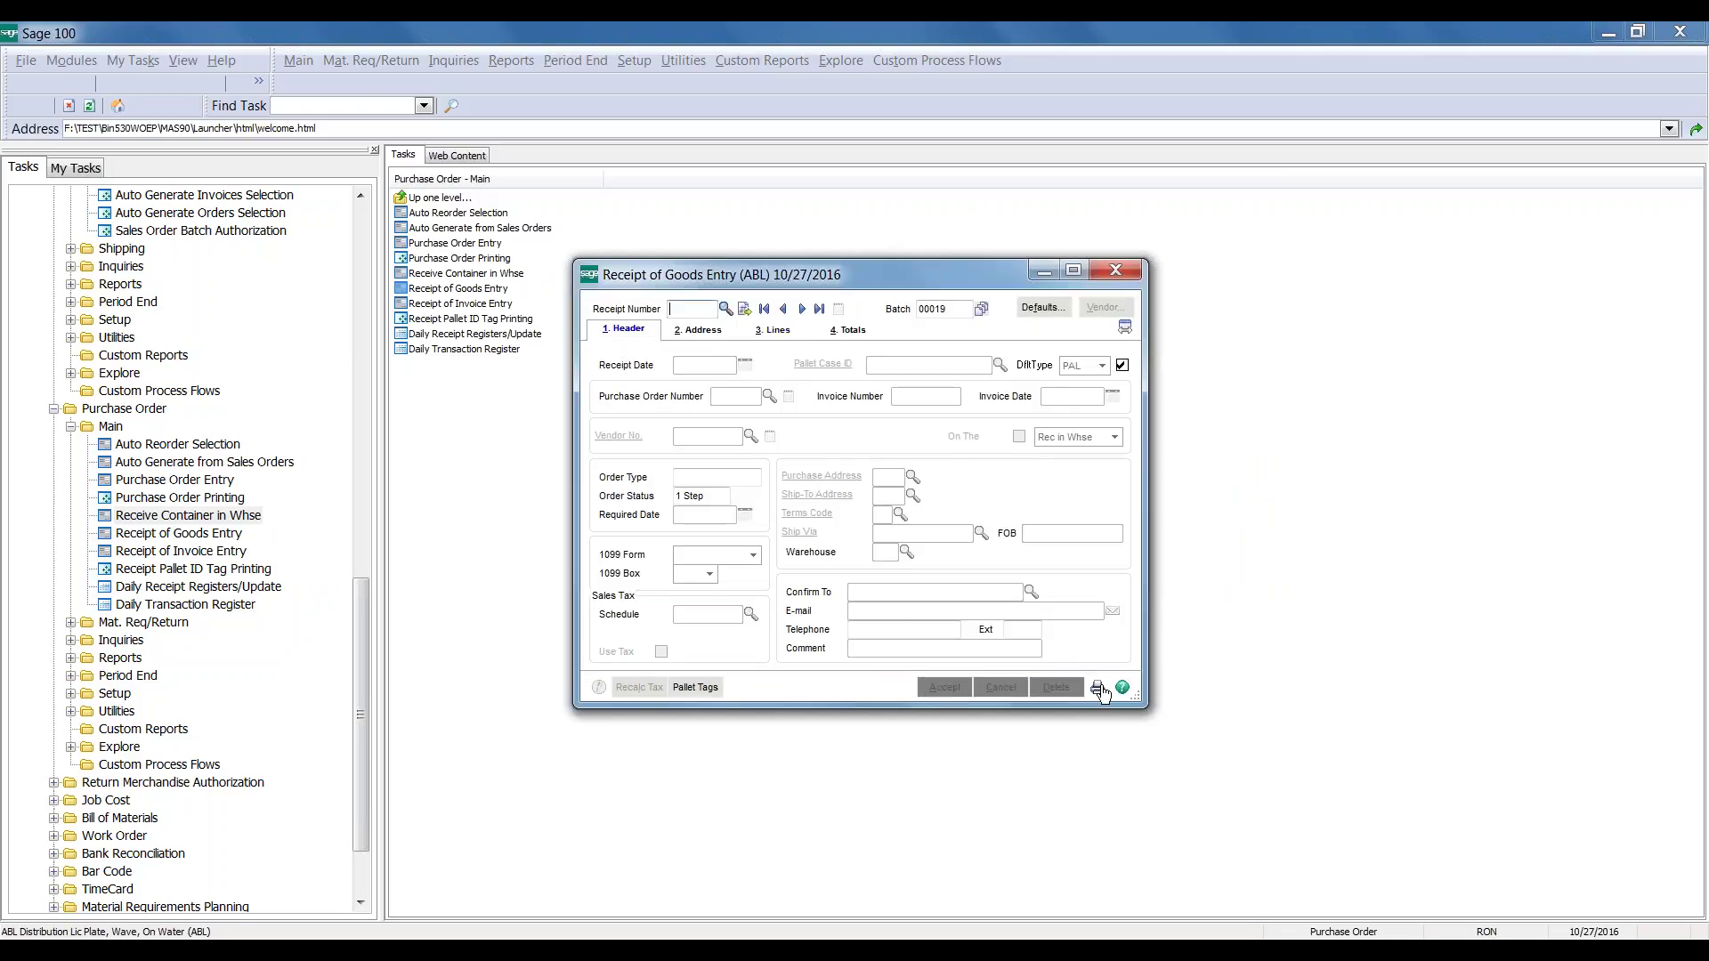
pyautogui.click(1098, 687)
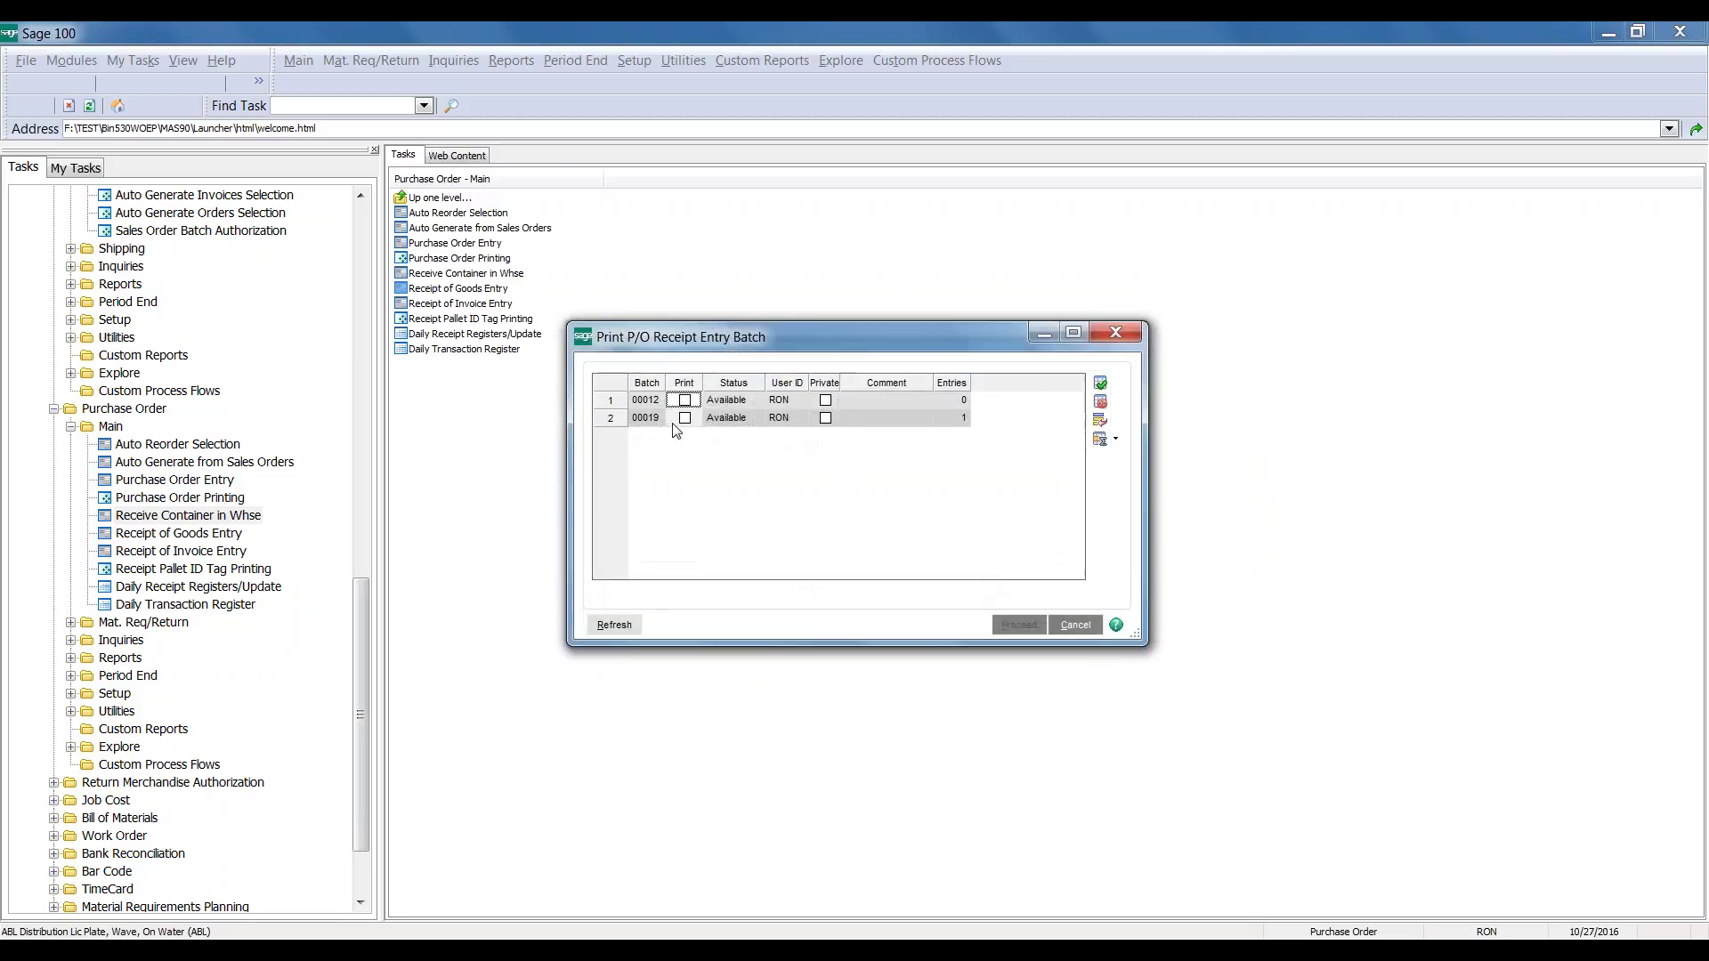
pyautogui.click(683, 424)
pyautogui.click(684, 418)
pyautogui.click(1019, 624)
pyautogui.click(975, 575)
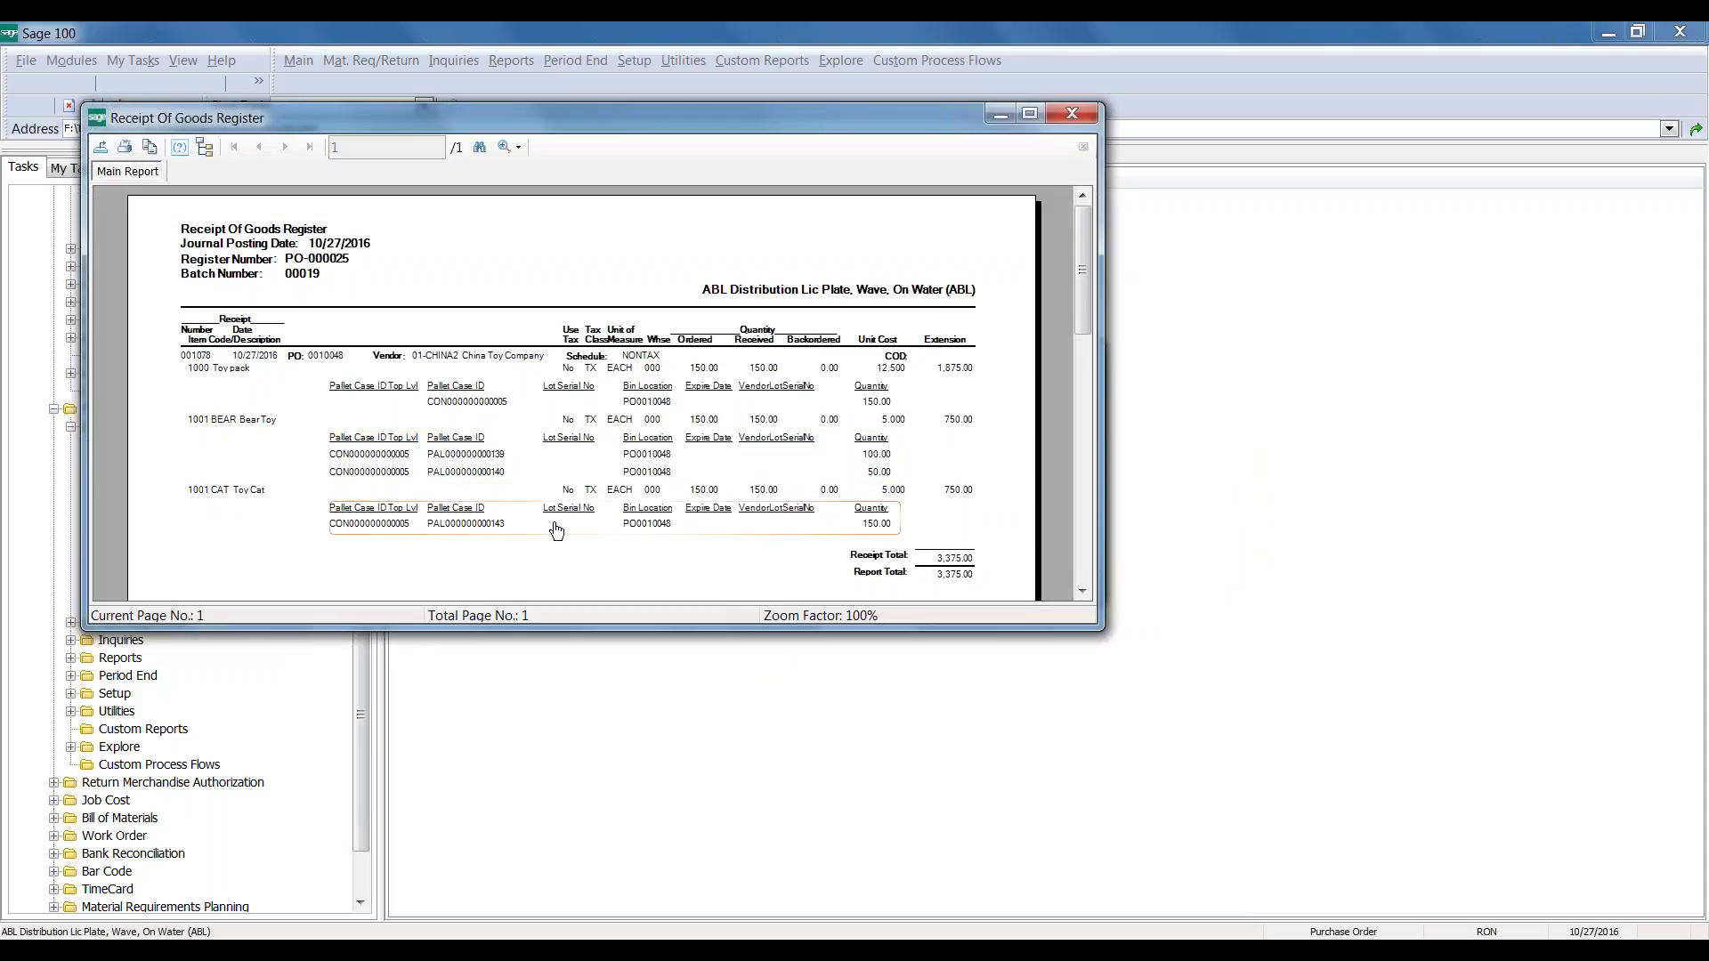
# Close the register preview and update the Receipt of Goods Register, declining the follow-up report
pyautogui.click(1070, 114)
pyautogui.click(815, 369)
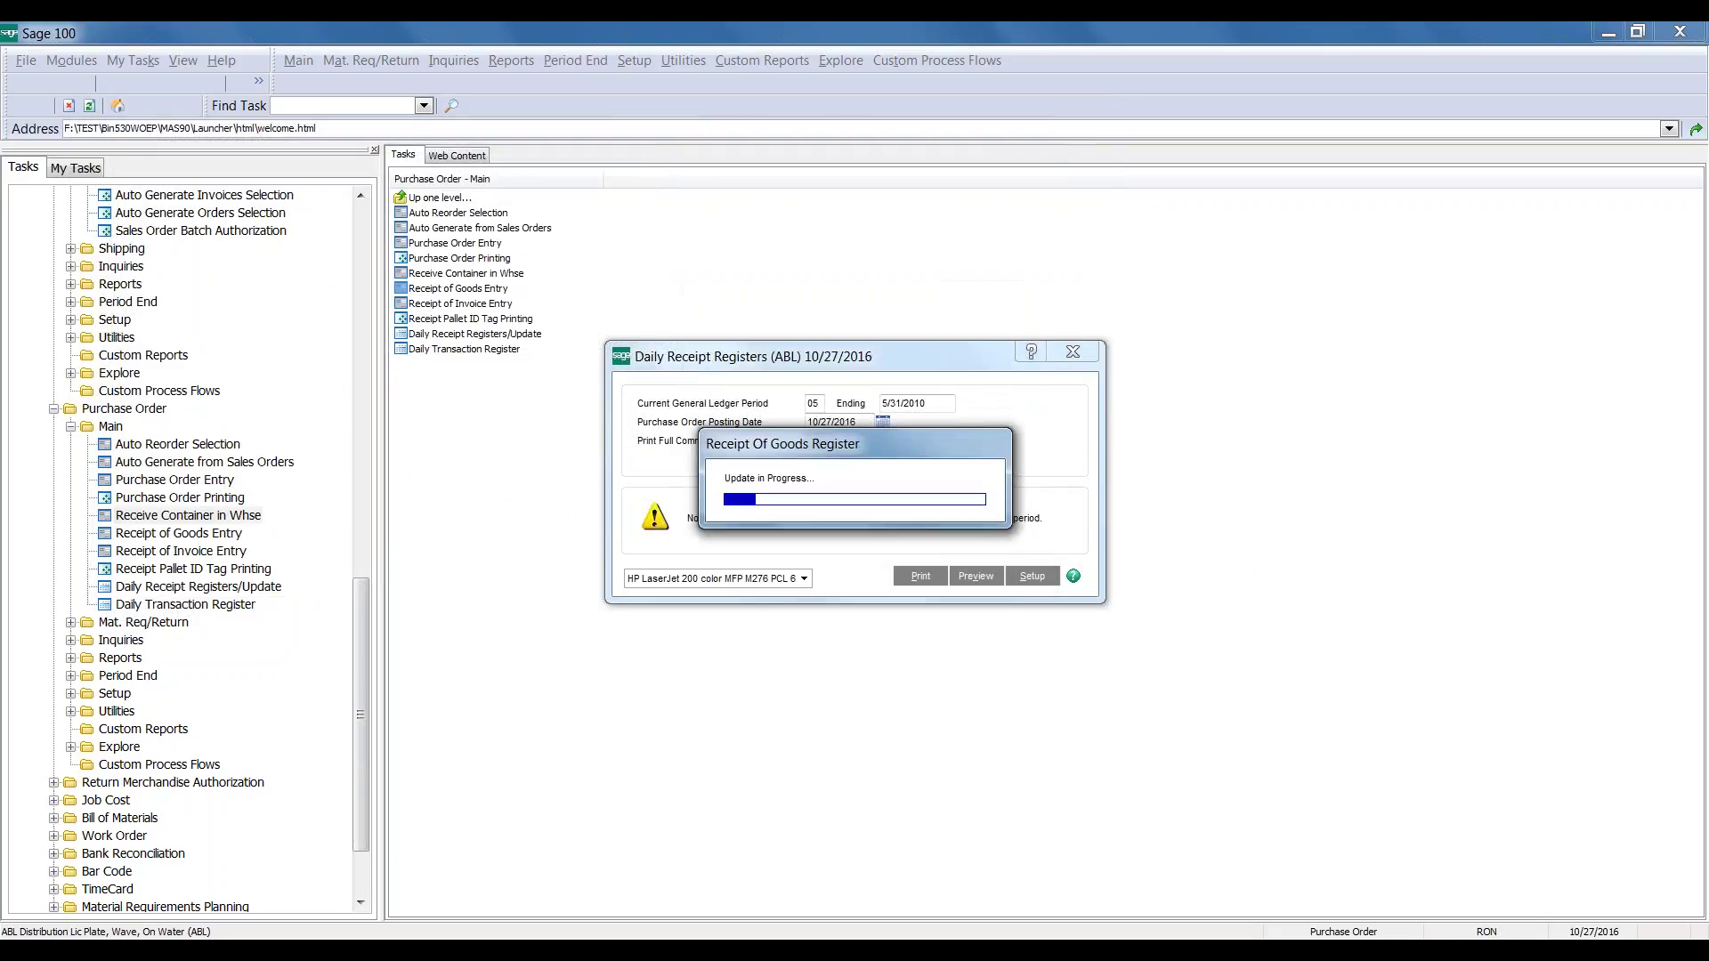
pyautogui.click(907, 370)
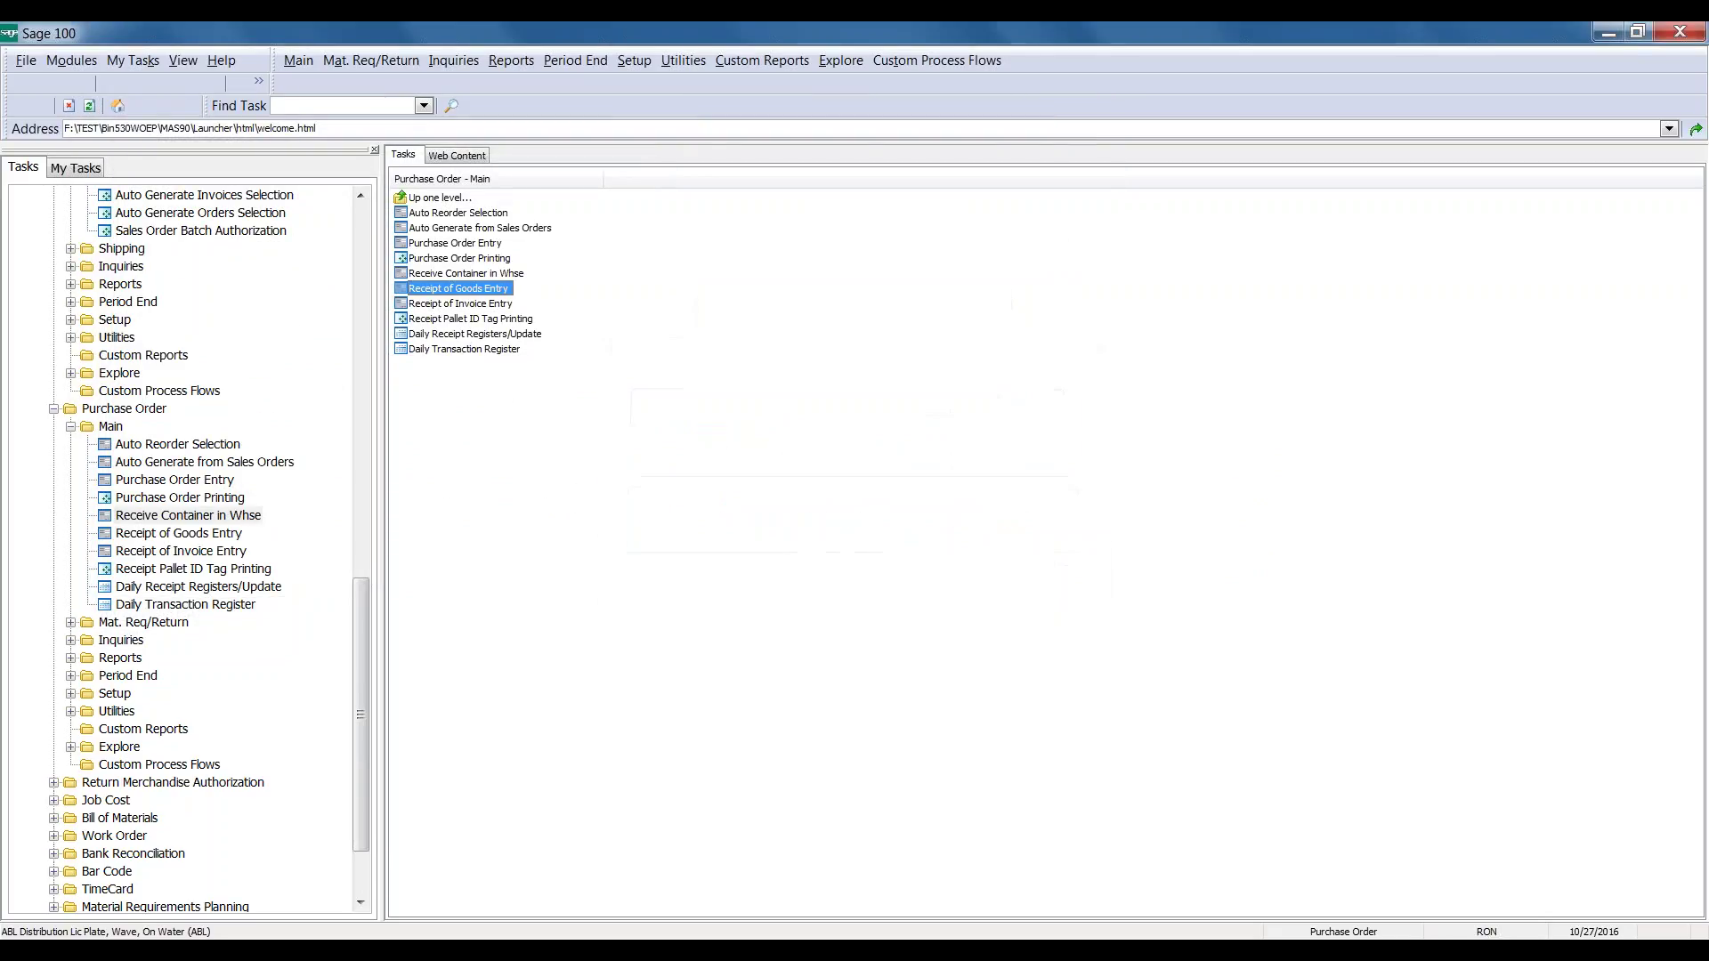
# Bring up item 1000 in Item Maintenance and check its main warehouse quantities and multi-bin details
pyautogui.click(627, 790)
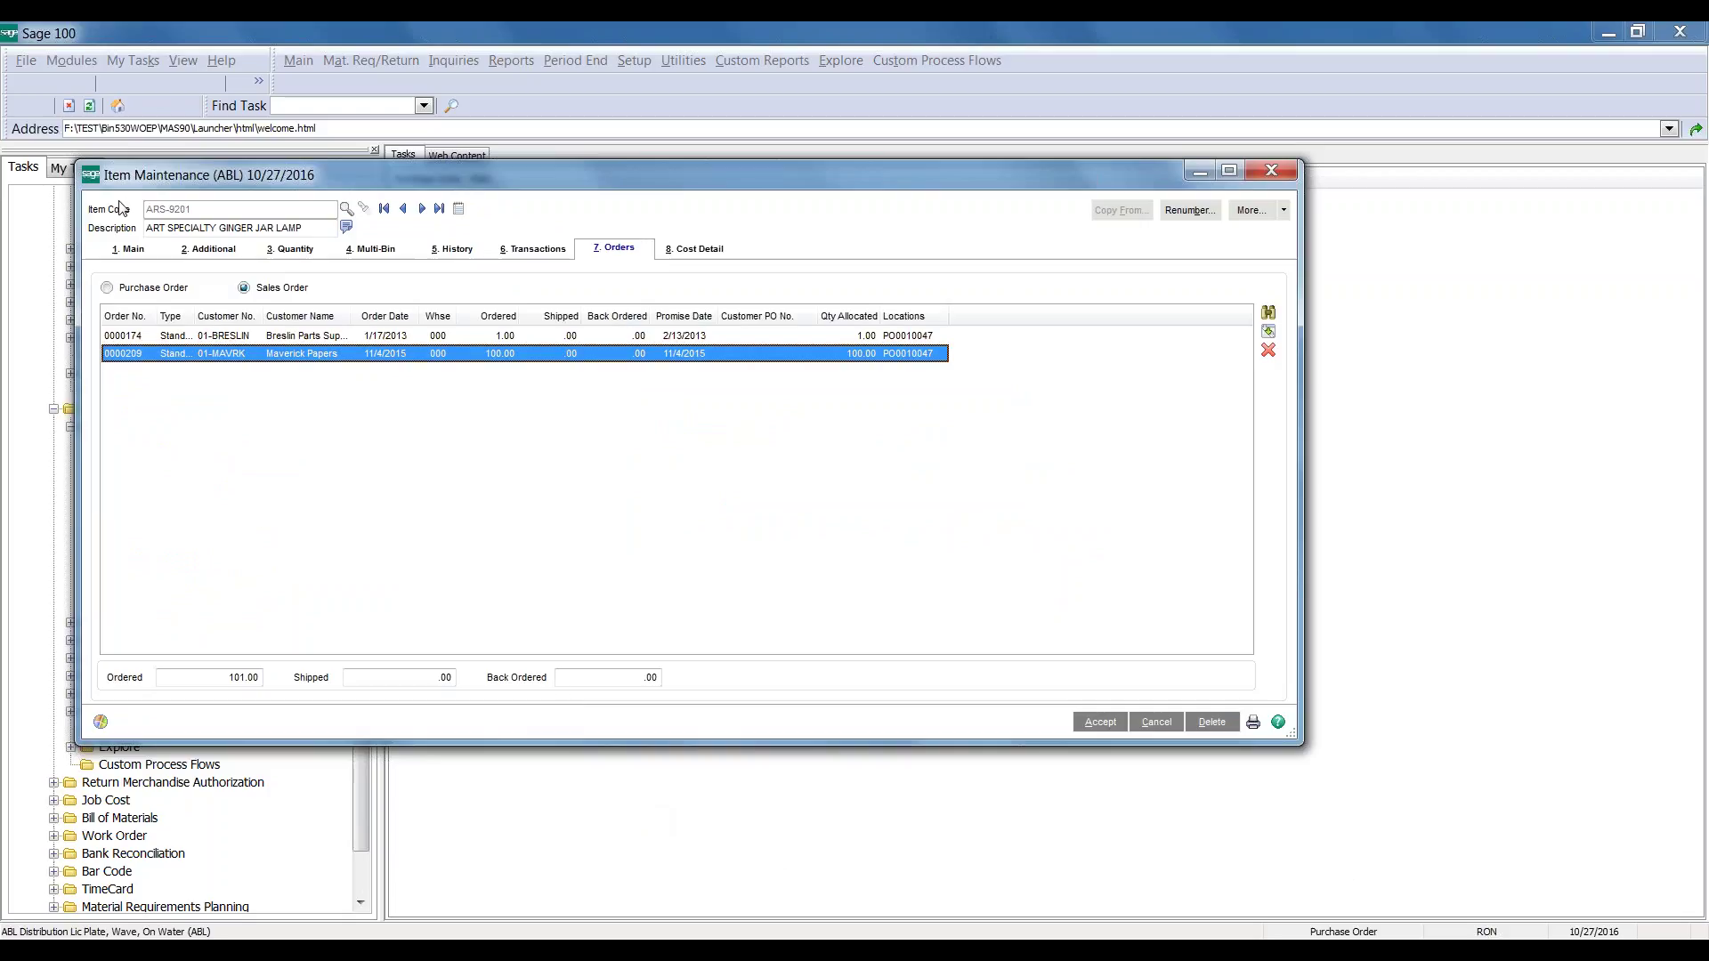
pyautogui.click(384, 209)
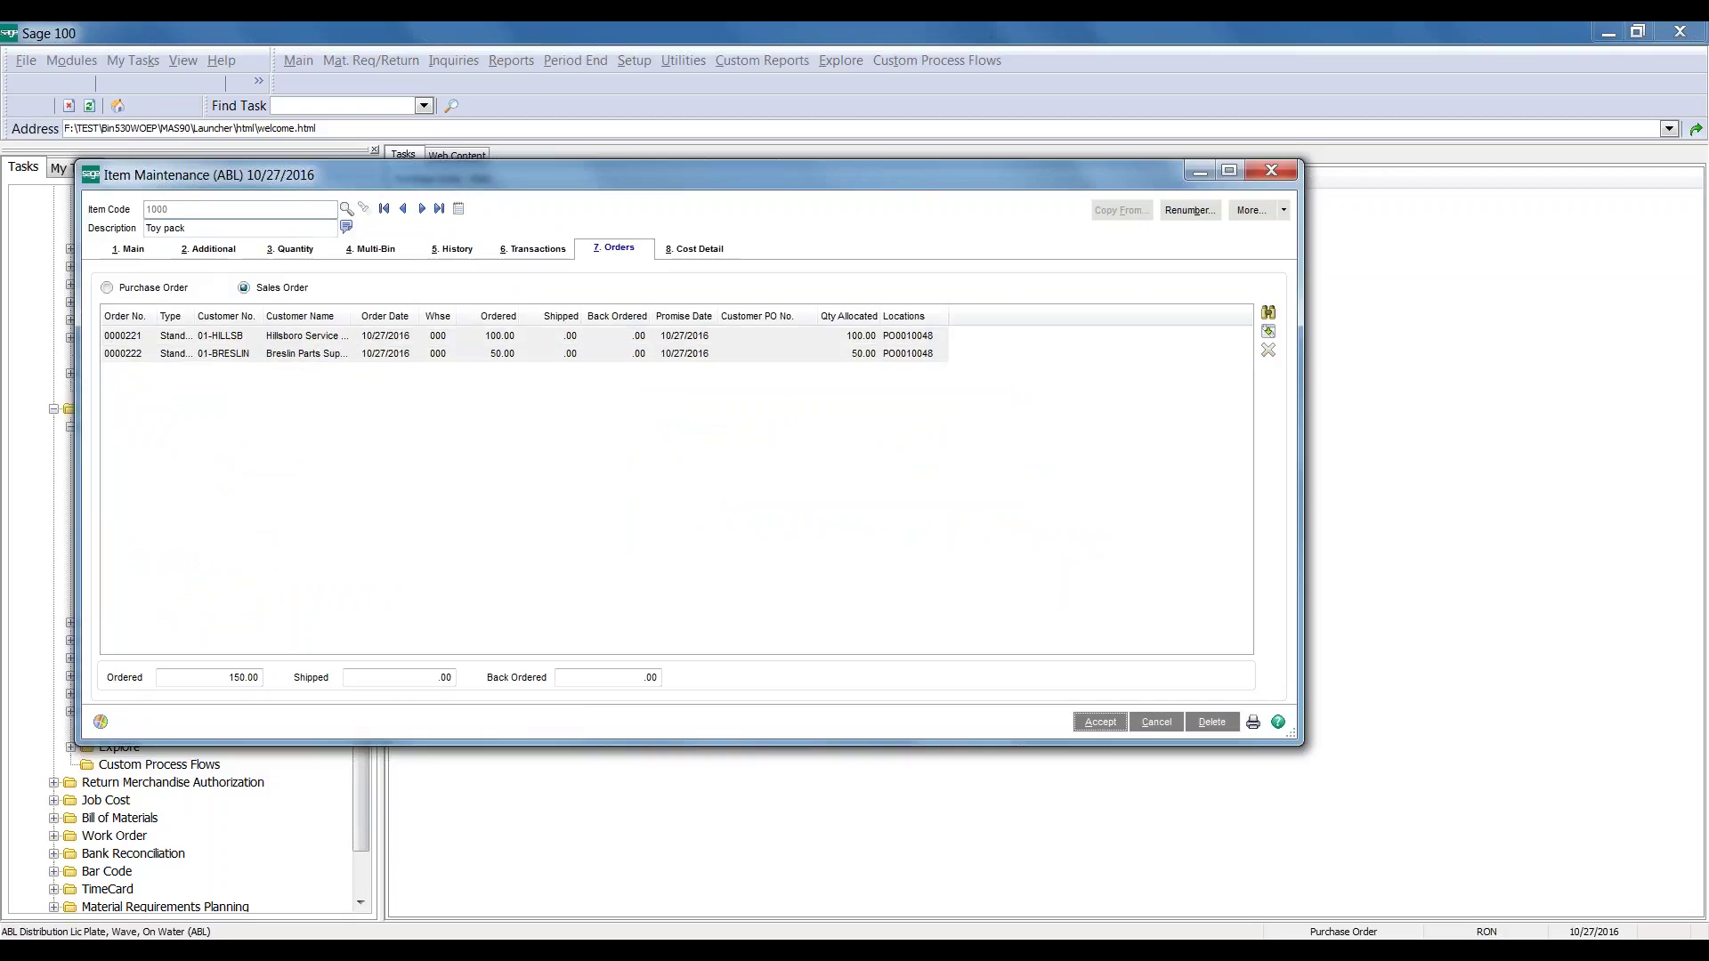
pyautogui.click(129, 249)
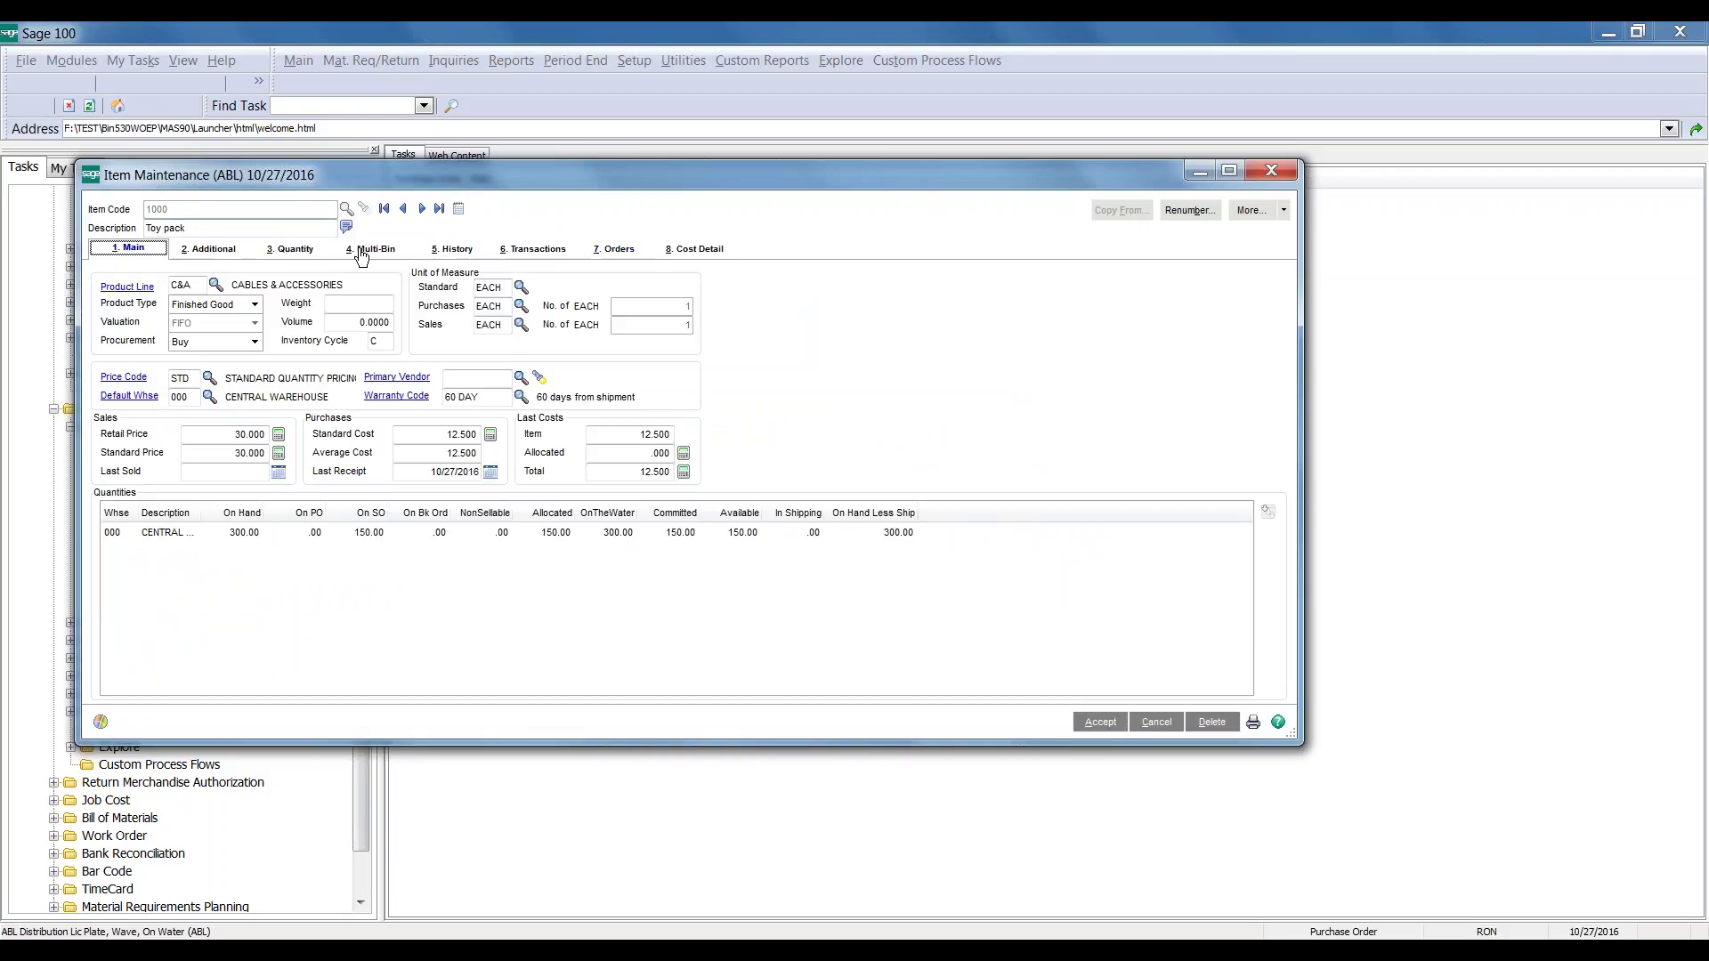
pyautogui.click(361, 252)
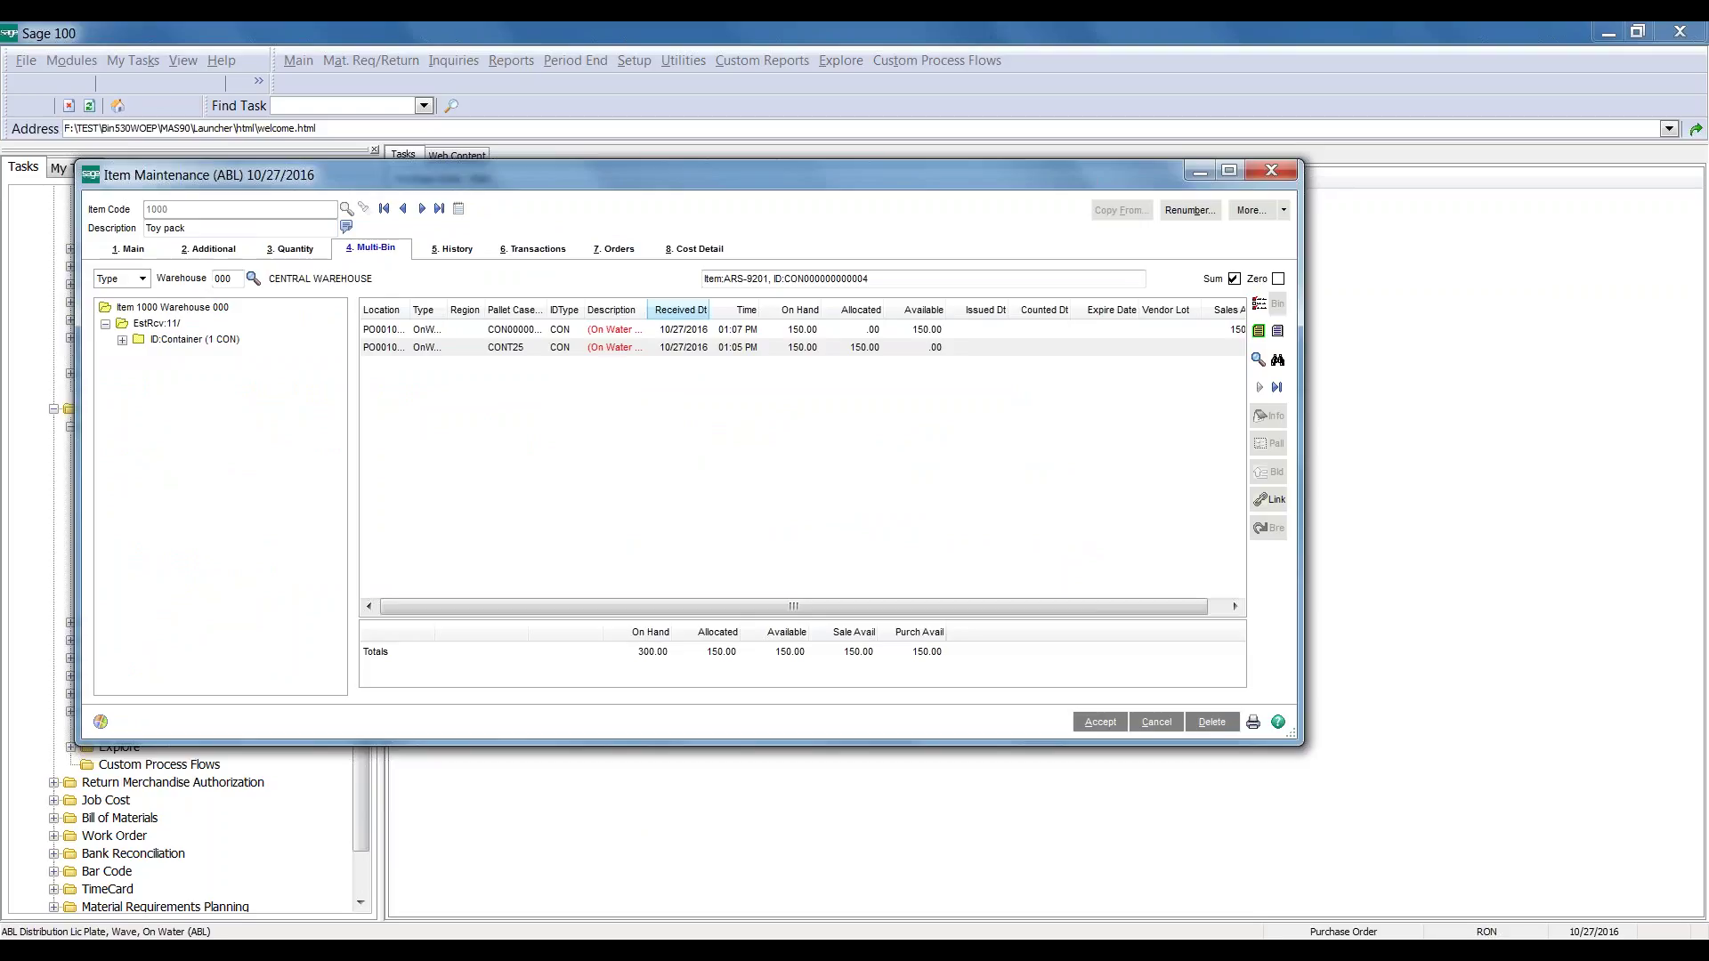
# Widen the Description and Location columns of the multi-bin list and inspect the contents of container CONT25
pyautogui.moveTo(650, 314); pyautogui.dragTo(860, 304)
pyautogui.click(667, 354)
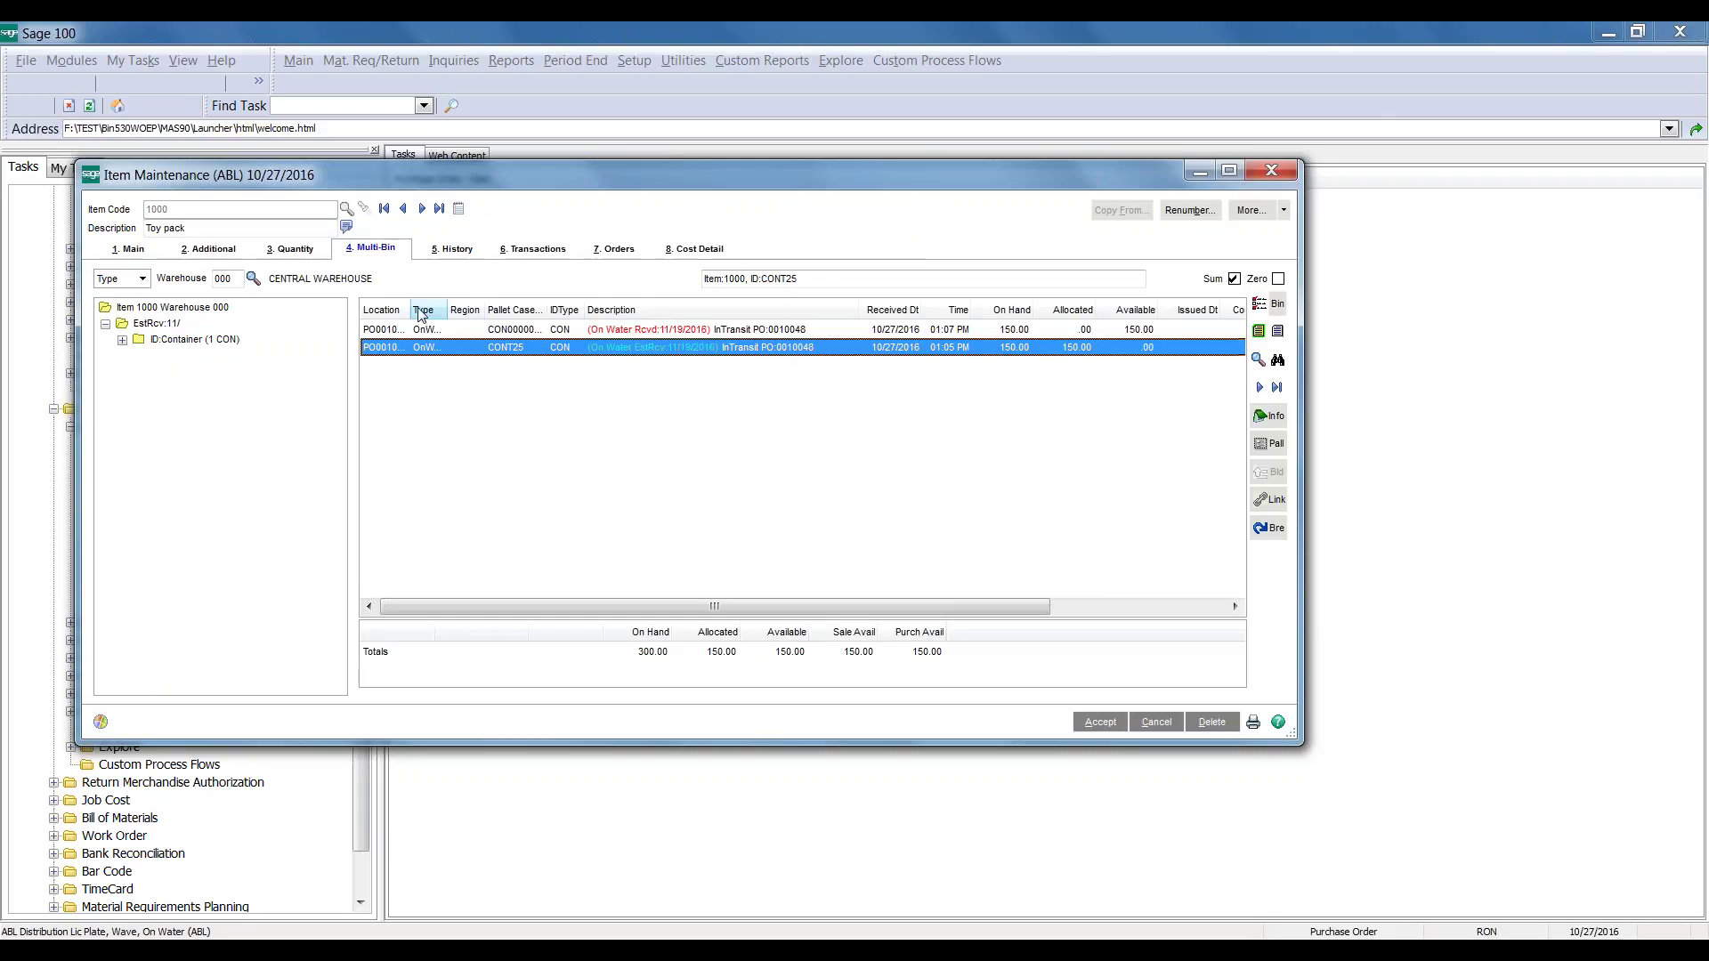
pyautogui.moveTo(410, 309); pyautogui.dragTo(436, 309)
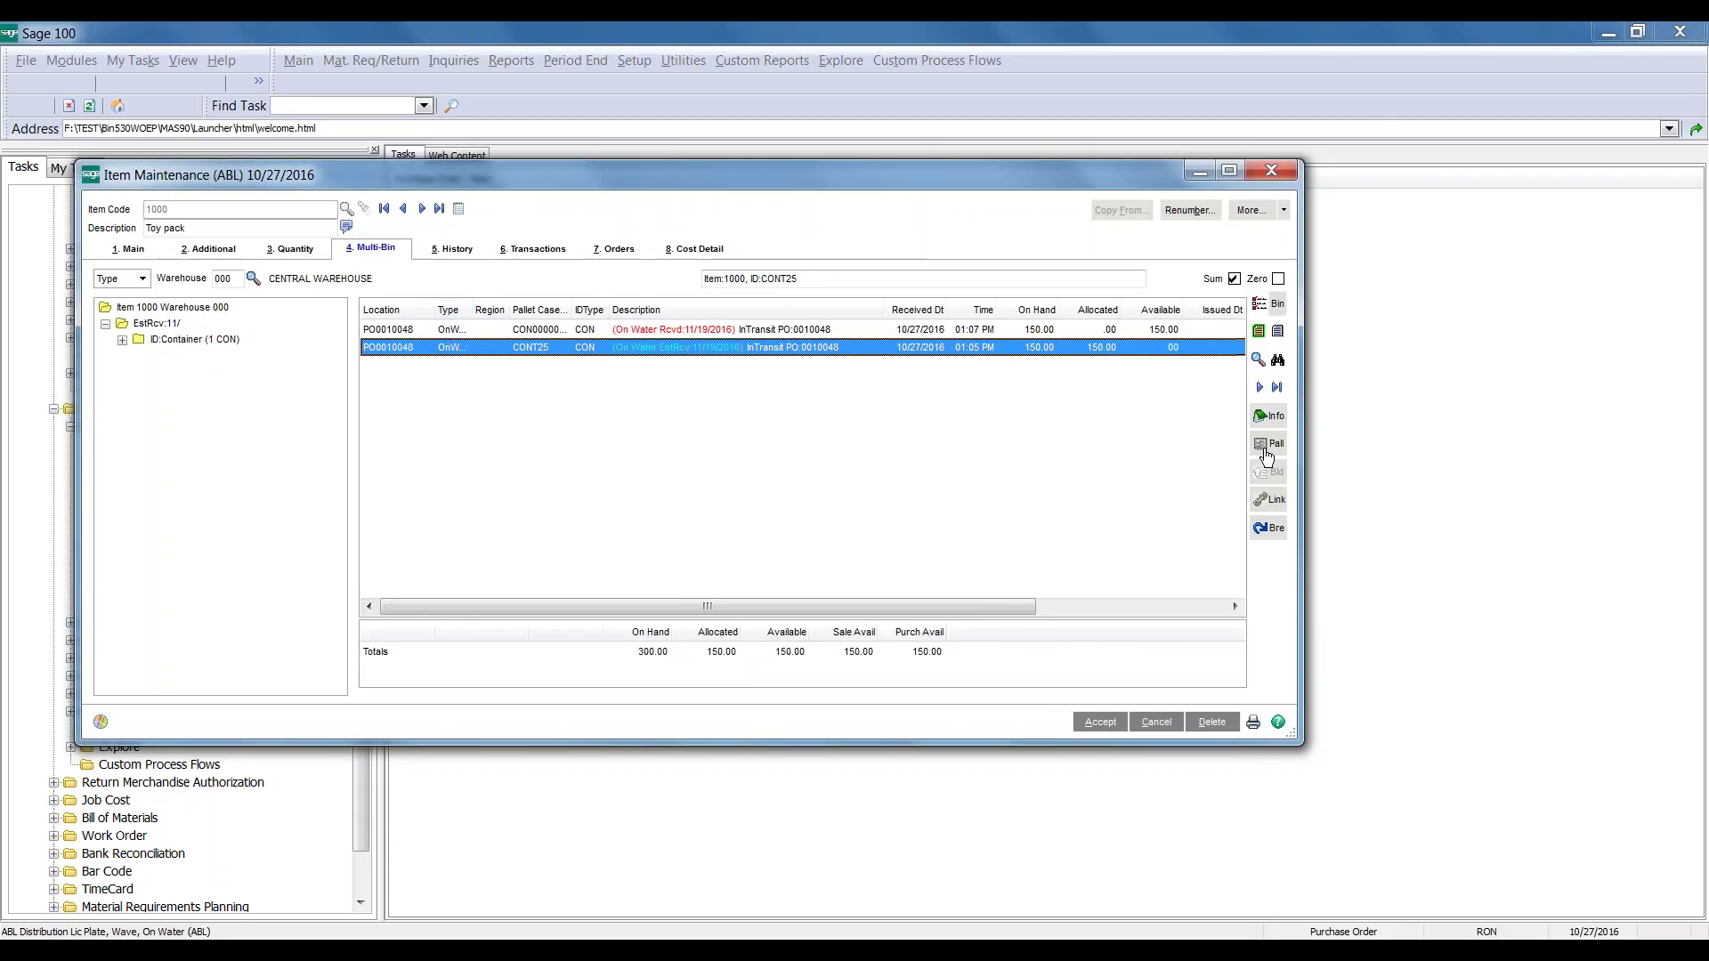
pyautogui.click(1268, 444)
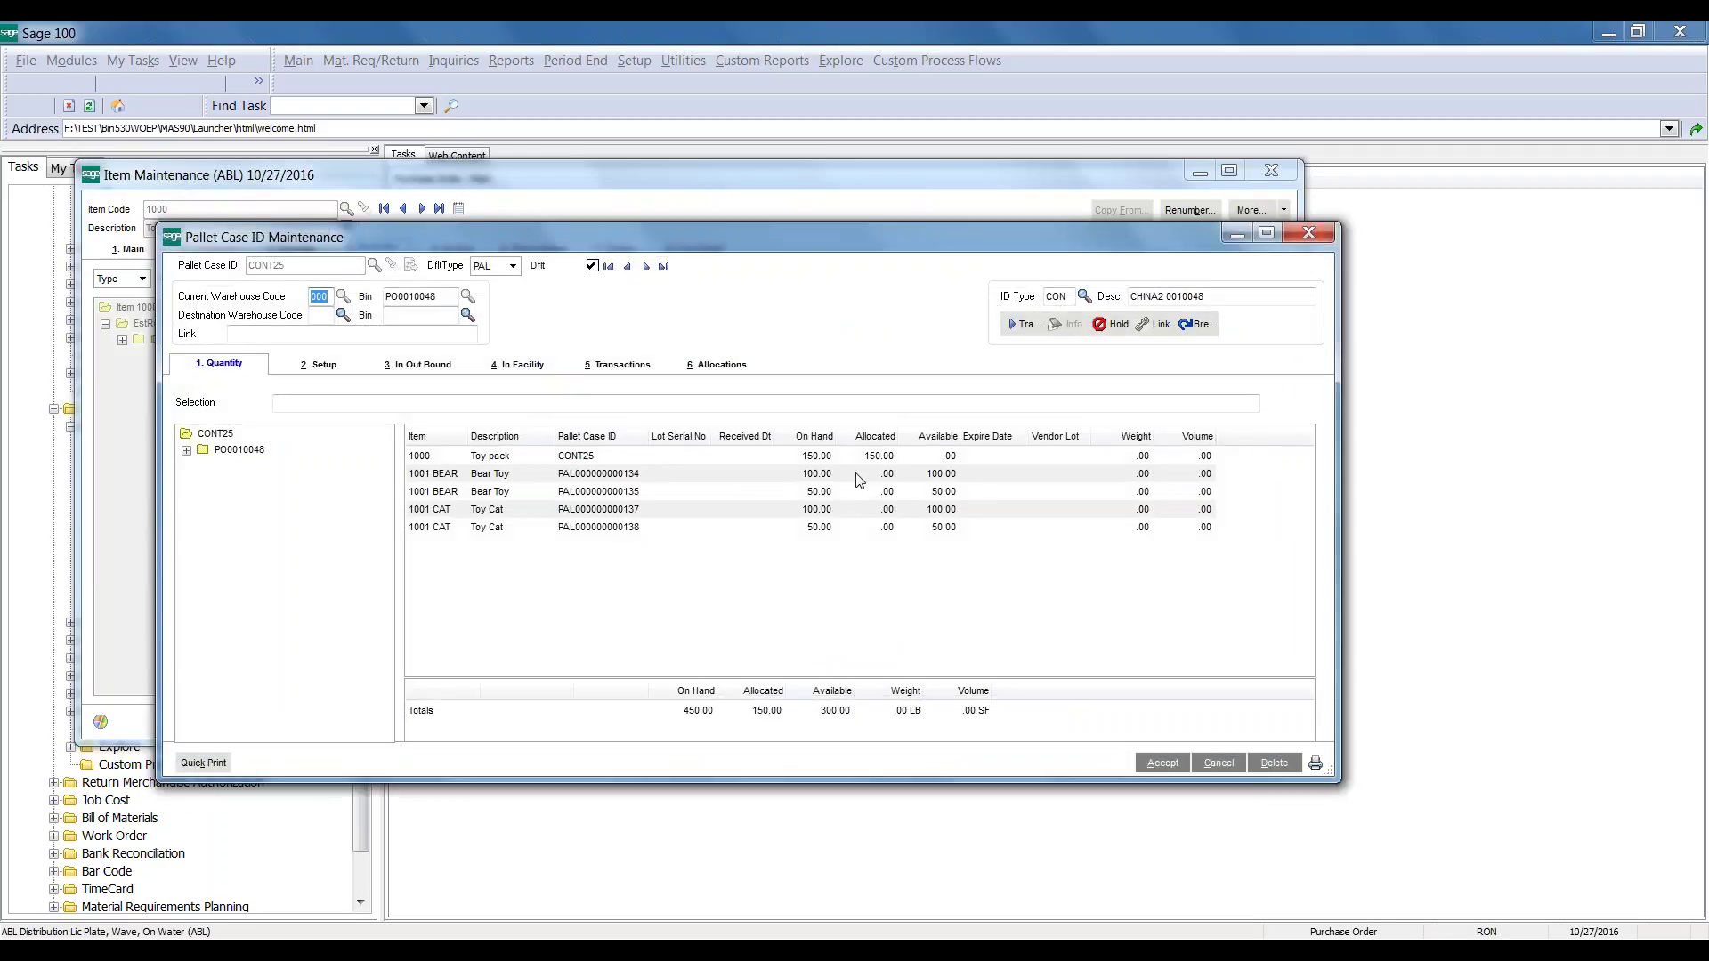
pyautogui.click(1309, 233)
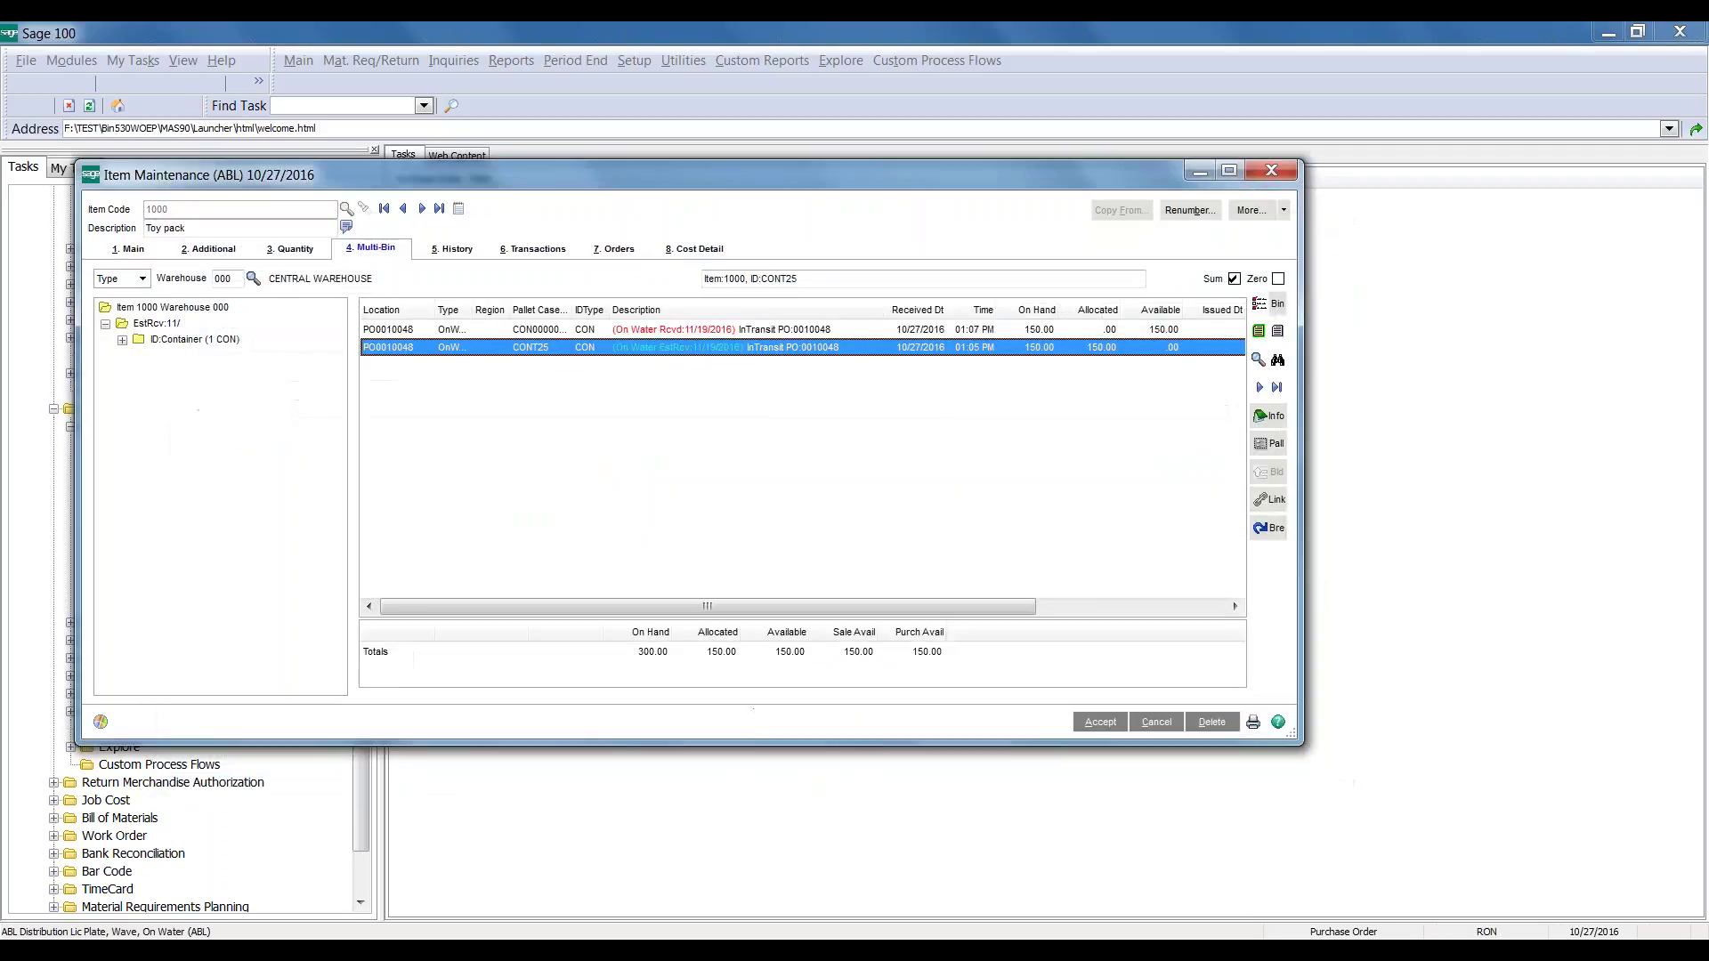
# Bring up item 1001 BEAR and examine its container and staging pallet lines in the multi-bin list
pyautogui.click(422, 210)
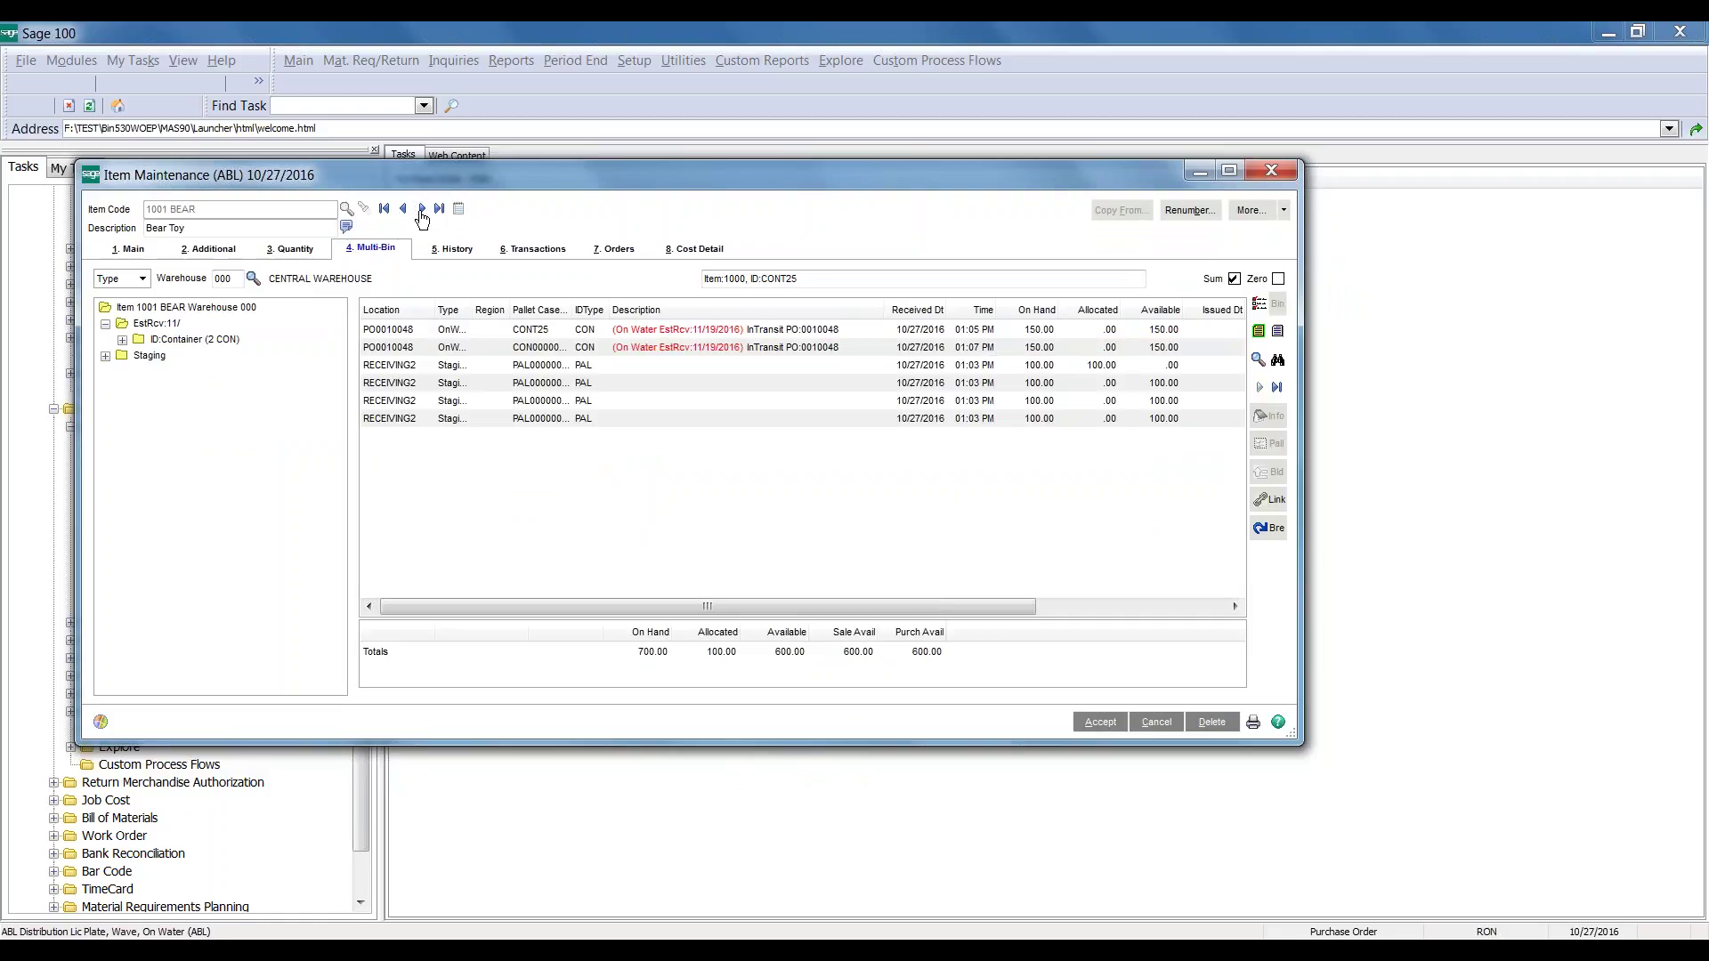
pyautogui.click(503, 331)
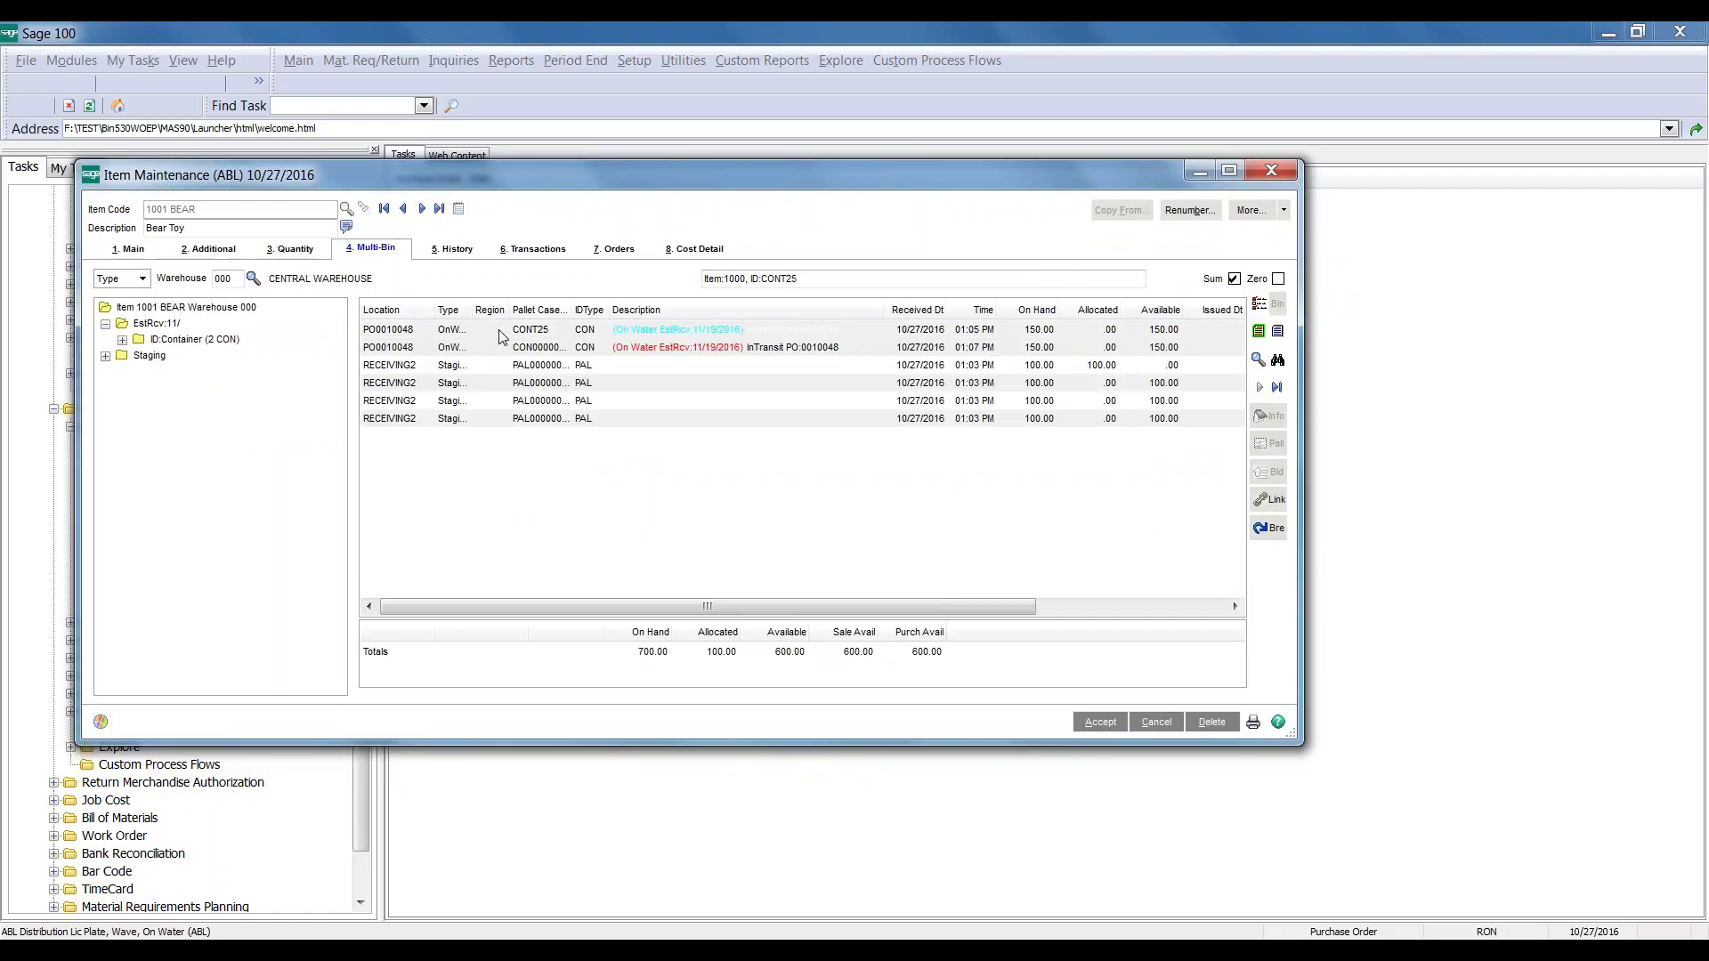
pyautogui.click(589, 366)
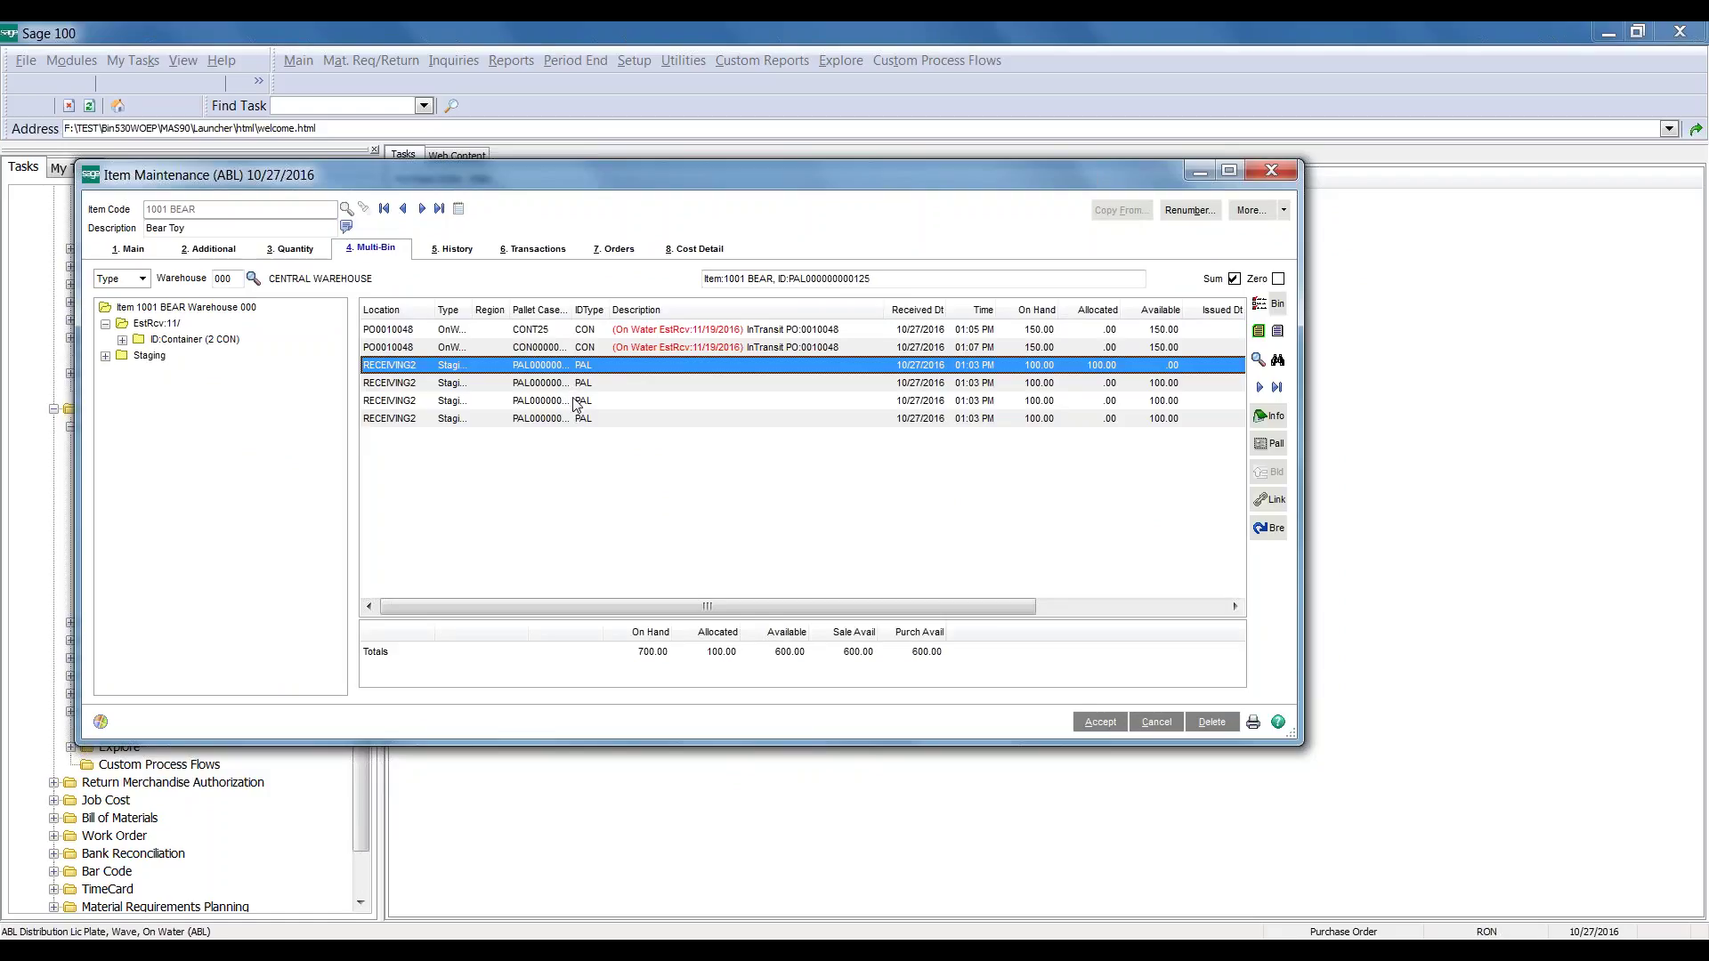
pyautogui.click(604, 345)
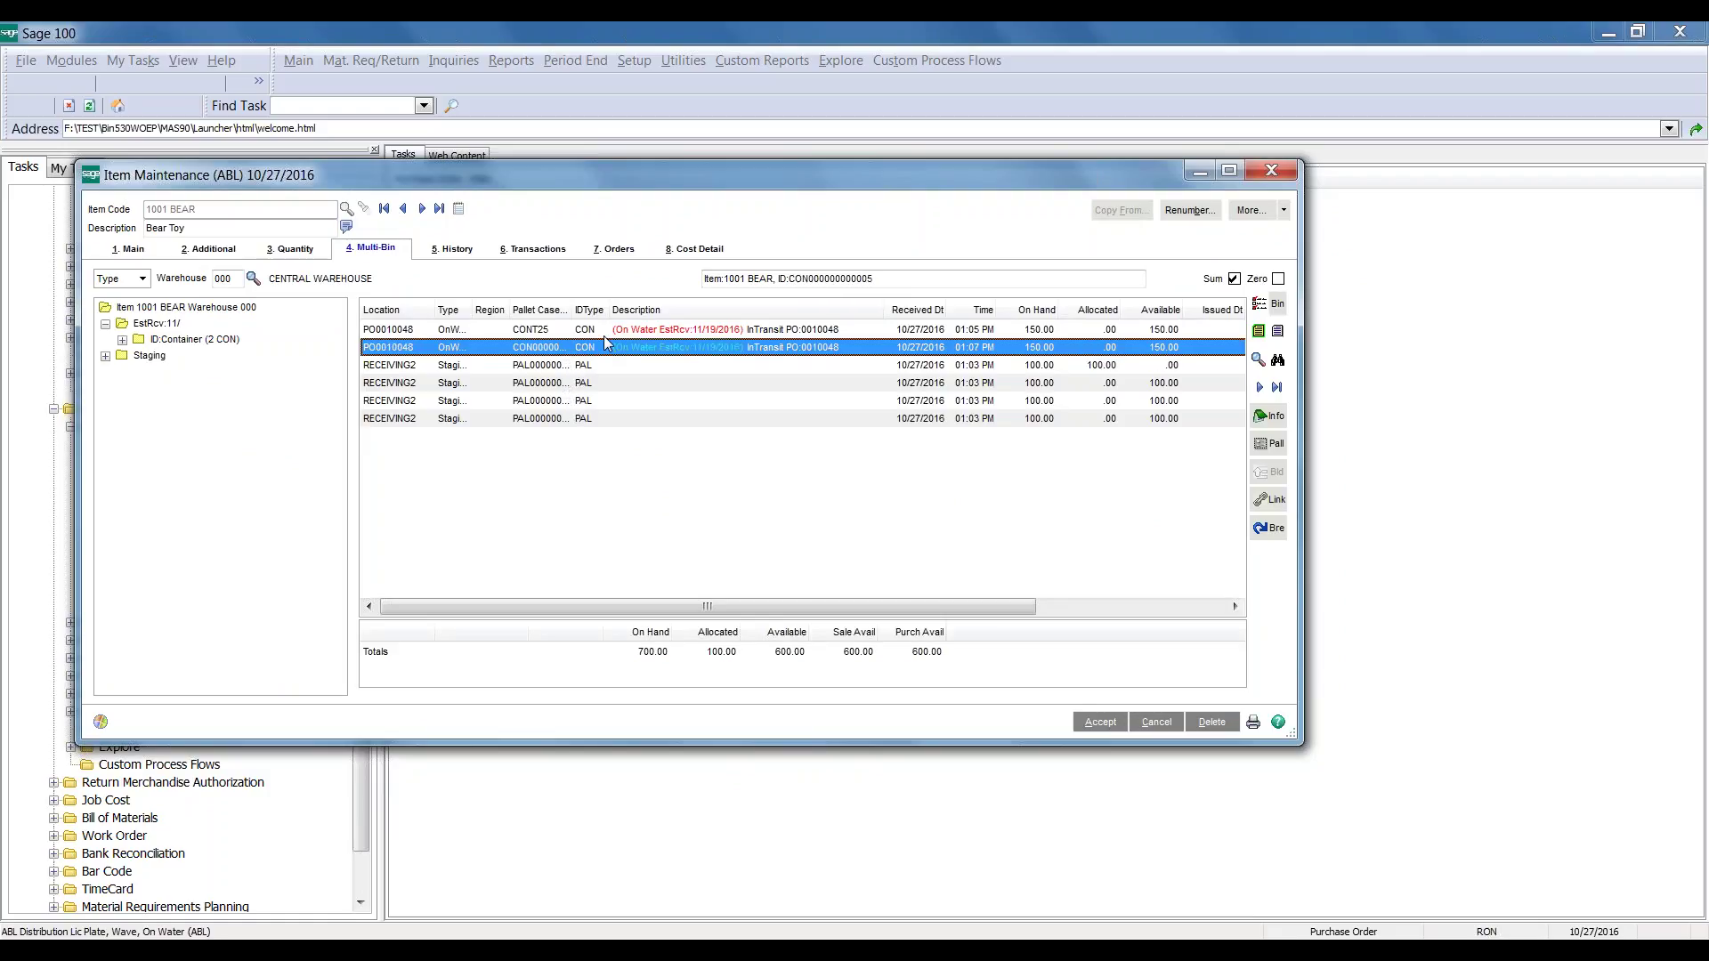
pyautogui.click(606, 332)
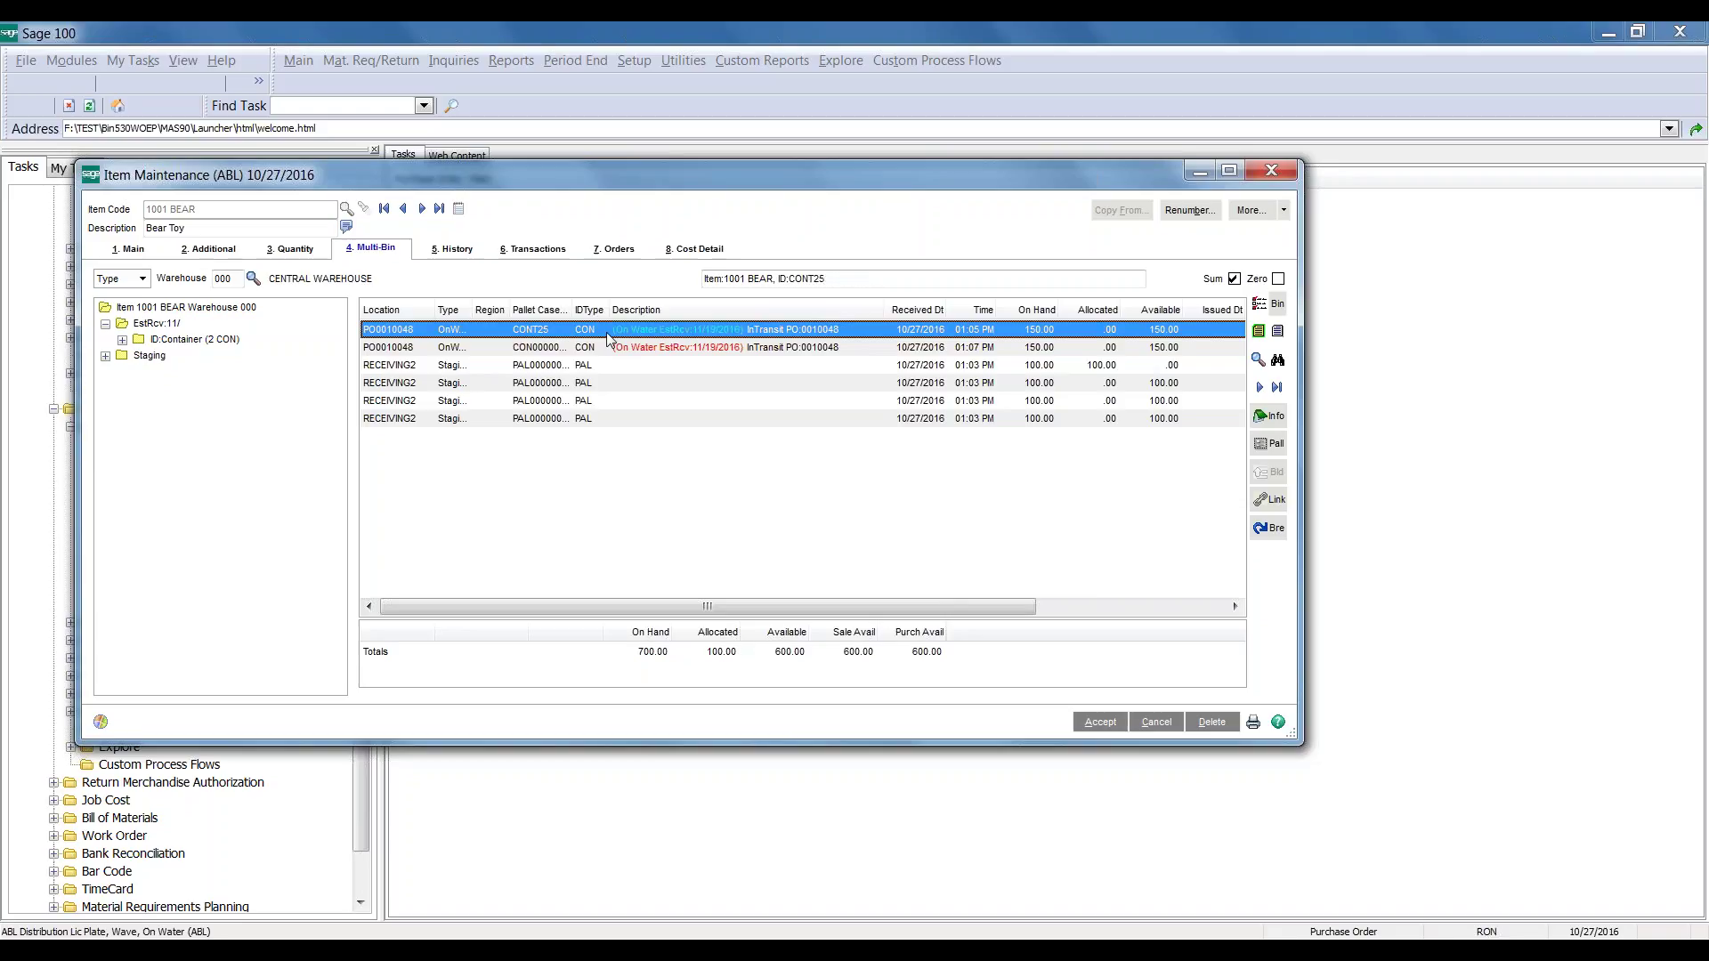
pyautogui.click(1052, 367)
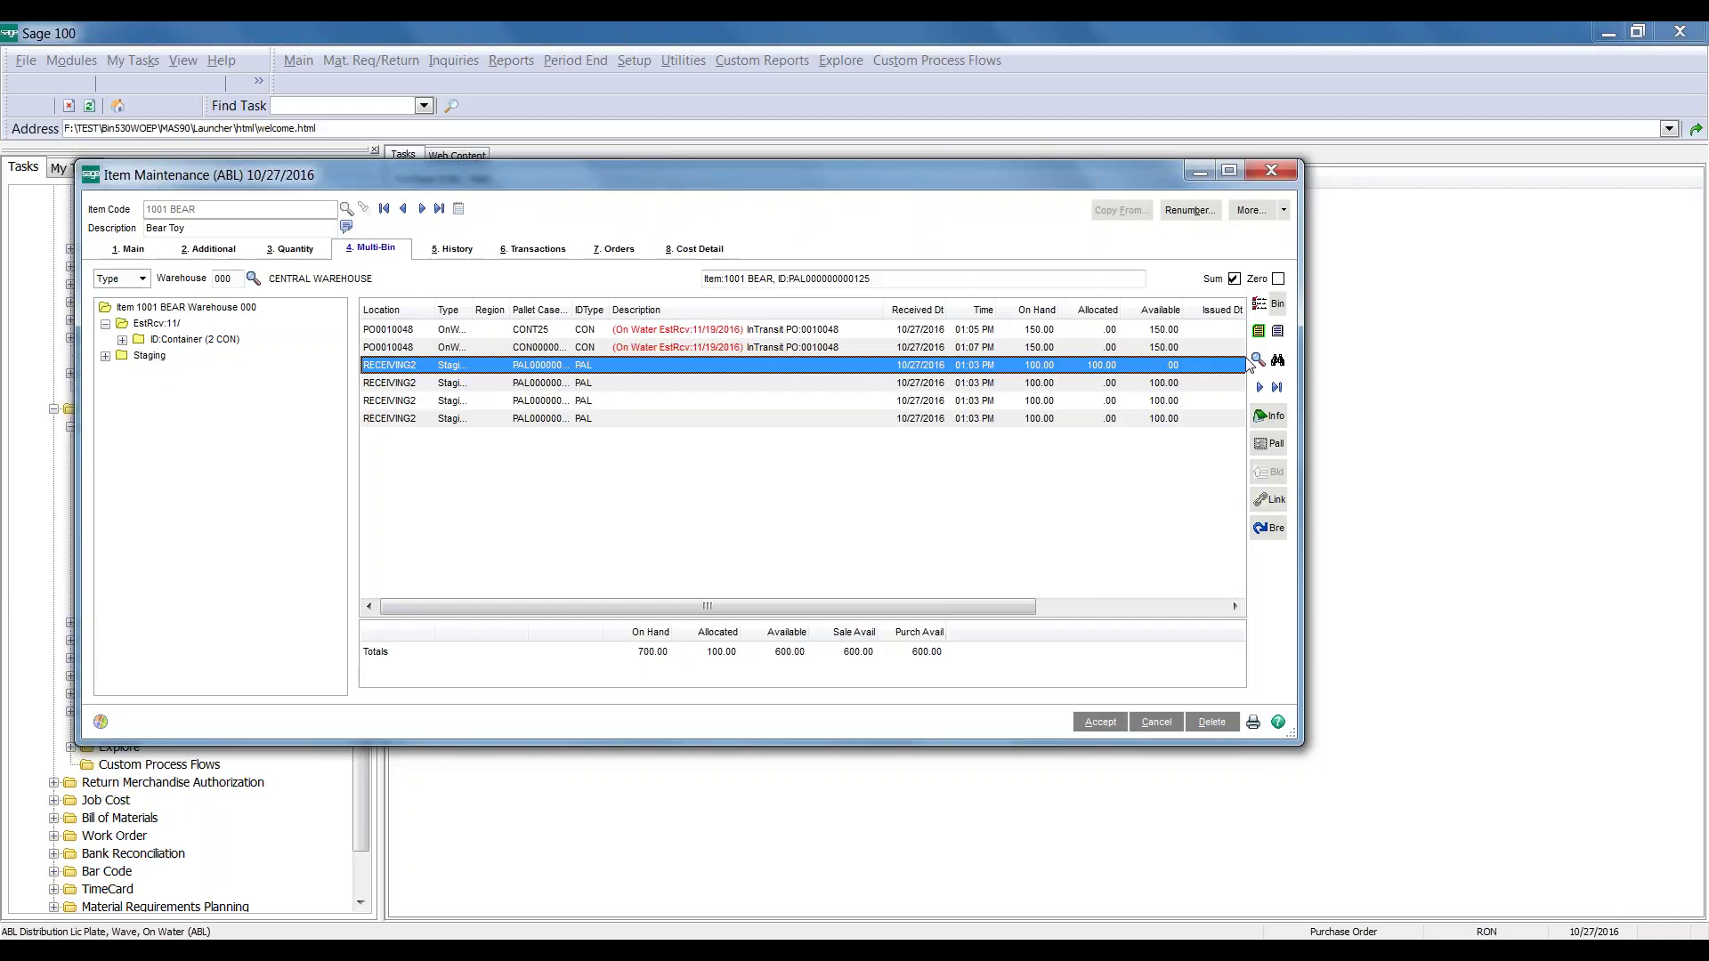
pyautogui.click(1256, 361)
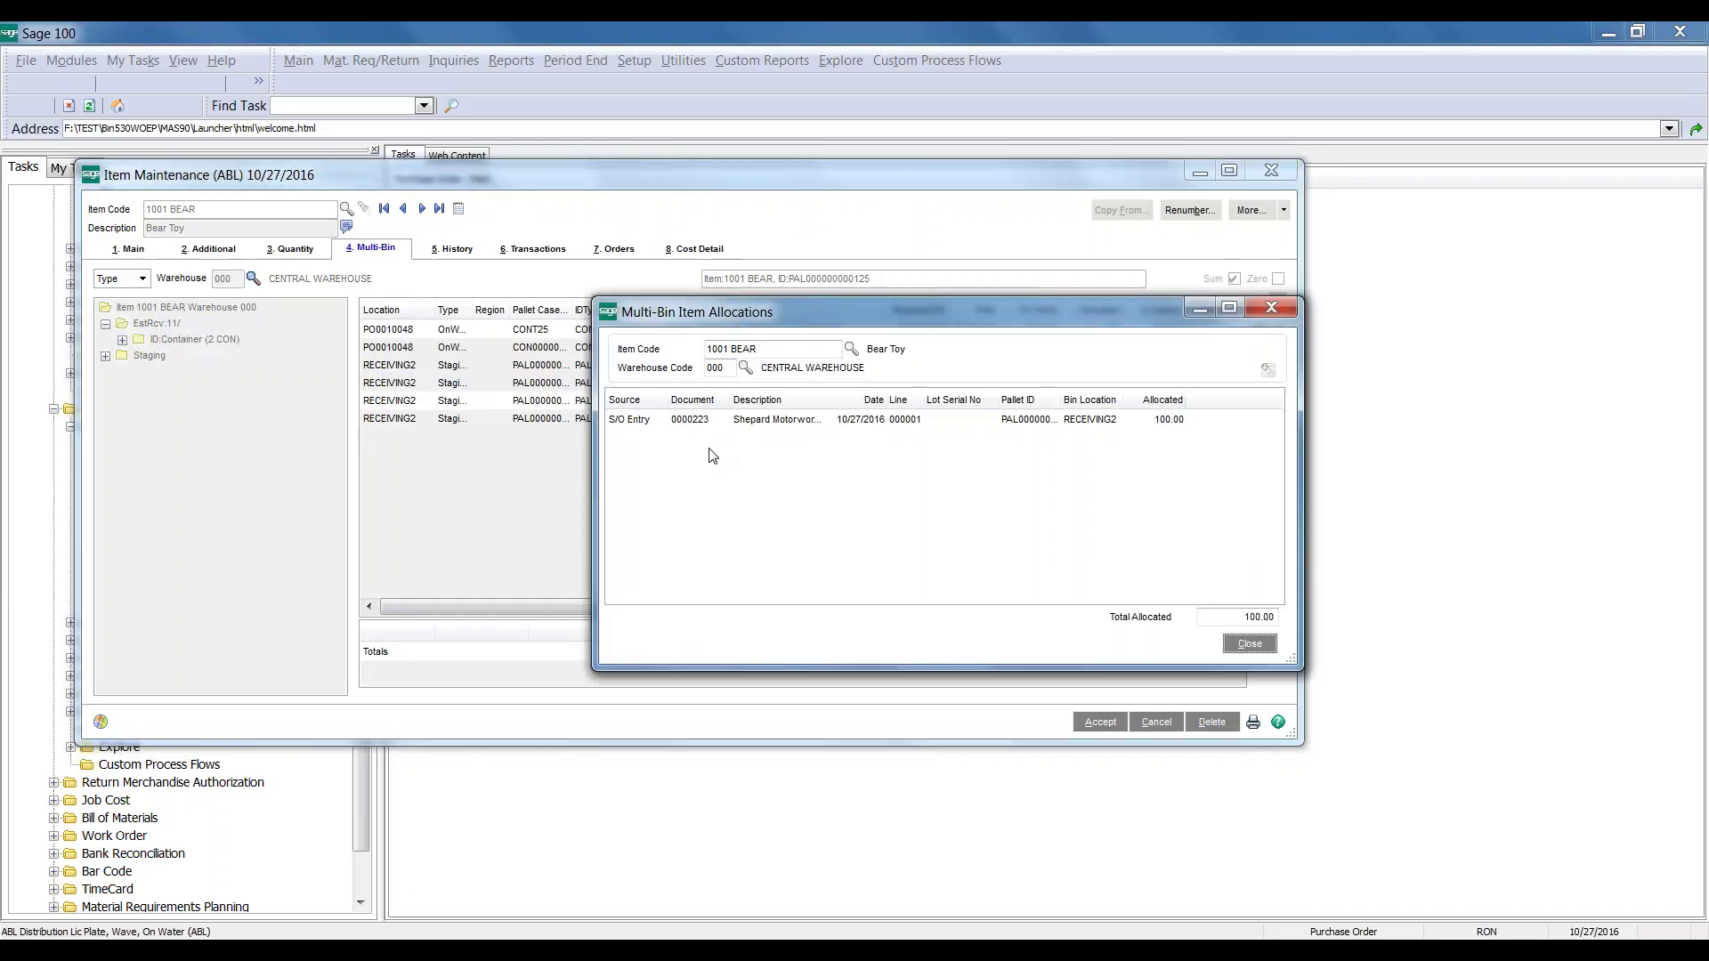
pyautogui.click(1283, 309)
pyautogui.press('Escape')
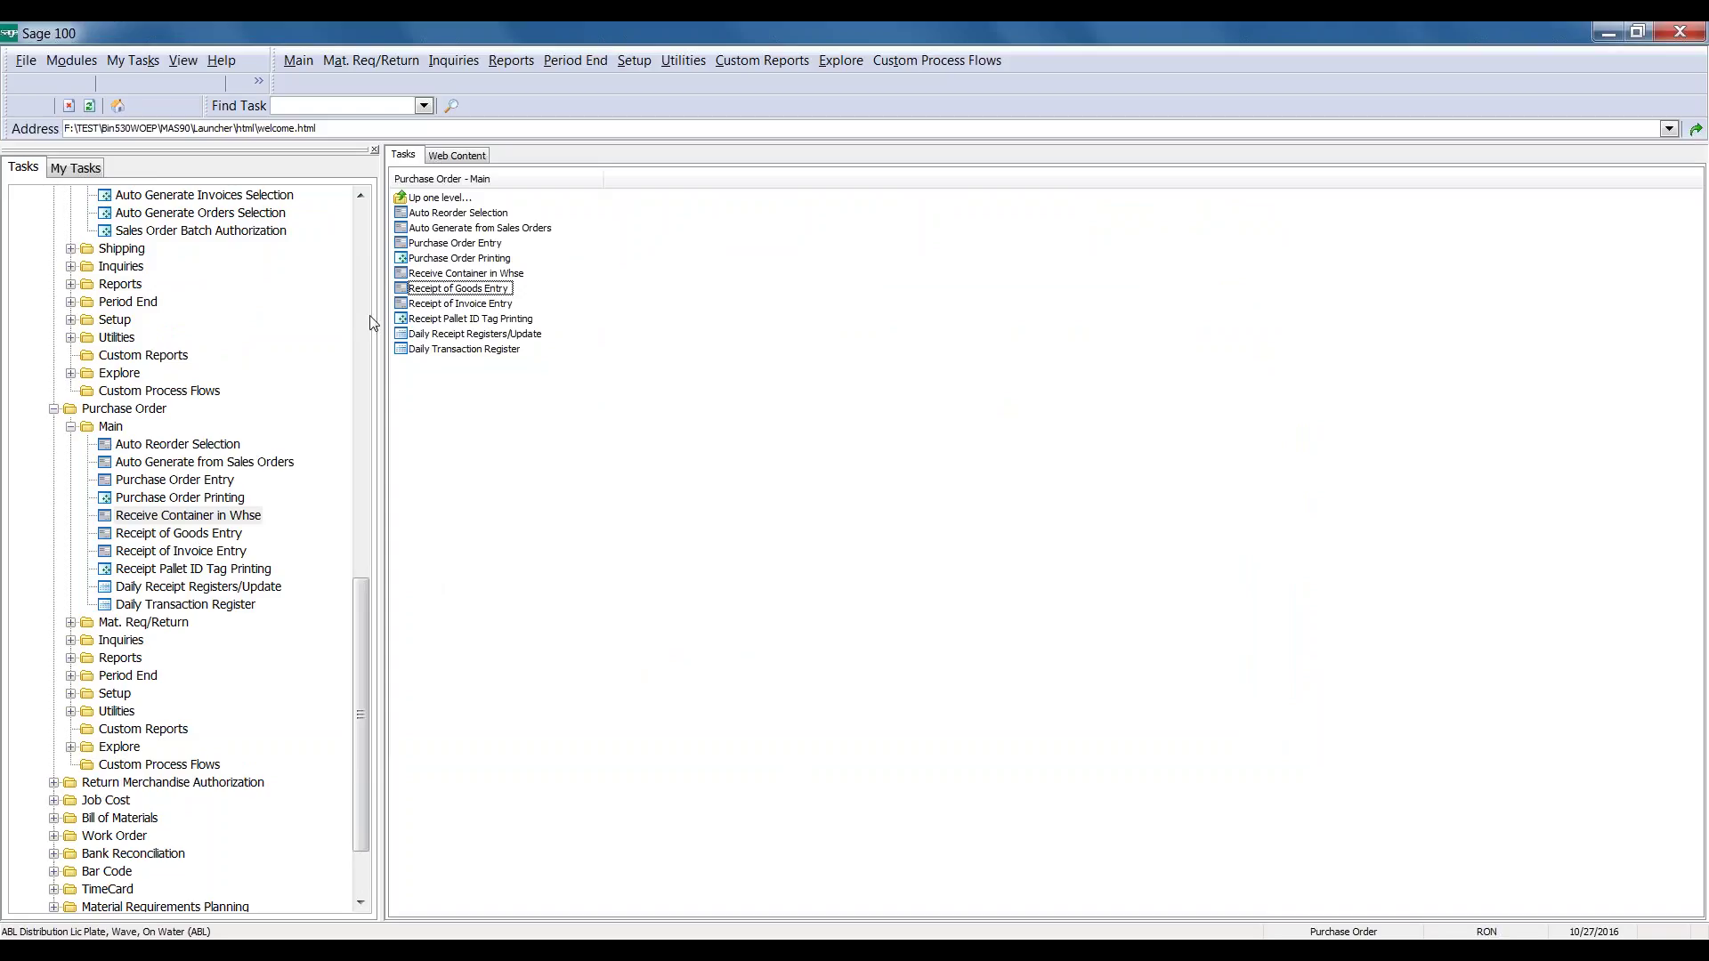
# Open the inventory Multi-Bin QOH and Valuation Report and limit its bin location types to On The Water
pyautogui.click(362, 340)
pyautogui.moveTo(361, 387); pyautogui.dragTo(360, 381)
pyautogui.click(108, 521)
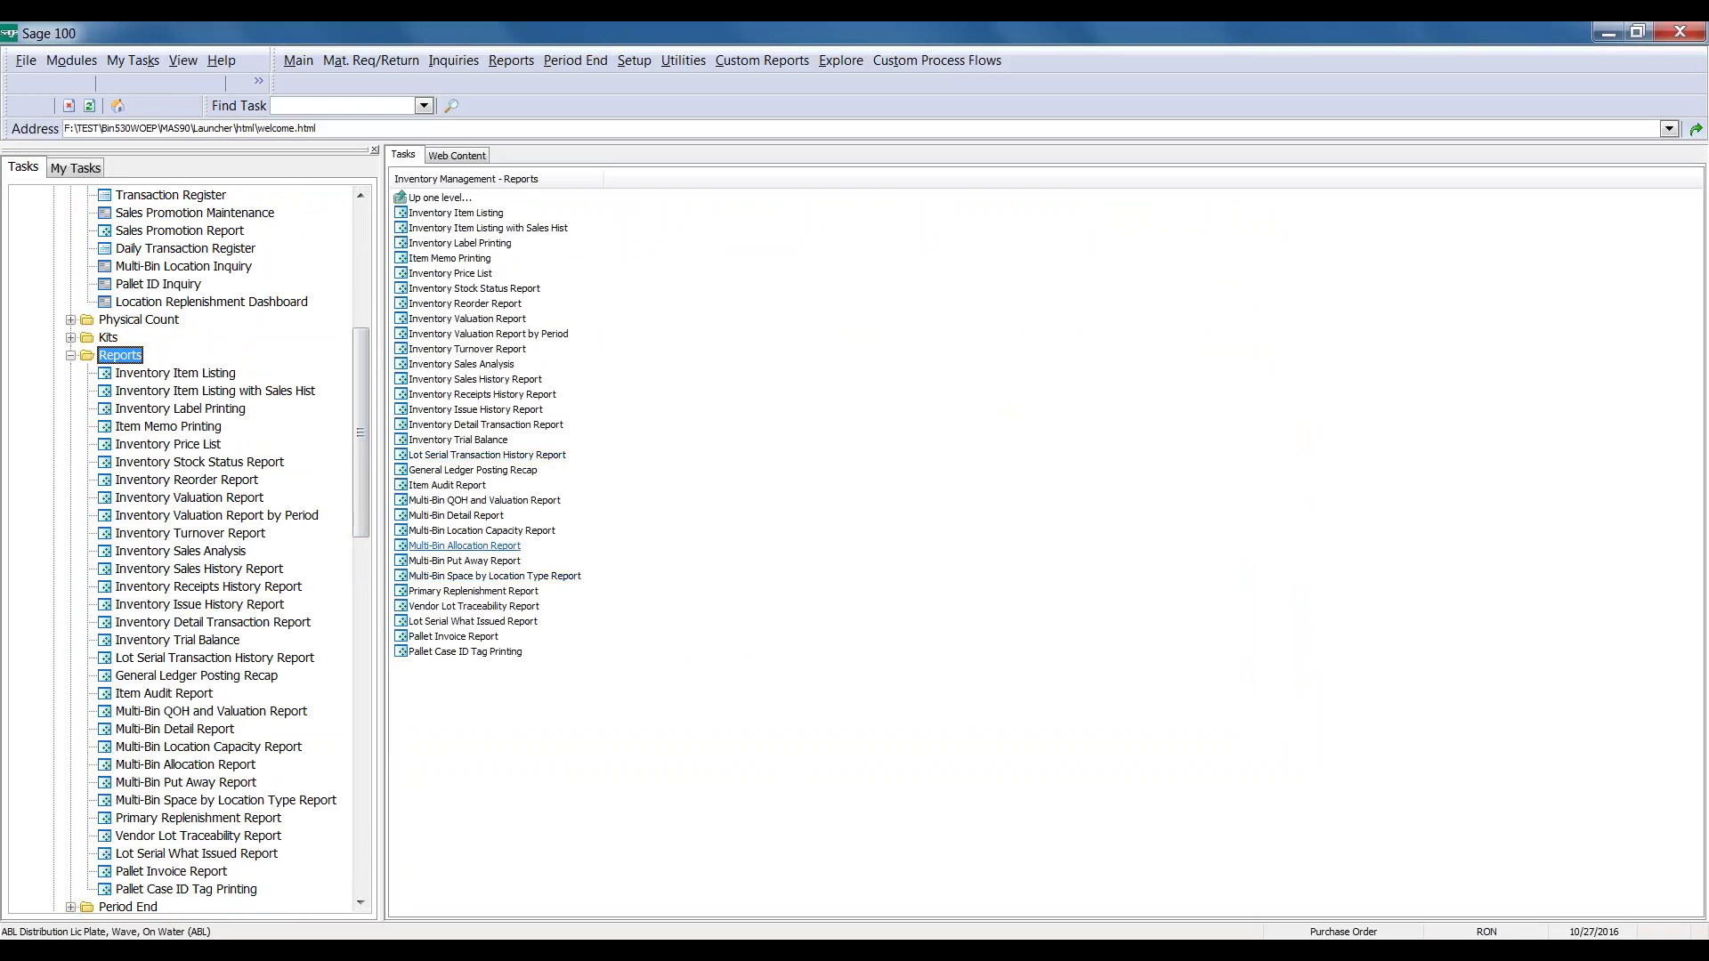
pyautogui.click(507, 500)
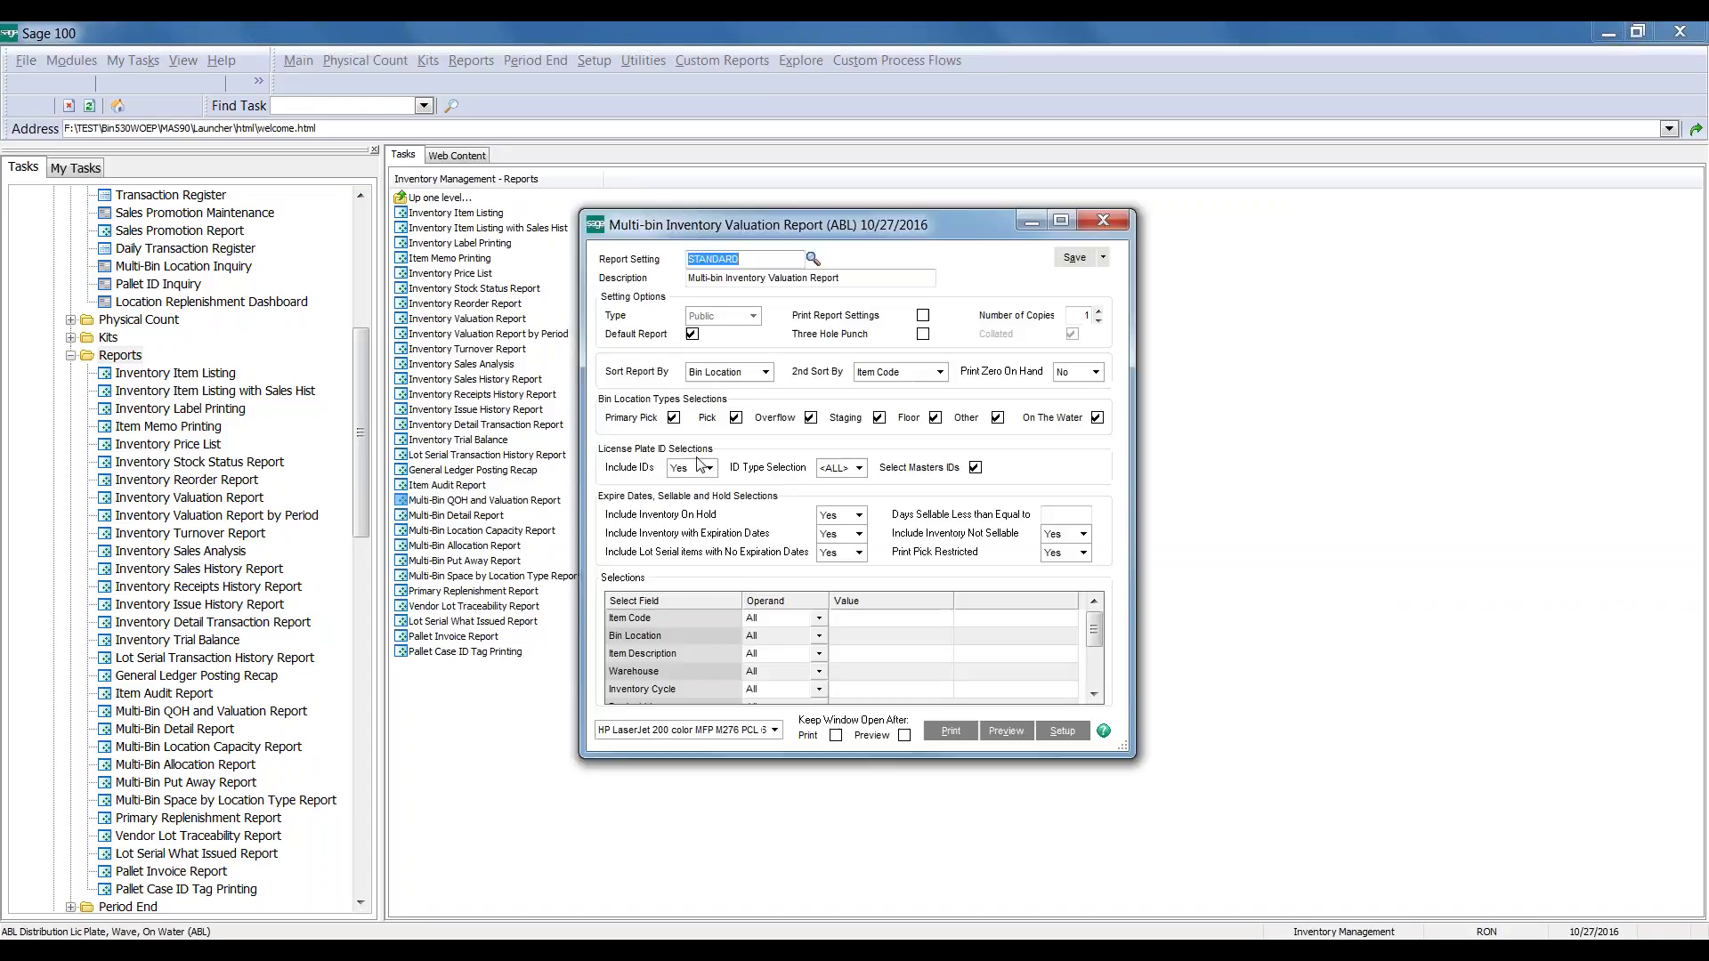
pyautogui.click(998, 417)
pyautogui.click(935, 417)
pyautogui.click(880, 417)
pyautogui.click(810, 417)
pyautogui.click(735, 417)
pyautogui.click(674, 417)
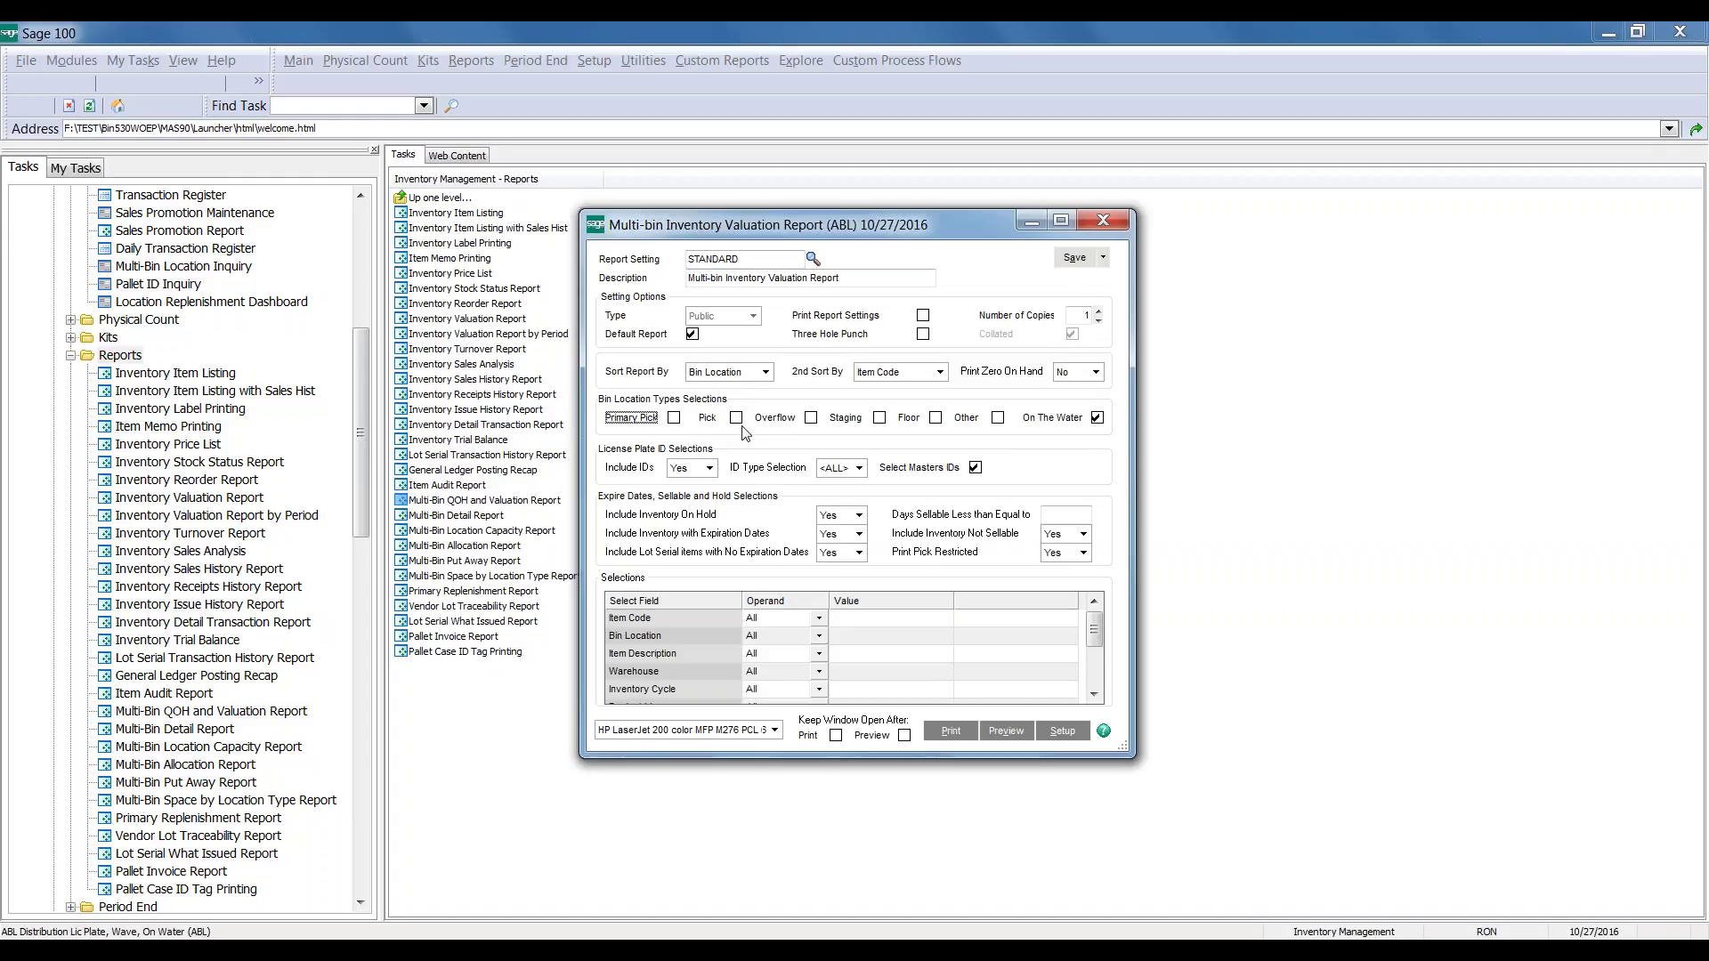
# Sort the valuation report by Bin Location, preview it to examine item quantities and extended costs, and close the preview
pyautogui.click(752, 377)
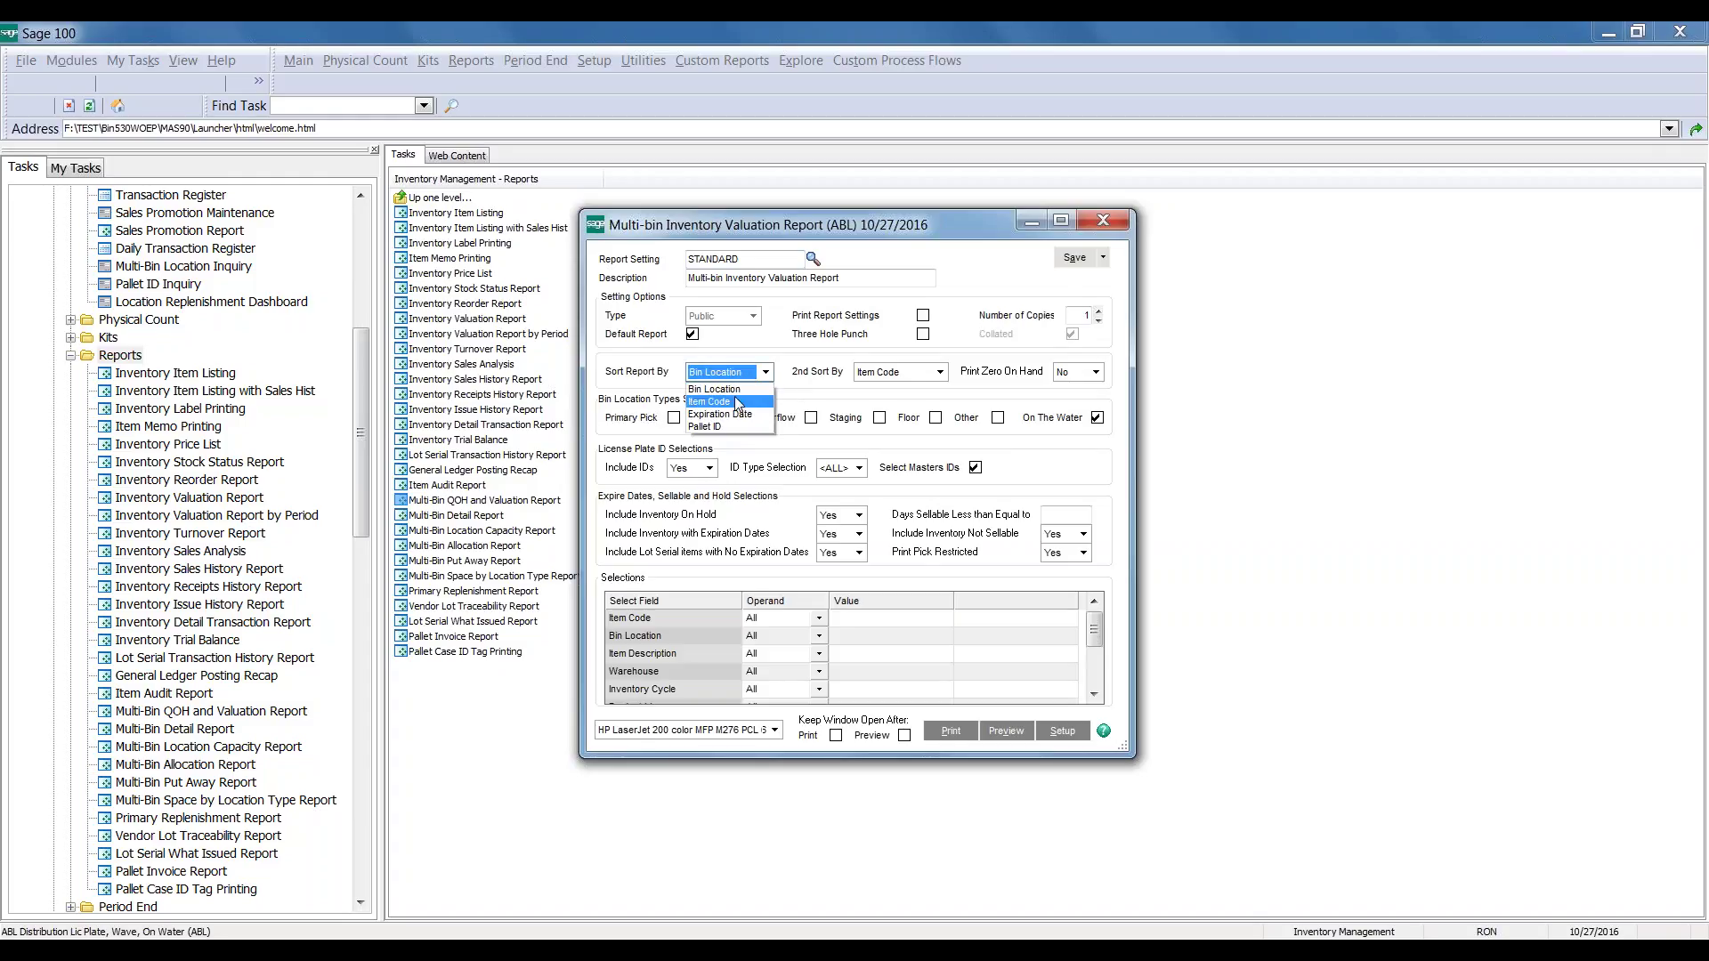
pyautogui.click(715, 389)
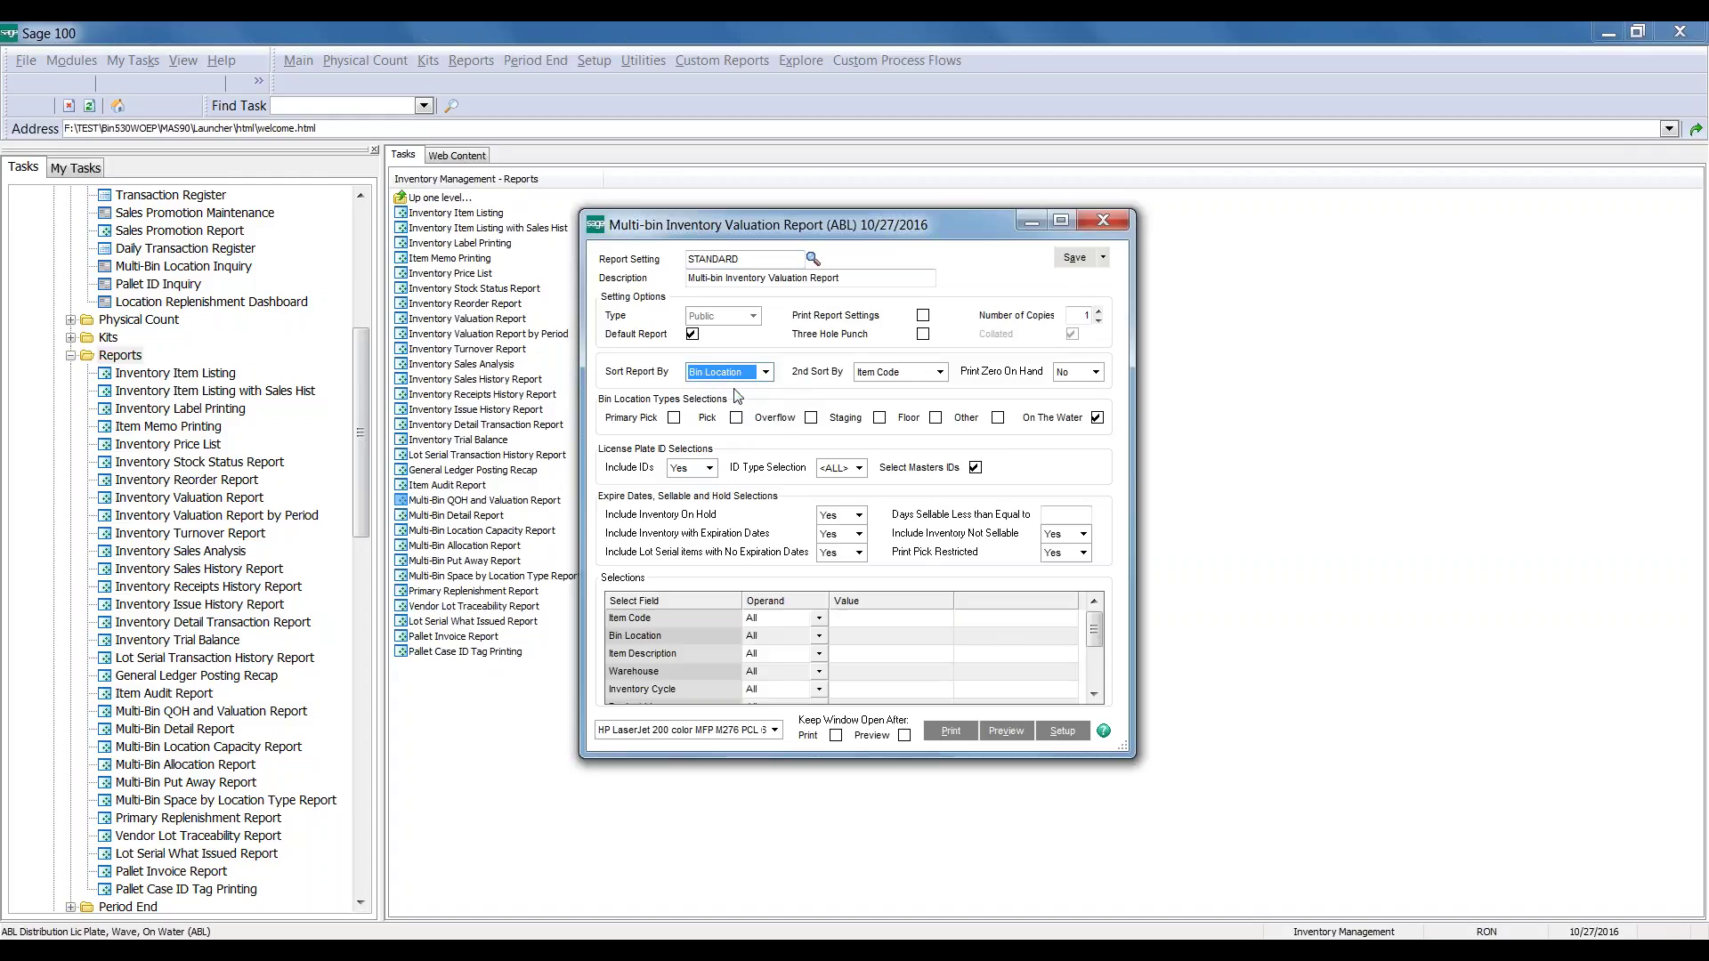
pyautogui.click(1005, 731)
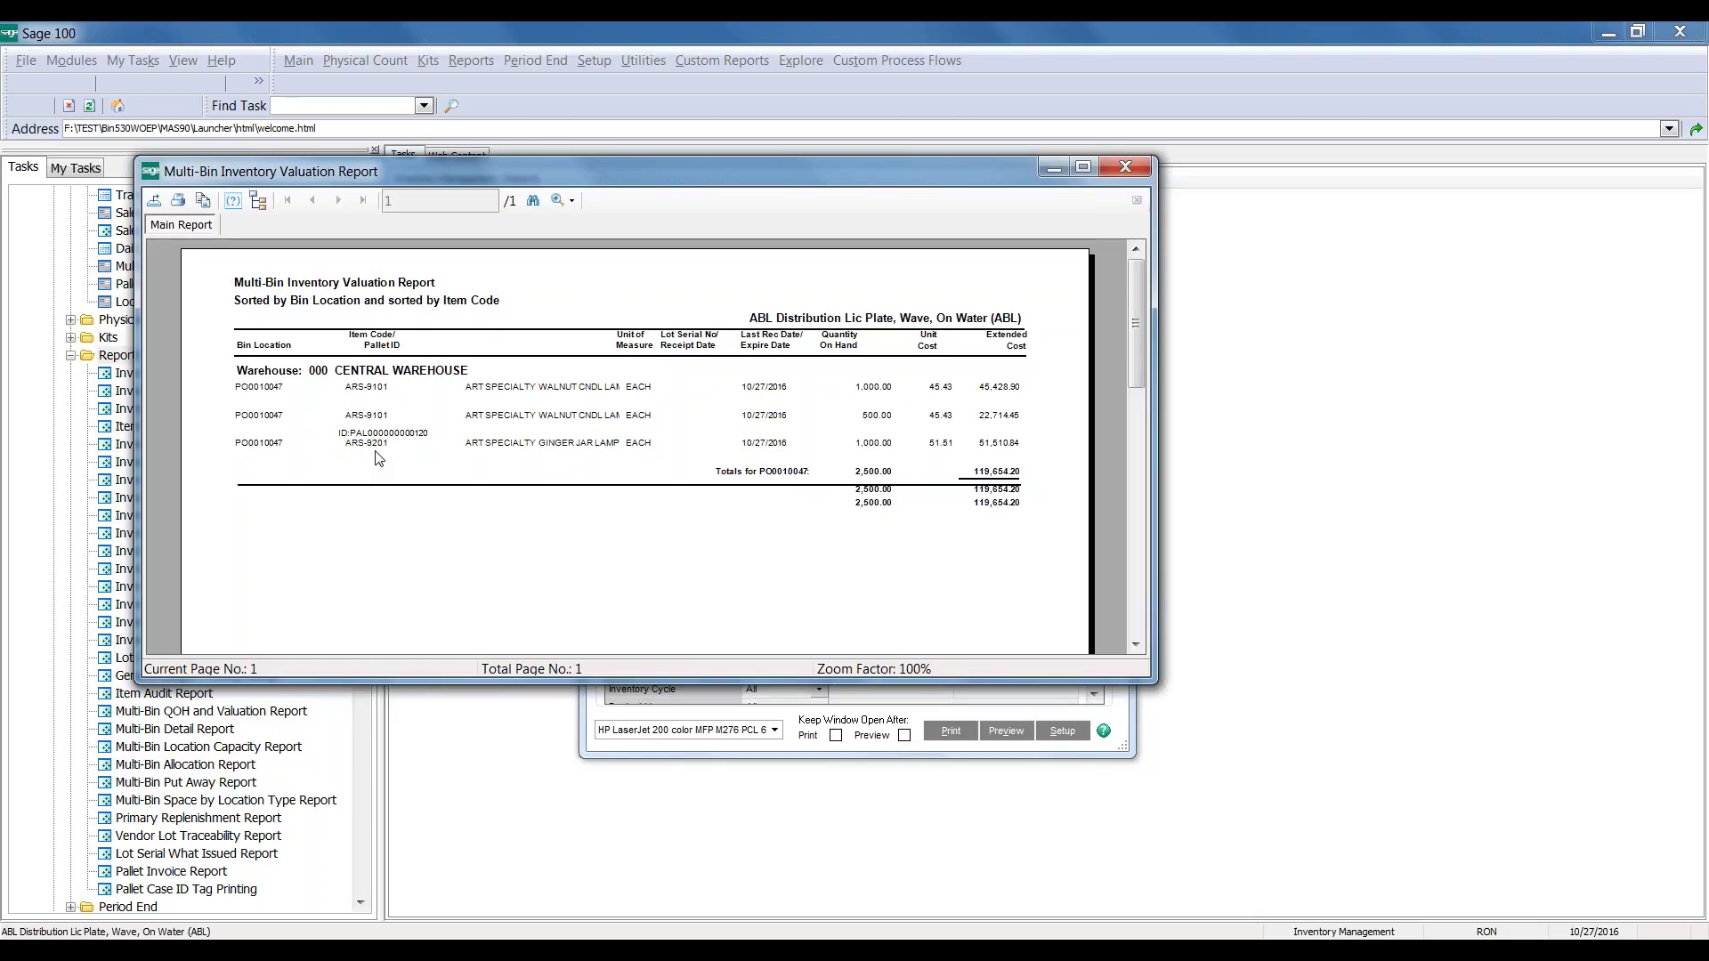
pyautogui.click(409, 433)
pyautogui.click(971, 444)
pyautogui.click(1057, 301)
pyautogui.click(1123, 169)
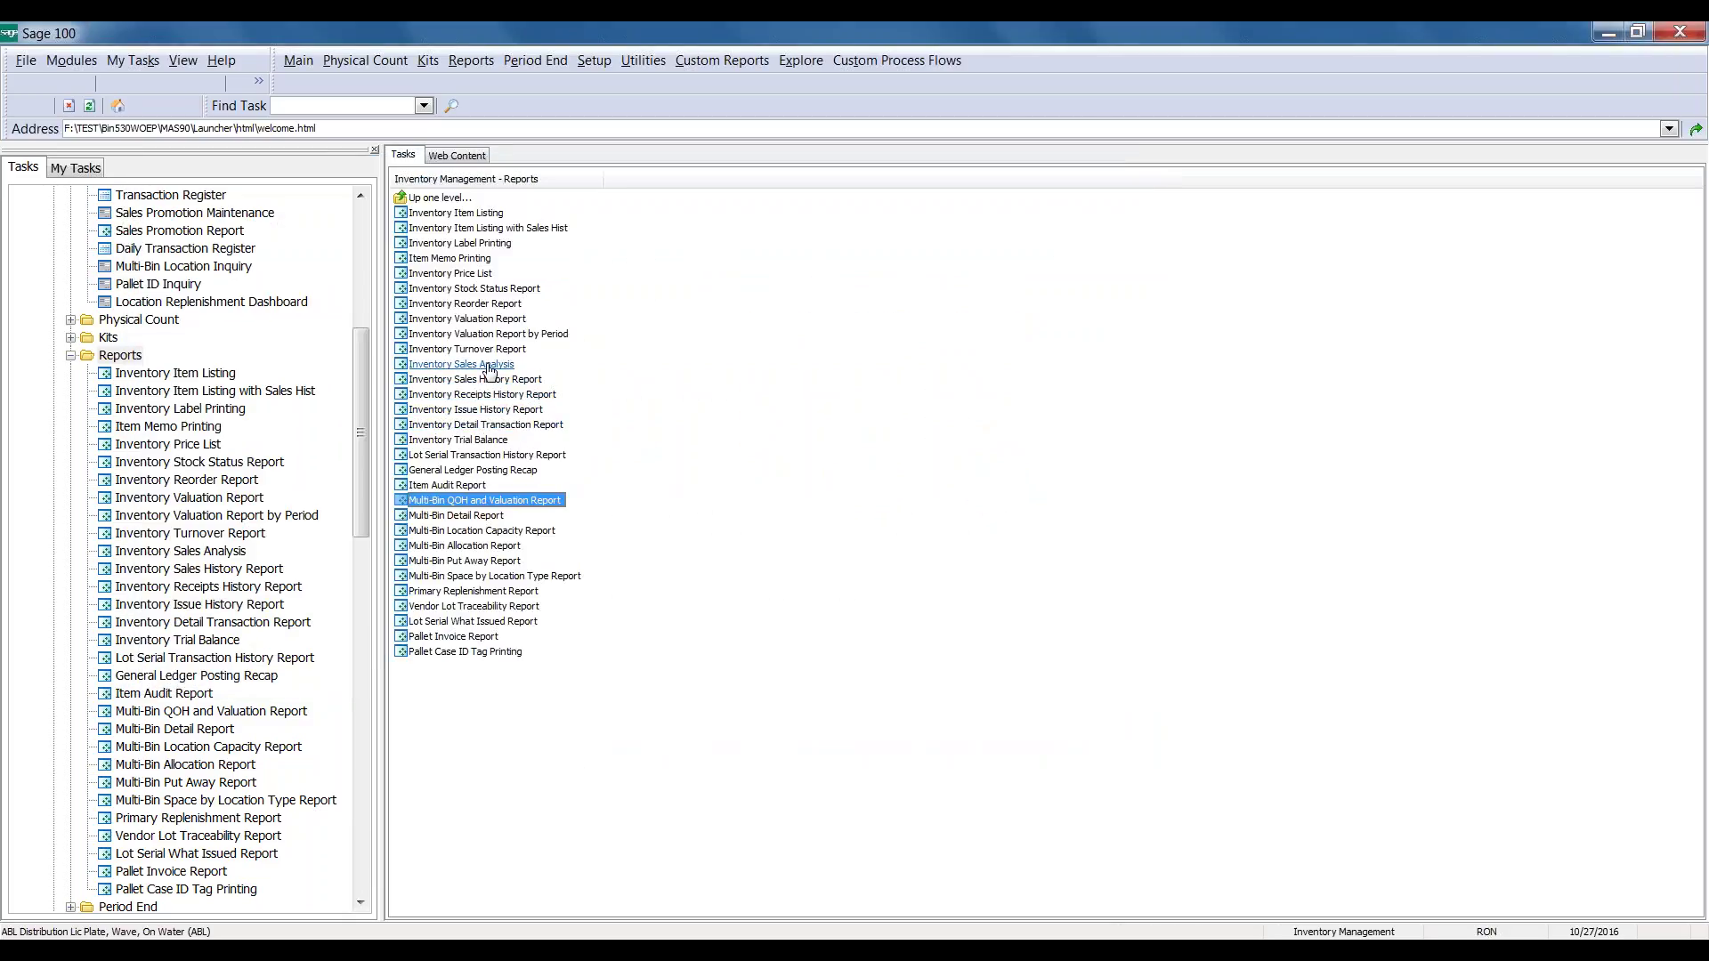
# Open the Inventory Trial Balance report and set Select Inventory On The Water to Only
pyautogui.doubleClick(505, 440)
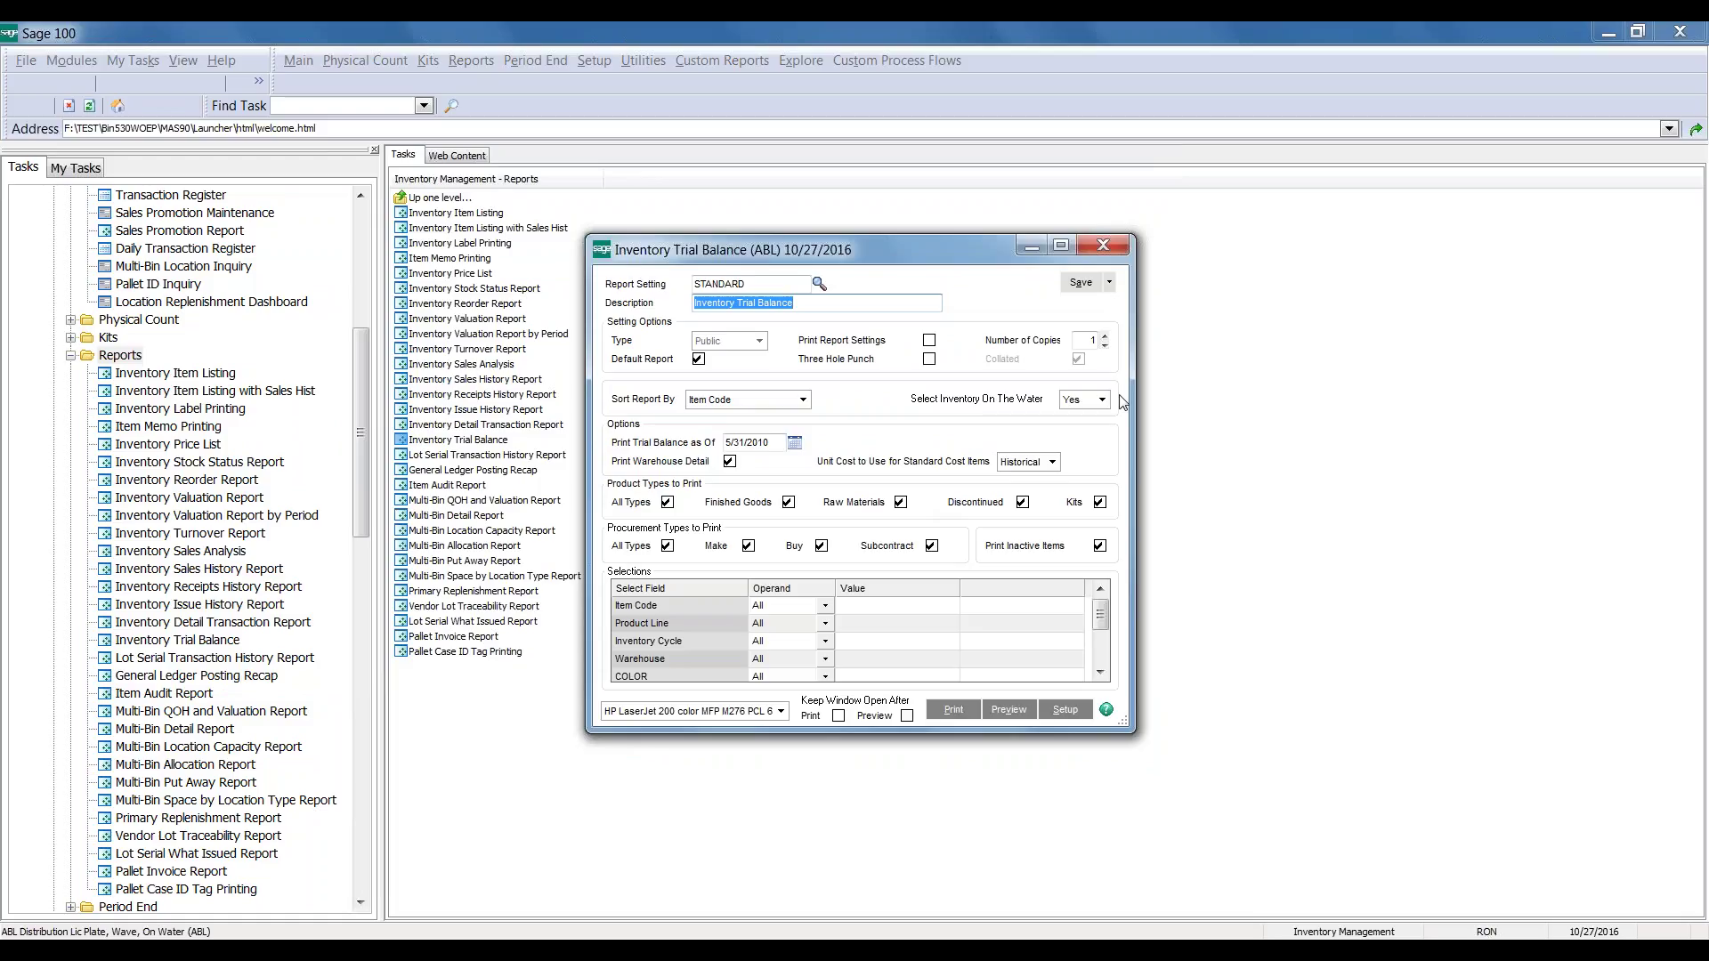
pyautogui.click(1102, 400)
pyautogui.click(1079, 445)
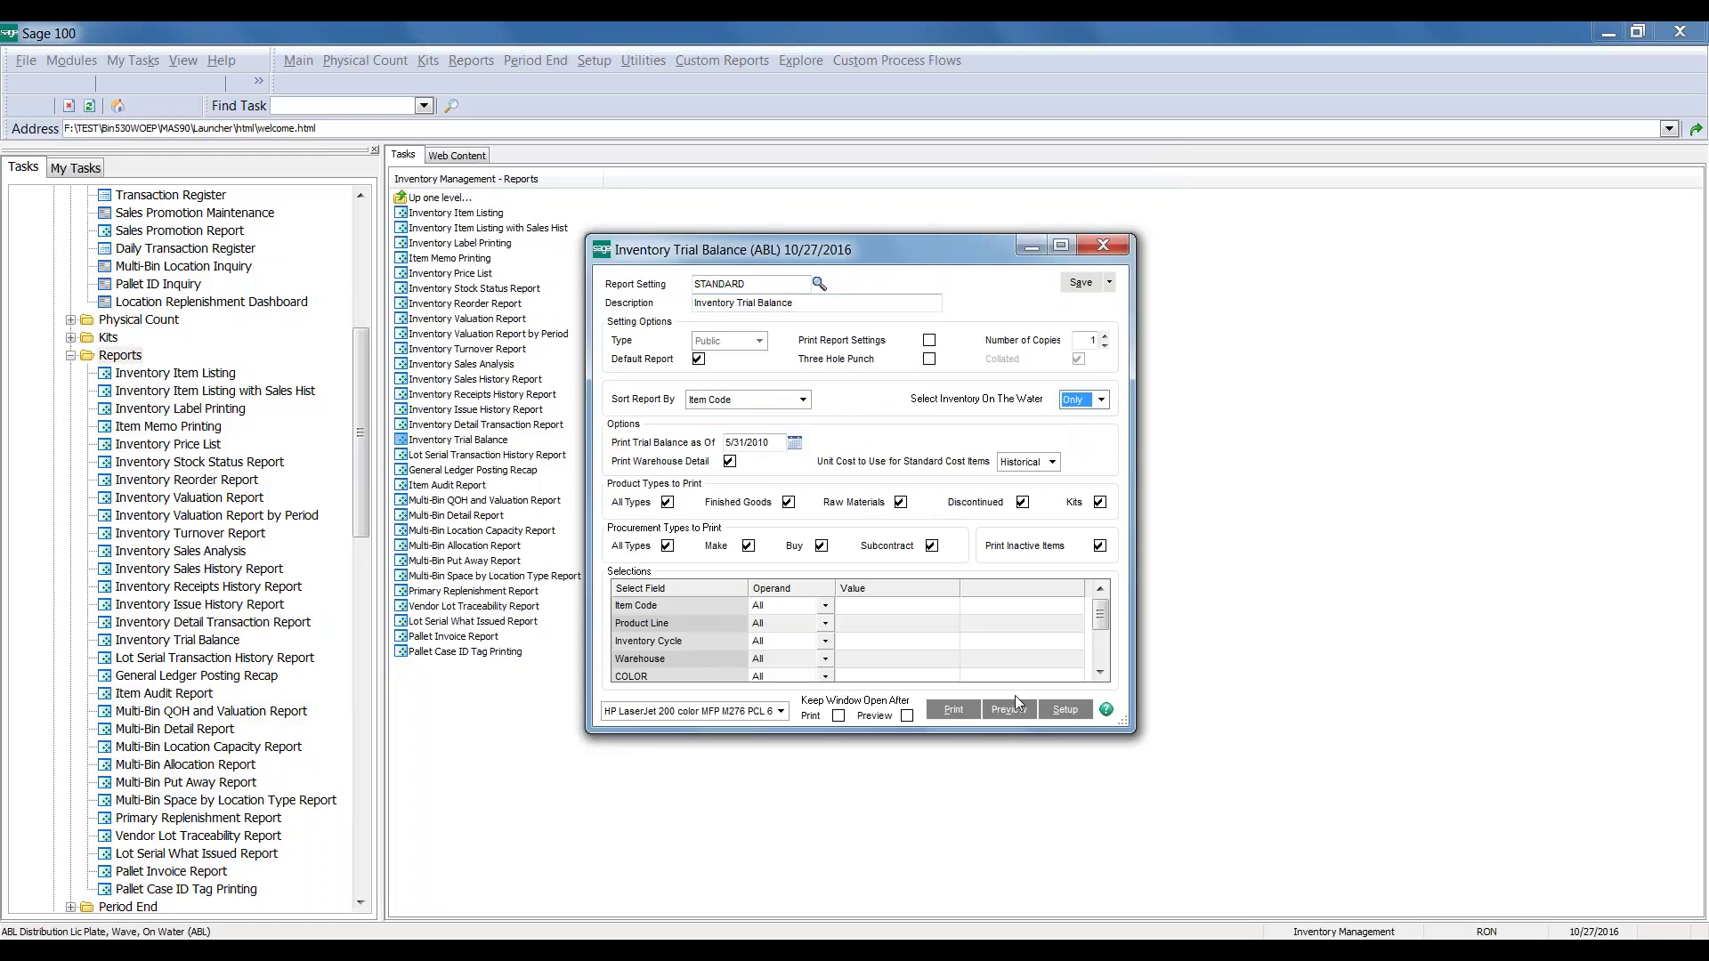
# Set the trial balance as-of date to 10/31/2016
pyautogui.click(771, 450)
pyautogui.click(770, 446)
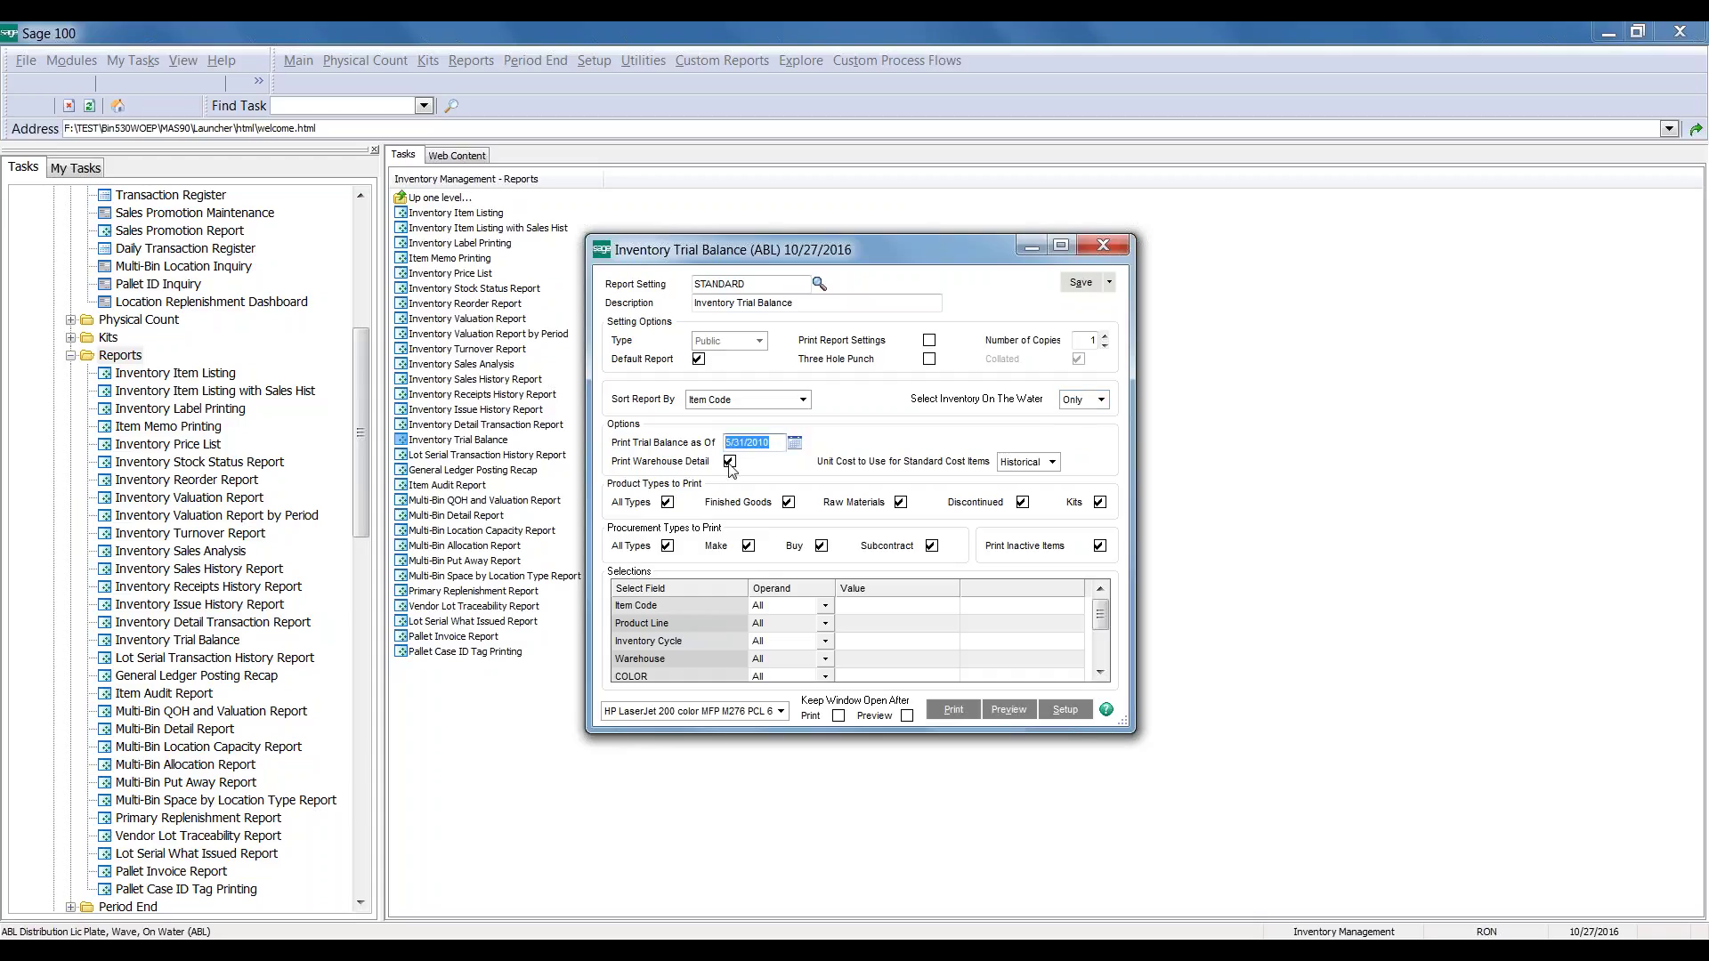
pyautogui.click(797, 443)
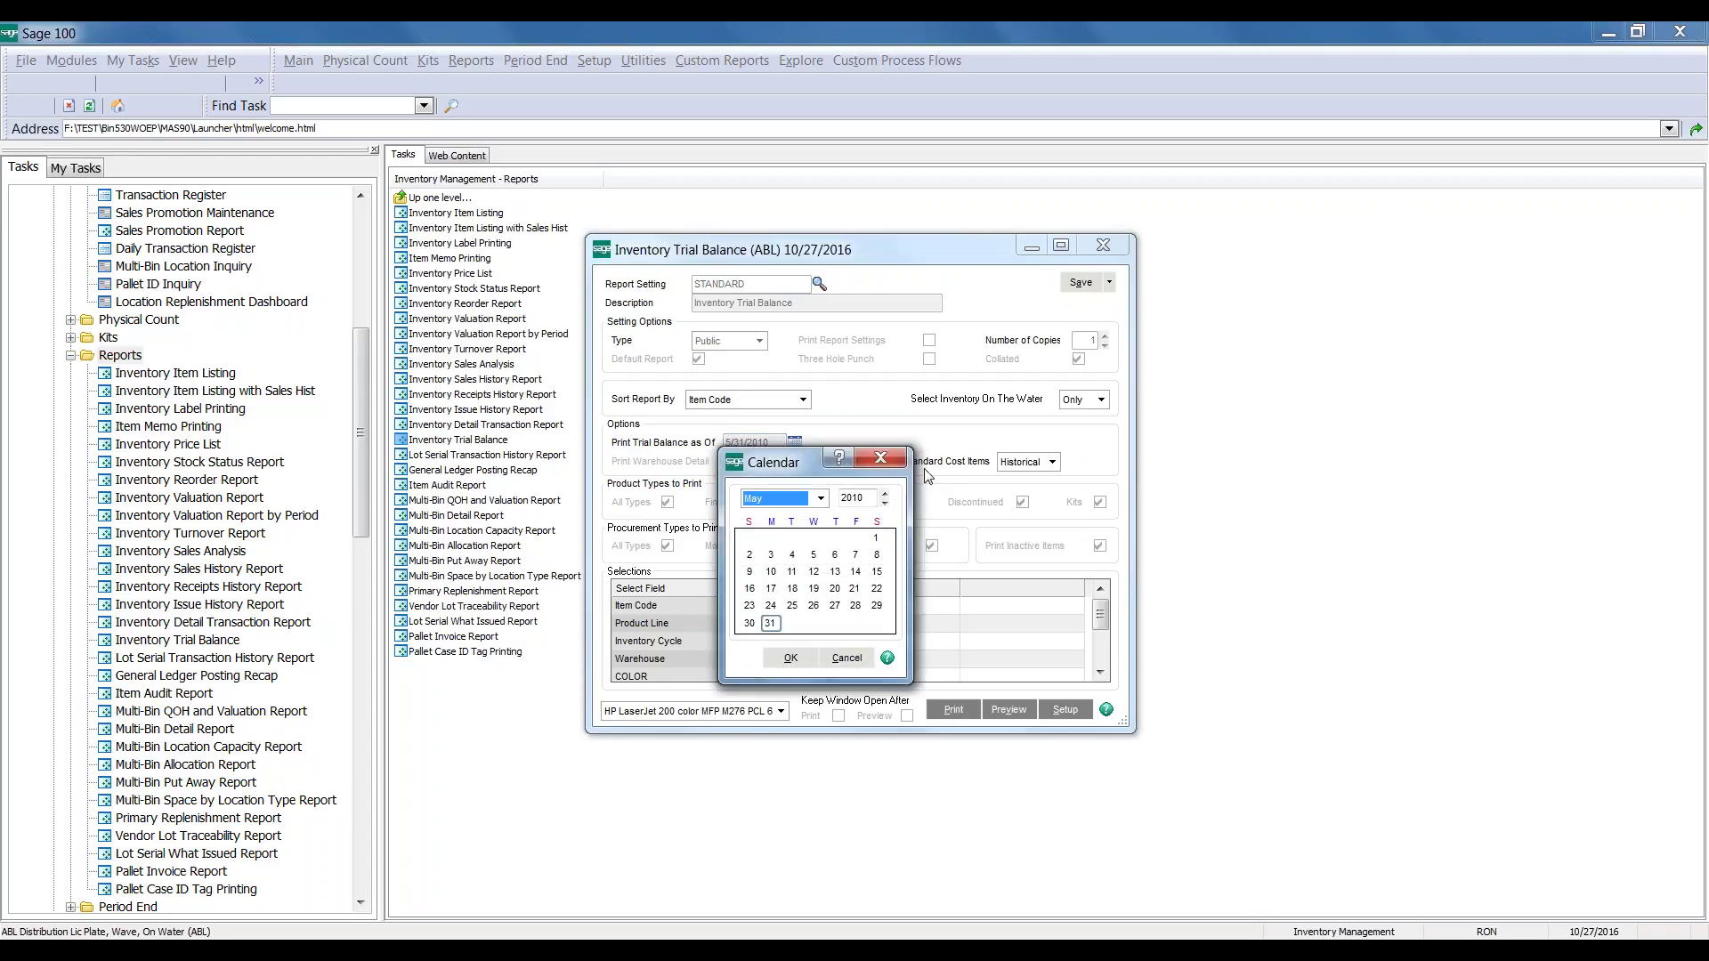
pyautogui.click(887, 498)
pyautogui.click(885, 495)
pyautogui.click(886, 495)
pyautogui.click(886, 495)
pyautogui.click(886, 495)
pyautogui.click(886, 494)
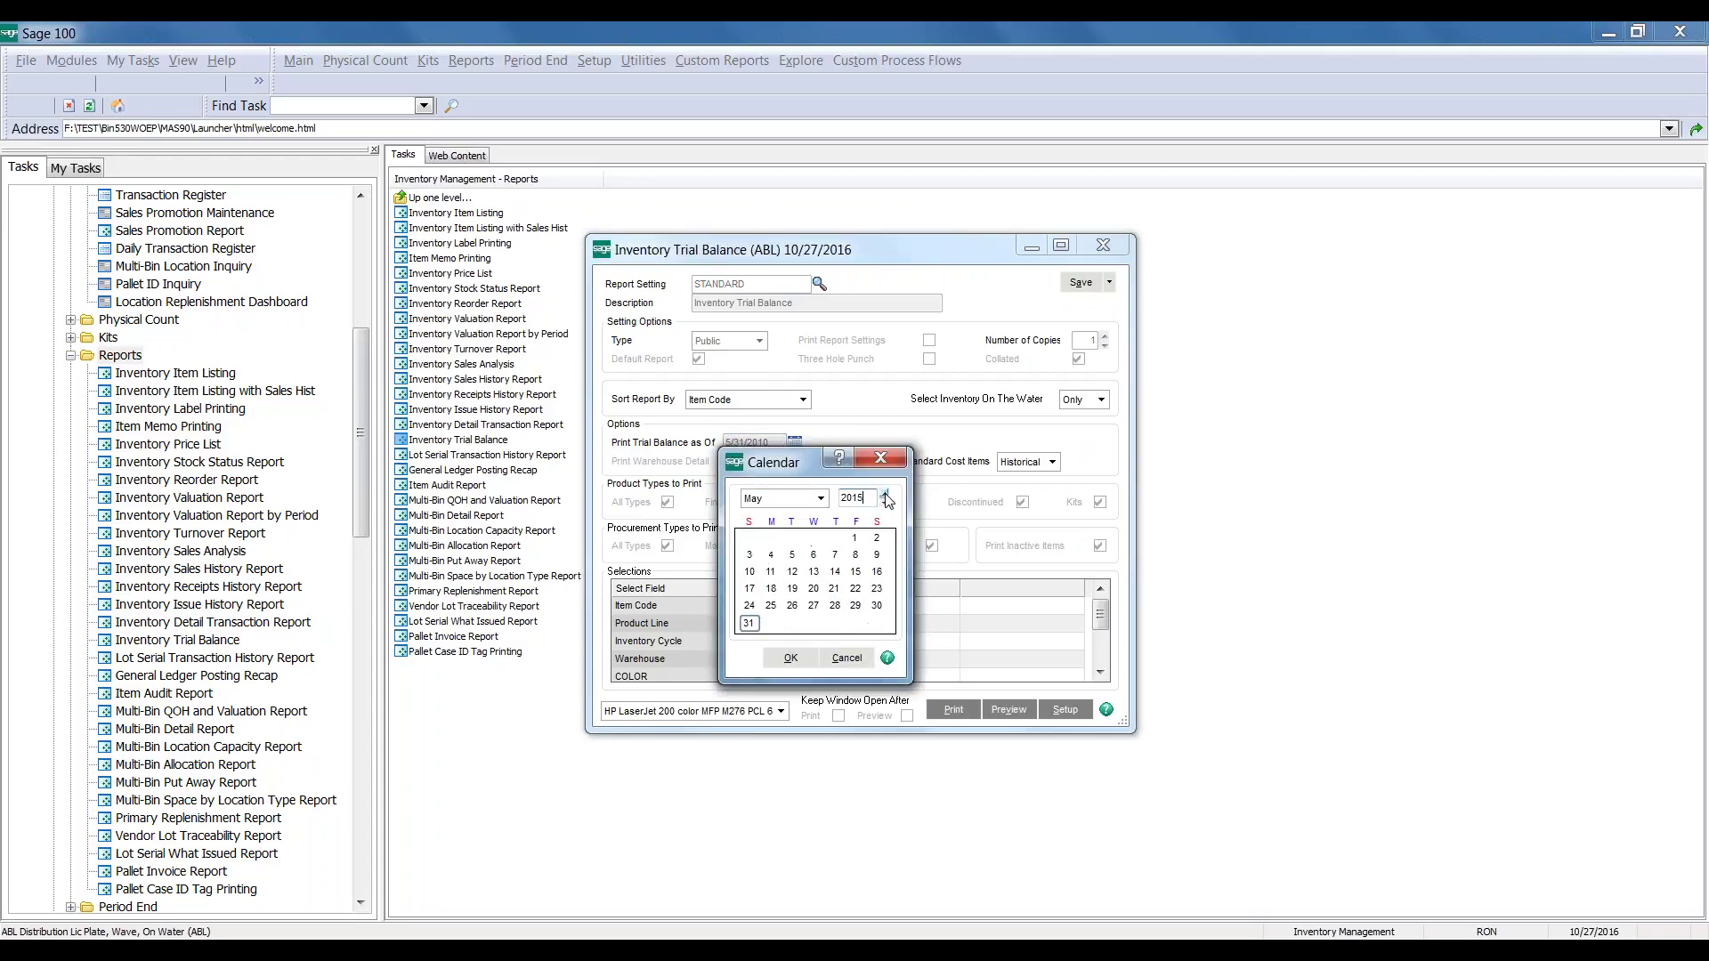
pyautogui.click(886, 495)
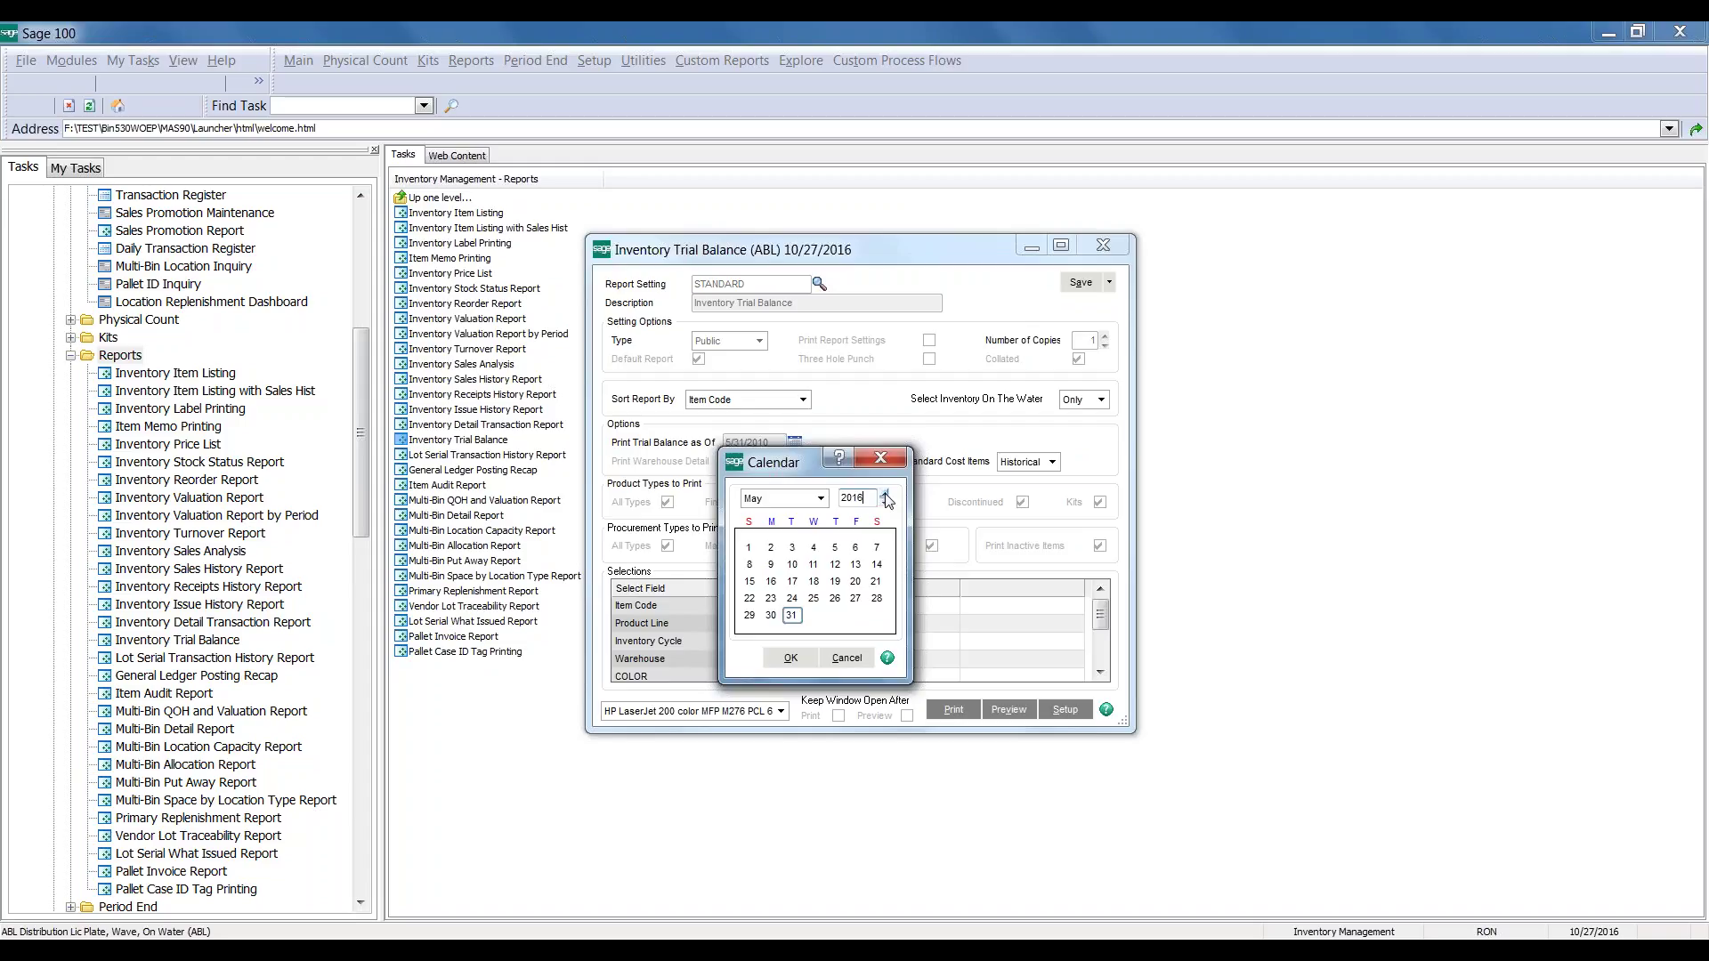
pyautogui.click(885, 495)
pyautogui.click(886, 504)
pyautogui.click(820, 498)
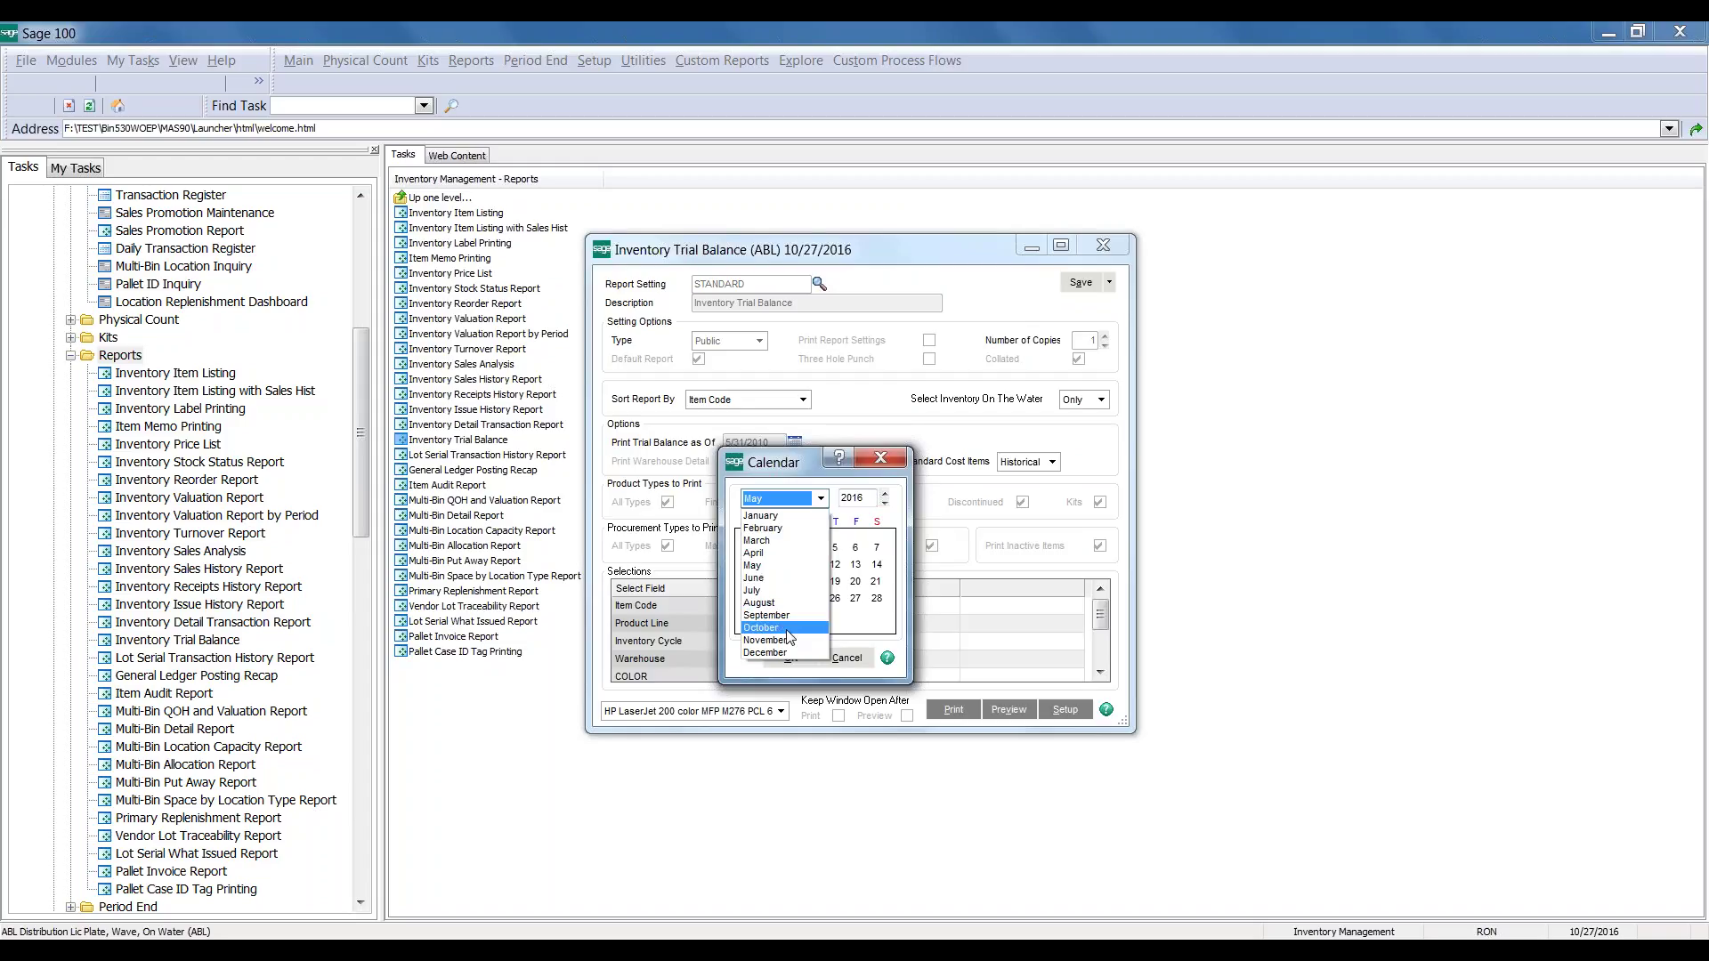
pyautogui.click(788, 628)
pyautogui.click(789, 658)
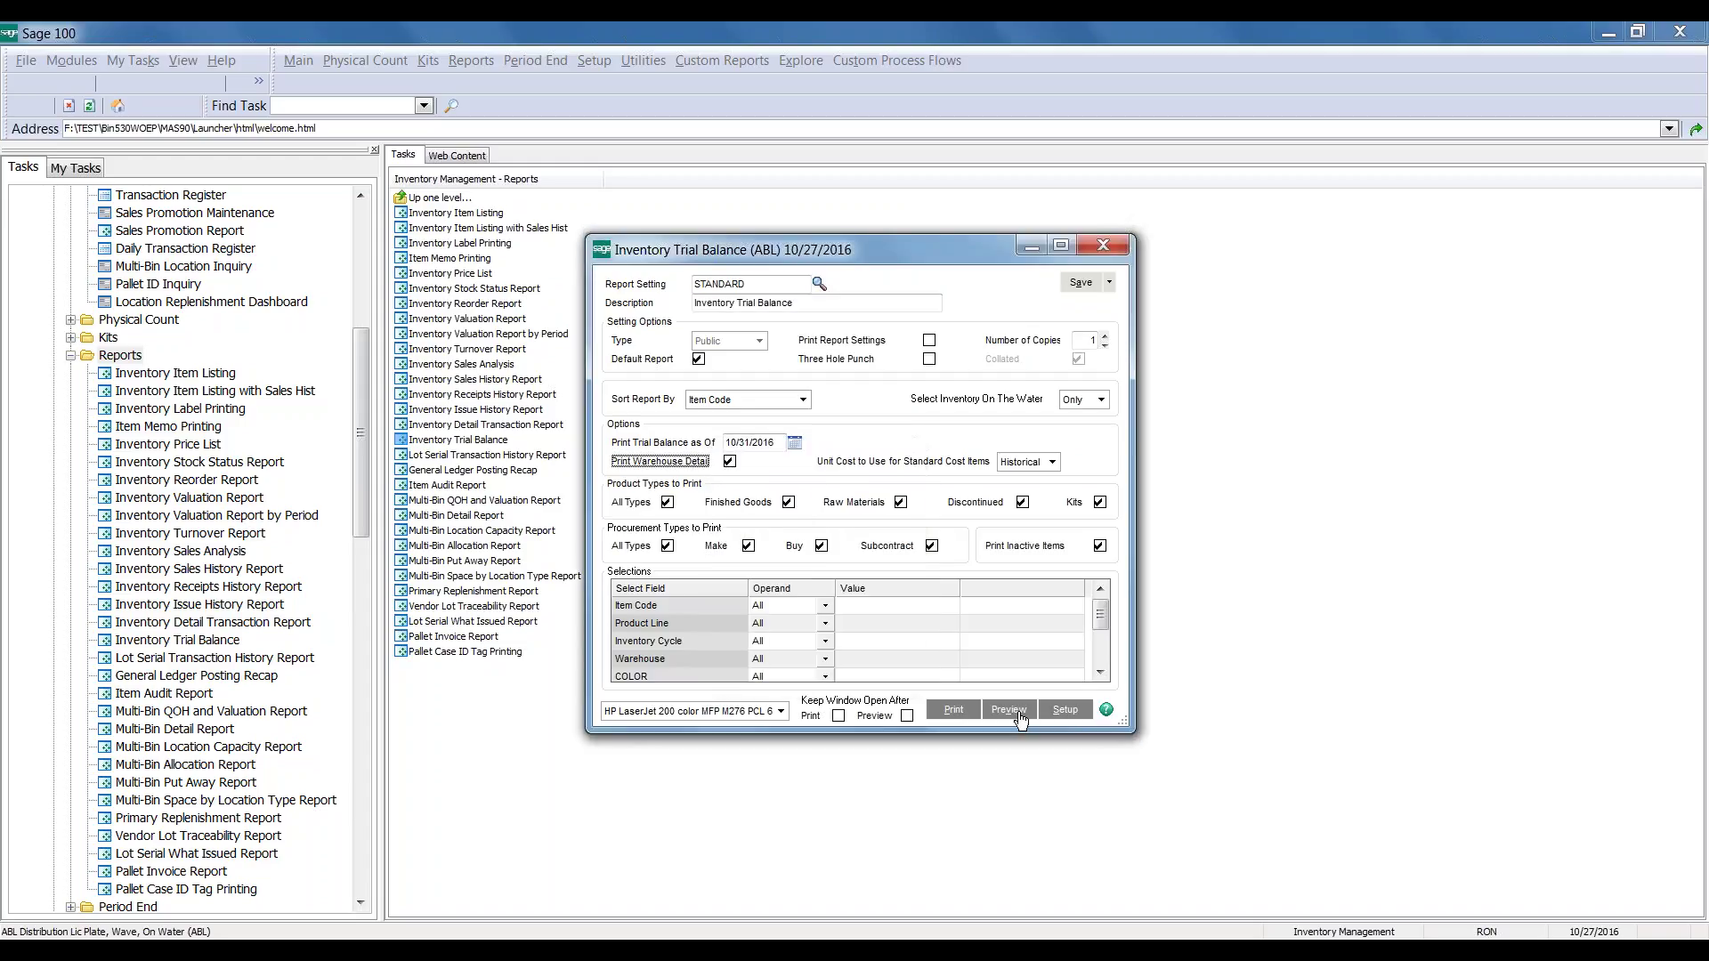
# Preview the Inventory Trial Balance full screen, examine its quantities and dollar amounts per item, and close it
pyautogui.click(1020, 719)
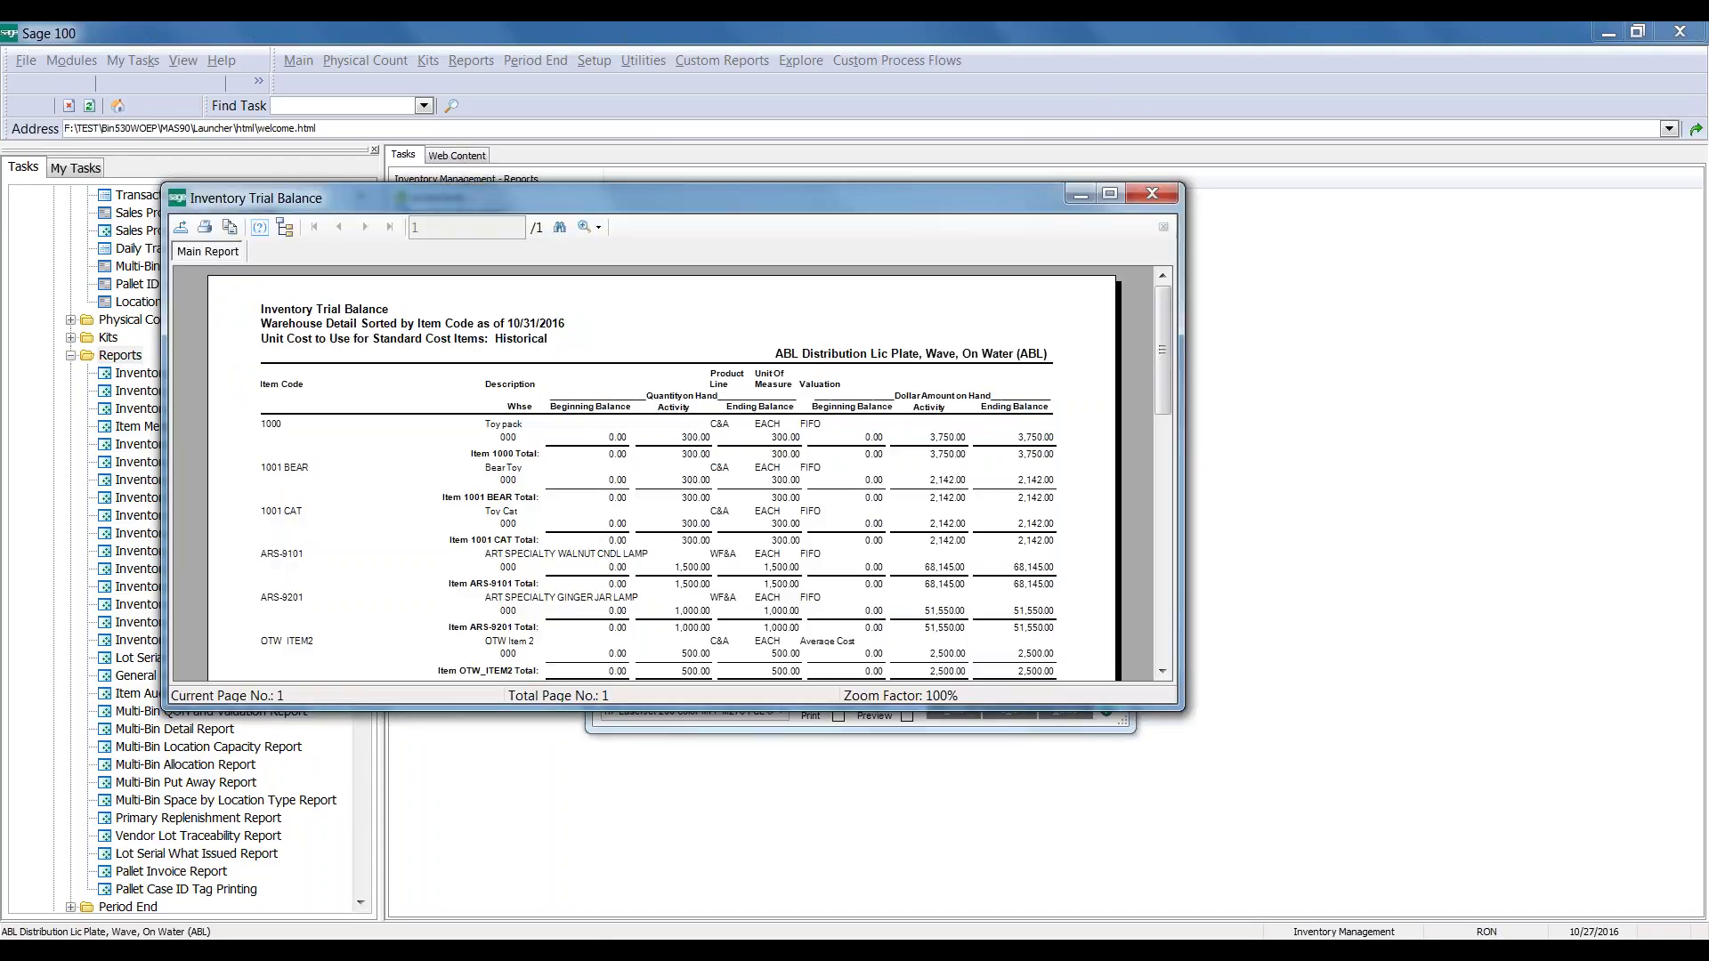
pyautogui.doubleClick(721, 201)
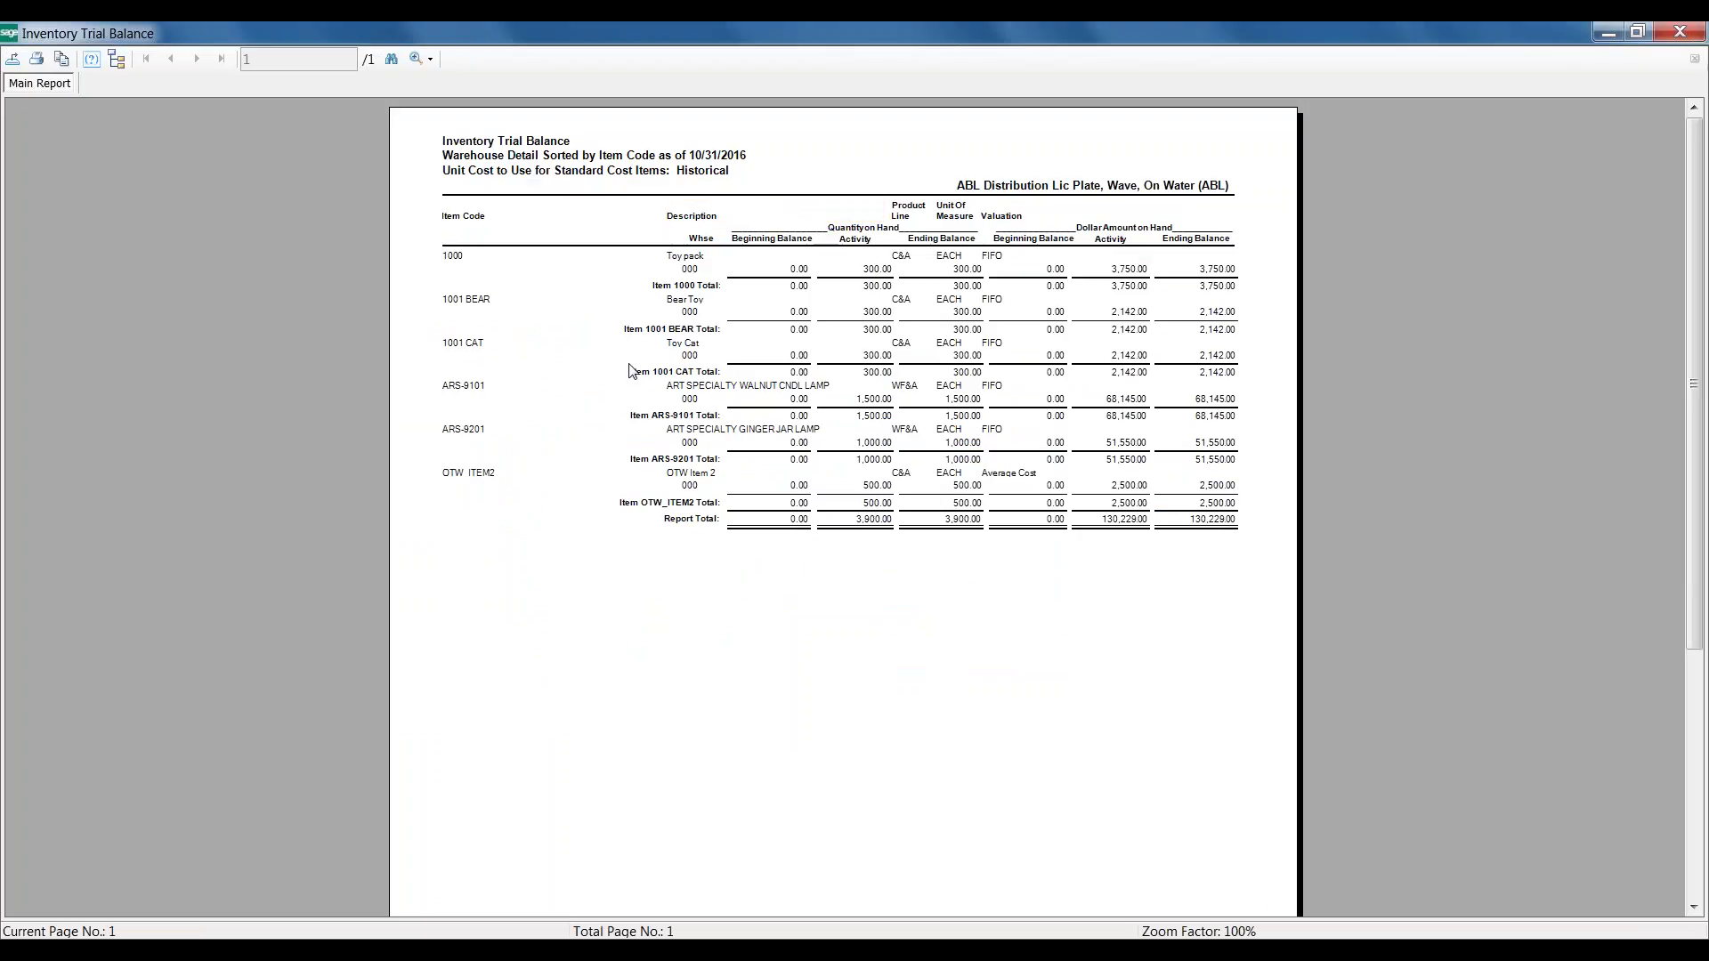
pyautogui.click(1680, 33)
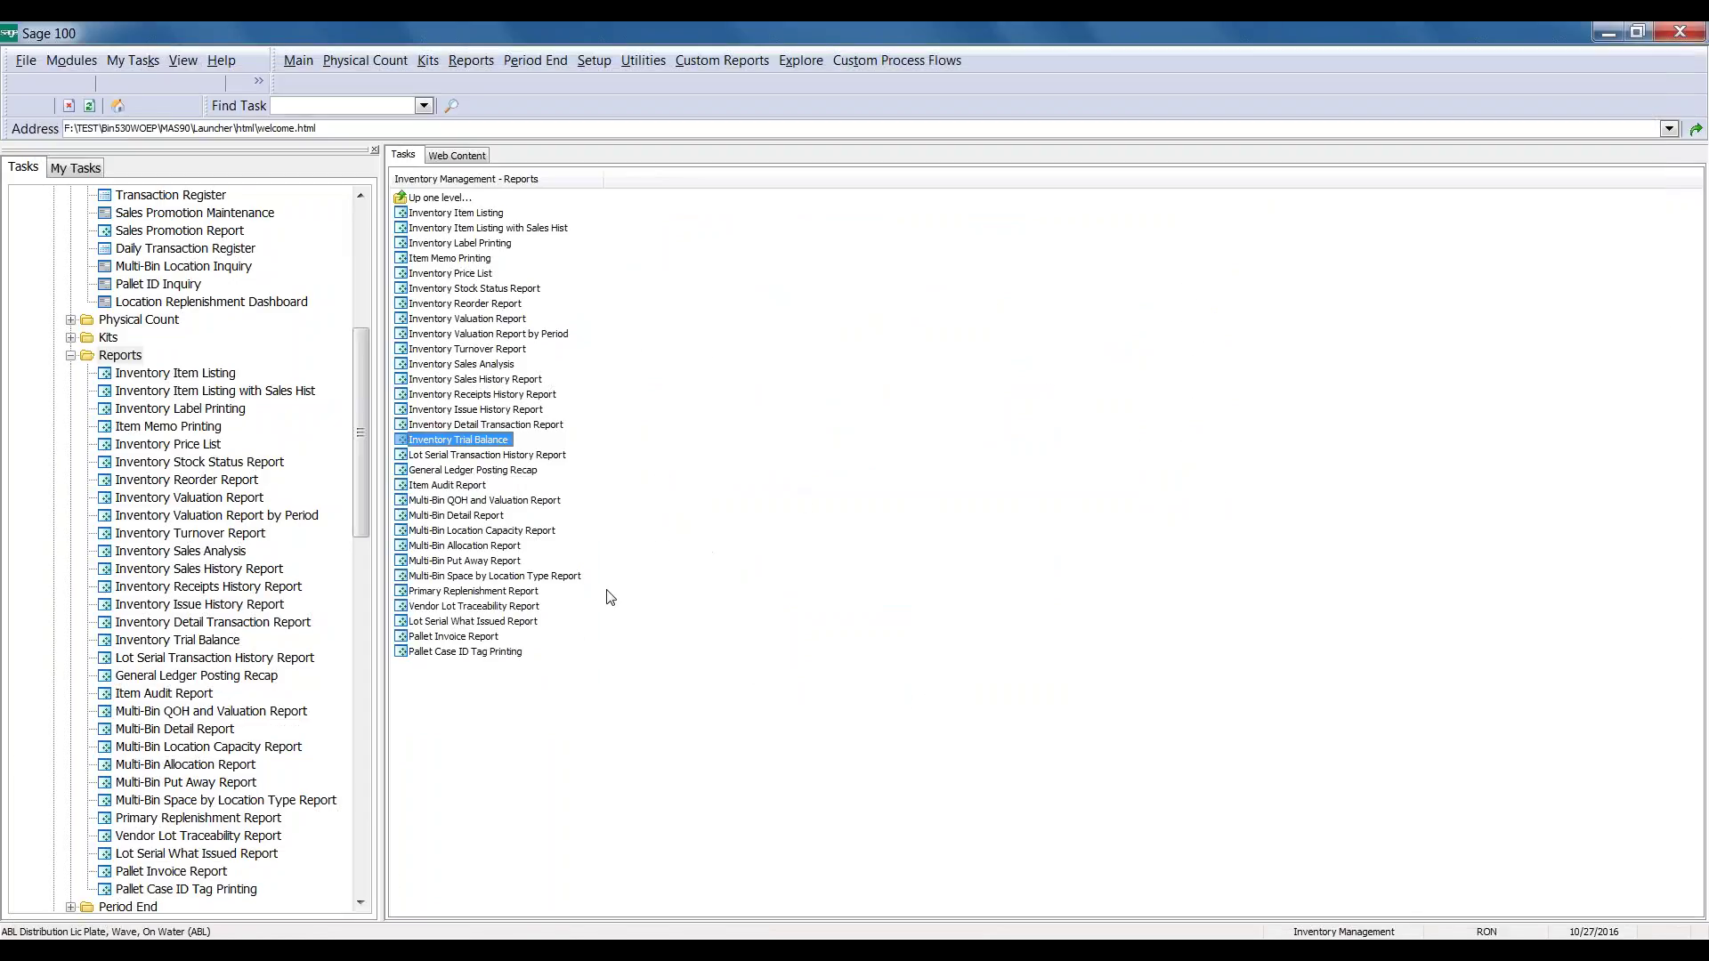
pyautogui.click(965, 950)
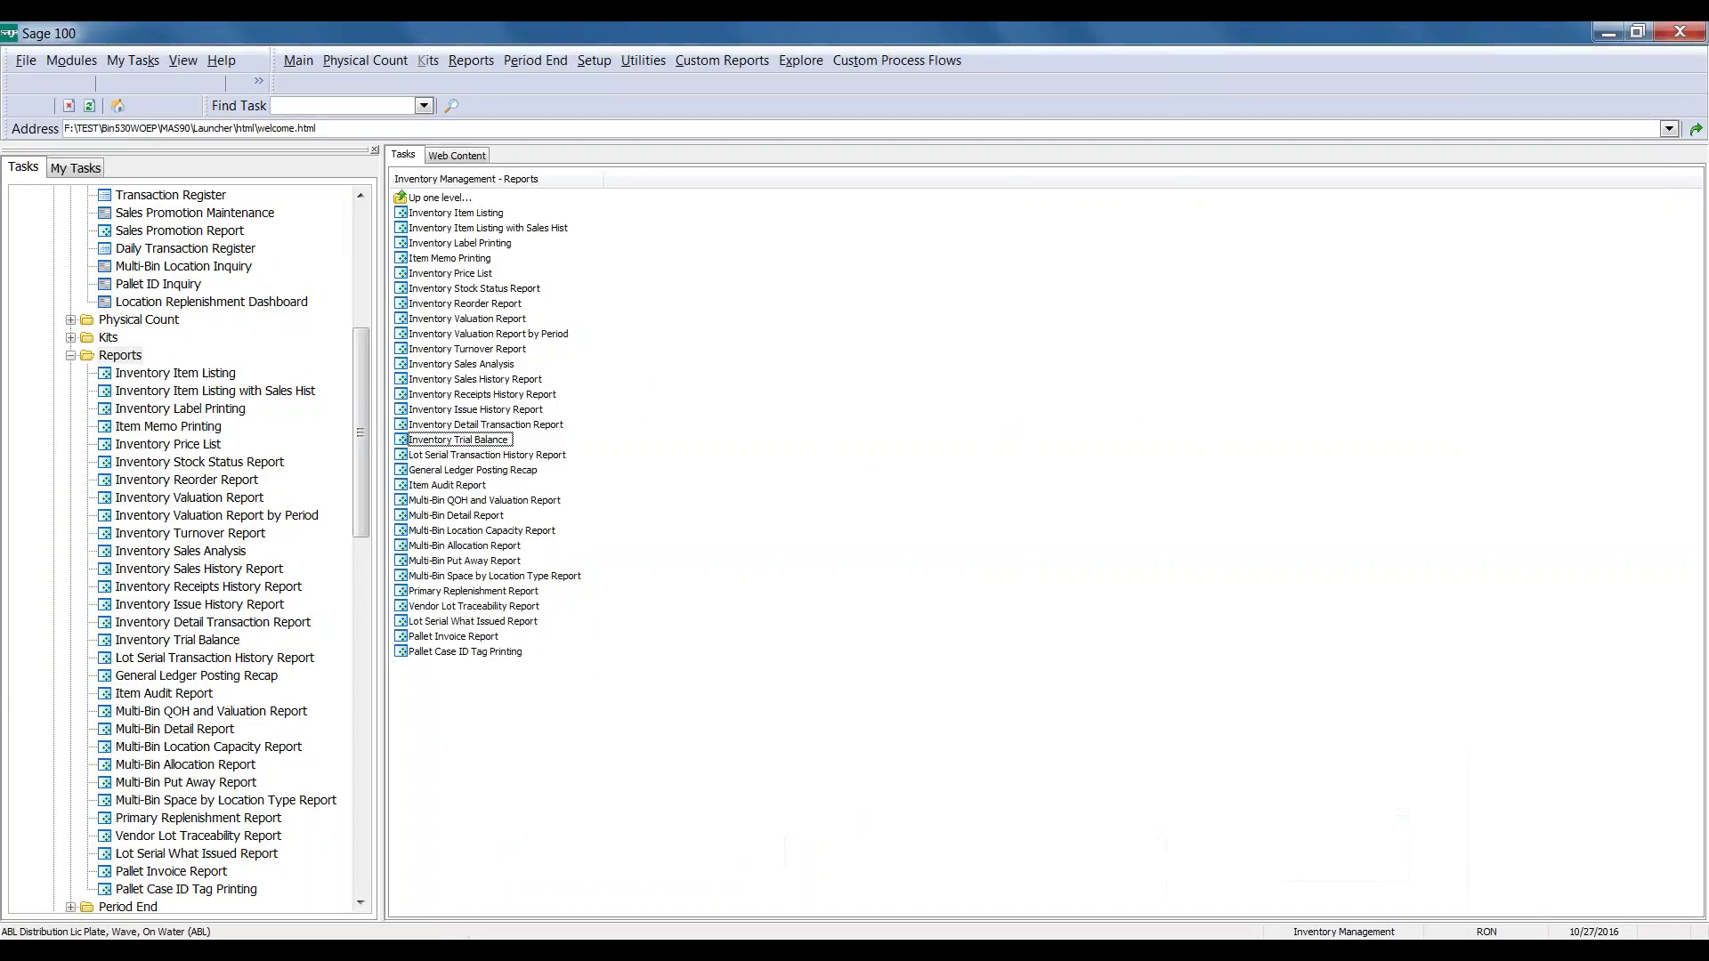
# Open Receive Container in Whse under Purchase Order and choose container CONT25 from the container list
pyautogui.moveTo(358, 450); pyautogui.dragTo(358, 643)
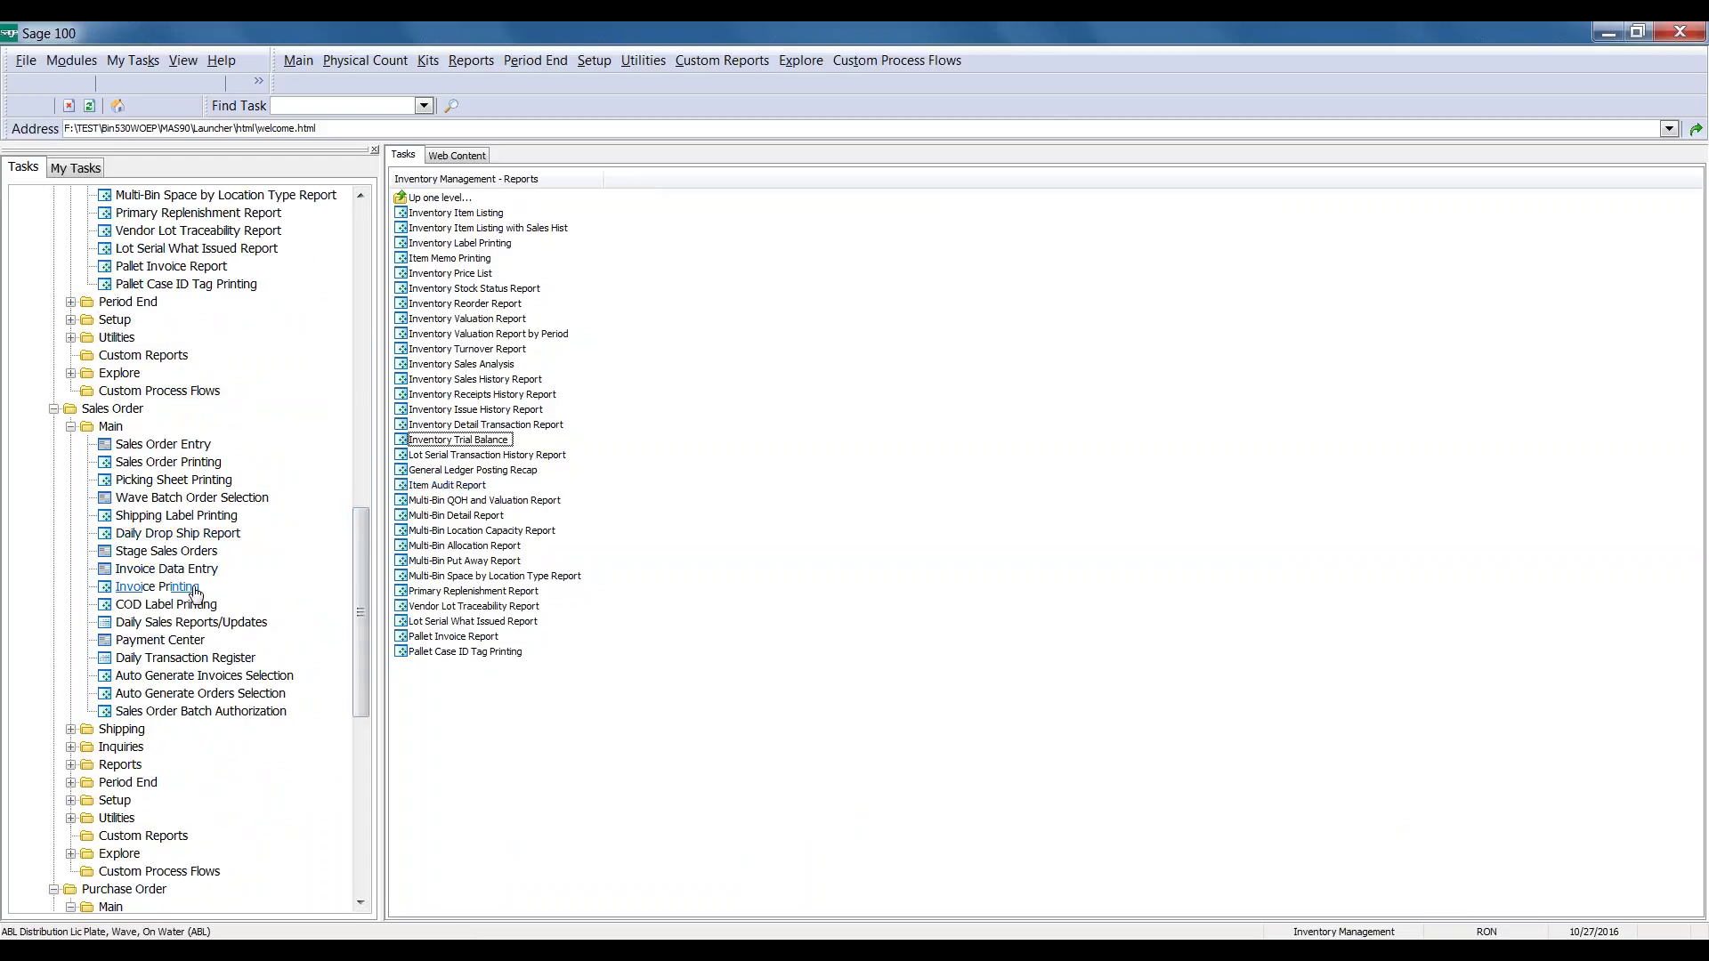
pyautogui.moveTo(356, 573); pyautogui.dragTo(362, 674)
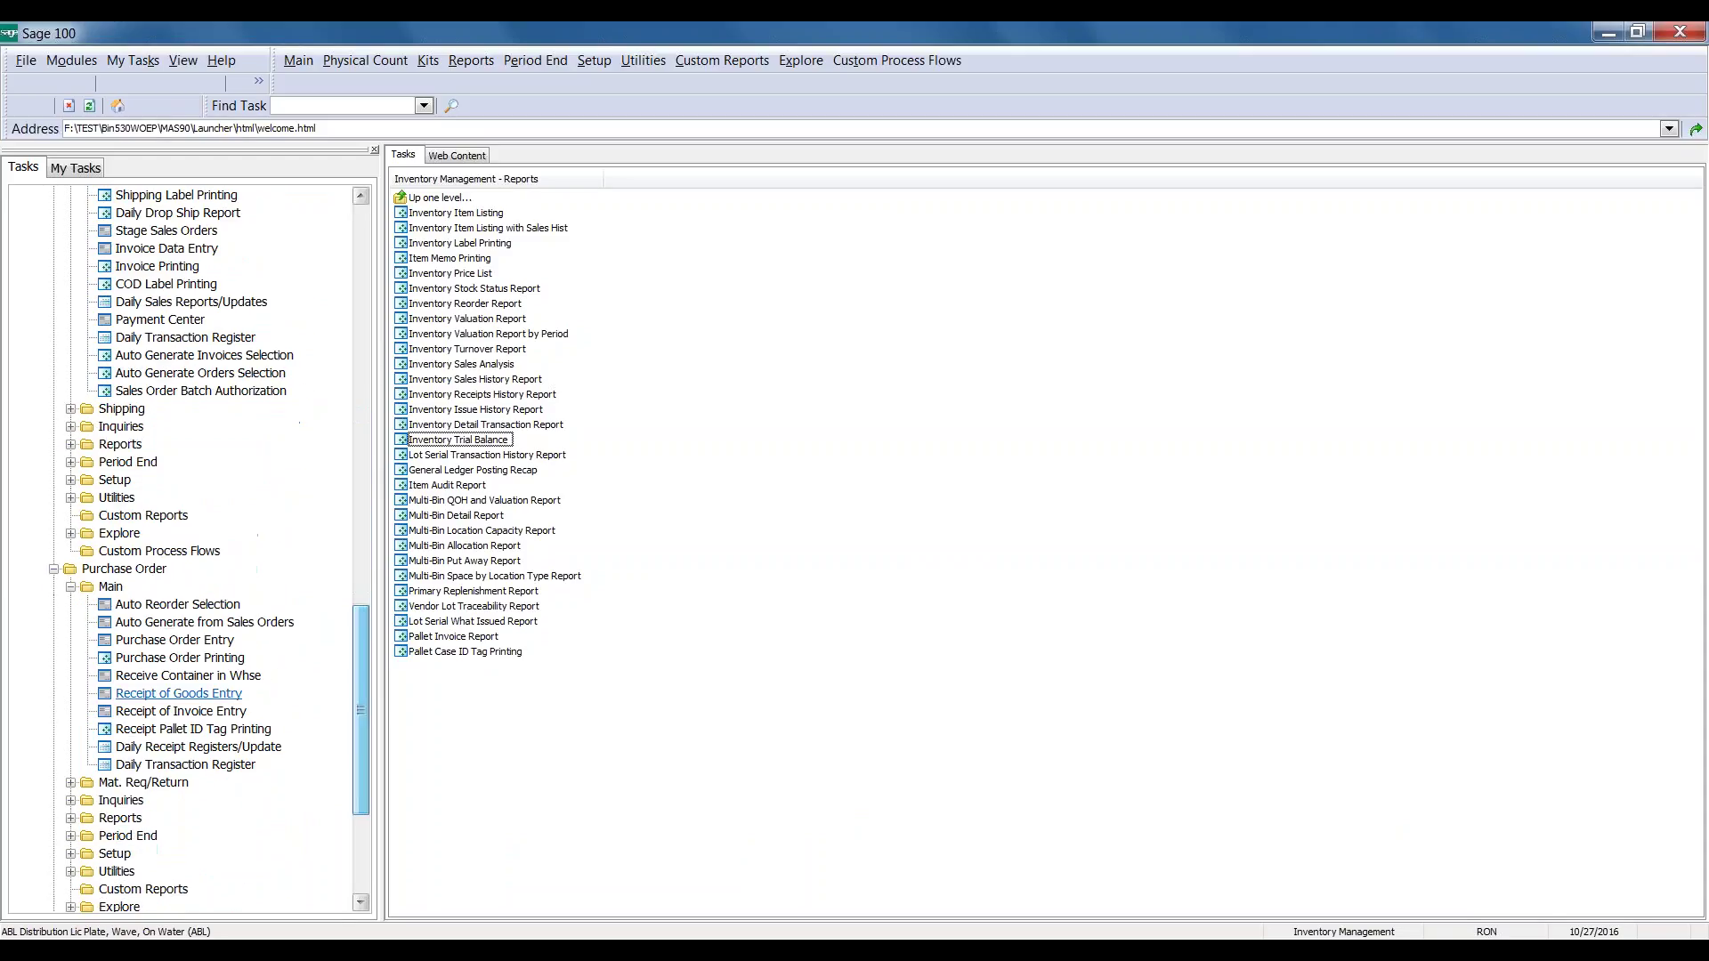
pyautogui.click(187, 676)
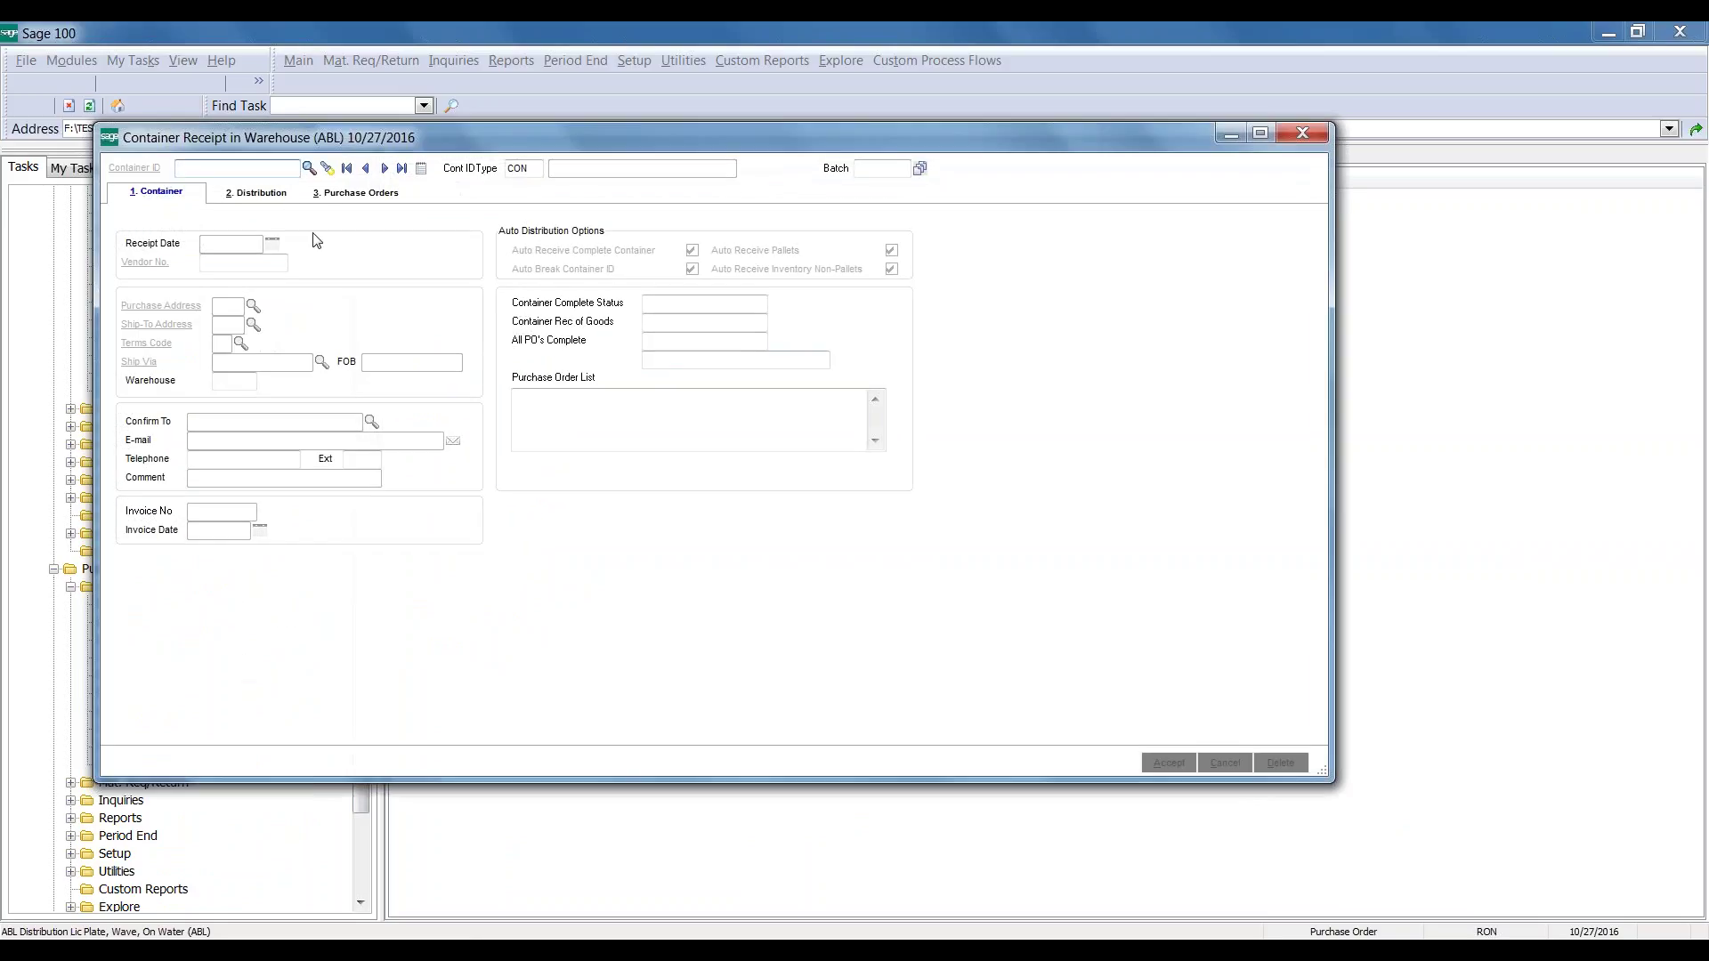
pyautogui.click(308, 168)
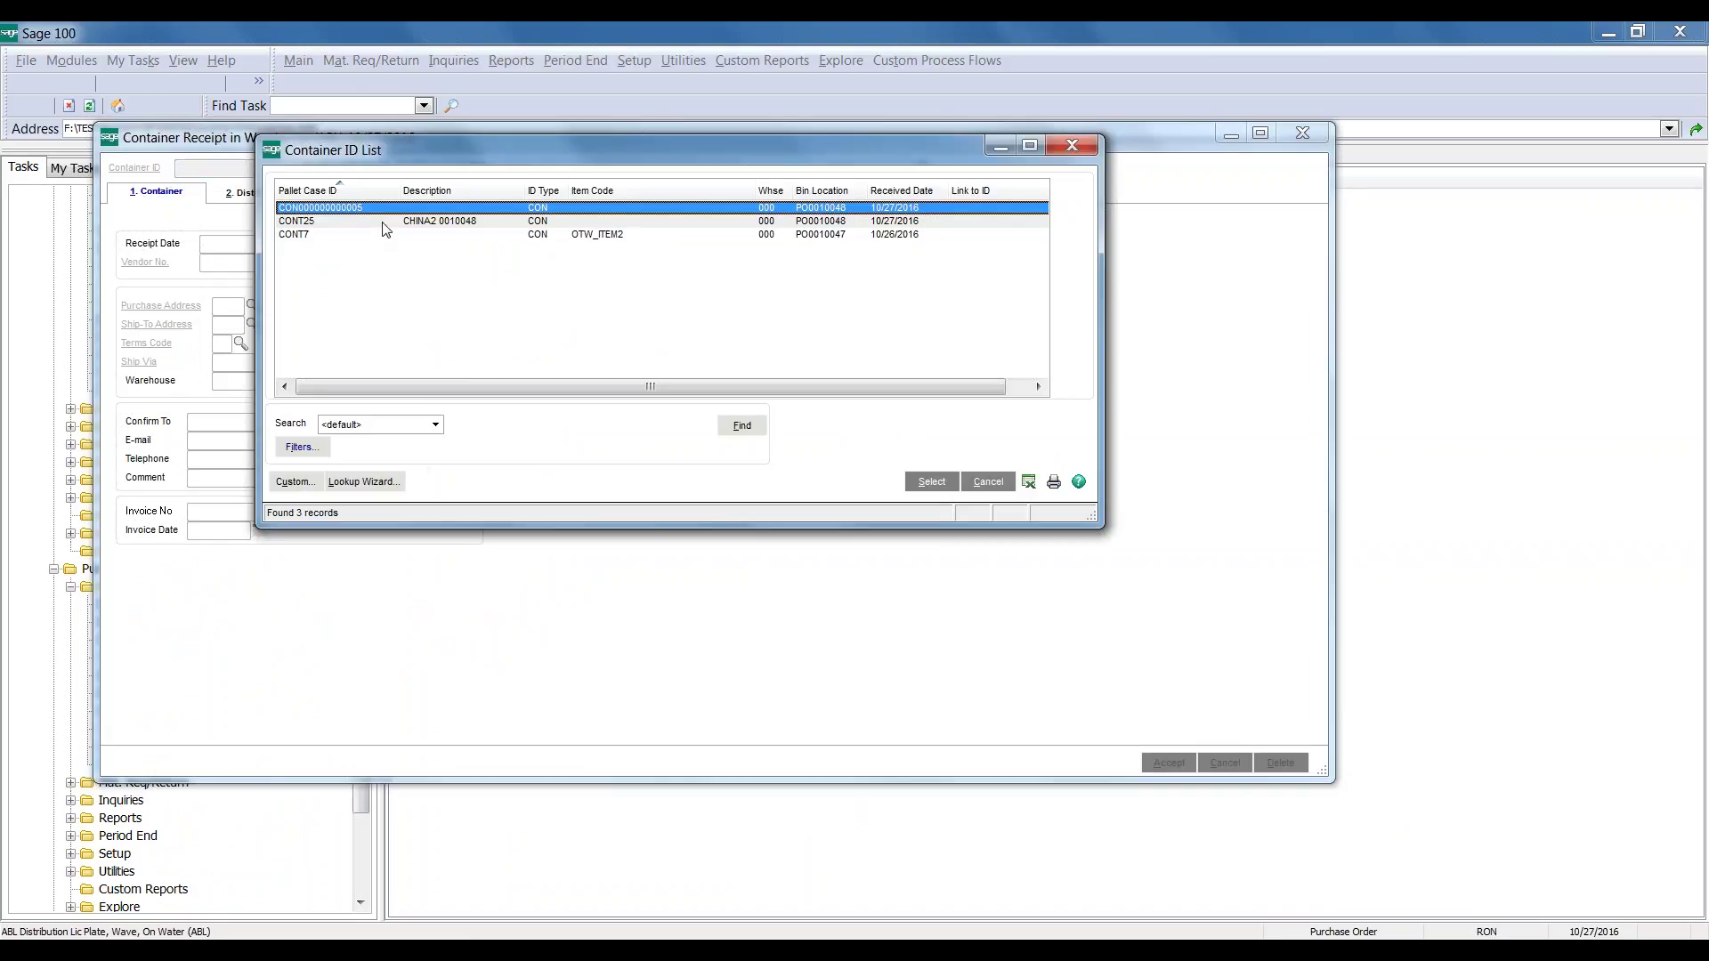
pyautogui.click(355, 222)
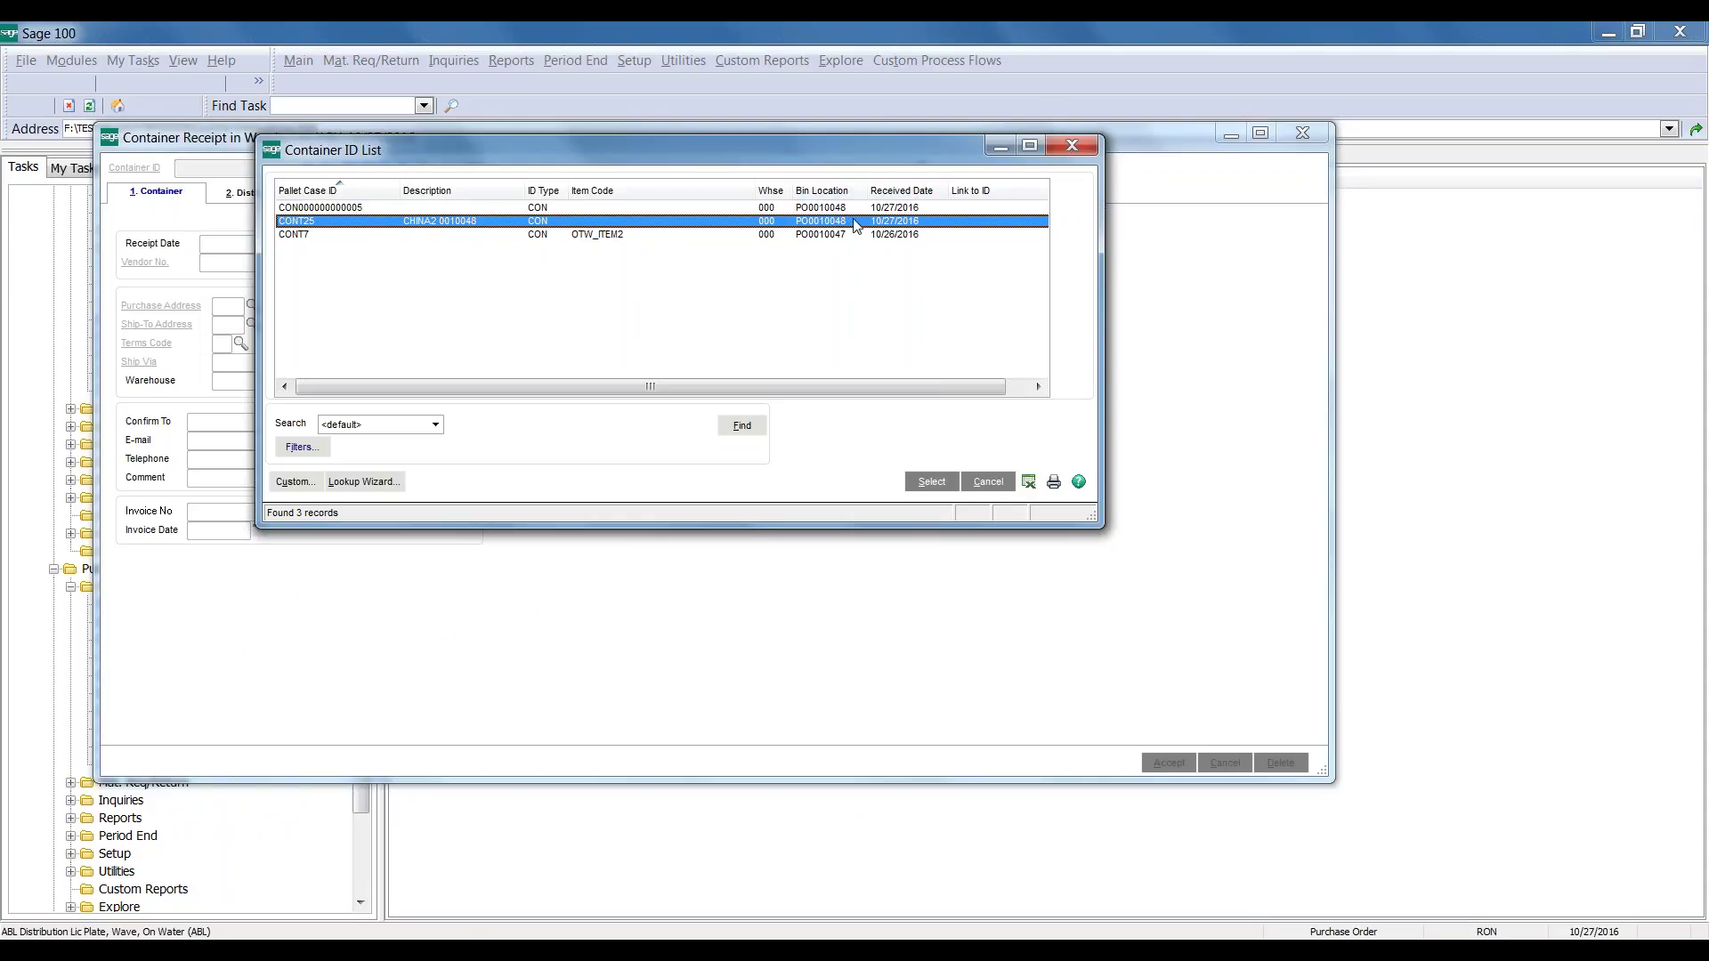
pyautogui.doubleClick(687, 220)
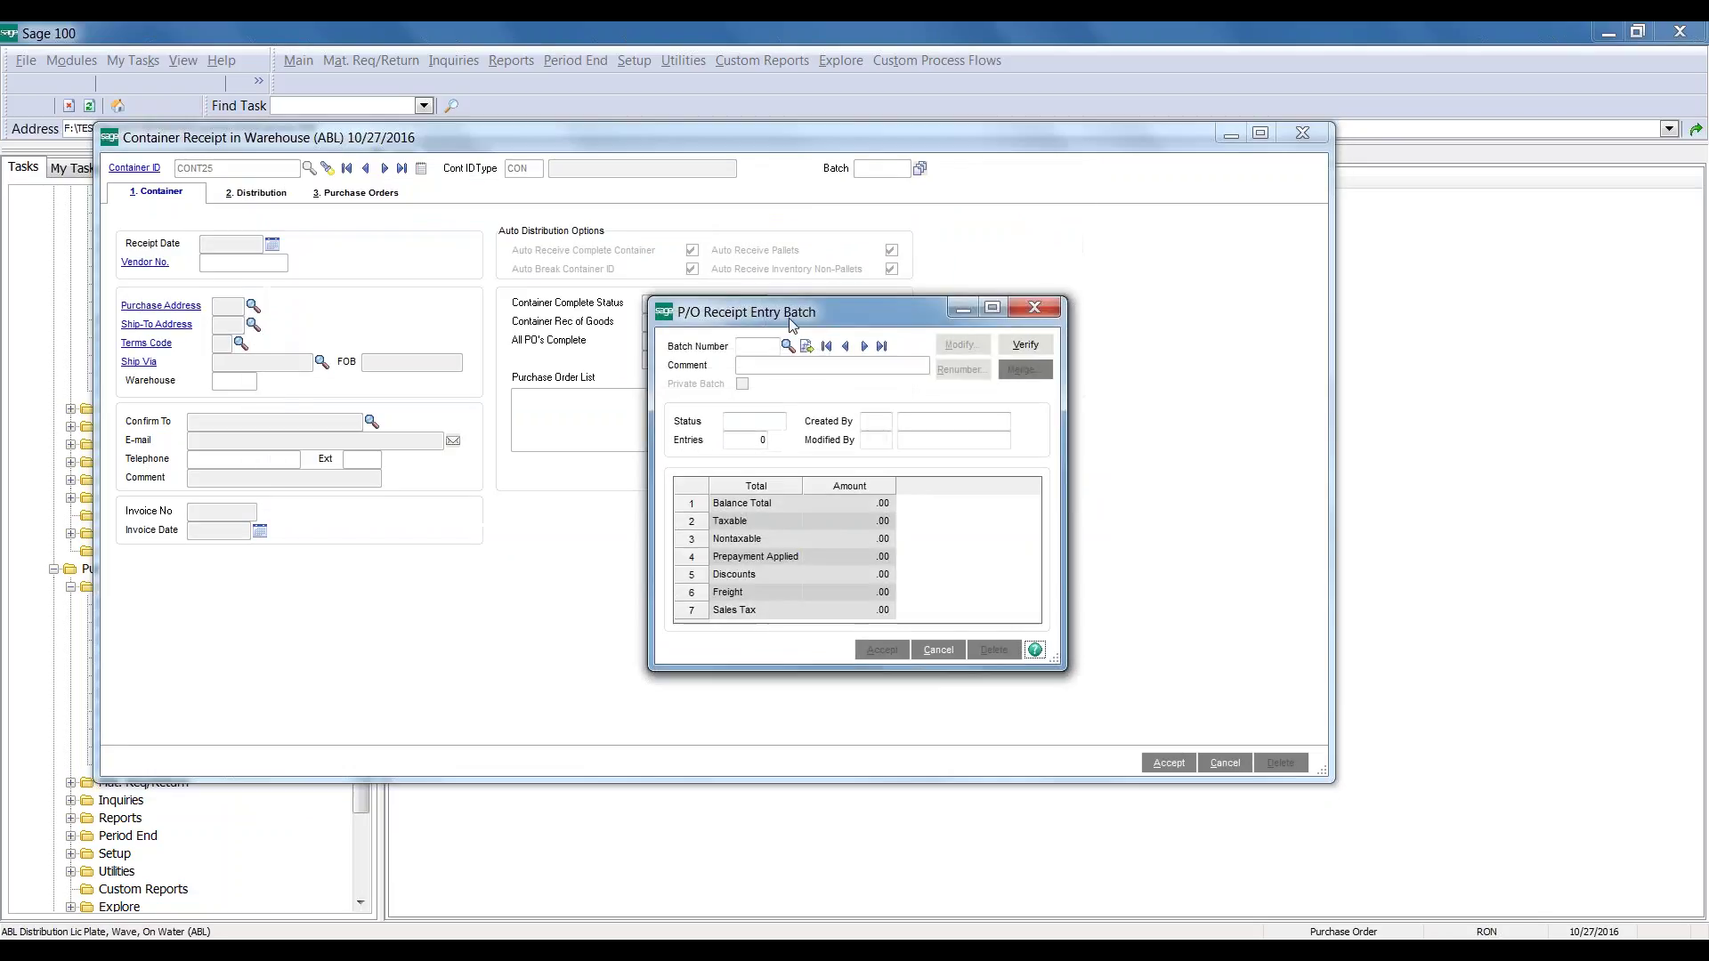
# Create a new receipt entry batch for the container receipt, accept it, and display the container's distribution lines
pyautogui.click(806, 347)
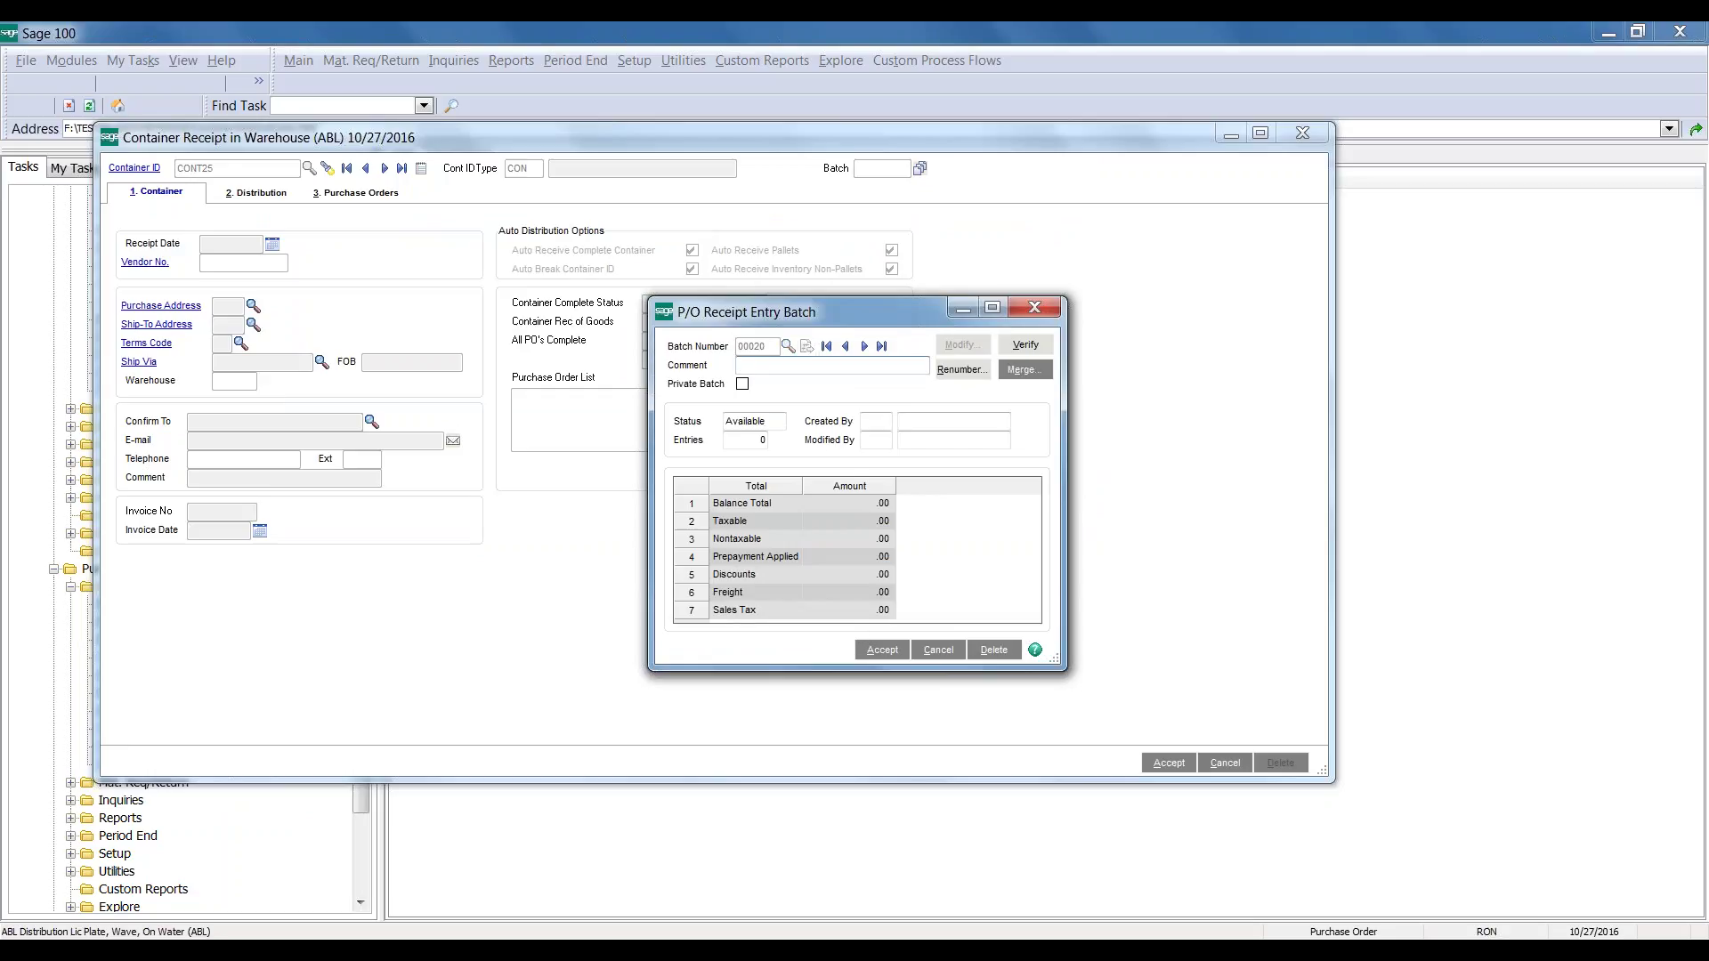
pyautogui.click(882, 650)
pyautogui.click(267, 193)
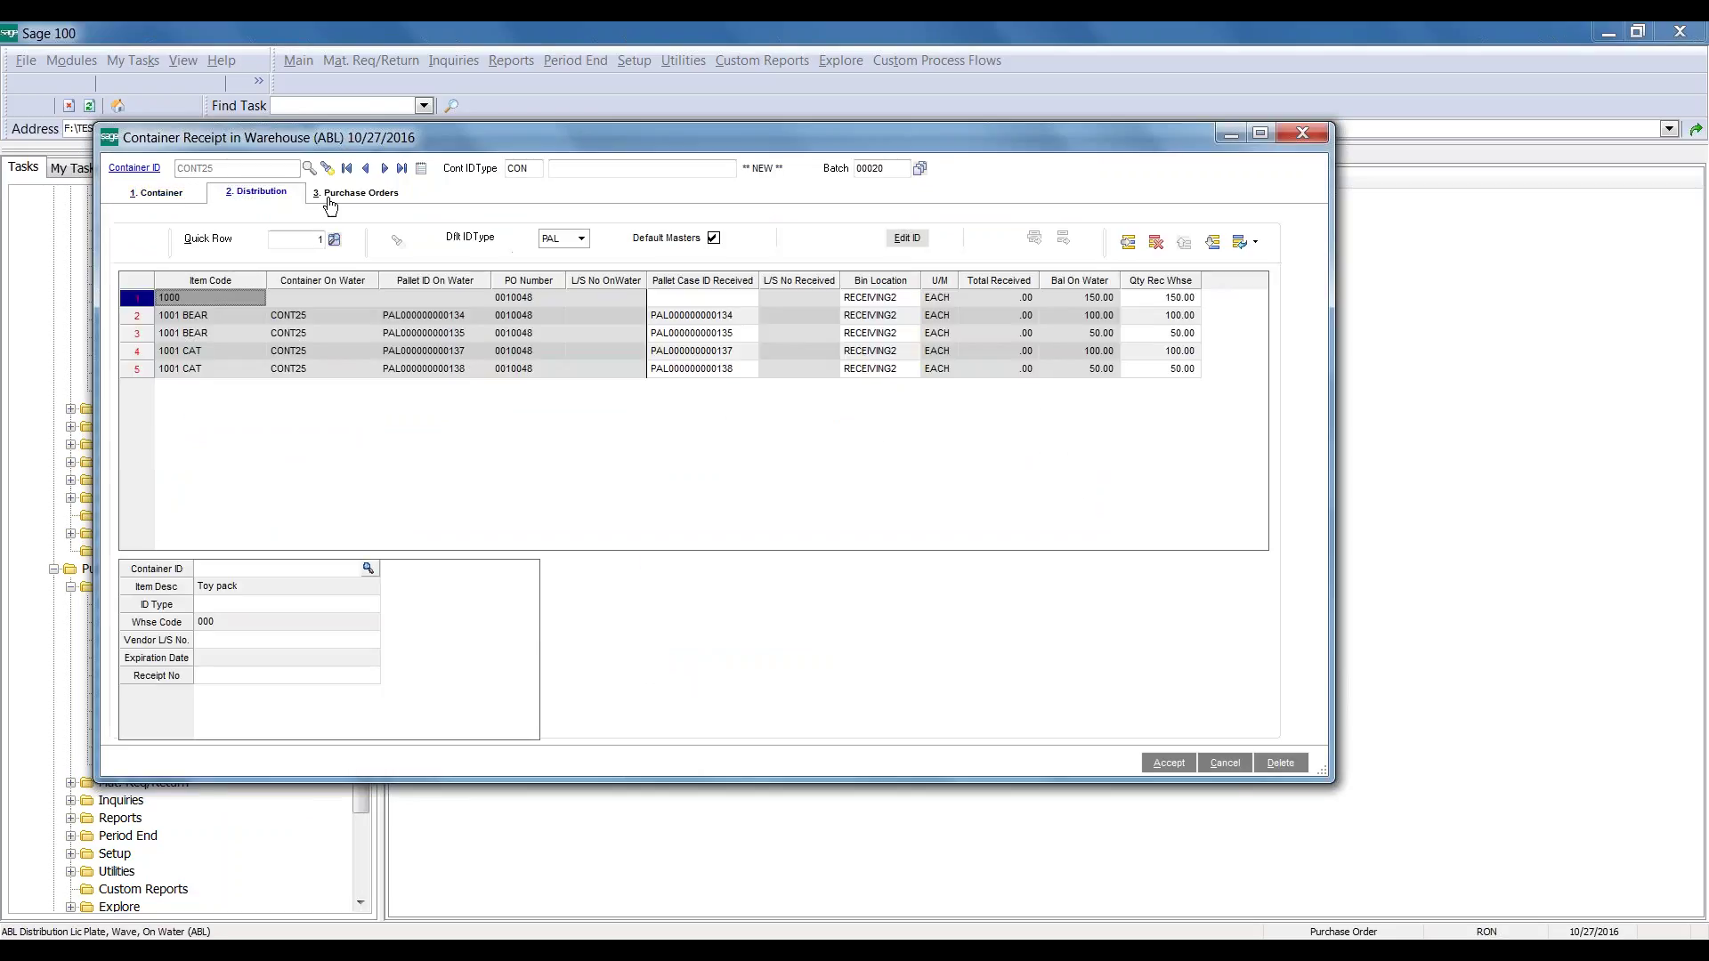
# Review container CONT25's purchase order landed cost allocation and accept its warehouse receipt
pyautogui.click(350, 197)
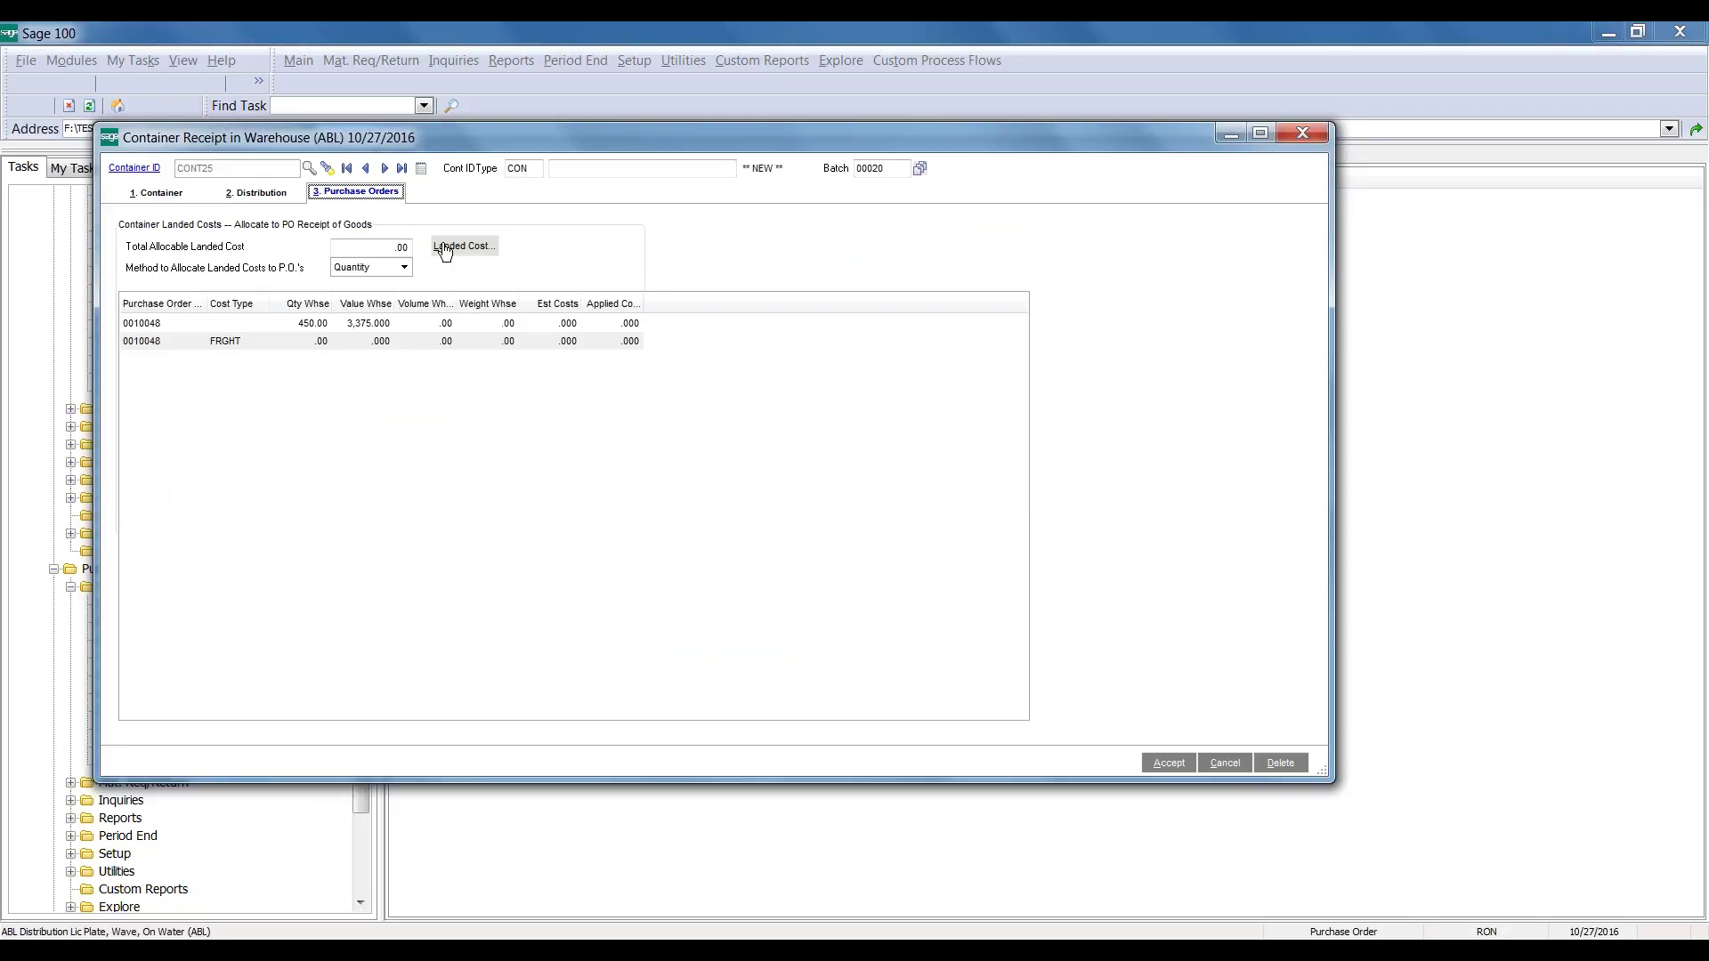
pyautogui.click(1166, 763)
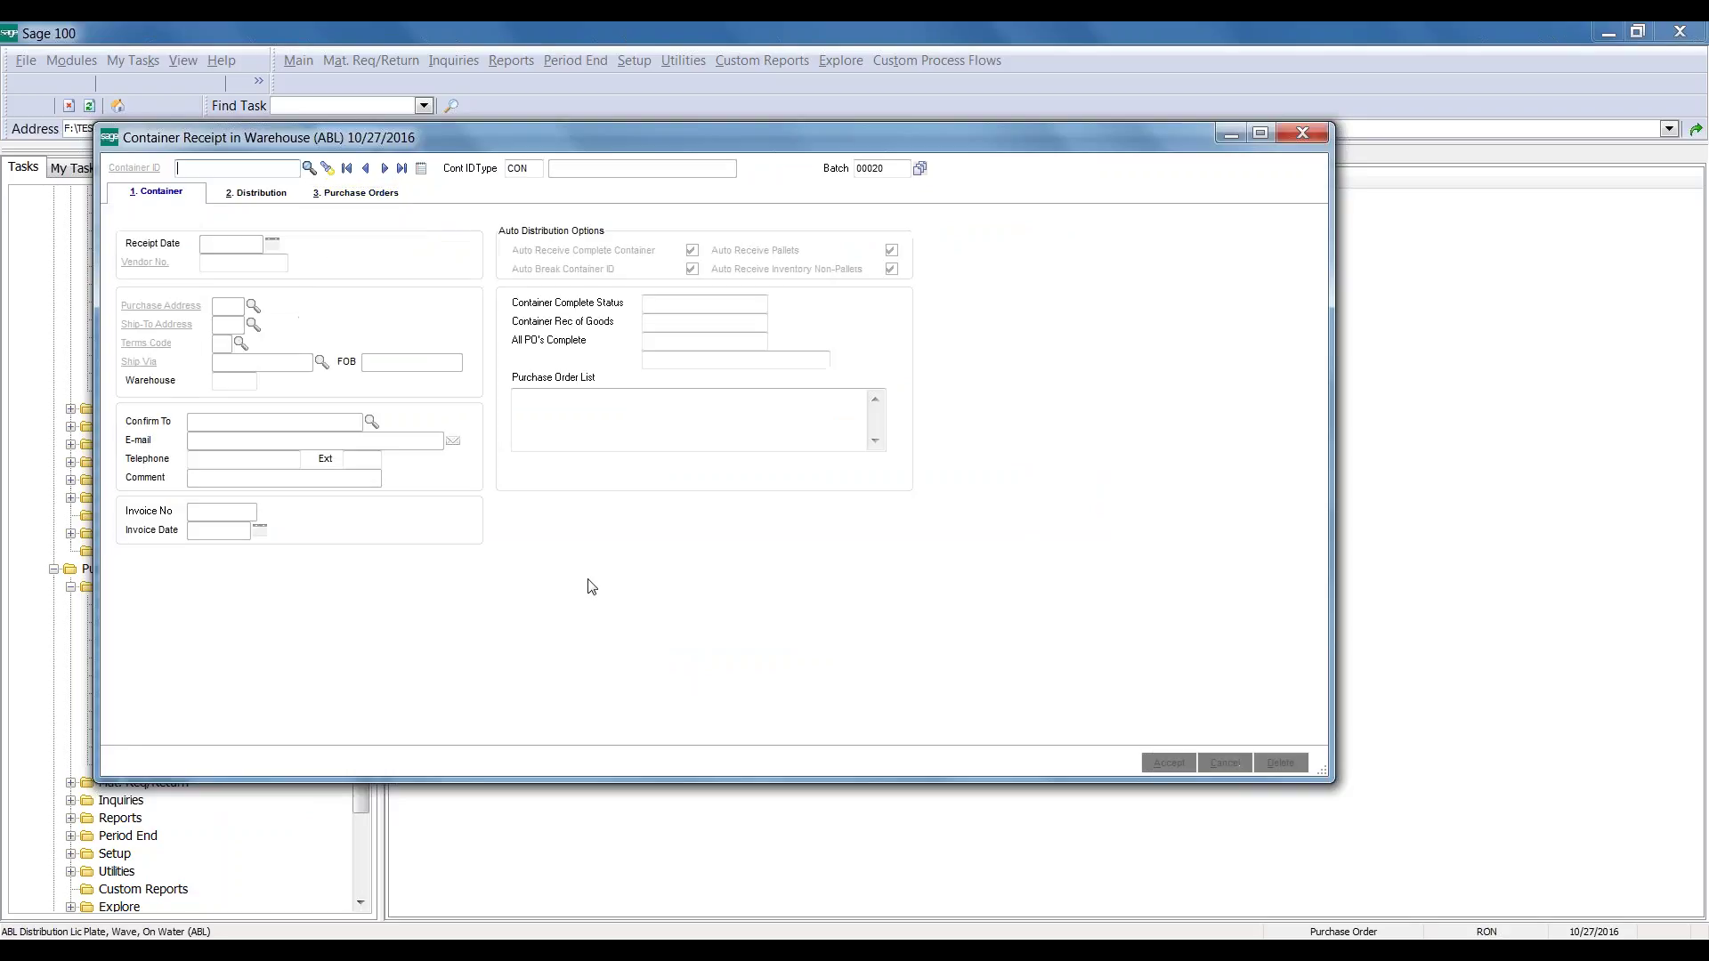
# Look through the Container ID List and the Container ID Receipt of Goods list, closing both without selecting anything
pyautogui.click(308, 168)
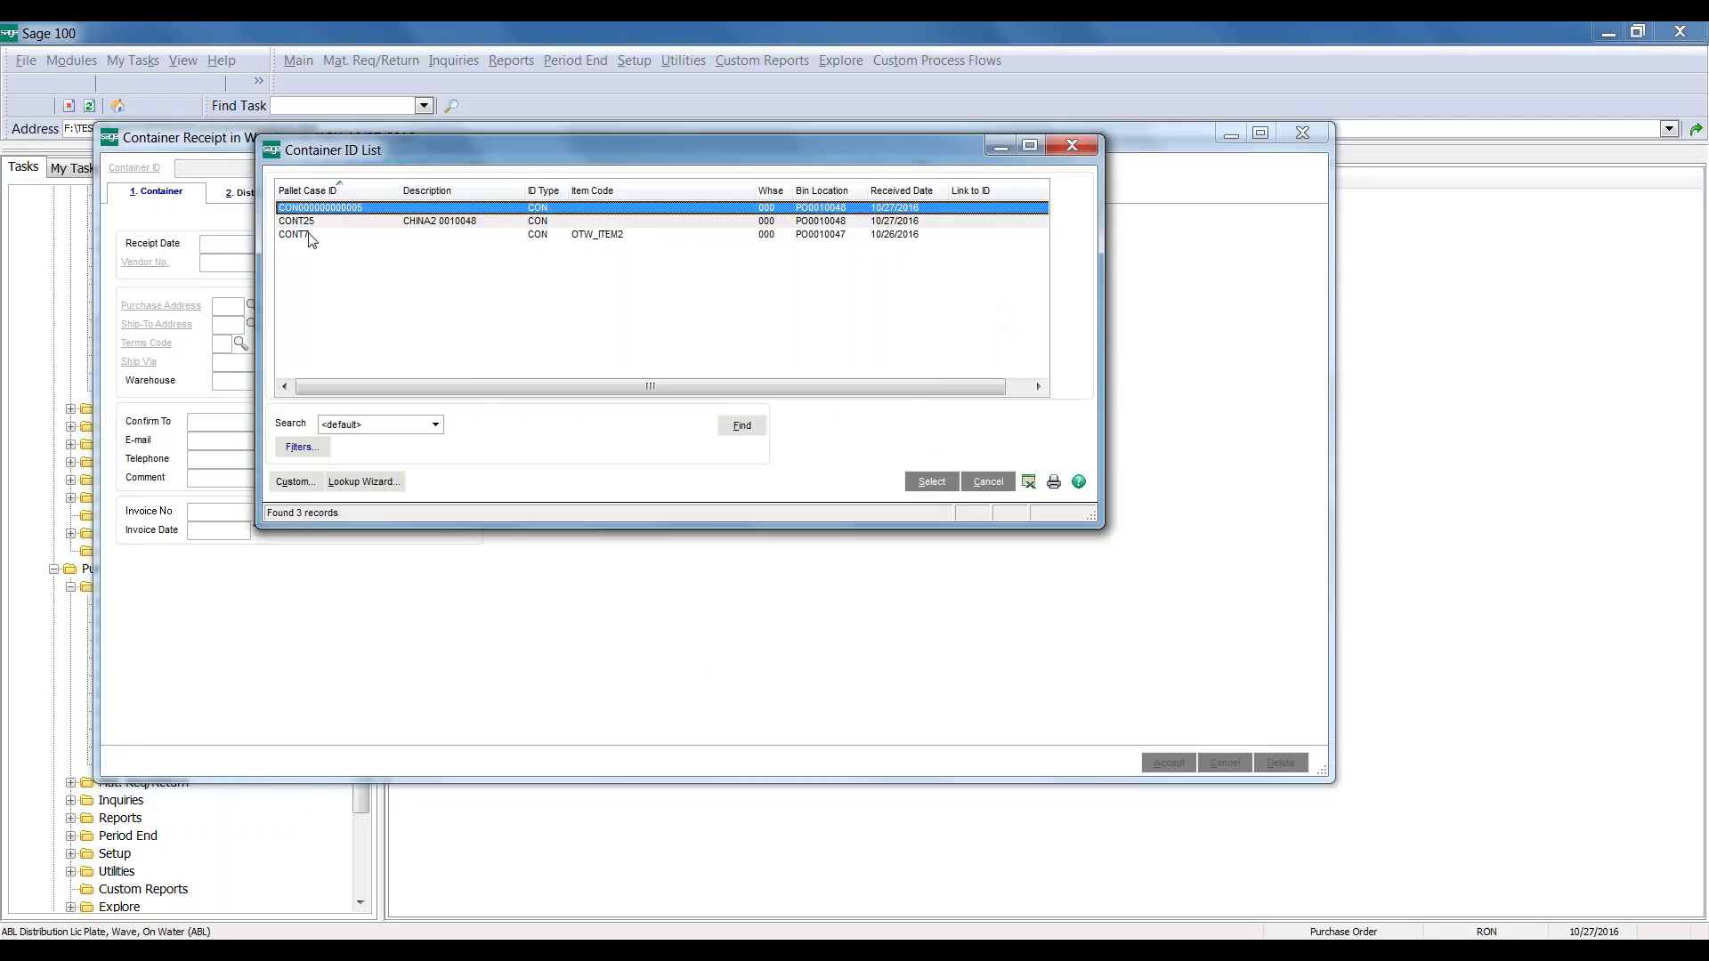
pyautogui.click(1070, 147)
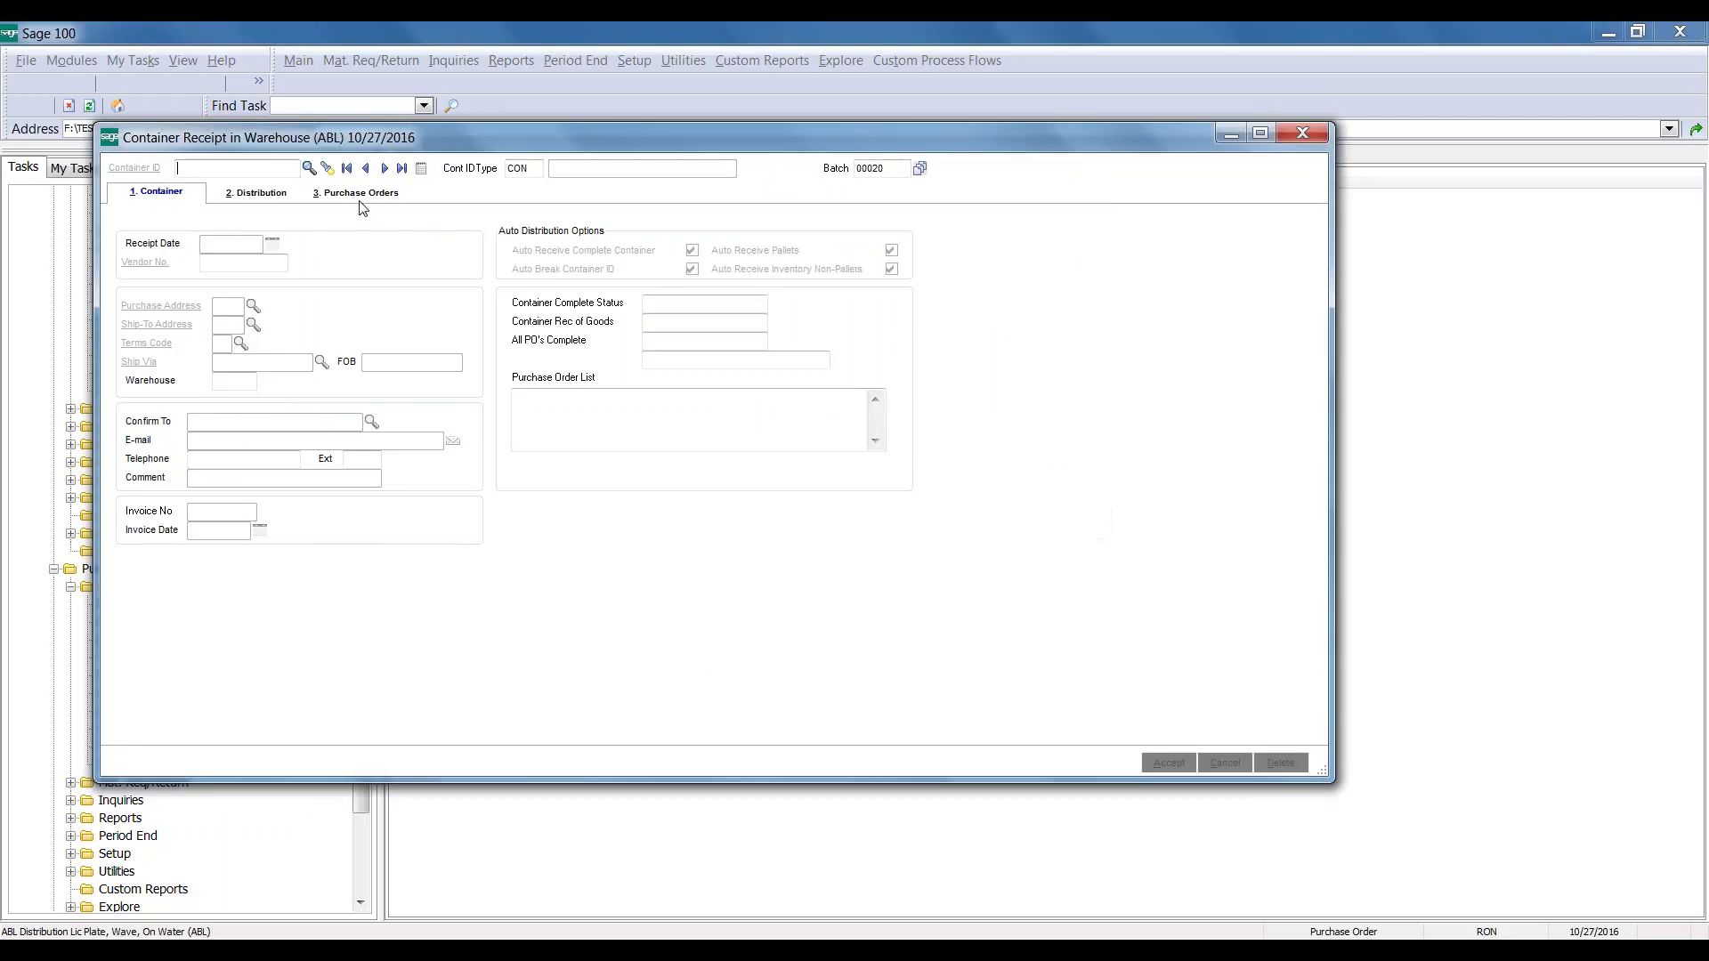
pyautogui.click(326, 171)
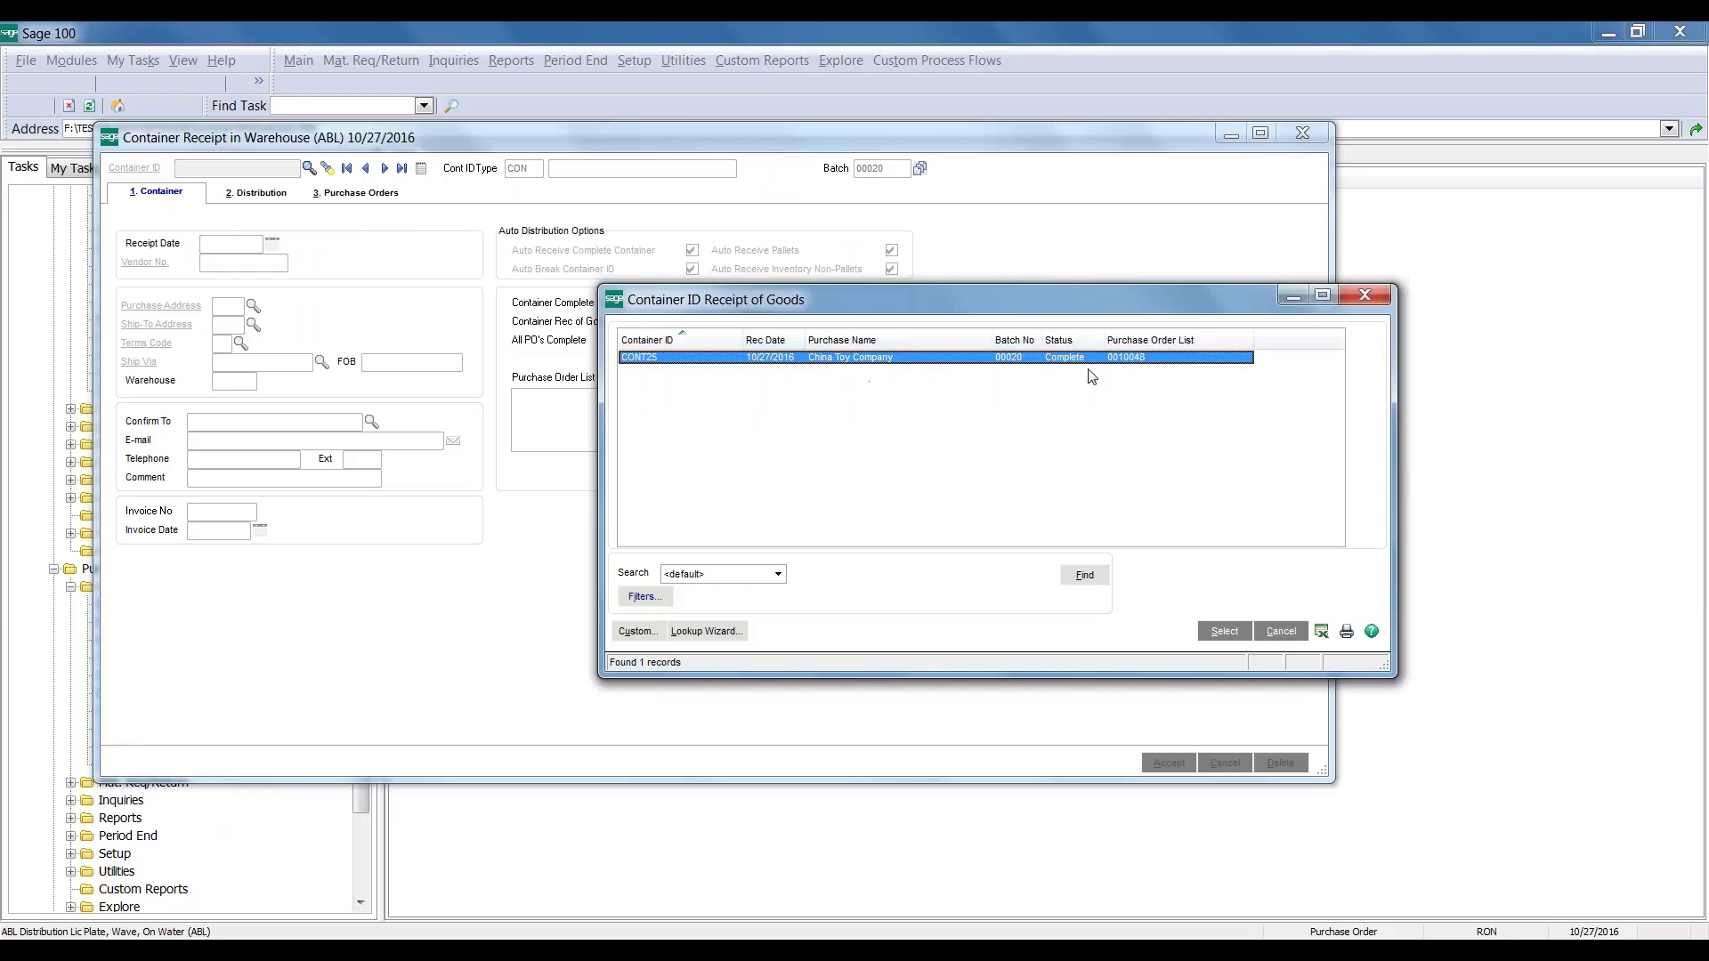
pyautogui.click(1273, 631)
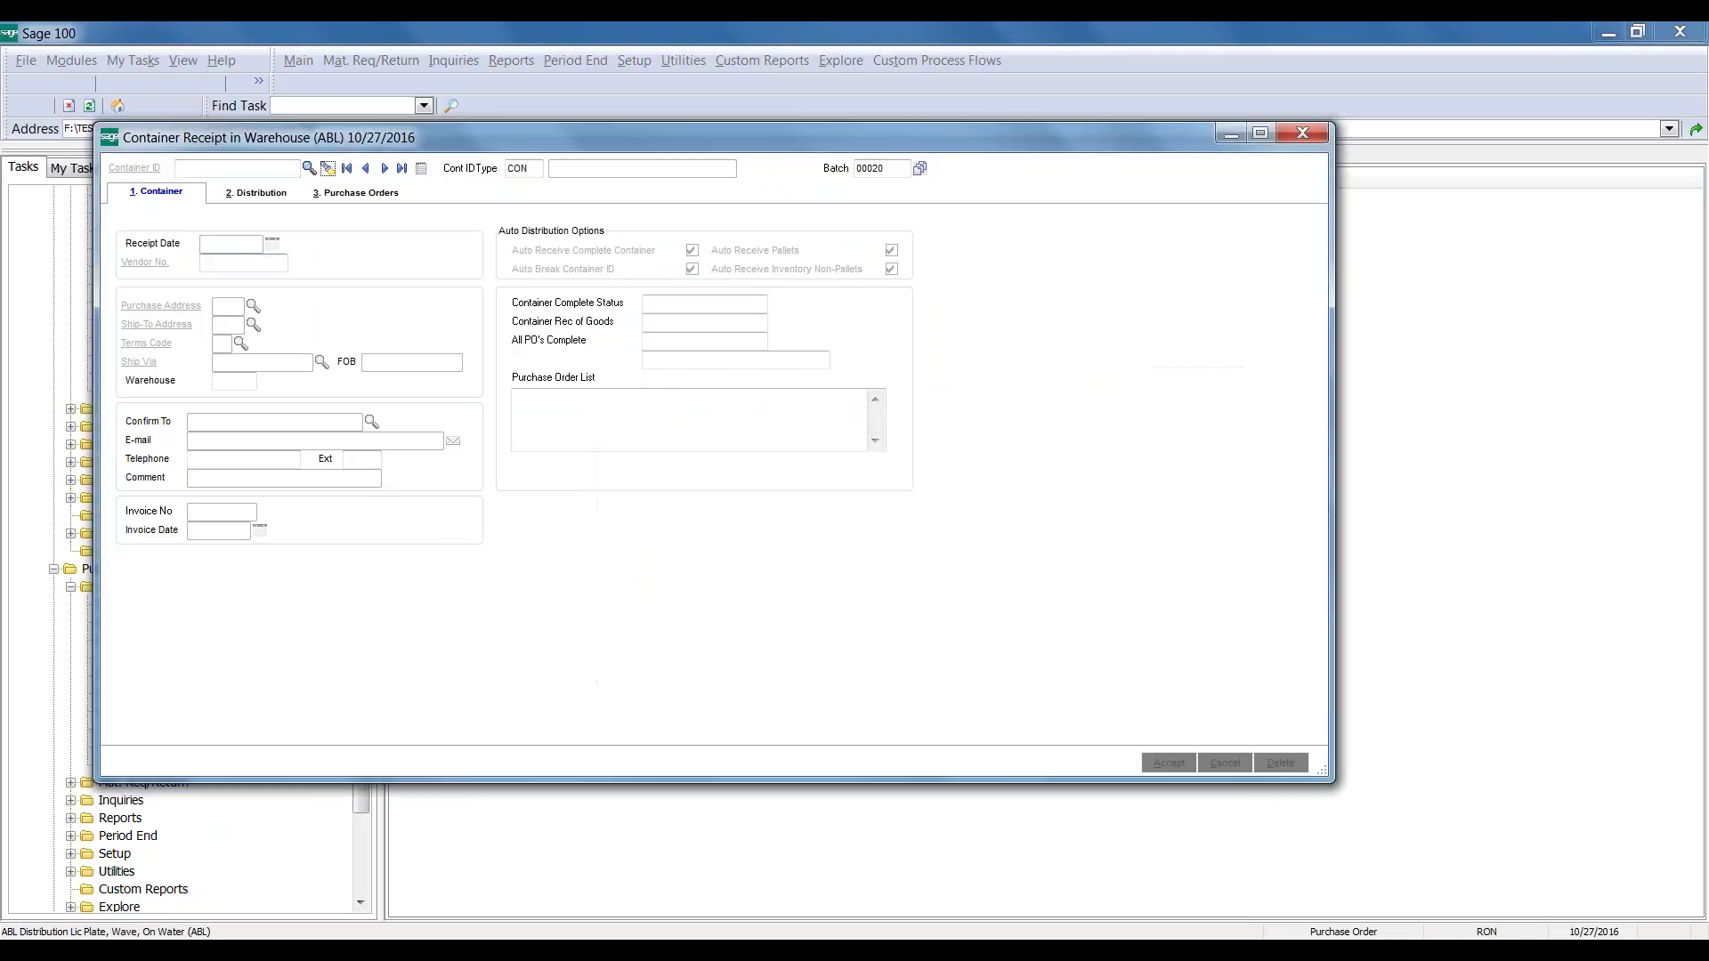
pyautogui.click(309, 168)
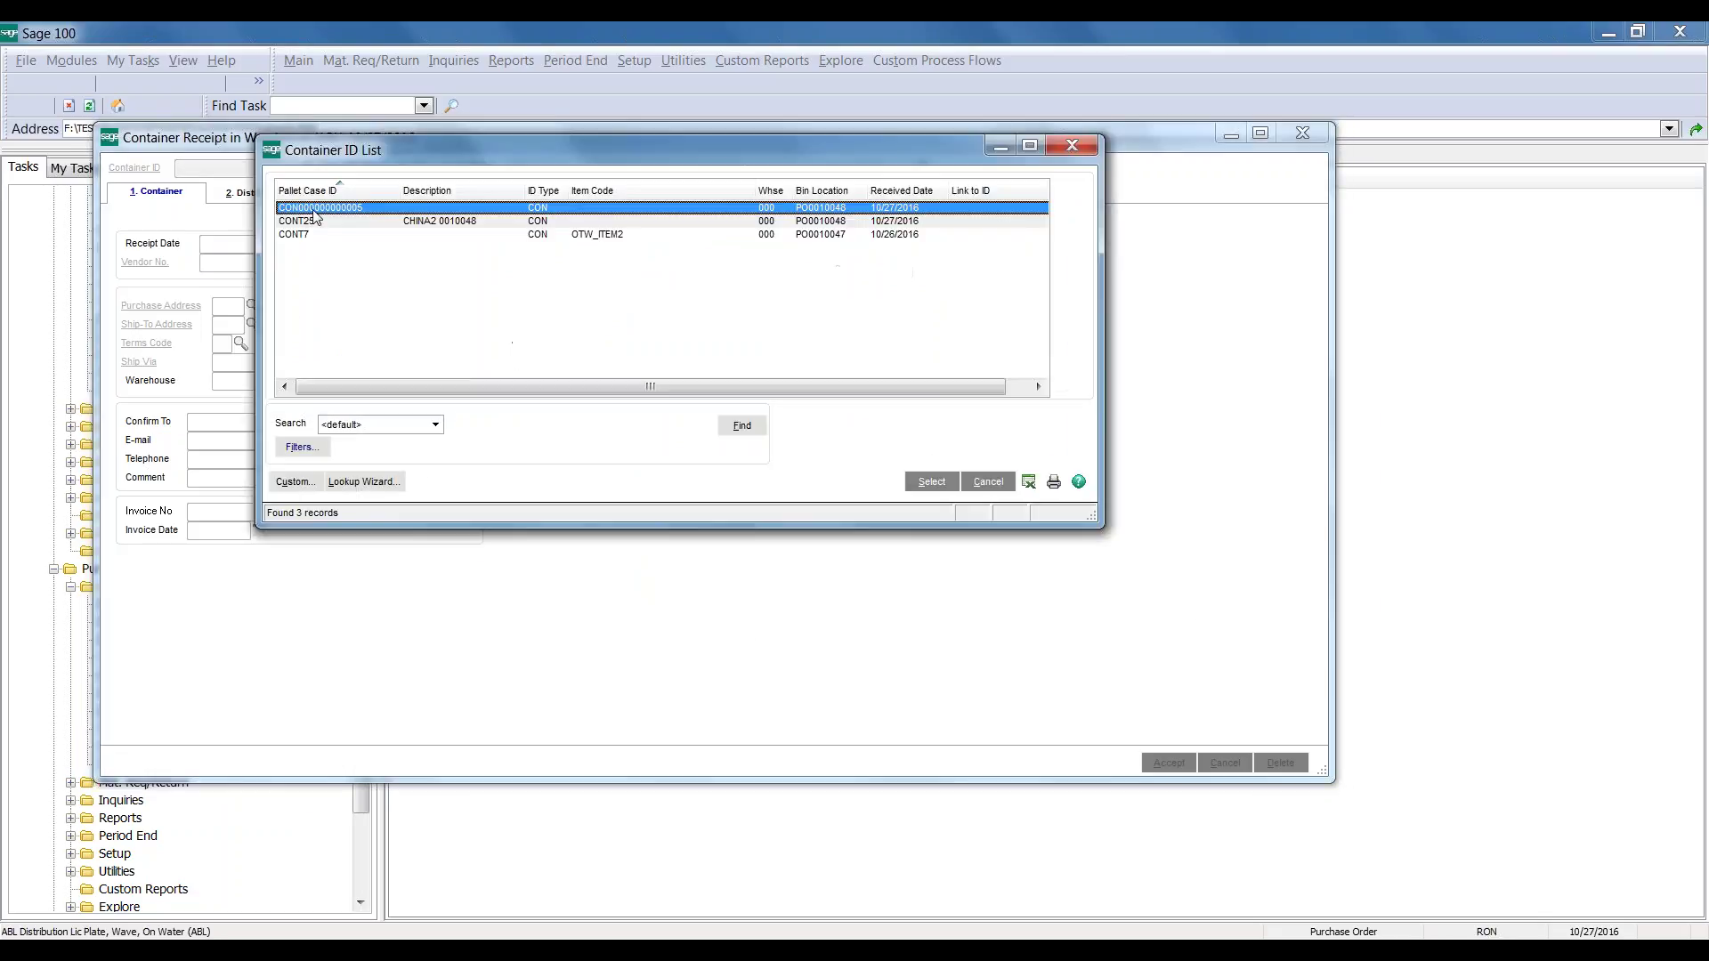
pyautogui.doubleClick(314, 212)
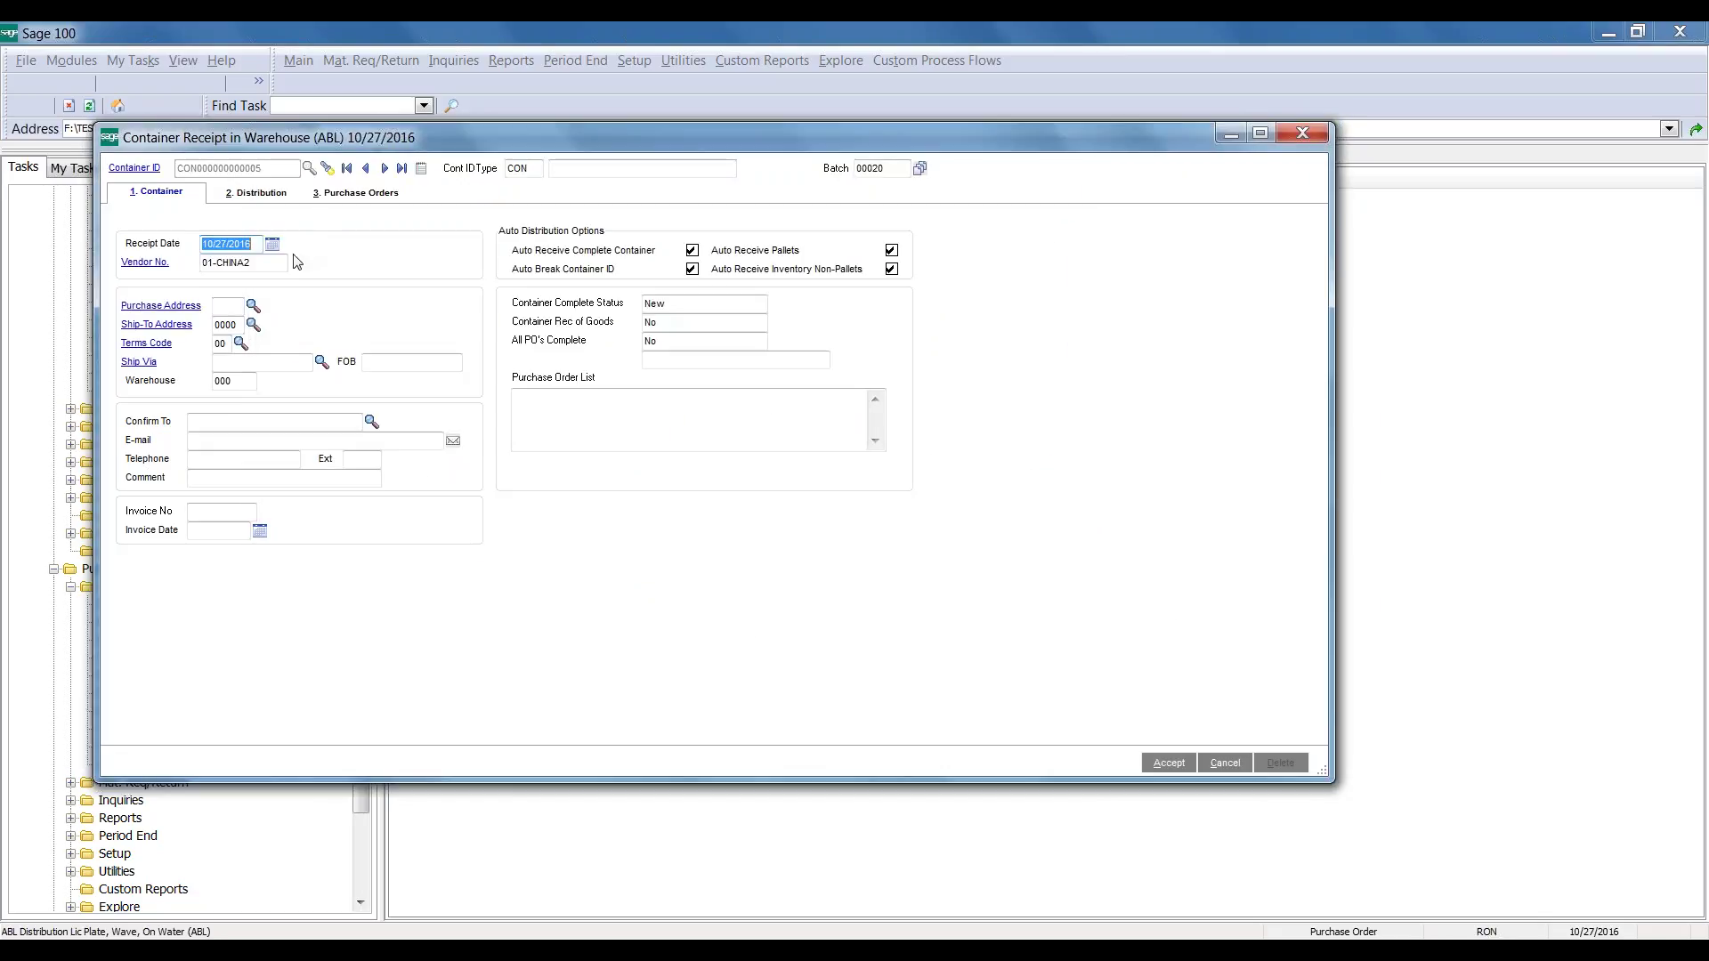
pyautogui.click(258, 193)
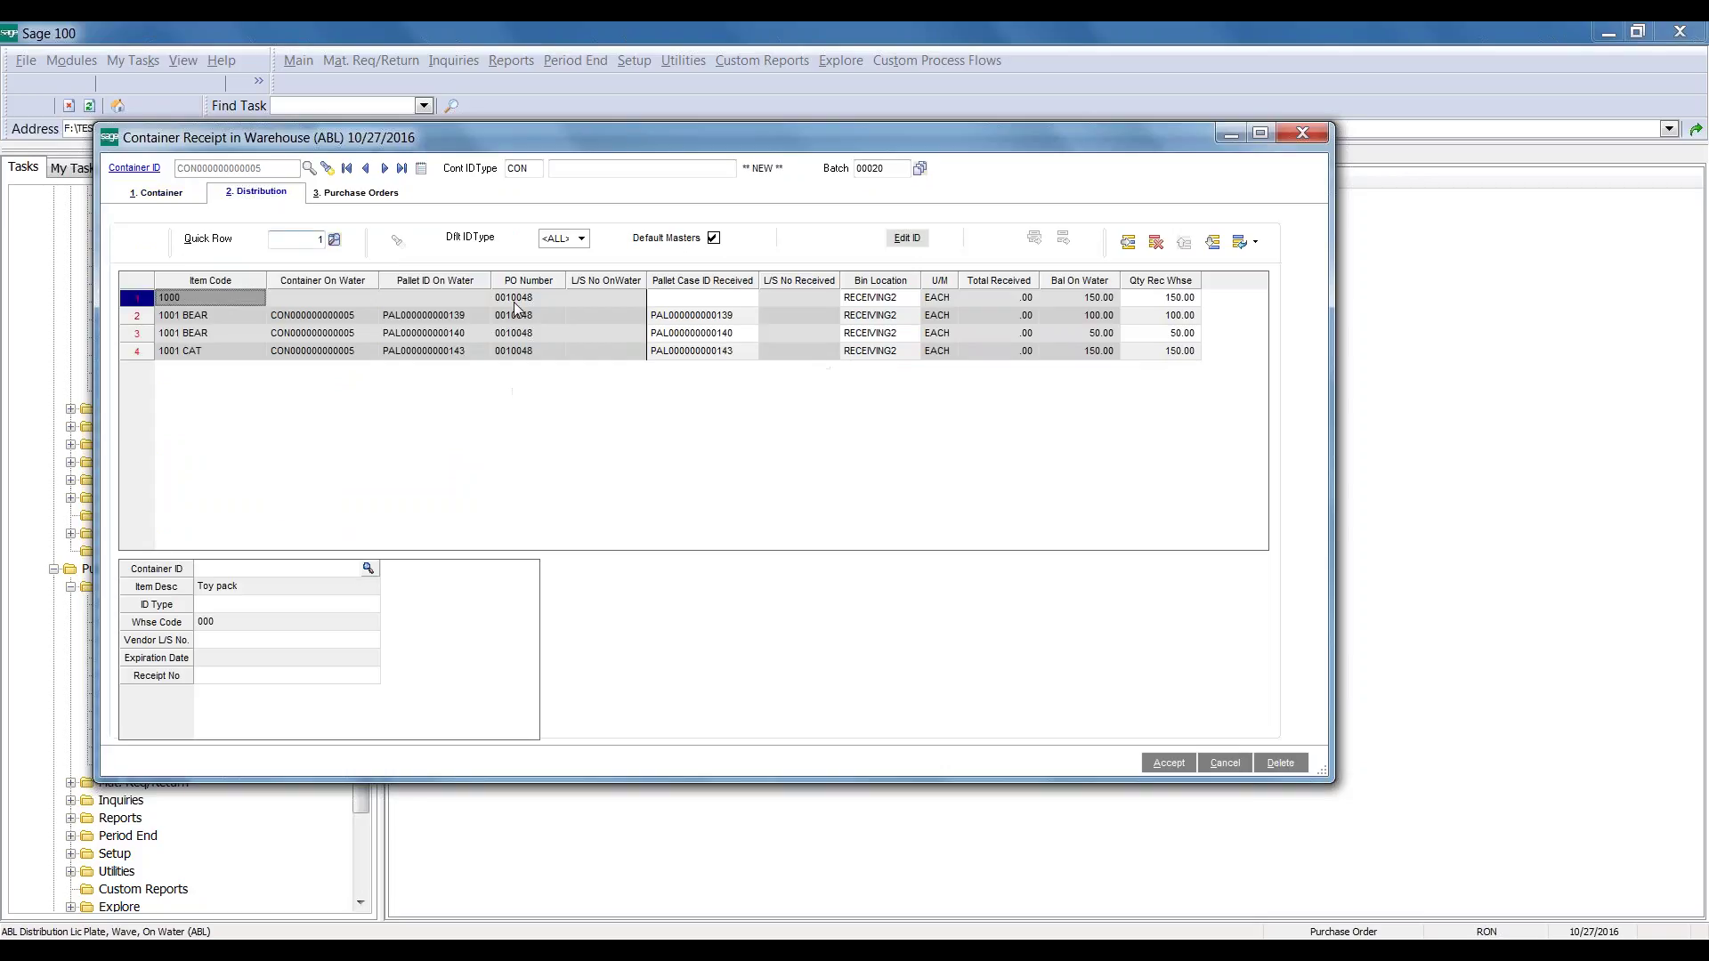
pyautogui.click(356, 192)
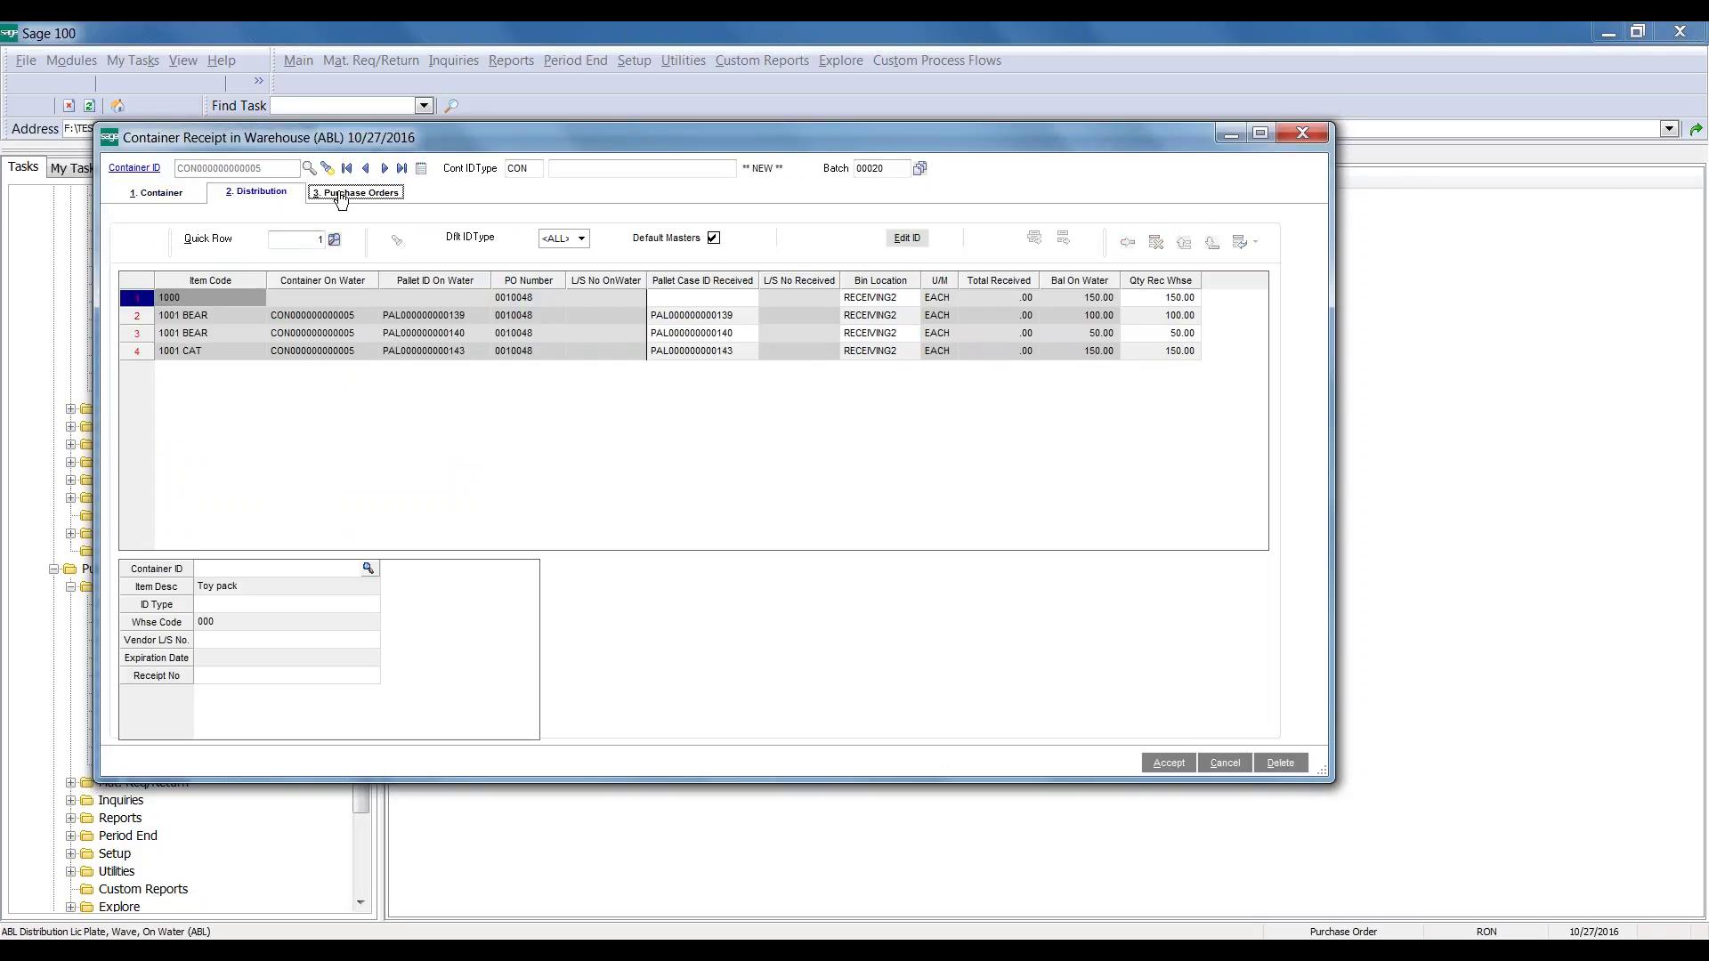
pyautogui.click(1166, 763)
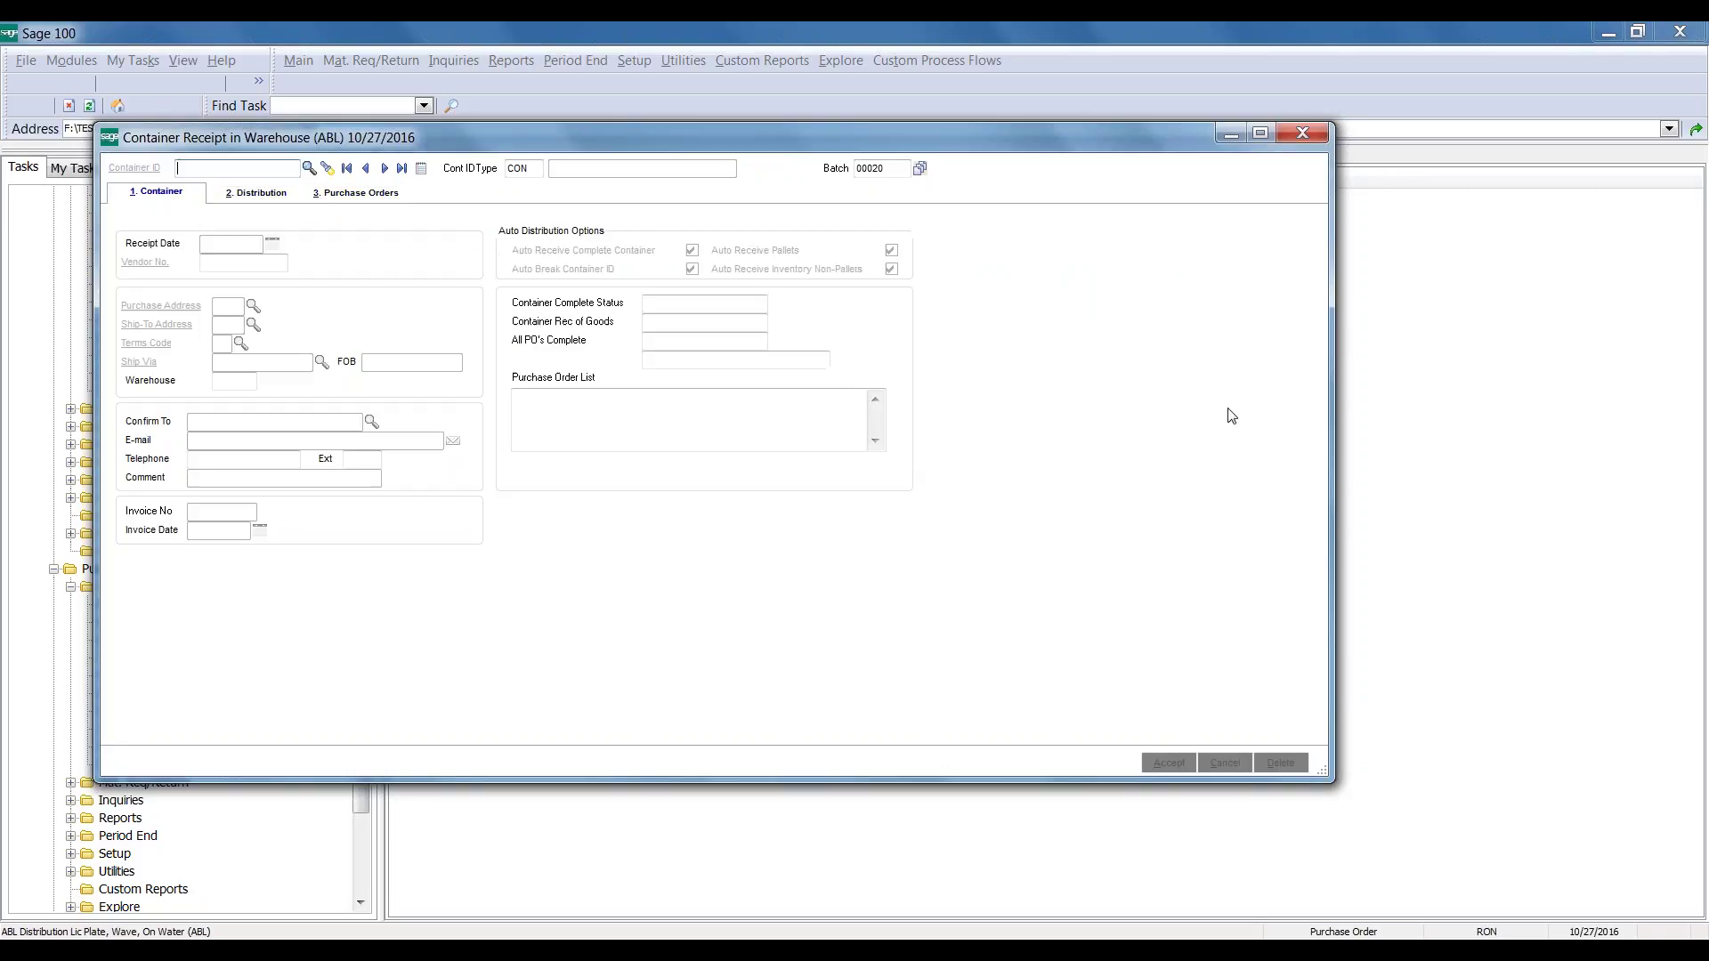
pyautogui.press('Escape')
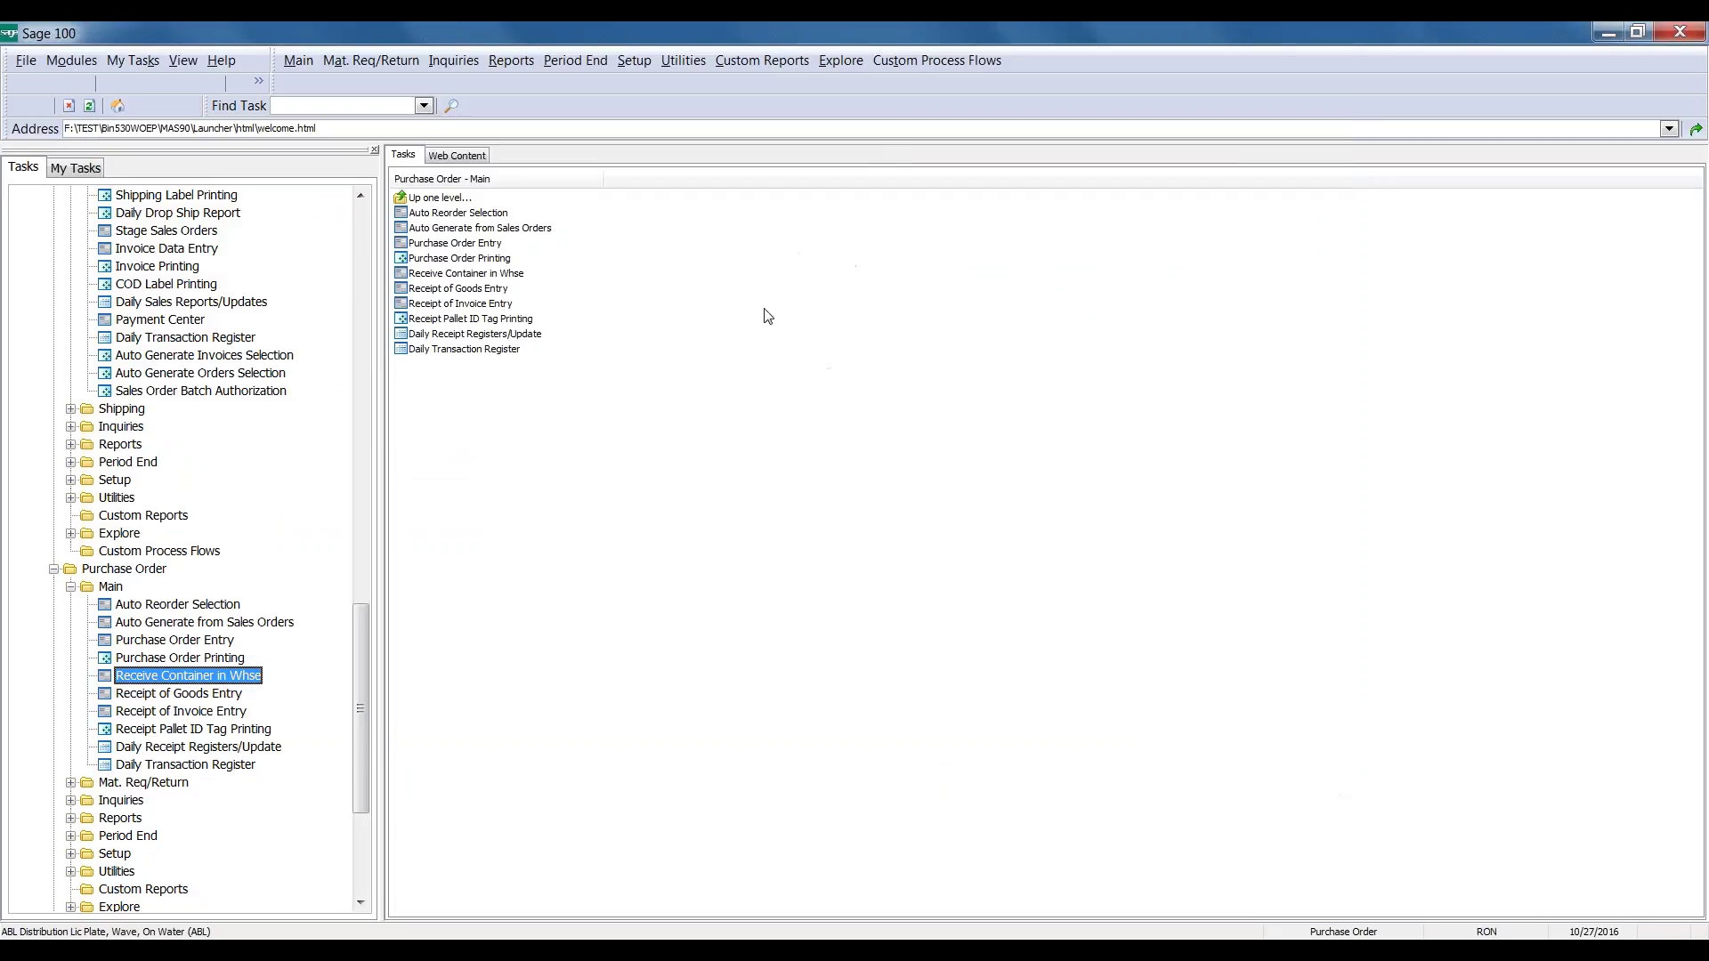
# Run Daily Receipt Registers/Update for batch 00020 and preview the Receipt of Goods Register
pyautogui.doubleClick(475, 333)
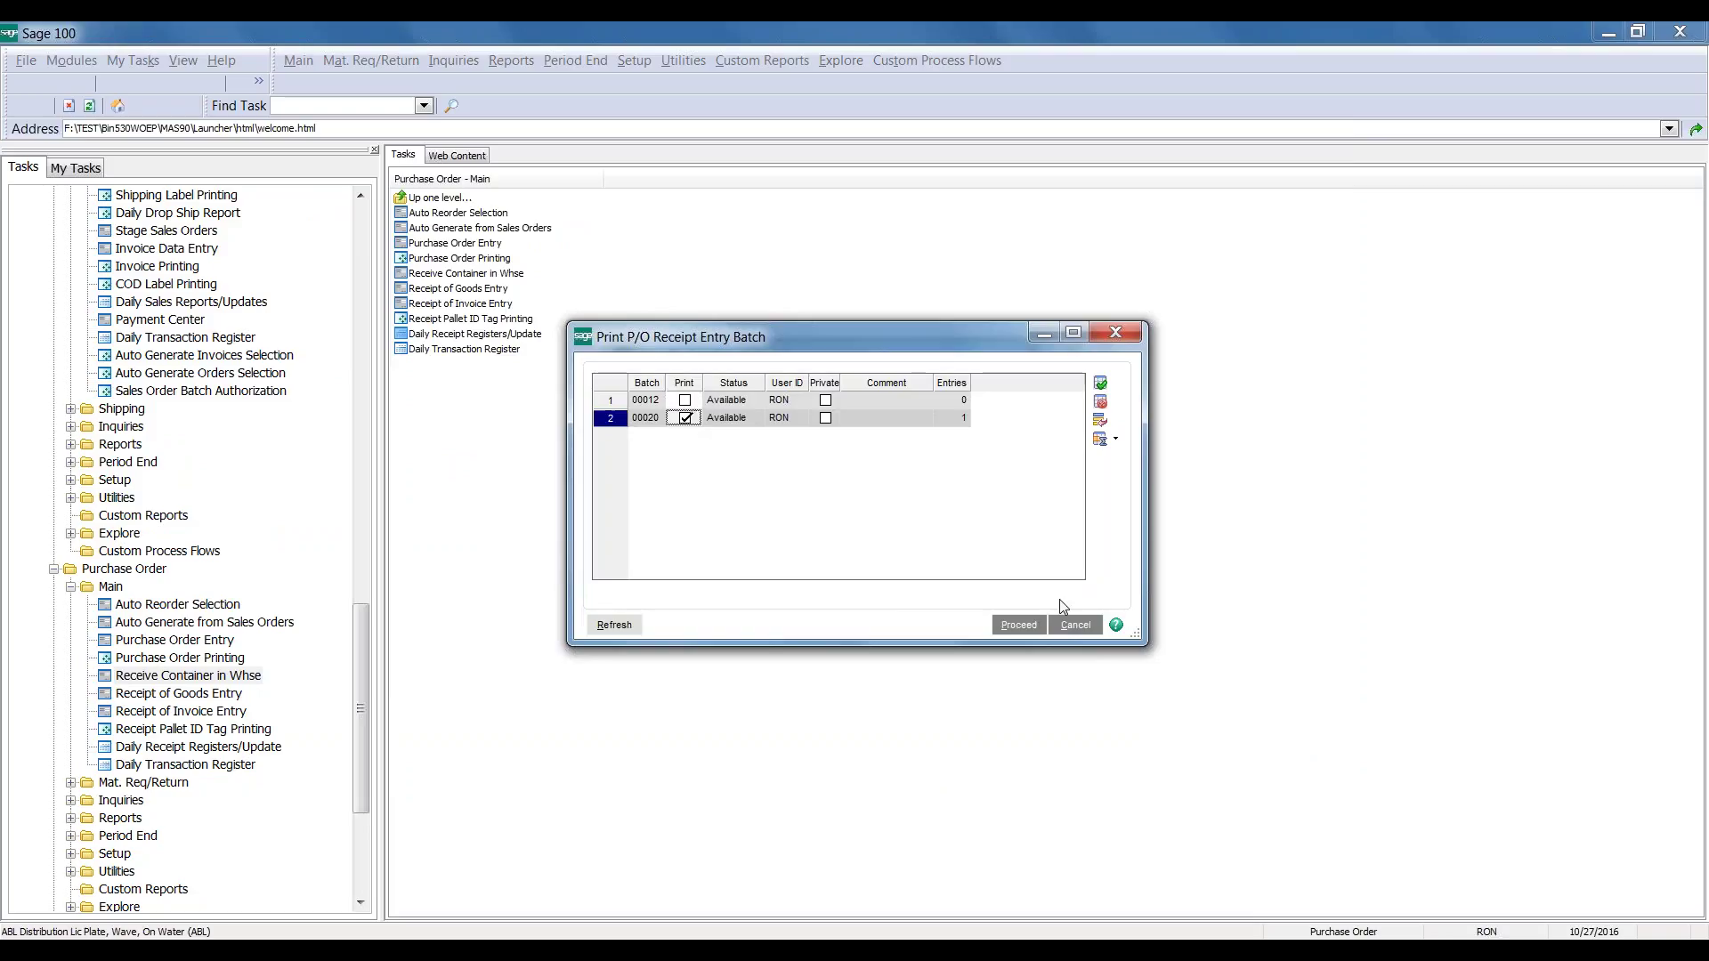
pyautogui.click(1019, 625)
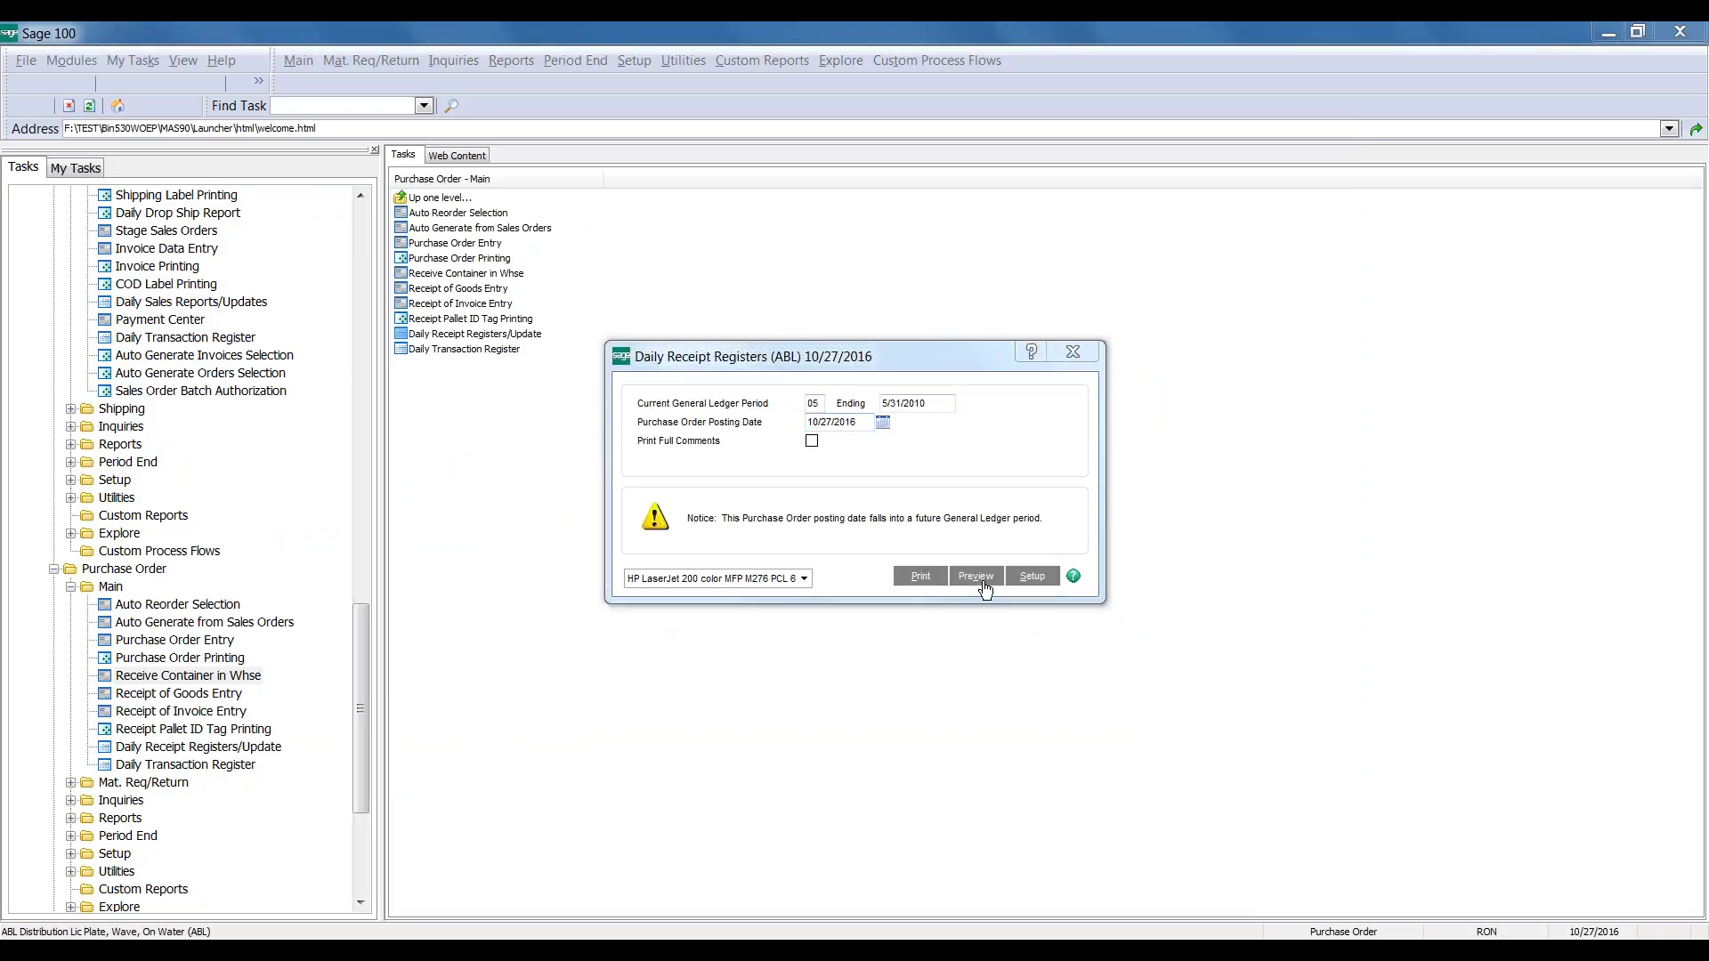
pyautogui.click(978, 577)
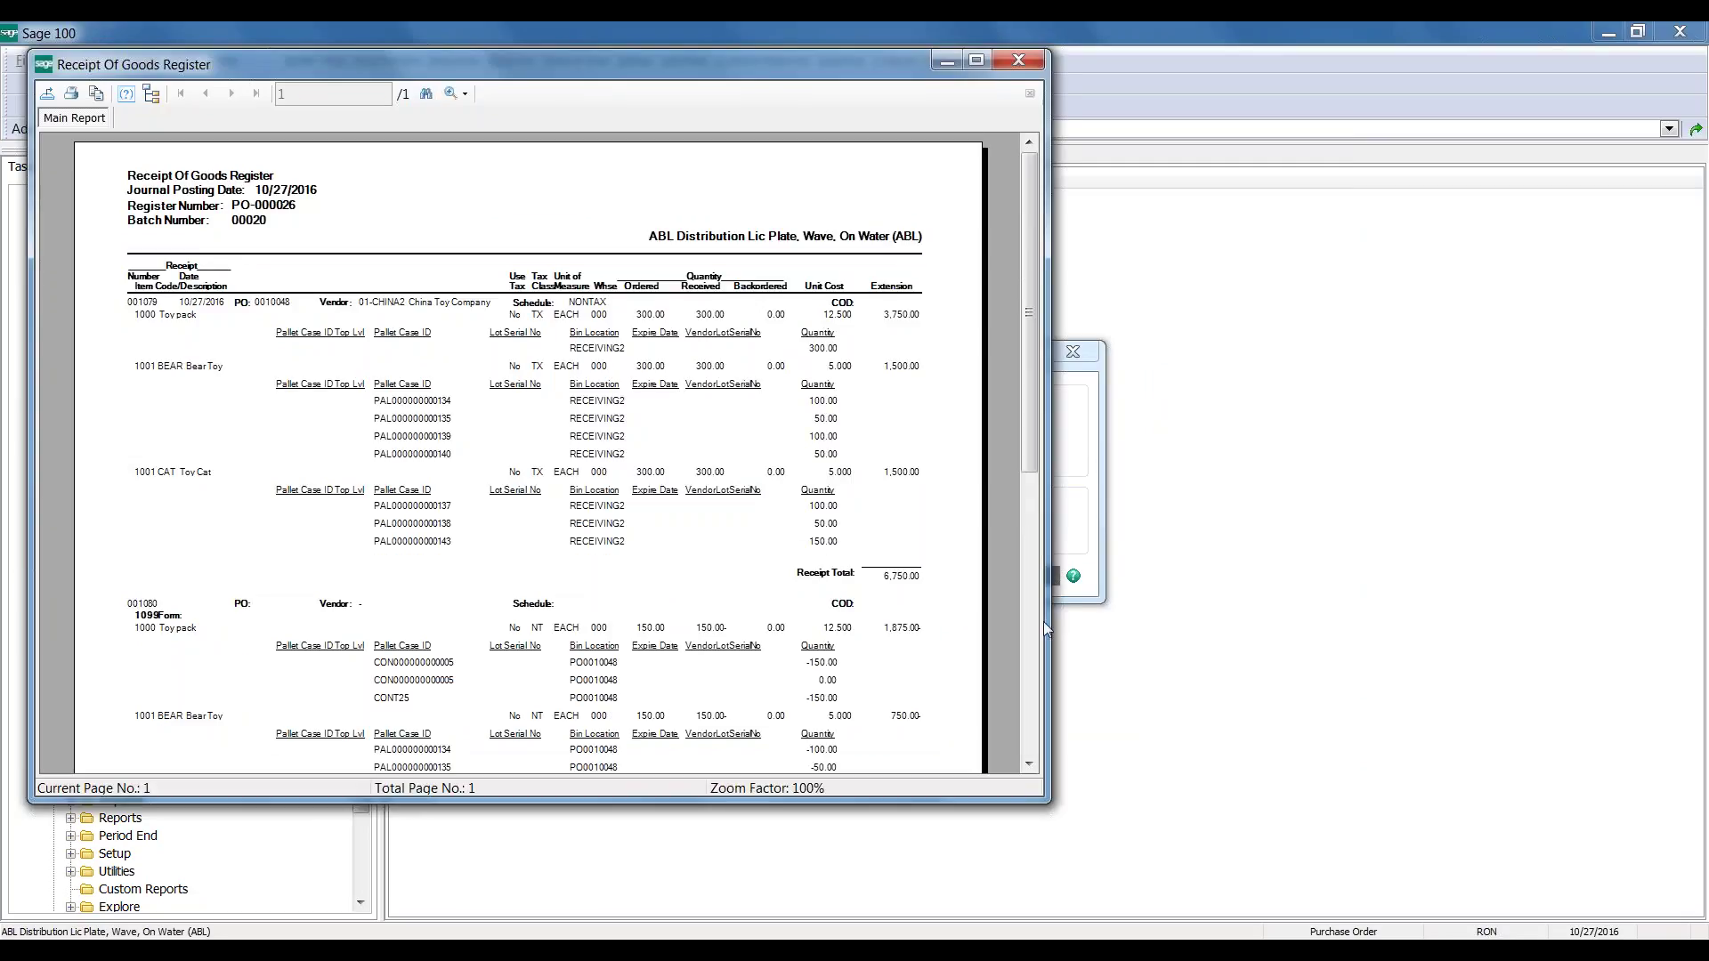
# Examine the register's receipt lines, update the Receipt of Goods Register, and decline printing the Daily Transaction Register
pyautogui.moveTo(1031, 467); pyautogui.dragTo(1034, 590)
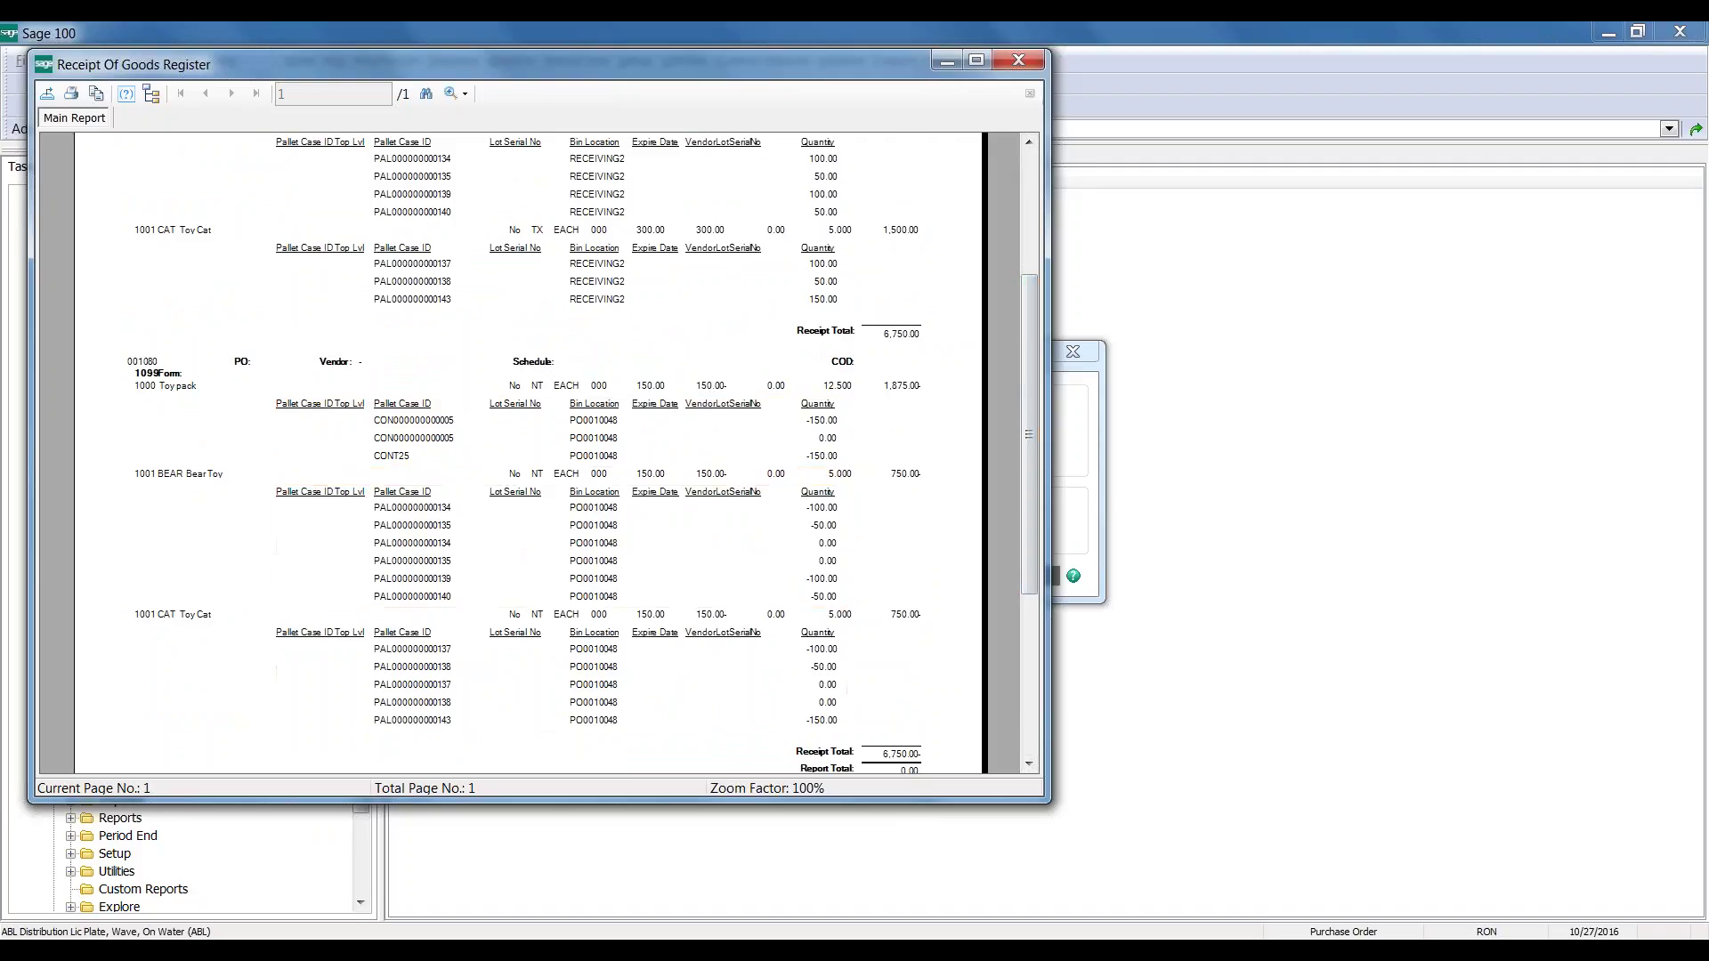
pyautogui.click(1032, 189)
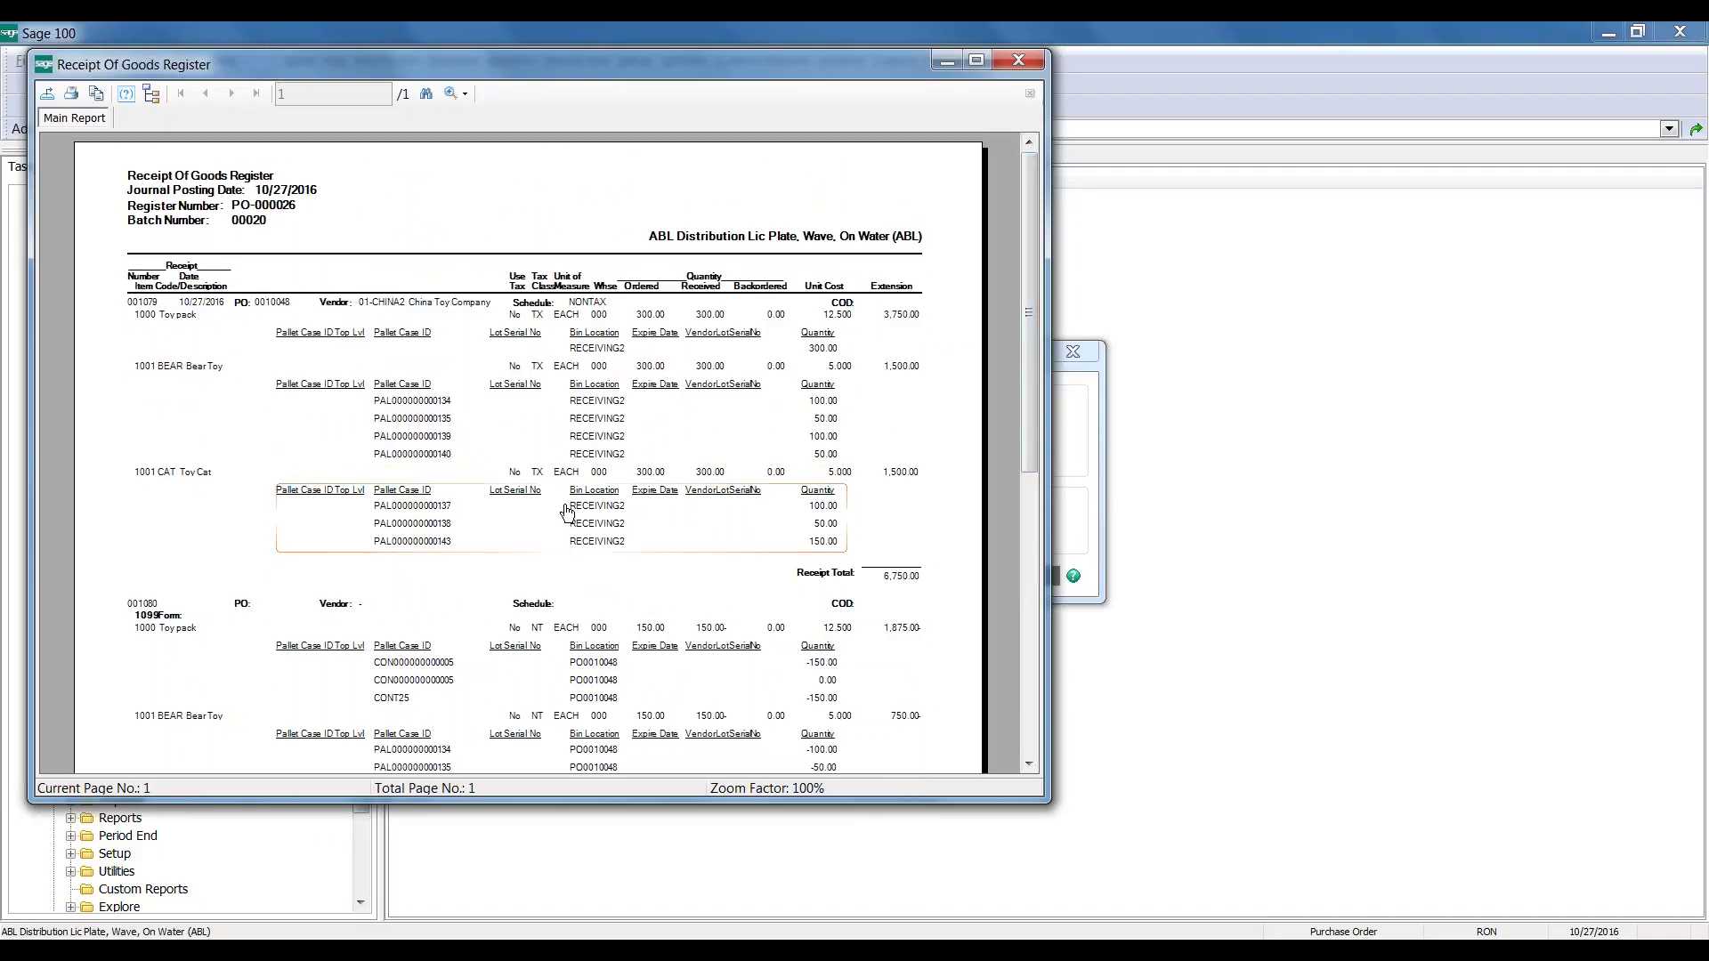
pyautogui.click(1017, 60)
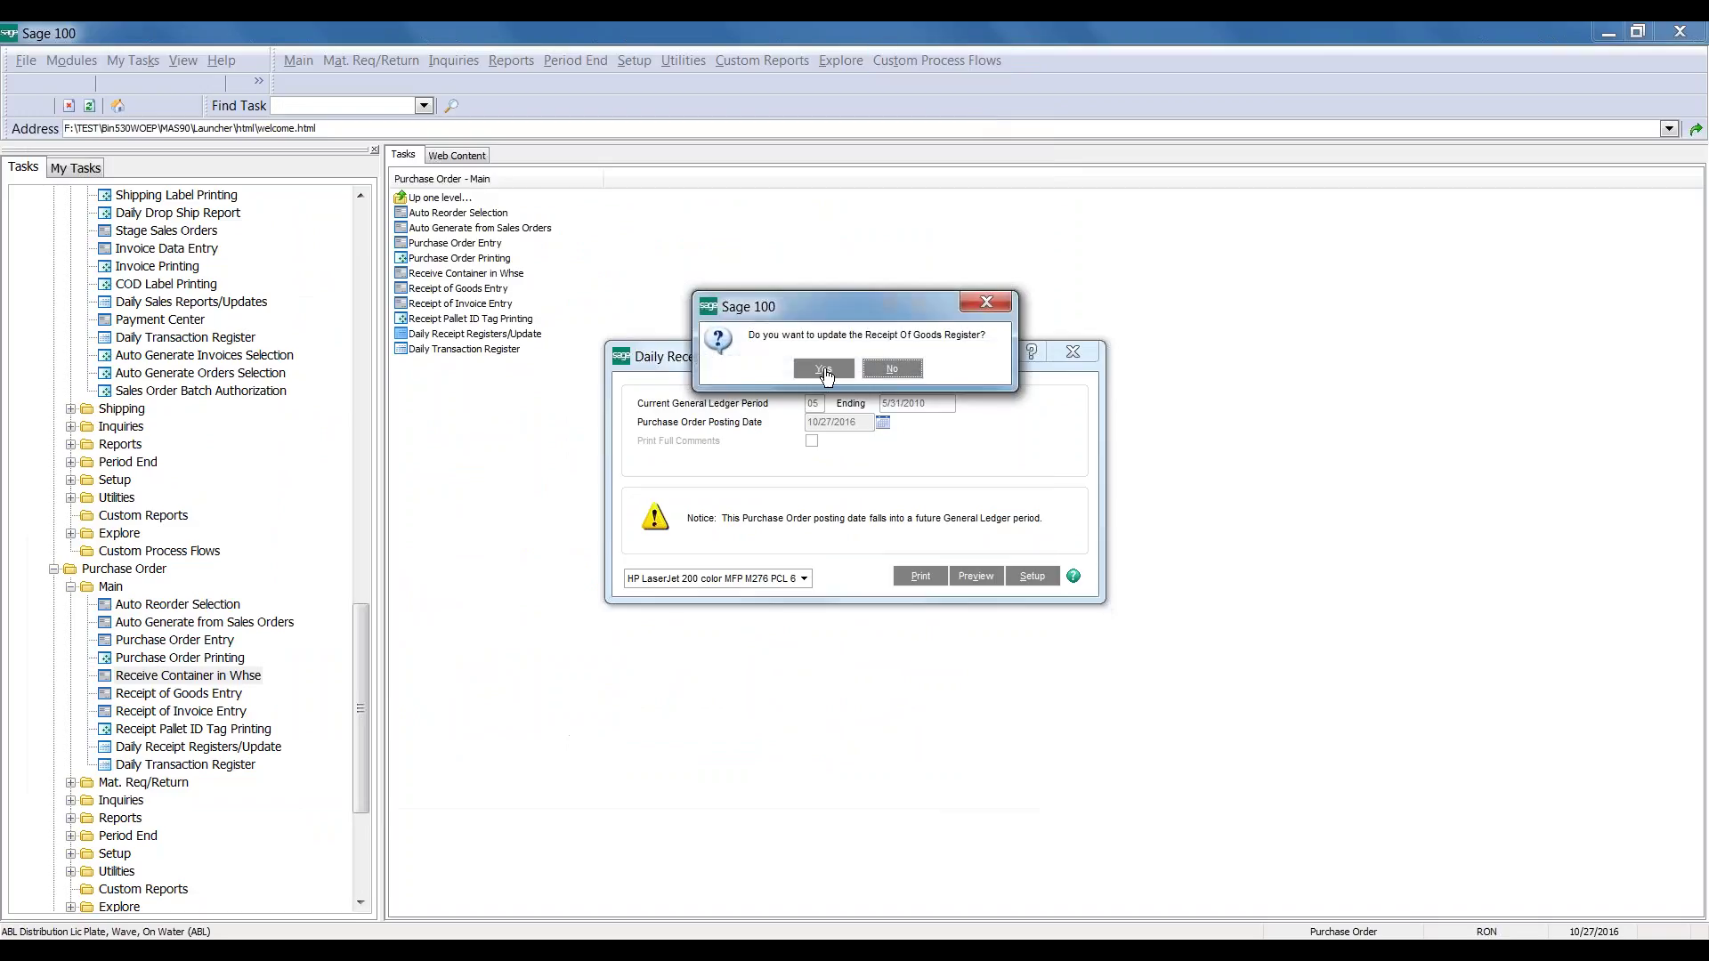
pyautogui.press('Return')
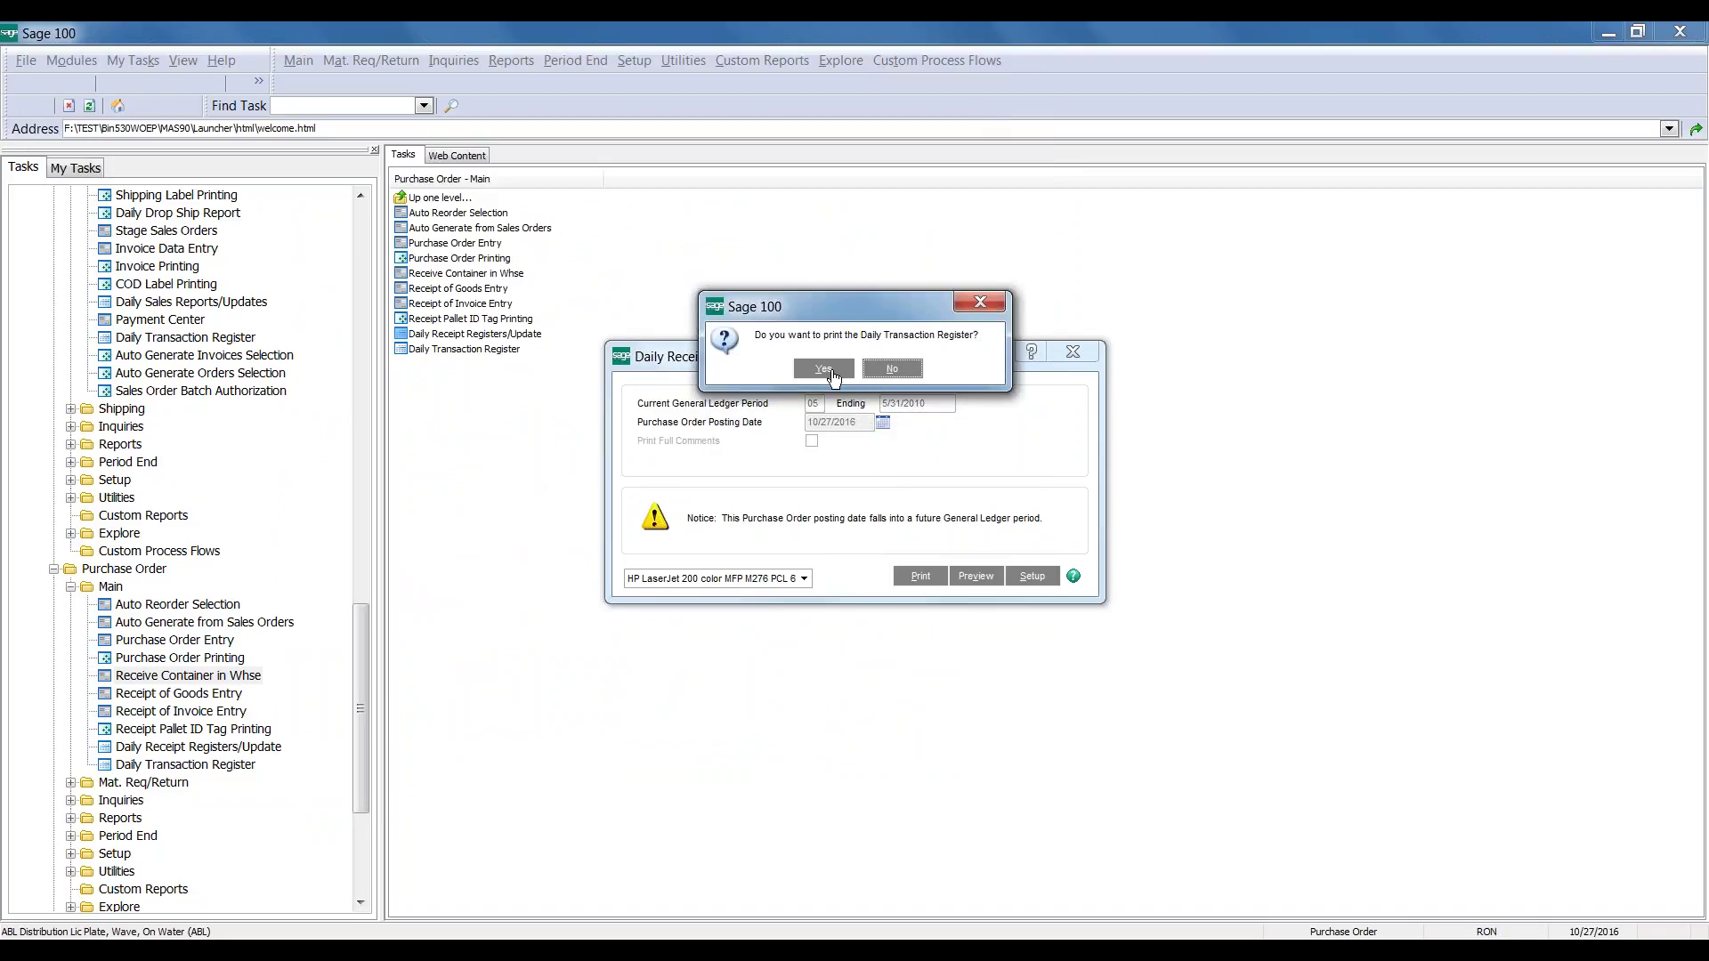
pyautogui.click(882, 371)
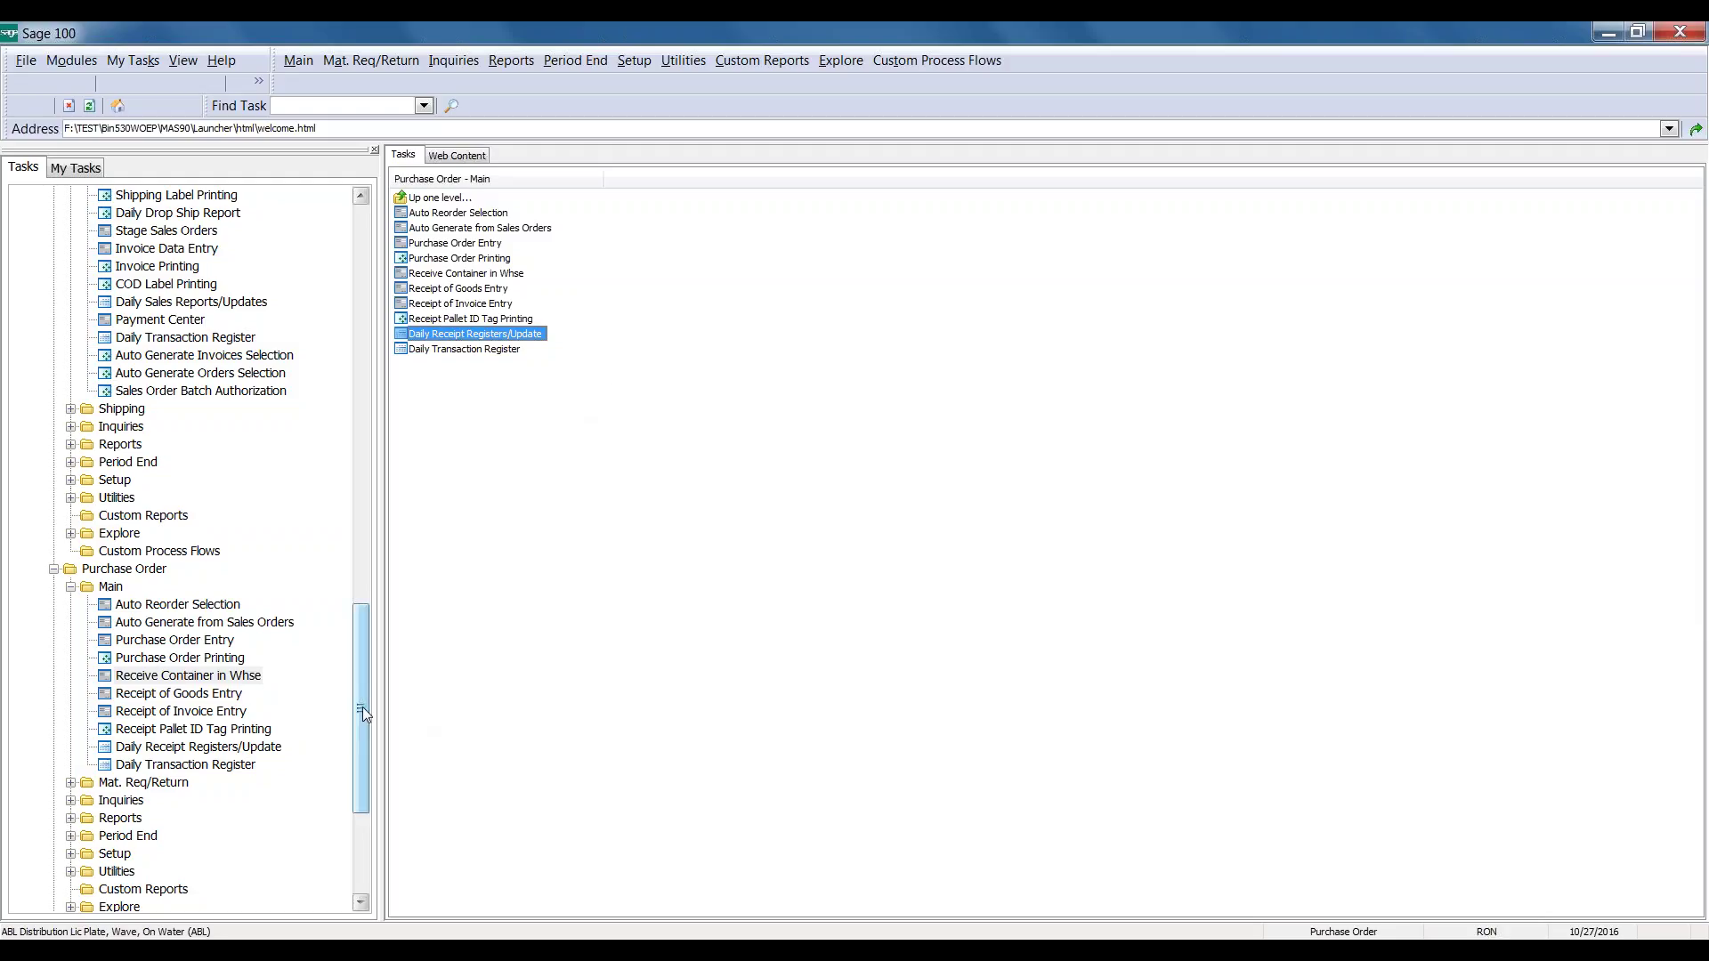
pyautogui.moveTo(361, 707); pyautogui.dragTo(339, 534)
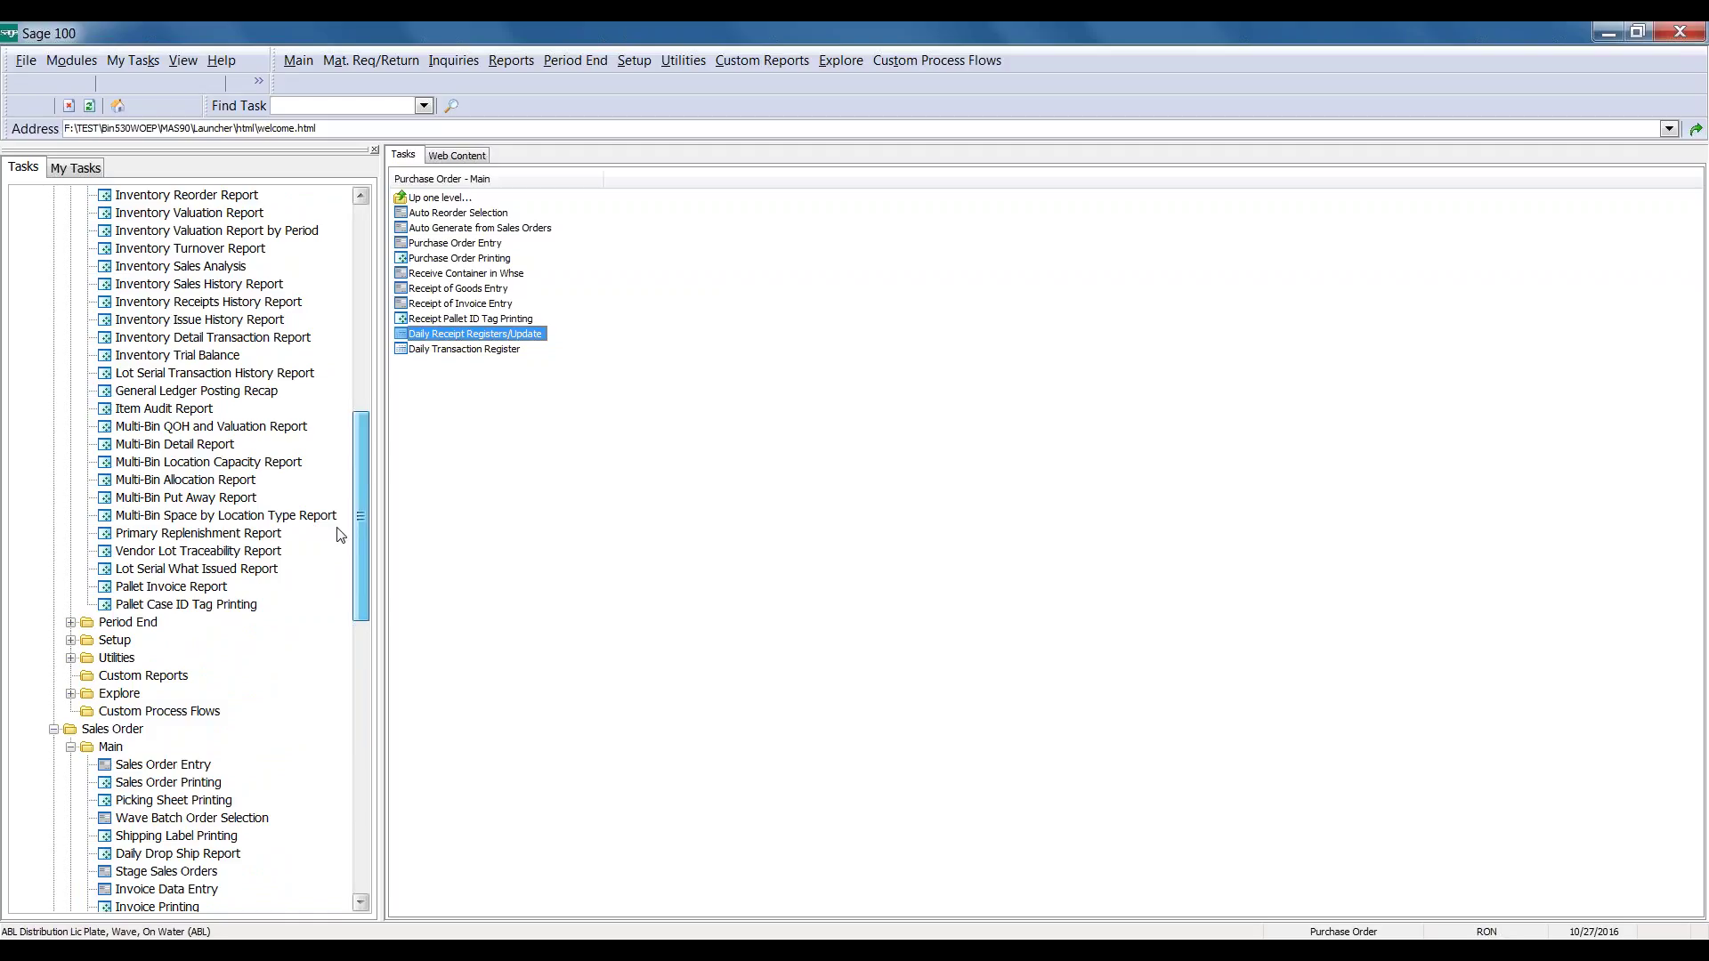
pyautogui.doubleClick(115, 640)
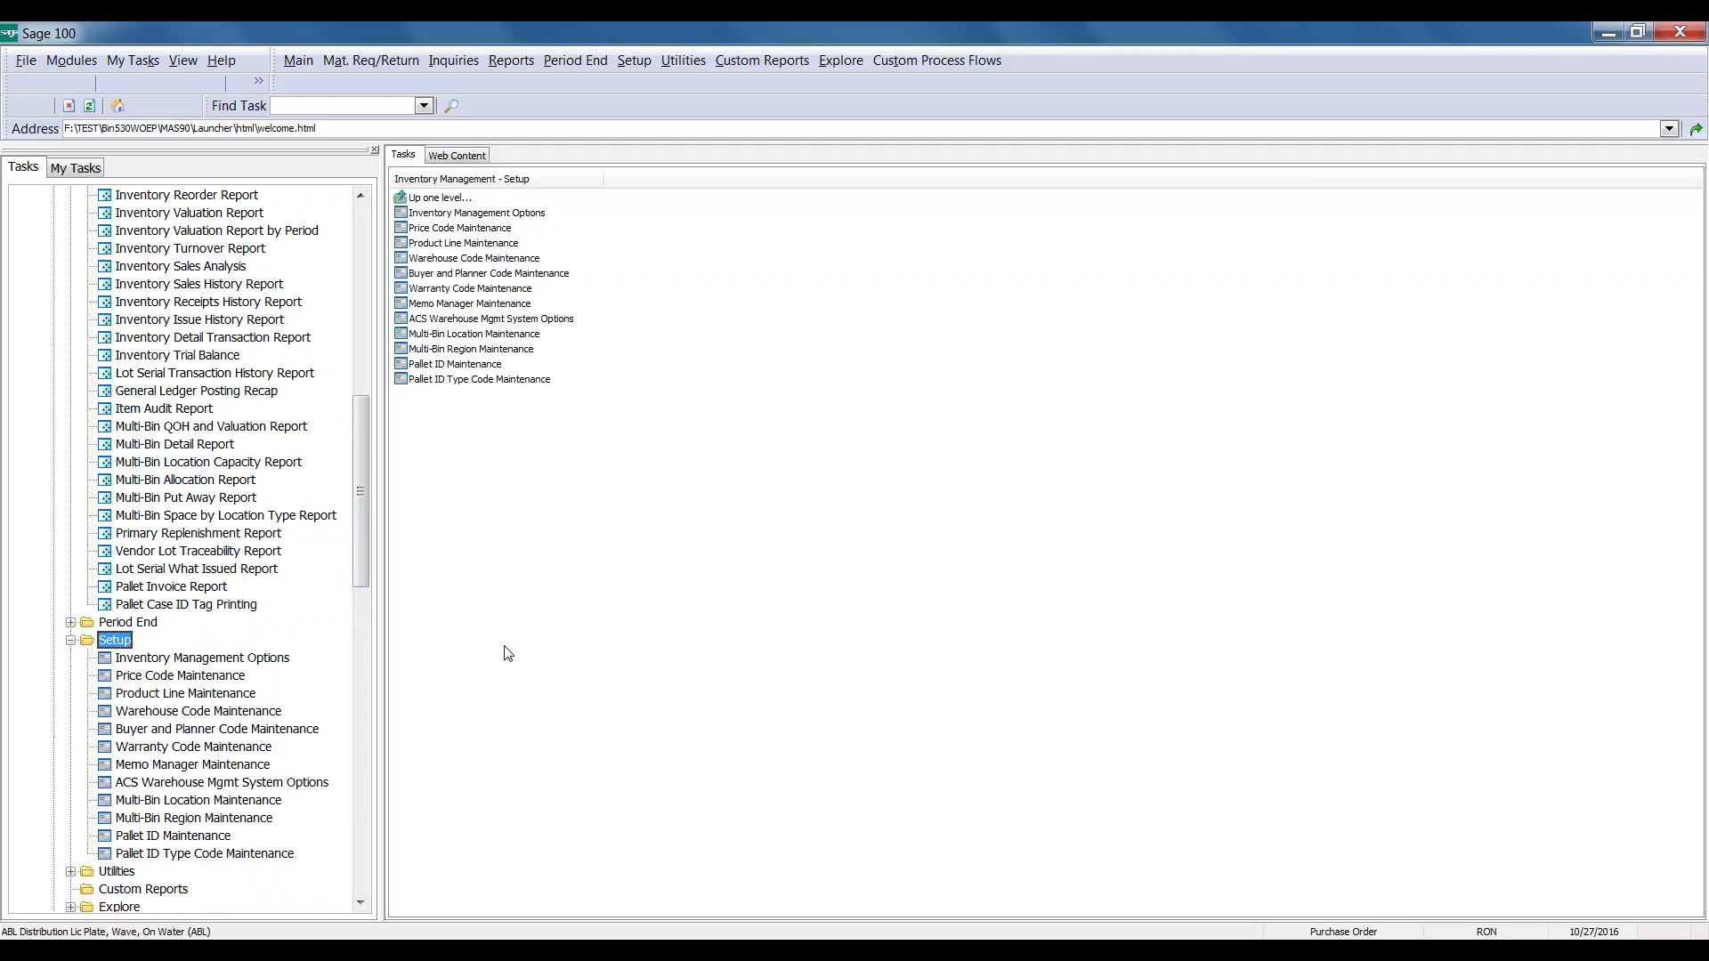
# Return to the open Item Maintenance window and check the Multi-Bin quantities of items 1001 BEAR, 1000 and 1001 CAT
pyautogui.click(966, 950)
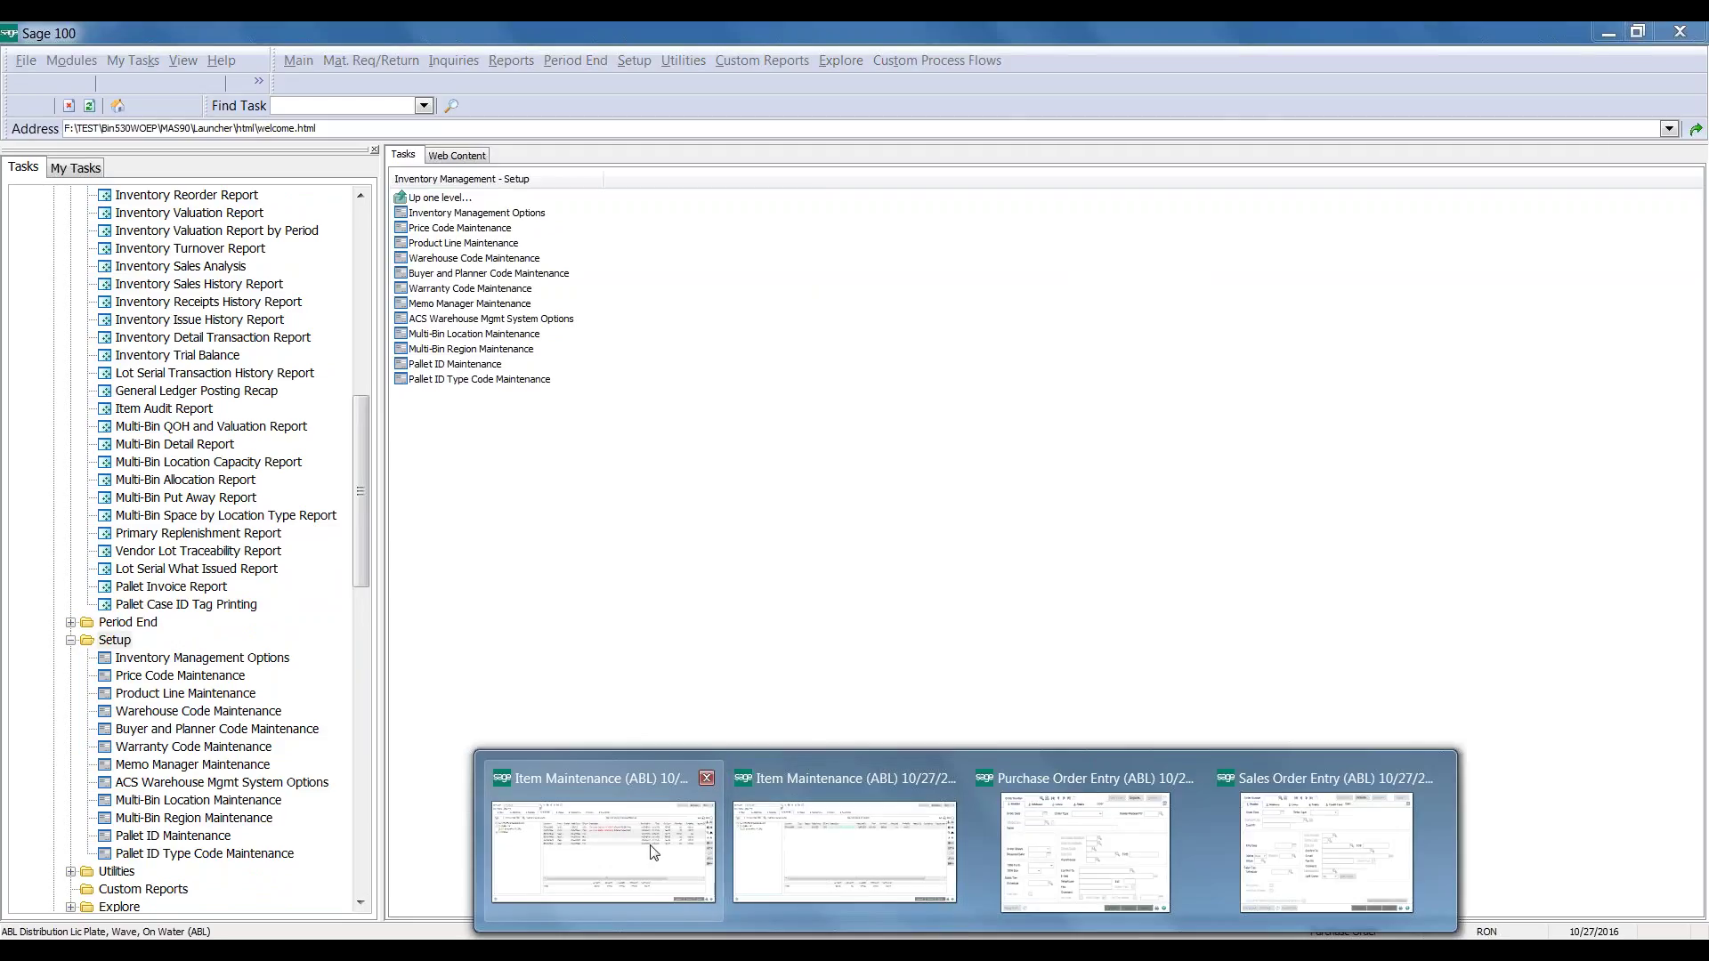
pyautogui.click(654, 852)
pyautogui.click(592, 349)
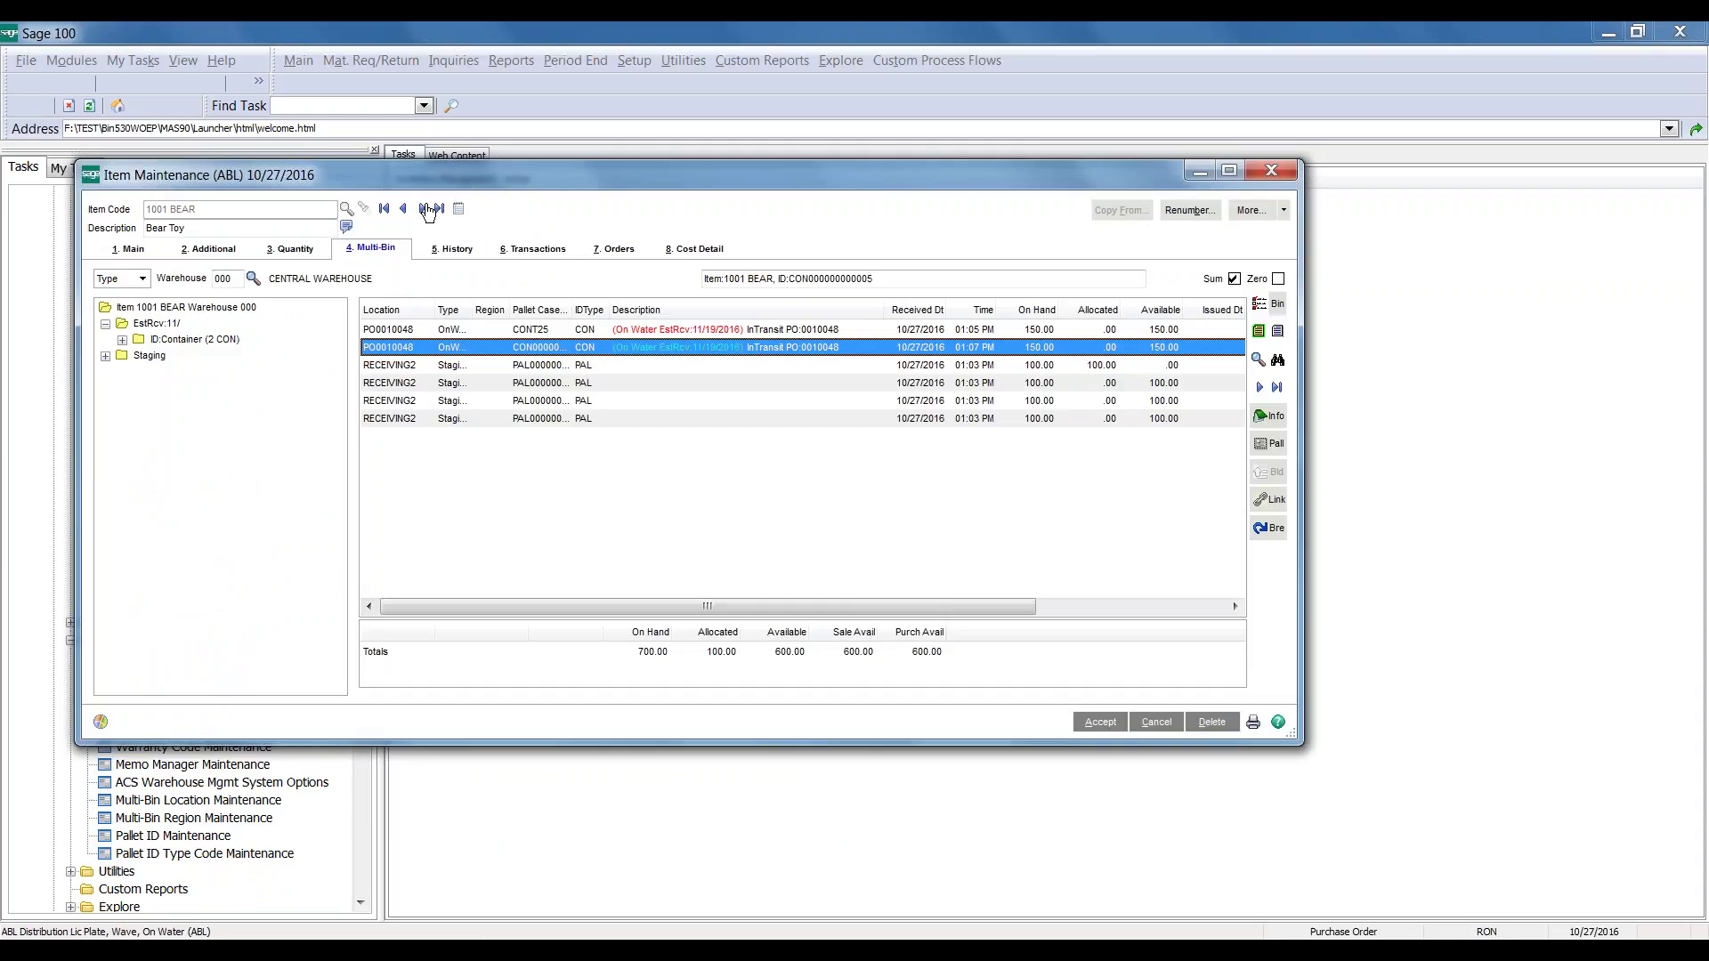
pyautogui.click(425, 210)
pyautogui.click(405, 210)
pyautogui.click(405, 210)
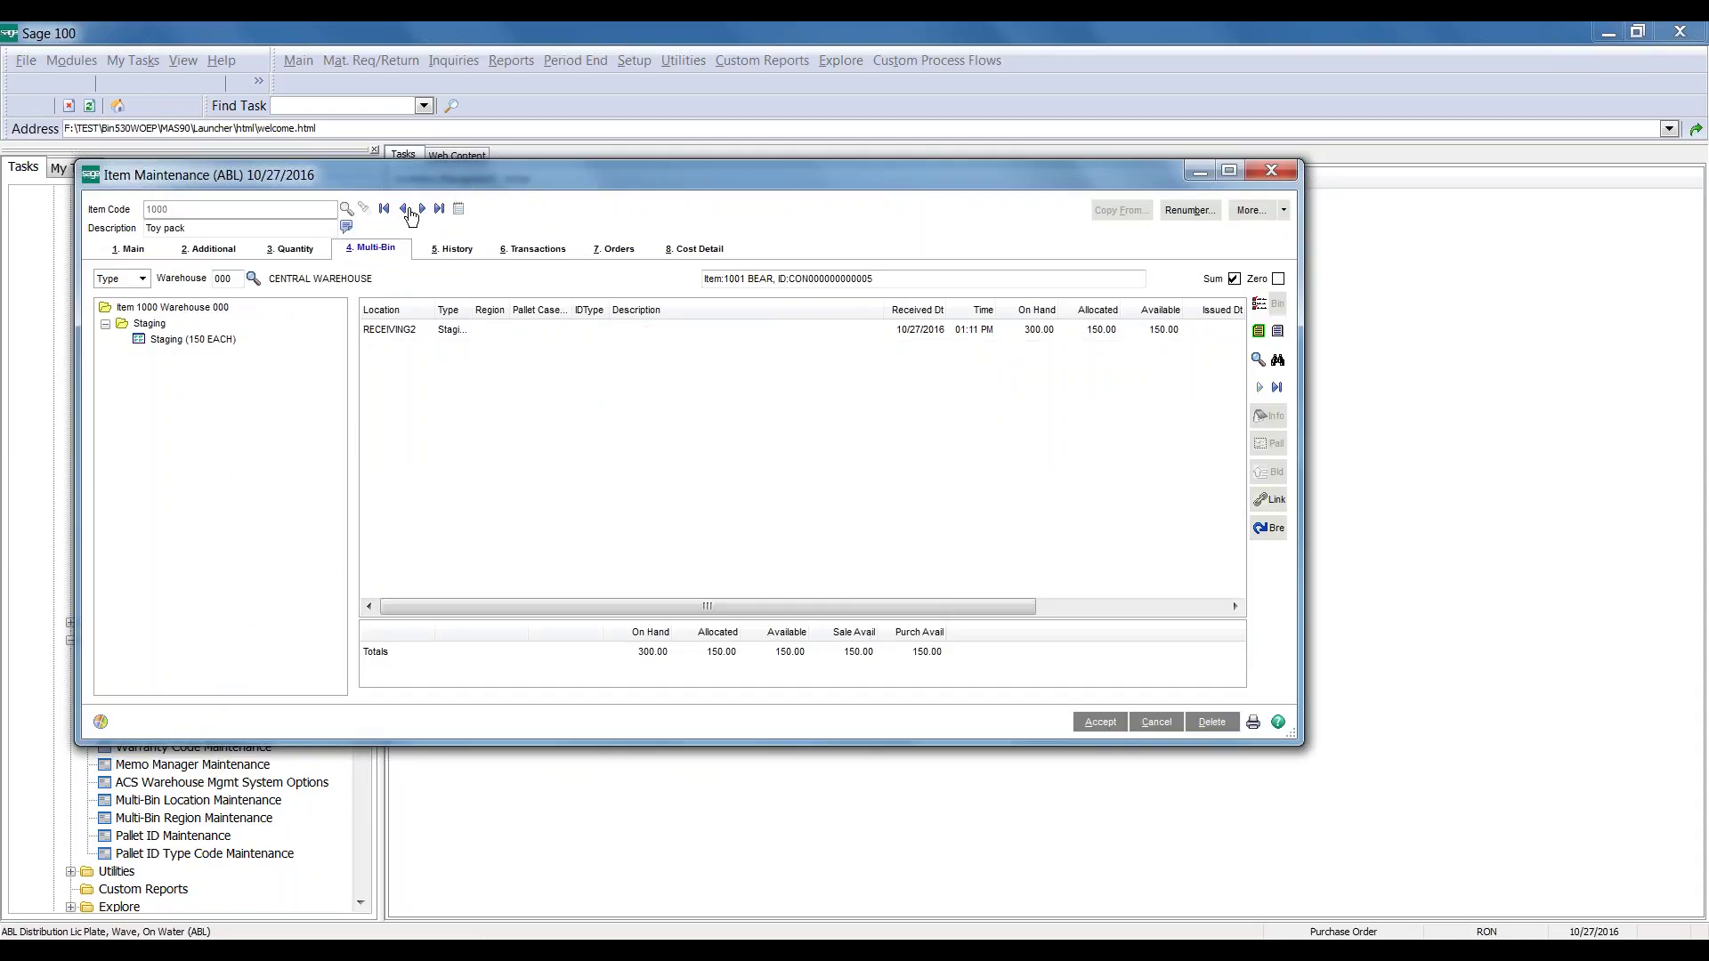
pyautogui.click(425, 210)
pyautogui.click(424, 210)
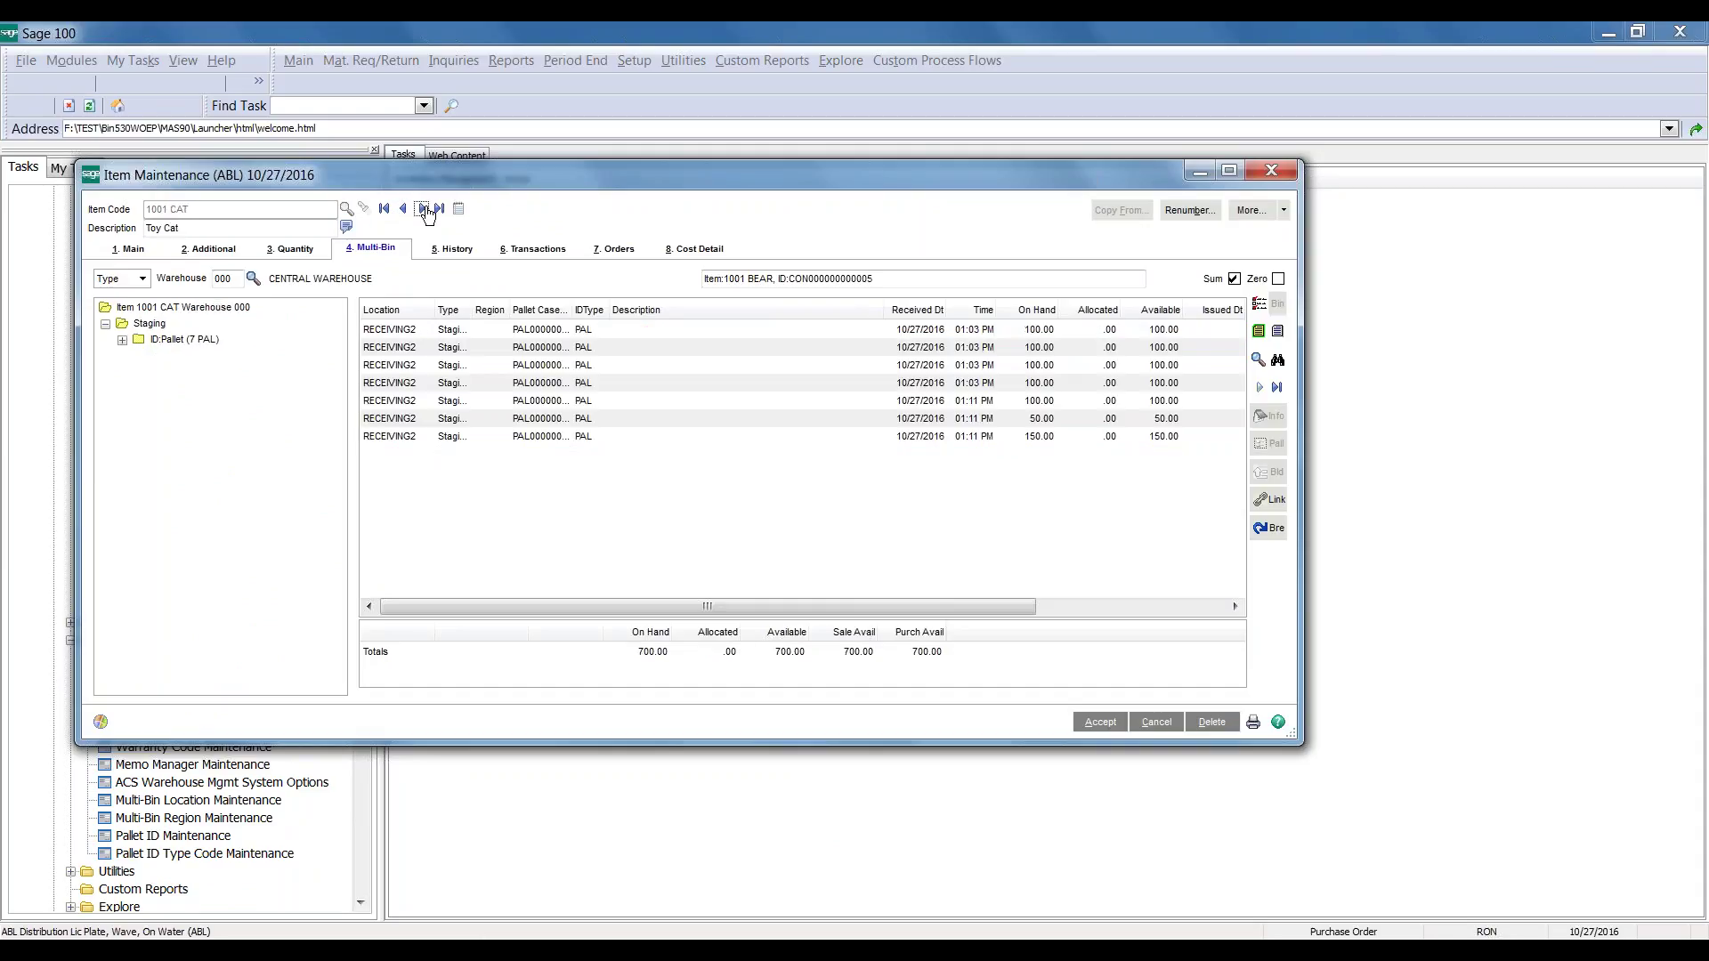
pyautogui.click(425, 210)
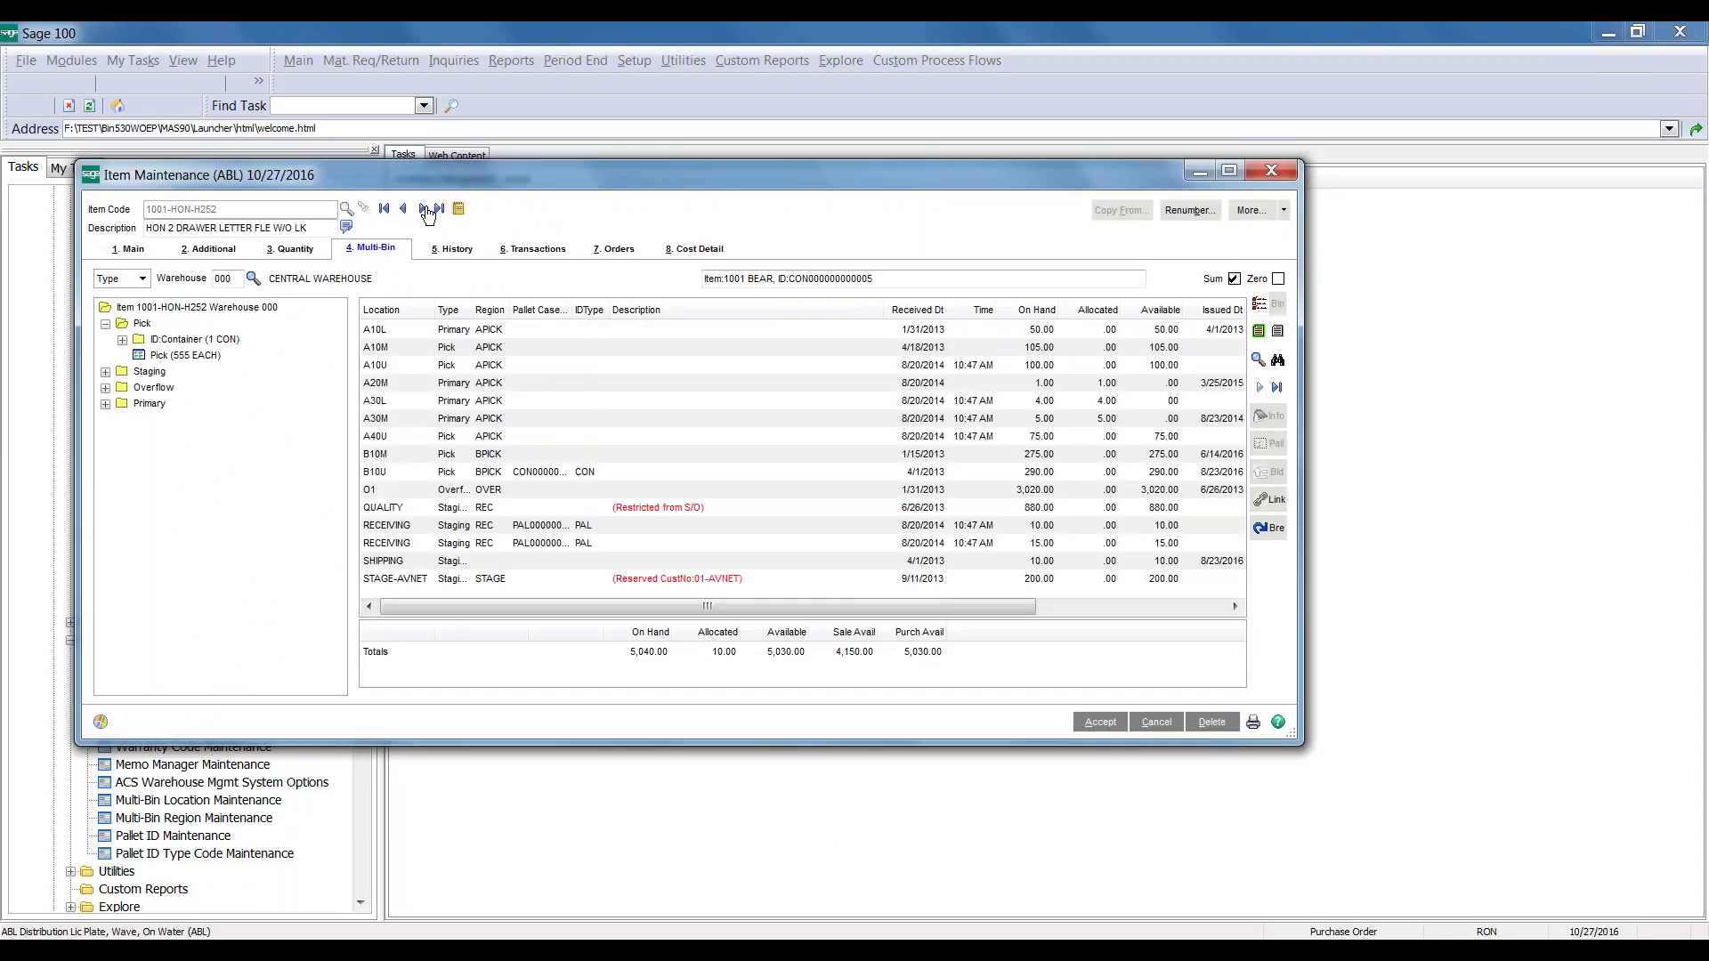
pyautogui.click(500, 551)
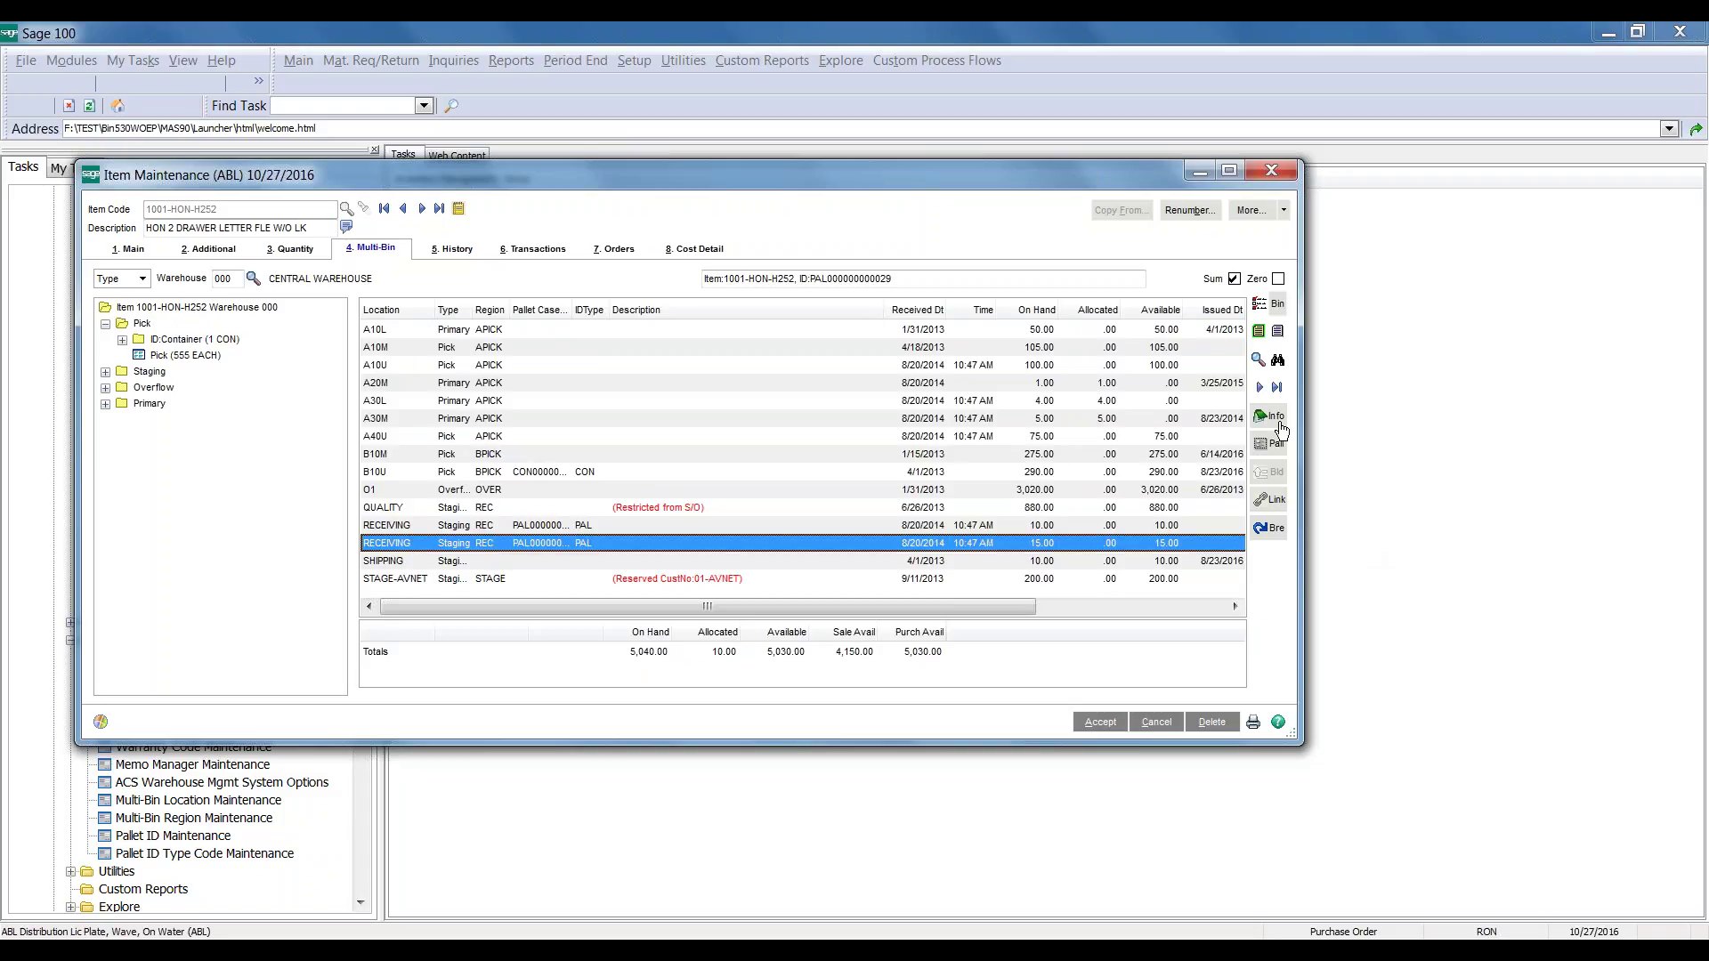
pyautogui.click(1270, 444)
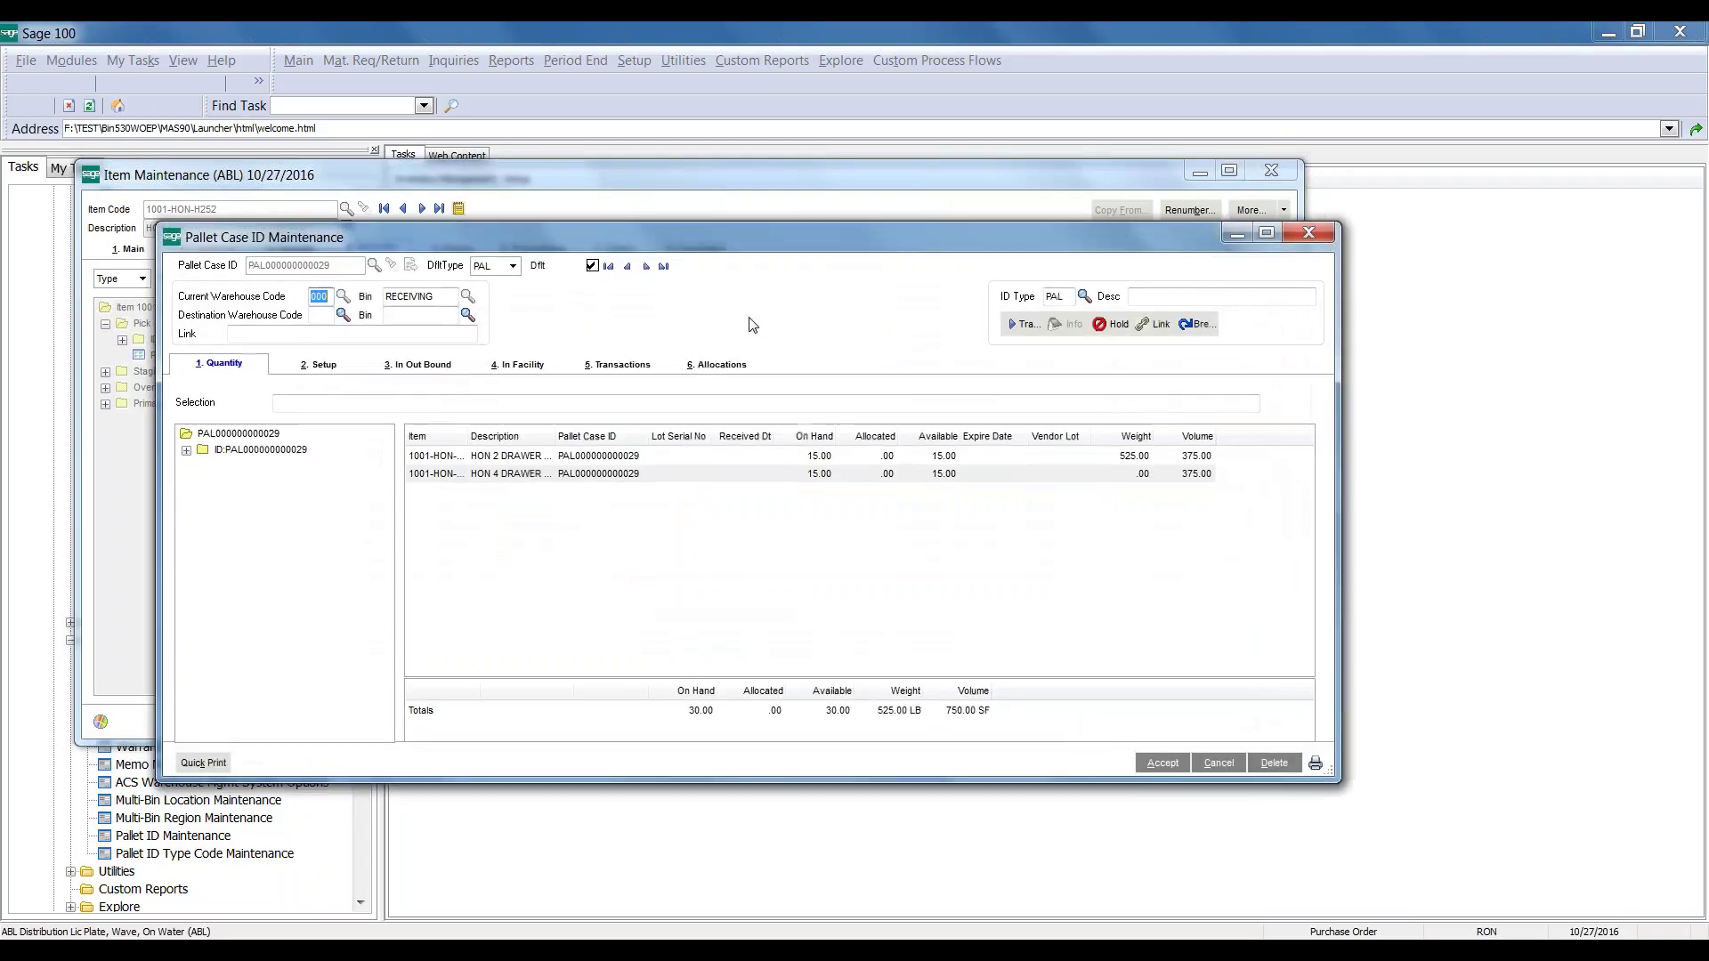
pyautogui.click(352, 369)
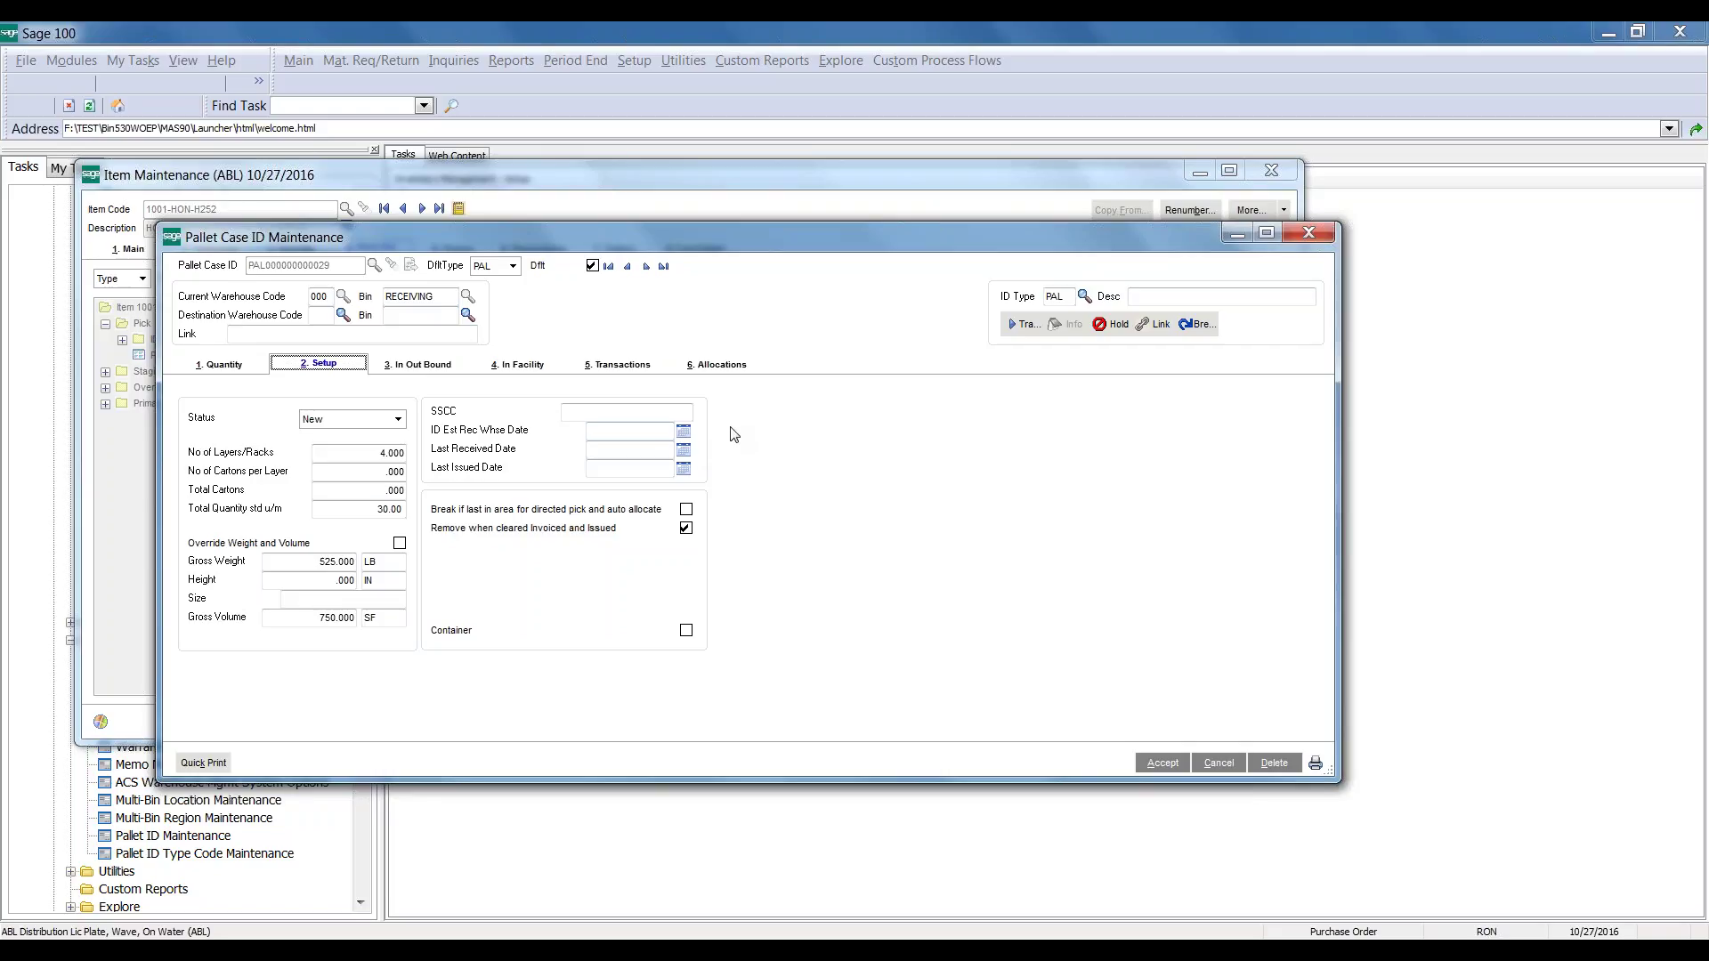
pyautogui.click(1324, 234)
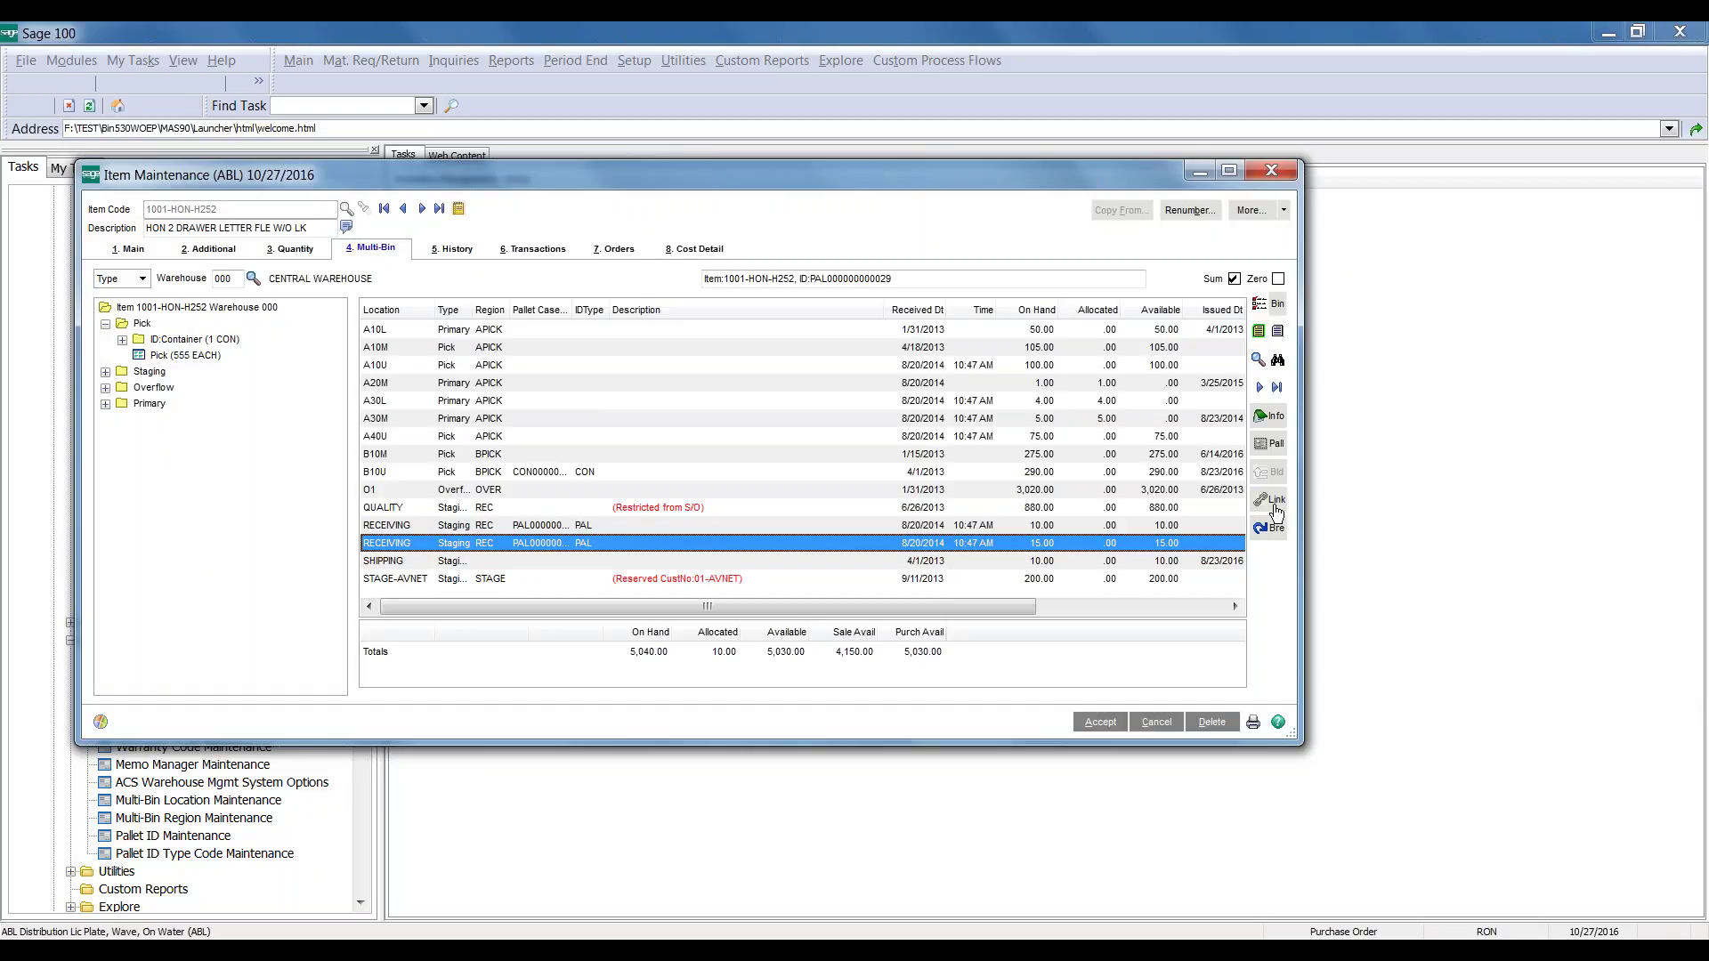
# Inspect the Est Whse Receive Date in the pallet's Multi-Bin Location Detail and close the detail window
pyautogui.click(1271, 415)
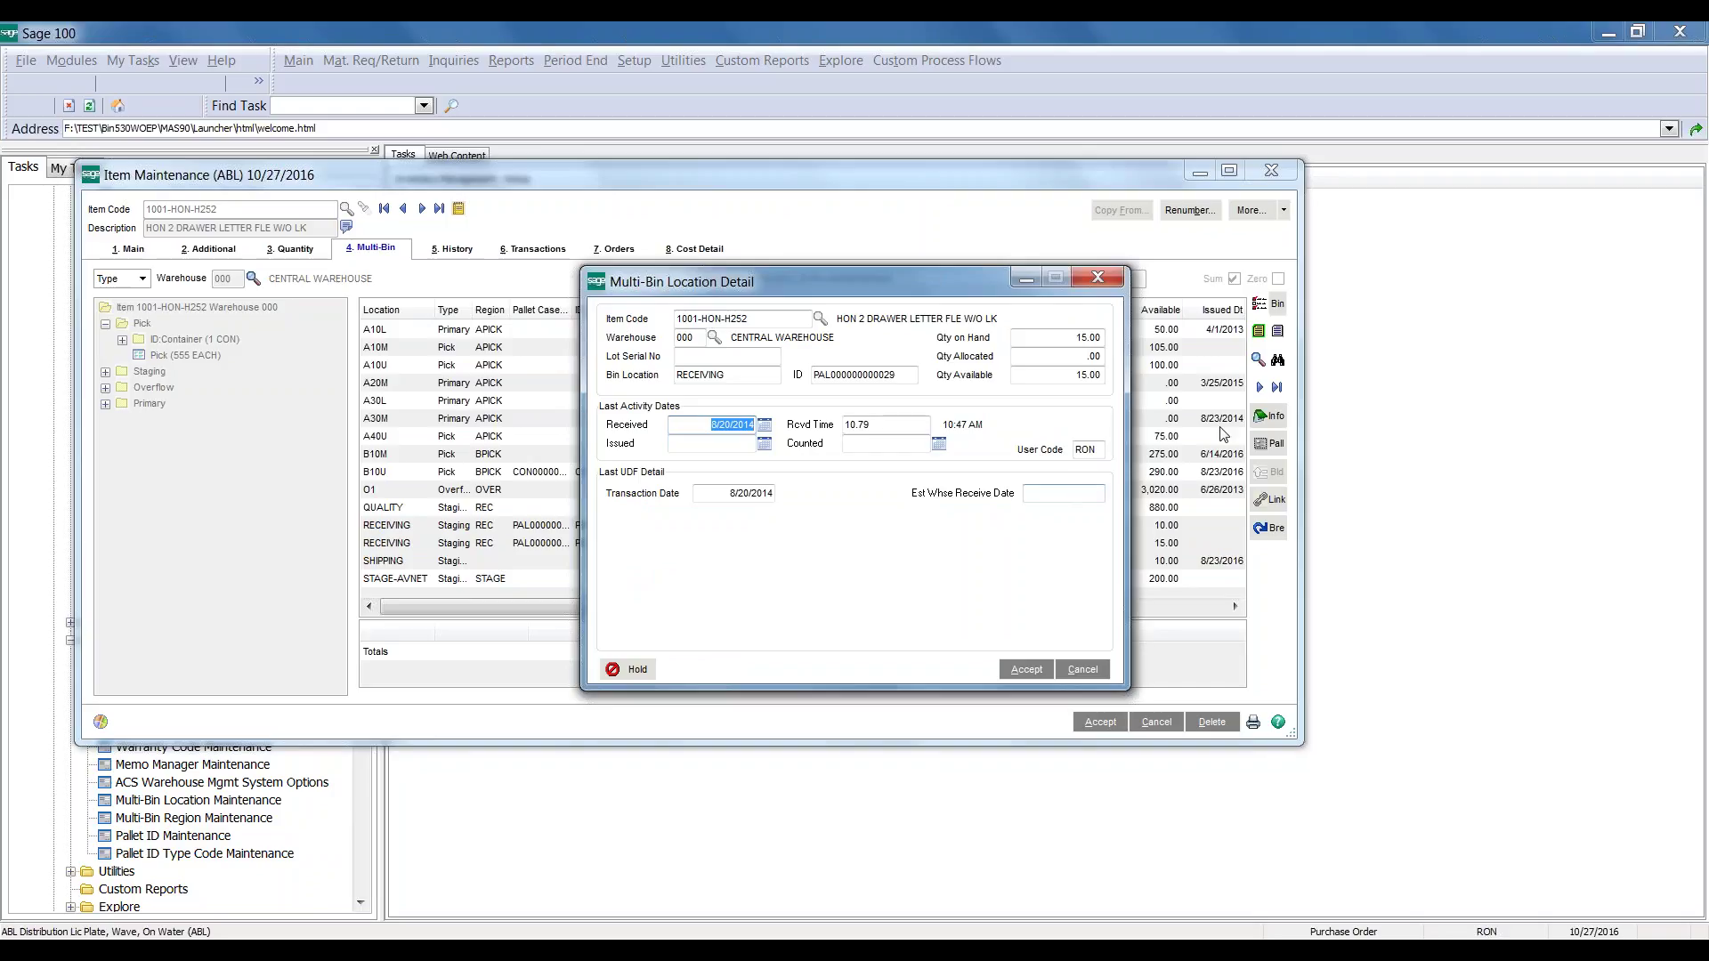
pyautogui.click(1060, 494)
pyautogui.click(1098, 278)
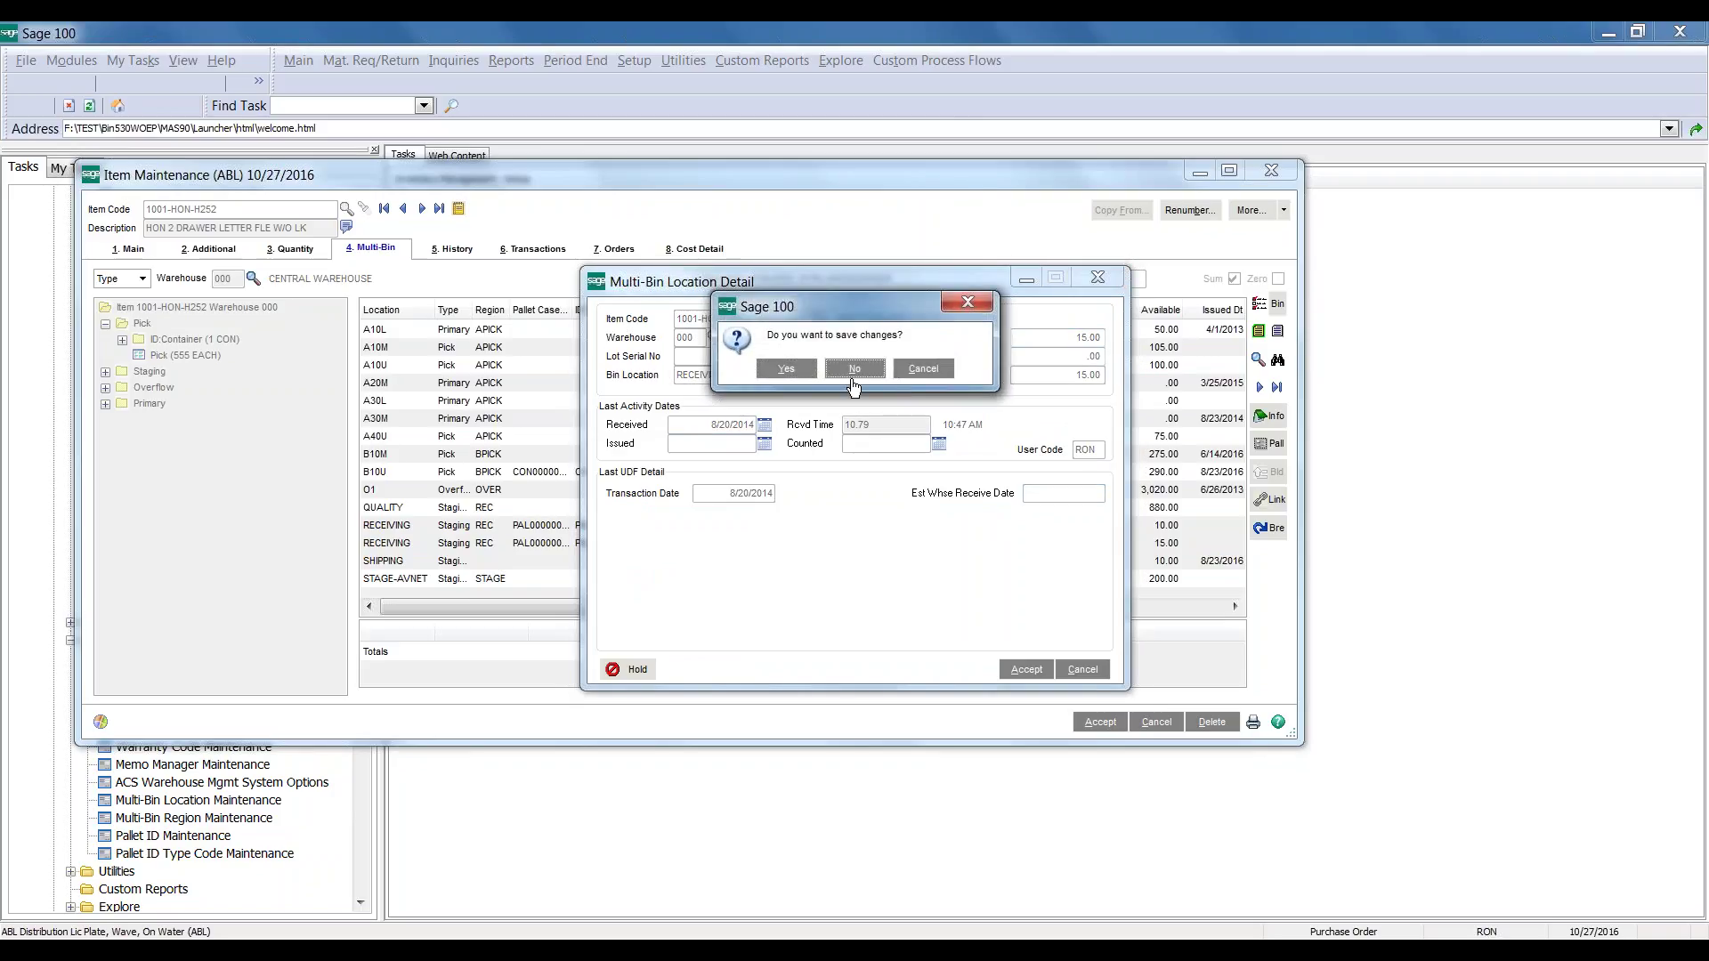
pyautogui.click(786, 368)
# Select the container line stored in bin B10U for item 1001-HON-H252
pyautogui.click(671, 471)
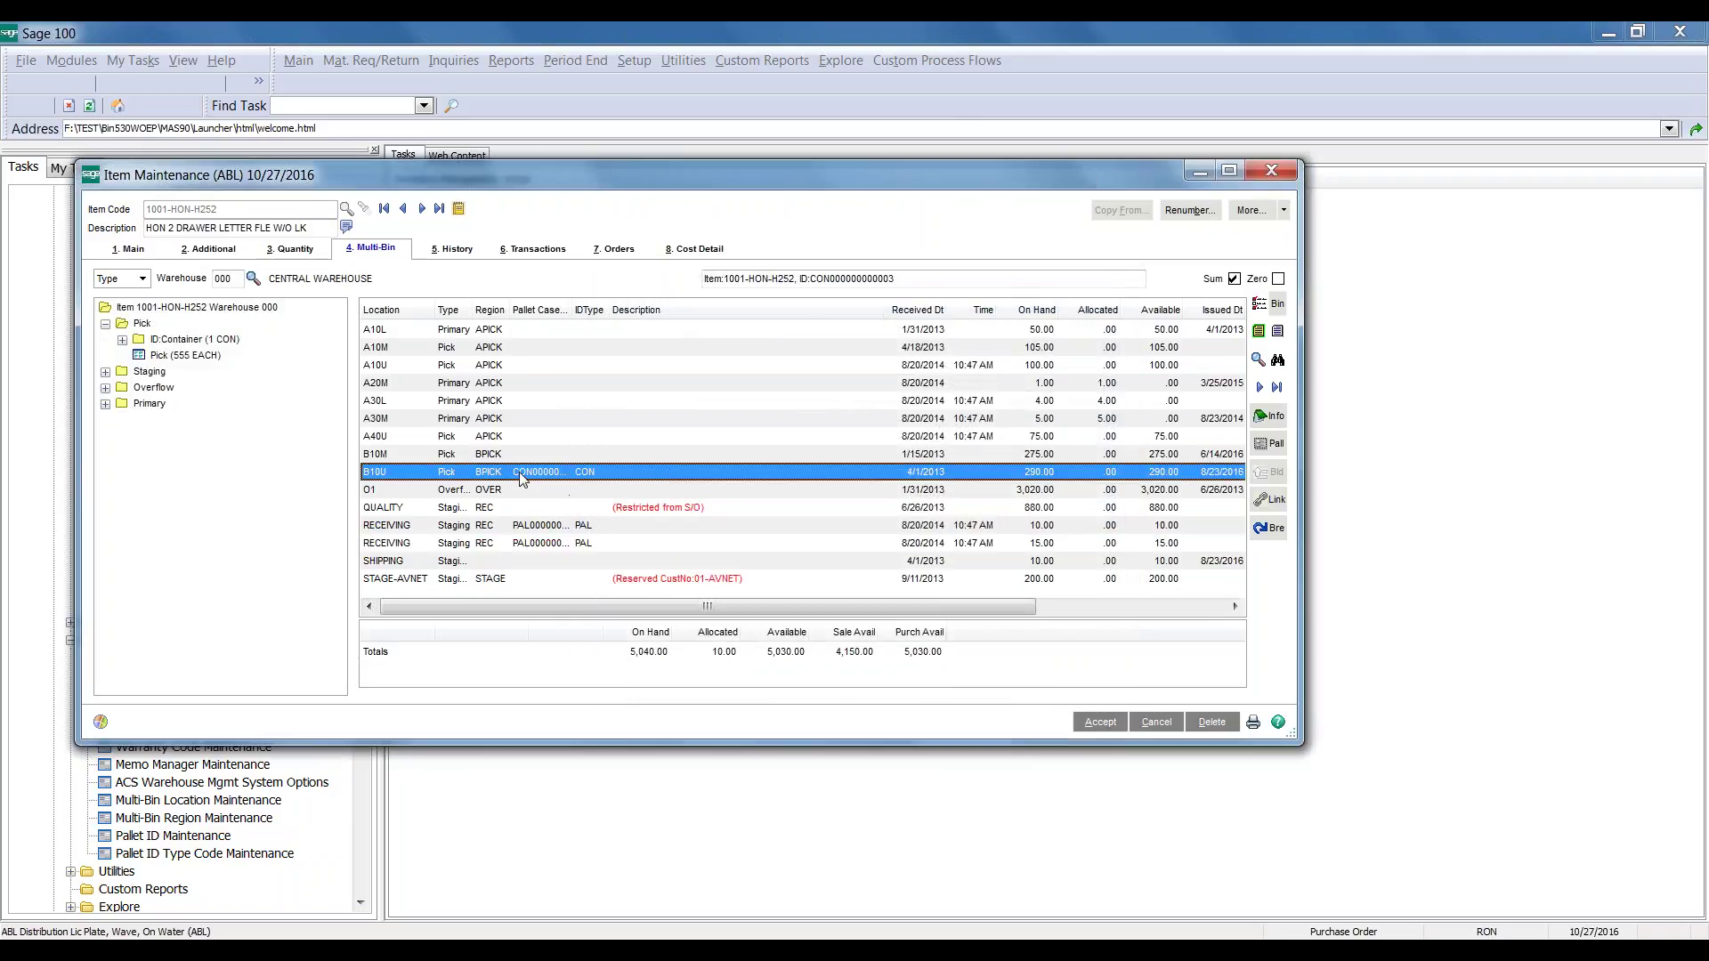